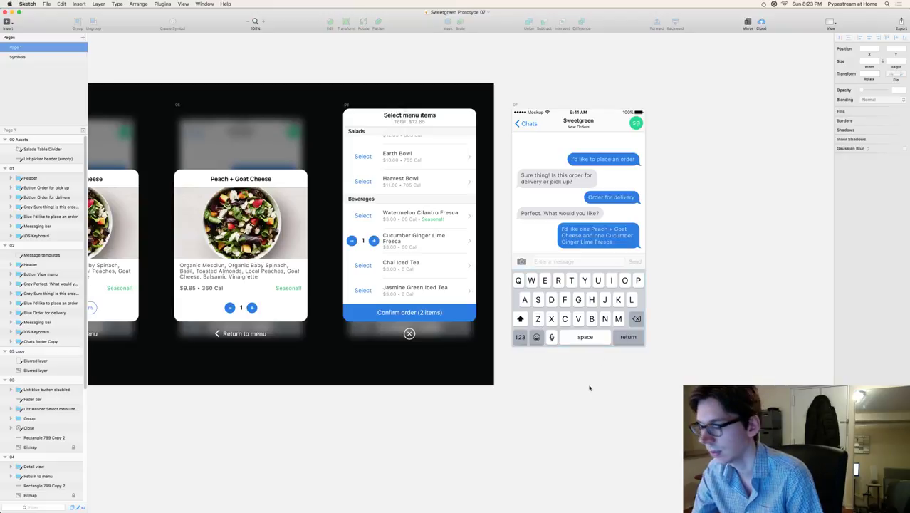
Step: Switch to Principle and scroll through the Select menu items list in the preview to check its scrolling
key("super+Tab")
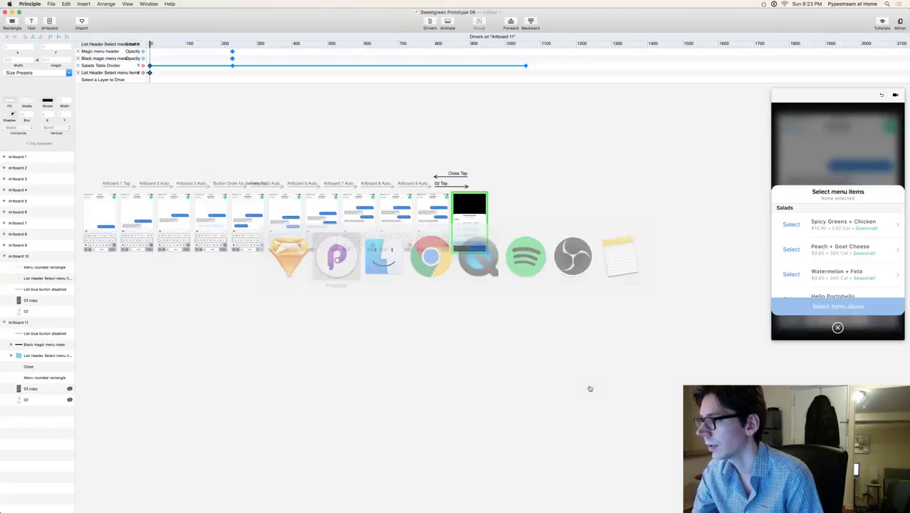
scroll(456, 342, "left", 3)
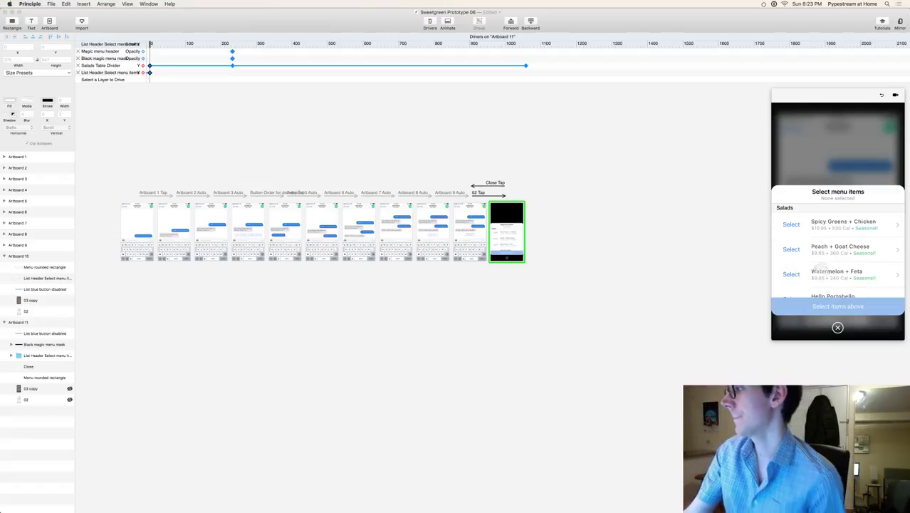
scroll(825, 261, "down", 2)
scroll(825, 260, "down", 3)
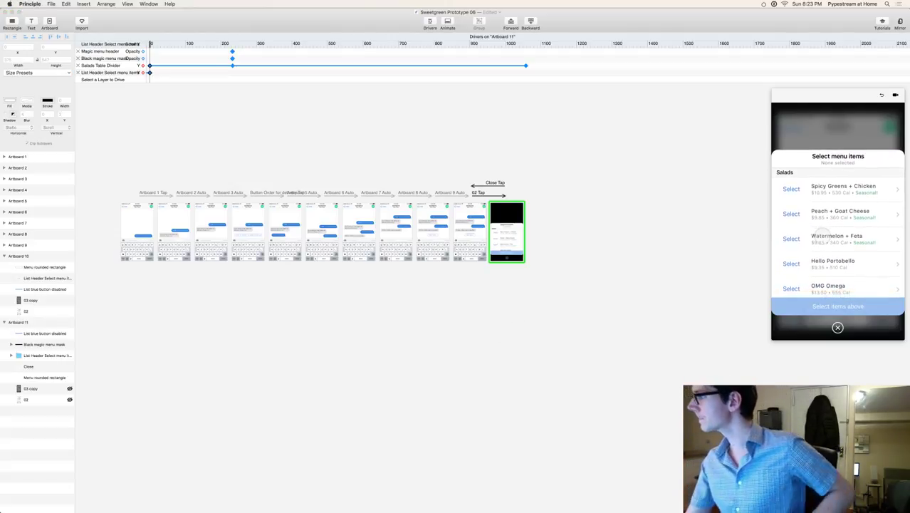
scroll(836, 219, "up", 2)
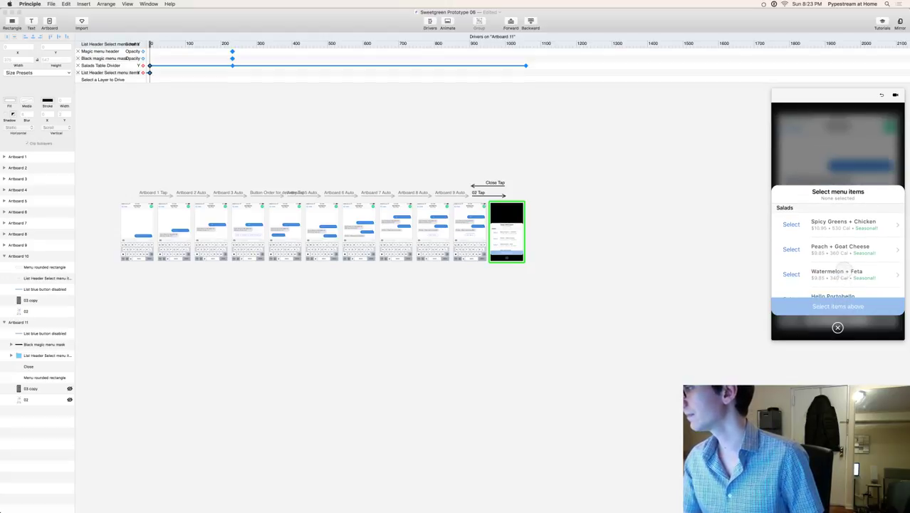
scroll(830, 271, "down", 3)
Step: Rename the scrolling List Header Select menu items group in Artboard 11 as "Menu scroll group"
left_click(502, 245)
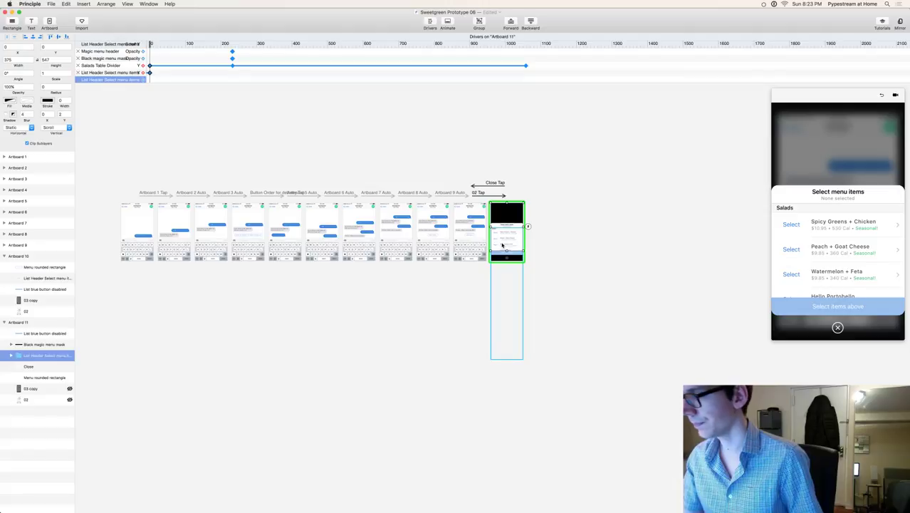
double_click(28, 355)
key("Return")
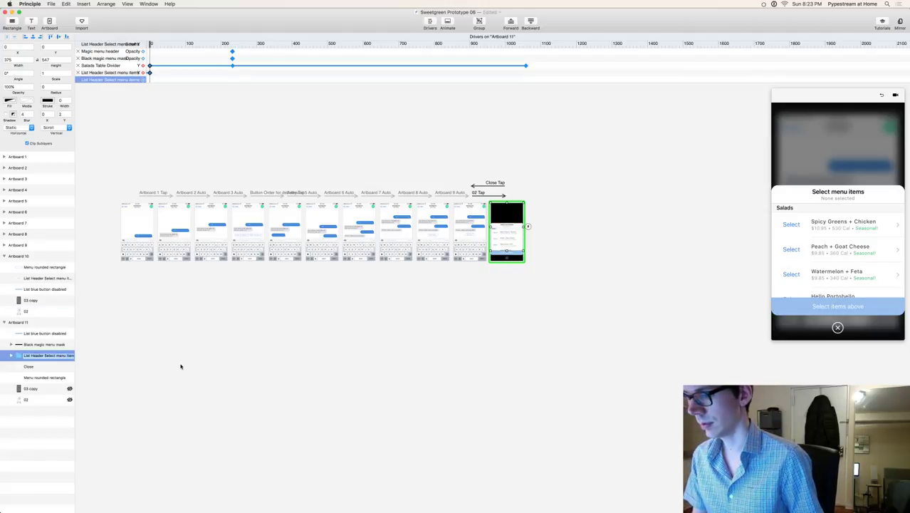
key("Return")
type("S")
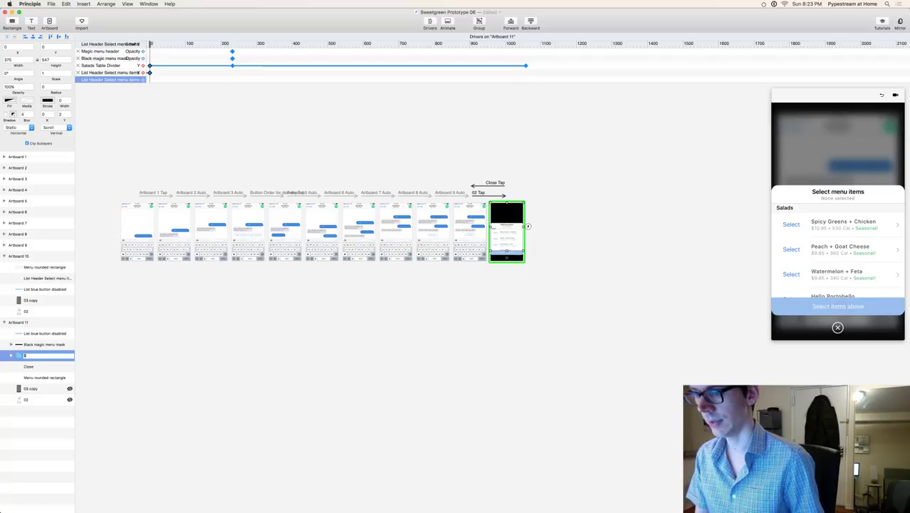
type("enu")
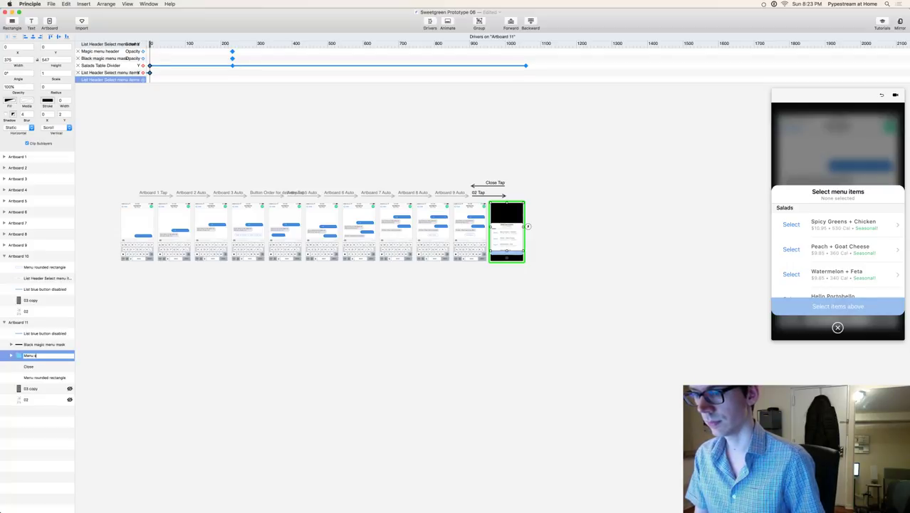
type(" scroll group")
key("Return")
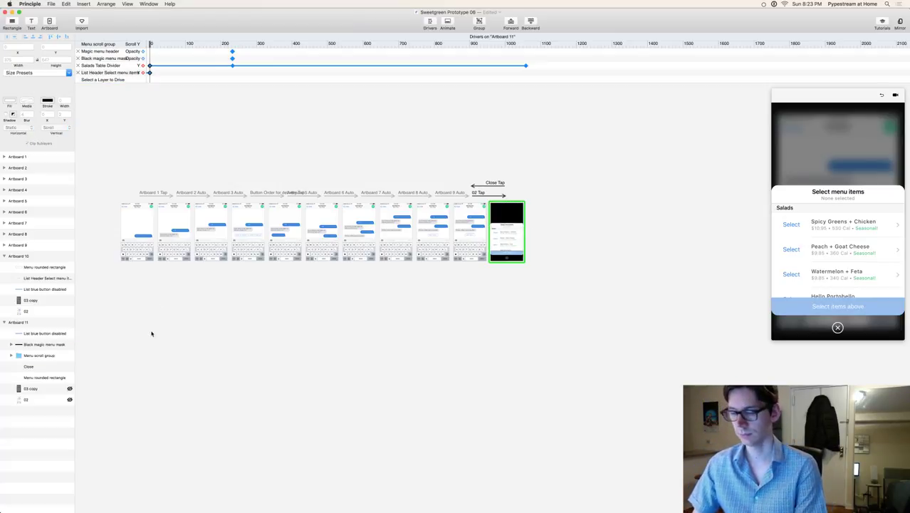
Step: Paste a copy of Menu scroll group into Artboard 10 above the 03 copy layer and make it fully transparent
left_click(453, 300)
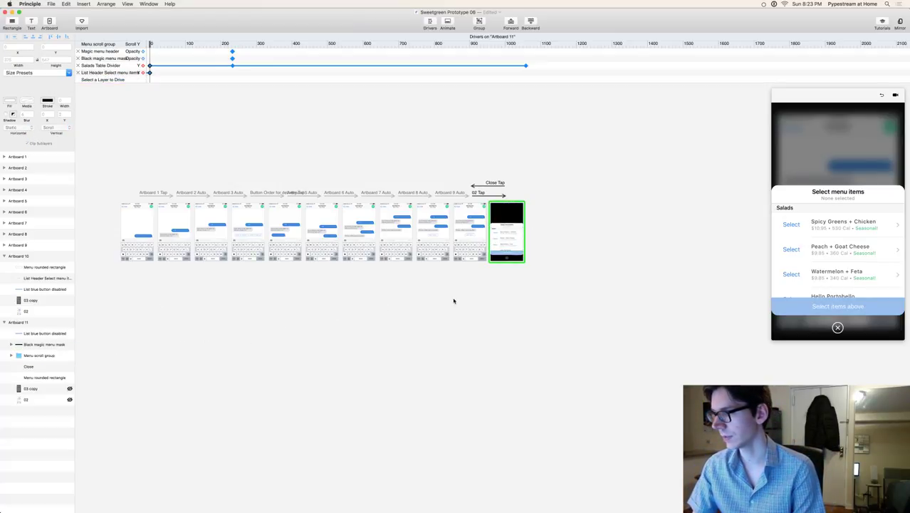
left_click(466, 207)
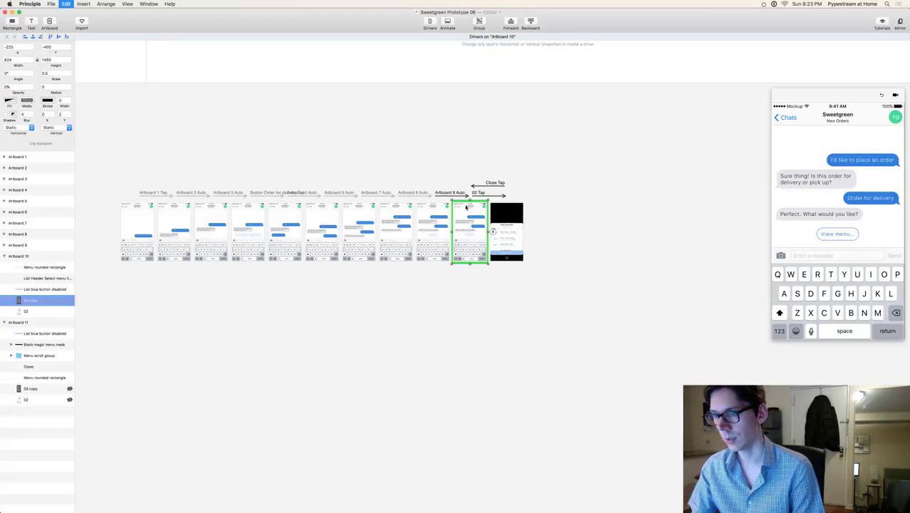
key("super+v")
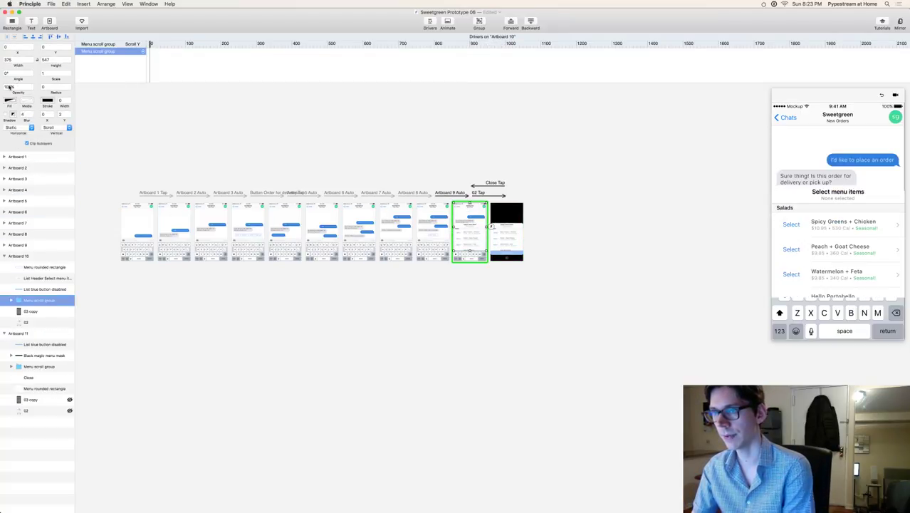
left_click(479, 319)
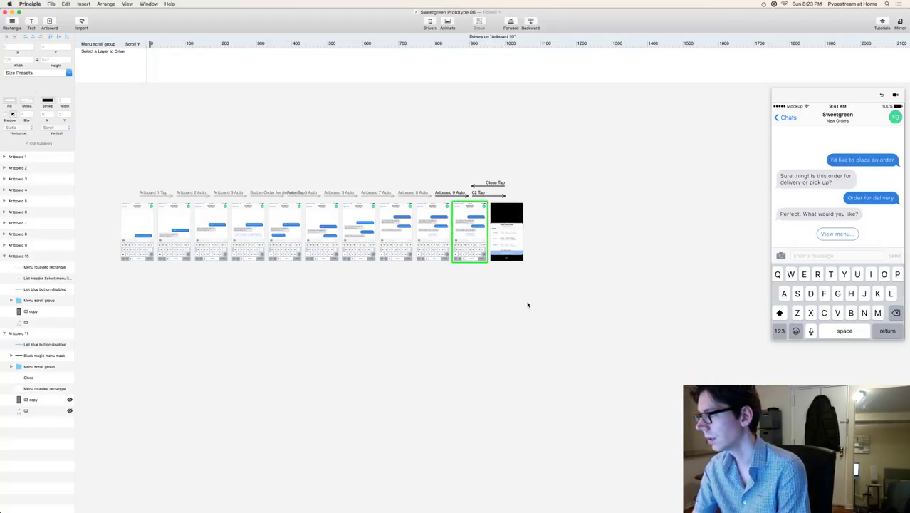
Step: In the 02 Tap transition, delay the start of Menu scroll group's opacity animation to match List blue button disabled
left_click(470, 140)
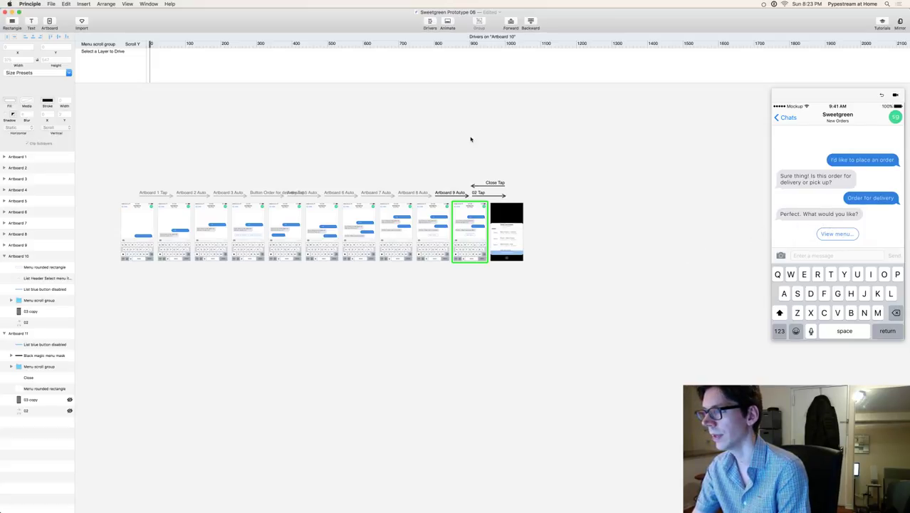
left_click(490, 194)
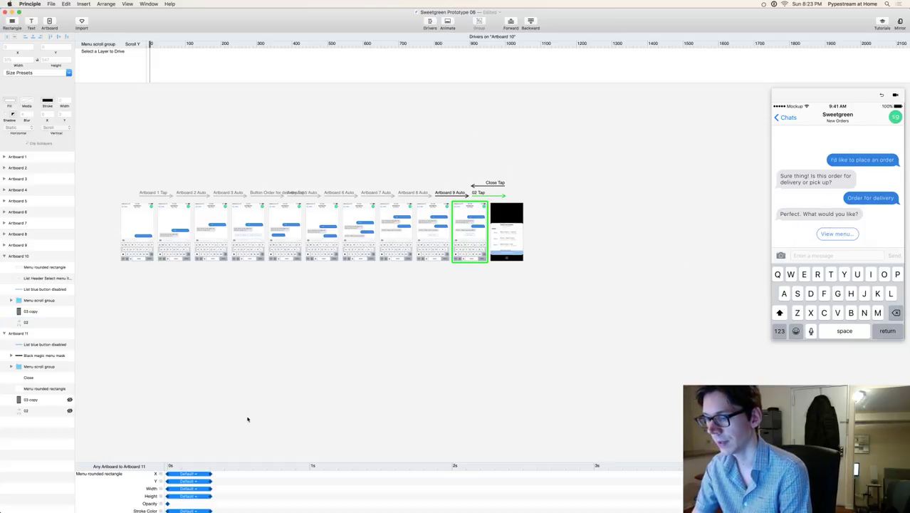
left_click_drag(257, 465, 256, 319)
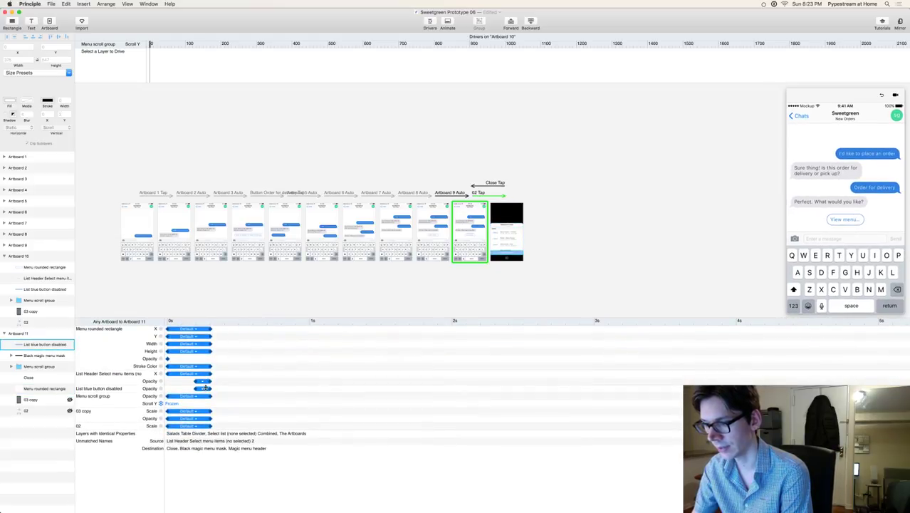
left_click(502, 238)
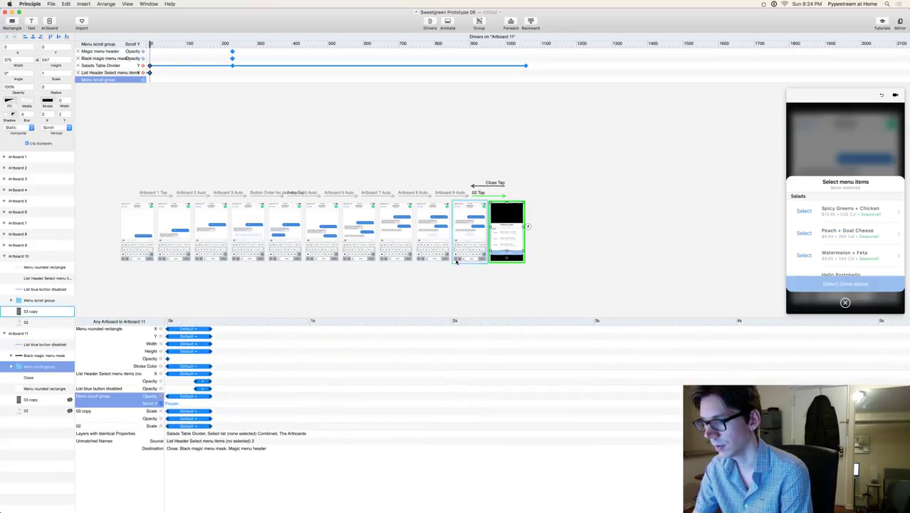
left_click_drag(168, 396, 194, 397)
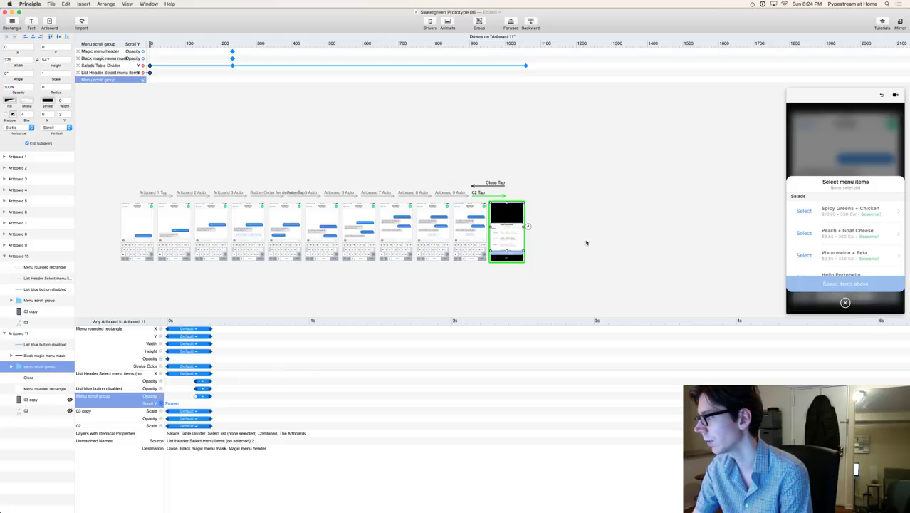
Step: Test opening and closing the menu repeatedly in the preview, and open the Close Tap transition's timeline
left_click(846, 302)
left_click(847, 222)
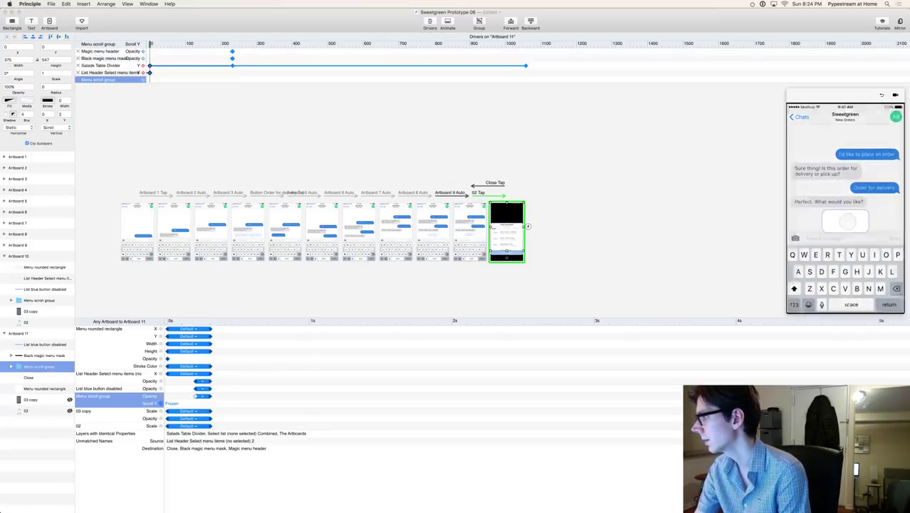
left_click(845, 302)
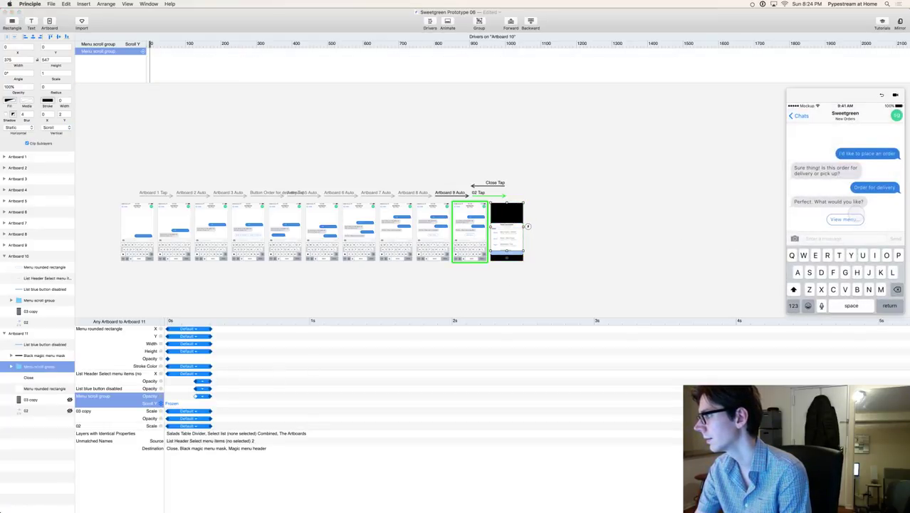
left_click(865, 233)
left_click(848, 302)
left_click(847, 220)
left_click(846, 302)
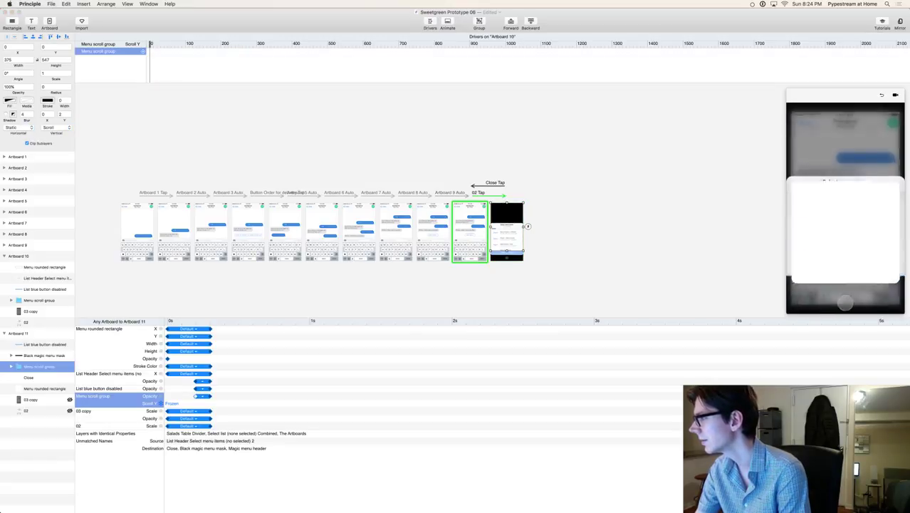
left_click(846, 220)
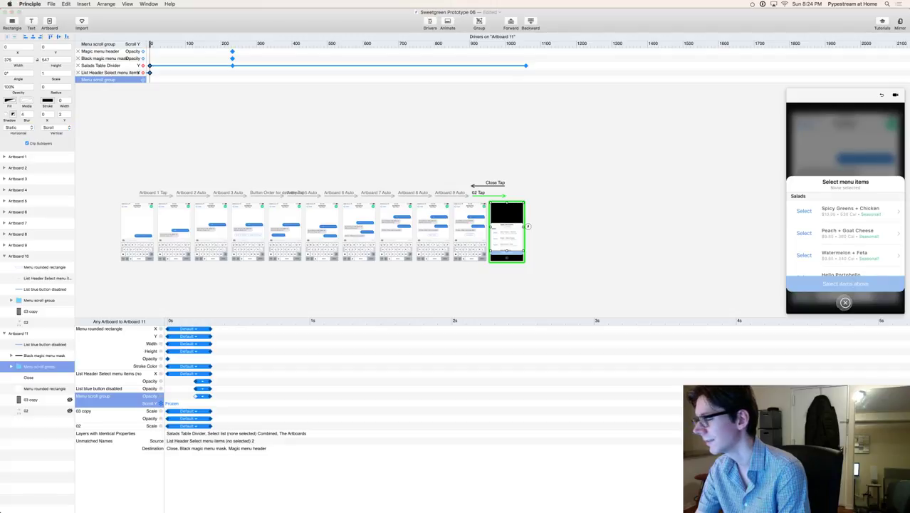
left_click(491, 186)
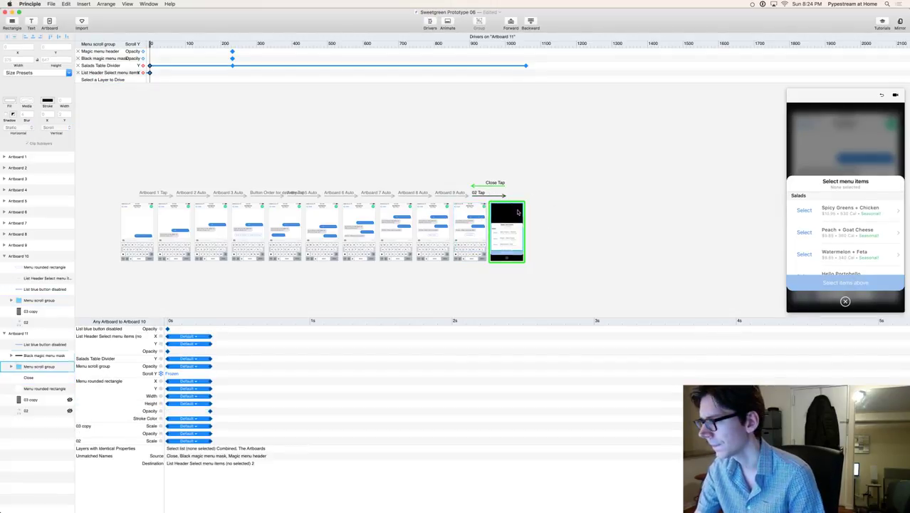
left_click(112, 358)
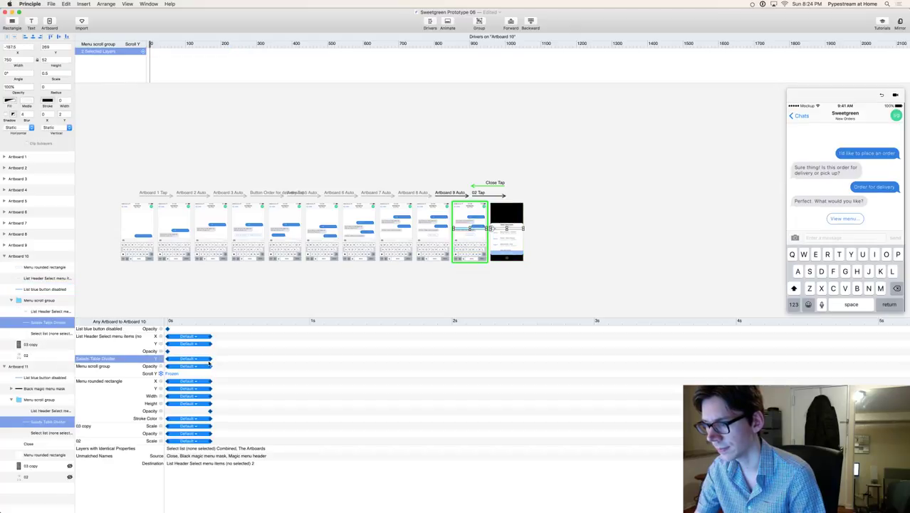
left_click_drag(210, 361, 180, 362)
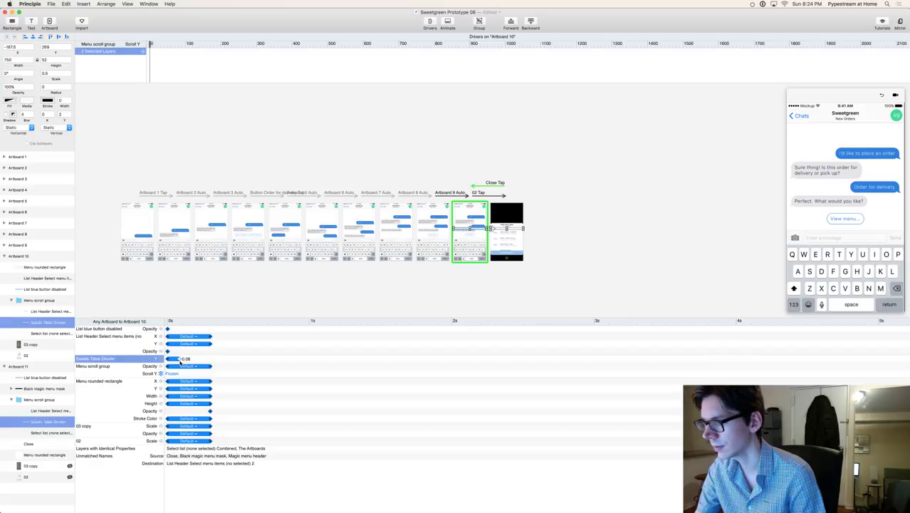
key("super+z")
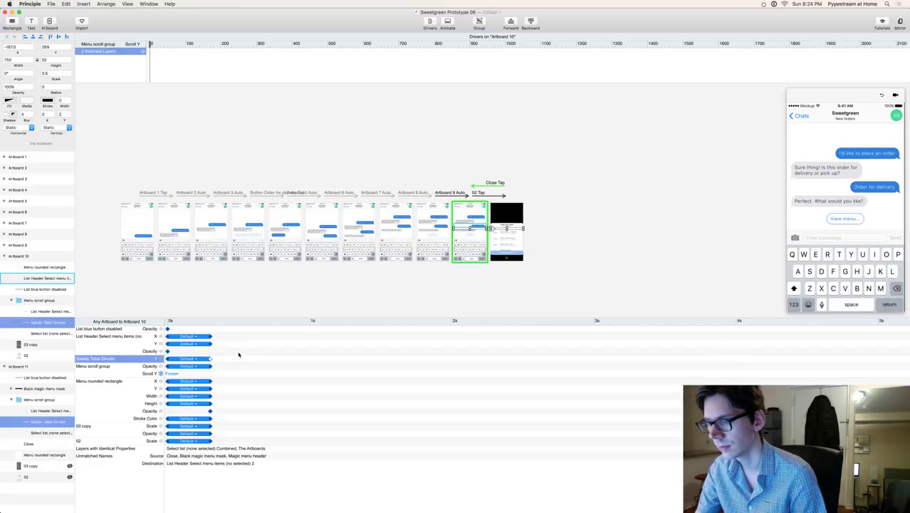
Step: Replay opening and closing the menu in the preview to examine how the list disappears on close
left_click(845, 218)
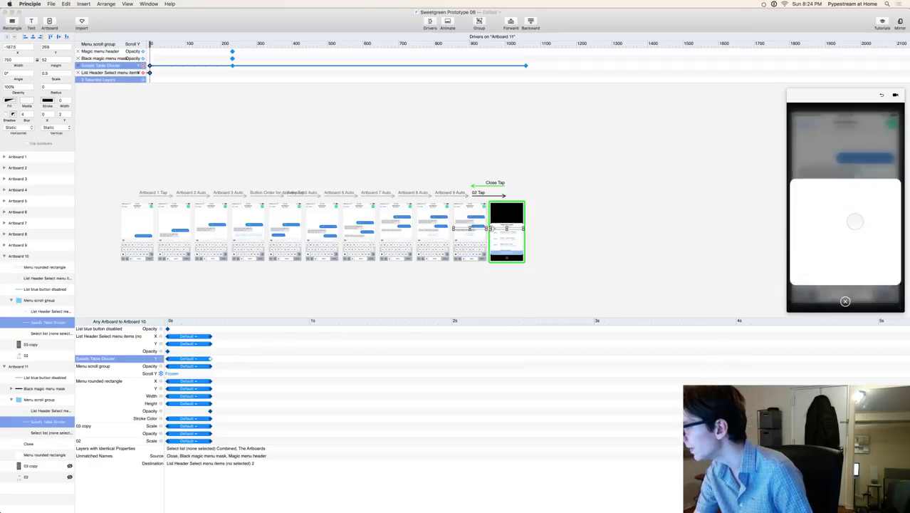
left_click(851, 302)
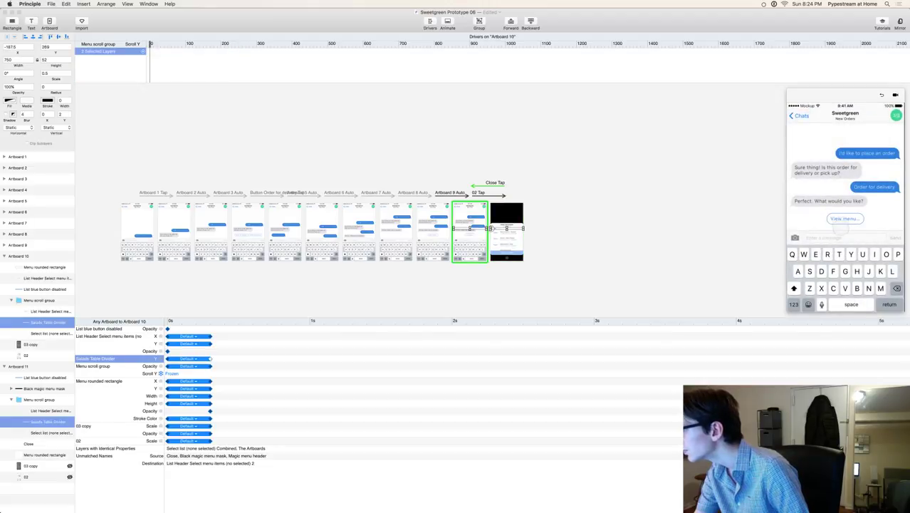
left_click(845, 218)
left_click(846, 303)
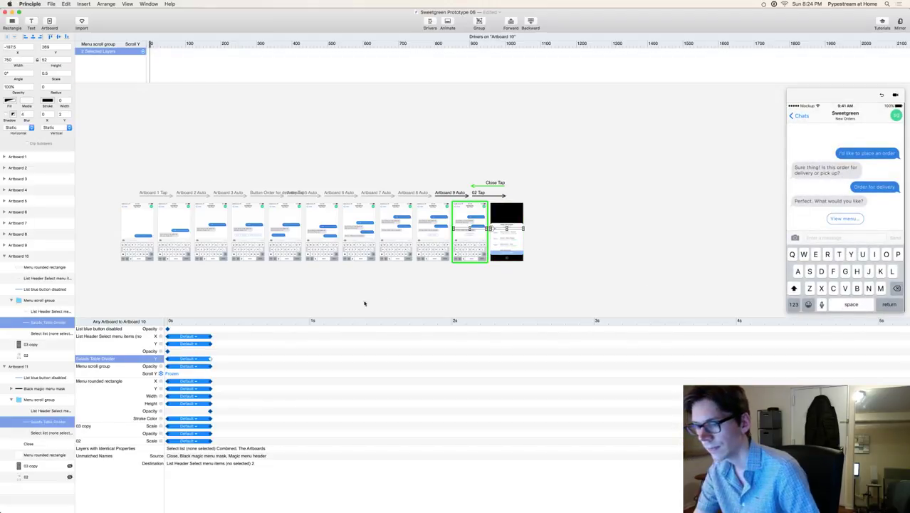
Step: Shorten Menu scroll group's opacity animation in the Close Tap transition to an instant change at 0 s
left_click(507, 243)
left_click(507, 243)
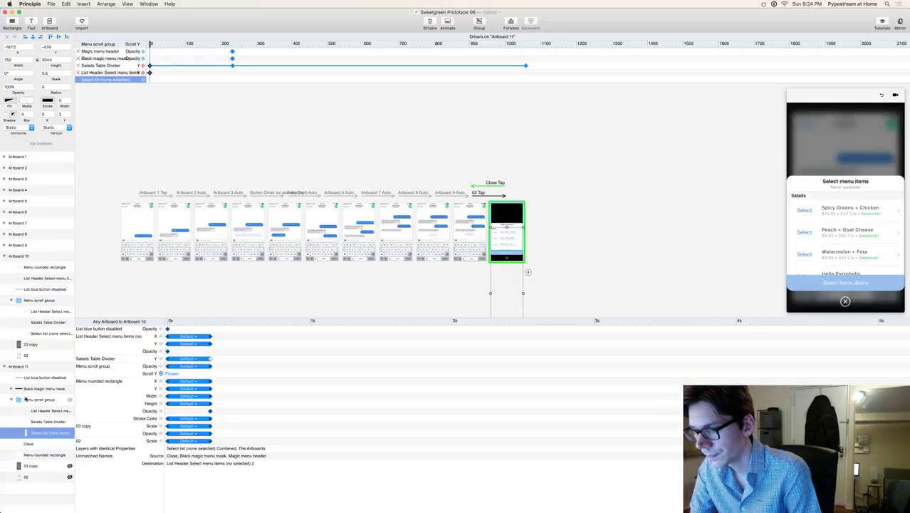
left_click(93, 366)
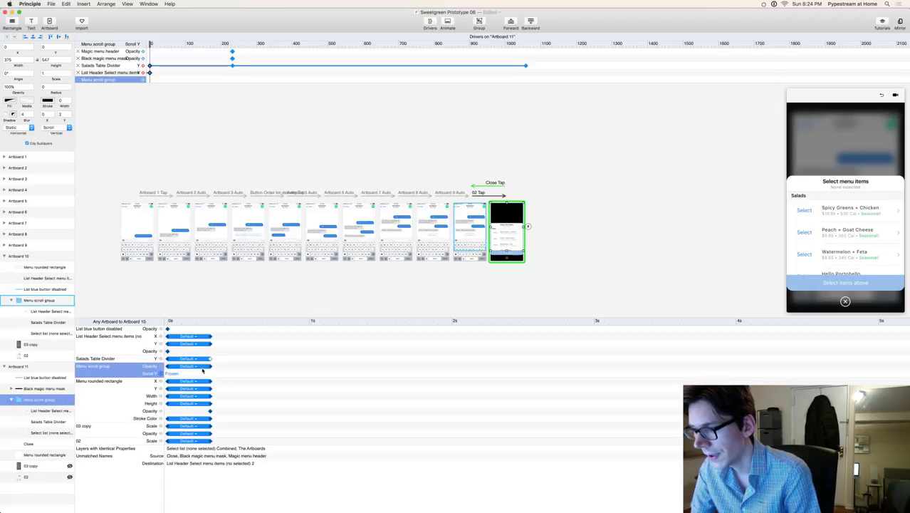
left_click_drag(211, 367, 171, 366)
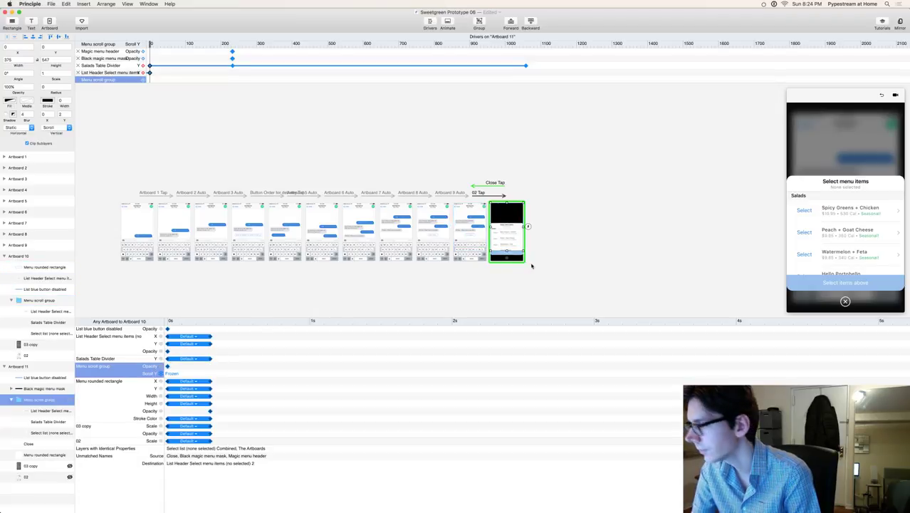
Step: Close and reopen the menu in the preview to check the instant hiding of the scroll group
left_click(846, 301)
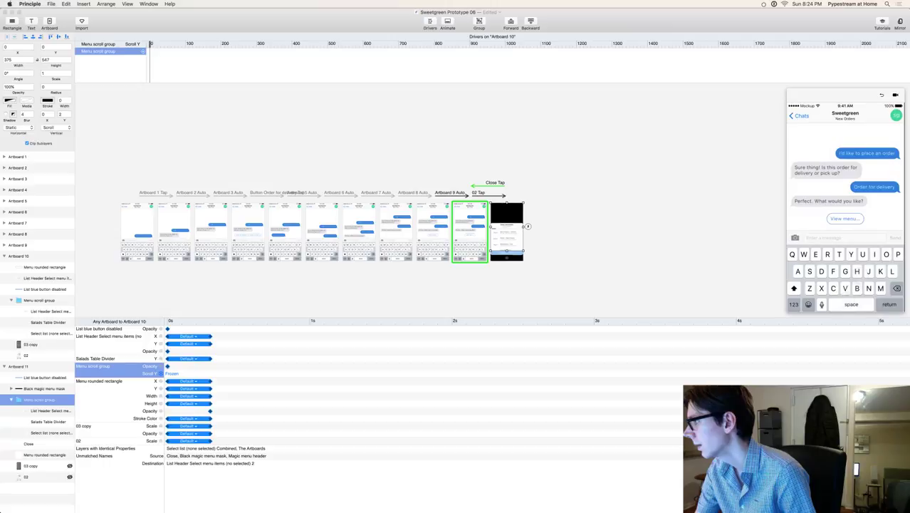
left_click(856, 218)
left_click(845, 300)
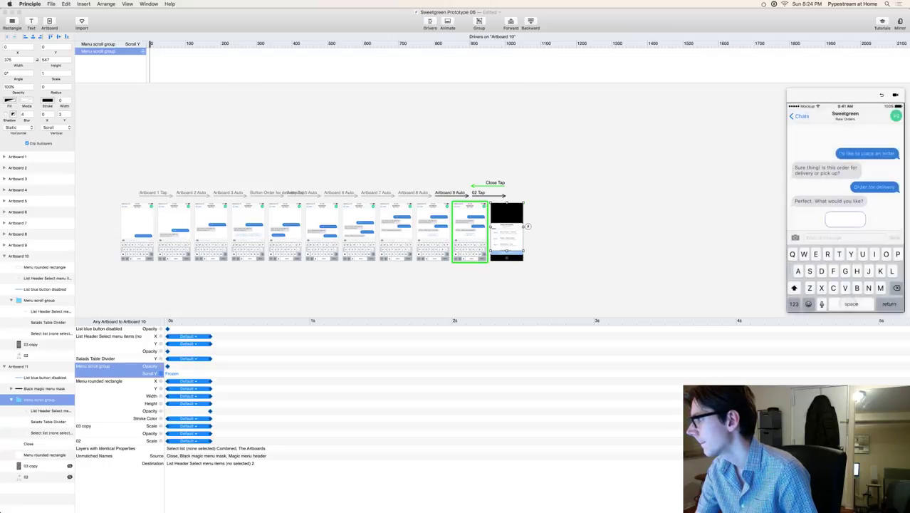
left_click(855, 225)
left_click(845, 300)
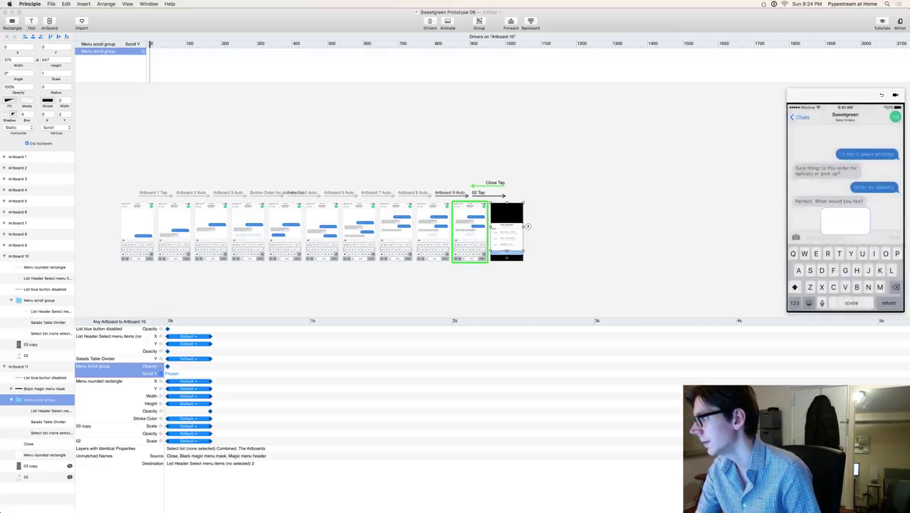
Step: Save the prototype and replay the order conversation from the start in the preview, choosing delivery and opening the menu
key("super+s")
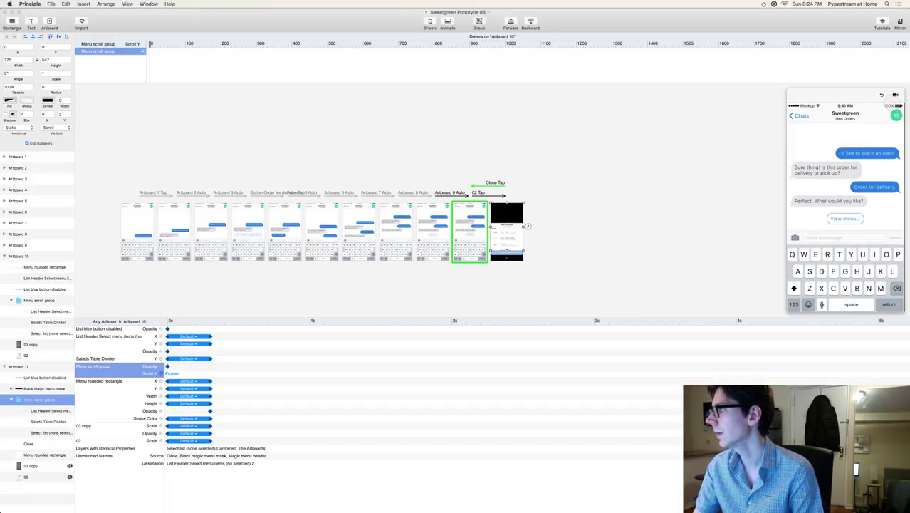
left_click(882, 95)
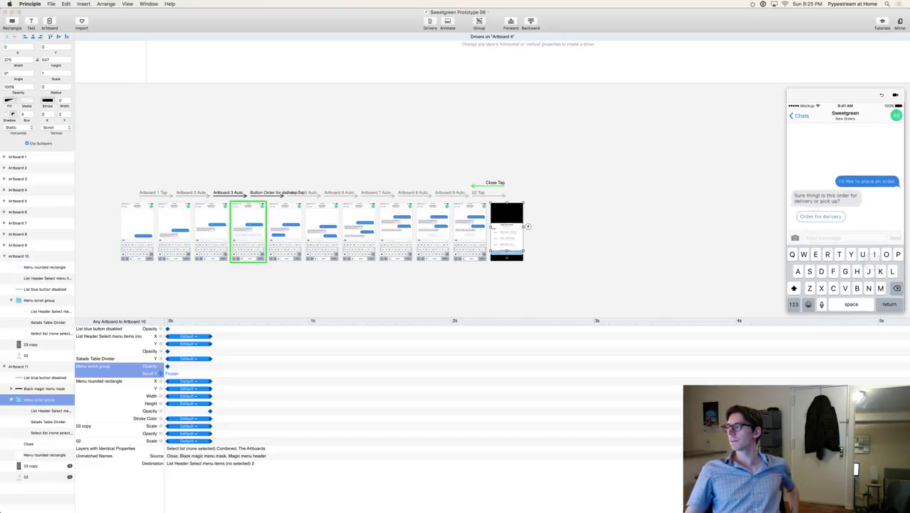
left_click(821, 218)
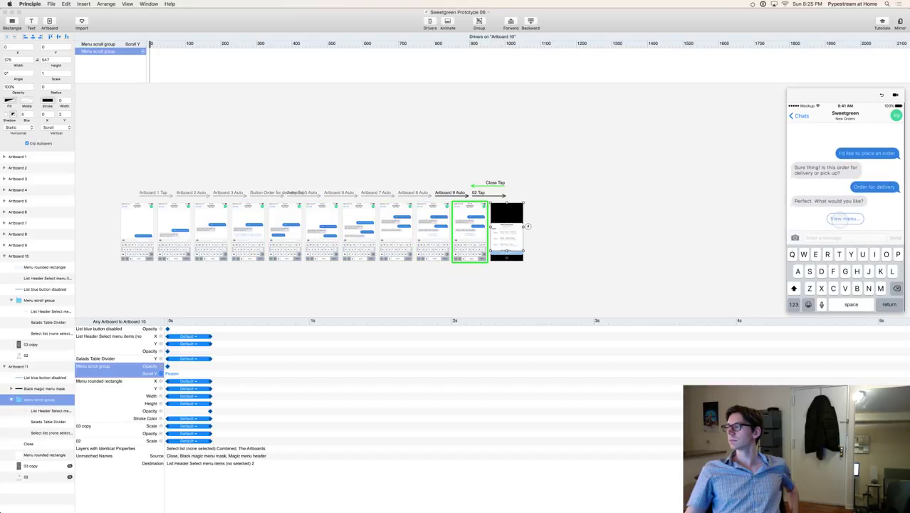
left_click(845, 218)
Step: Scroll the opened menu list up and down in the preview to examine its header and the Salads and Beverages sections
scroll(845, 249, "down", 10)
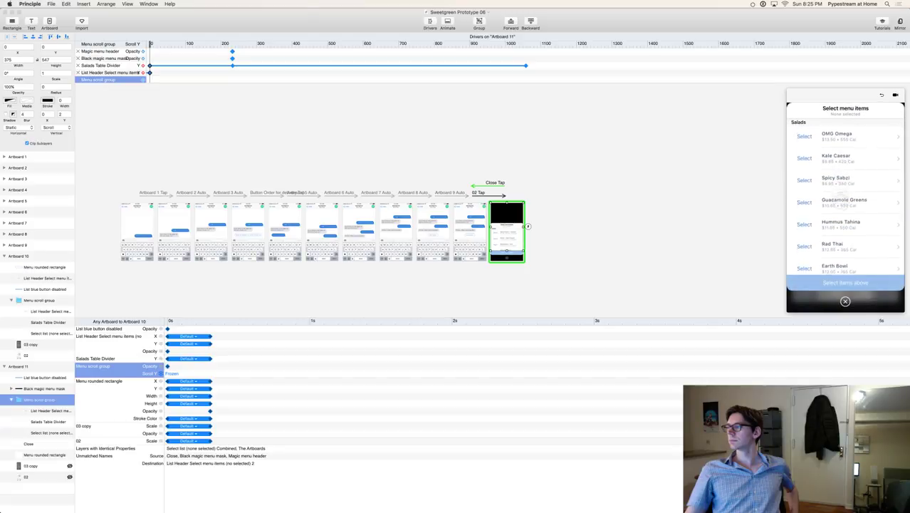
scroll(845, 184, "up", 5)
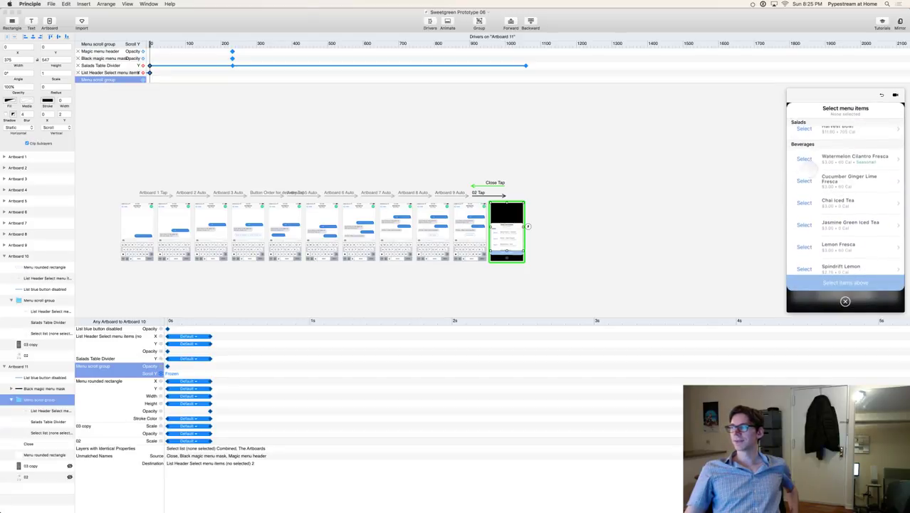
scroll(826, 173, "up", 8)
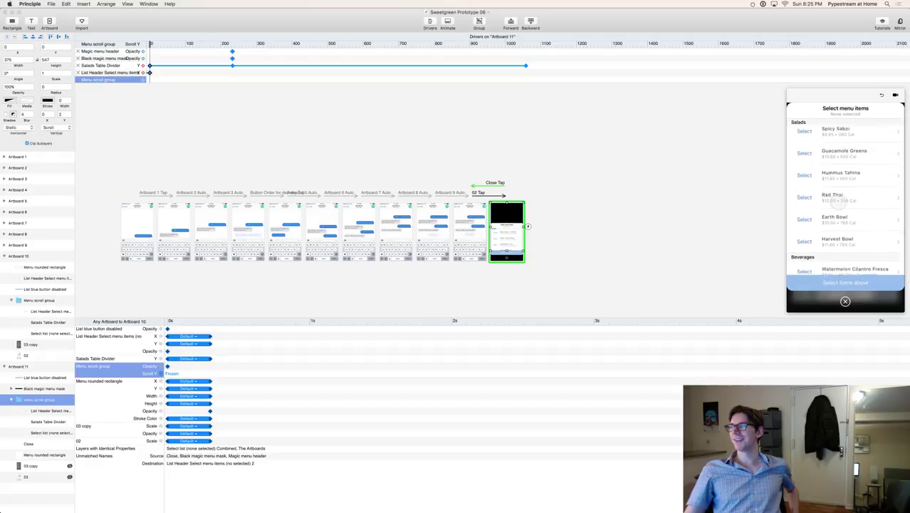
scroll(850, 246, "down", 5)
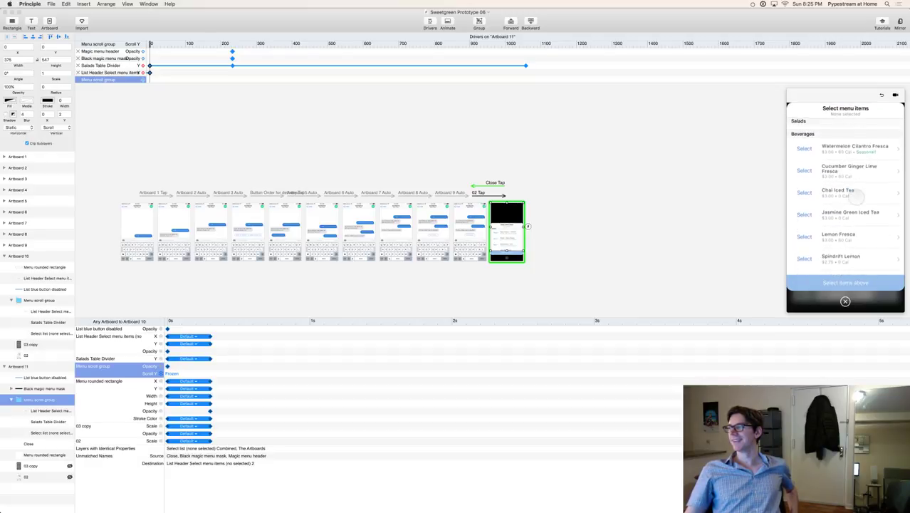
scroll(860, 238, "up", 5)
scroll(859, 214, "down", 8)
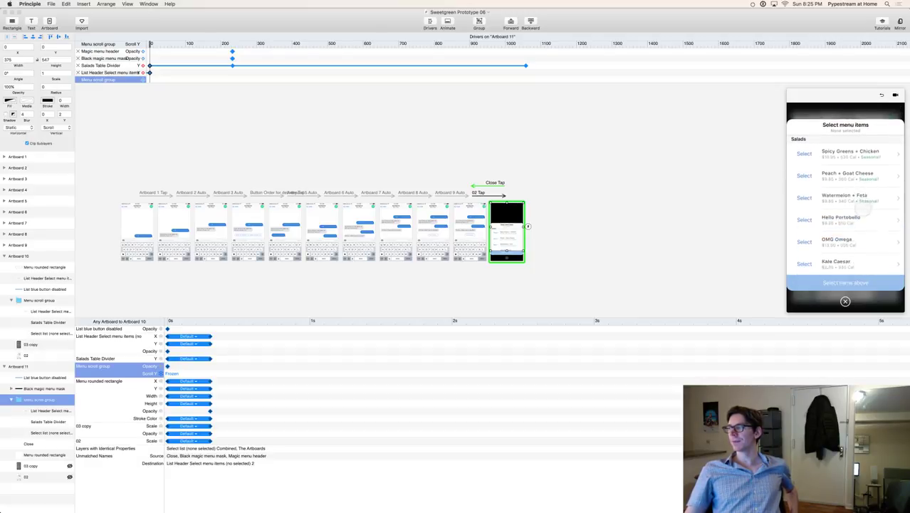
scroll(858, 207, "down", 4)
scroll(862, 214, "up", 10)
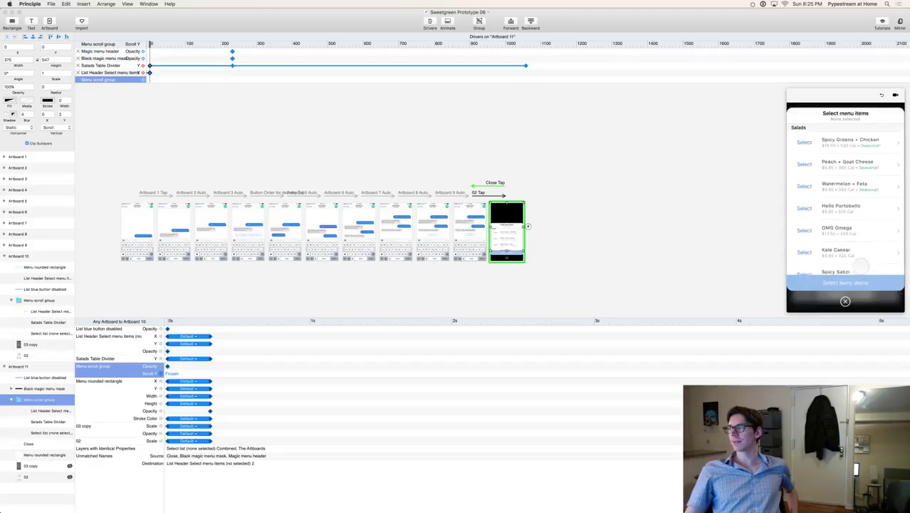
scroll(867, 221, "down", 3)
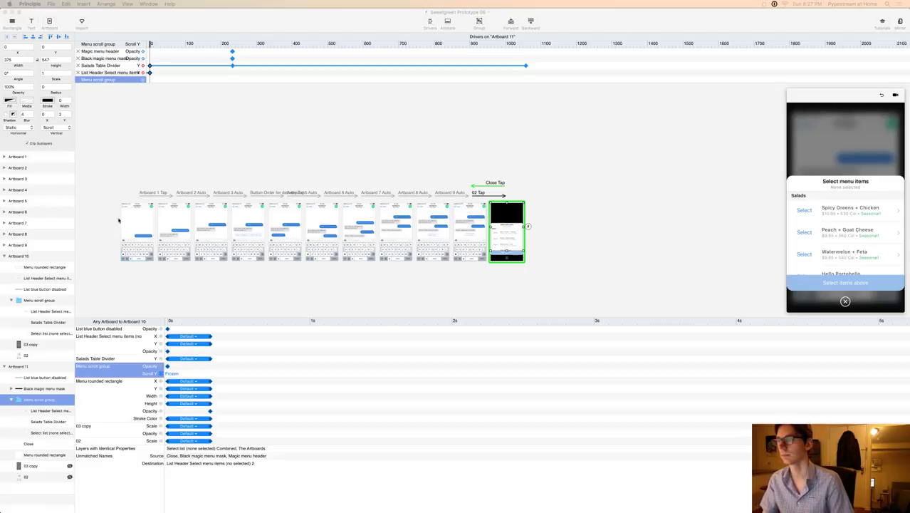
Step: Deselect the Menu scroll group and scroll the preview's menu sheet slightly to examine the salad items
left_click(261, 145)
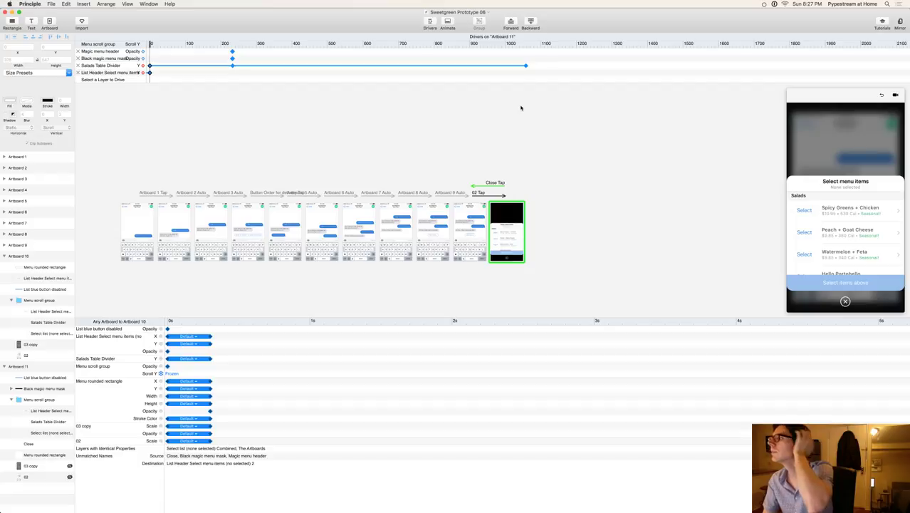
left_click_drag(859, 245, 865, 185)
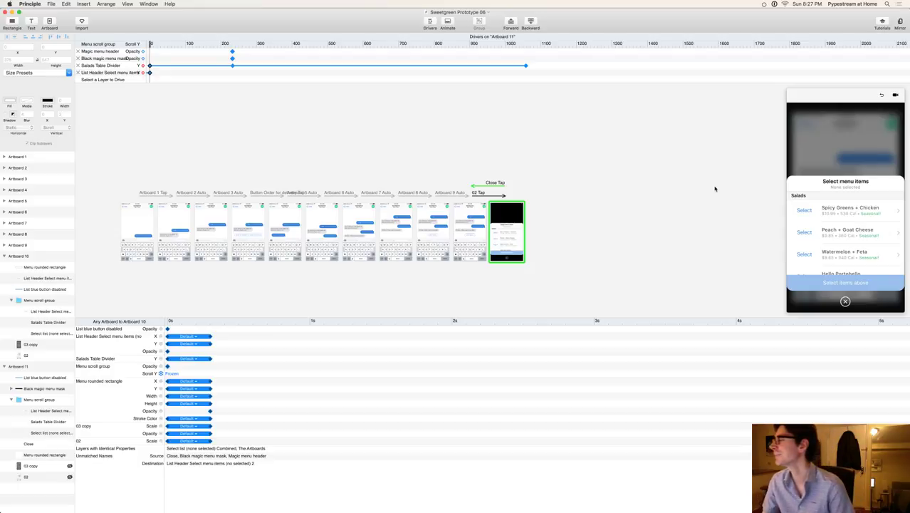
left_click_drag(834, 233, 831, 191)
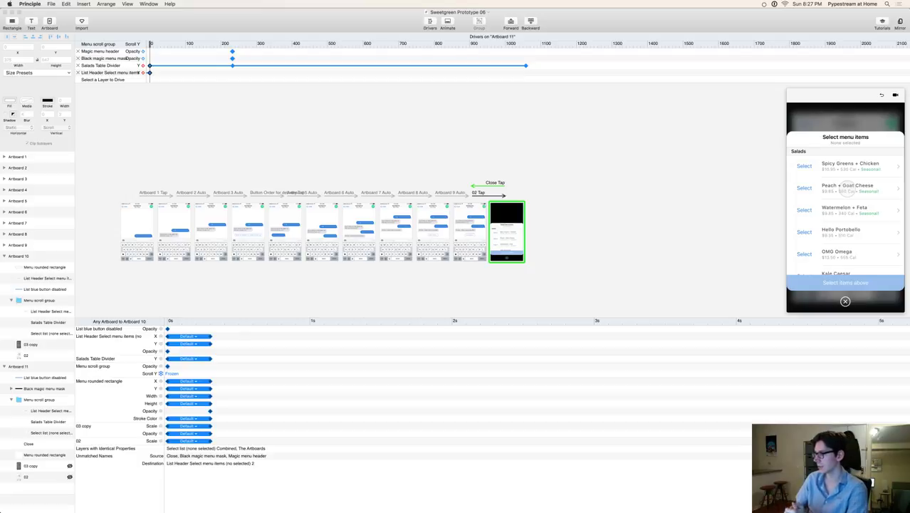
left_click(670, 197)
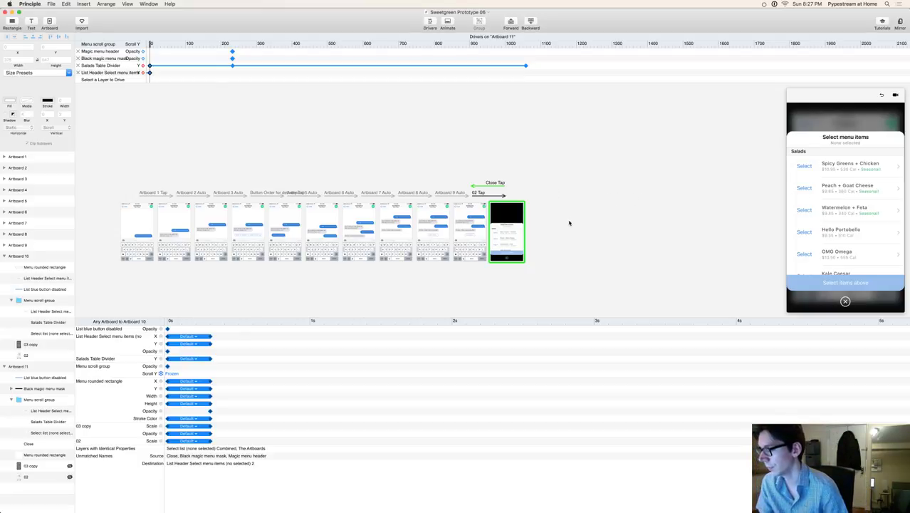
left_click(503, 225)
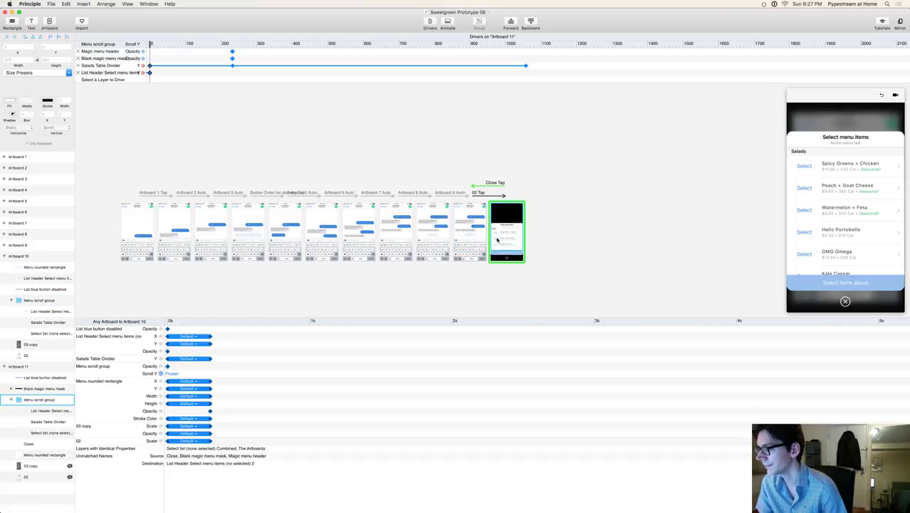
left_click(585, 217)
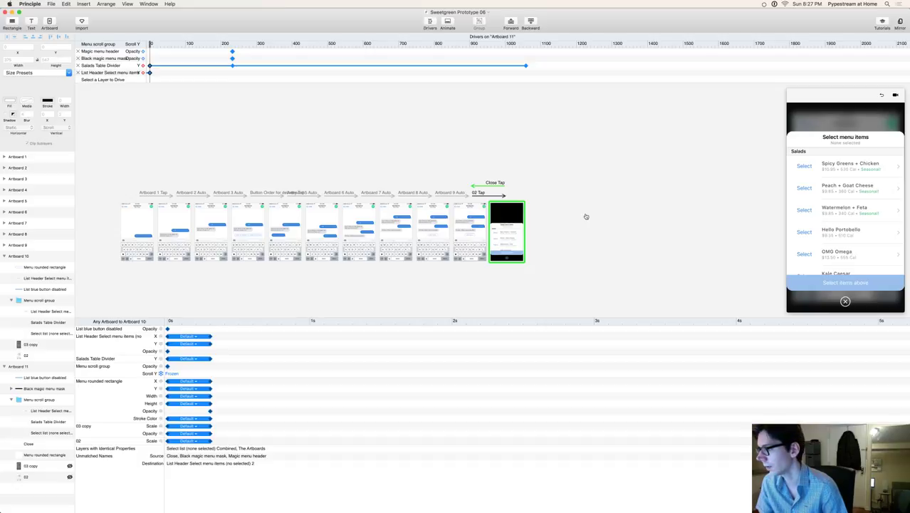
Step: Switch to Finder, browse the exported images in the Exports folder, and preview Detail view.png at large size
key("super+Tab")
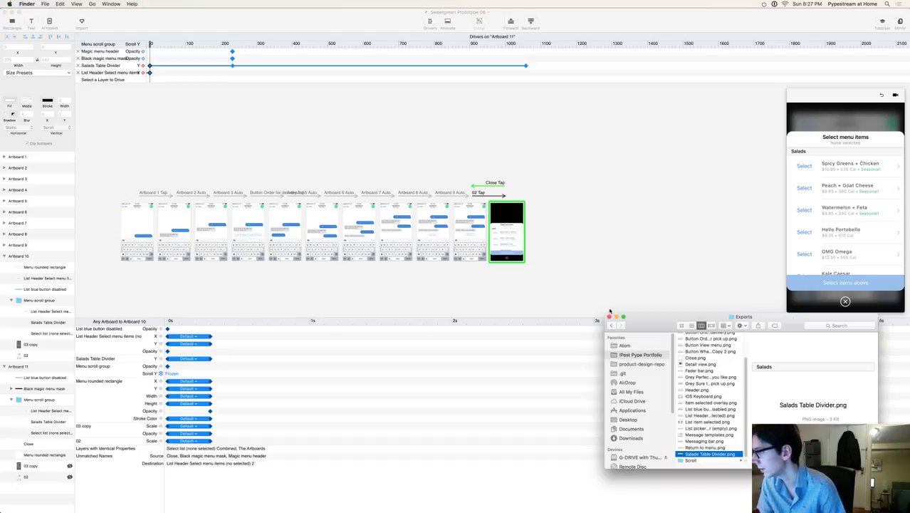
scroll(709, 406, "up", 5)
left_click(708, 335)
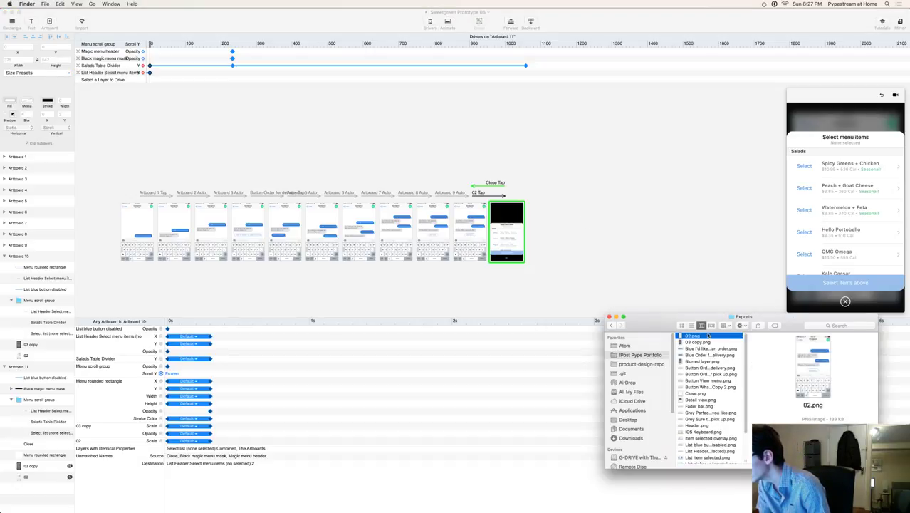
left_click(709, 342)
left_click(712, 349)
key("Down")
key("Down")
key("Down")
key("Down")
key("Down")
key("Down")
key("Down")
key("Down")
key("Down")
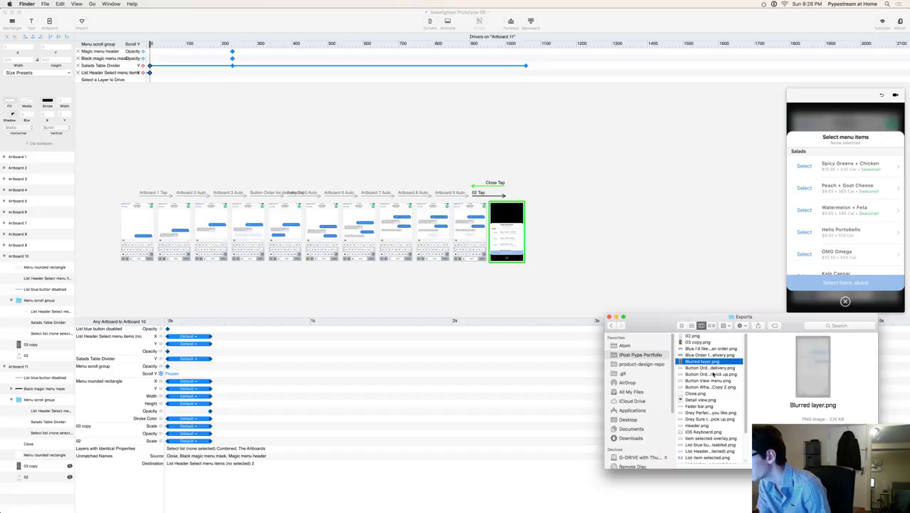
left_click(704, 400)
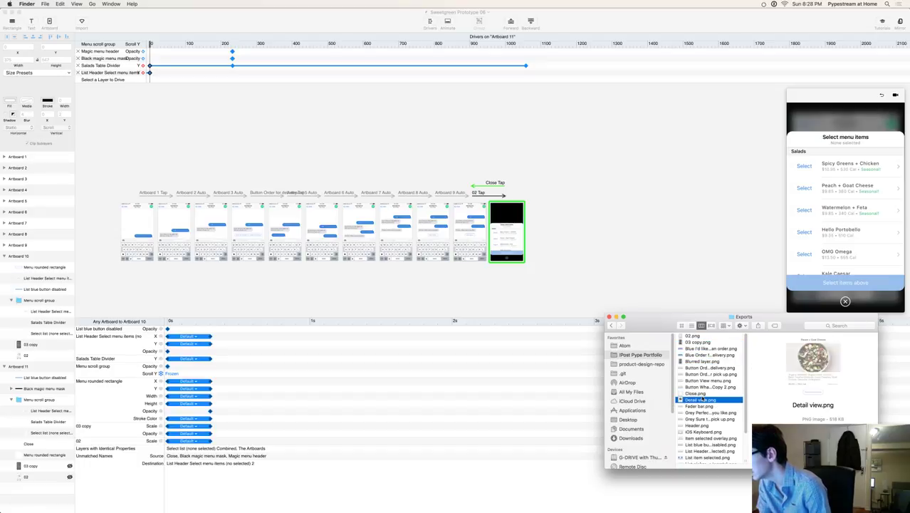
key("space")
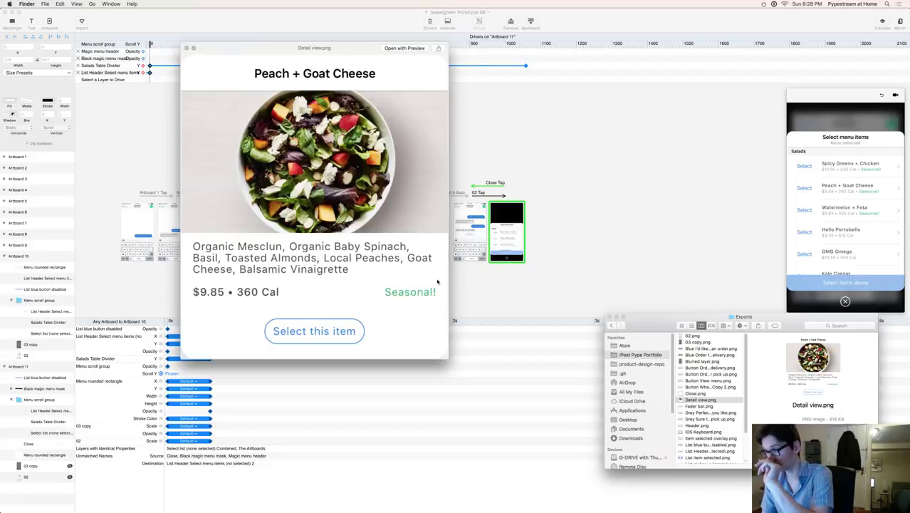
Step: Shrink the Detail view.png image preview and place it beside the prototype preview window
left_click_drag(437, 282, 608, 312)
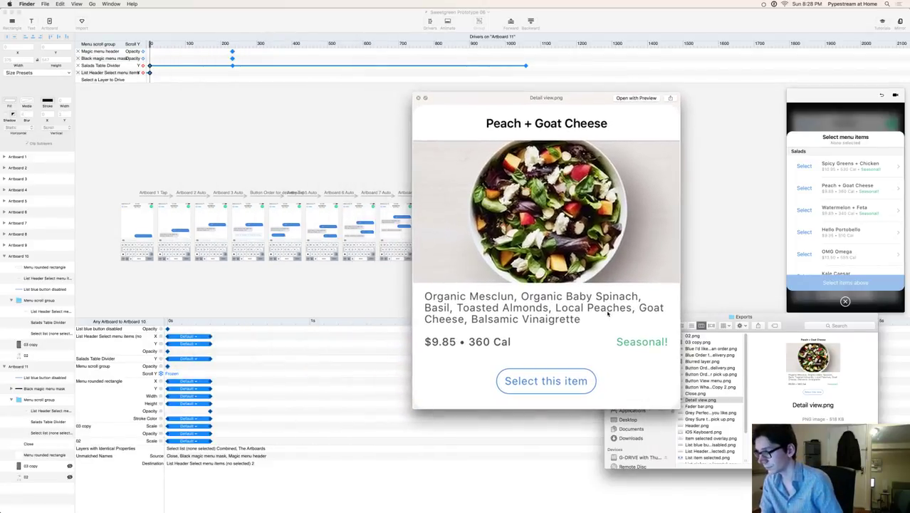
left_click_drag(680, 409, 600, 318)
left_click_drag(546, 261, 728, 363)
left_click_drag(836, 102, 433, 99)
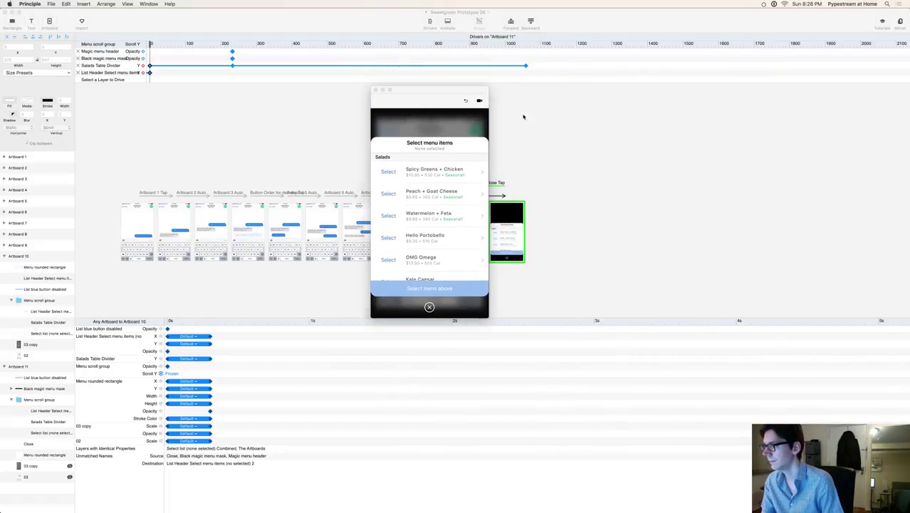
key("super+Tab")
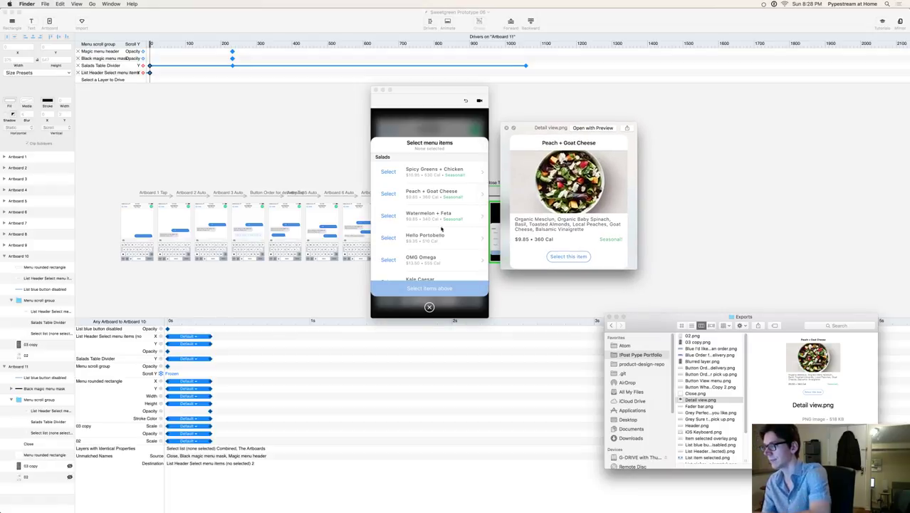
Step: Overlay the Detail view.png image on the prototype's menu sheet to compare them, and close the image and return the prototype preview to its place
left_click_drag(584, 208, 445, 239)
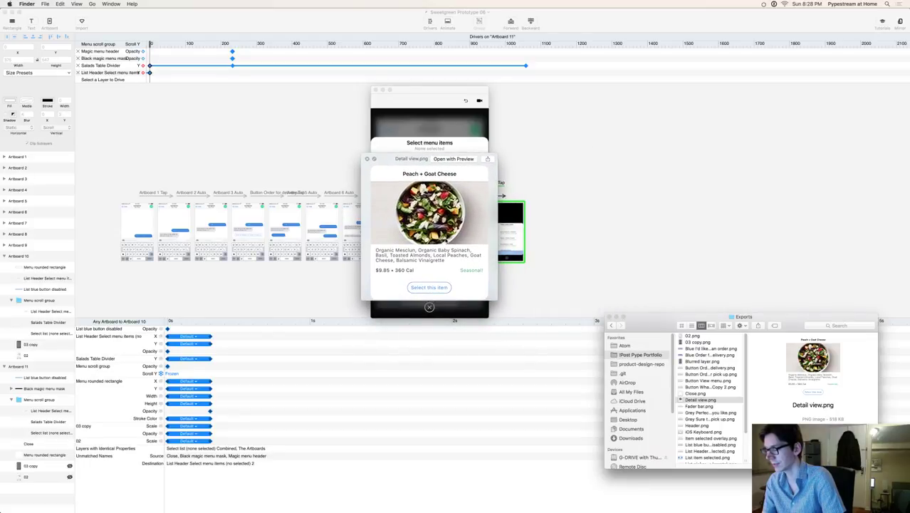
left_click_drag(446, 240, 575, 238)
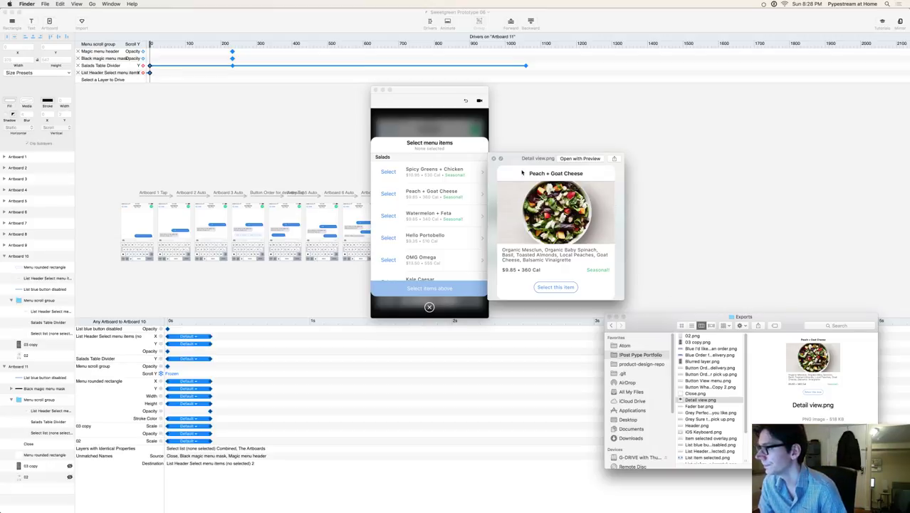
left_click(495, 159)
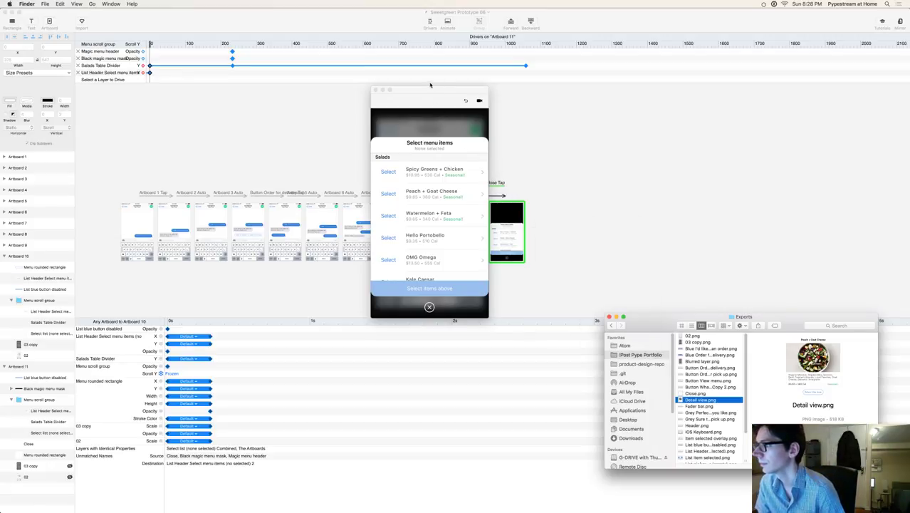
left_click(381, 89)
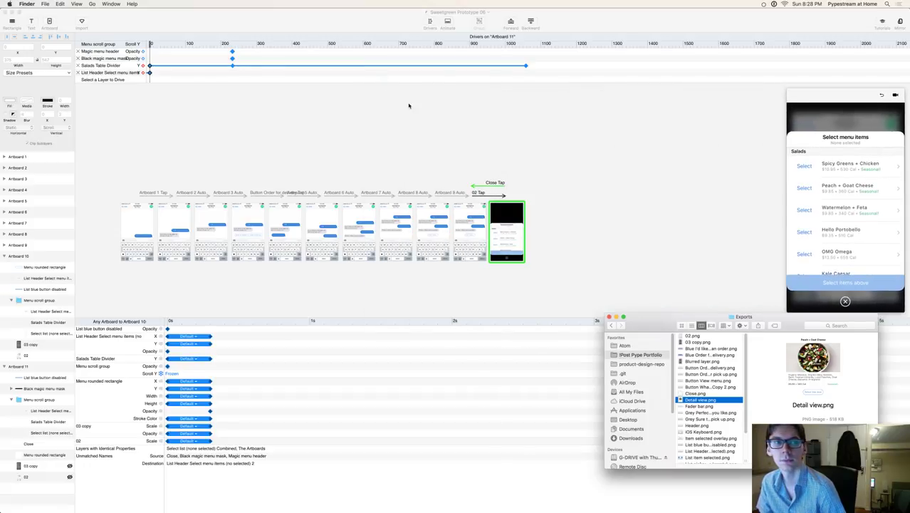
Step: Switch back to Principle and duplicate the prototype document as "Sweetgreen Prototype 07"
left_click(605, 153)
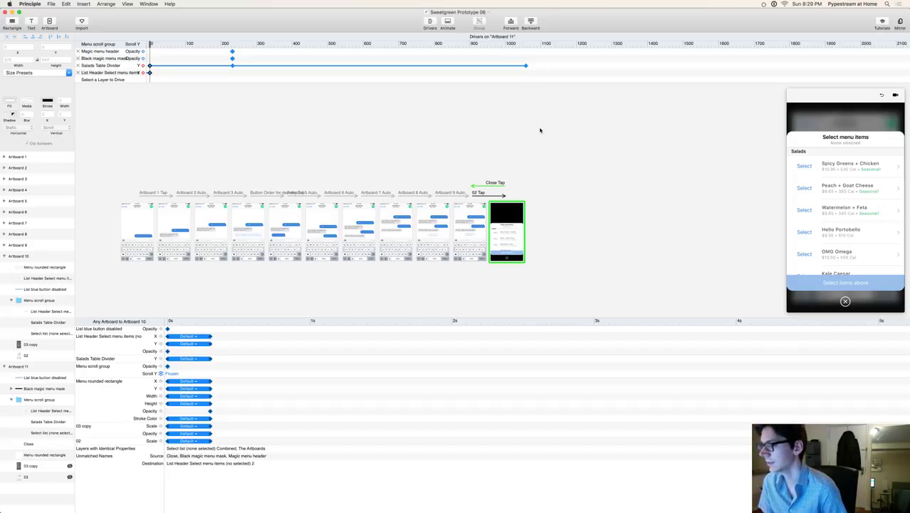
key("super+shift+s")
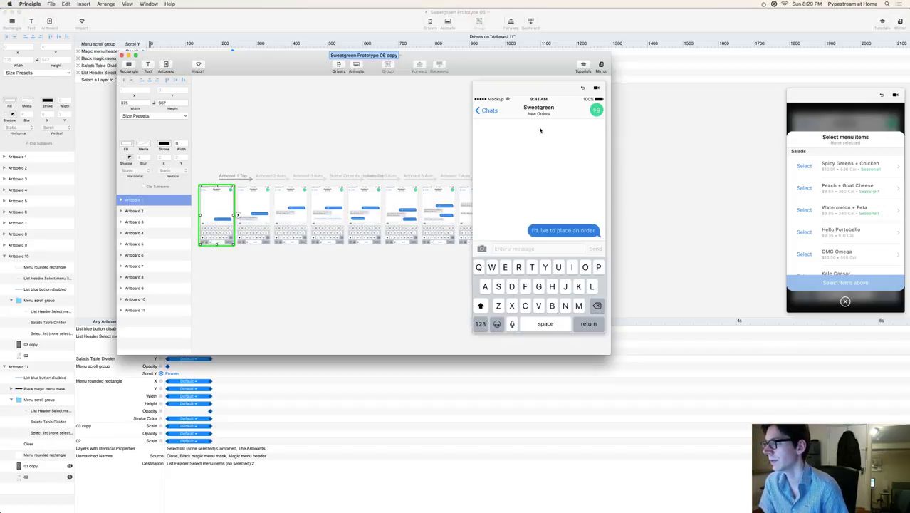
key("Return")
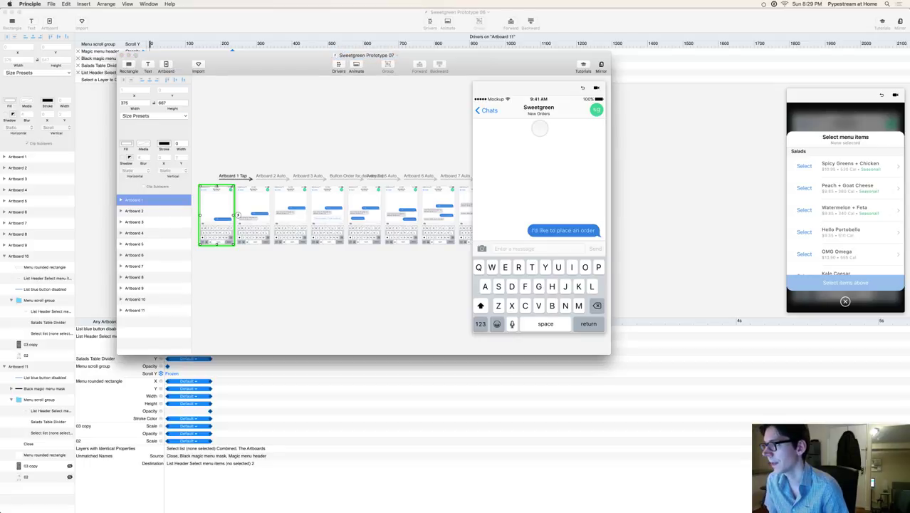
Step: Close the Sweetgreen Prototype 06 document and enlarge the Sweetgreen Prototype 07 window to fill the screen
left_click(9, 13)
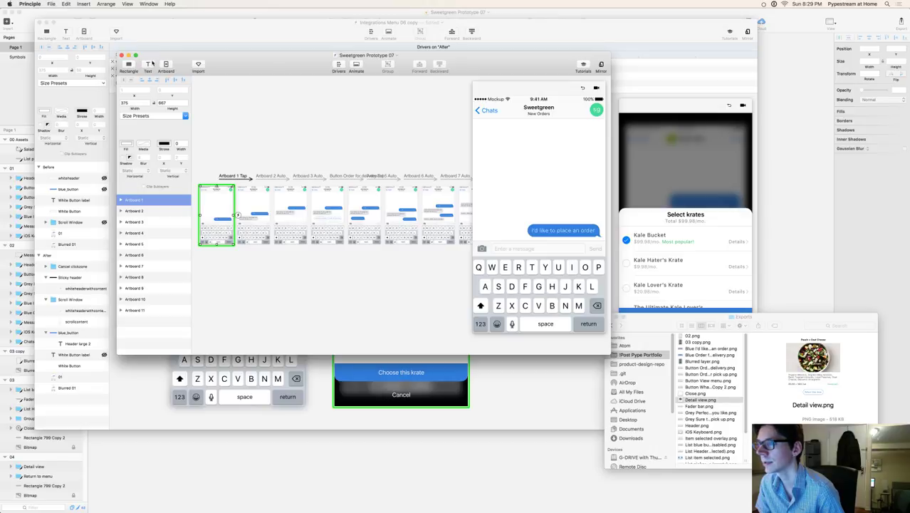
left_click(136, 55)
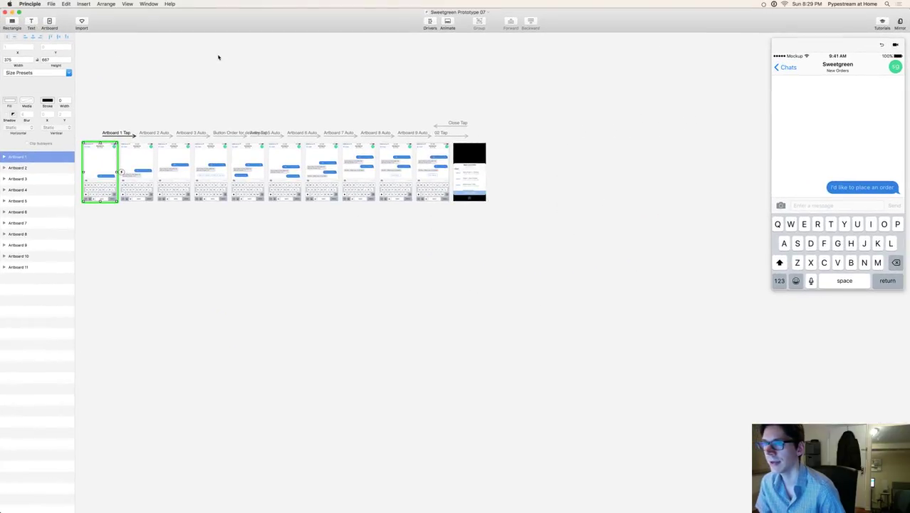
key("super+grave")
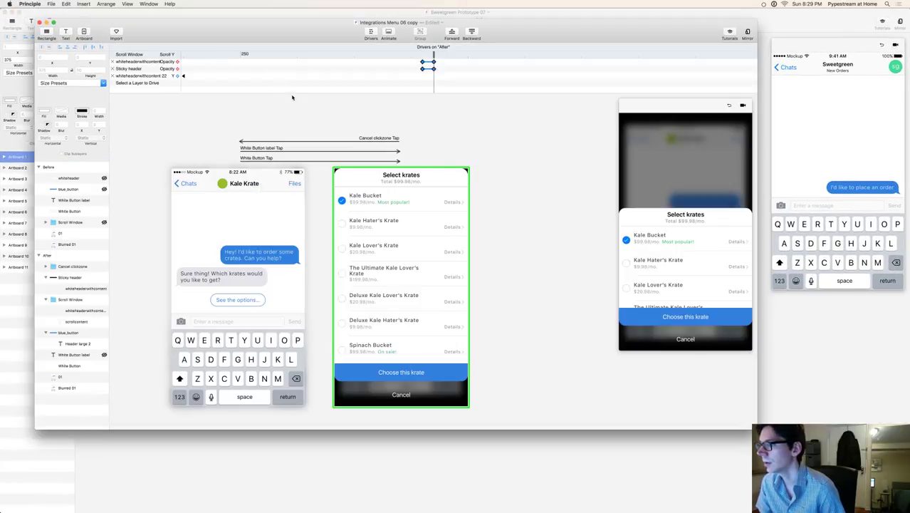
key("super+grave")
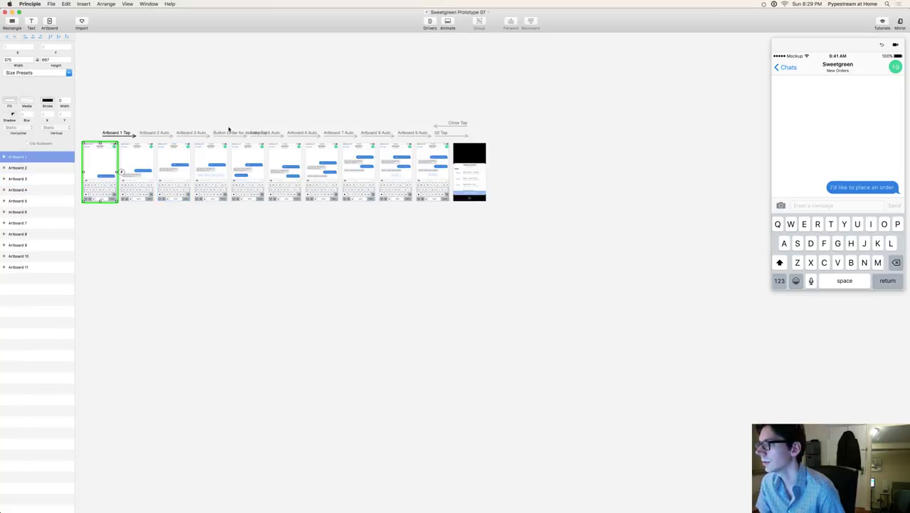
Step: Import Detail view.png from the Exports folder onto the canvas beside the menu artboard, creating a new artboard for it
left_click(419, 85)
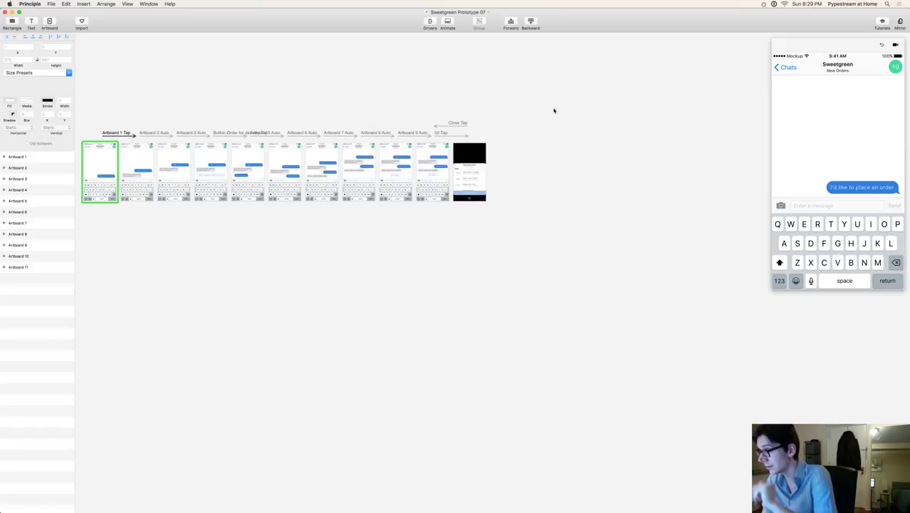
left_click(479, 152)
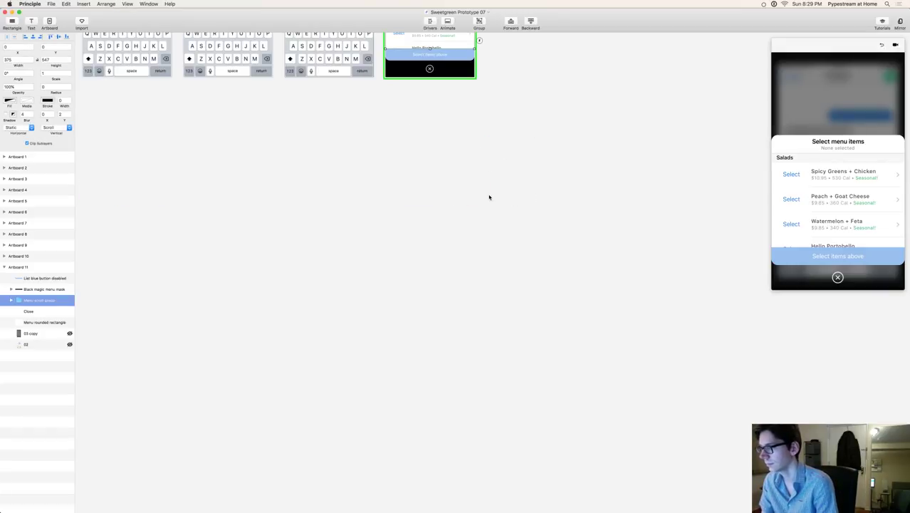
key("super+equal")
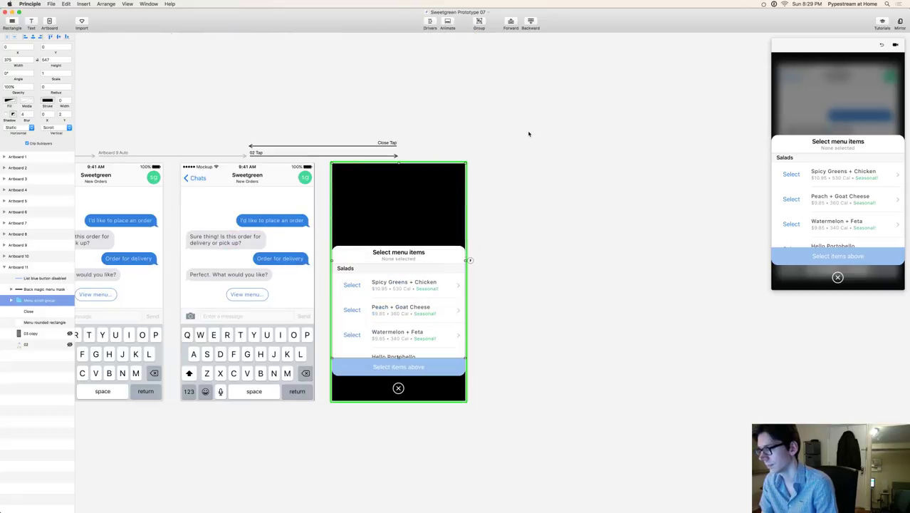
left_click(549, 207)
scroll(537, 249, "down", 2)
scroll(537, 248, "down", 3)
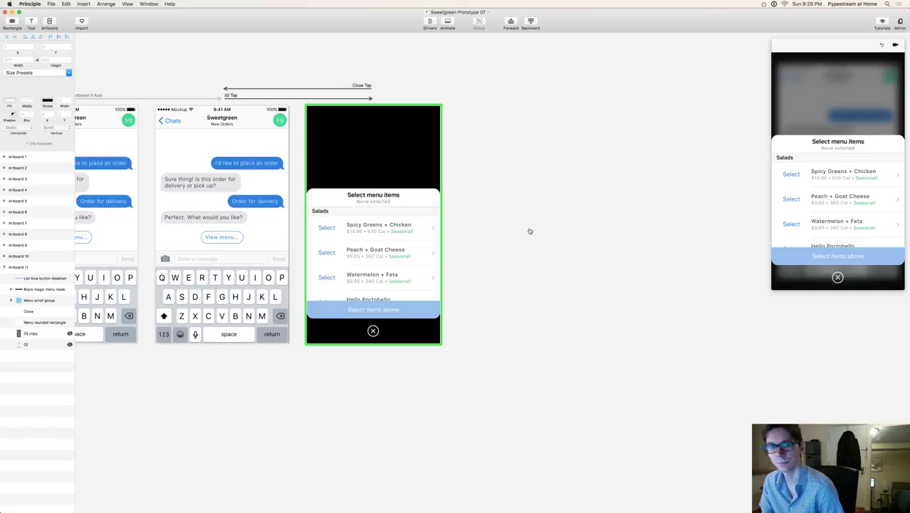
key("super+Tab")
left_click_drag(703, 400, 596, 143)
scroll(597, 143, "up", 2)
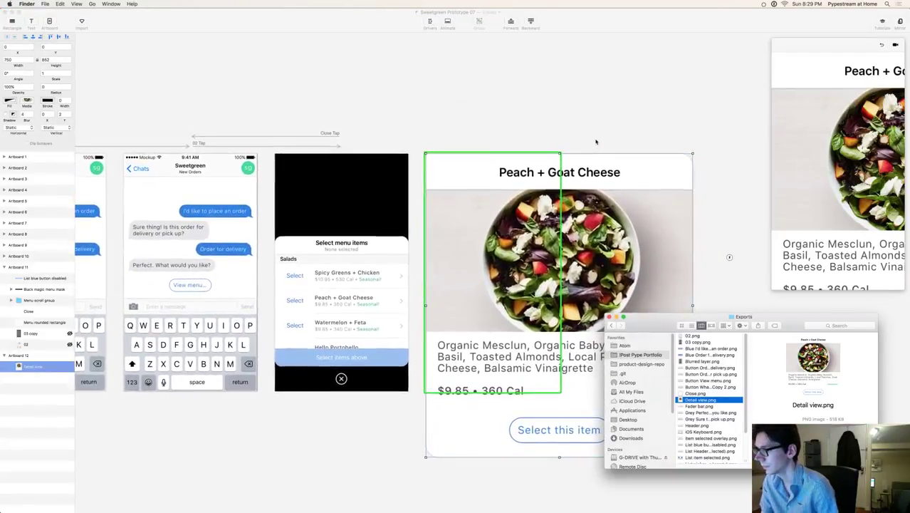
left_click(596, 143)
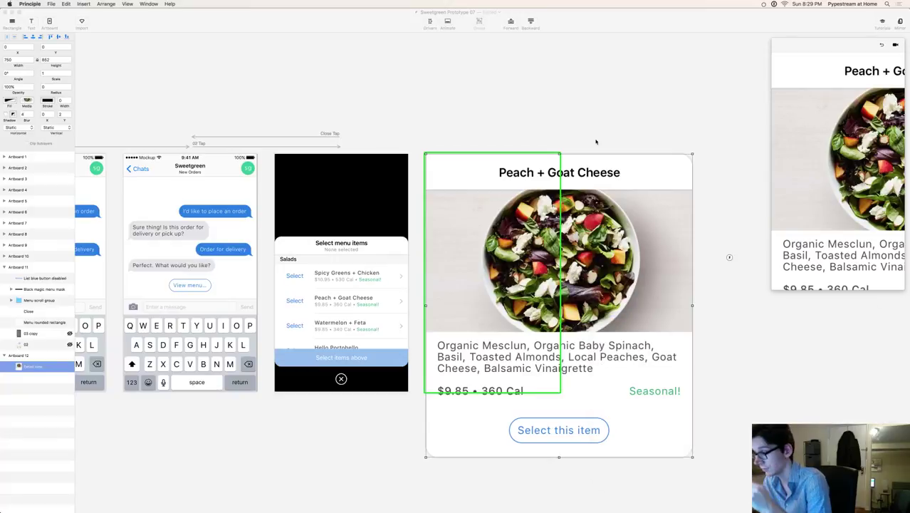
Step: Set the scale of the Detail view image to 0.5
left_click(480, 264)
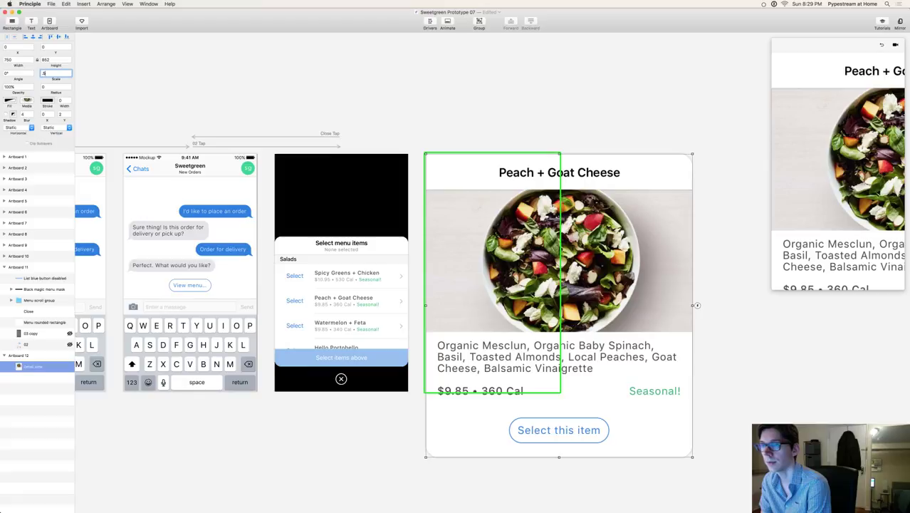
type("0.5")
key("Return")
left_click(581, 126)
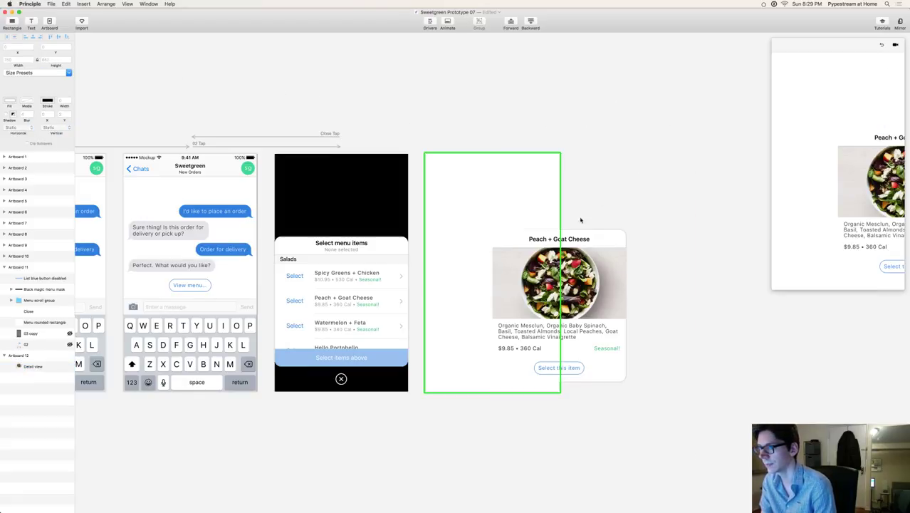
mouse_move(558, 503)
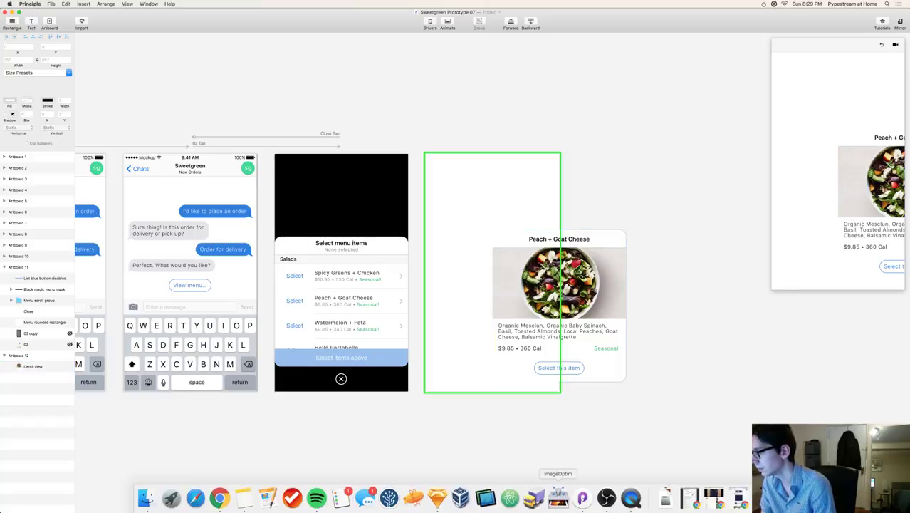
left_click(317, 498)
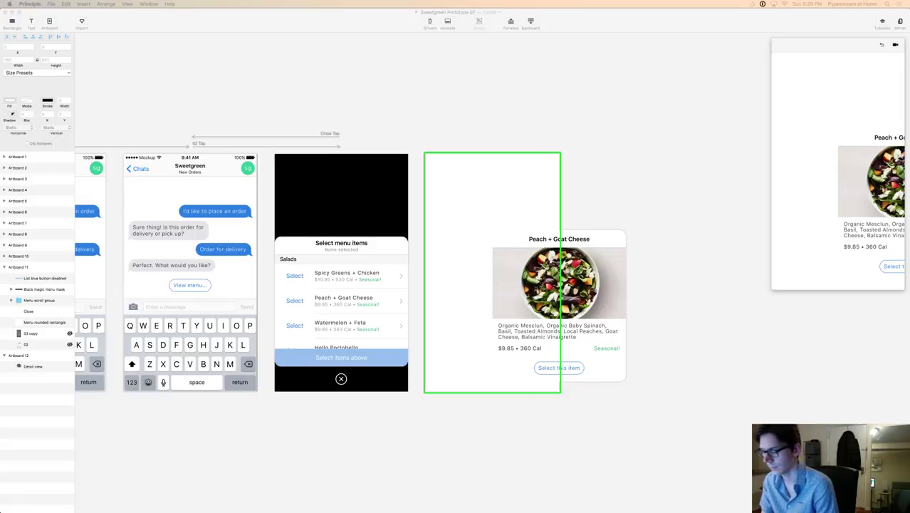
Step: Move the Detail view image onto Artboard 11, centred over the menu sheet and flush with its lower edge
left_click(621, 299)
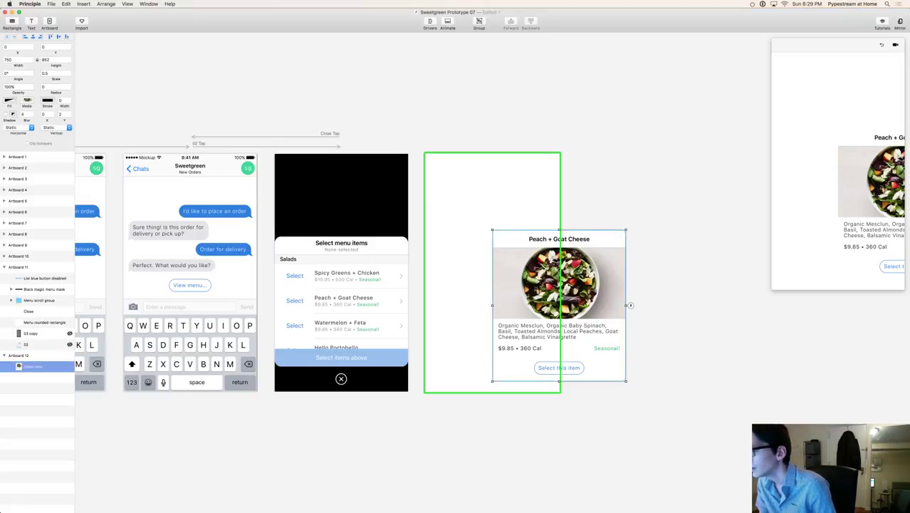
left_click_drag(504, 258, 287, 194)
left_click_drag(300, 322, 300, 372)
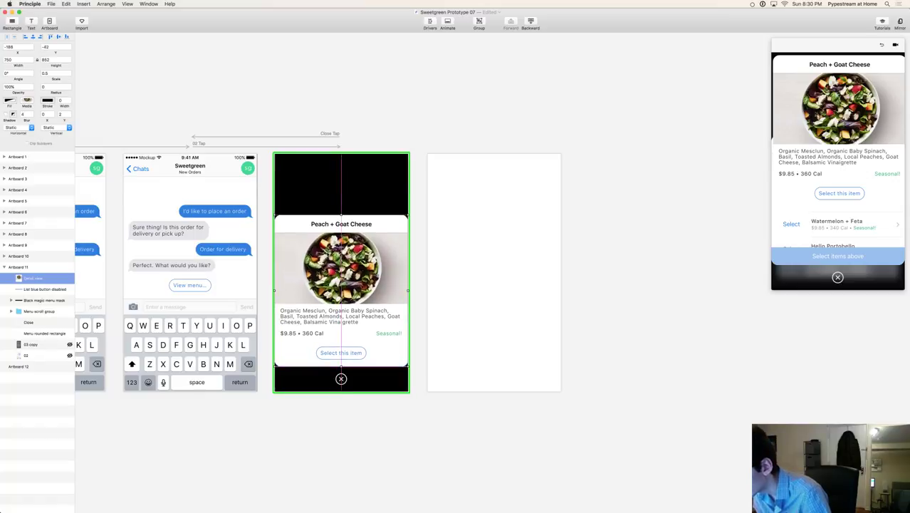
Step: Delete the empty Artboard 12 beside the menu artboard
key("super+plus")
left_click(352, 211)
key("super+minus")
key("Delete")
Step: Shift the Detail view image up and back to X -188, Y -42 to check its fit over the menu sheet
scroll(396, 277, "down", 10)
scroll(396, 277, "left", 6)
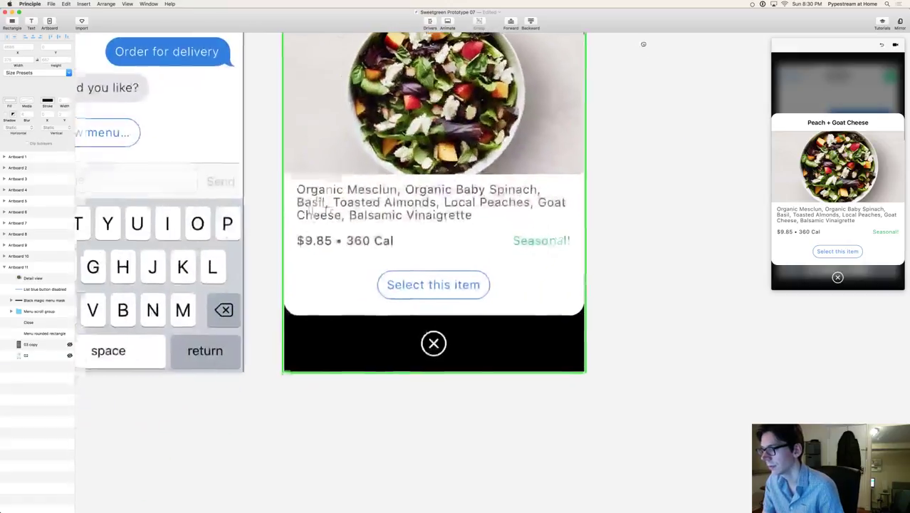
left_click_drag(481, 184, 483, 176)
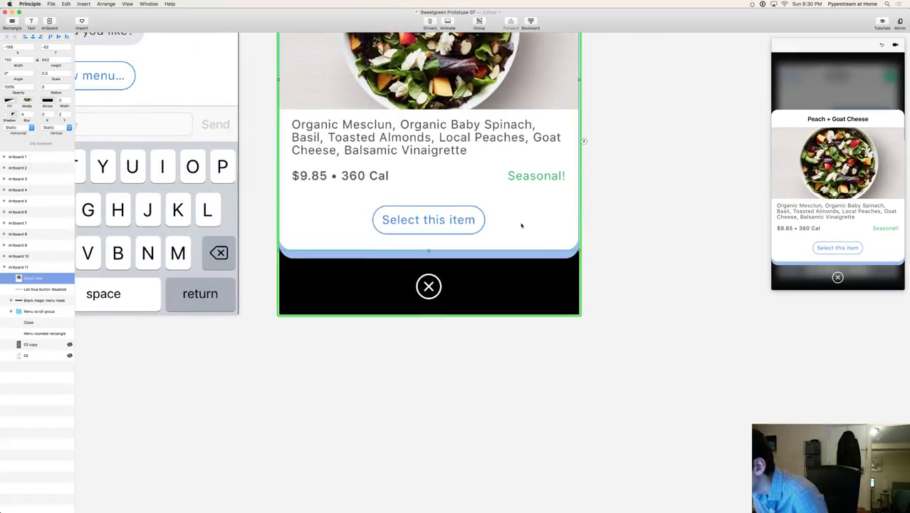
left_click_drag(521, 225, 522, 233)
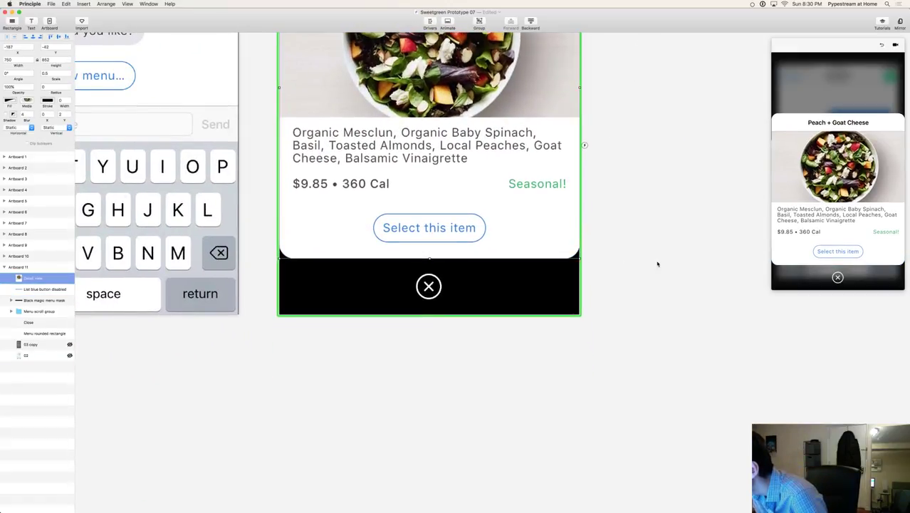
key("Left")
Step: Align the Detail view image to the horizontal centre of Artboard 11
left_click(85, 4)
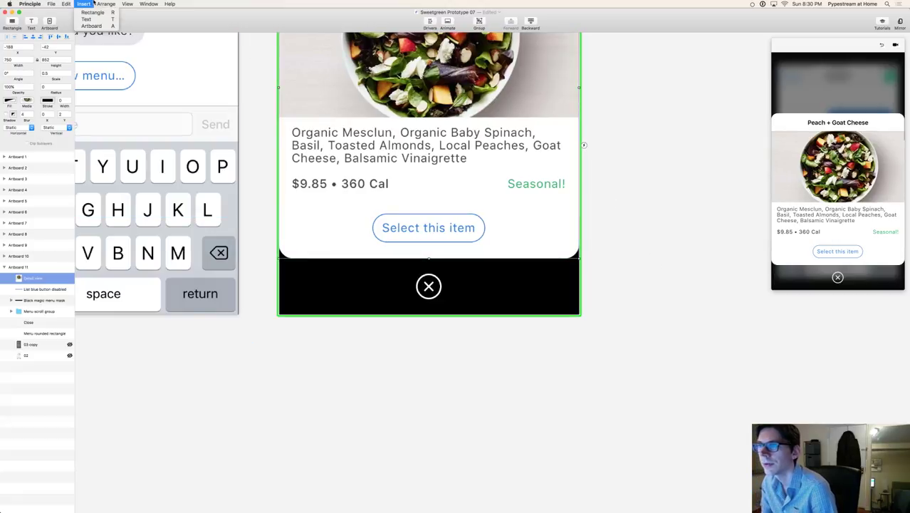
mouse_move(108, 3)
mouse_move(118, 81)
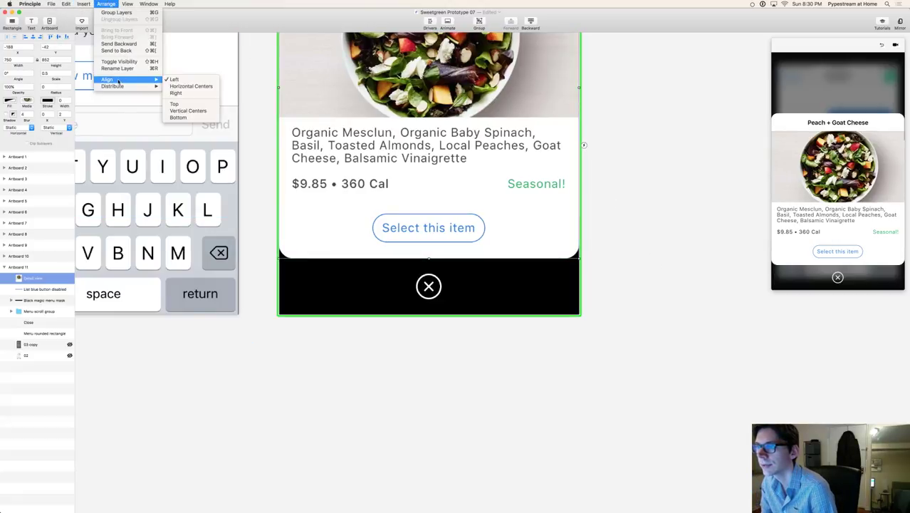
left_click(183, 87)
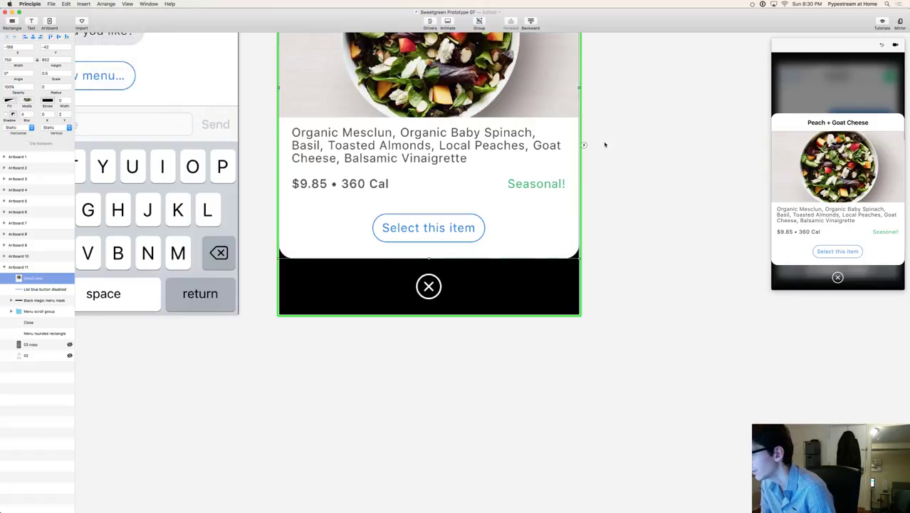
left_click(627, 138)
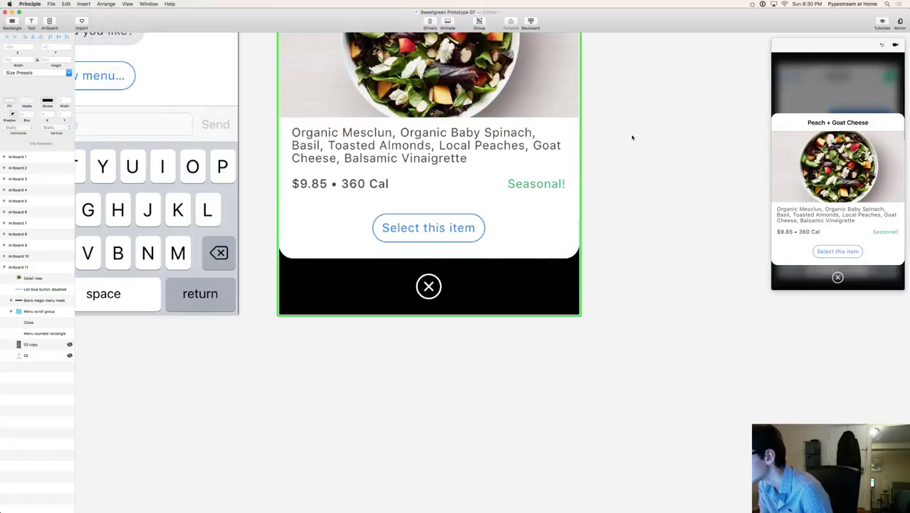
Step: Shift the Detail view image horizontally out of Artboard 11 to X 222, keeping it level with the menu sheet
left_click(559, 191)
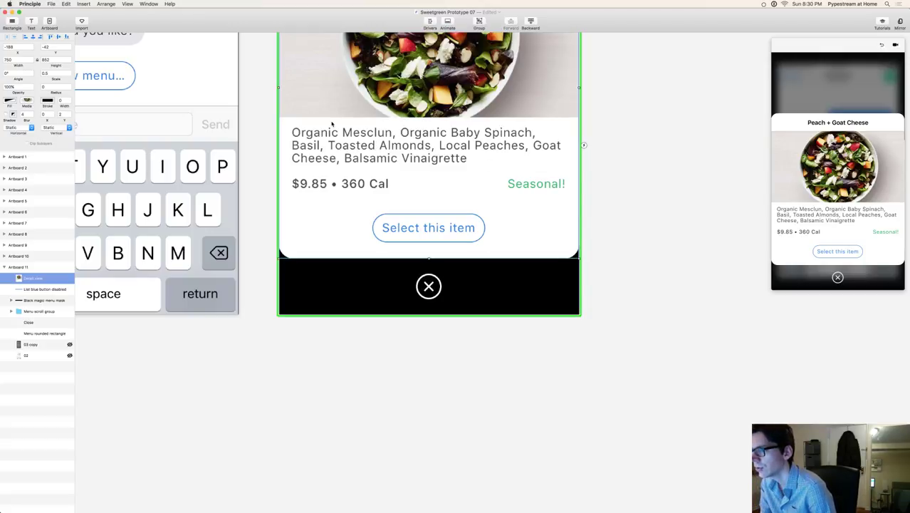
key("shift+Right")
key("shift+Right")
key("shift+Right")
key("shift+Right")
key("shift+Right")
key("shift+Right")
key("shift+Right")
key("shift+Right")
key("shift+Right")
key("shift+Right")
key("shift+Right")
key("shift+Right")
key("shift+Right")
key("shift+Right")
key("shift+Right")
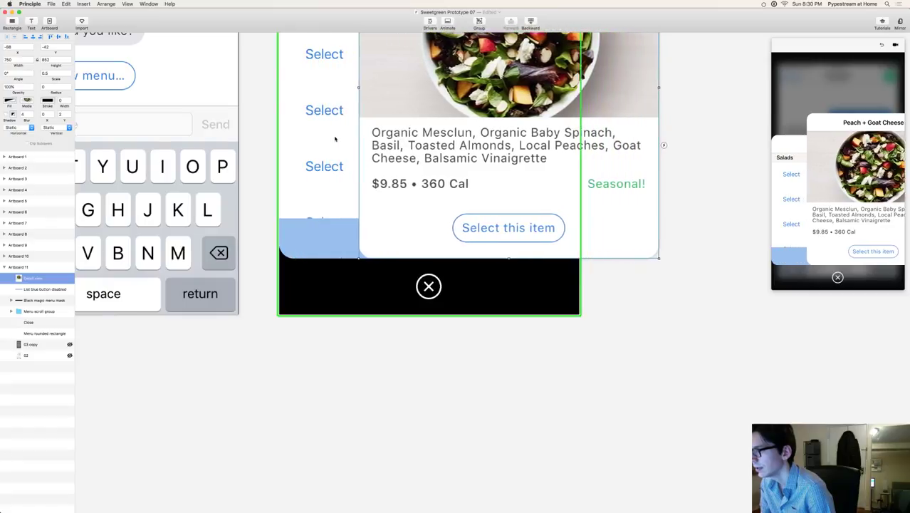
key("shift+Right")
key("shift+Right")
key("shift+Right")
key("shift+Right")
key("shift+Right")
key("shift+Right")
key("shift+Right")
key("shift+Right")
key("shift+Right")
key("shift+Right")
key("shift+Right")
key("shift+Right")
key("shift+Right")
key("shift+Right")
key("shift+Right")
key("shift+Right")
key("shift+Right")
key("shift+Right")
key("shift+Right")
key("shift+Right")
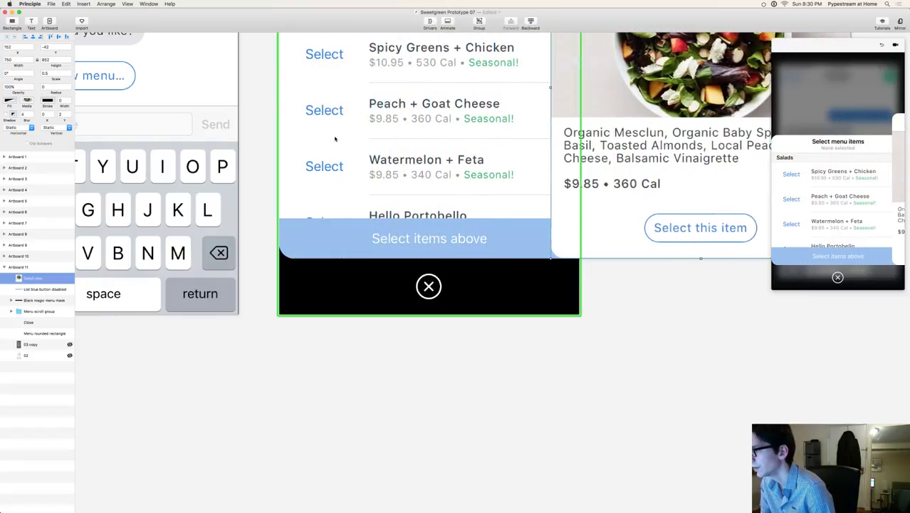
key("shift+Right")
key("shift+Right")
key("shift+Right")
key("shift+Right")
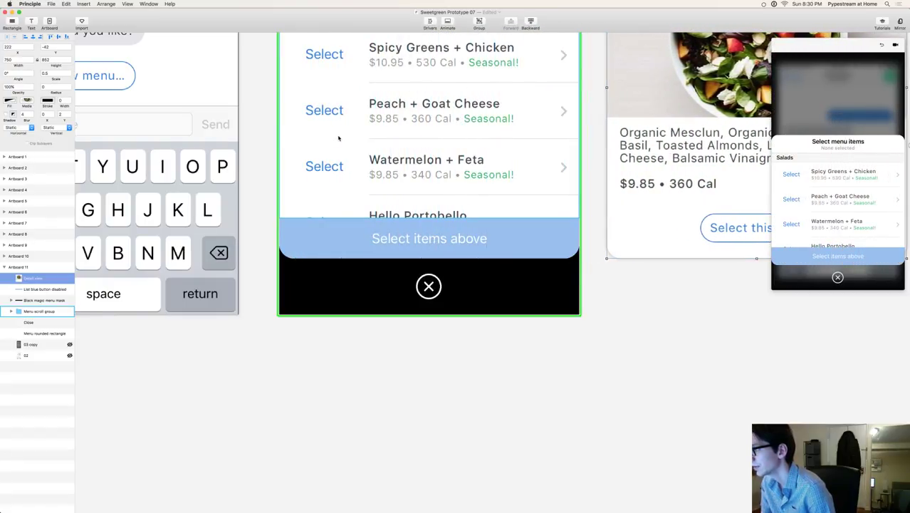
scroll(548, 133, "up", 6)
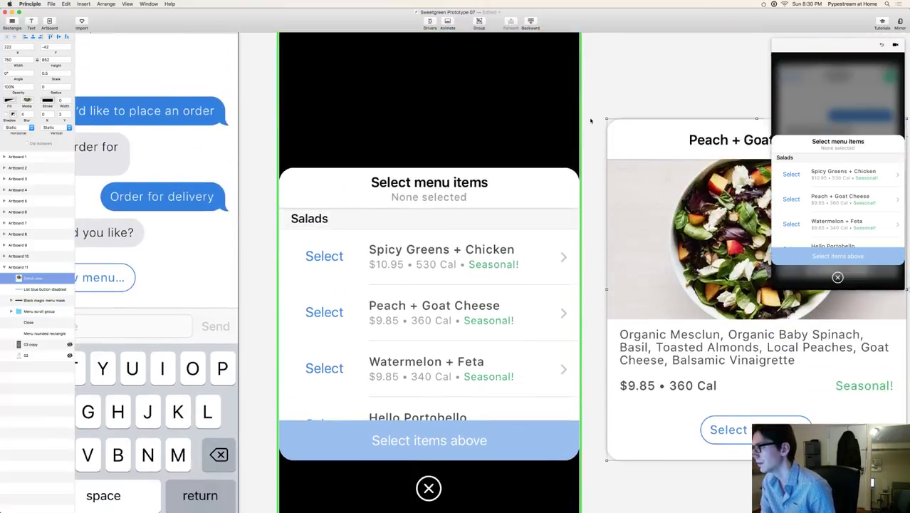
scroll(645, 93, "down", 3)
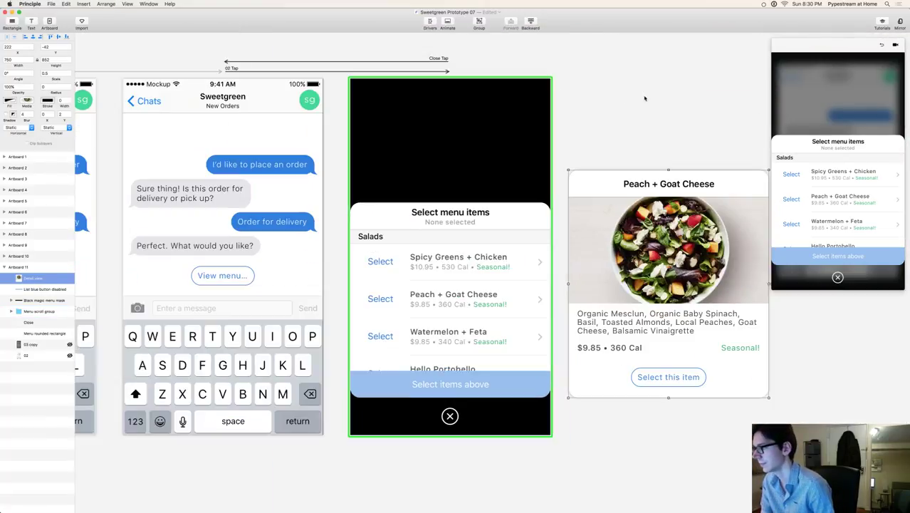
Step: Examine the menu list inside the Menu scroll group and the Detail view card beside the artboard
left_click(676, 93)
scroll(676, 93, "up", 2)
scroll(430, 114, "right", 5)
left_click(369, 203)
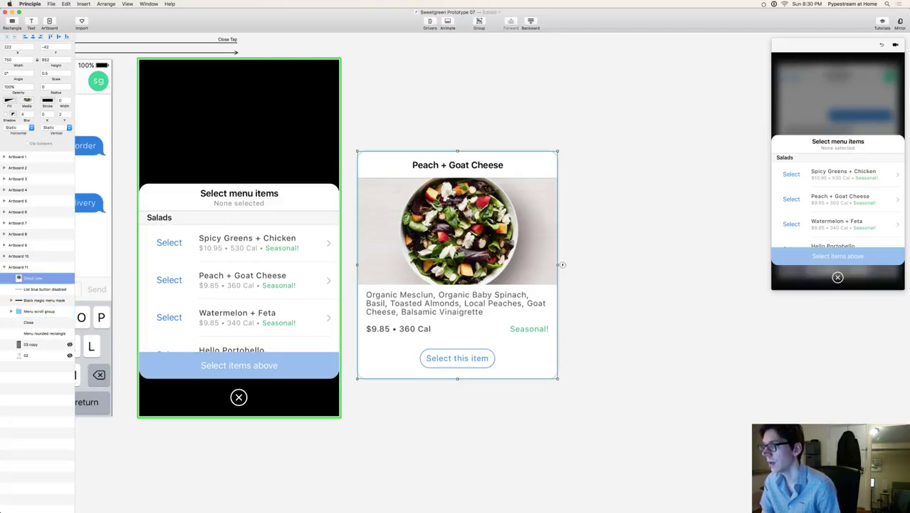
double_click(237, 276)
left_click(284, 269)
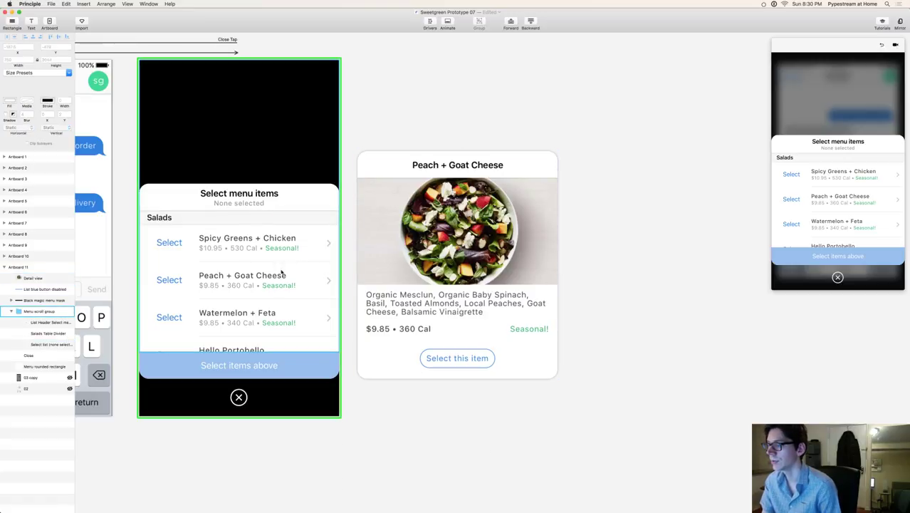
left_click(491, 281)
left_click(551, 135)
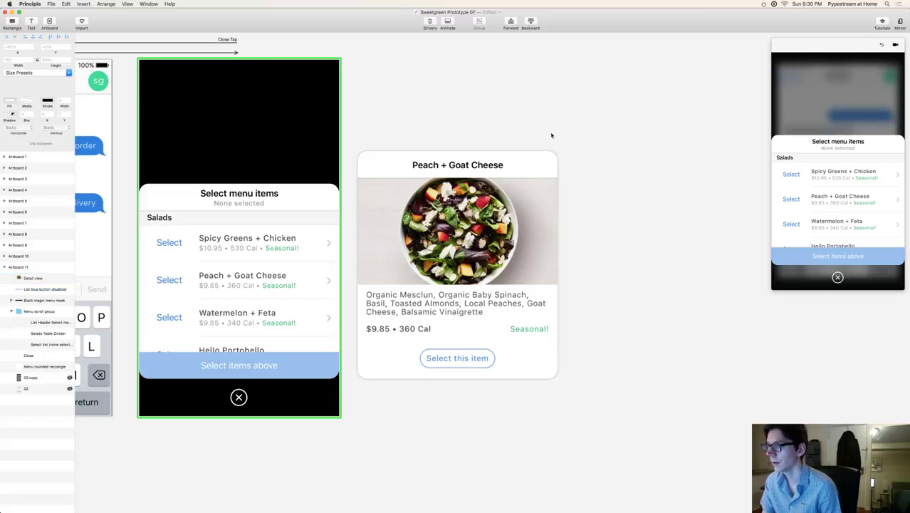
scroll(449, 117, "left", 8)
scroll(449, 117, "up", 2)
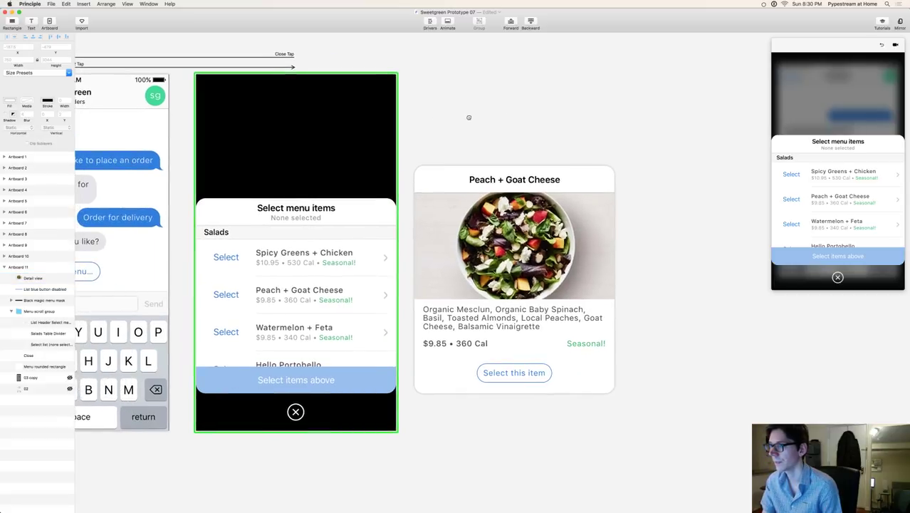
Step: Duplicate Artboard 11, including its menu and off-screen Detail view image
left_click(283, 121)
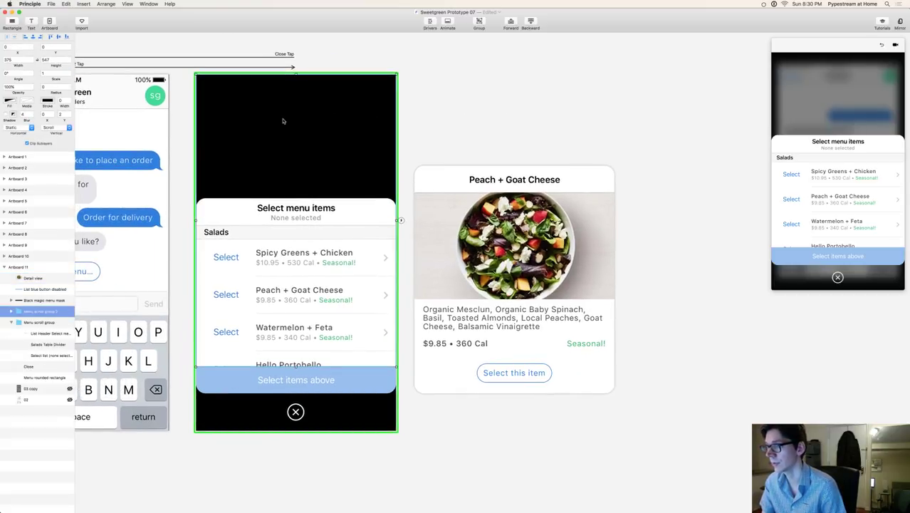
left_click(258, 91)
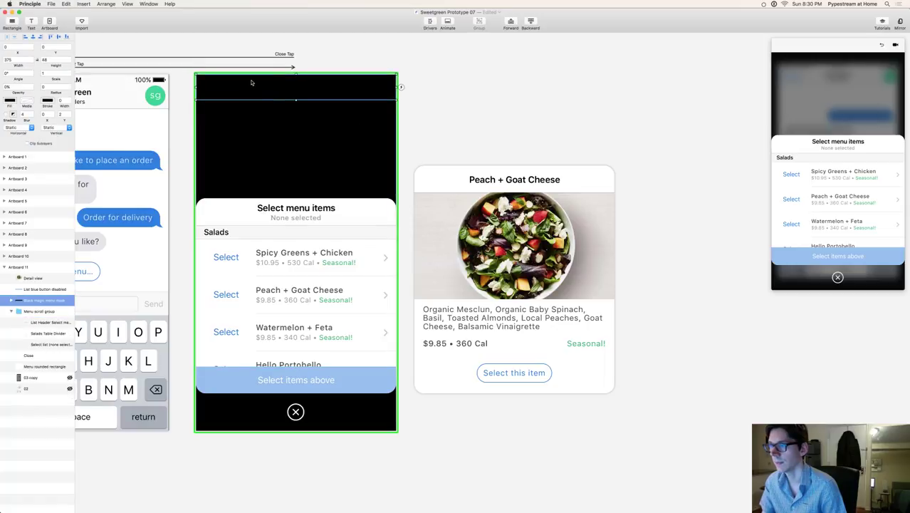
left_click(60, 266)
key("super+d")
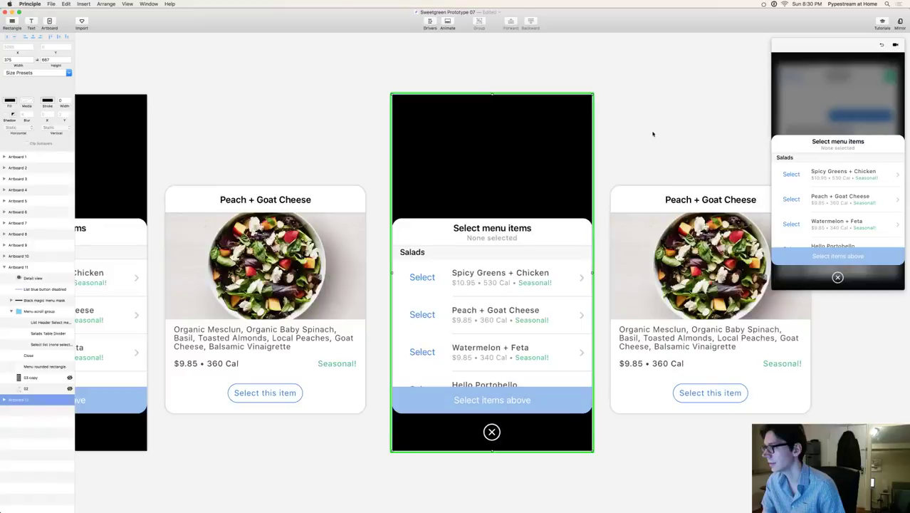
Step: Group the Menu scroll group with the List blue button disabled layer on the duplicated artboard
left_click(538, 258)
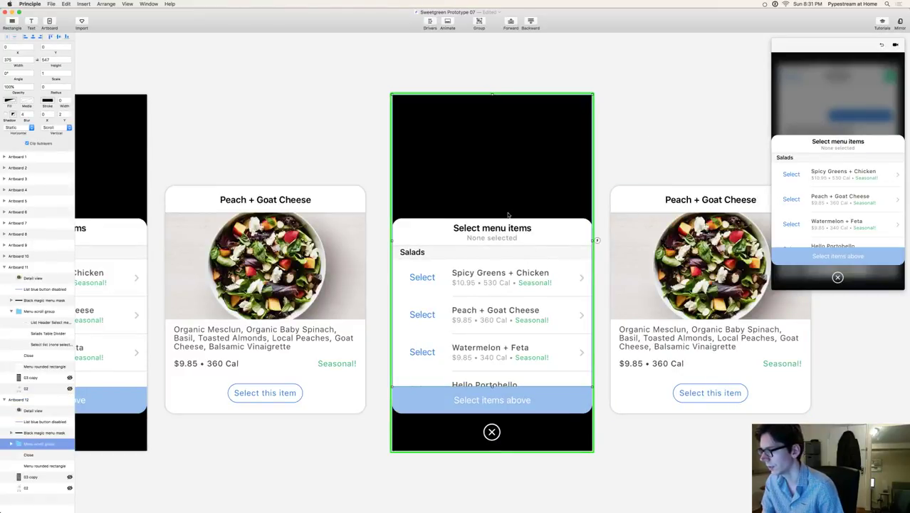
left_click(562, 409, "shift")
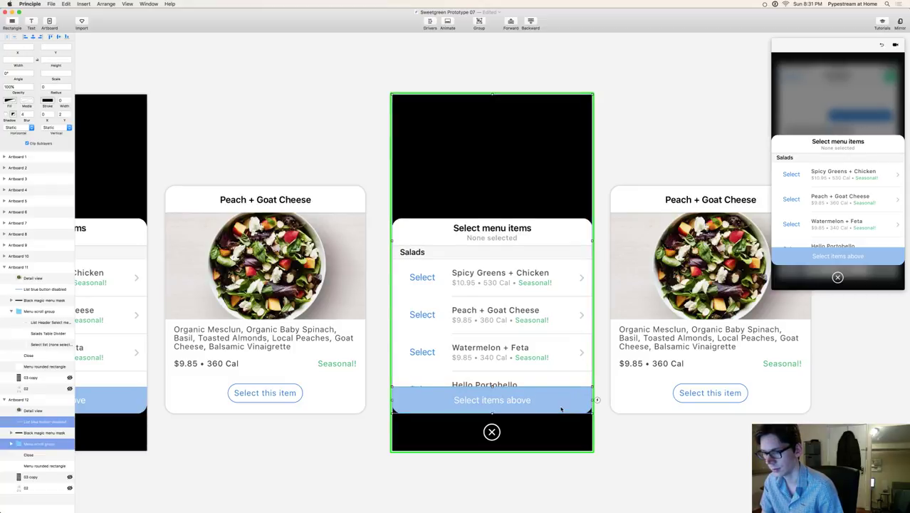
key("super+g")
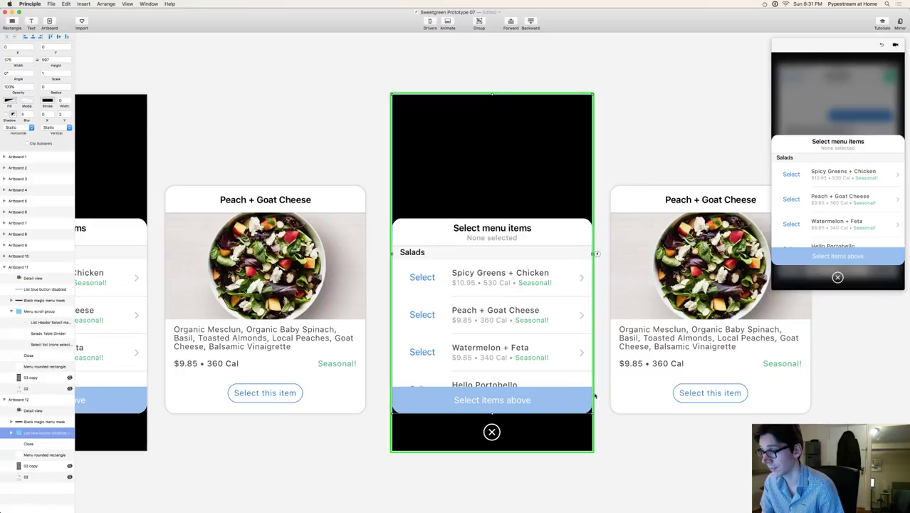
Step: Try grouping the Detail view with the menu group on Artboard 12 and shifting both left to X -50
left_click(713, 369, "shift")
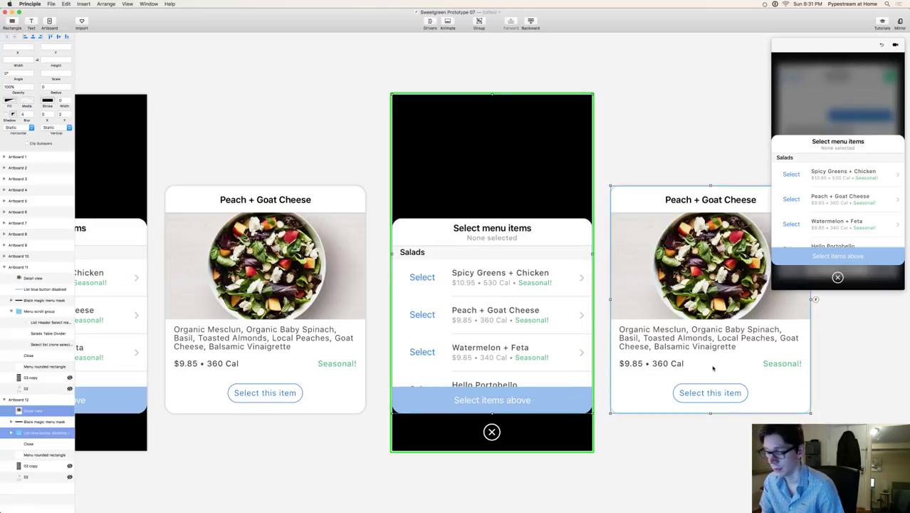
key("super+g")
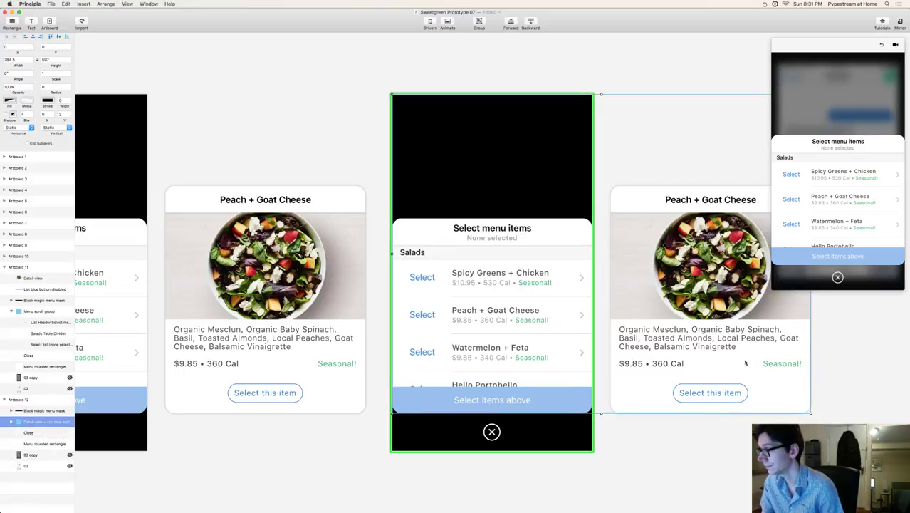
key("shift+Left")
key("shift+Left")
key("shift+Left")
key("shift+Left")
key("shift+Left")
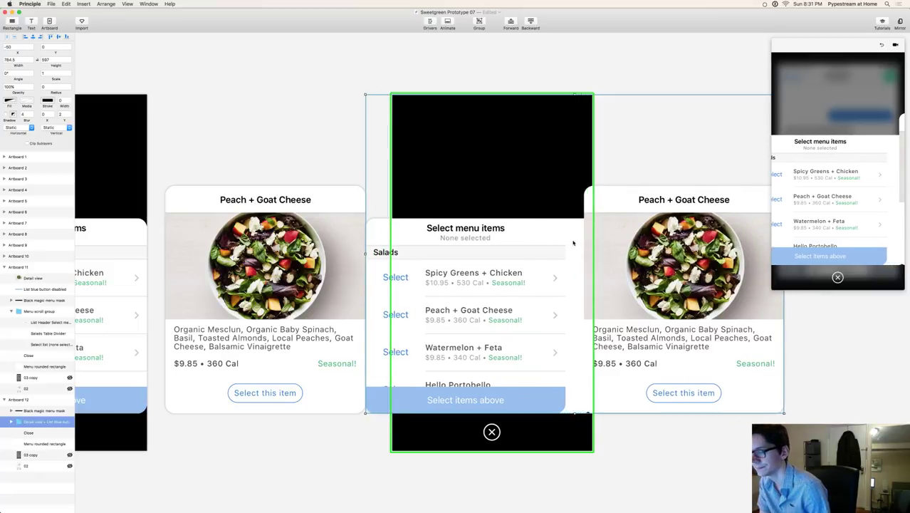
key("shift+Right")
key("shift+Right")
key("shift+Right")
key("shift+Right")
key("shift+Right")
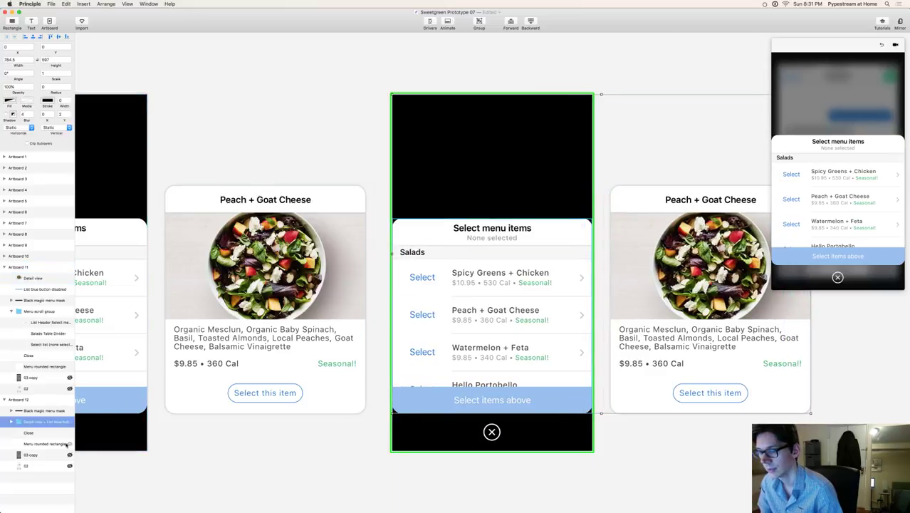
key("super+shift+g")
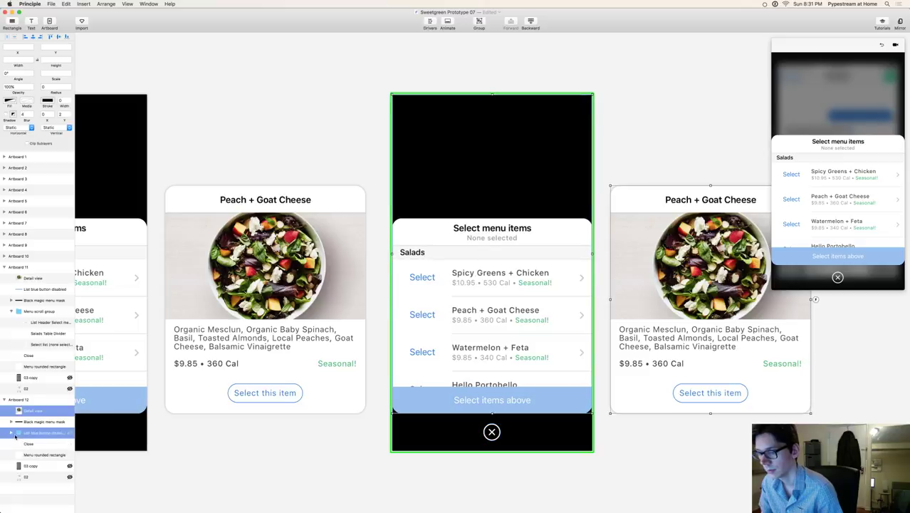
Step: Group the Detail view, menu group and Menu rounded rectangle on Artboard 12, and shift the new group left to X -410
left_click(29, 456, "super")
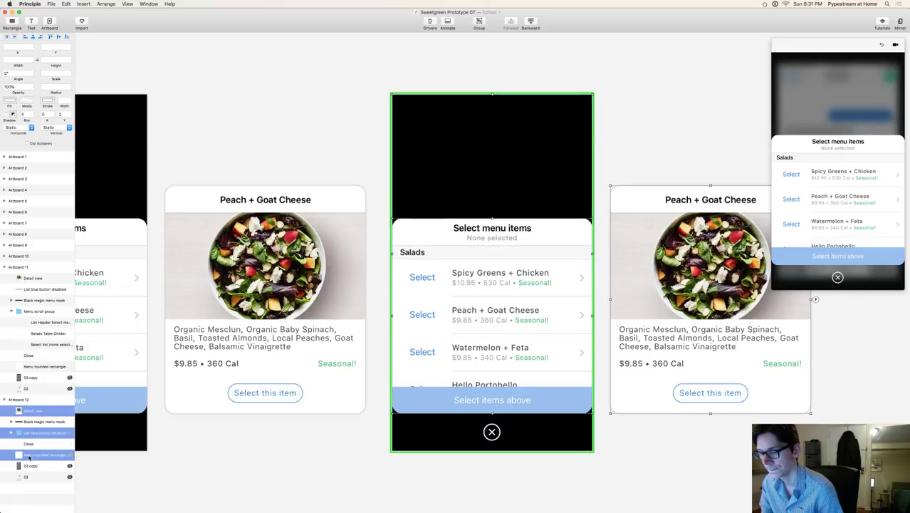
key("super+g")
key("shift+Left")
key("shift+Left")
key("shift+Left")
key("shift+Left")
key("shift+Left")
key("shift+Left")
key("shift+Left")
key("shift+Left")
key("shift+Left")
key("shift+Left")
key("shift+Left")
key("shift+Left")
key("shift+Left")
key("shift+Left")
key("shift+Left")
key("shift+Left")
key("shift+Left")
key("shift+Left")
key("shift+Left")
key("shift+Left")
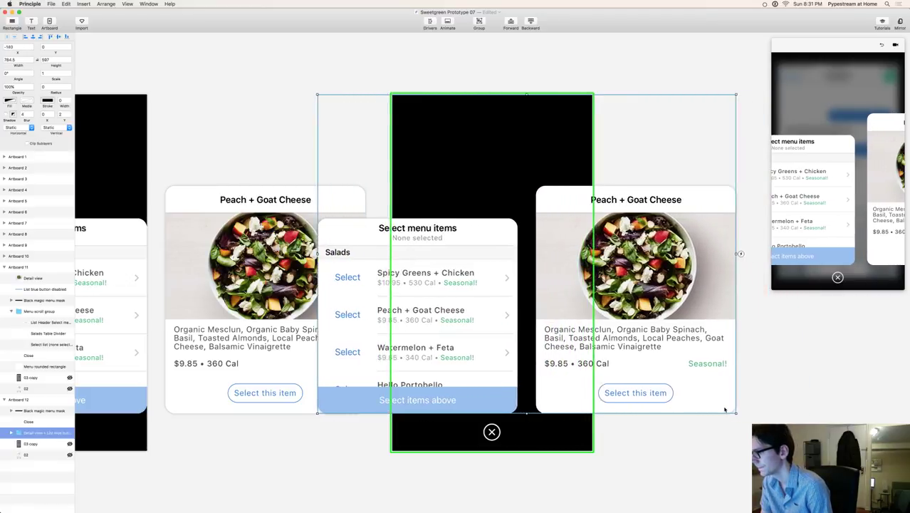
key("shift+Left")
key("shift+Left")
key("shift+Left")
key("shift+Left")
key("shift+Left")
key("shift+Left")
key("shift+Left")
key("shift+Left")
key("shift+Left")
key("shift+Left")
key("shift+Left")
key("shift+Left")
key("shift+Left")
key("shift+Left")
key("shift+Left")
key("shift+Left")
key("shift+Left")
key("shift+Left")
key("shift+Left")
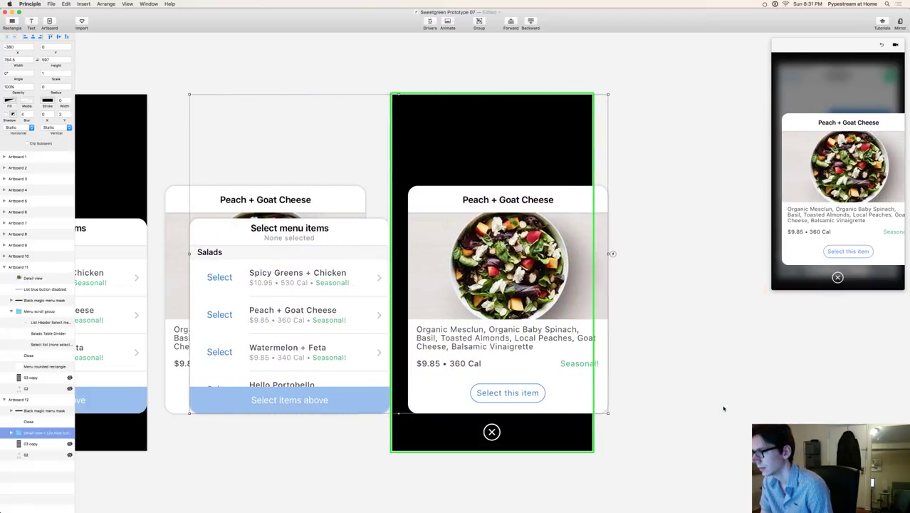
key("shift+Left")
key("shift+Left")
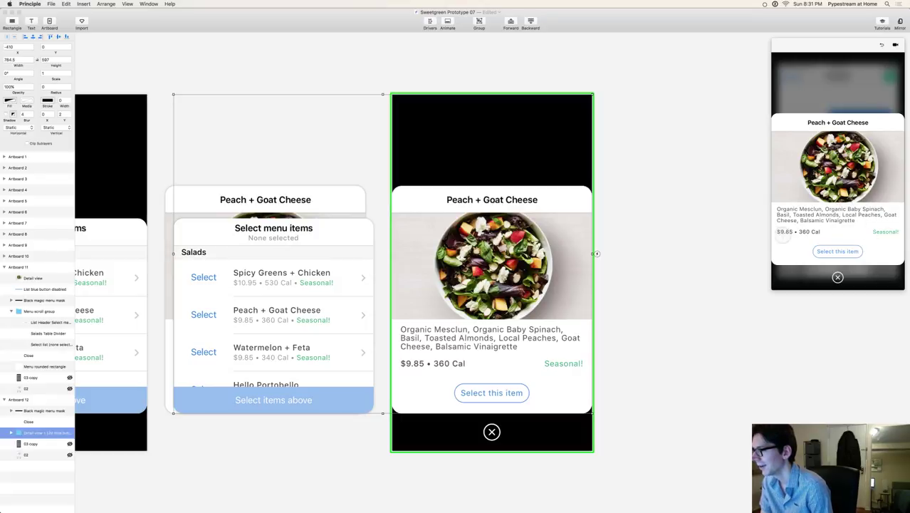
Step: Add a rectangle inside Artboard 11's Menu scroll group, directly above the Select list layer
left_click(126, 144)
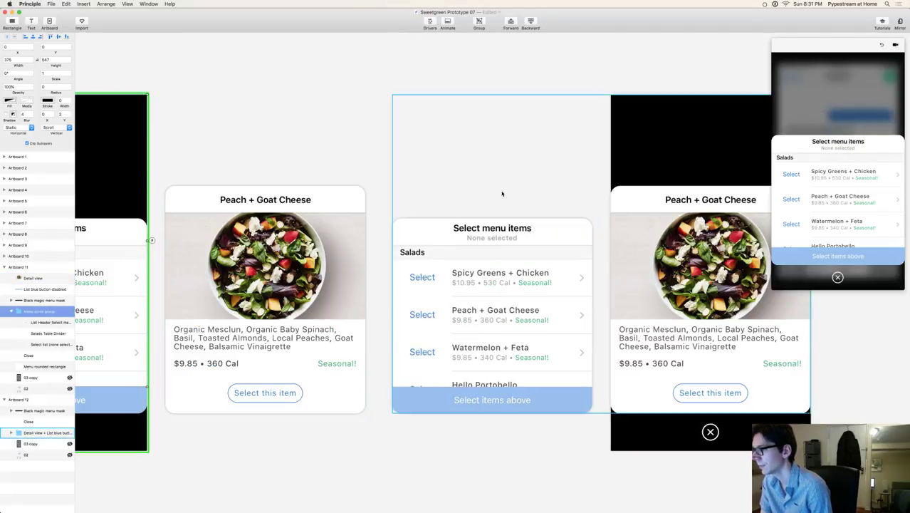
left_click(321, 118)
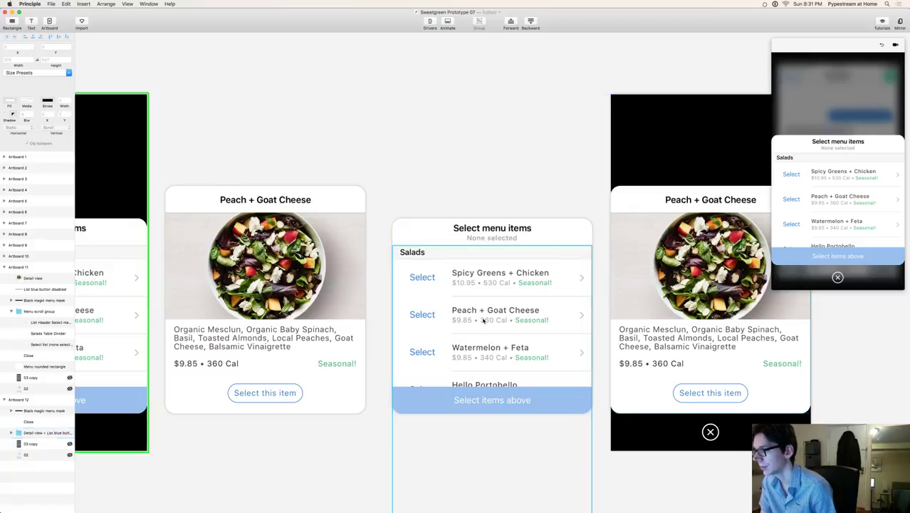
scroll(260, 108, "left", 10)
left_click(410, 299)
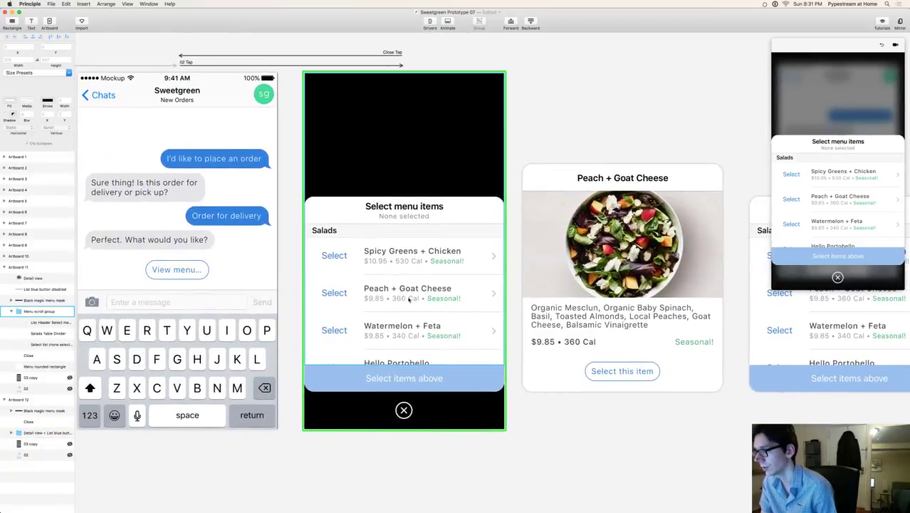
left_click(393, 304)
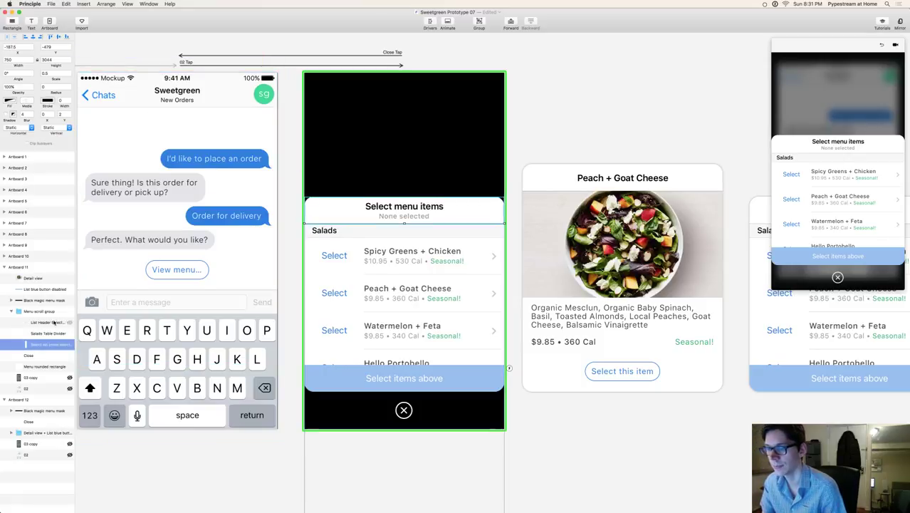
left_click(555, 125)
left_click(404, 305)
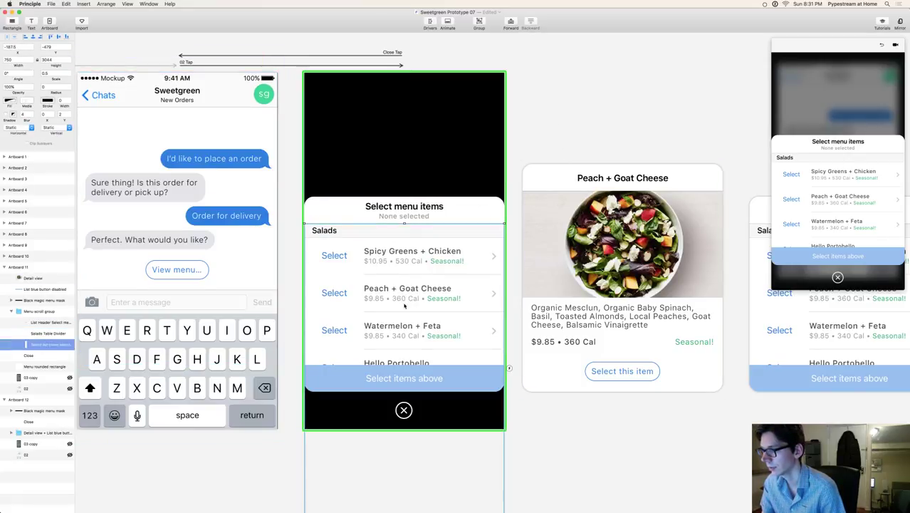
key("r")
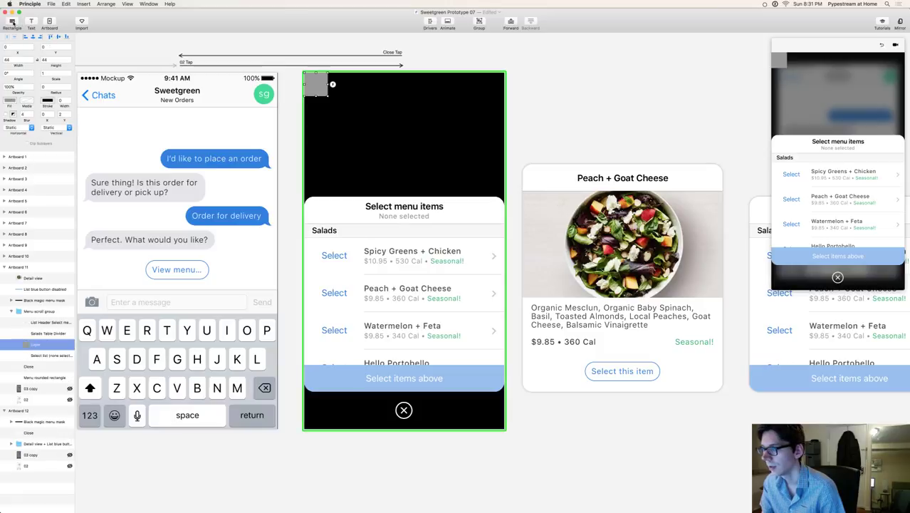
Step: Position and resize the new rectangle to 263 by 69 over the Peach + Goat Cheese row, starting at X 112
left_click(349, 144)
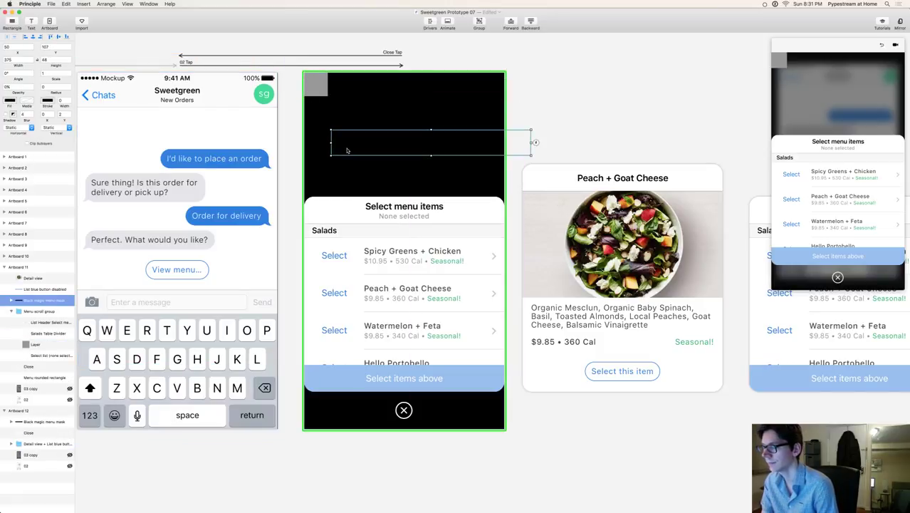
left_click(309, 92)
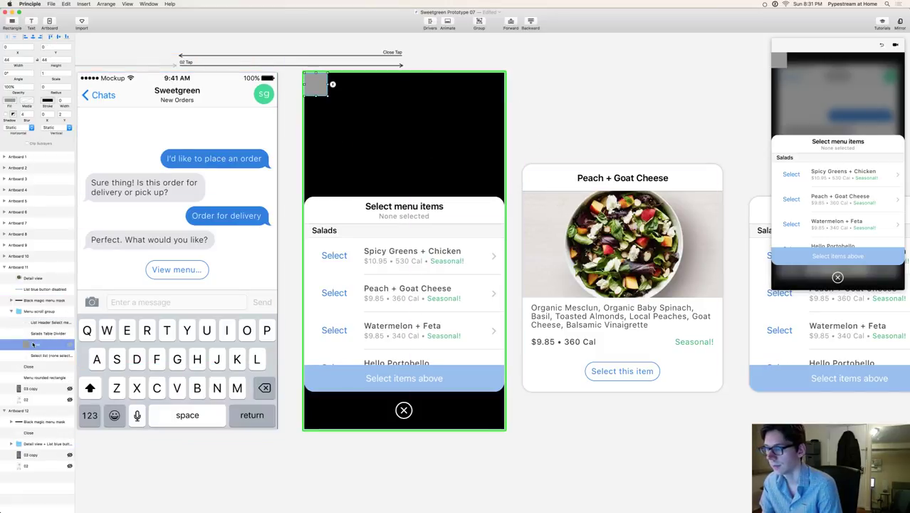
key("shift+Down")
key("shift+Down")
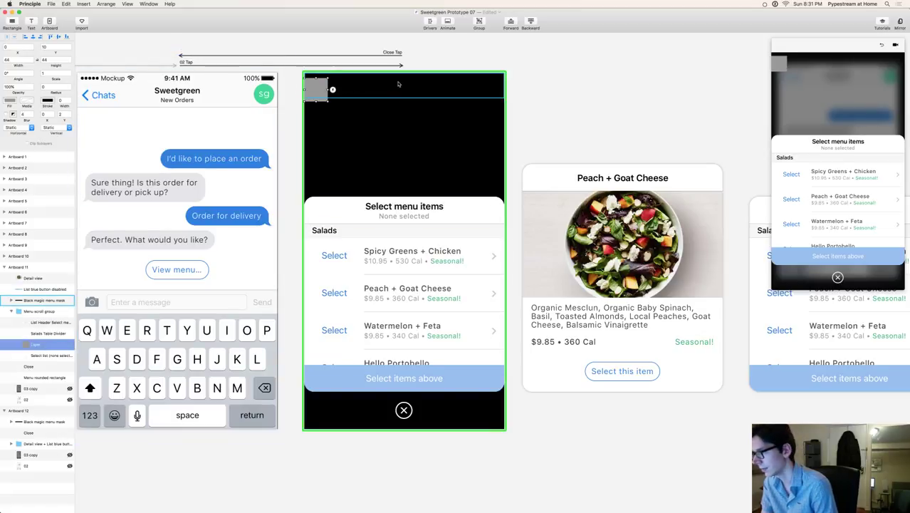
left_click_drag(320, 98, 504, 312)
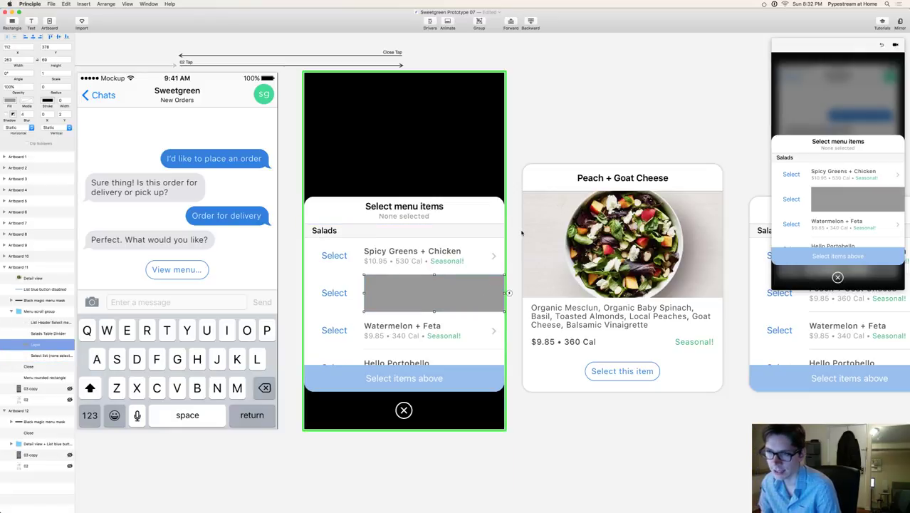
Step: Make the rectangle over the Peach + Goat Cheese row invisible with a fill alpha of 0, keeping layer opacity at 100%
left_click(10, 86)
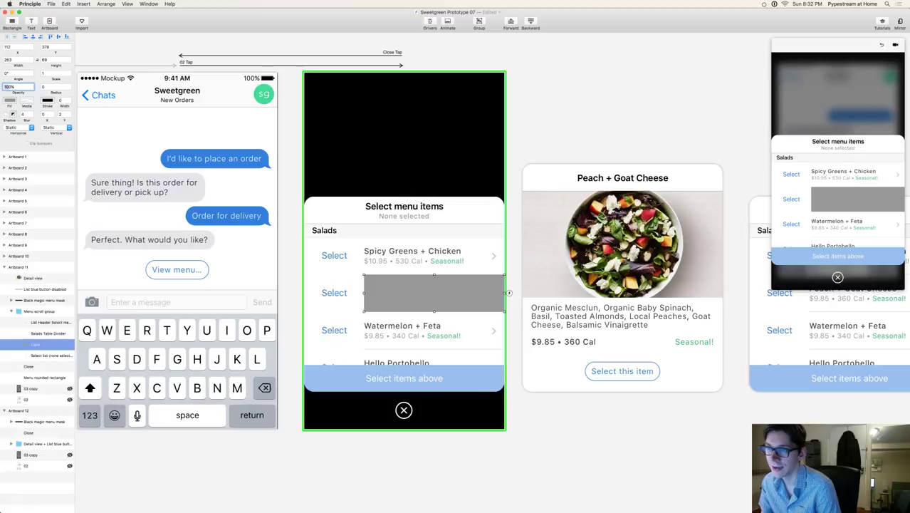
key("Return")
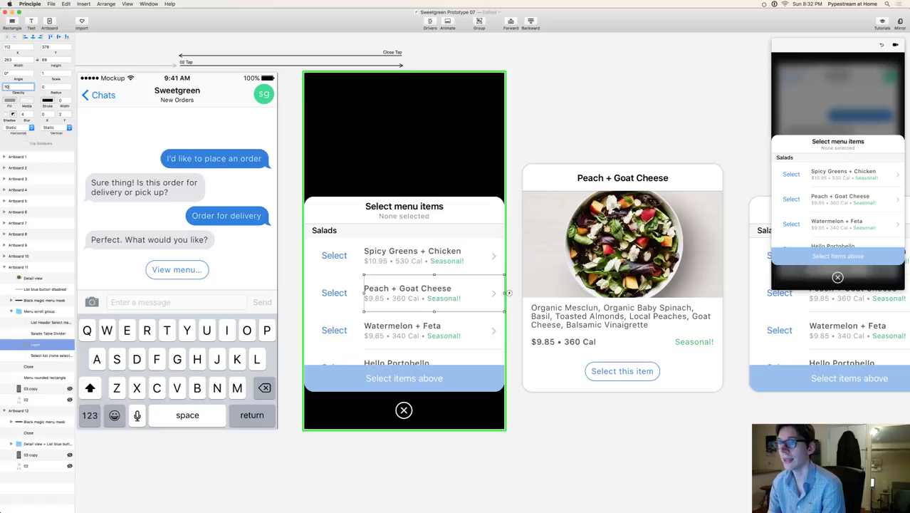
key("Return")
left_click(10, 100)
left_click(46, 167)
type("0")
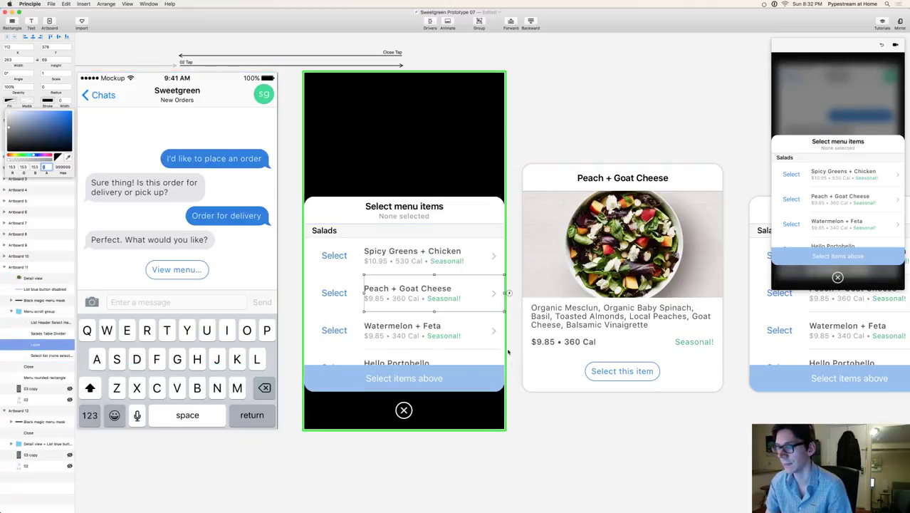
Step: Create a Tap transition from the transparent rectangle on Artboard 11 to Artboard 12
left_click(508, 293)
left_click_drag(520, 258, 891, 326)
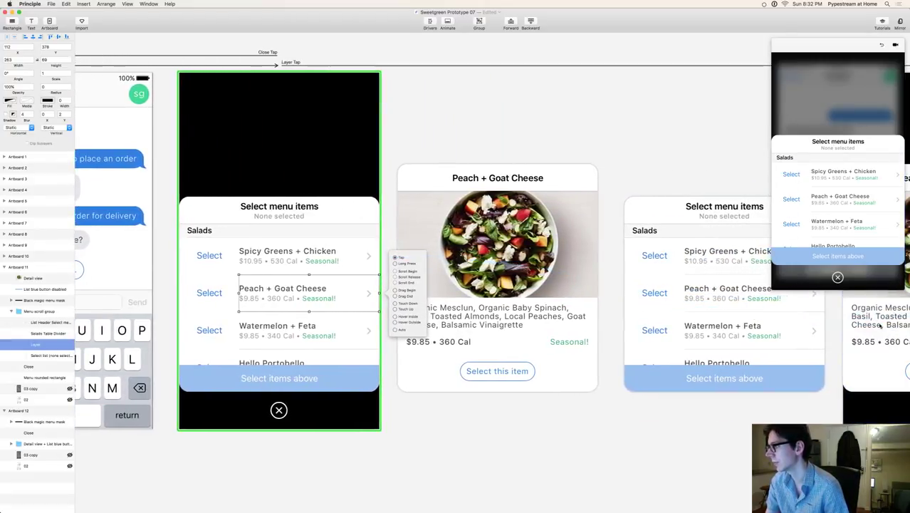
left_click(633, 462)
key("super+minus")
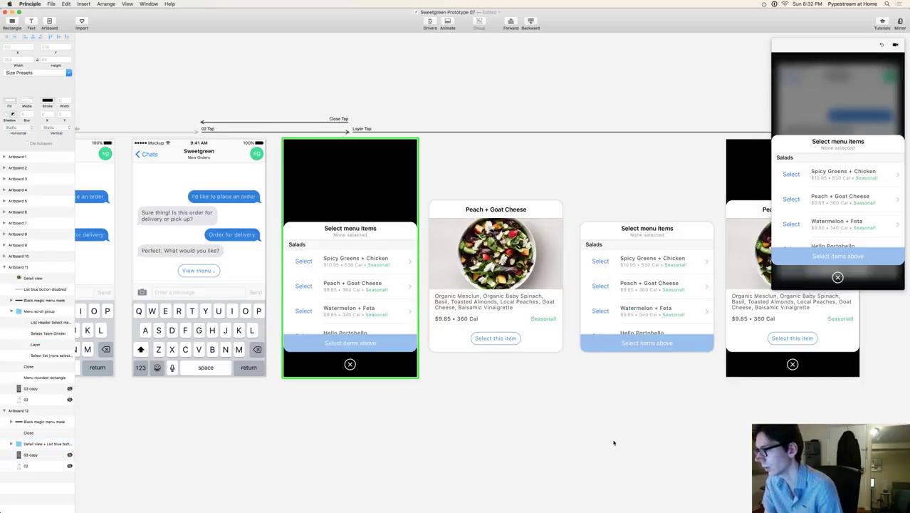
scroll(614, 441, "right", 5)
left_click_drag(508, 427, 510, 424)
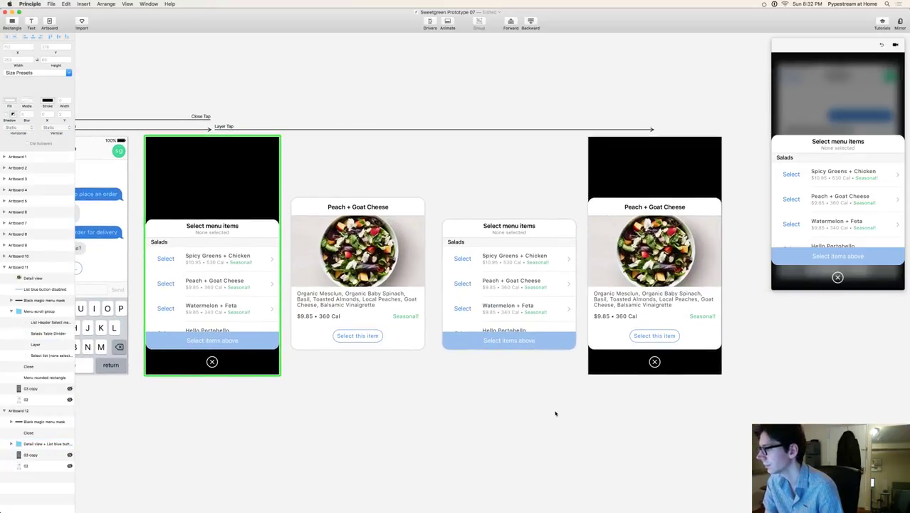
Step: Test the Peach + Goat Cheese tap in the preview, with the menu at its starting position and scrolled partway up
left_click(781, 252)
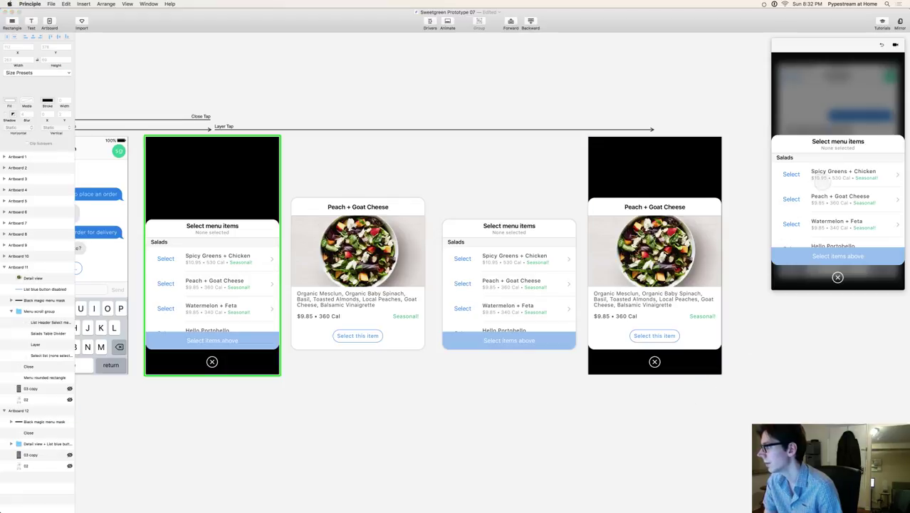
left_click(841, 197)
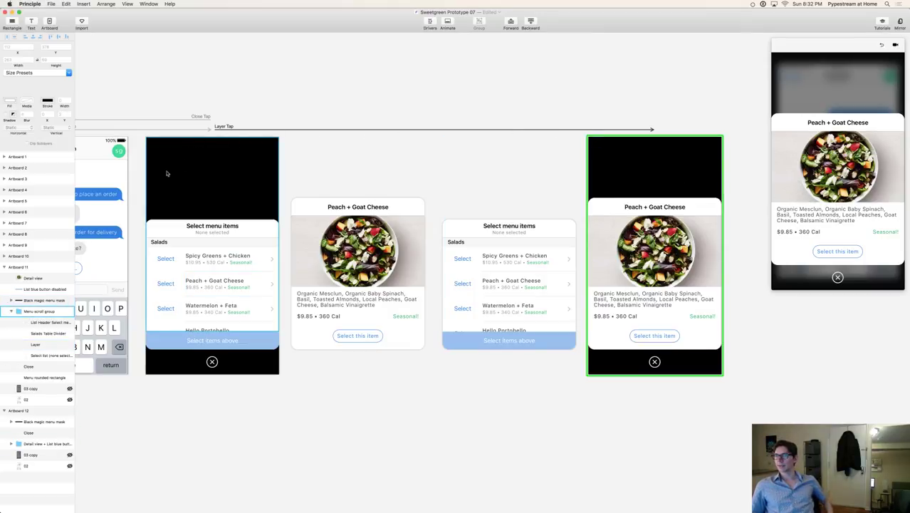
left_click(154, 199)
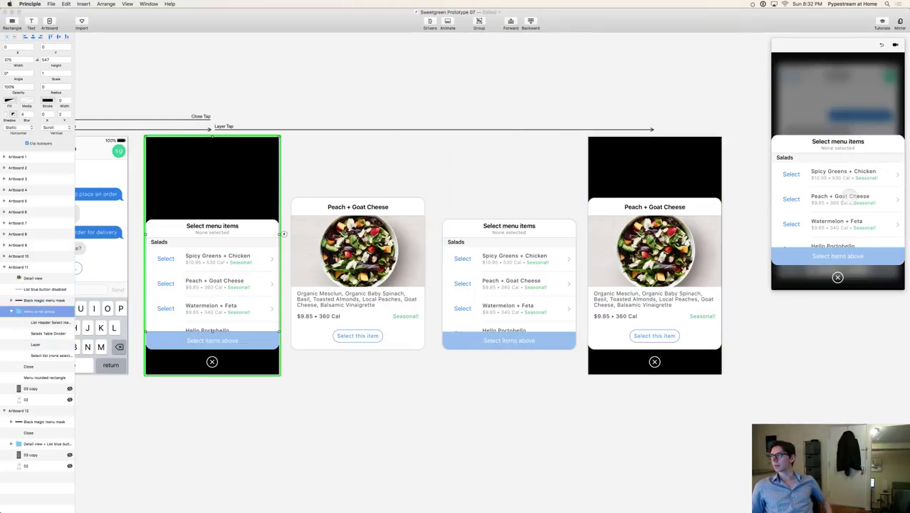
scroll(846, 169, "down", 3)
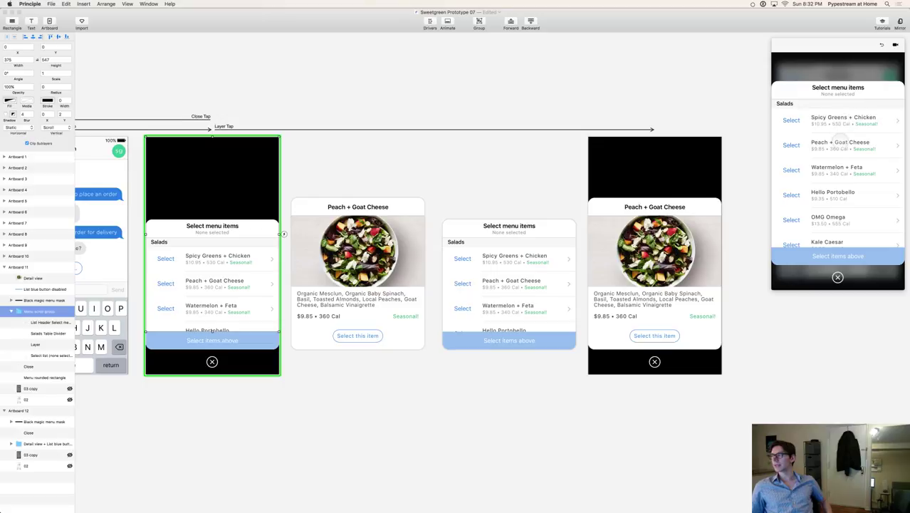
left_click(840, 144)
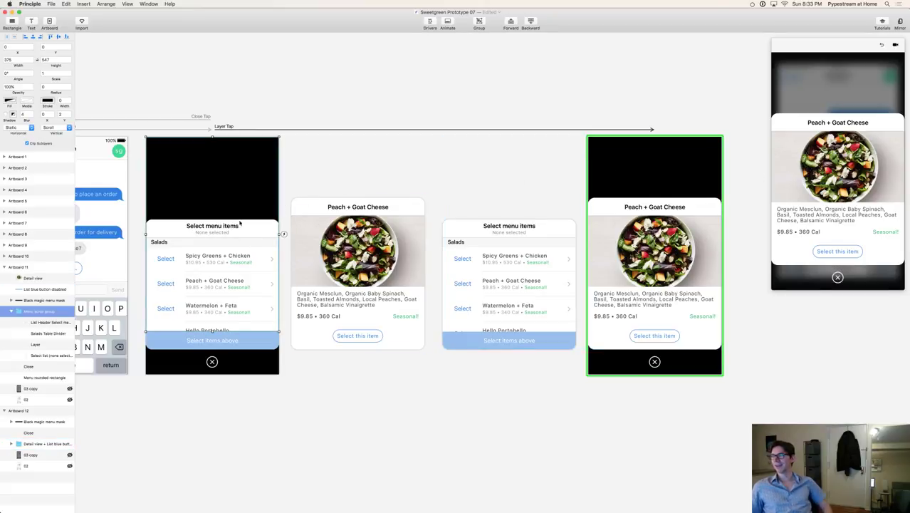
Step: Restart the preview from Artboard 11, scroll the menu until its header pins at the top, and tap Peach + Goat Cheese
left_click(205, 185)
scroll(845, 142, "down", 5)
left_click_drag(843, 114, 843, 89)
left_click(843, 83)
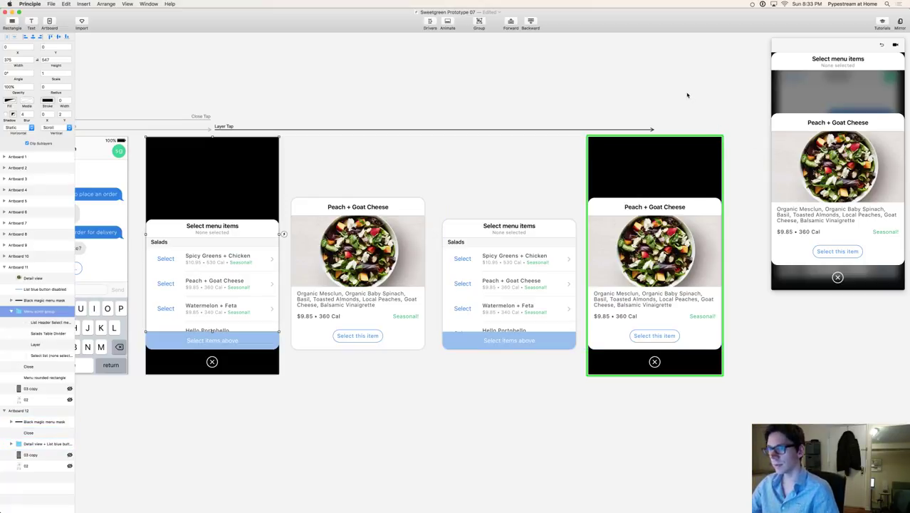
Step: Open the drivers and scrub Artboard 12's timeline to the Magic menu header's opacity keyframe, then compare with Artboard 11
left_click(430, 22)
left_click(222, 44)
mouse_move(222, 44)
left_mouse_down()
mouse_move(240, 44)
mouse_move(232, 44)
left_mouse_up()
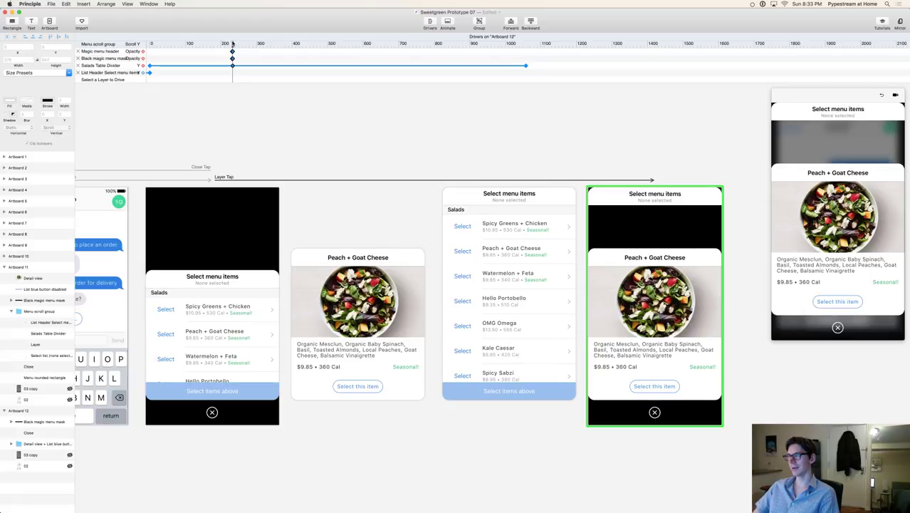
left_click(214, 242)
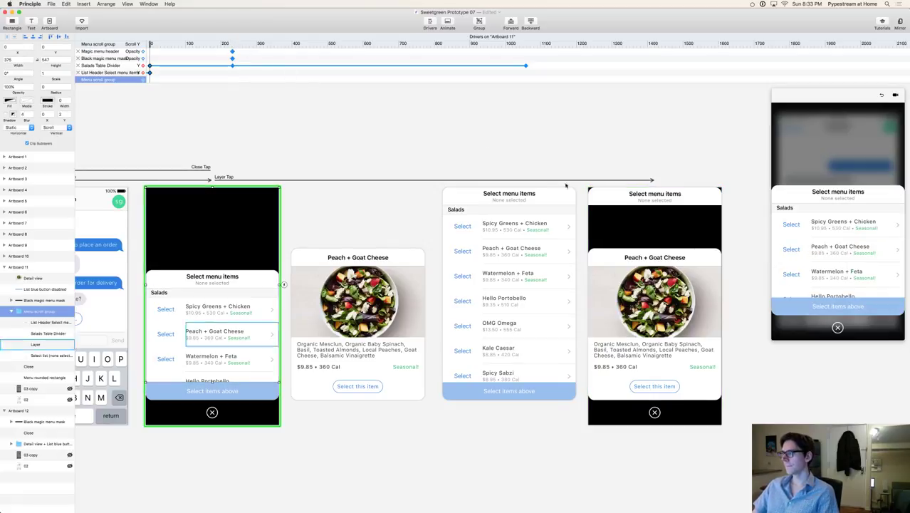
Step: Move the Black magic menu mask on Artboard 12 off-screen to the left, to X -410, aligned over the slid-out menu list
left_click(642, 203)
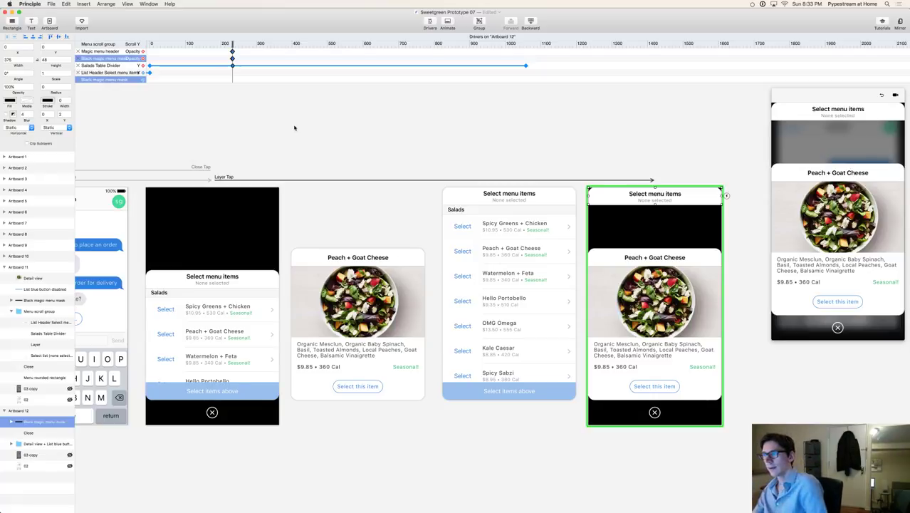
left_click_drag(631, 225, 602, 225)
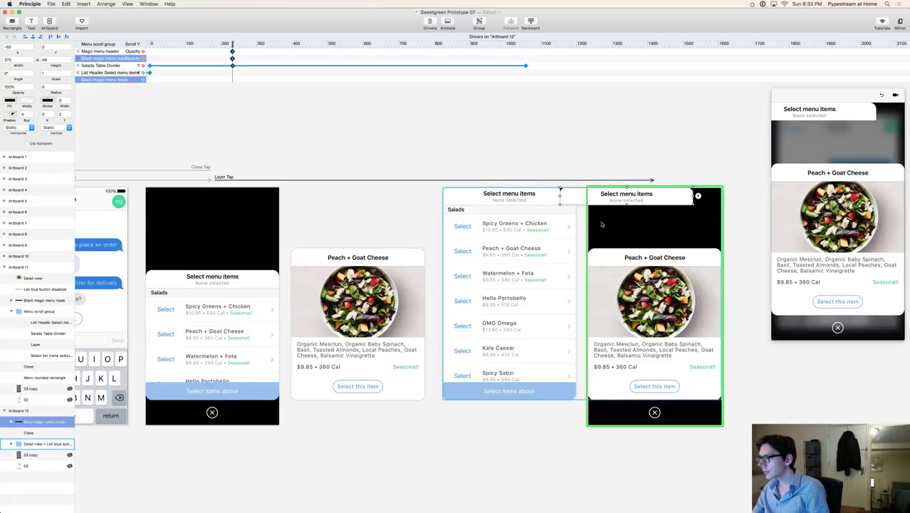
key("shift+Left")
key("shift+Left")
key("shift+Left")
key("shift+Left")
key("shift+Left")
key("shift+Left")
key("shift+Left")
key("shift+Left")
key("shift+Left")
key("shift+Left")
key("shift+Left")
key("shift+Left")
key("shift+Left")
key("shift+Left")
key("shift+Left")
key("shift+Left")
key("shift+Left")
key("shift+Left")
key("shift+Left")
key("shift+Left")
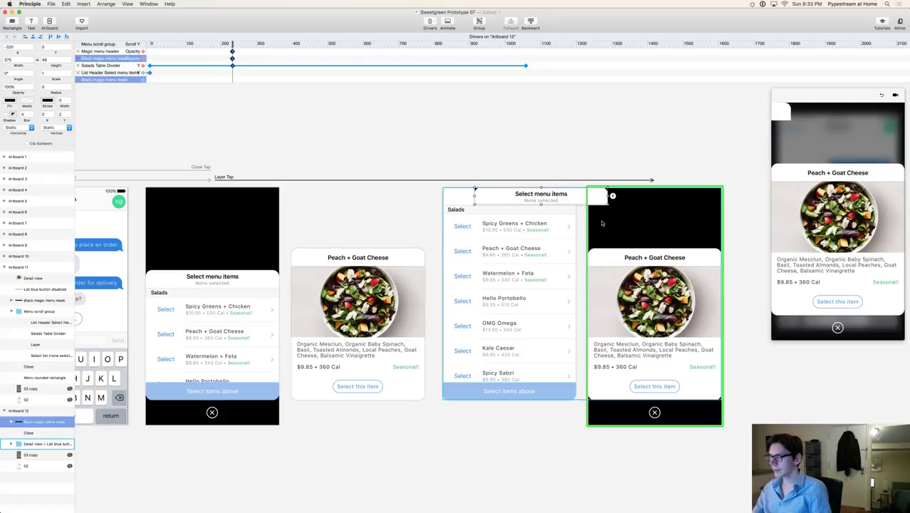
key("shift+Left")
key("shift+Left")
key("shift+Left")
key("shift+Left")
key("shift+Left")
key("shift+Left")
key("shift+Left")
key("shift+Left")
key("shift+Left")
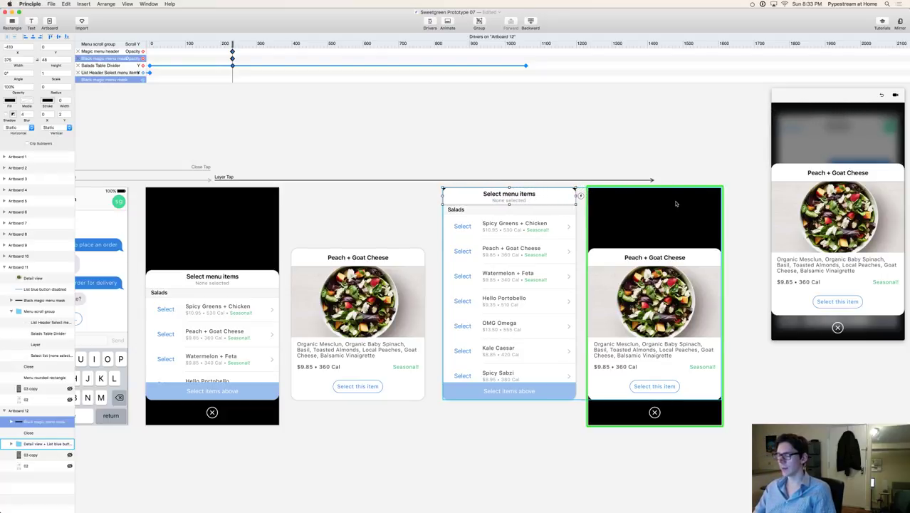
left_click(600, 130)
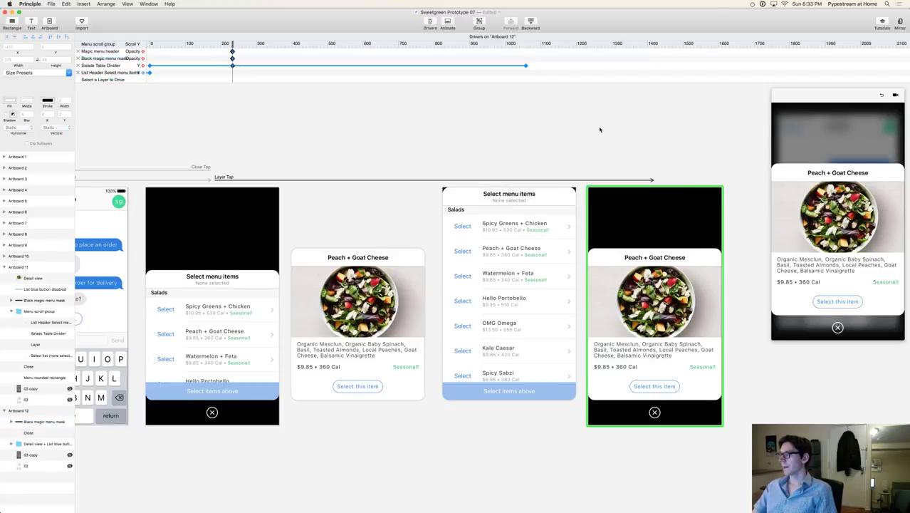
Step: Preview Artboard 11 and test the Peach + Goat Cheese tap, with the menu scrolled up and from its starting position
left_click(244, 224)
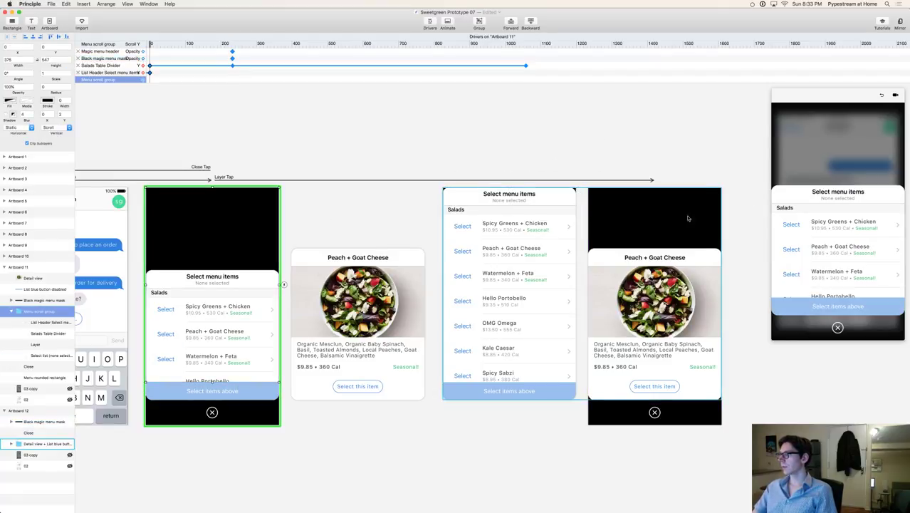
left_click_drag(848, 227, 849, 259)
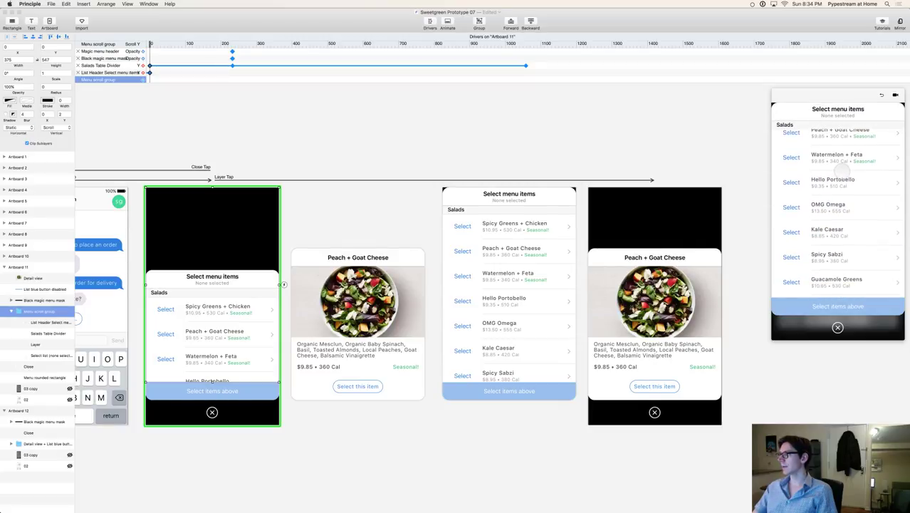
left_click(845, 135)
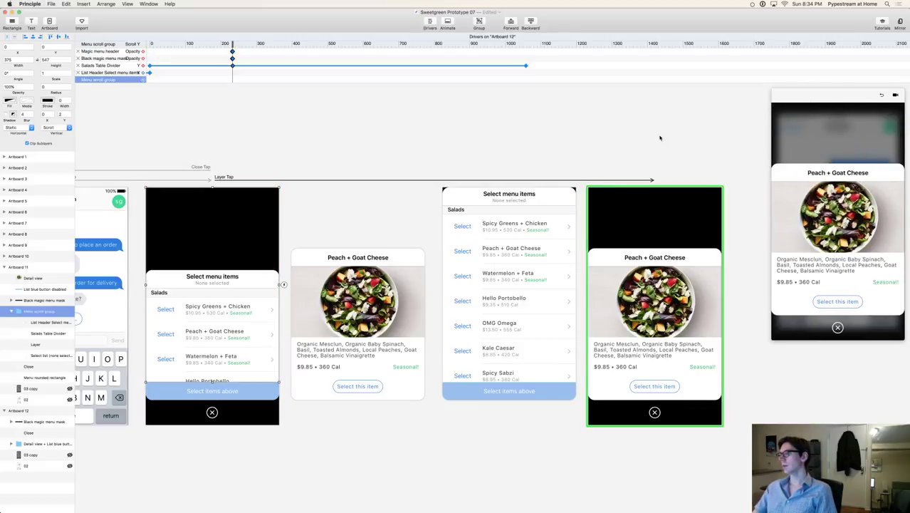
left_click(171, 225)
left_click(873, 243)
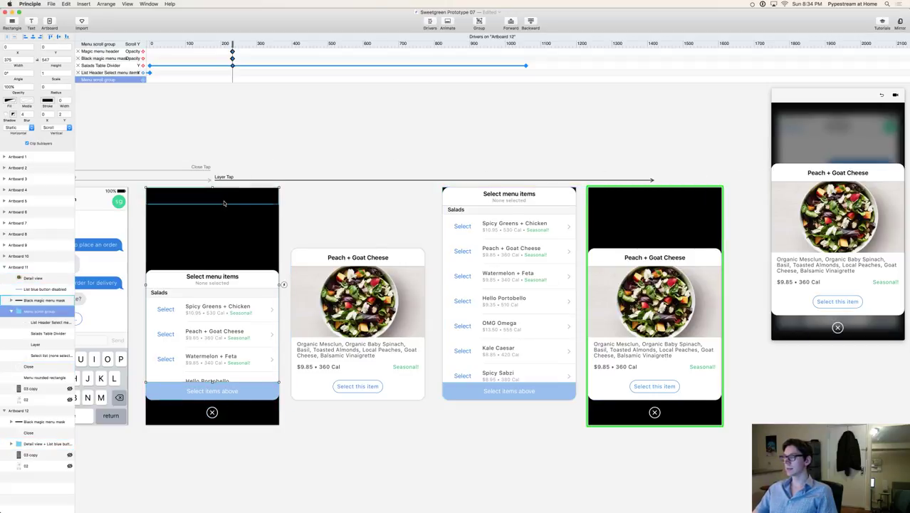
Step: Test the close icon in the preview of the detail view, and scroll the menu list up and down on Artboard 11
left_click(838, 327)
left_click_drag(858, 242, 859, 205)
scroll(859, 205, "down", 5)
scroll(855, 214, "up", 3)
scroll(852, 224, "up", 5)
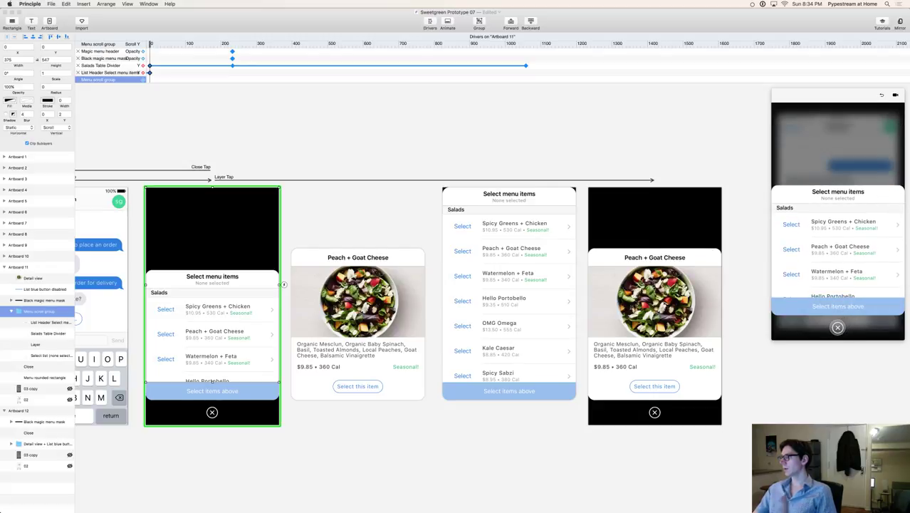
left_click(837, 235)
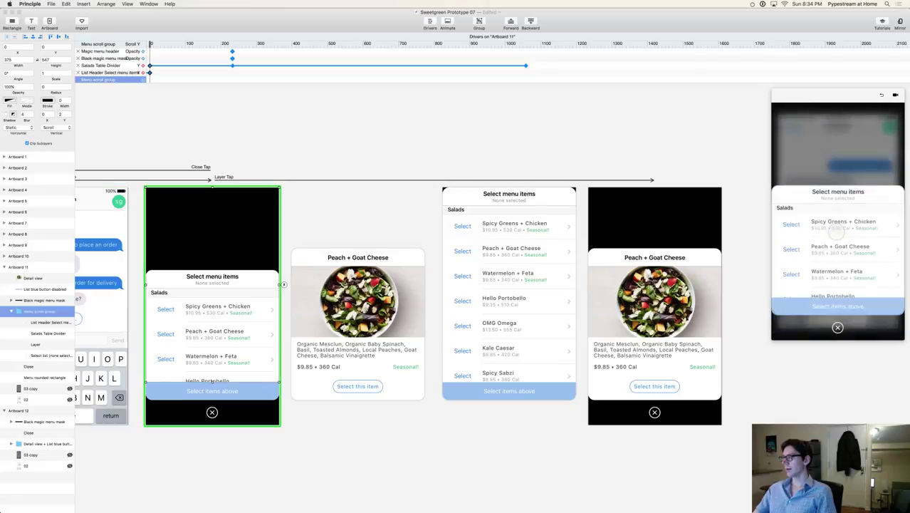
Step: Switch to Sketch, examine the Return to menu link below the detail view in artboard 04, and go back to Principle
key("super+Tab")
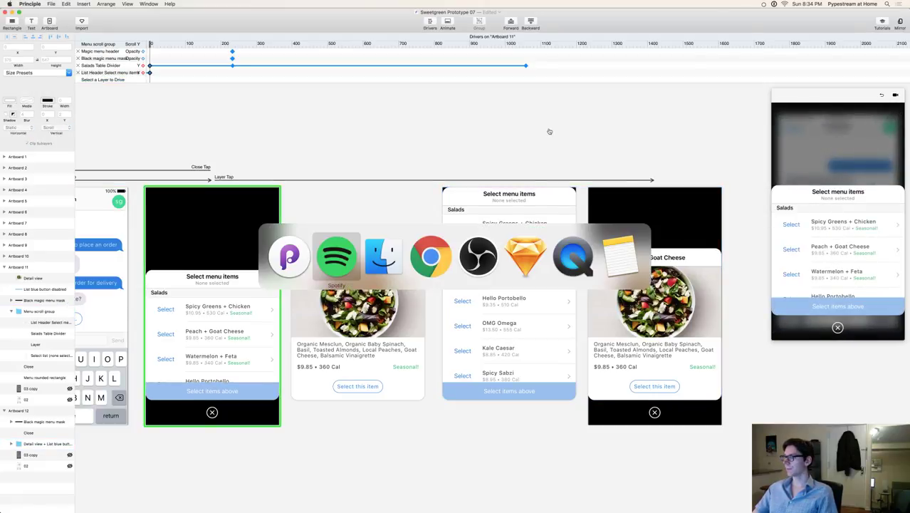
key("super+Tab")
key("super+Tab")
key("super+Tab")
key("super+Tab")
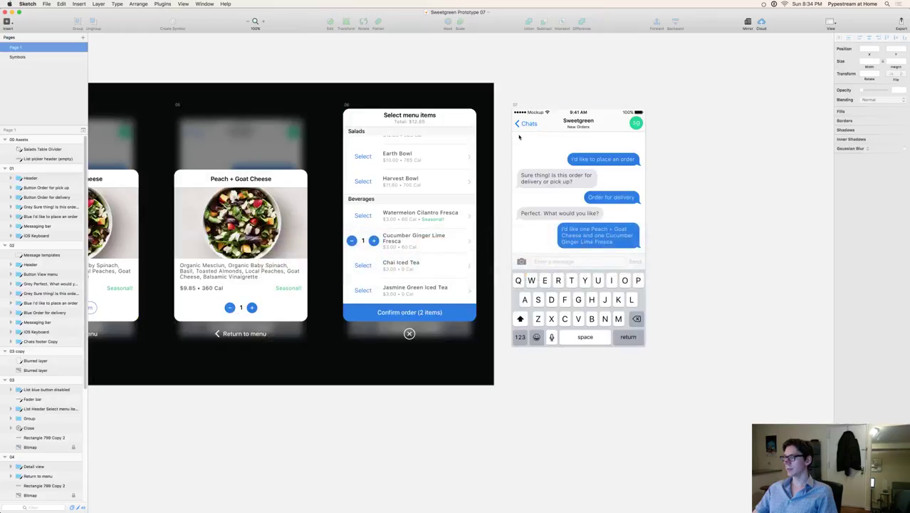
scroll(322, 425, "left", 10)
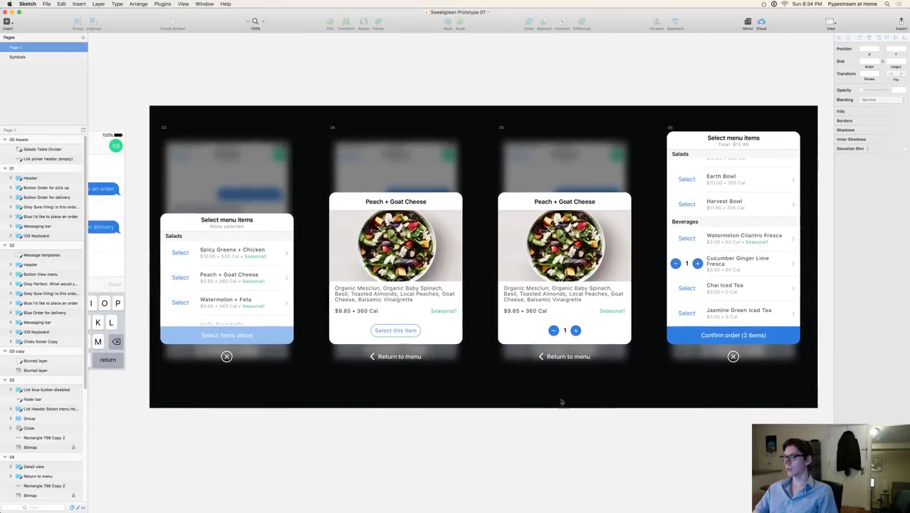
left_click(400, 358)
left_click(437, 444)
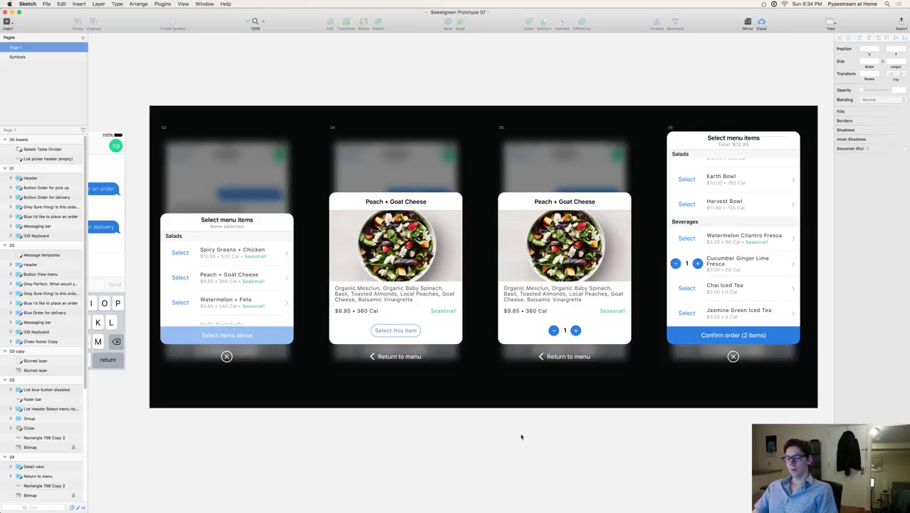
key("super+Tab")
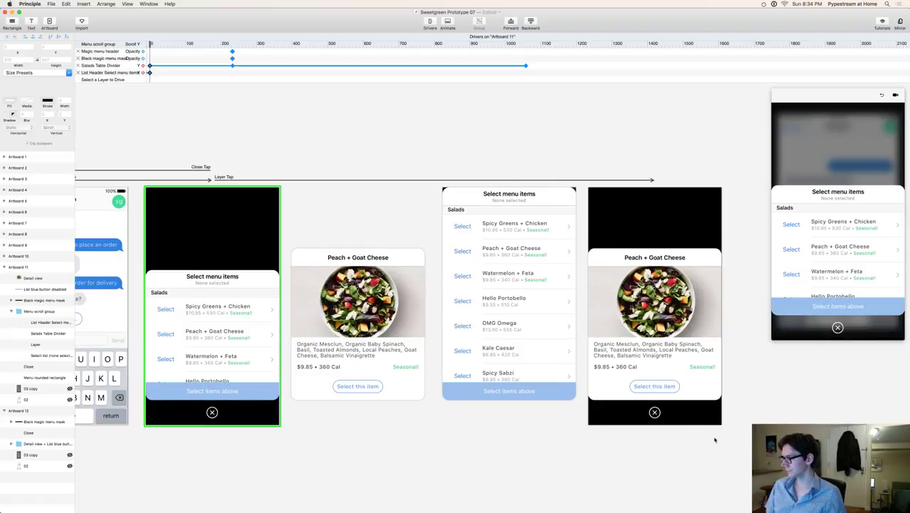
Step: Try hiding the close icon below the detail view on Artboard 12, and undo the change
scroll(634, 442, "right", 3)
left_click(595, 412)
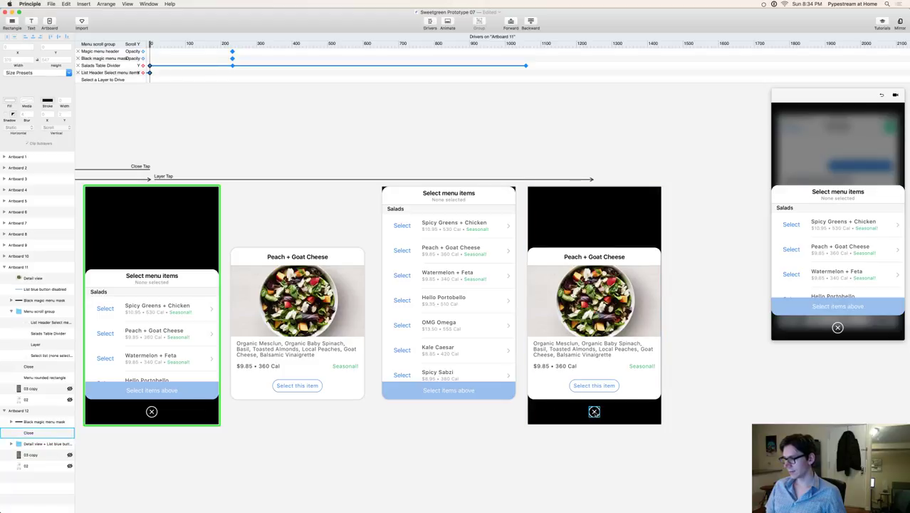
left_click(595, 412)
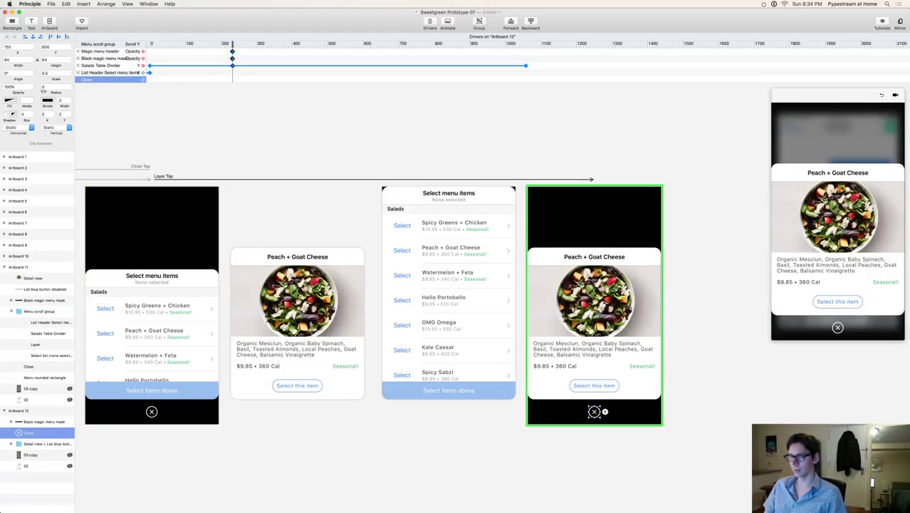
key("Return")
left_click(288, 477)
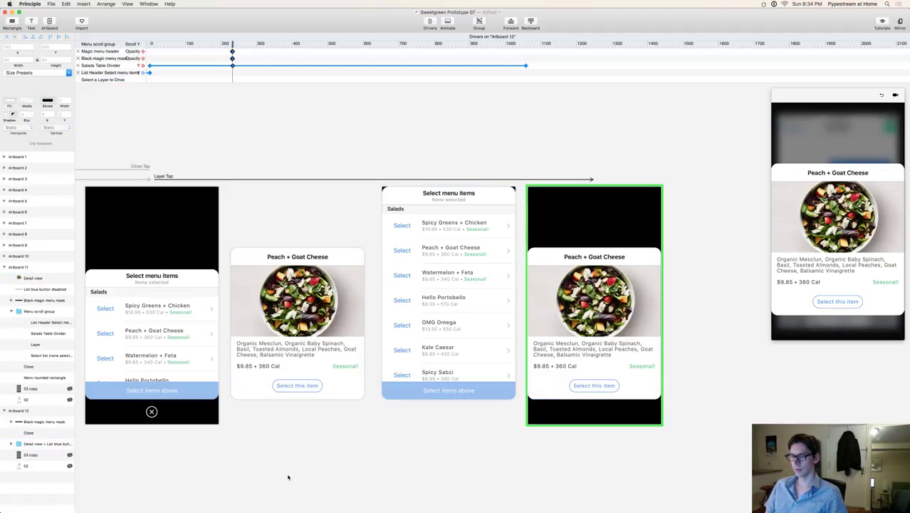
key("super+z")
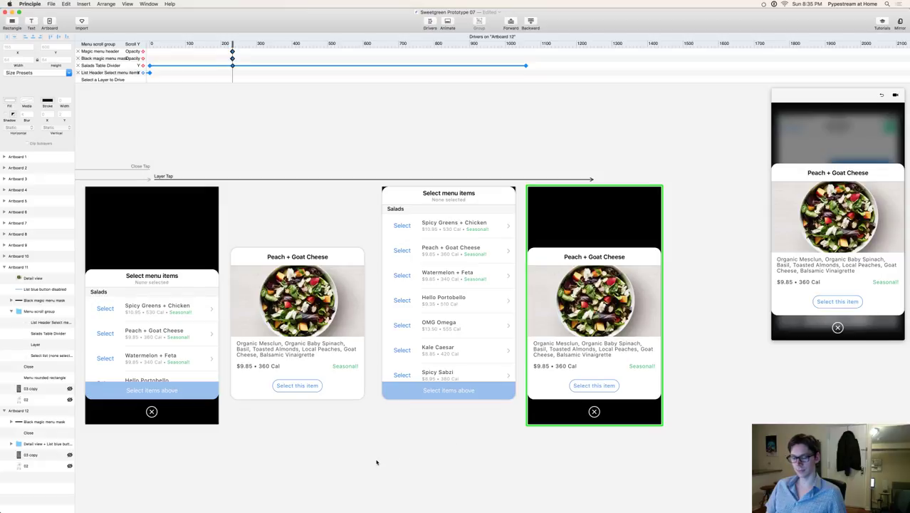
Step: Import the Return to menu image from the Exports folder in Finder onto Artboard 12 and set its scale to 0.5
key("super+Tab")
key("super+Tab")
key("super+Tab")
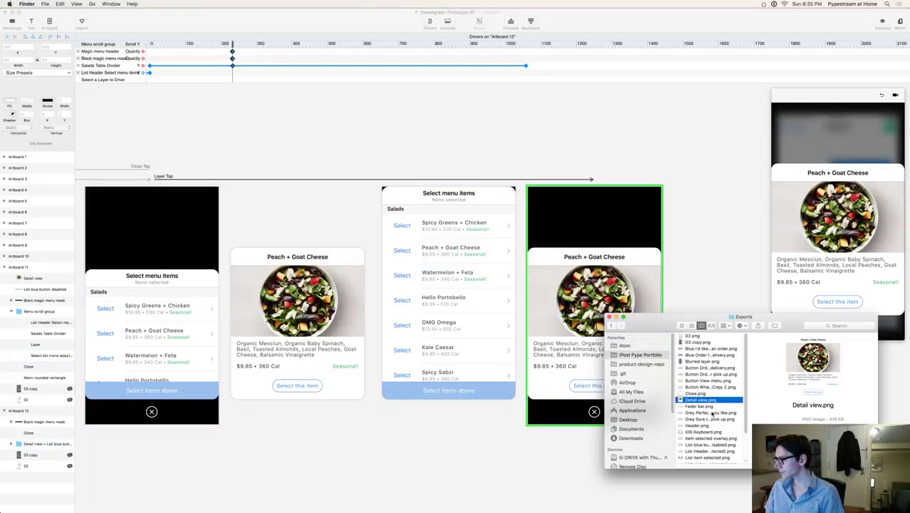
scroll(715, 384, "down", 5)
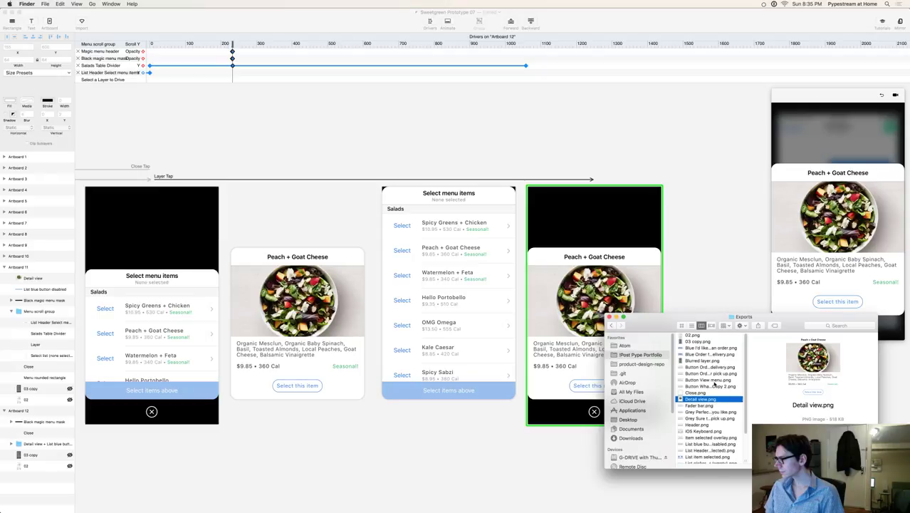
left_click_drag(712, 451, 555, 414)
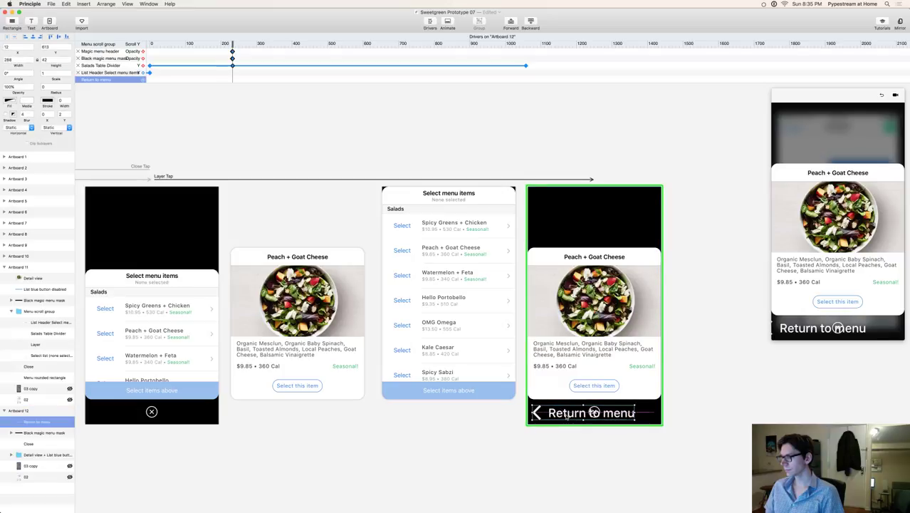
left_click(45, 74)
type("0.5")
key("Return")
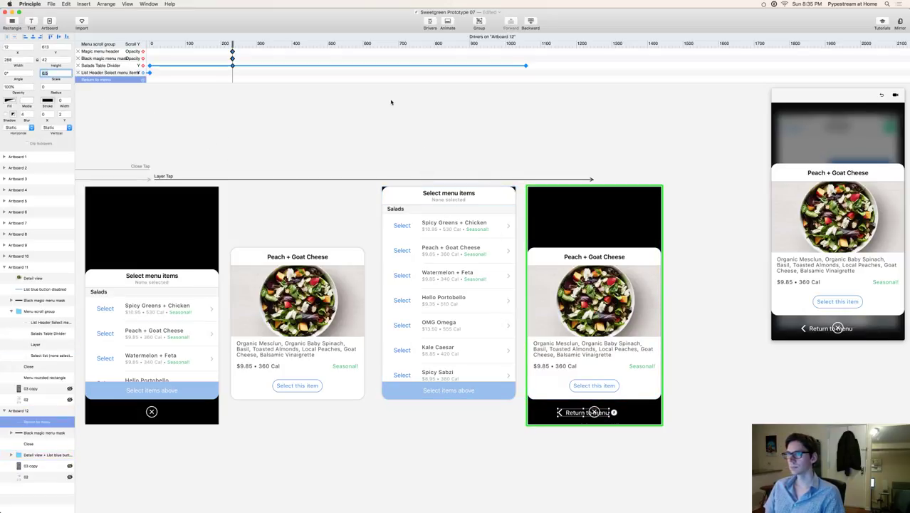
Step: Centre the Return to menu layer horizontally on Artboard 12 and adjust its vertical position to Y 611
left_click(106, 3)
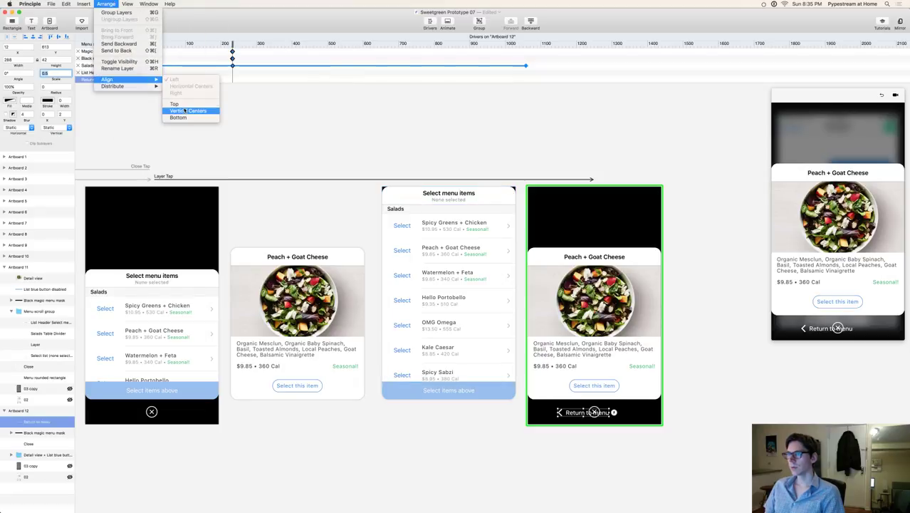
left_click(421, 140)
left_click(577, 414)
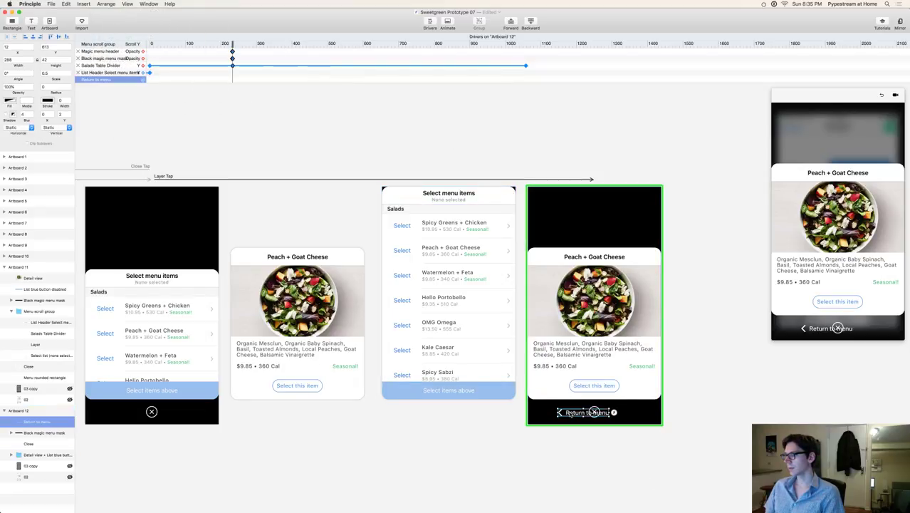
left_click(83, 4)
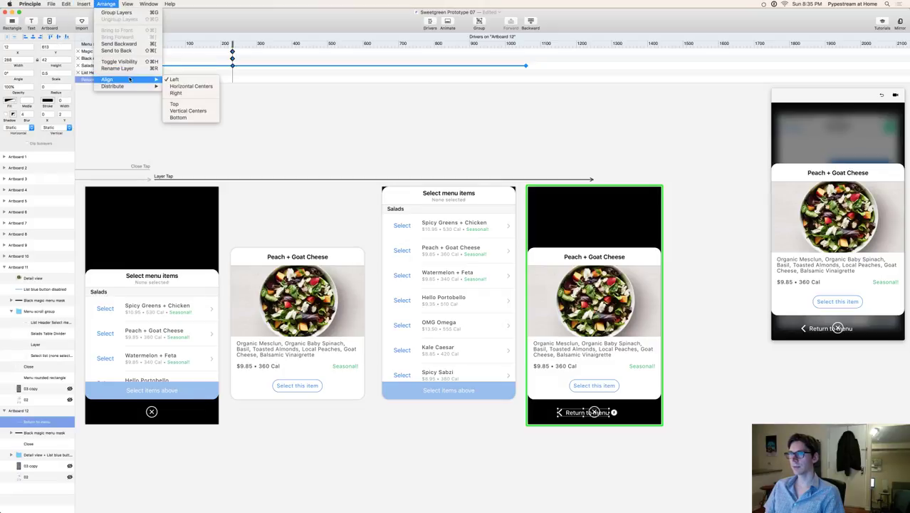
left_click(192, 86)
key("Up")
key("Up")
key("Up")
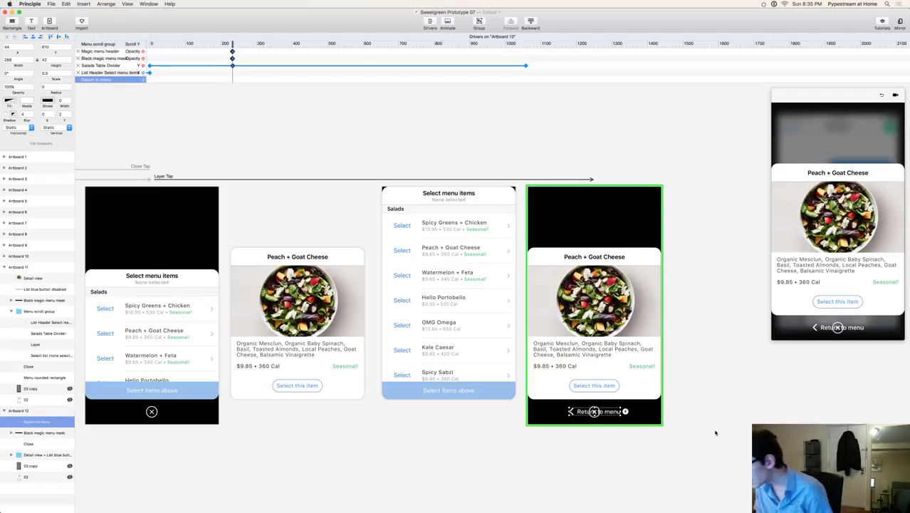
key("Up")
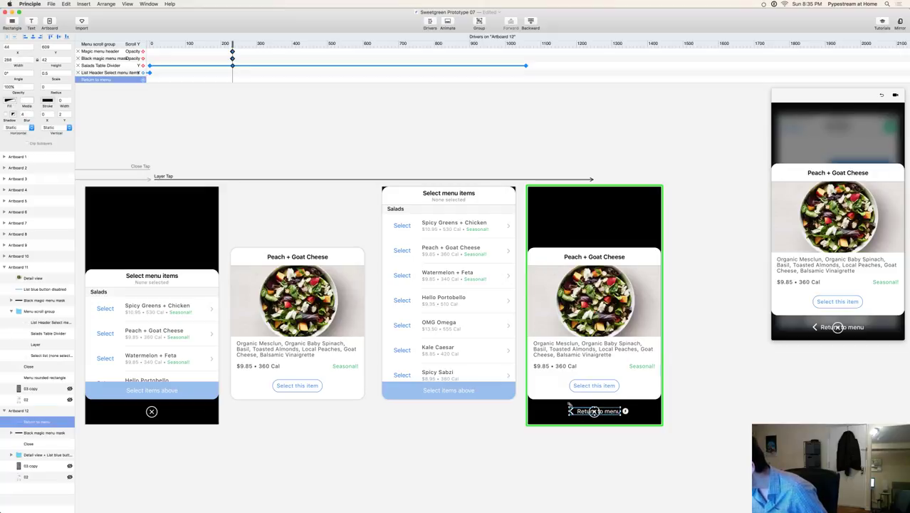
left_click(740, 421)
mouse_move(584, 413)
left_mouse_down()
mouse_move(604, 414)
mouse_move(595, 412)
left_mouse_up()
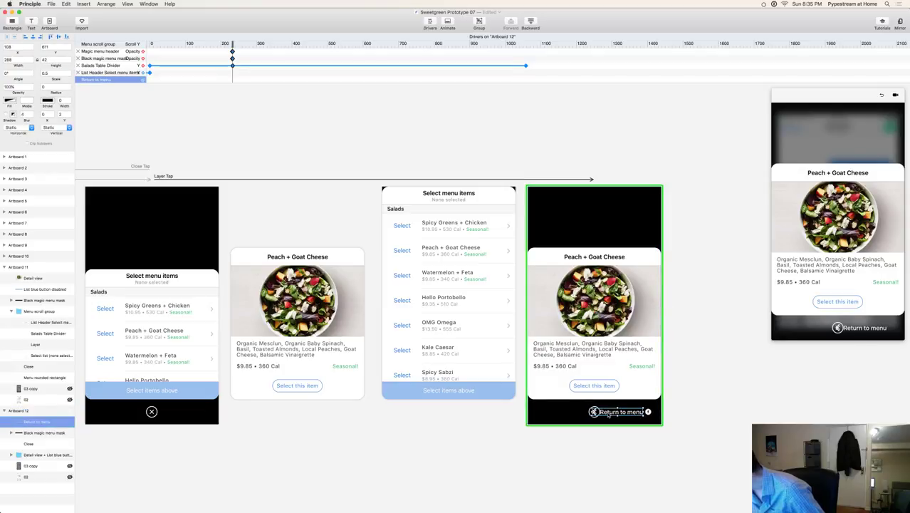
left_click(106, 4)
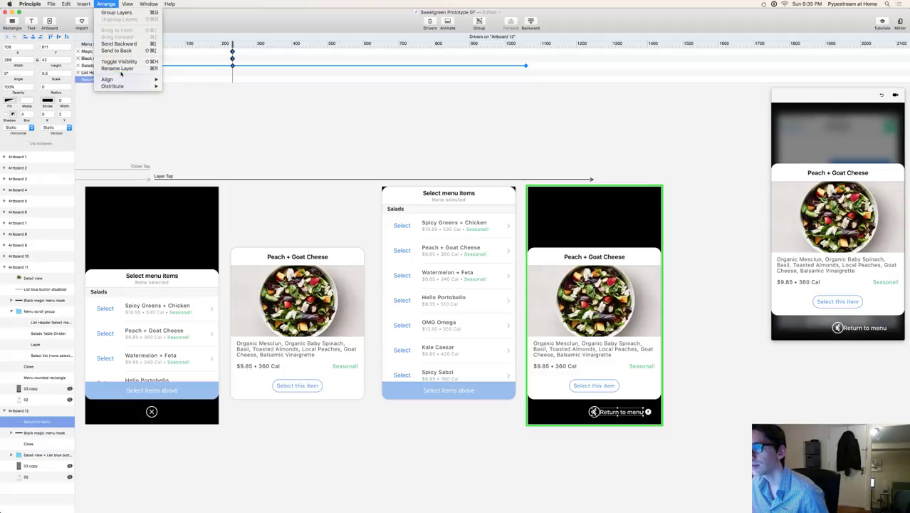
left_click(185, 86)
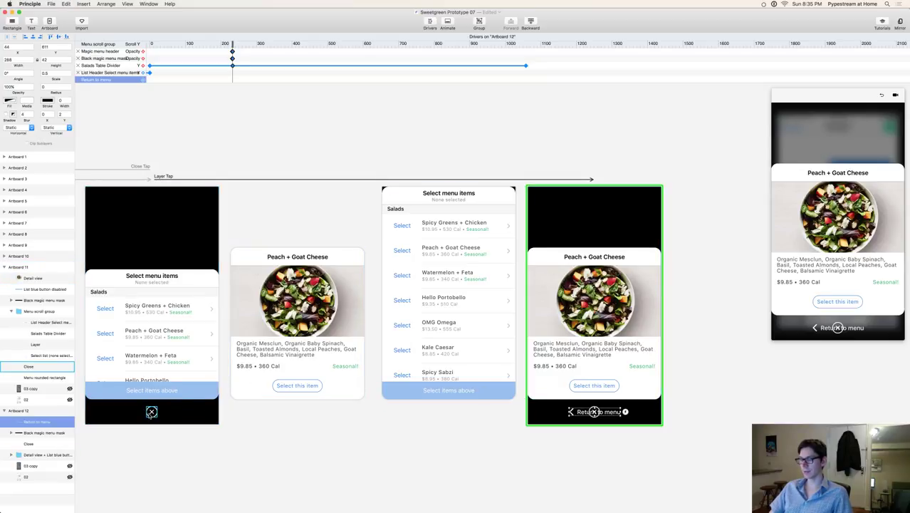
Step: Copy the Return to menu layer from Artboard 12 to the same position on Artboard 11 and set the copy's opacity to 0%
left_click(151, 412)
key("super+v")
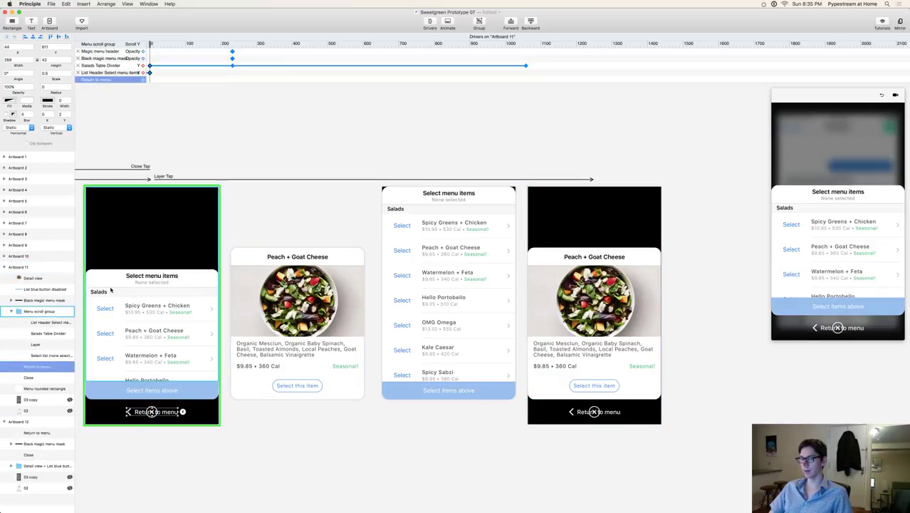
left_click(14, 87)
type("0")
key("Return")
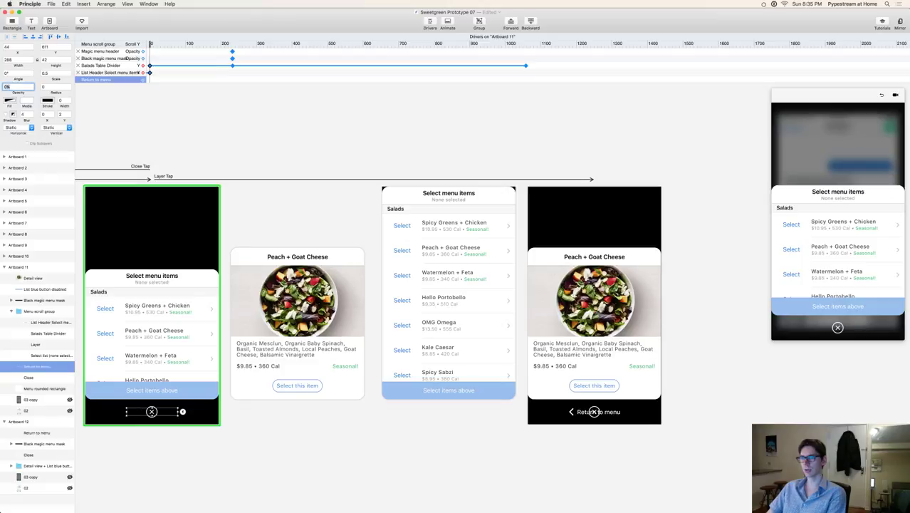
Step: Set the Close layer's opacity on Artboard 12 to 0%
left_click(594, 411)
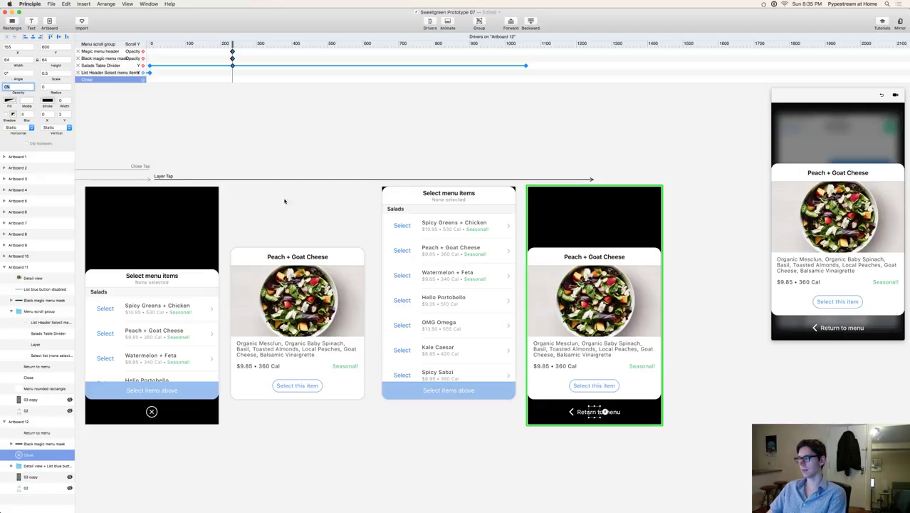
Step: Add a Tap transition from the Return to menu layer on Artboard 12 back to Artboard 11
left_click(734, 463)
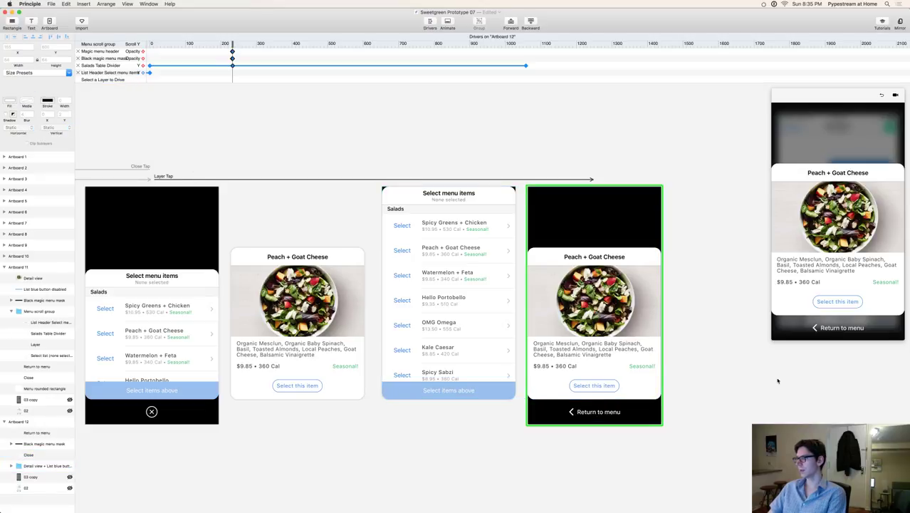
left_click(583, 412)
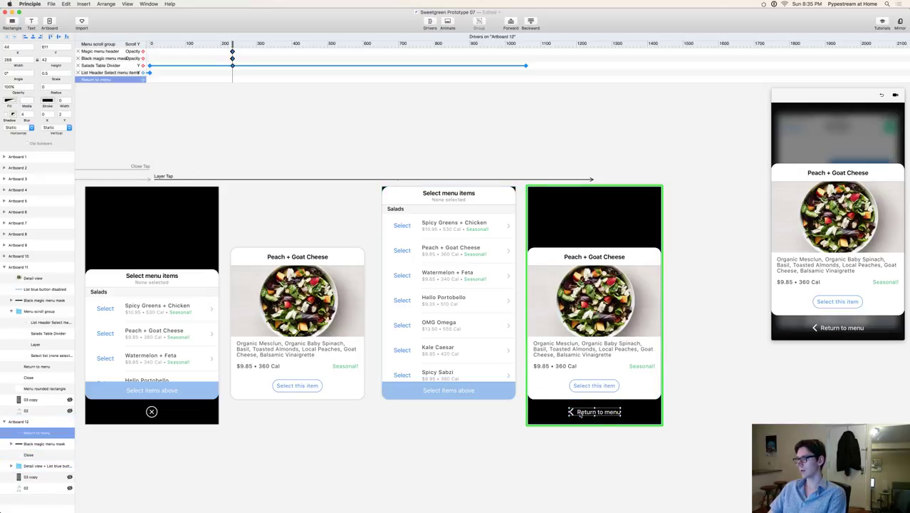
left_click(626, 412)
left_click(634, 375)
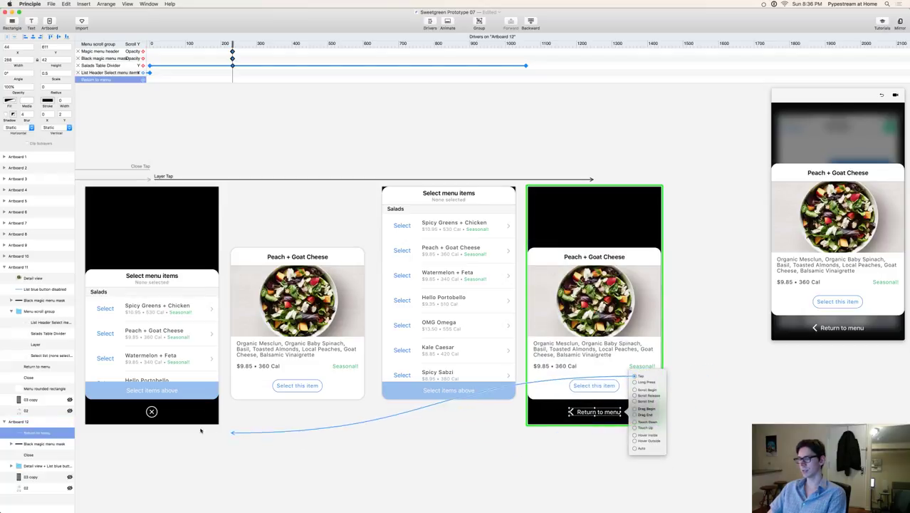
left_click(179, 415)
left_click(319, 455)
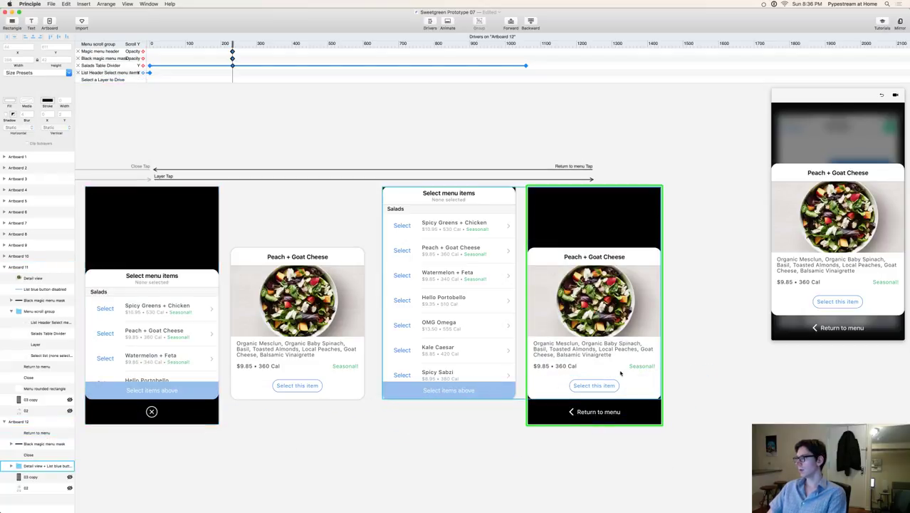
Step: Test returning from the detail view in the preview, scrolling the menu list, and closing and reopening the menu
left_click(842, 329)
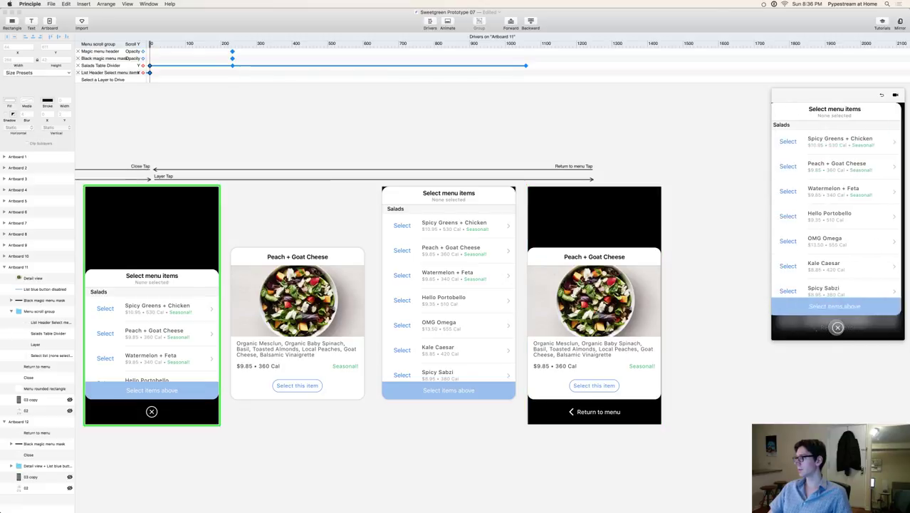
left_click_drag(852, 304, 827, 203)
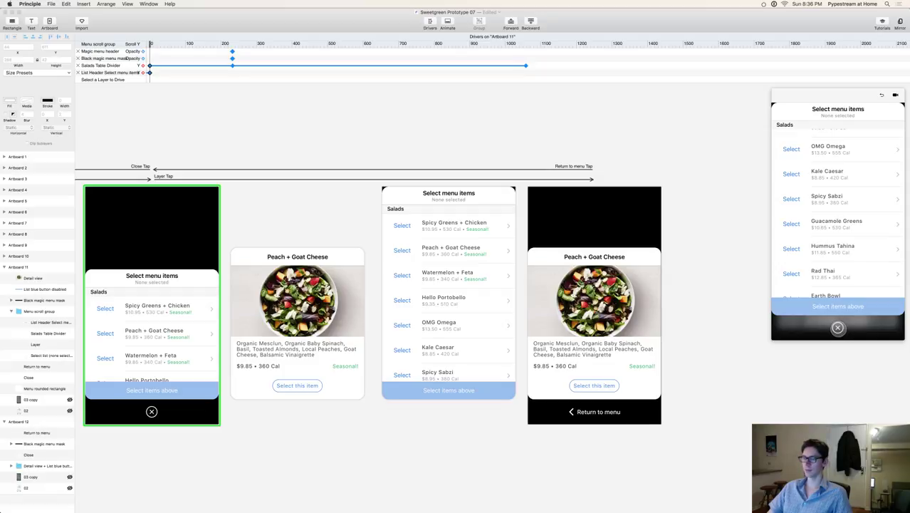
scroll(838, 214, "down", 2)
key("super+r")
key("Escape")
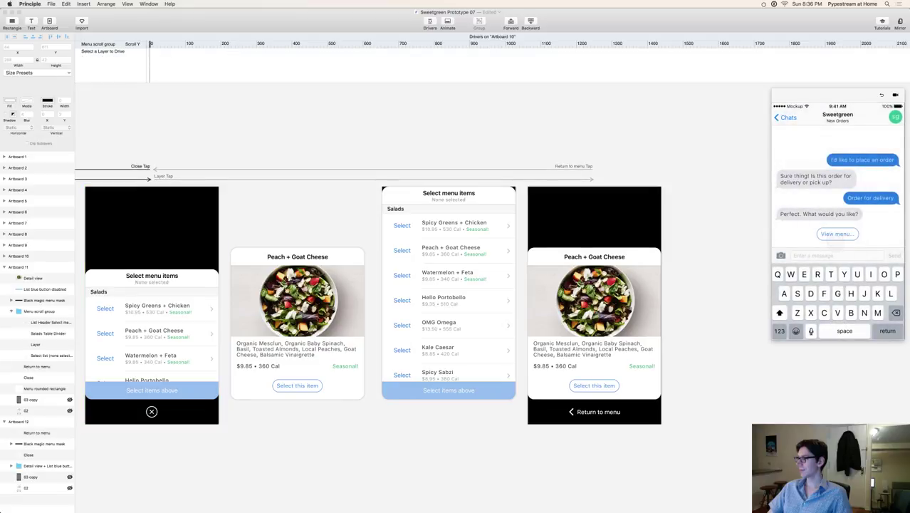
left_click(837, 233)
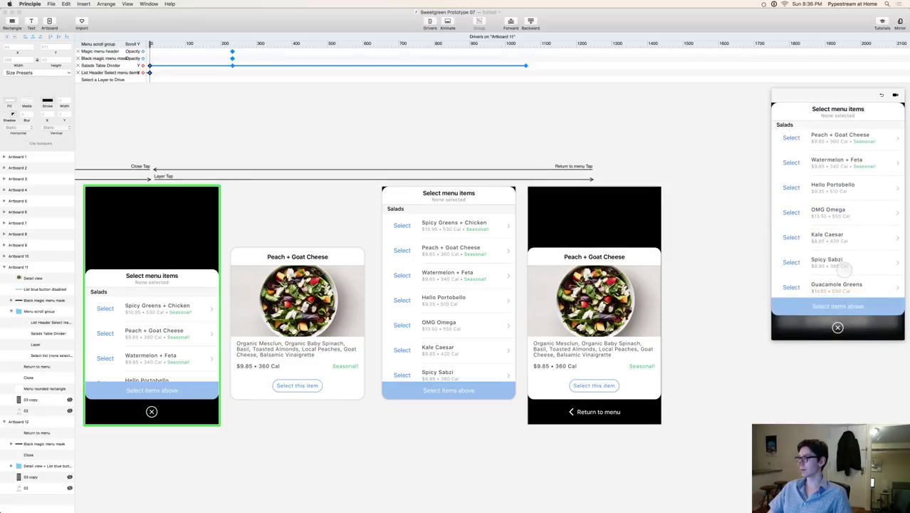
left_click(837, 327)
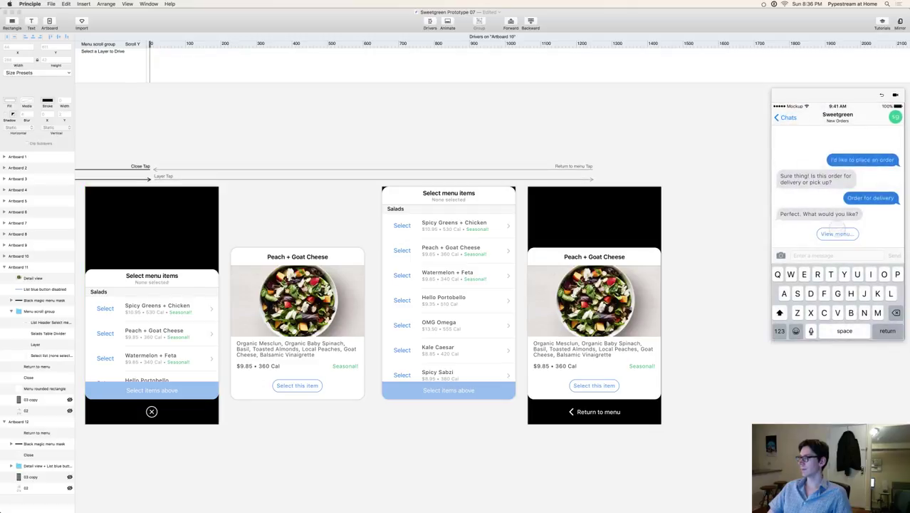
Step: Open the menu in the preview and scroll the salad list up and down to check its scrolling behaviour
left_click(838, 233)
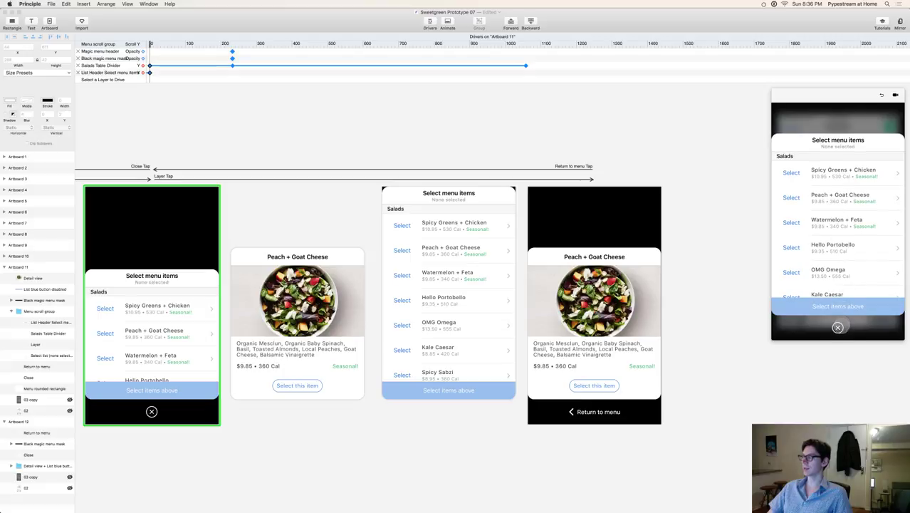
scroll(838, 274, "up", 3)
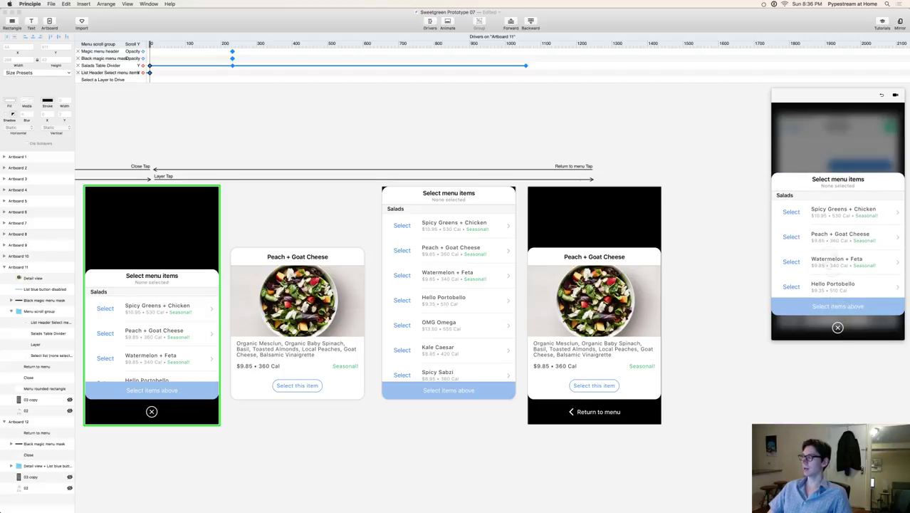
scroll(831, 269, "up", 2)
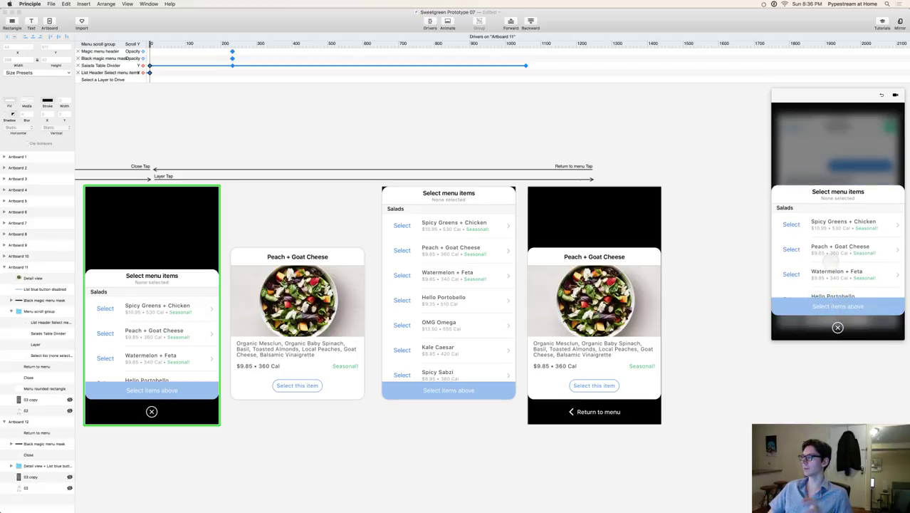
scroll(830, 264, "down", 5)
scroll(850, 261, "up", 5)
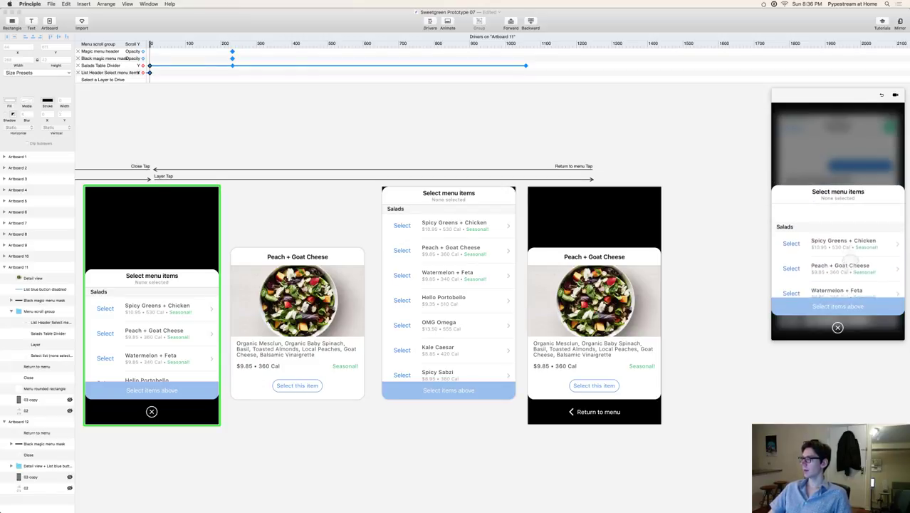
scroll(845, 258, "down", 5)
scroll(851, 285, "up", 5)
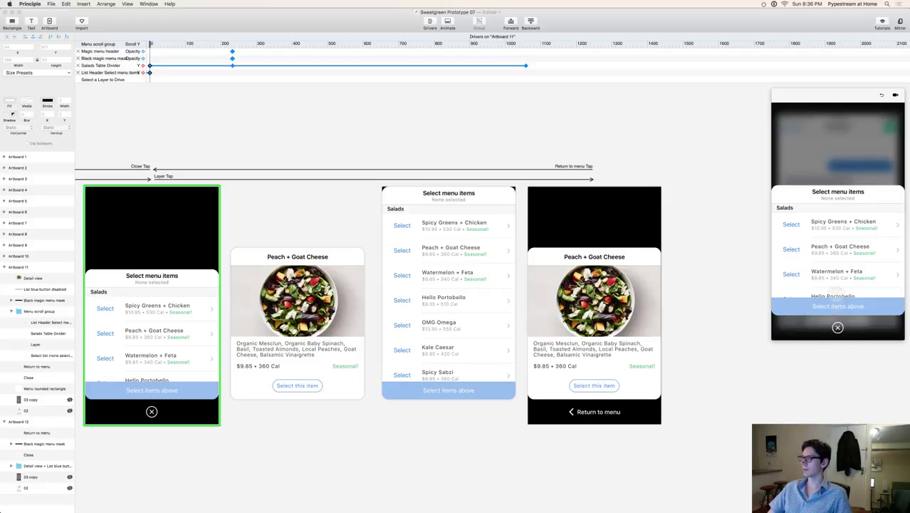
Step: Test opening the Peach + Goat Cheese detail view and returning to the menu repeatedly in the preview, ending by closing the menu
left_click(840, 246)
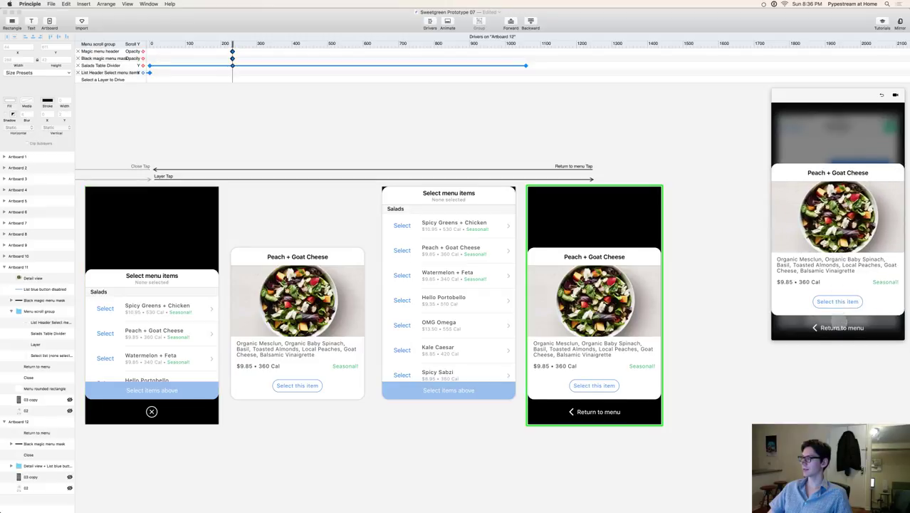
left_click(837, 327)
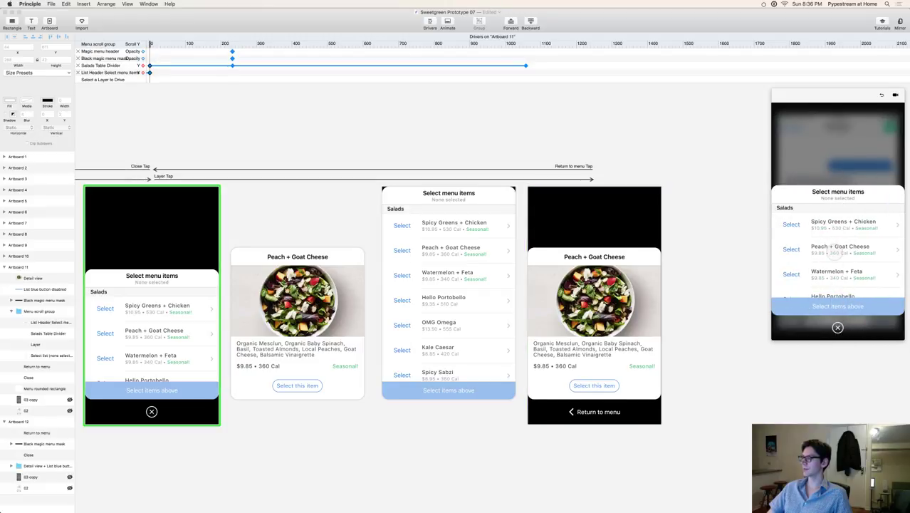
left_click(835, 251)
left_click(843, 327)
left_click(848, 247)
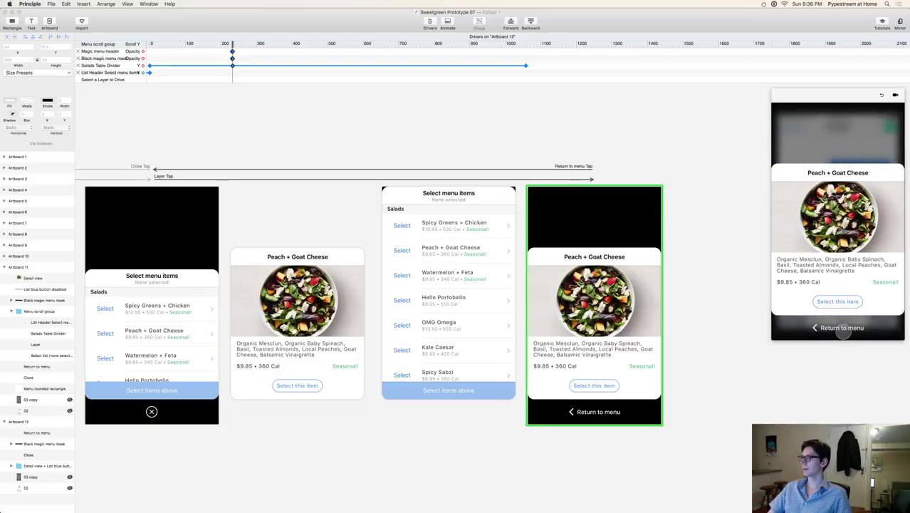
left_click(841, 329)
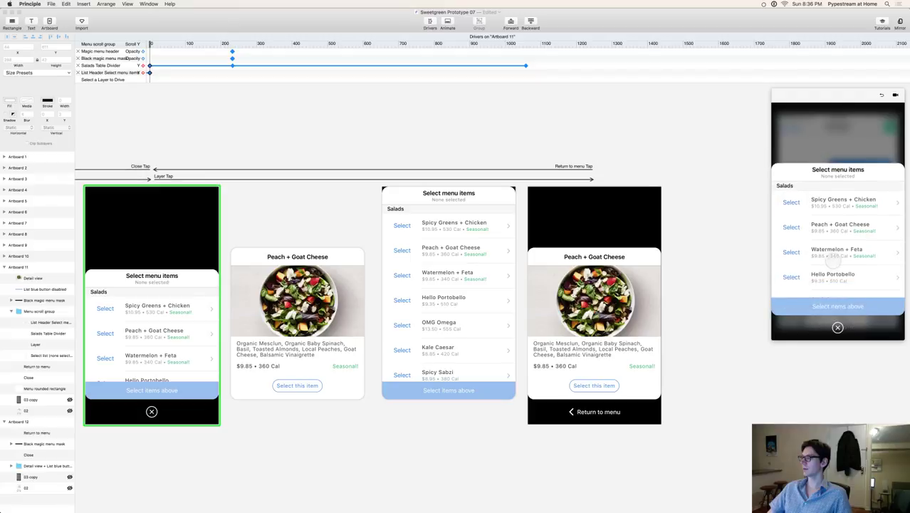
left_click(840, 326)
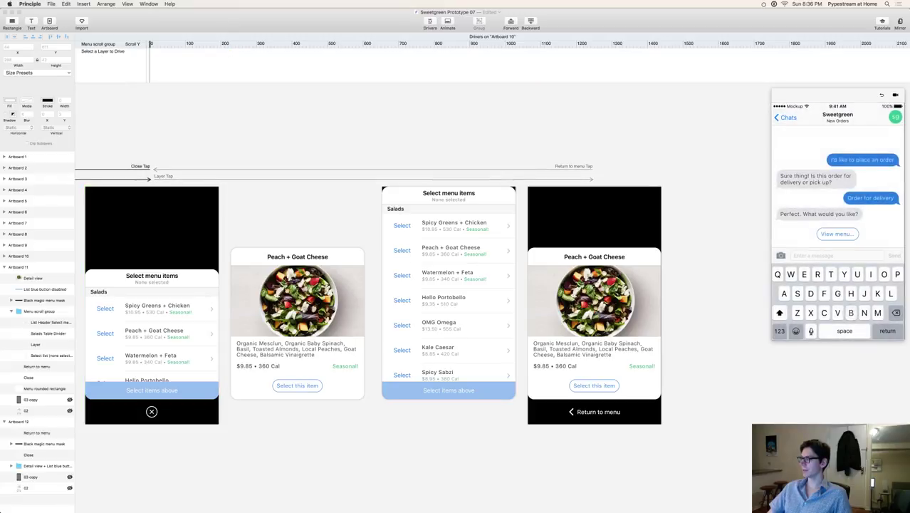
Step: Reopen the menu from the chat in the preview and recheck the Peach + Goat Cheese and Return to menu taps
left_click(838, 234)
left_click(843, 247)
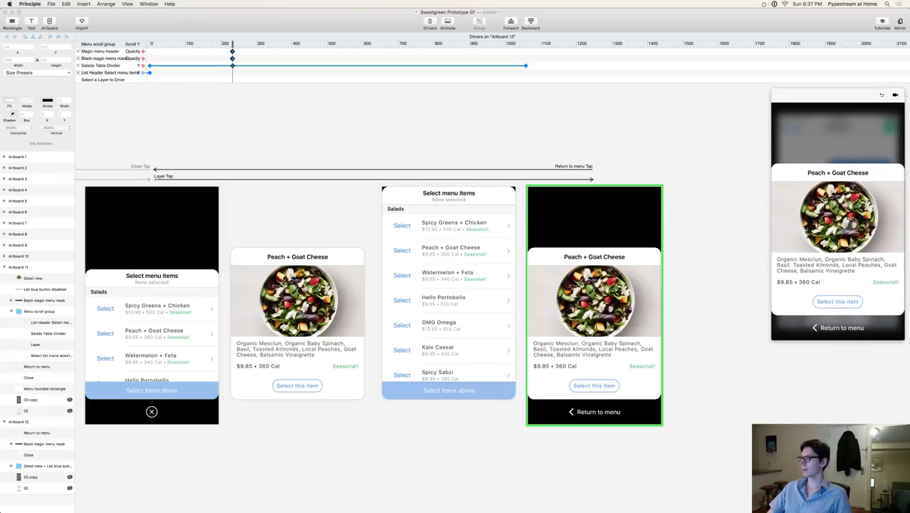
left_click(848, 330)
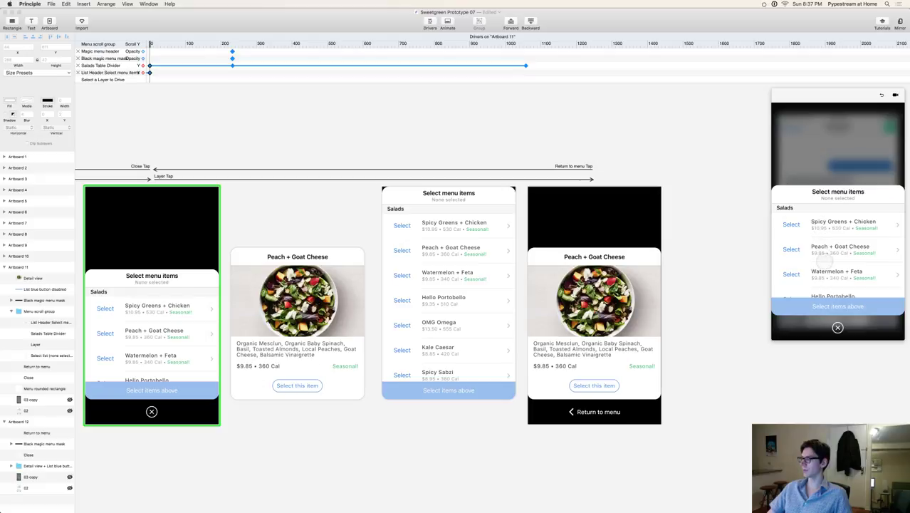
left_click(827, 249)
left_click(839, 326)
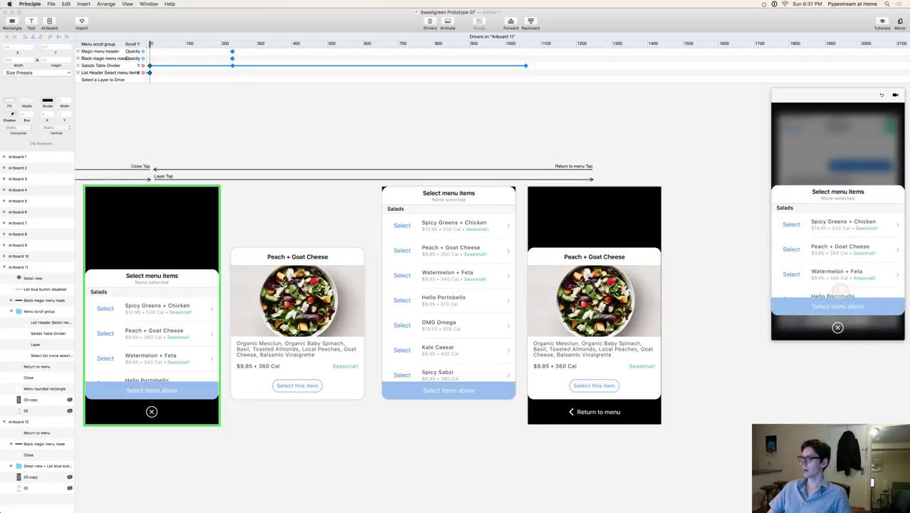
Step: Examine the Return to menu layer on Artboard 12 and the whole chain of artboards with its transitions
left_click(617, 415)
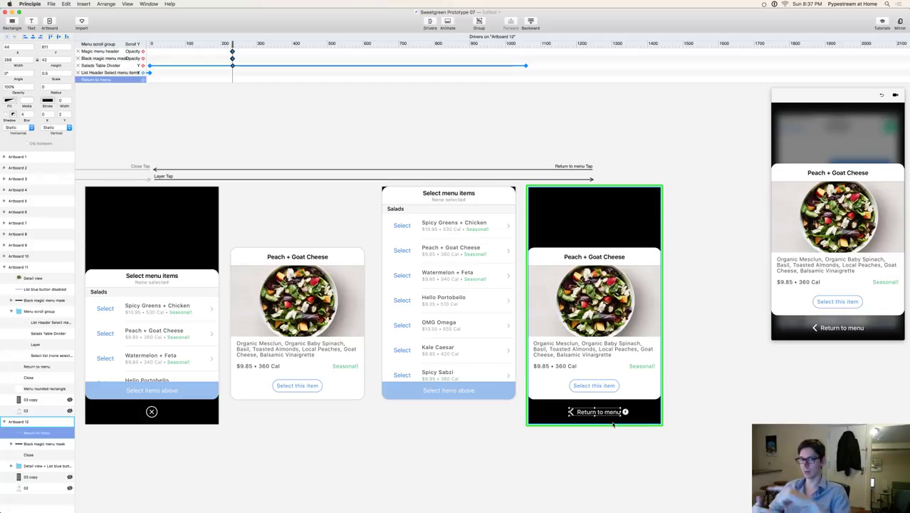
left_click(628, 460)
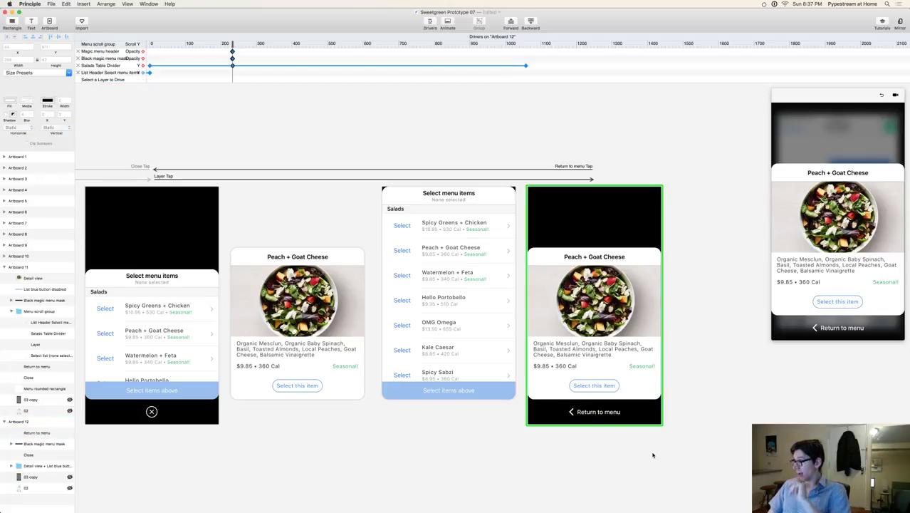
key("super+minus")
key("super+minus")
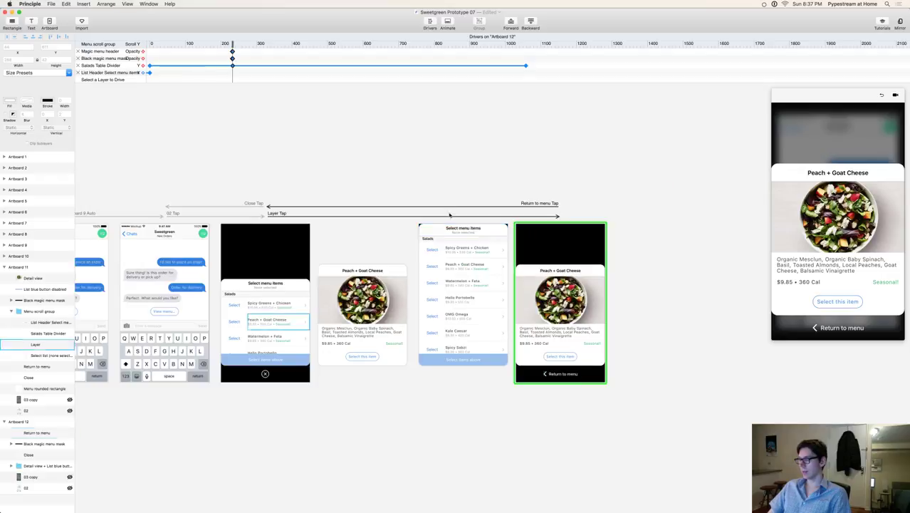
scroll(393, 382, "left", 5)
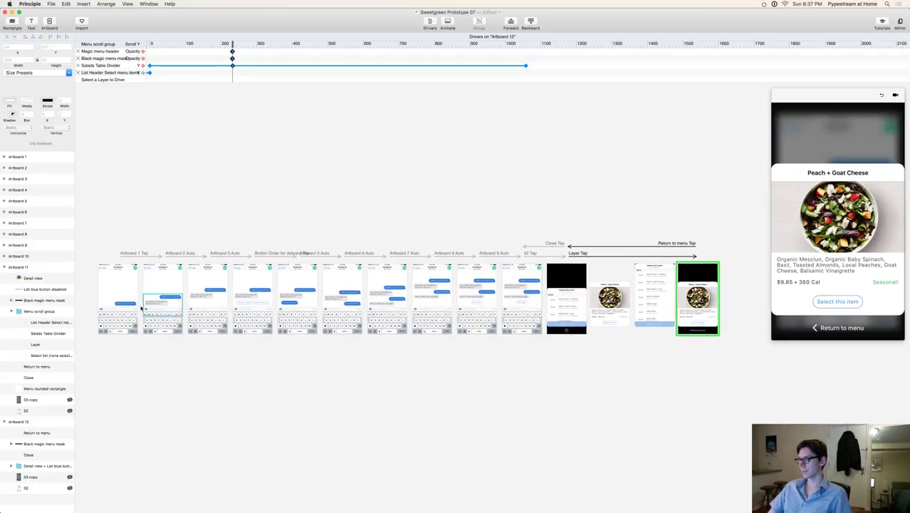
left_click(699, 331)
left_click(699, 333)
left_click(713, 333)
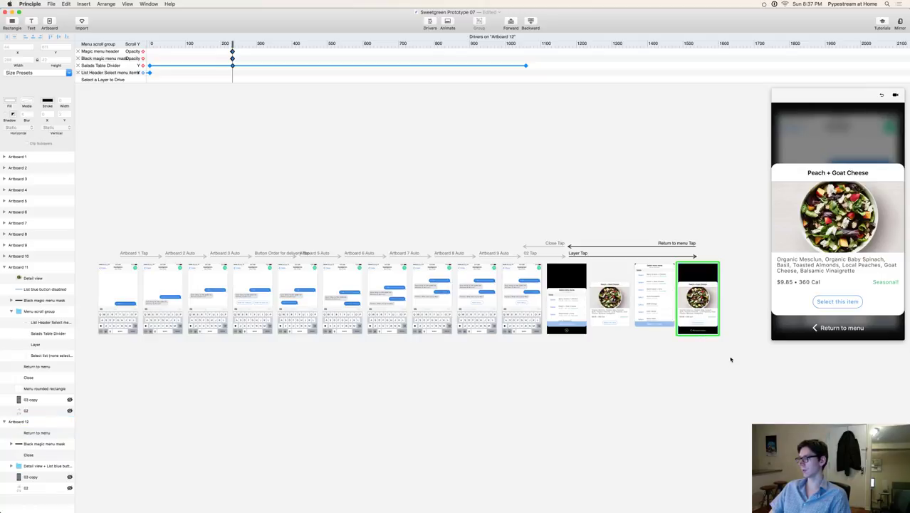
Step: Draw a rectangle about 184 by 44 at X 95, Y 610 over the Return to menu link on Artboard 12
scroll(565, 386, "up", 5)
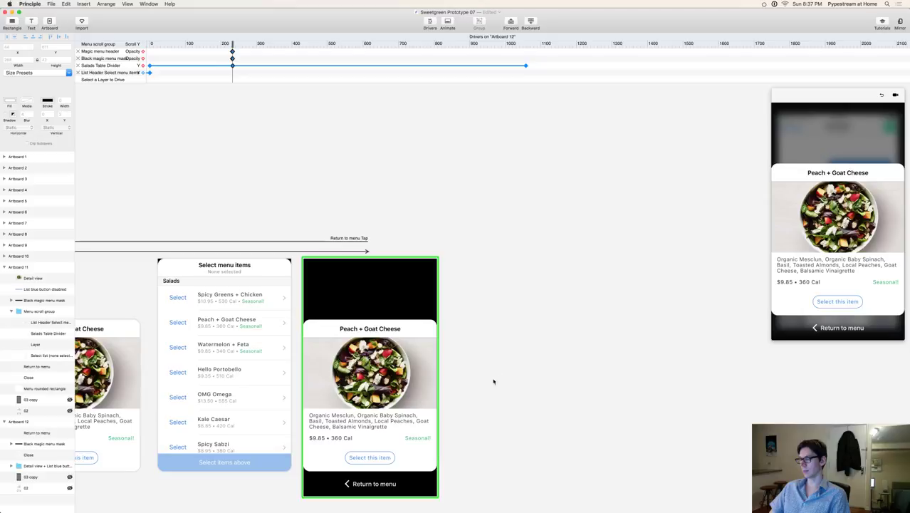
scroll(473, 391, "down", 3)
scroll(474, 390, "up", 3)
left_click_drag(482, 417, 590, 329)
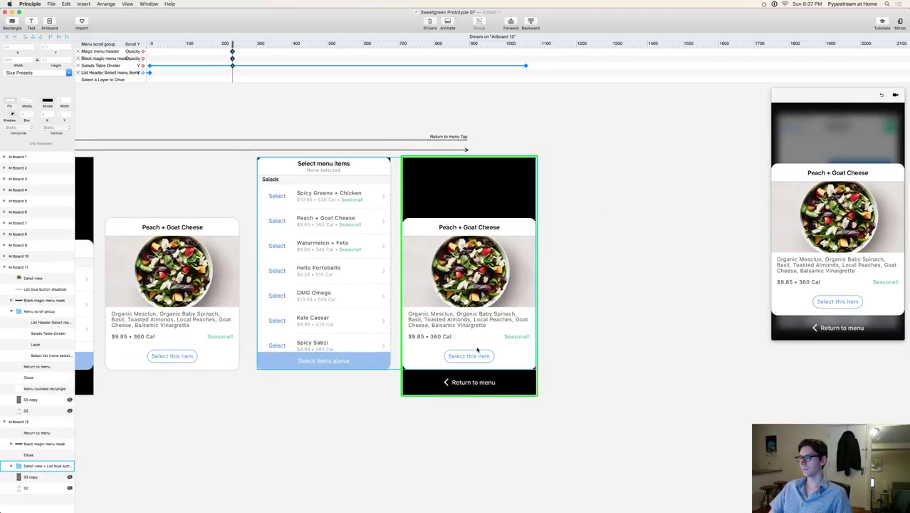
left_click(469, 383)
left_click(469, 383)
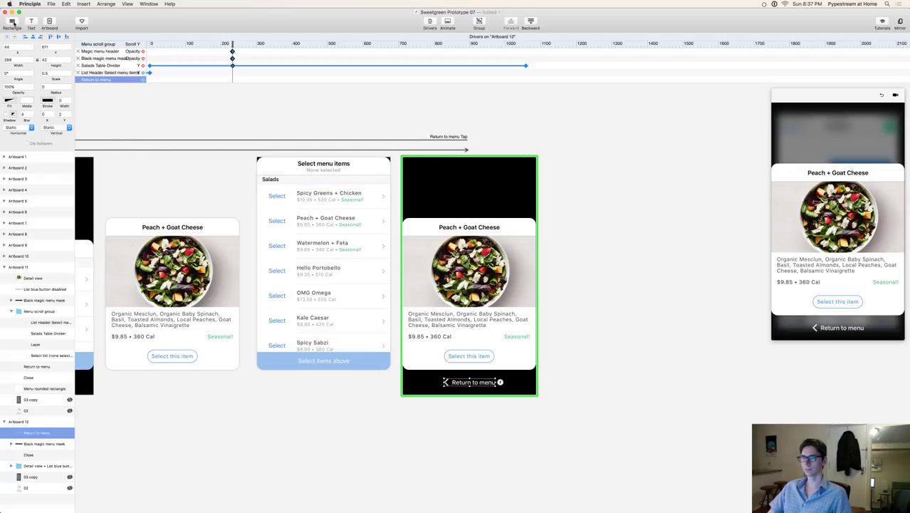
left_click(11, 21)
left_click_drag(410, 165, 501, 383)
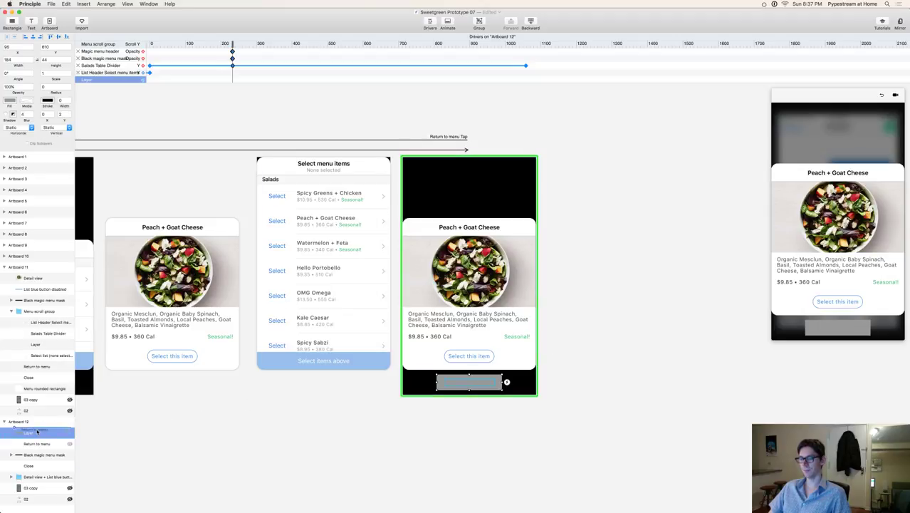
Step: Nest the Return to menu layer inside the new rectangle on Artboard 12 and rename the rectangle Return tap target
left_click_drag(37, 429, 37, 434)
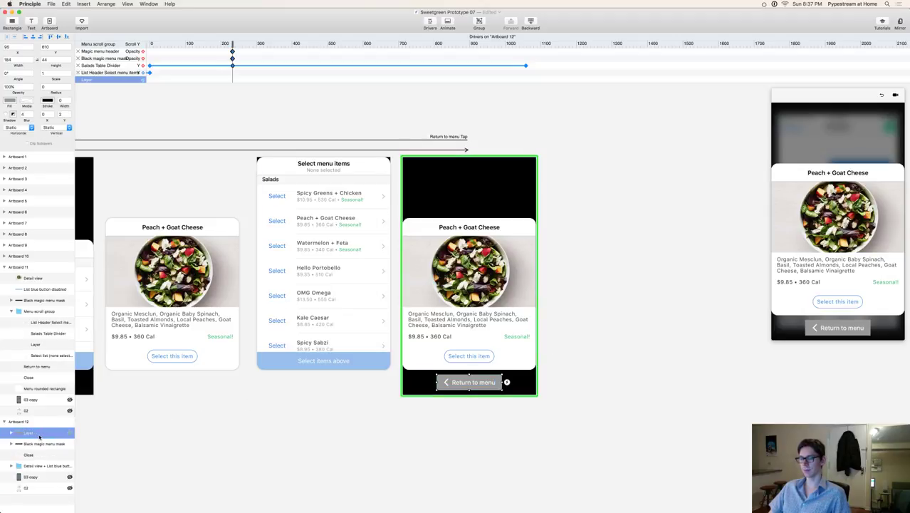
double_click(31, 434)
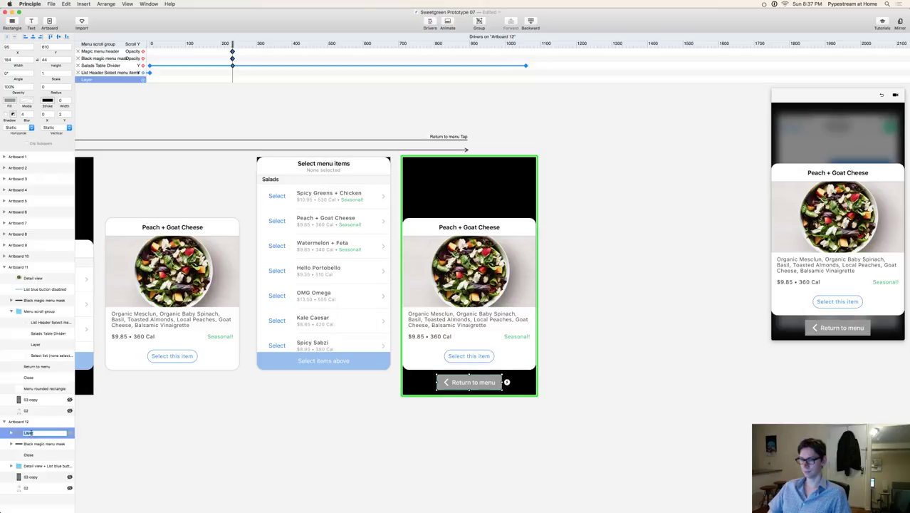
type("Return tap")
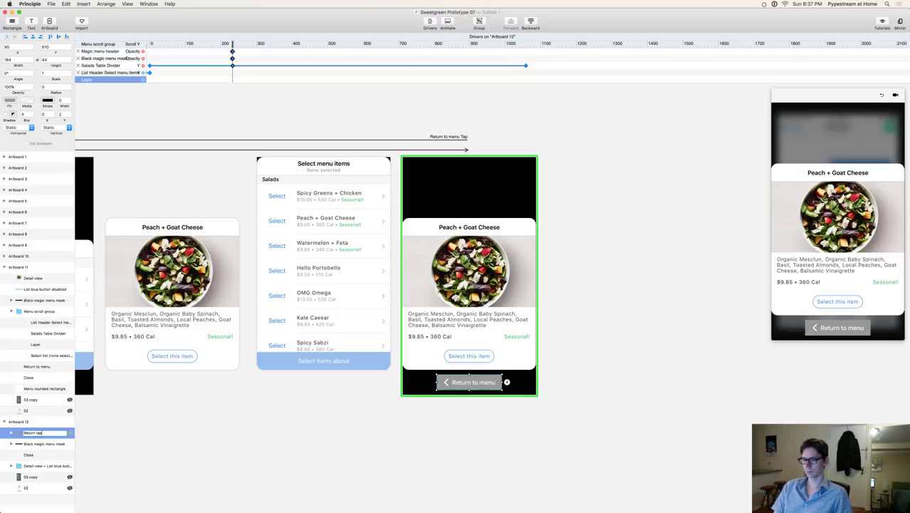
type(" target")
key("Return")
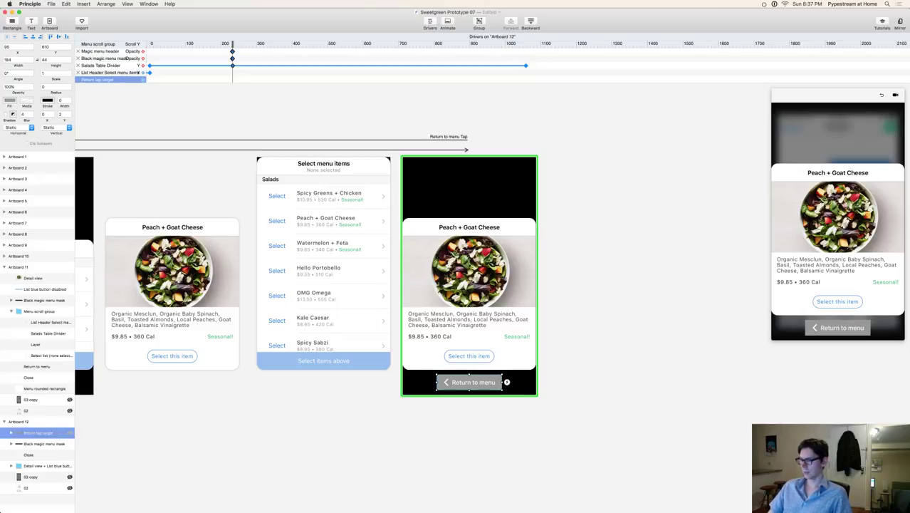
Step: Make the Return tap target rectangle's fill fully transparent by setting its alpha to 0
left_click(10, 100)
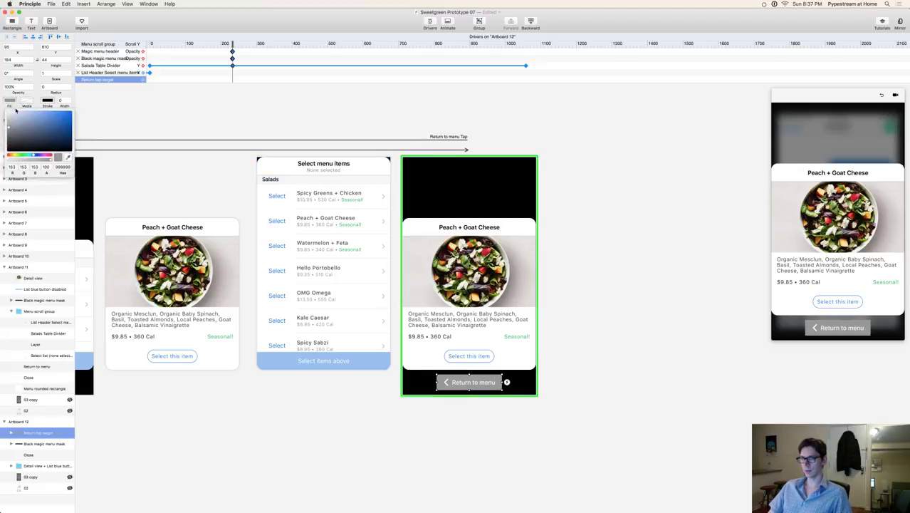
left_click(44, 168)
type("0")
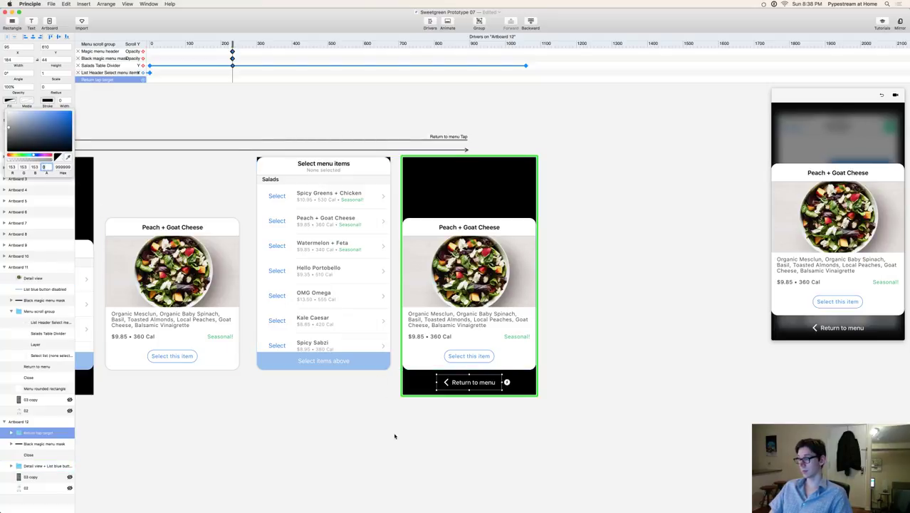
left_click(395, 436)
Step: Compare the bounds of the nested Return to menu layer with its enclosing Return tap target on Artboard 12
left_click(451, 382)
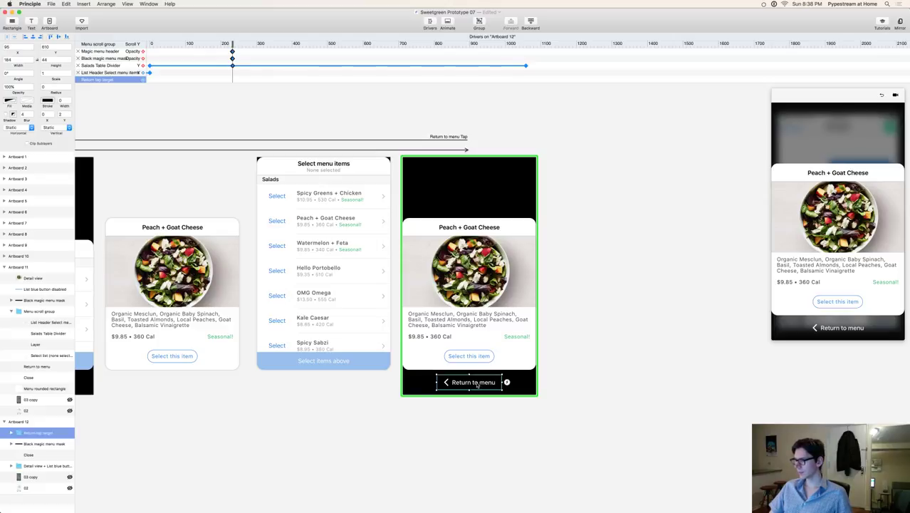
double_click(476, 384)
left_click(468, 386)
double_click(445, 383)
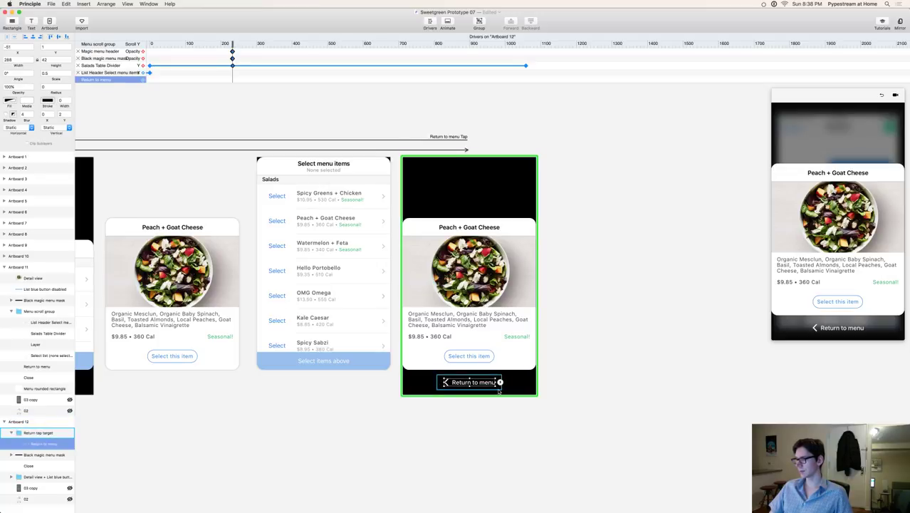
left_click(500, 390)
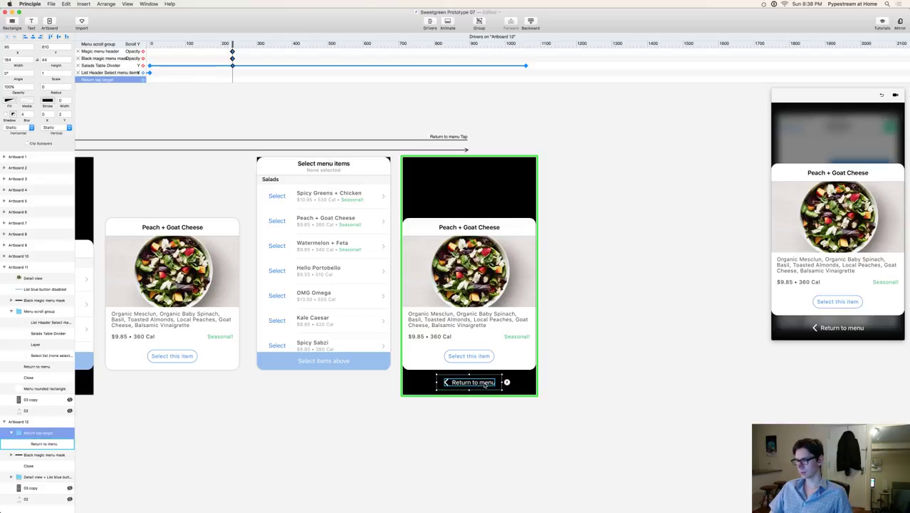
left_click(485, 385)
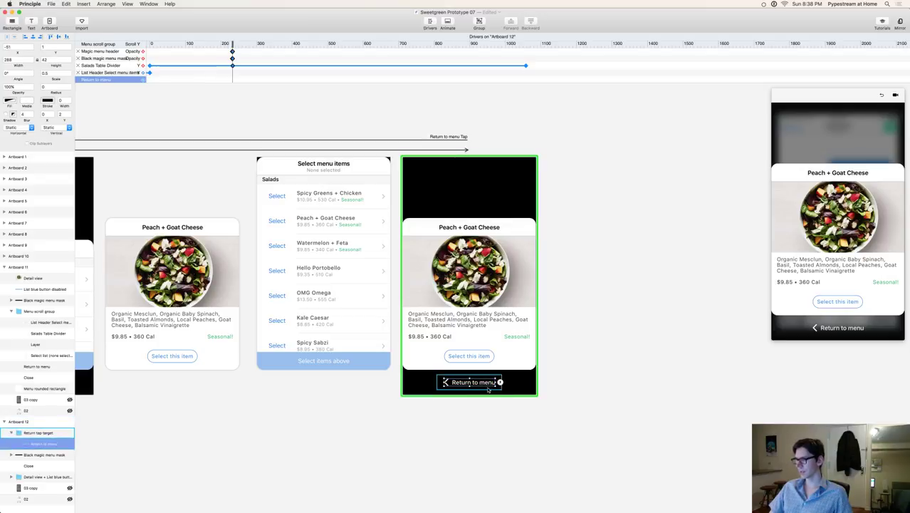
left_click(497, 385)
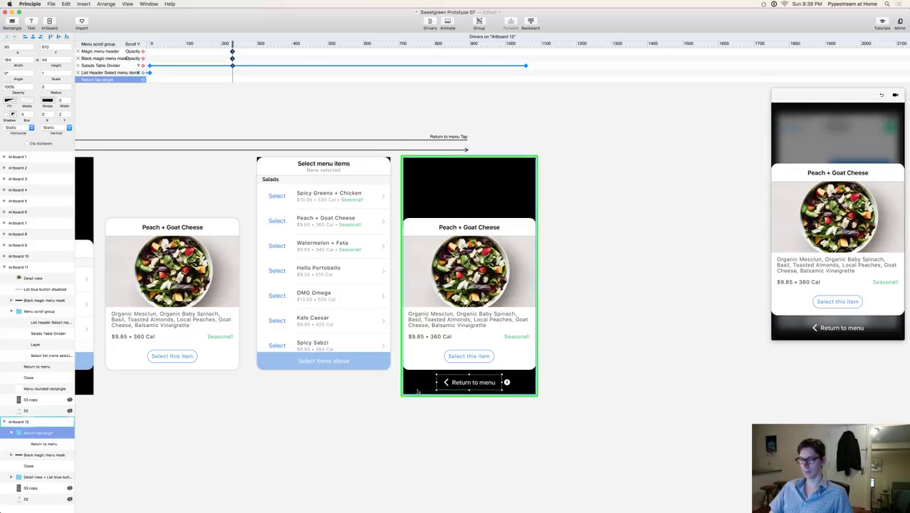
Step: Replace the Return to menu layer on Artboard 11 with a copy of Return tap target at X 115 and 0% opacity
left_click(254, 397)
scroll(407, 423, "left", 5)
scroll(406, 423, "left", 2)
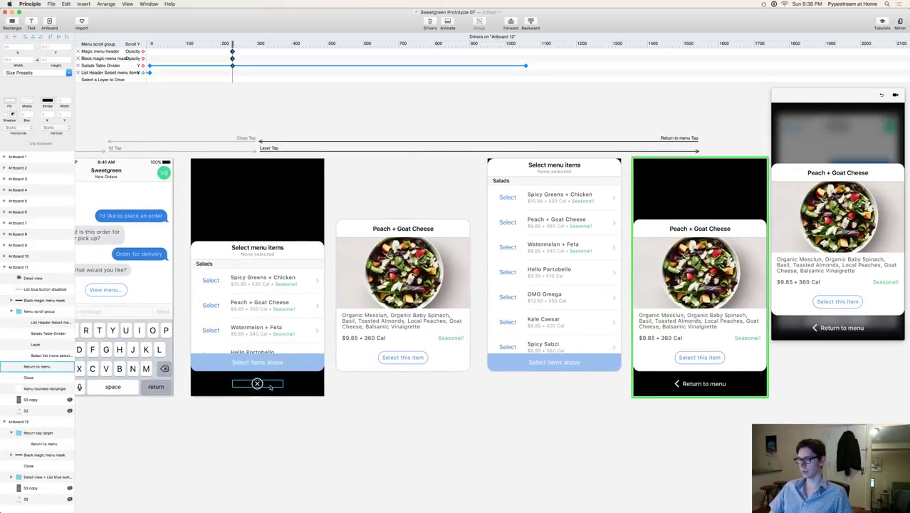
left_click(269, 386)
key("super+v")
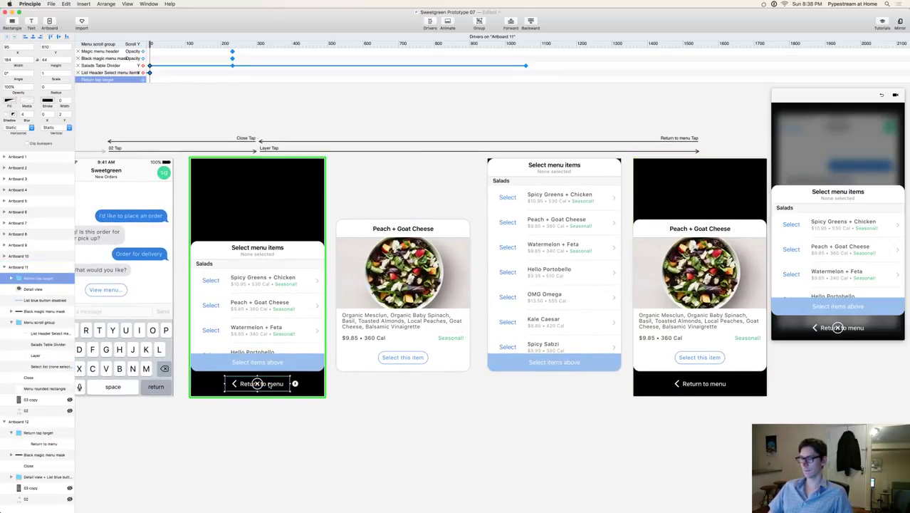
type("0")
key("Return")
left_click(498, 418)
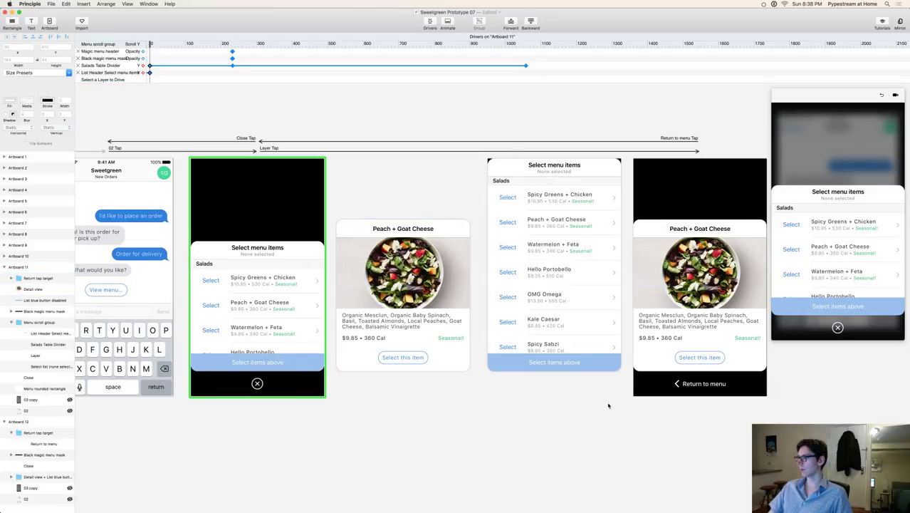
Step: Test the Peach + Goat Cheese and Return to menu taps repeatedly in the preview, including with the menu list scrolled
scroll(860, 273, "down", 5)
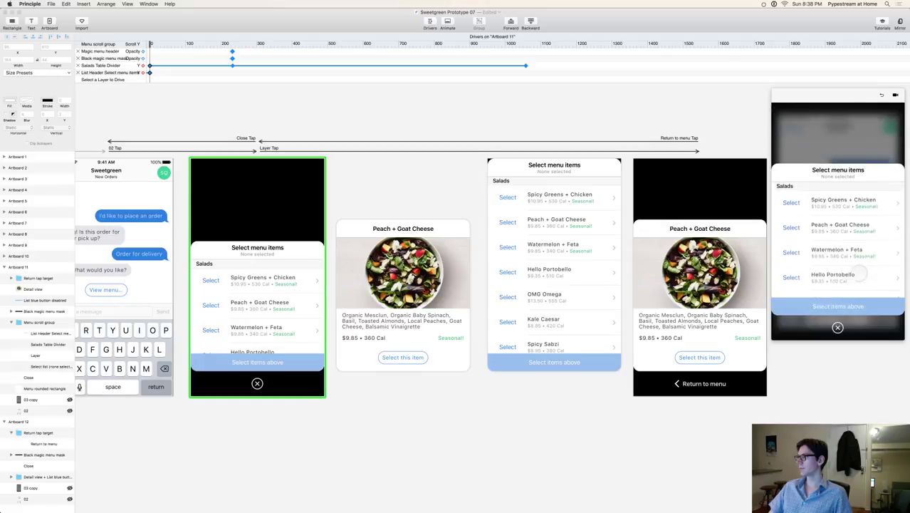
left_click(860, 271)
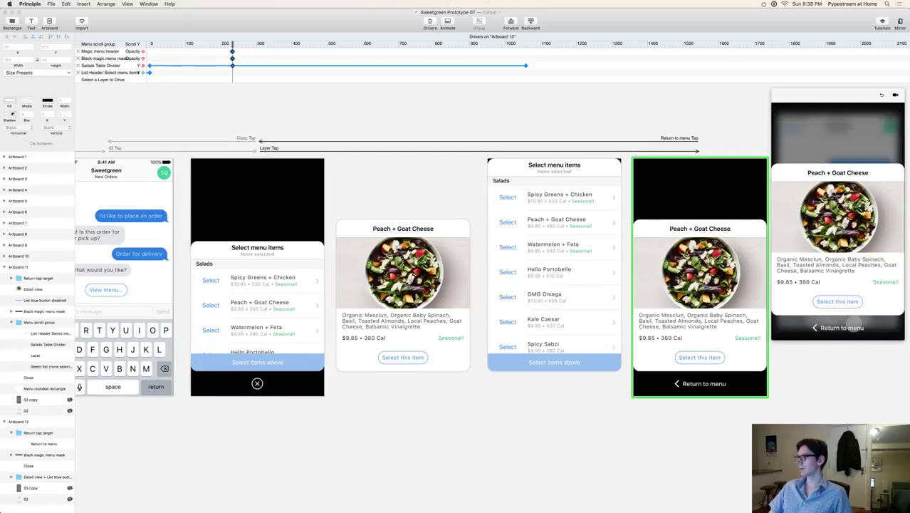
left_click(853, 325)
left_click(834, 250)
left_click(853, 329)
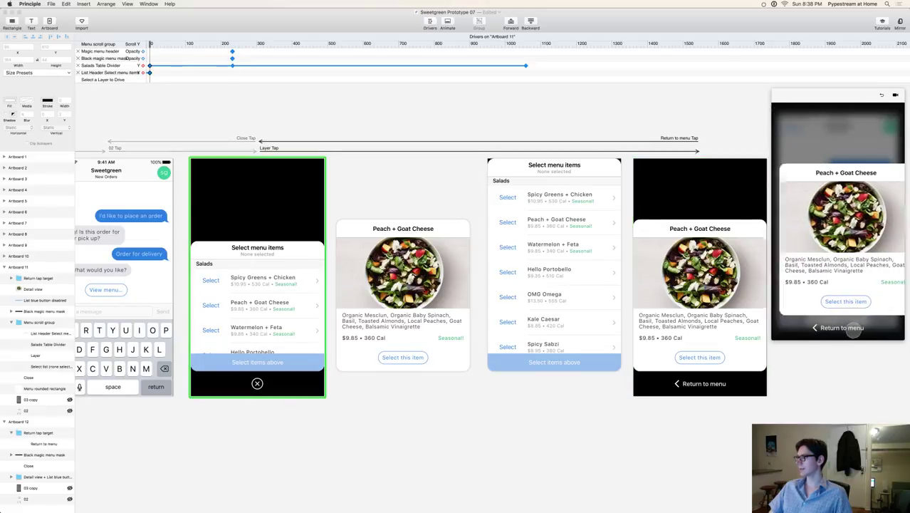
left_click(839, 248)
left_click(848, 328)
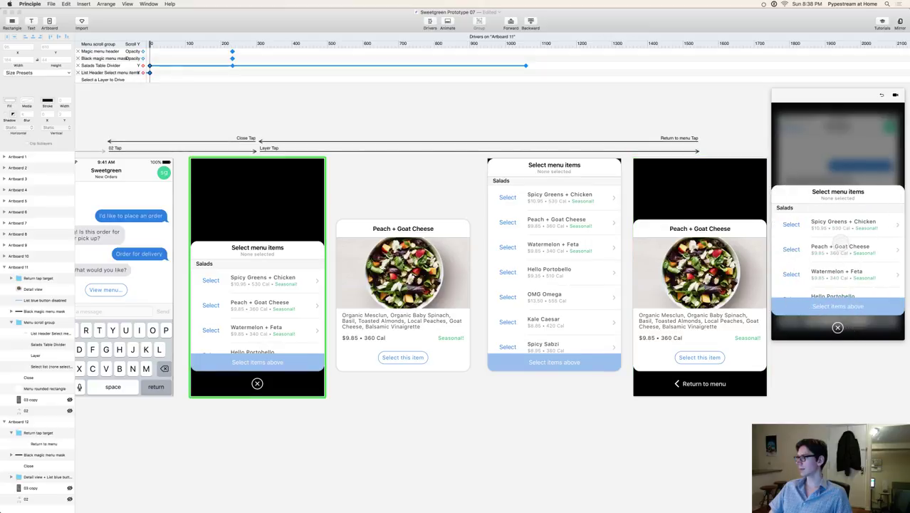
left_click(839, 245)
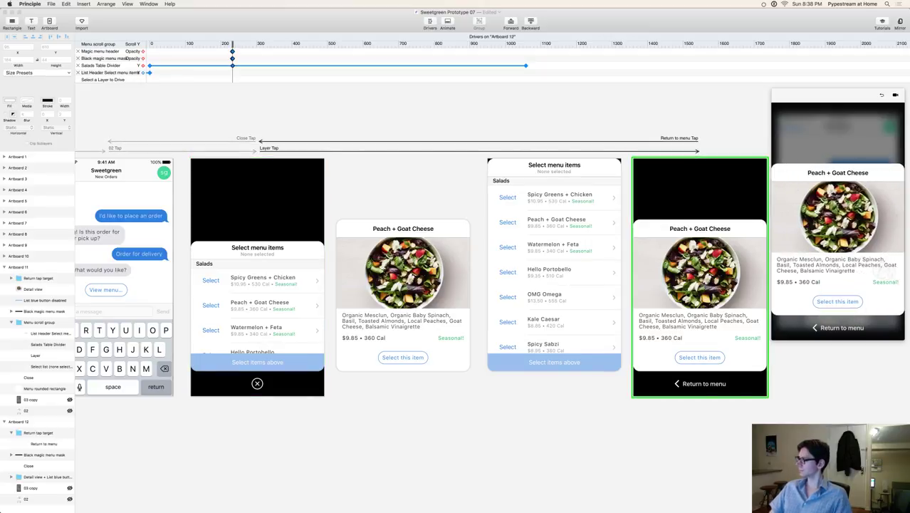
left_click(857, 329)
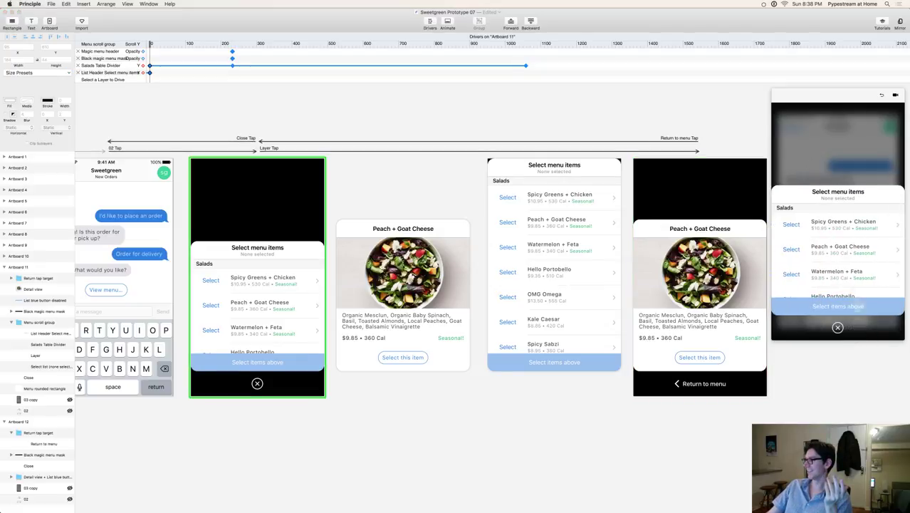
scroll(862, 251, "down", 3)
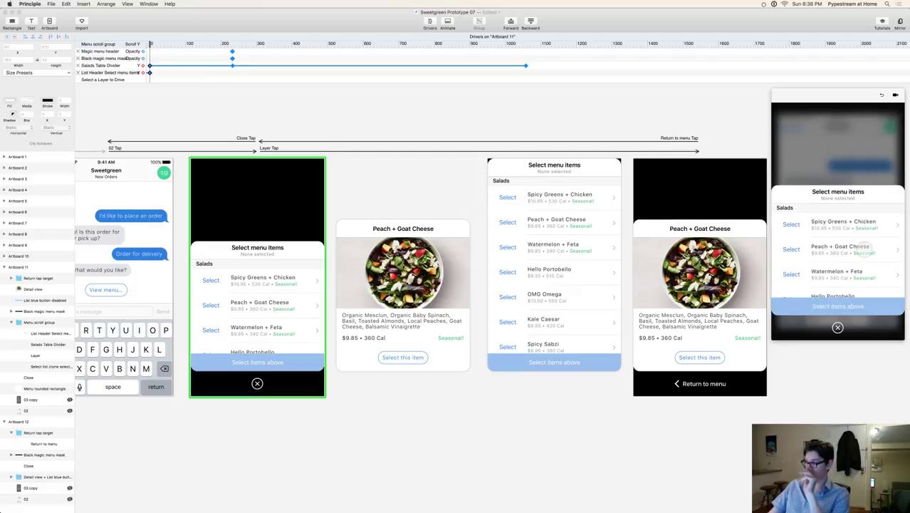
left_click(863, 249)
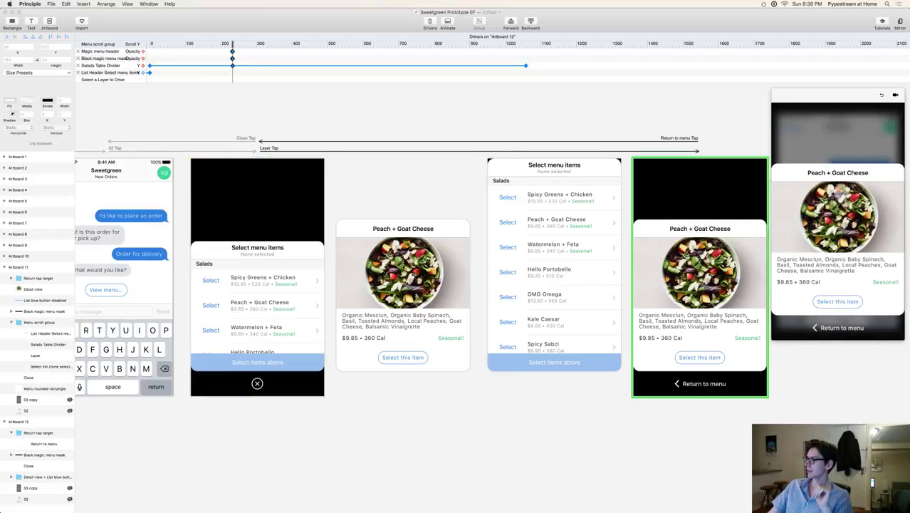
left_click(848, 325)
left_click_drag(840, 195, 849, 285)
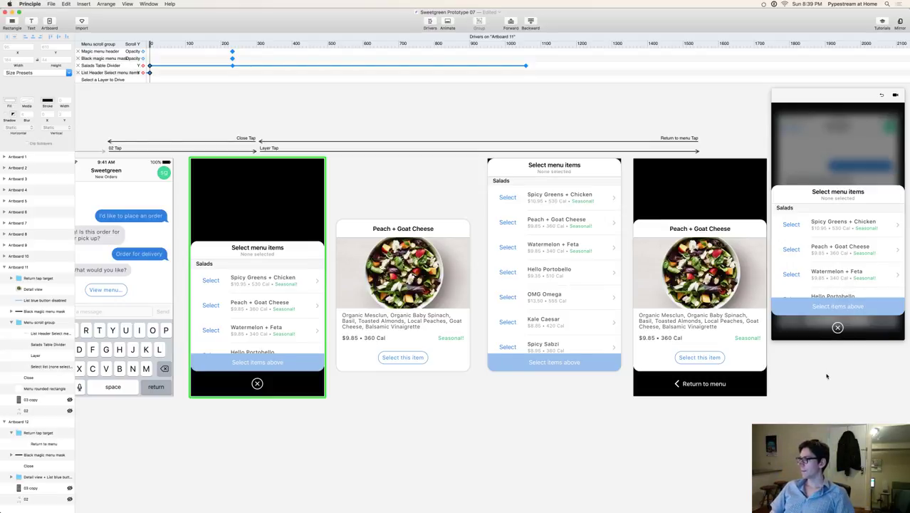
Step: Inspect the hidden Return tap target on Artboard 11 and watch its movement while opening and closing the detail view in the preview
scroll(827, 376, "right", 3)
scroll(498, 398, "down", 2)
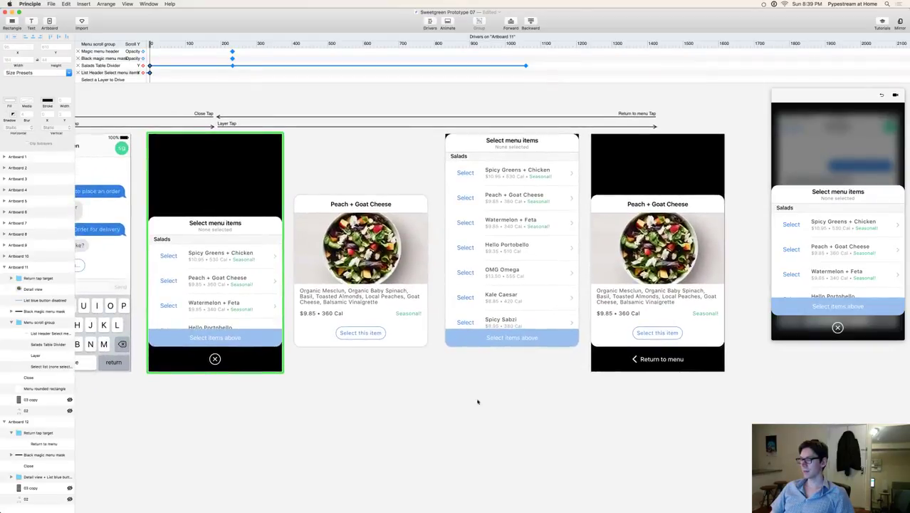
left_click(235, 362)
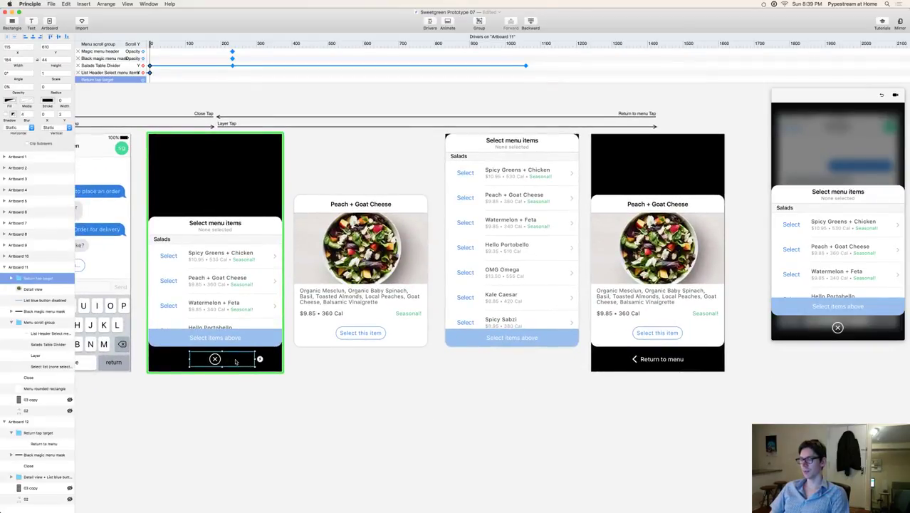
left_click(840, 247)
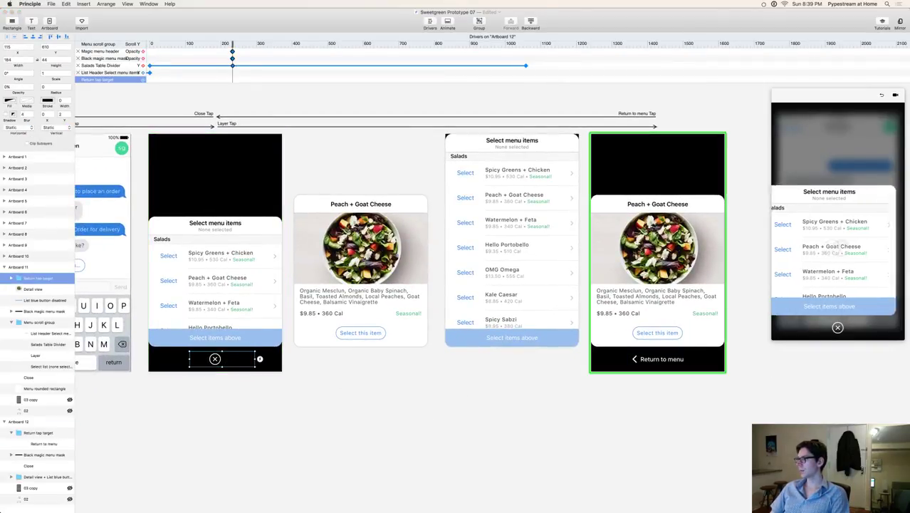
left_click(843, 328)
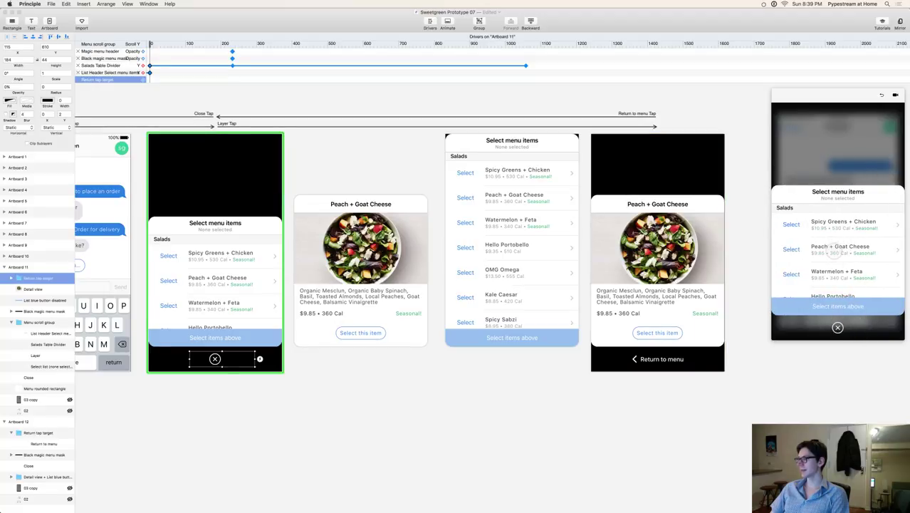
left_click(835, 247)
left_click(844, 329)
Step: Check the Return tap target's position on Artboard 12 and replay the return to the menu in the preview
left_click(659, 361)
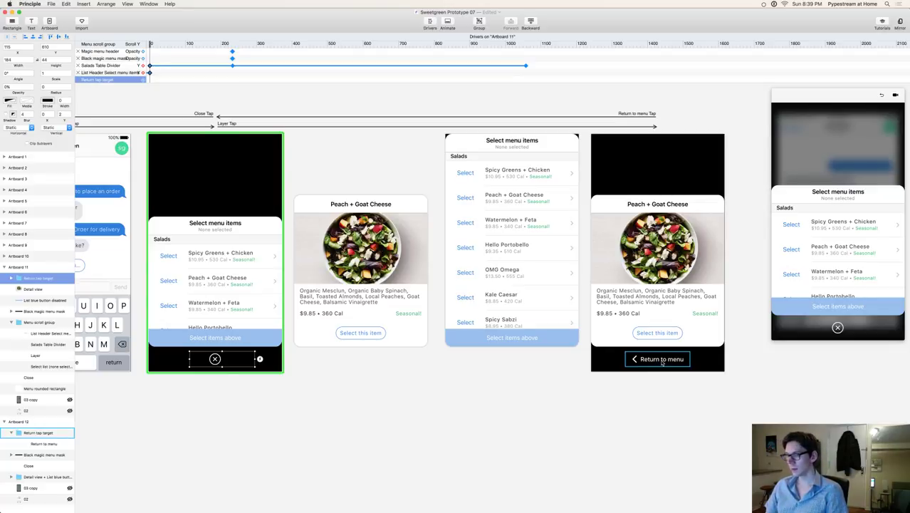
left_click(660, 363)
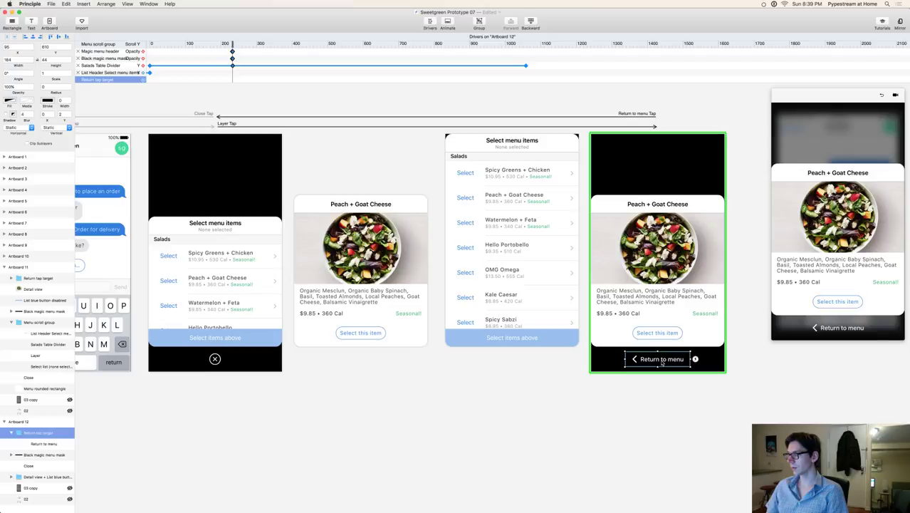
left_click(216, 359)
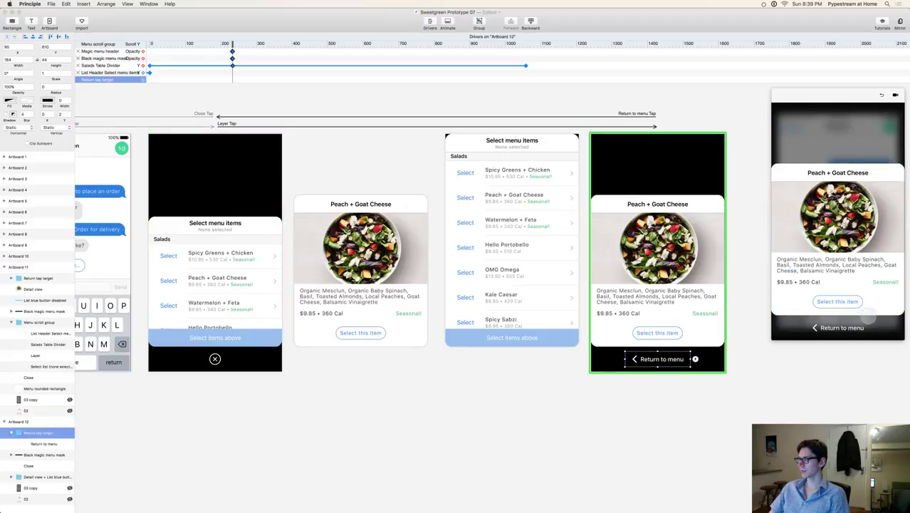
left_click(852, 327)
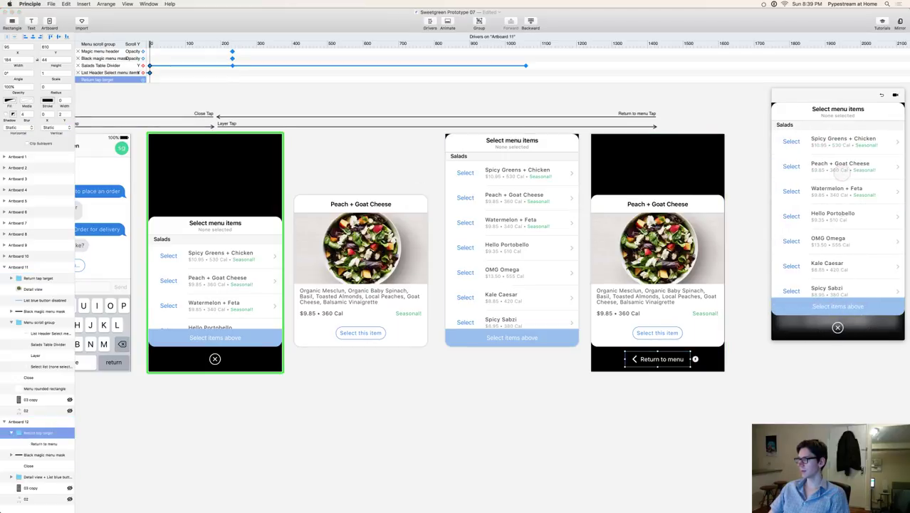
left_click(838, 327)
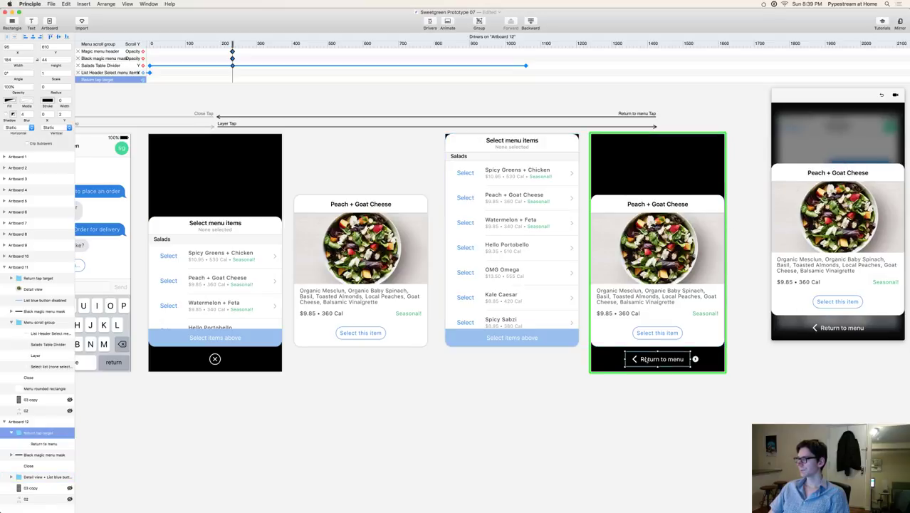
Step: Freeze the Return tap target's X animation in the Return to menu transition to Artboard 11 and test it in the preview
left_click(379, 117)
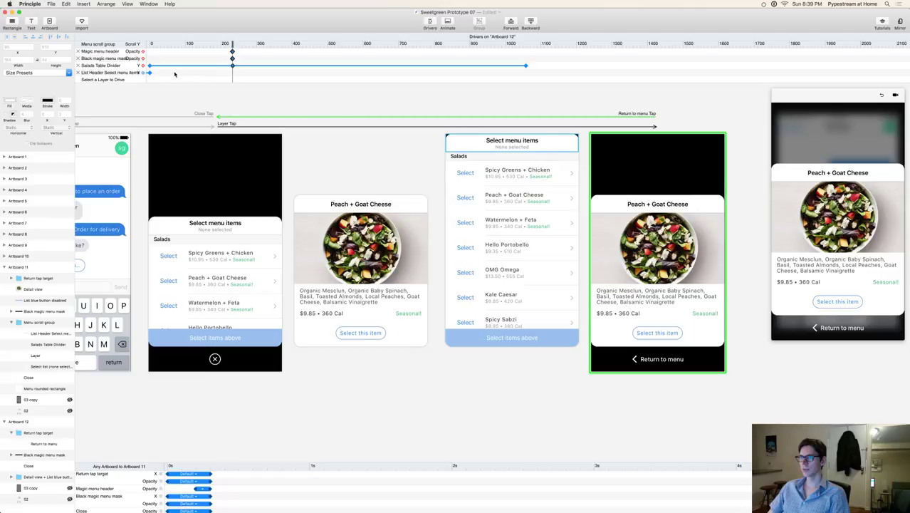
left_click(161, 475)
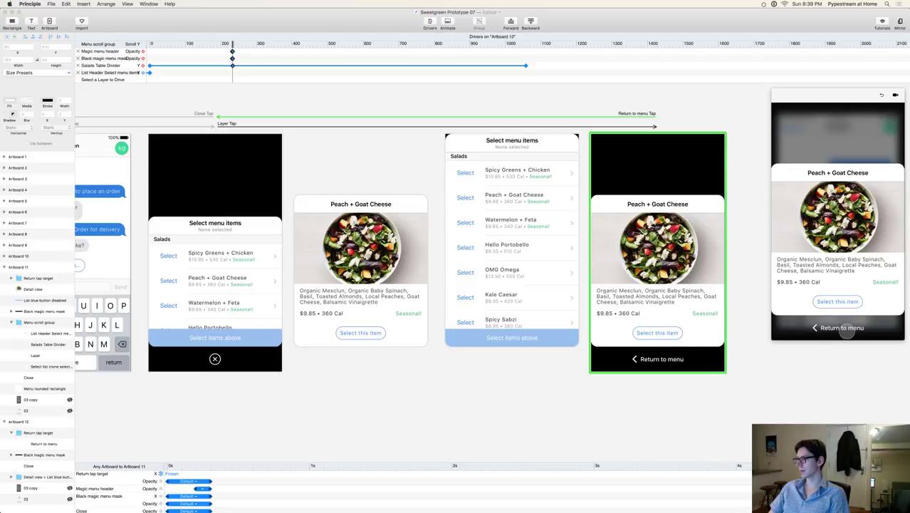
left_click(847, 329)
left_click(840, 171)
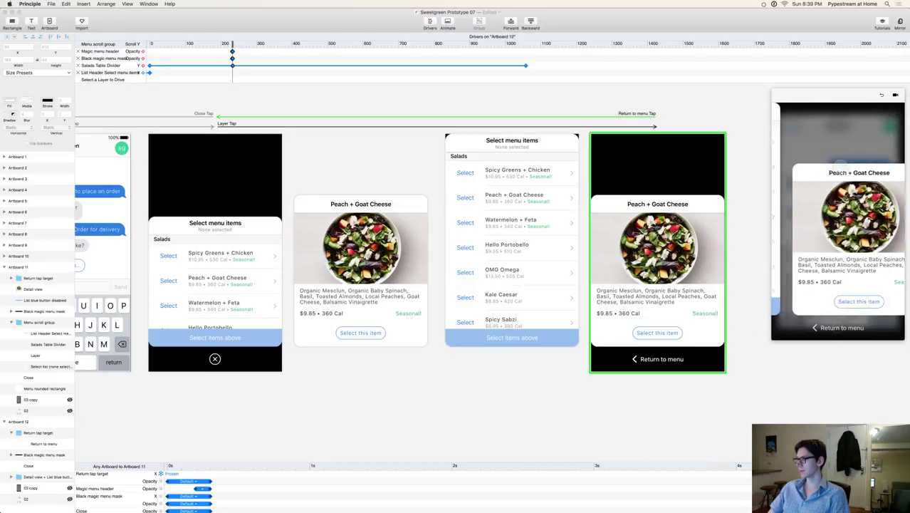
left_click(846, 329)
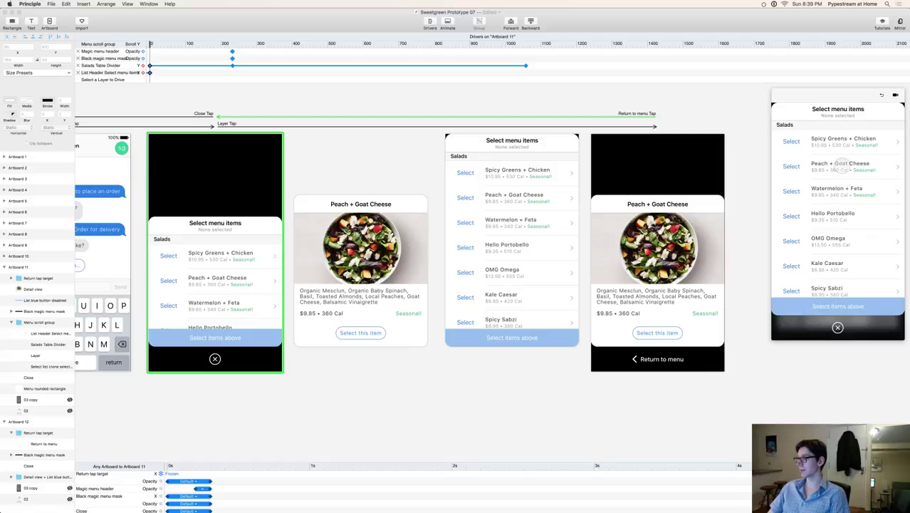
left_click(842, 163)
Step: Unfreeze the Return tap target's X animation in the transition to Artboard 11 and delay it until its opacity fade ends
left_click(216, 359)
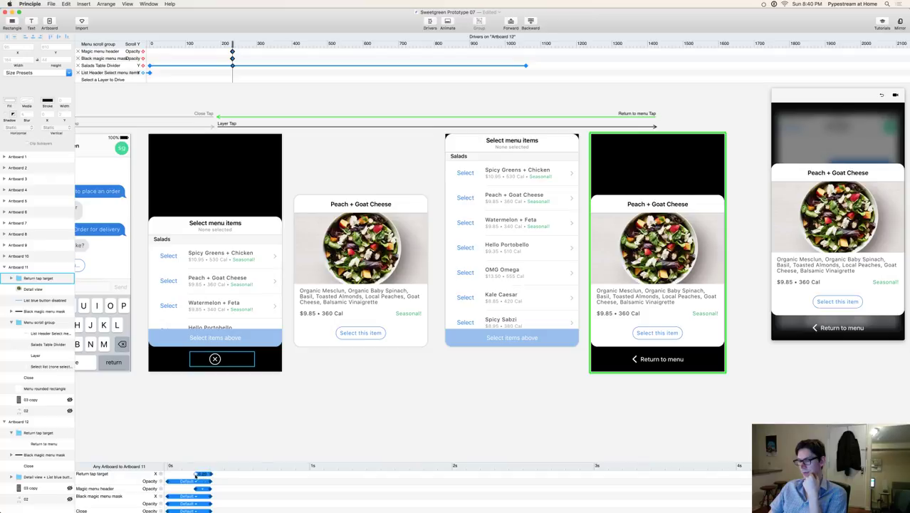
left_click_drag(202, 476, 224, 477)
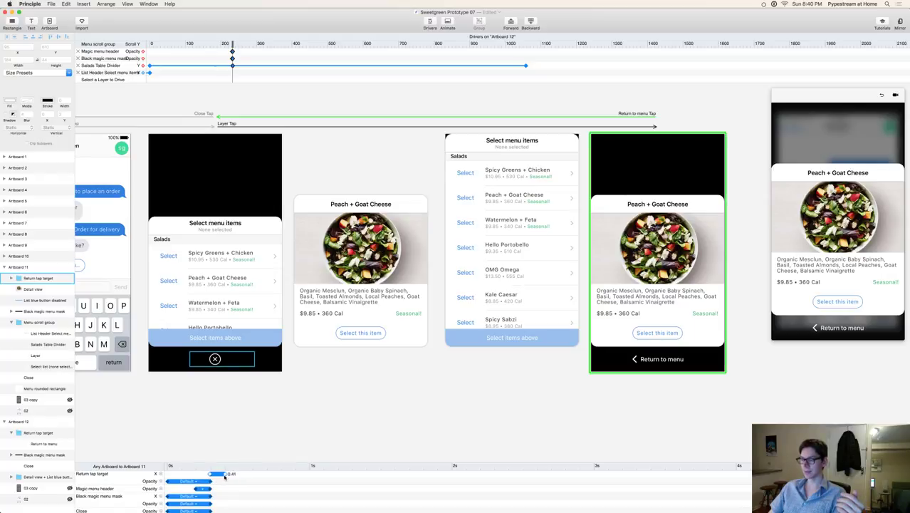
left_click_drag(218, 476, 242, 476)
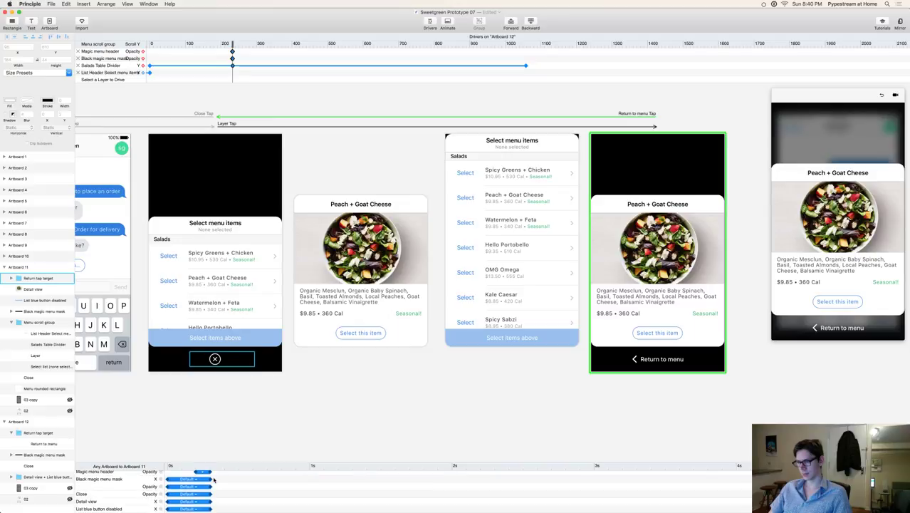
Step: Try shortening the Return tap target's X animation to an instant jump at the end of its opacity fade in the transition to Artboard 11
left_click_drag(211, 475, 217, 478)
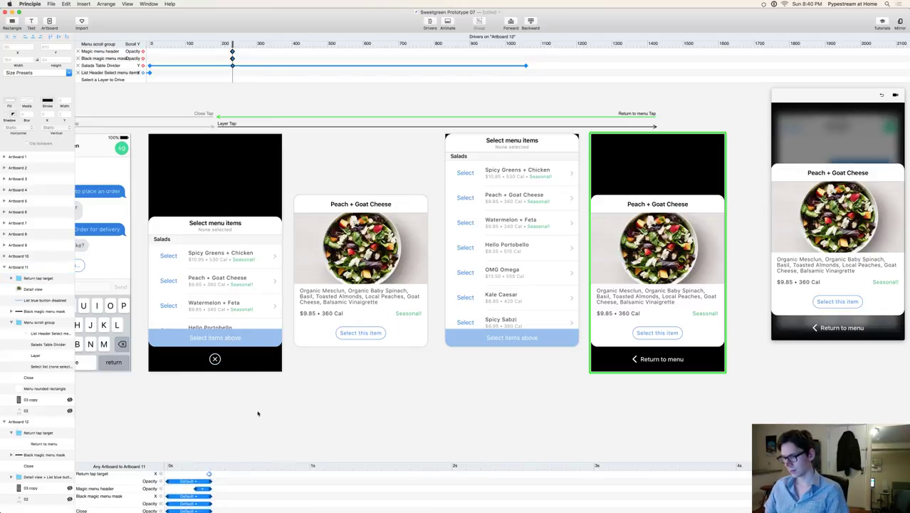
left_click_drag(324, 463, 306, 379)
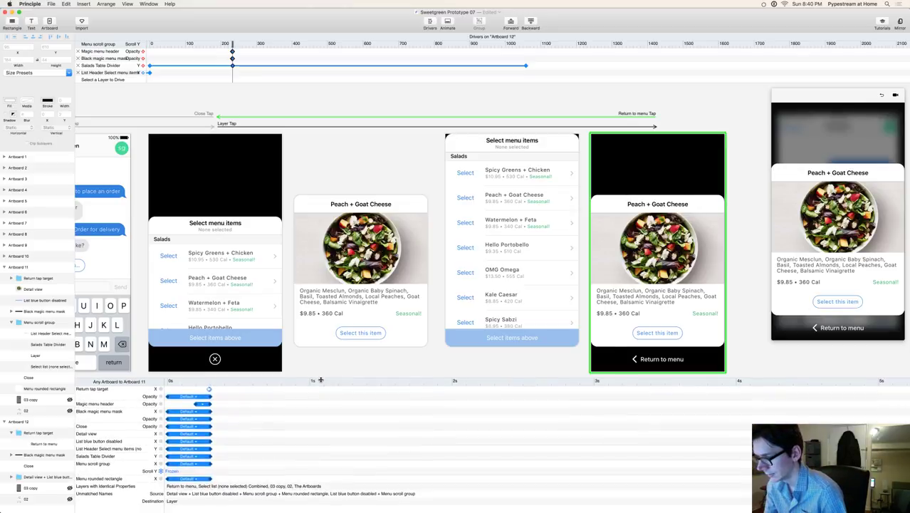
left_click(212, 390)
left_click(221, 390)
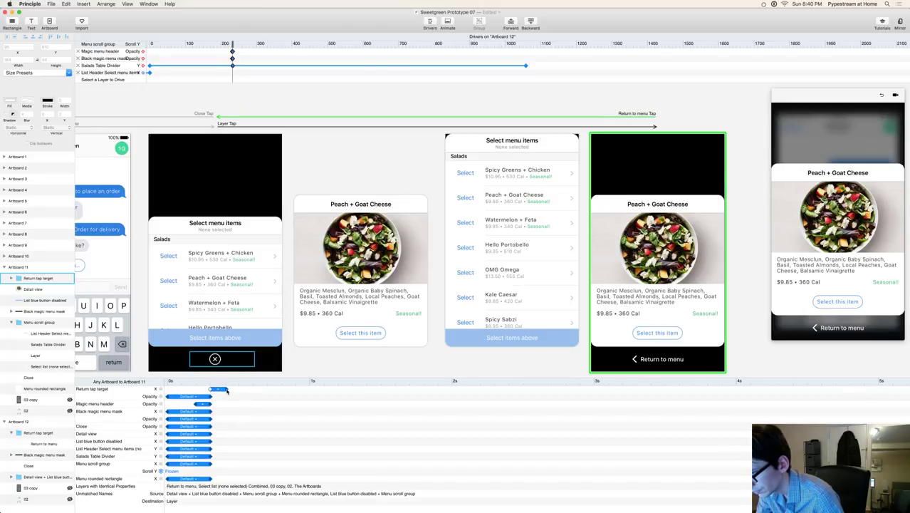
key("Escape")
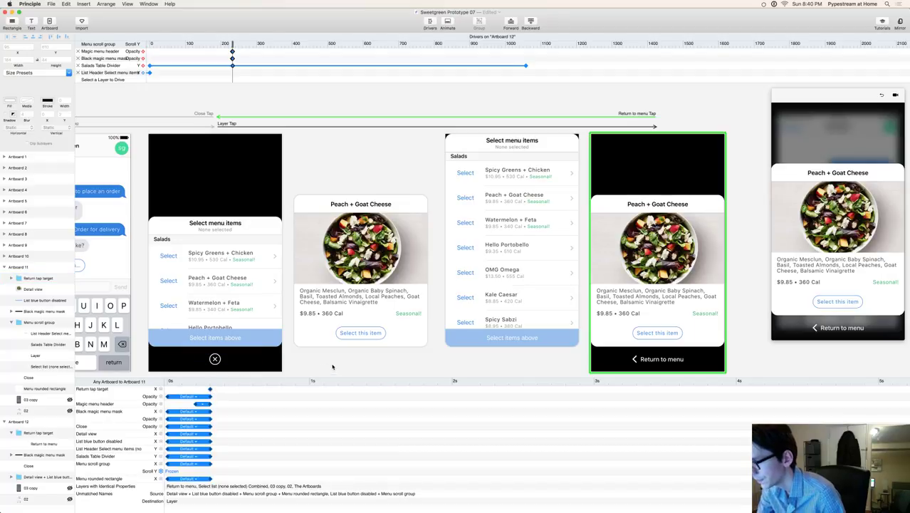
Step: Test the shortened Return tap target animation by repeatedly opening the item detail view and returning to the menu in the preview
left_click(630, 313)
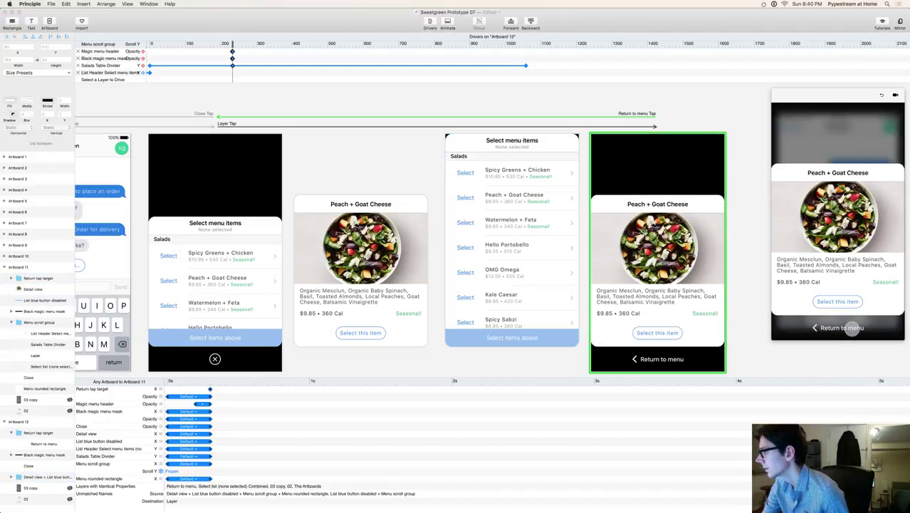
left_click(846, 328)
left_click(839, 173)
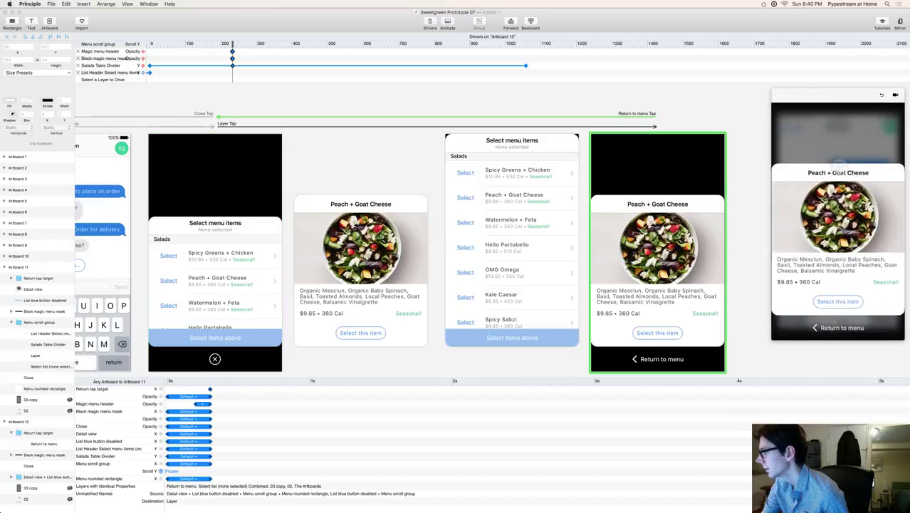
left_click(854, 330)
left_click(848, 171)
left_click(854, 328)
left_click(848, 178)
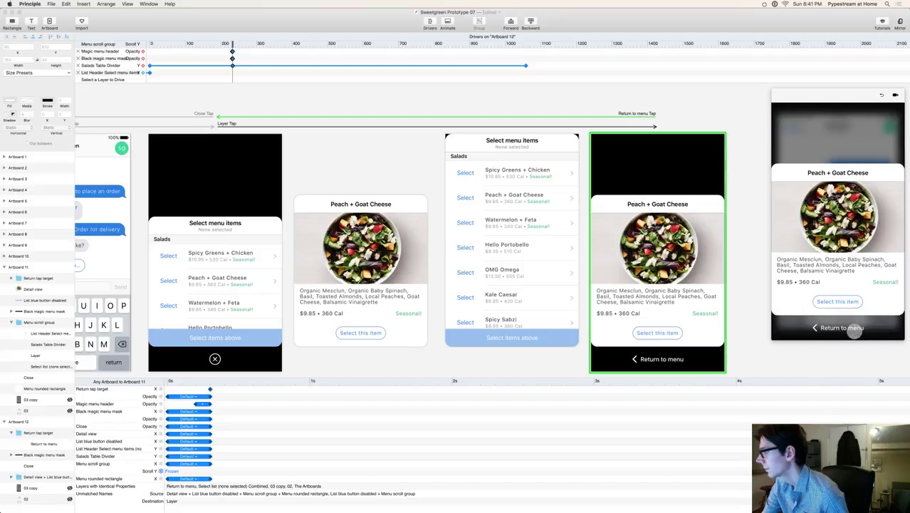
left_click(844, 329)
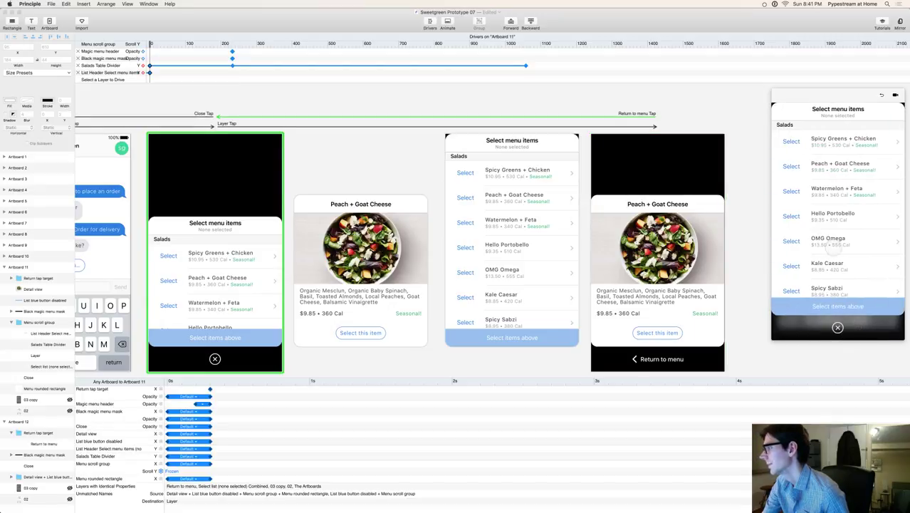
left_click(831, 161)
left_click(852, 326)
left_click(853, 164)
left_click(852, 328)
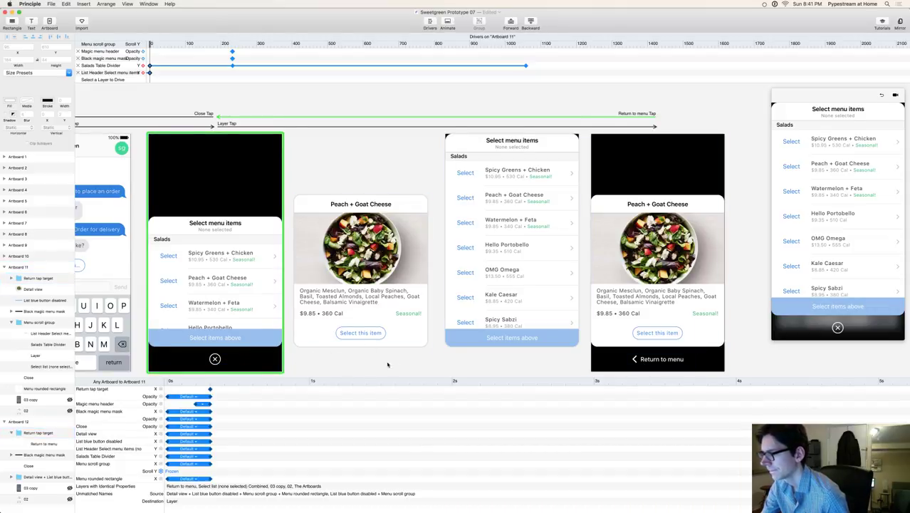
Step: Check the Return tap target and Close layers on Artboard 12, and try moving the hidden Return tap target on Artboard 11 to X 95
scroll(462, 362, "right", 3)
scroll(462, 363, "down", 2)
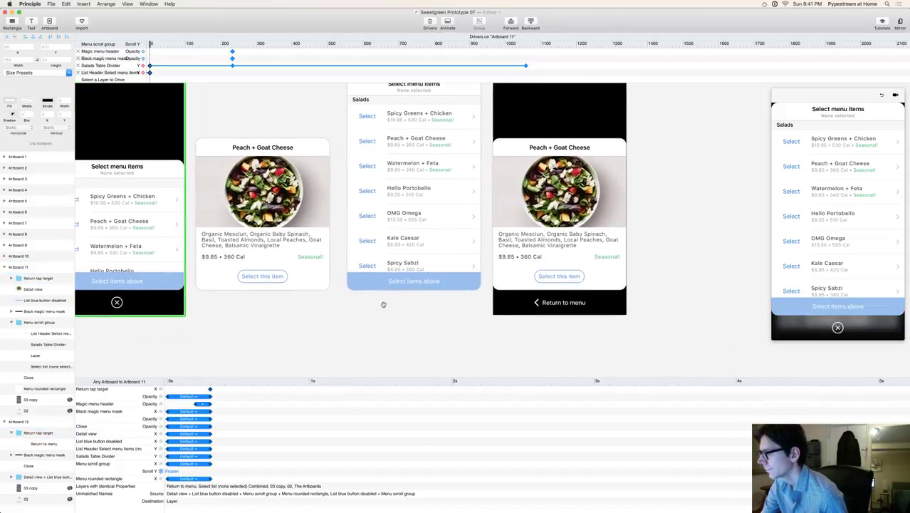
left_click(563, 304)
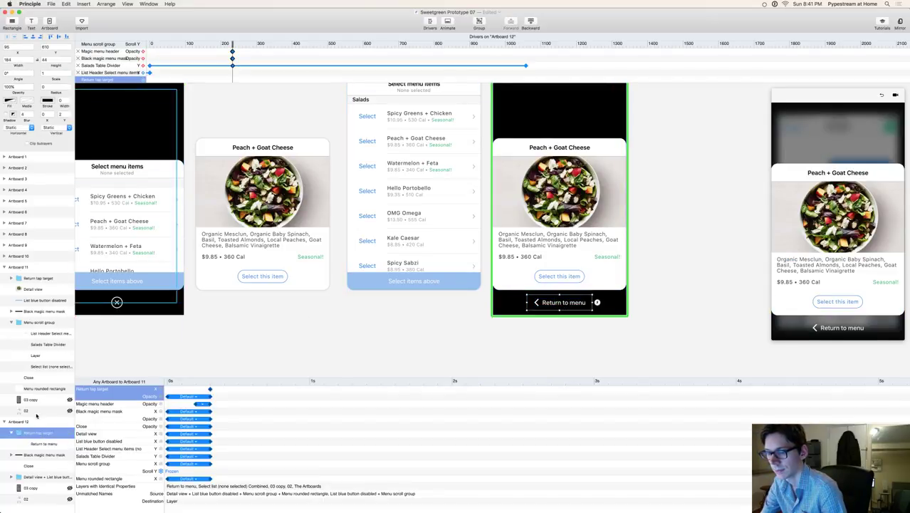
left_click(28, 465)
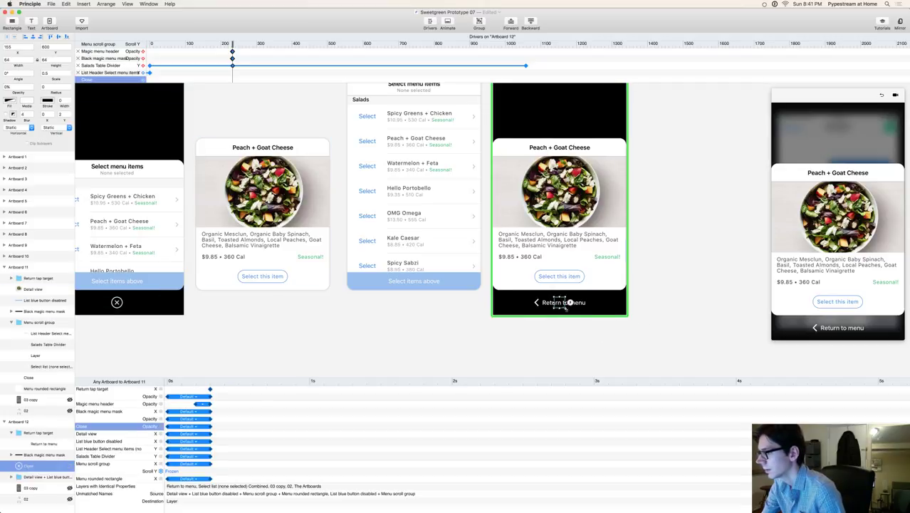
left_click(517, 309)
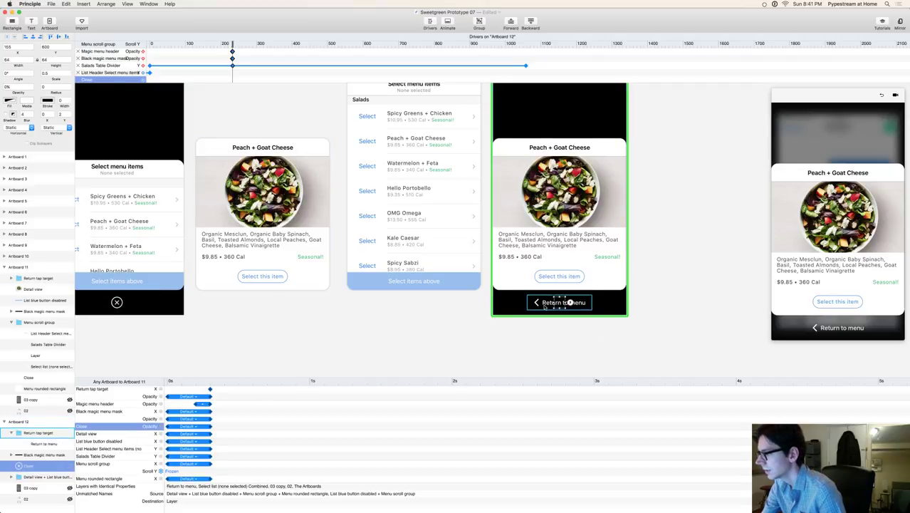
left_click(135, 306)
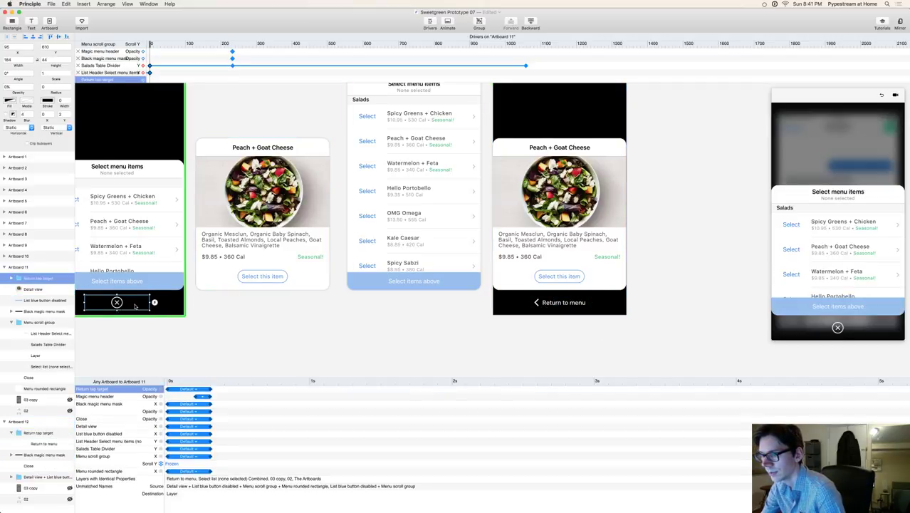
left_click(570, 305)
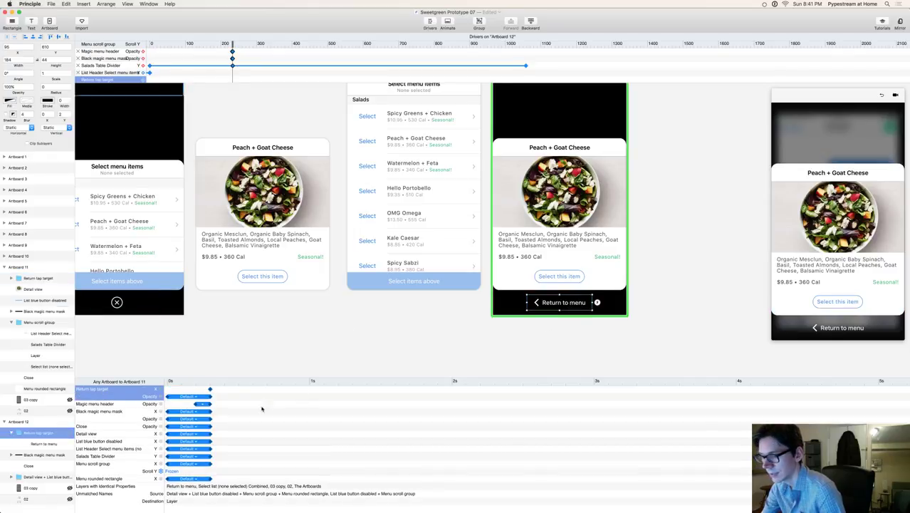
Step: Set the hidden Close layer's X position on Artboard 12 to 135 and test the transitions both ways in the preview
left_click(37, 467)
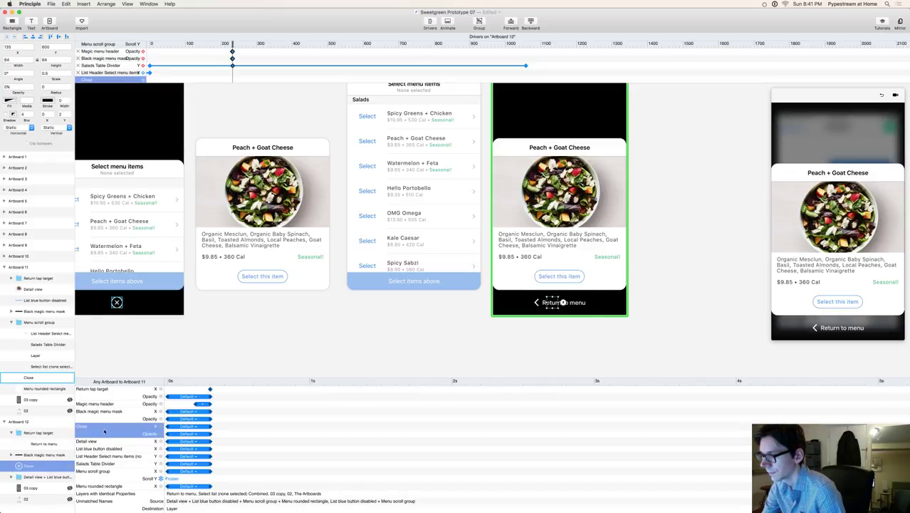
left_click(835, 329)
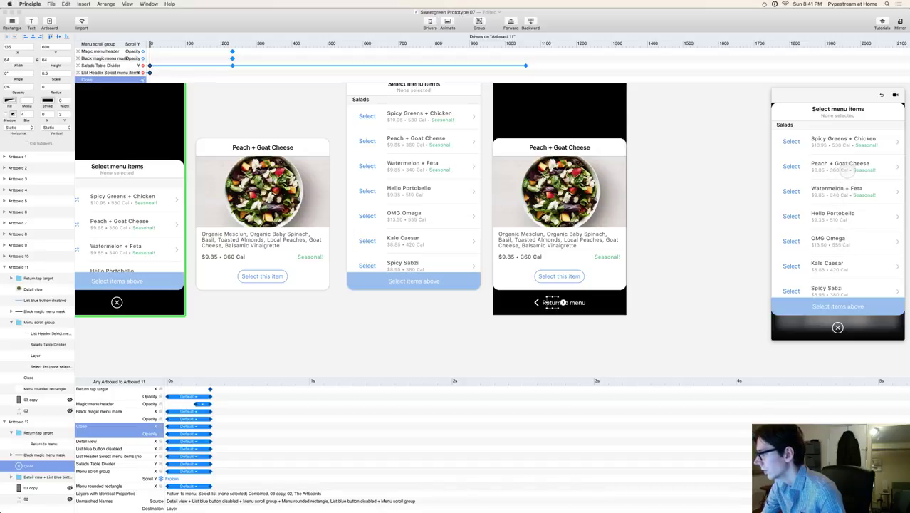
left_click(848, 166)
left_click(848, 327)
left_click(846, 171)
left_click(847, 325)
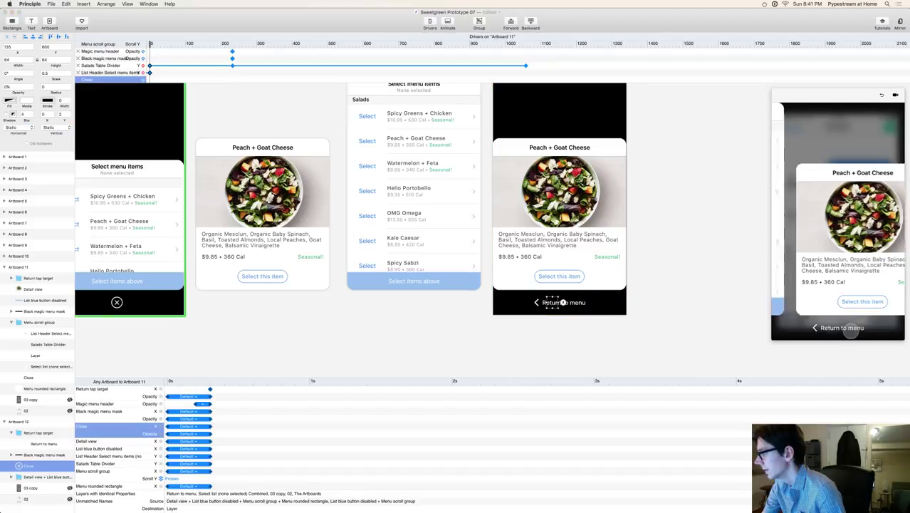
left_click(838, 171)
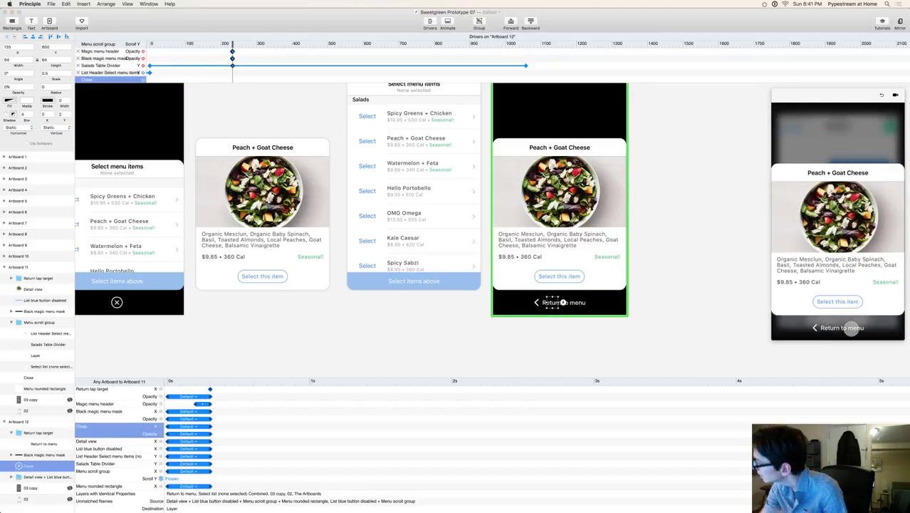
left_click(850, 327)
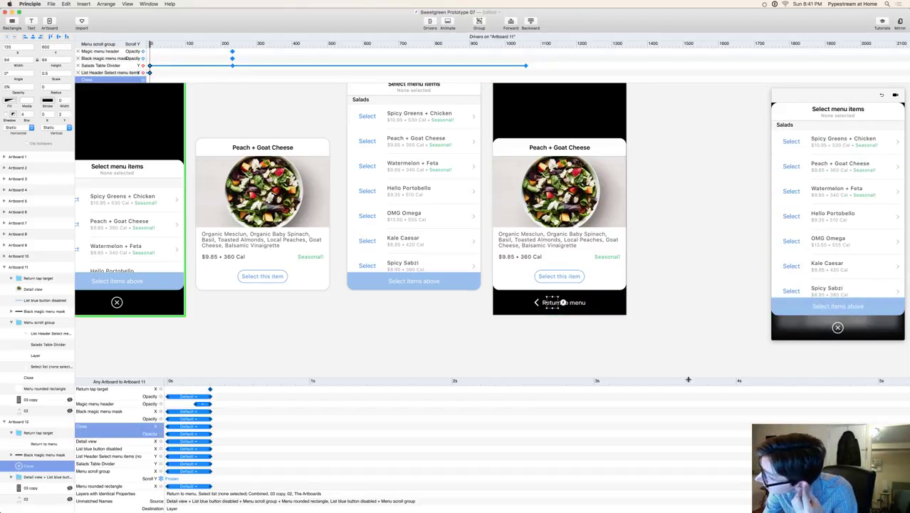
left_click(214, 389)
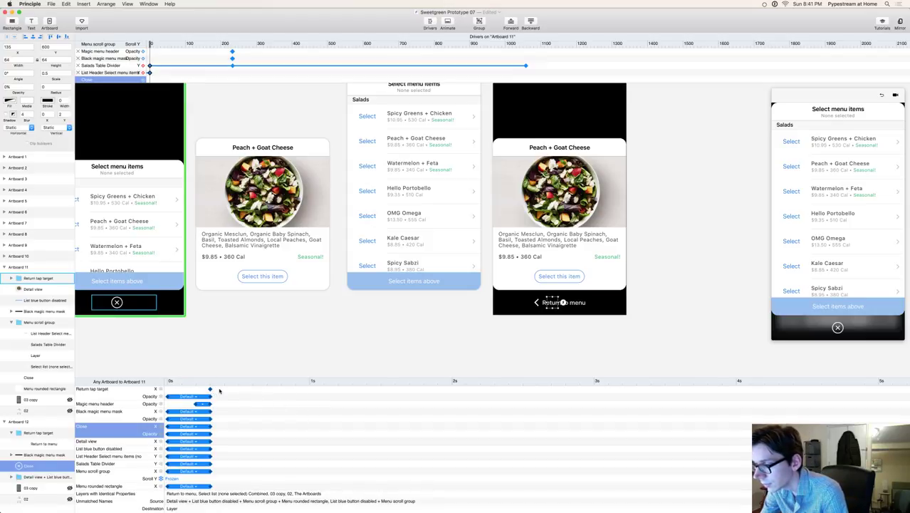
key("Delete")
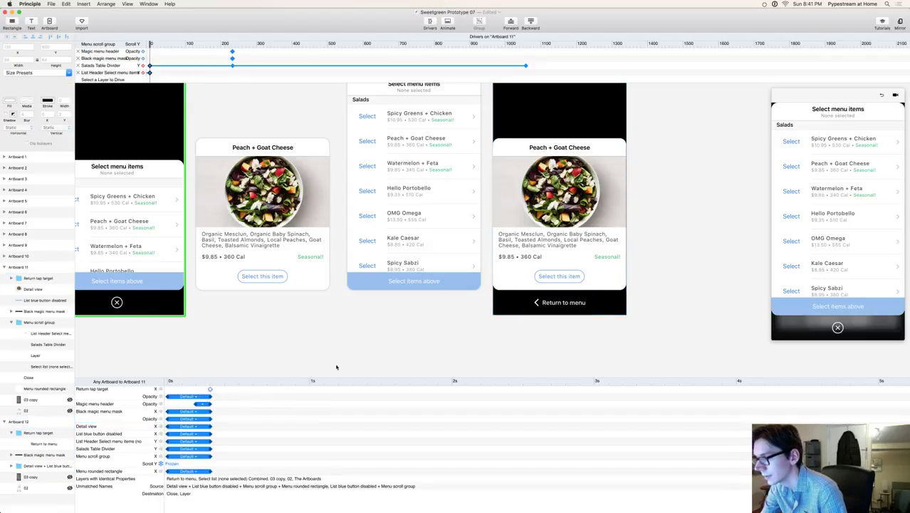
left_click(211, 389)
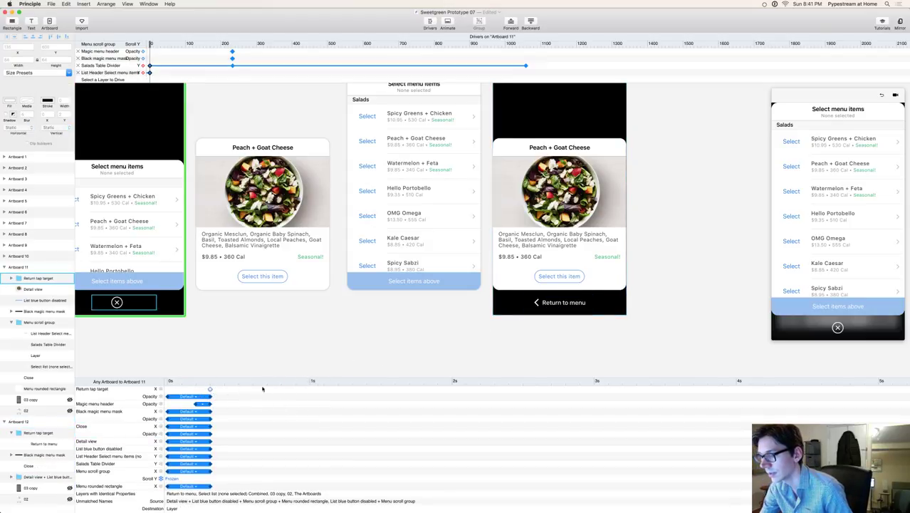
Step: Extend the Return tap target's X animation back to 0s in the transition to Artboard 11, matching its opacity fade
left_click(209, 391)
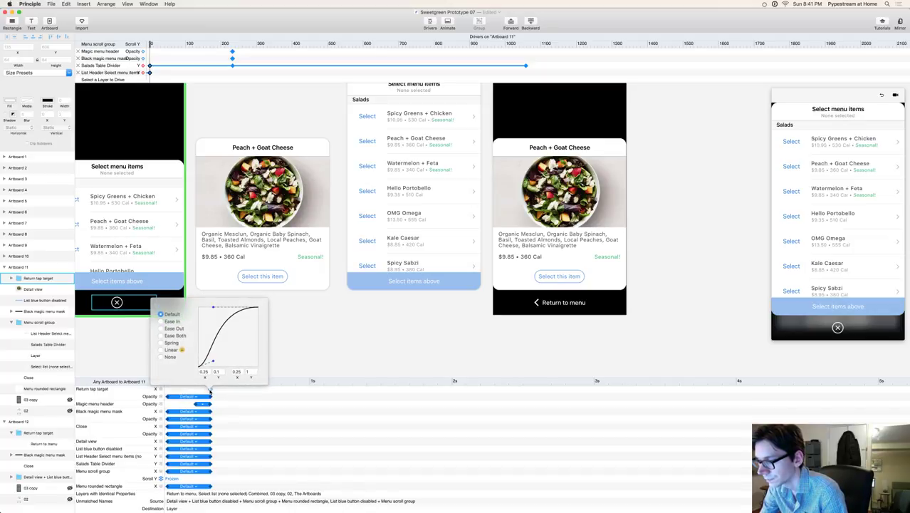
left_click(210, 390)
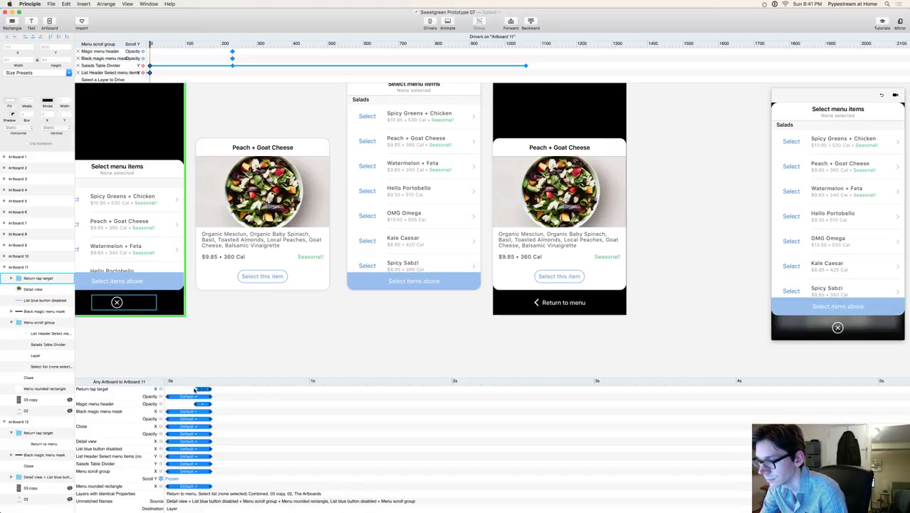
left_click(378, 341)
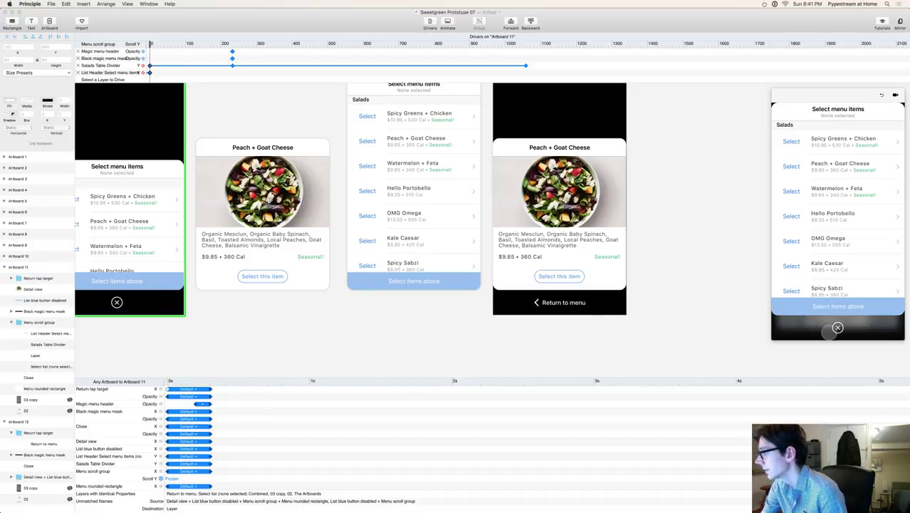
Step: Replay opening the item detail view and returning to the menu in the preview to check the Close and Return to menu crossfade
left_click(850, 165)
left_click(837, 328)
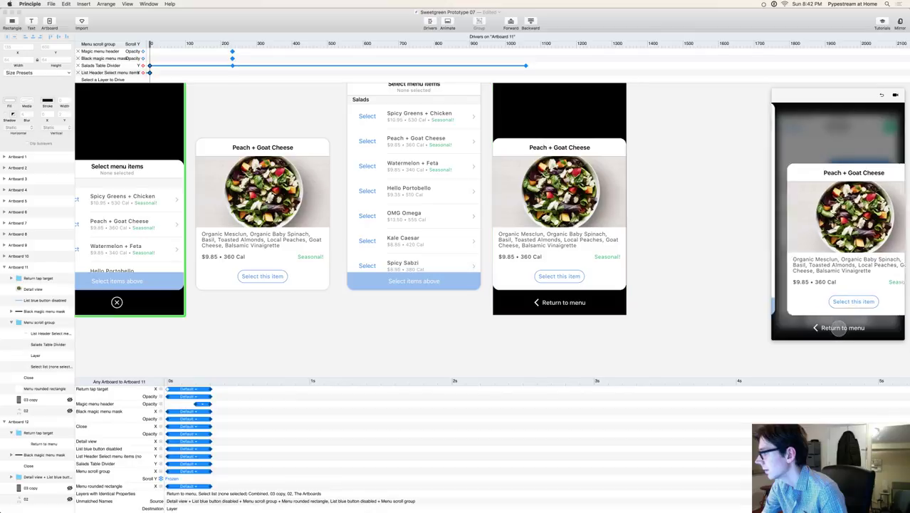
left_click(850, 169)
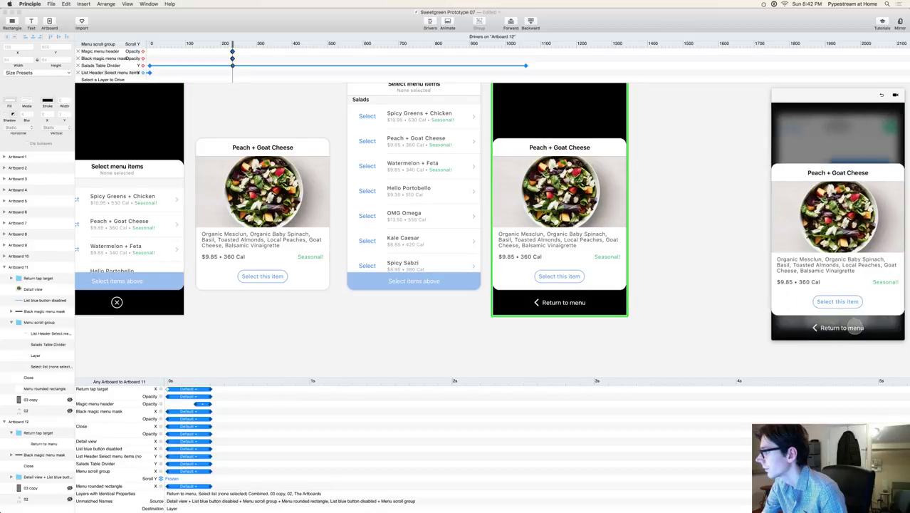
left_click(854, 324)
left_click(855, 169)
left_click(845, 324)
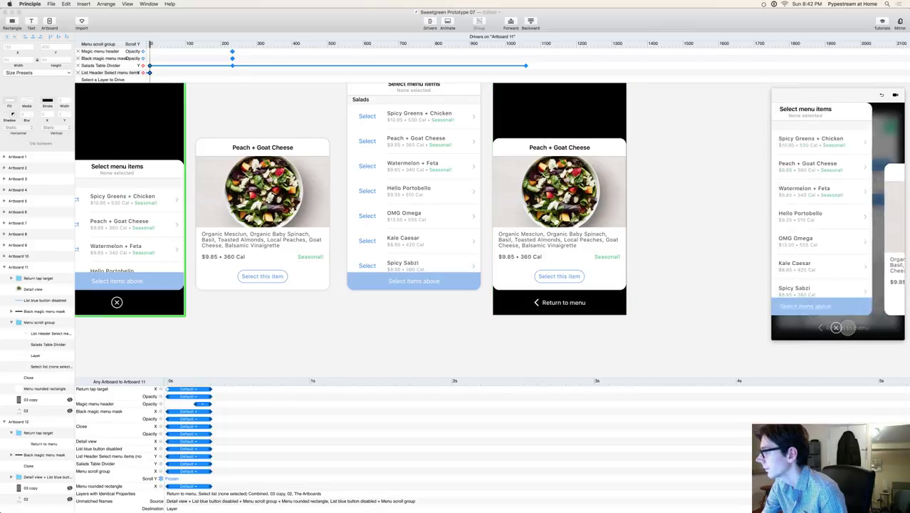
left_click(859, 176)
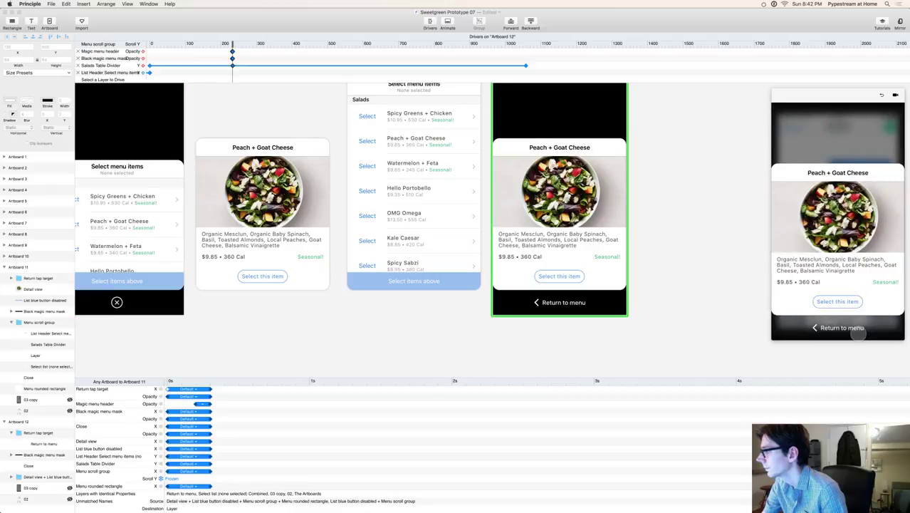
left_click(861, 327)
left_click(855, 171)
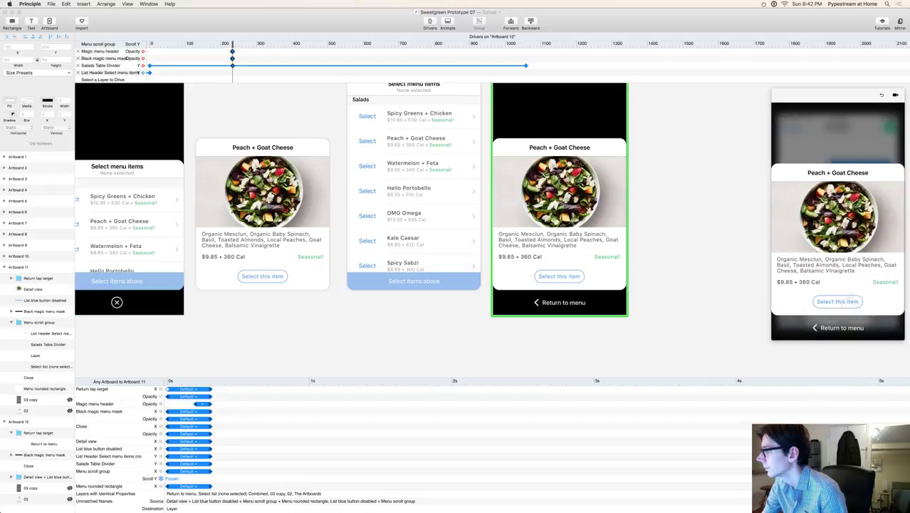
left_click(846, 327)
Step: Scroll the menu down in the preview and test opening and closing the Peach + Goat Cheese detail view from there
left_click_drag(847, 174, 849, 258)
left_click_drag(851, 182, 856, 229)
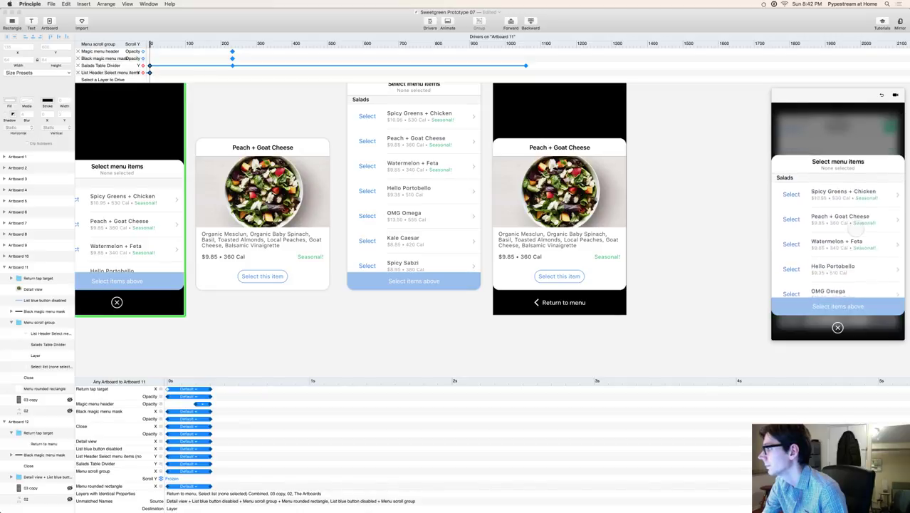
left_click(847, 246)
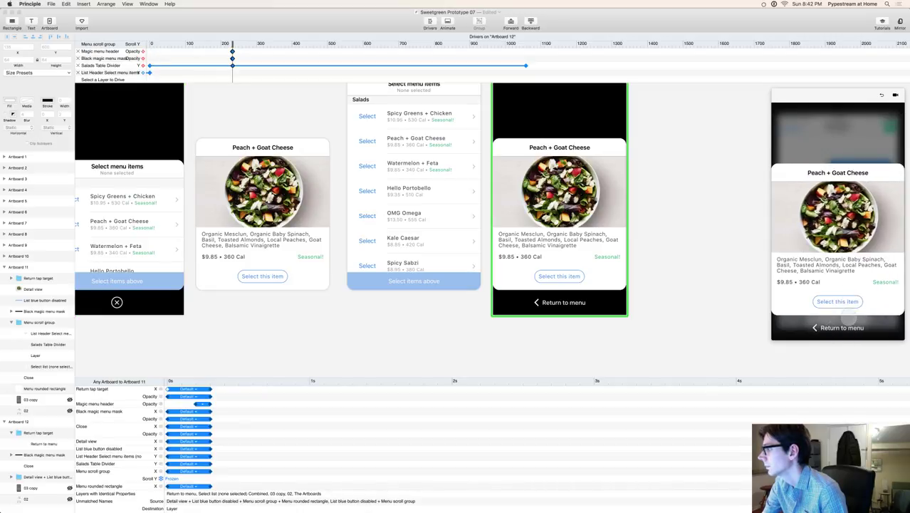
left_click(847, 327)
left_click(848, 252)
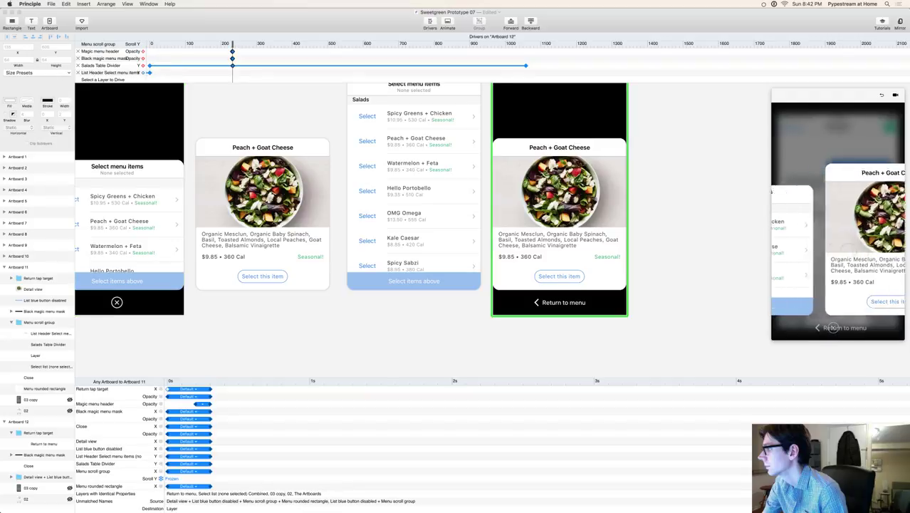
left_click(841, 327)
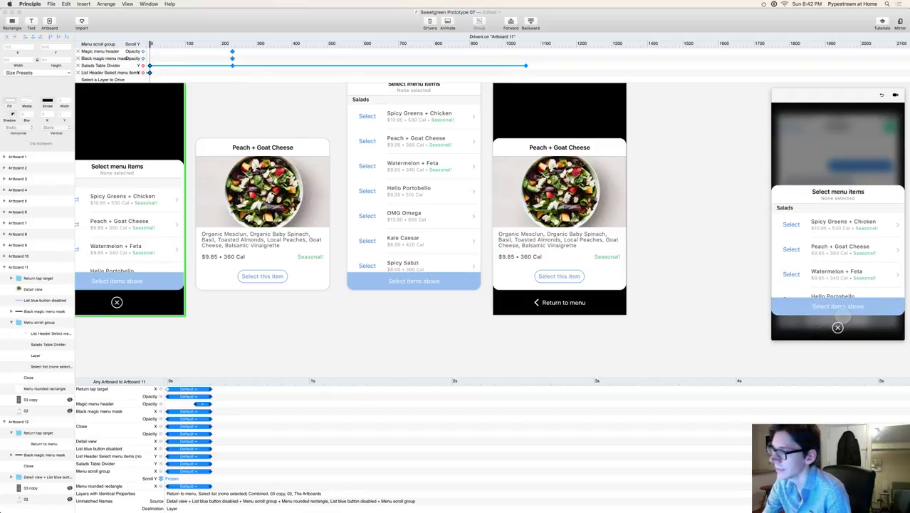
Step: Scroll the menu in the preview and repeatedly open the Peach + Goat Cheese detail view and return to the menu
left_click(855, 274)
left_click(848, 328)
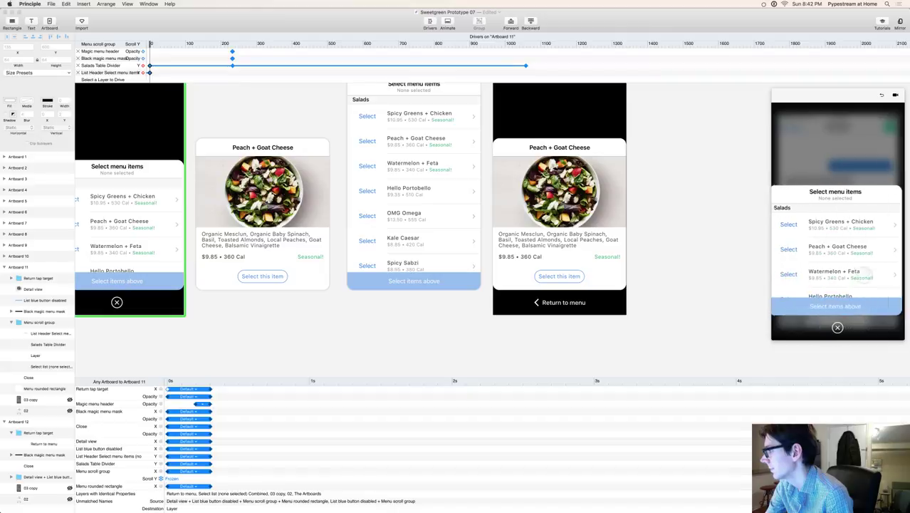
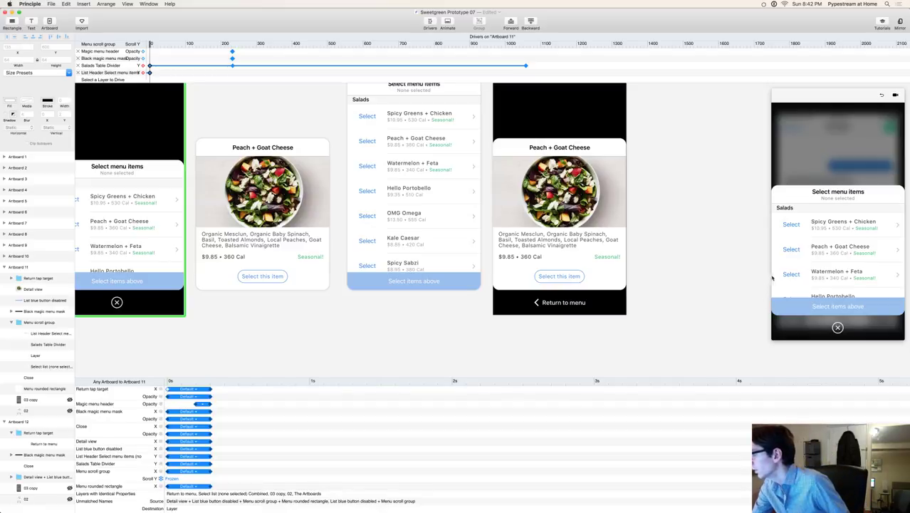
left_click_drag(795, 294, 874, 253)
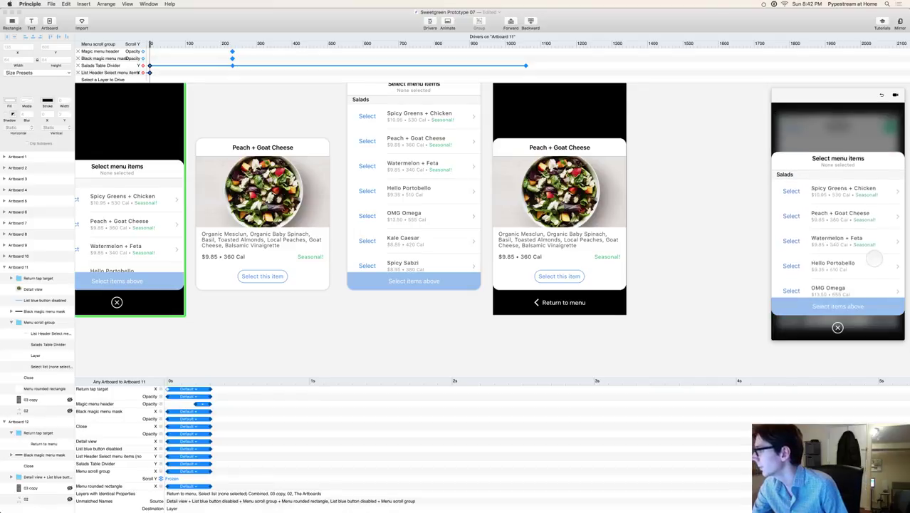
left_click(850, 250)
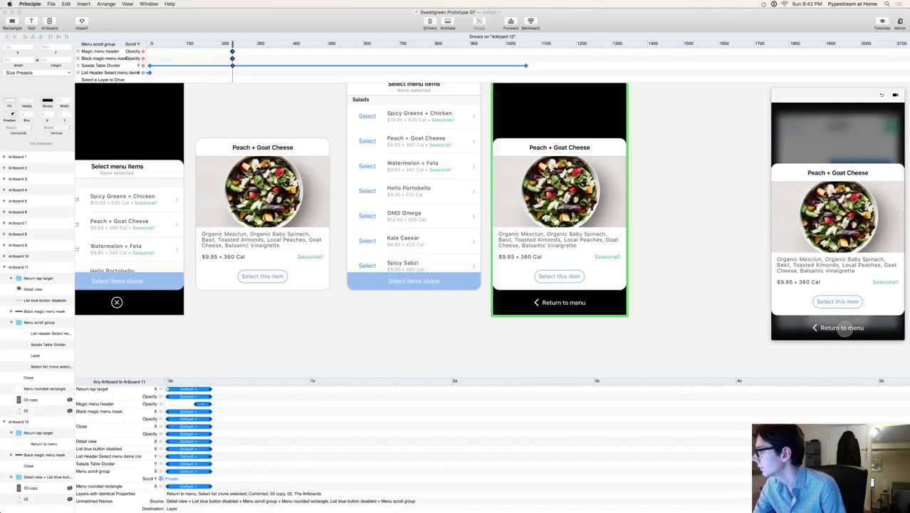
left_click(844, 328)
left_click(848, 246)
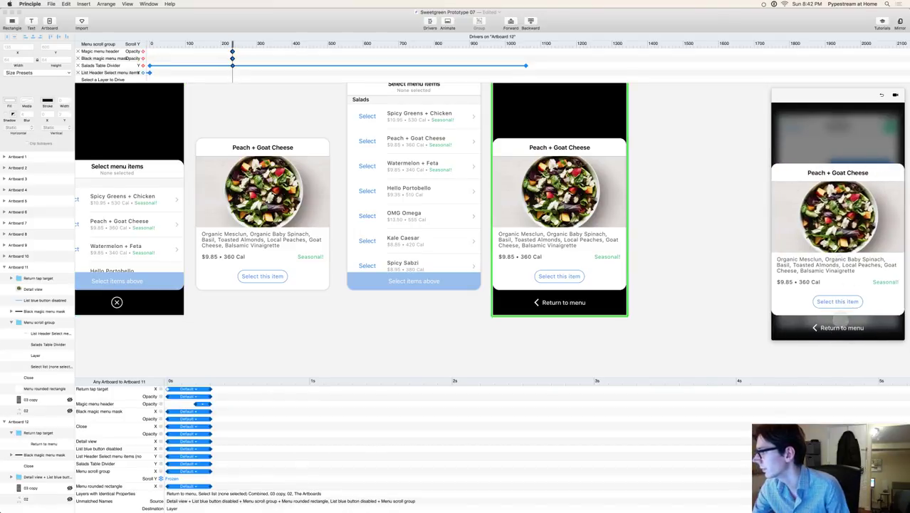
left_click(840, 327)
left_click(850, 243)
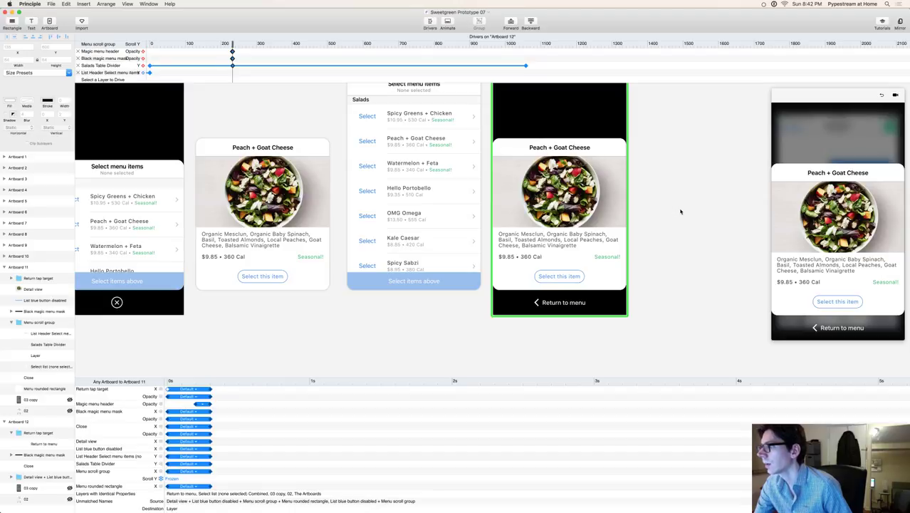
Step: Examine Artboard 12's detail view and the Return to menu and Layer tap transitions linking it with Artboard 11
scroll(681, 212, "right", 10)
left_click_drag(492, 214, 790, 199)
left_click_drag(668, 202, 516, 210)
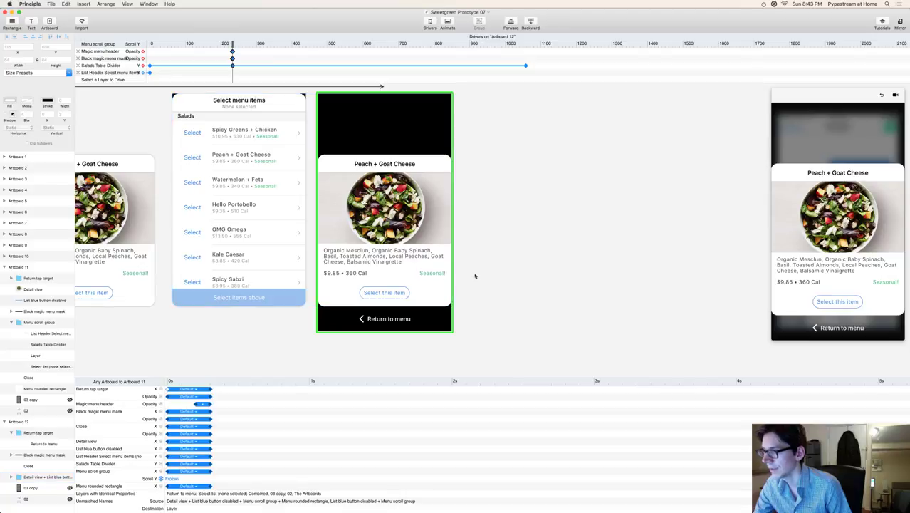
left_click(382, 293)
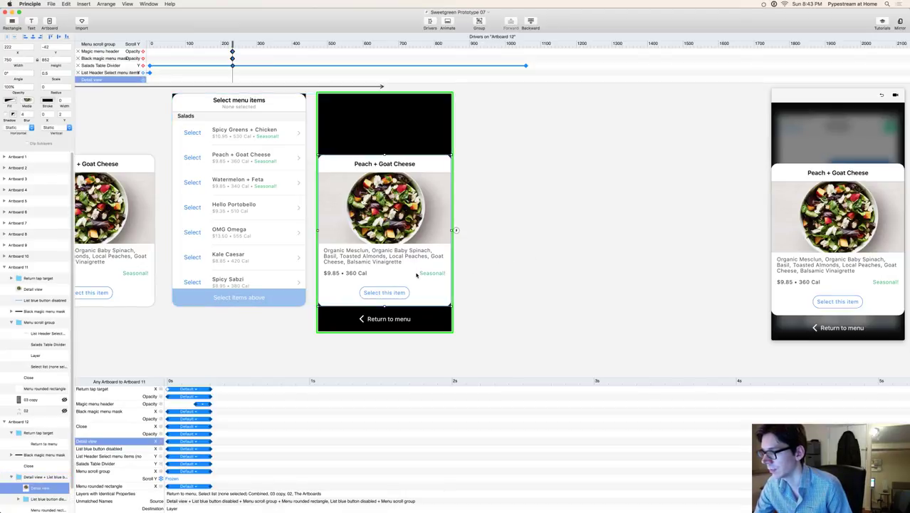
left_click(540, 272)
scroll(574, 212, "up", 5)
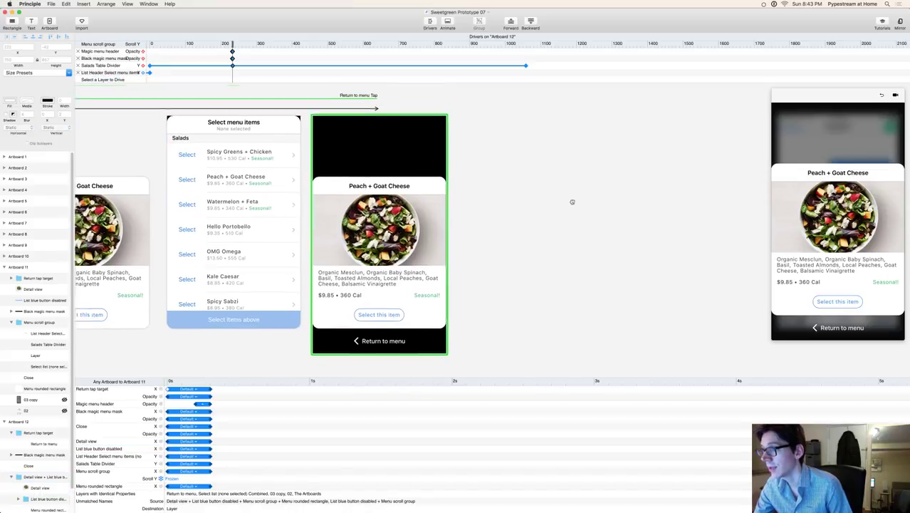
scroll(570, 216, "left", 5)
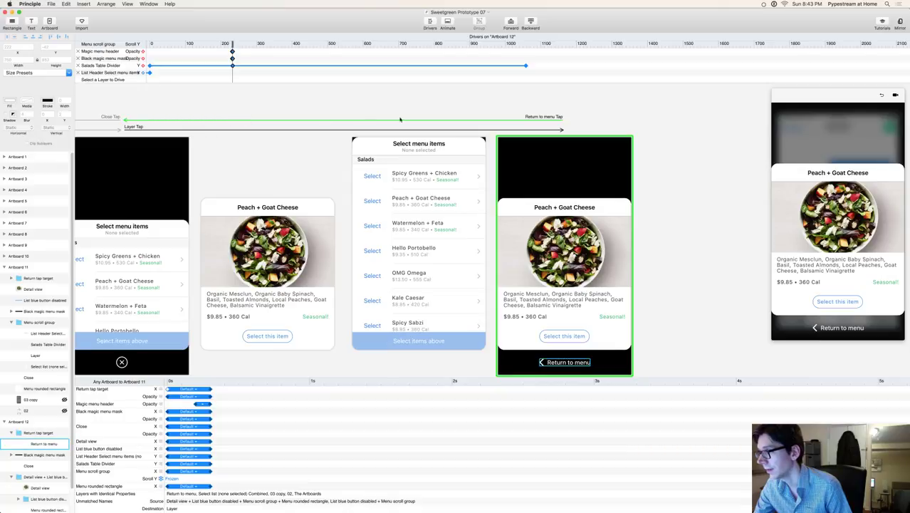
scroll(677, 298, "right", 5)
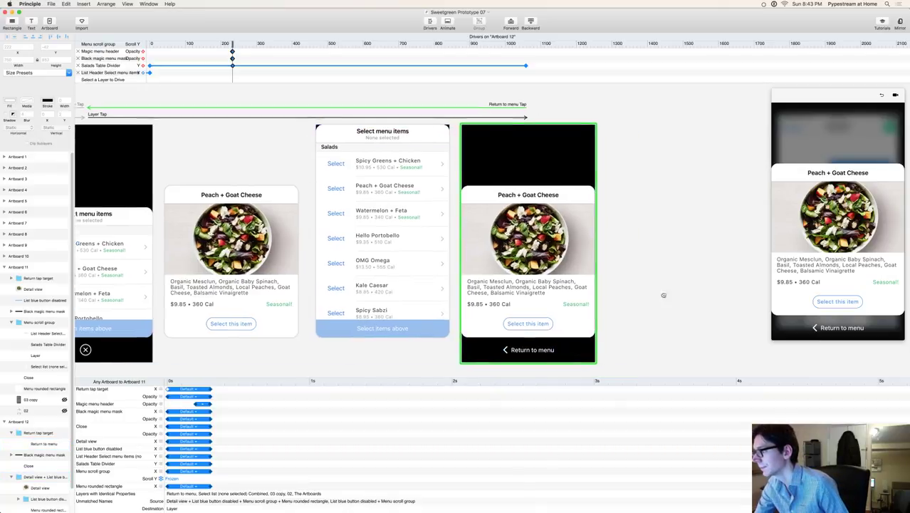
scroll(463, 196, "right", 2)
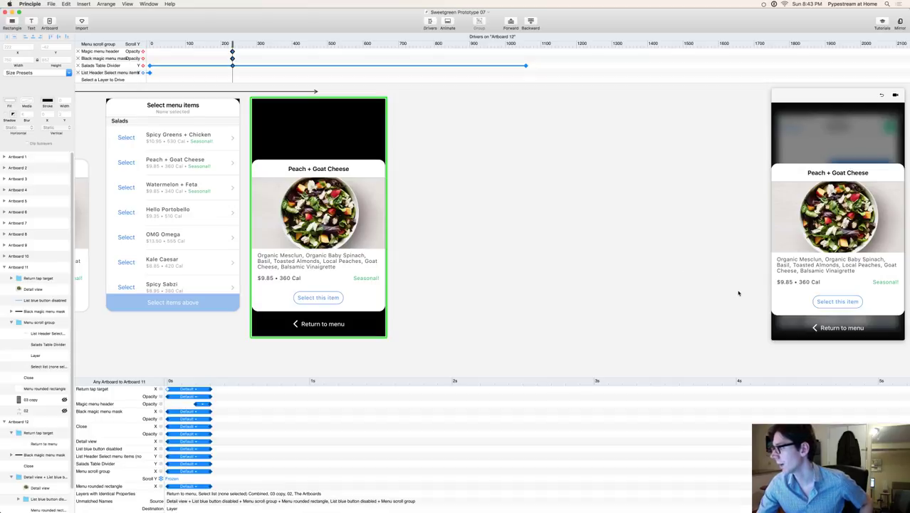
Step: Try the Select this item button and the Return to menu link in the preview
left_click(845, 301)
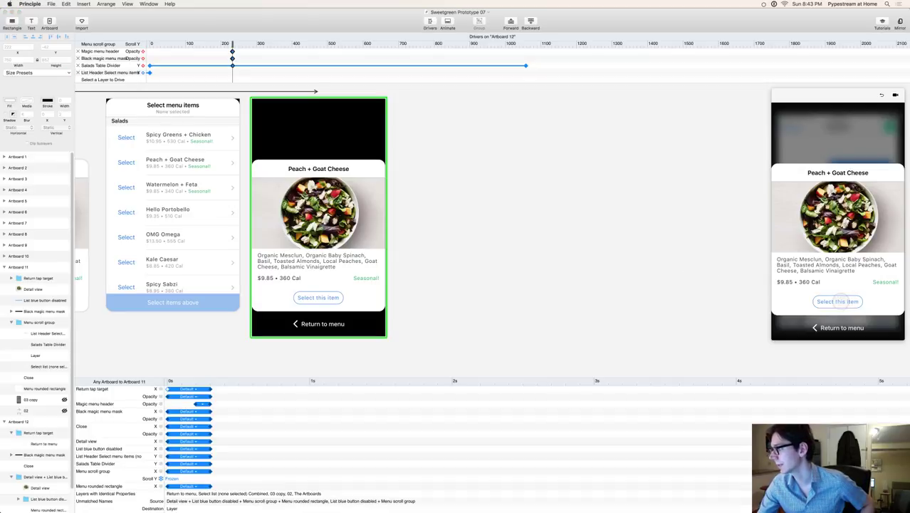
left_click(840, 328)
left_click(837, 325)
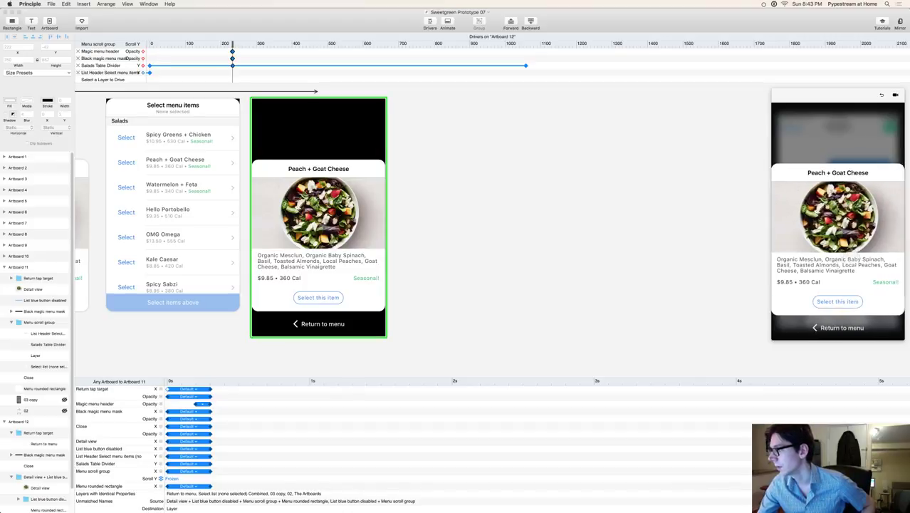
Step: Duplicate Artboard 12 to create a new artboard for the selected-item state
left_click(321, 131)
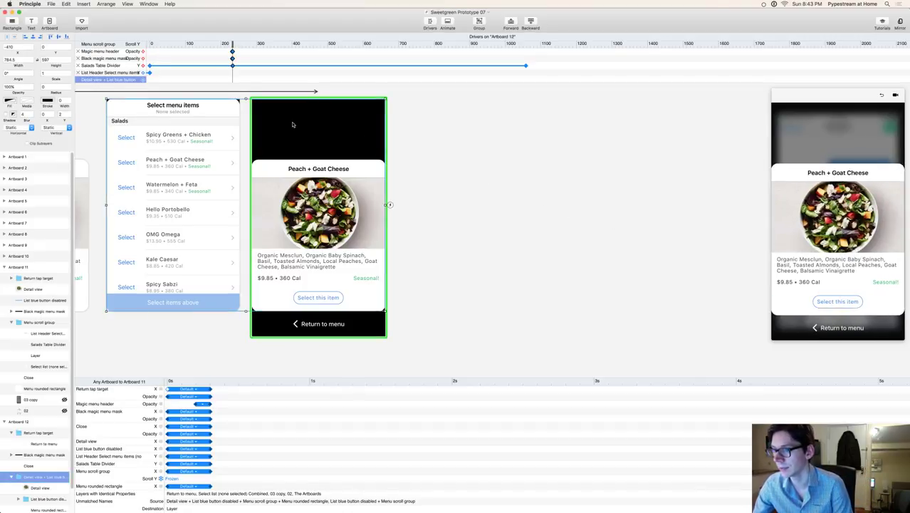
left_click(27, 422)
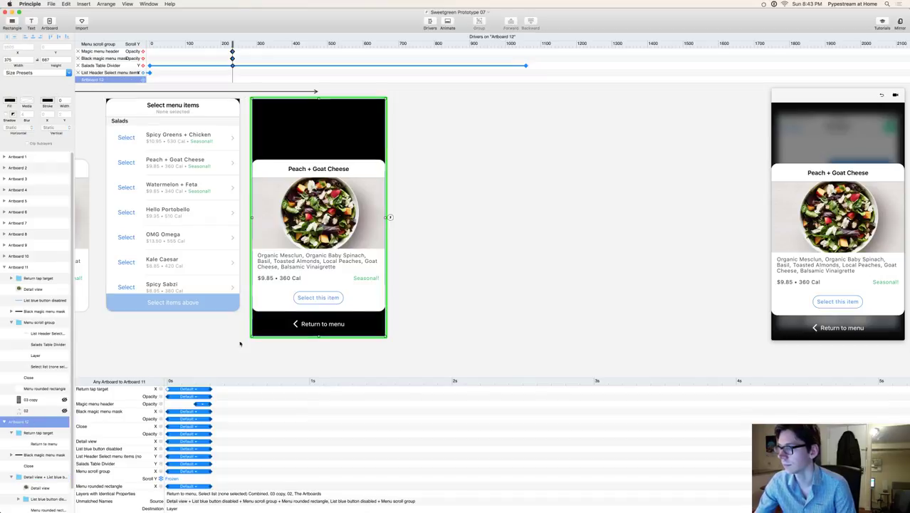
key("super+d")
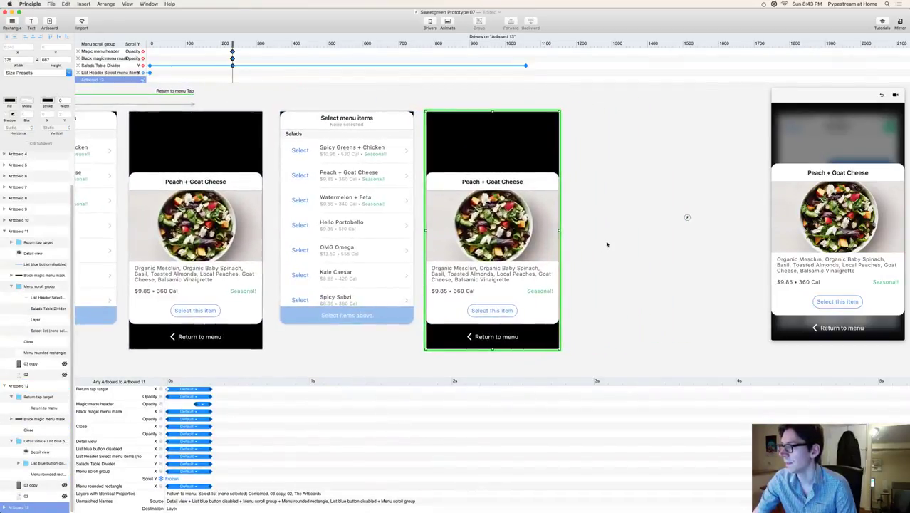
left_click(605, 207)
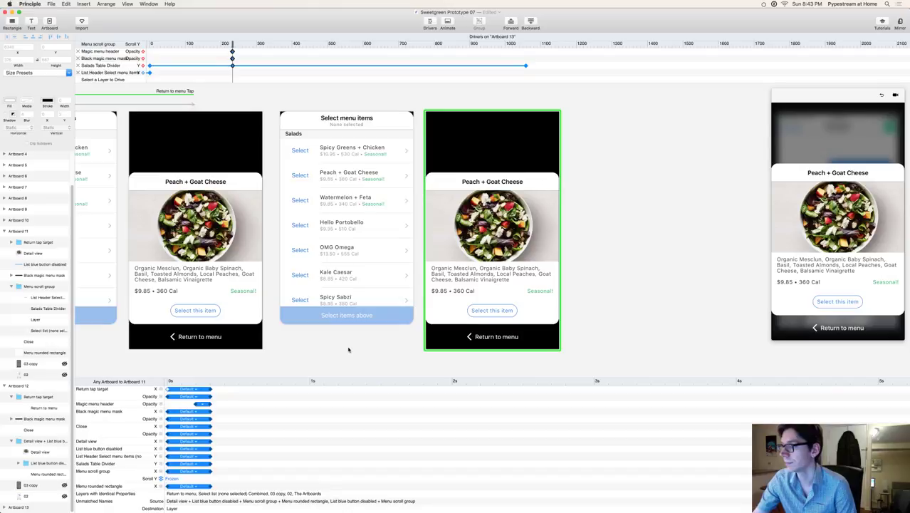
Step: Switch to Finder and place List item selected.png from the Exports folder over the Select this item button on Artboard 13
scroll(349, 350, "left", 5)
left_click(339, 307)
left_click(625, 297)
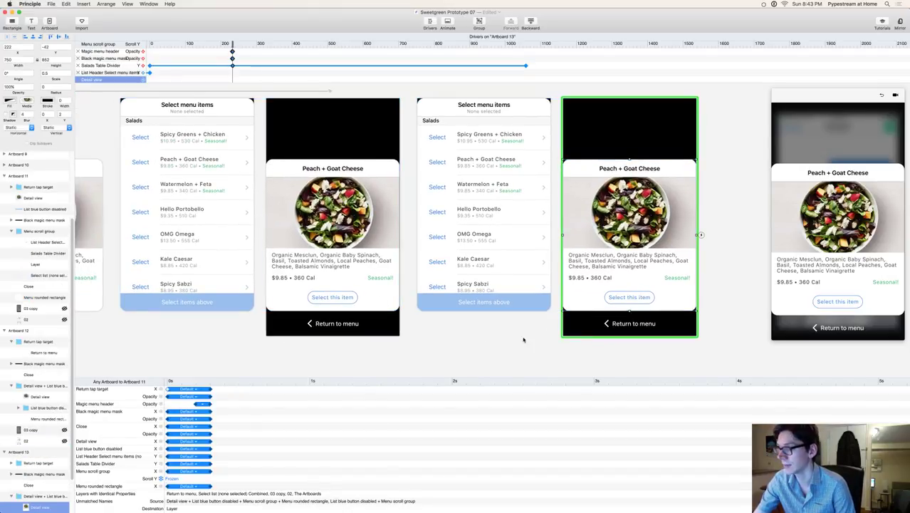
left_click(479, 350)
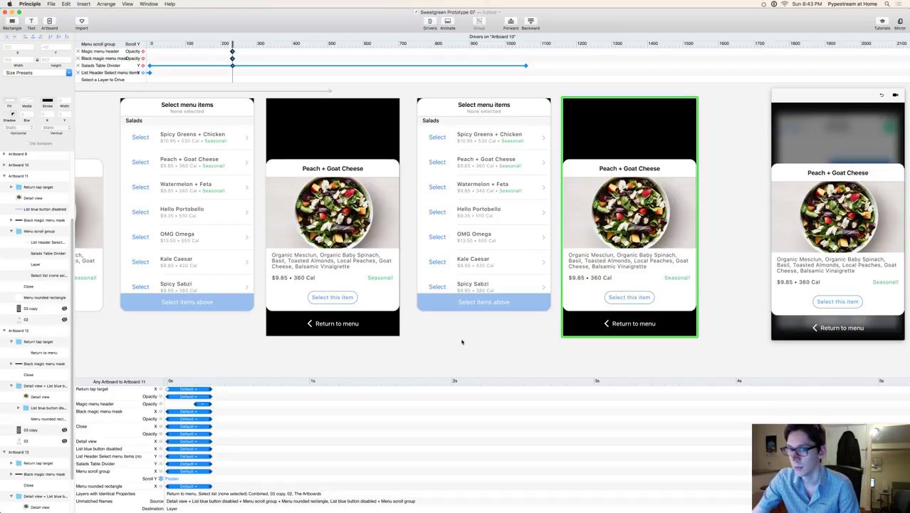
key("super+Tab")
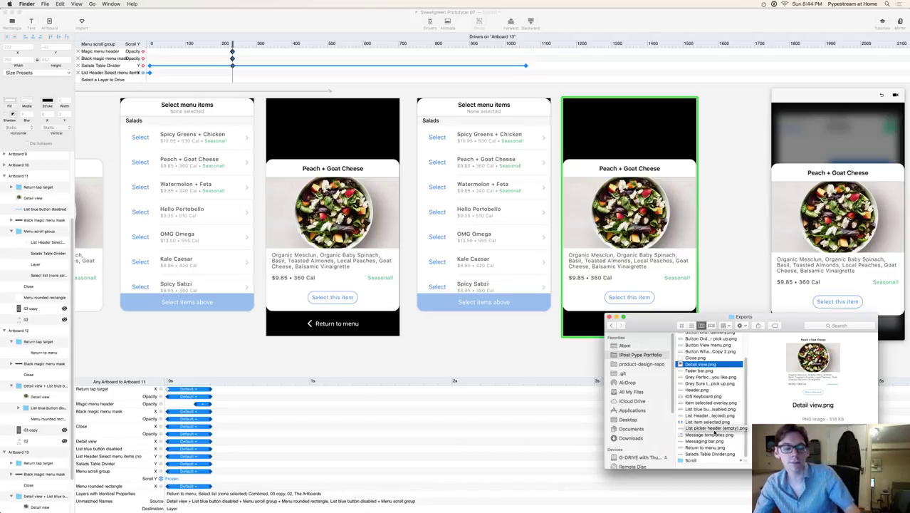
left_click(706, 424)
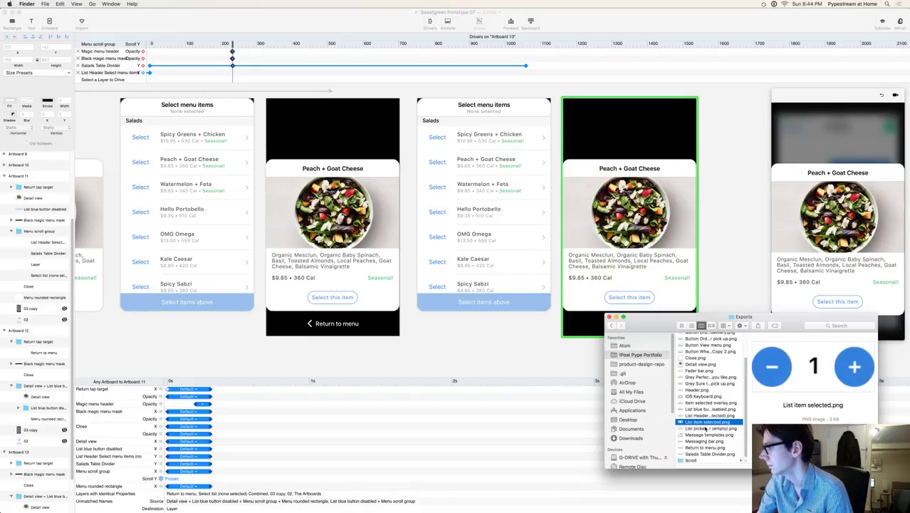
left_click_drag(710, 423, 637, 299)
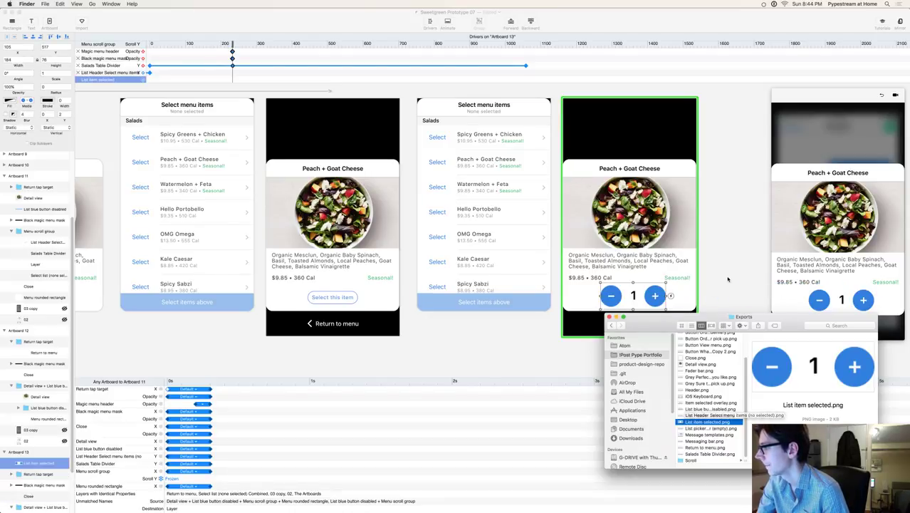
Step: Set the scale of the List item selected layer on Artboard 13 to 0.5
left_click(655, 296)
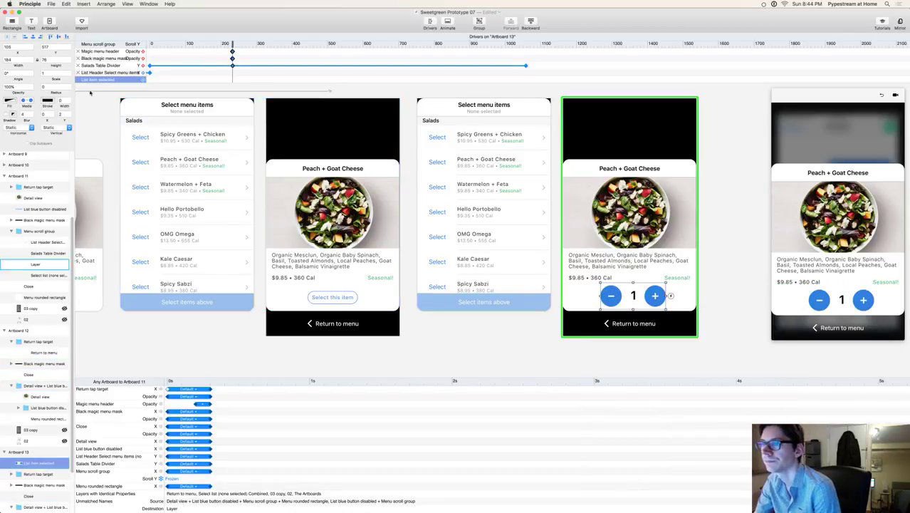
left_click(44, 72)
type("3")
key("Return")
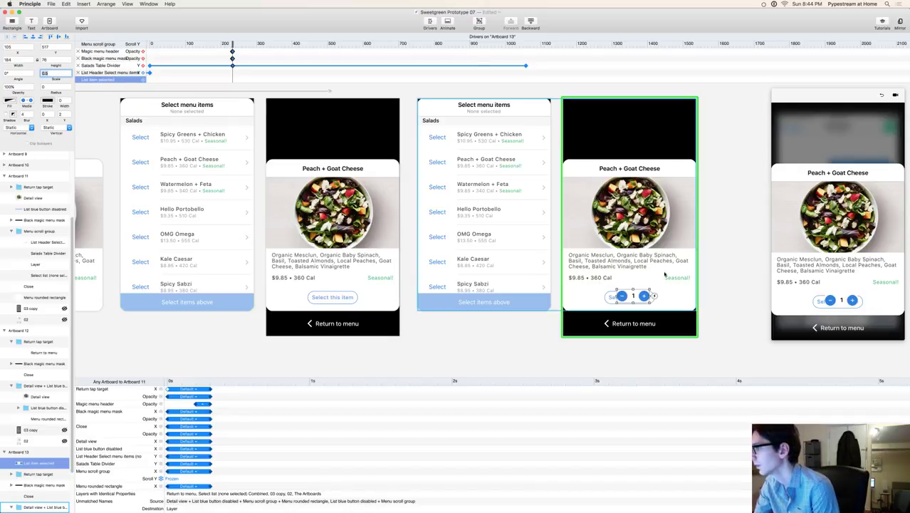
left_click(739, 235)
Step: Move the quantity stepper on Artboard 13 to about X 96, Y 521, centring it over the Select this item button
scroll(736, 237, "right", 3)
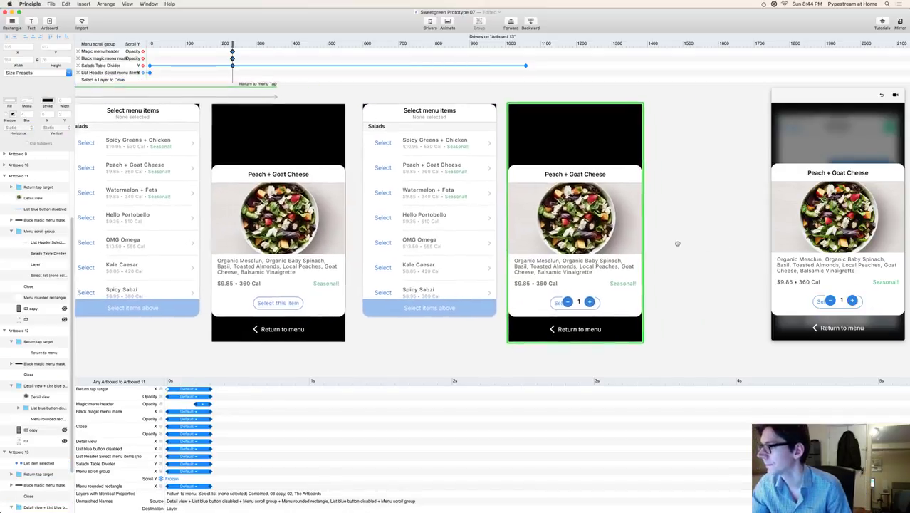
left_click(545, 291)
left_click_drag(548, 290, 544, 293)
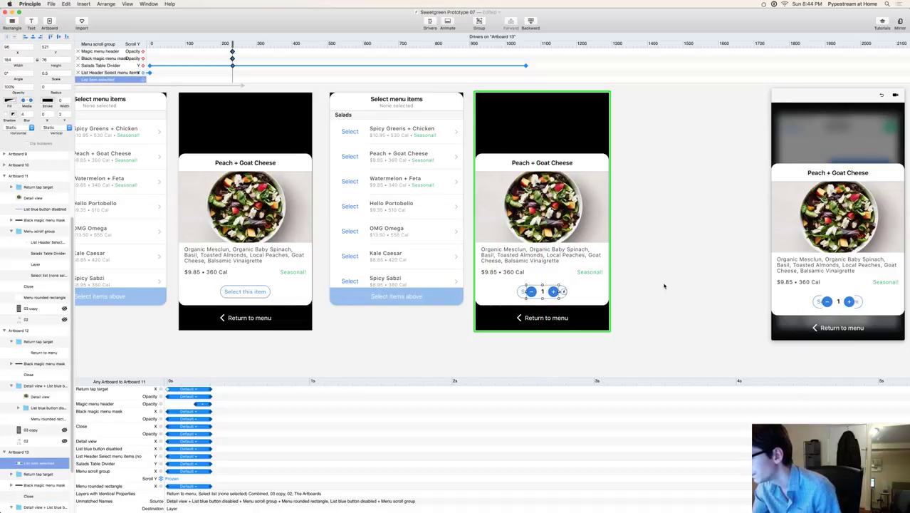
left_click(661, 284)
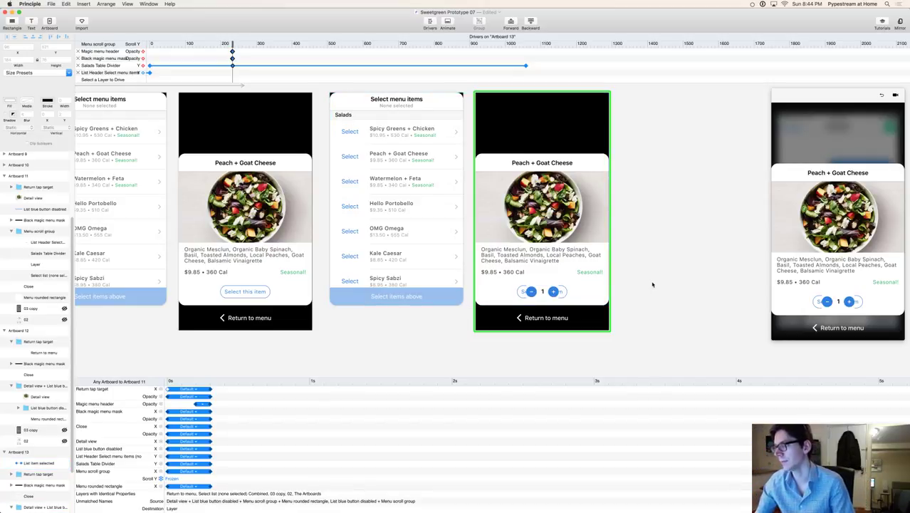
Step: Switch to Sketch and select the quantity stepper group on artboard 05 to check which layer it uses
key("super+Tab")
key("super+Tab")
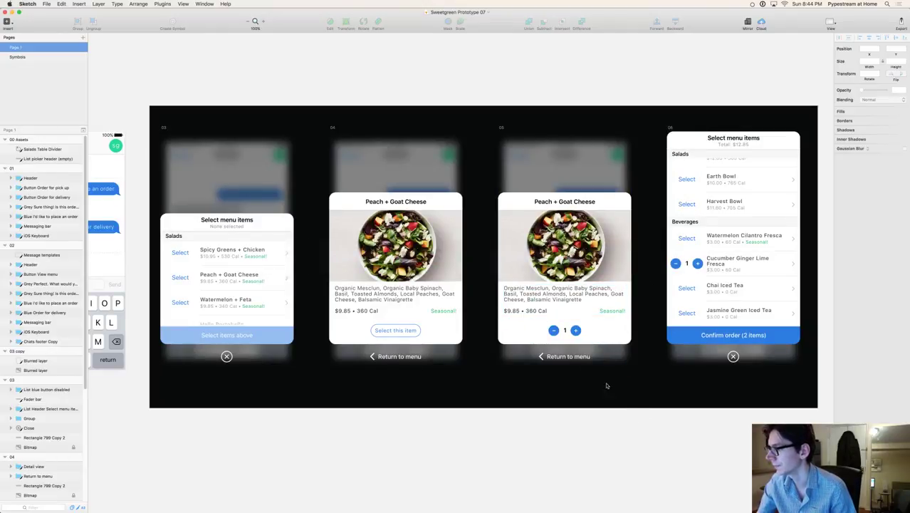
left_click(595, 333)
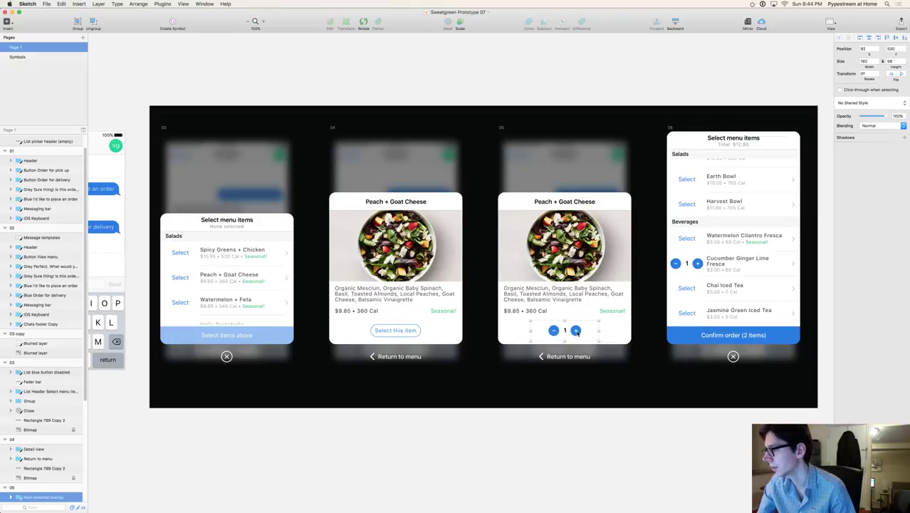
Step: Switch to Finder, place Item selected overlay.png from the Exports folder on Artboard 13 in Principle and set its scale to 0.5
key("super+Tab")
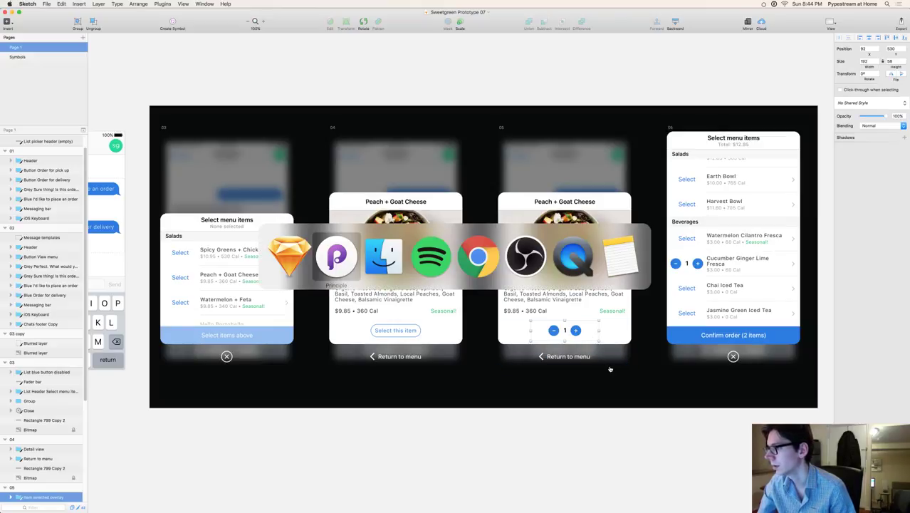
key("super+Tab")
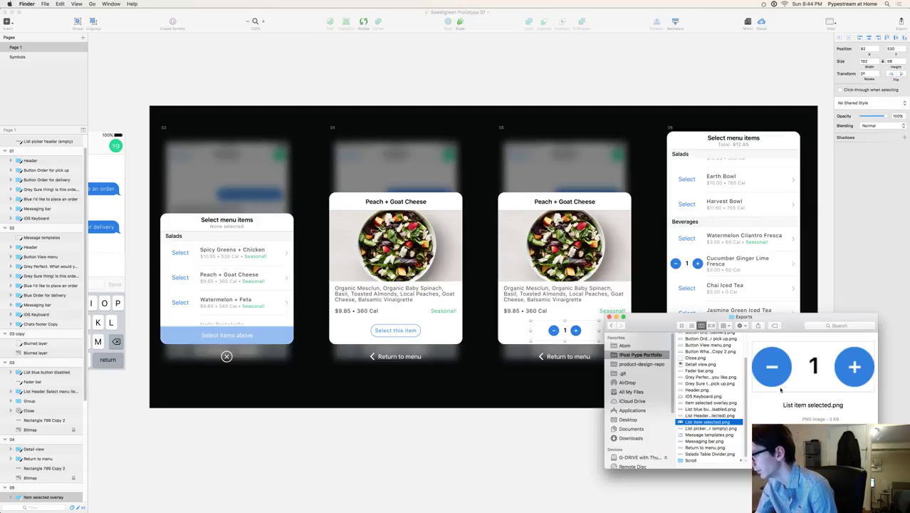
left_click(708, 404)
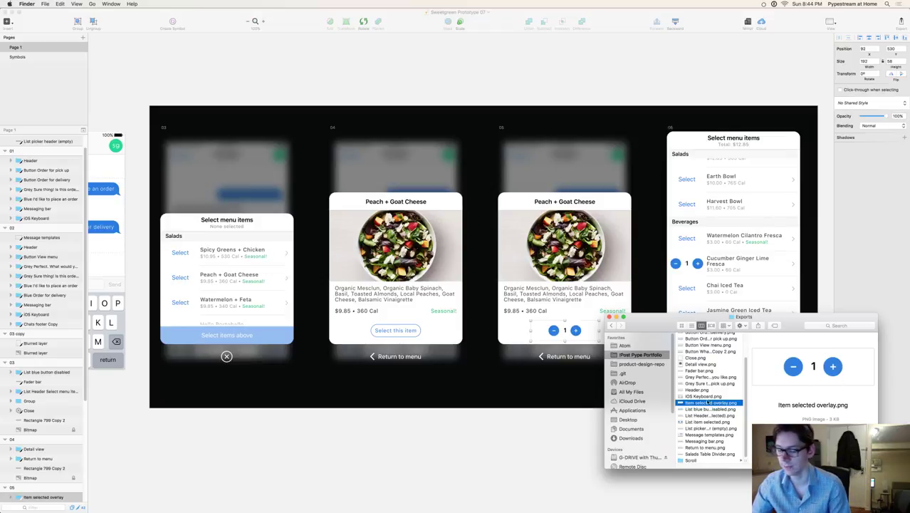
key("super+Tab")
key("super+Tab")
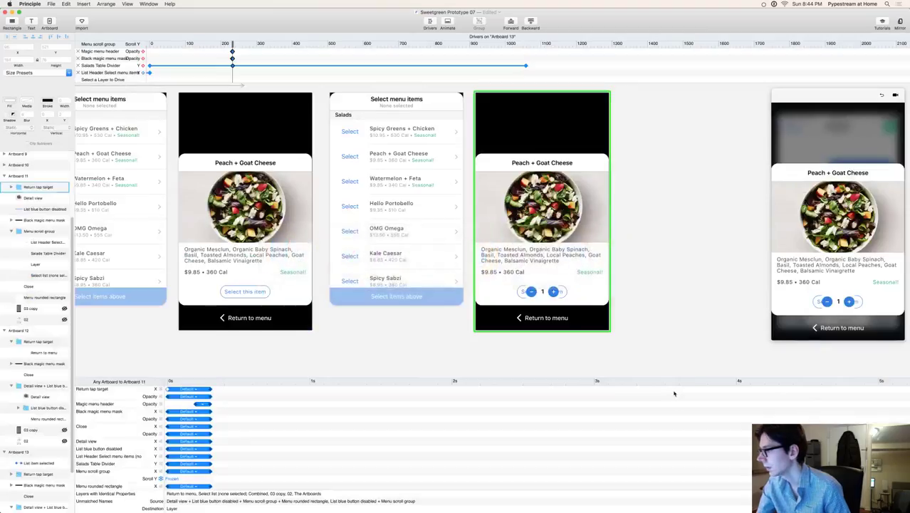
key("super+Tab")
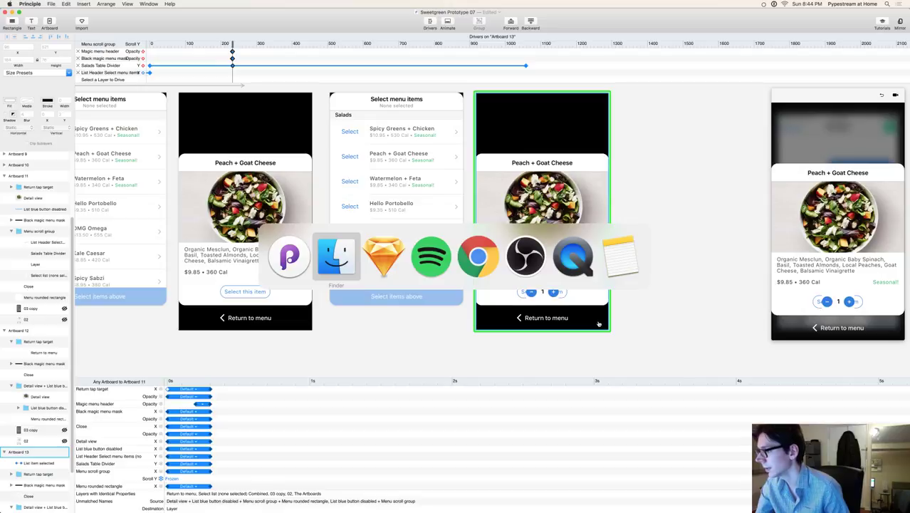
left_click_drag(799, 382, 545, 291)
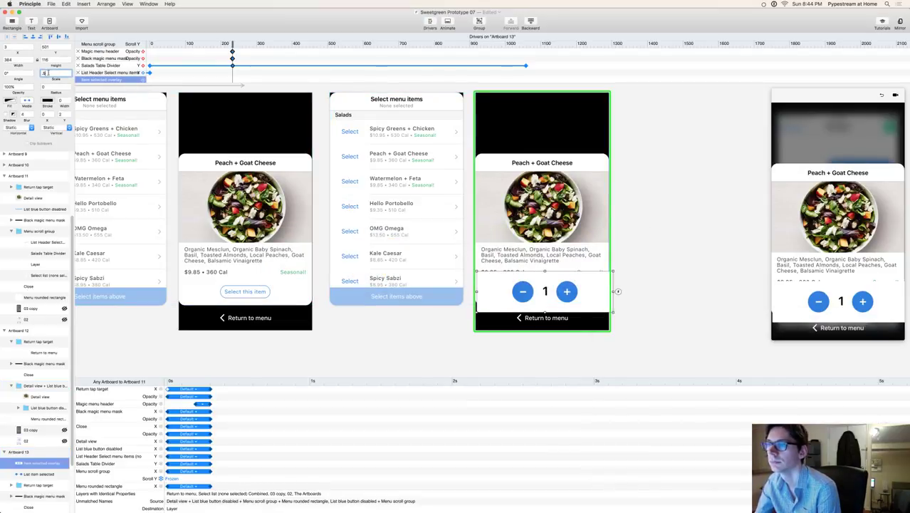
Step: Lower the overlay's opacity to 40% and align it over the Select this item button at X -4, Y 501
left_click_drag(559, 294, 554, 292)
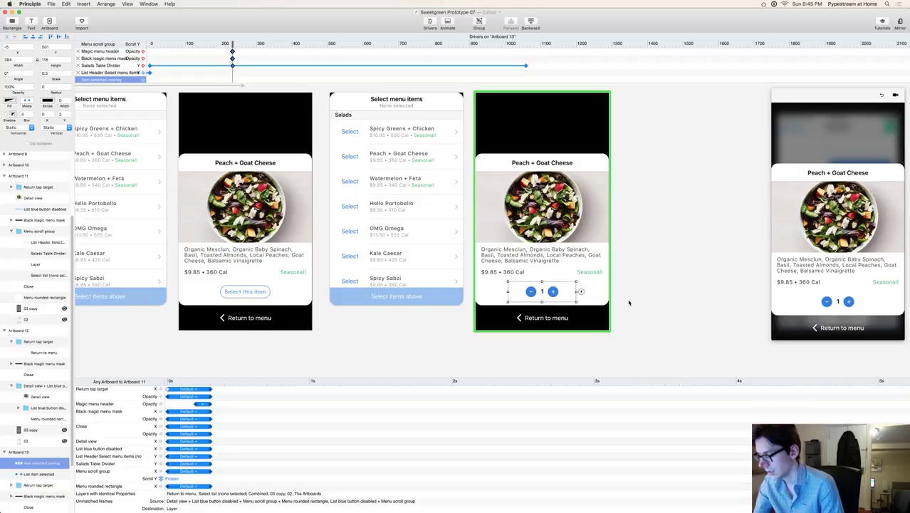
key("8")
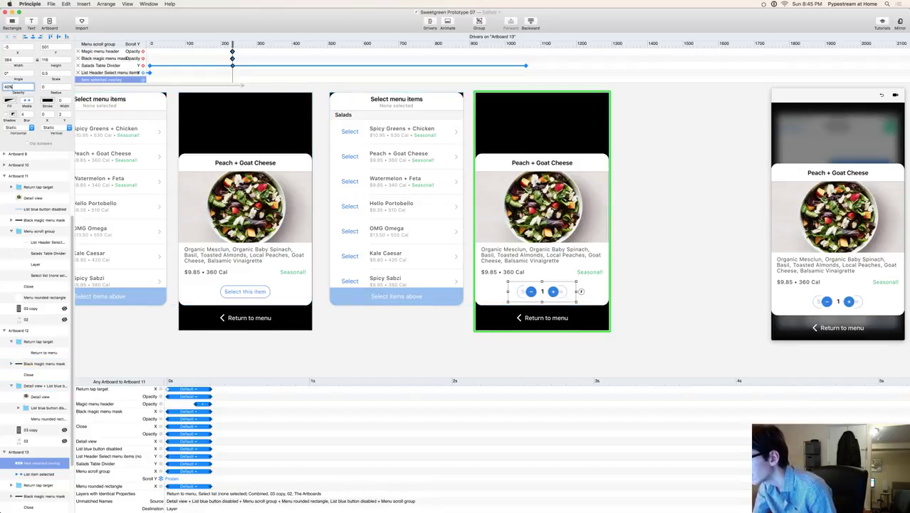
key("4")
scroll(671, 225, "up", 10)
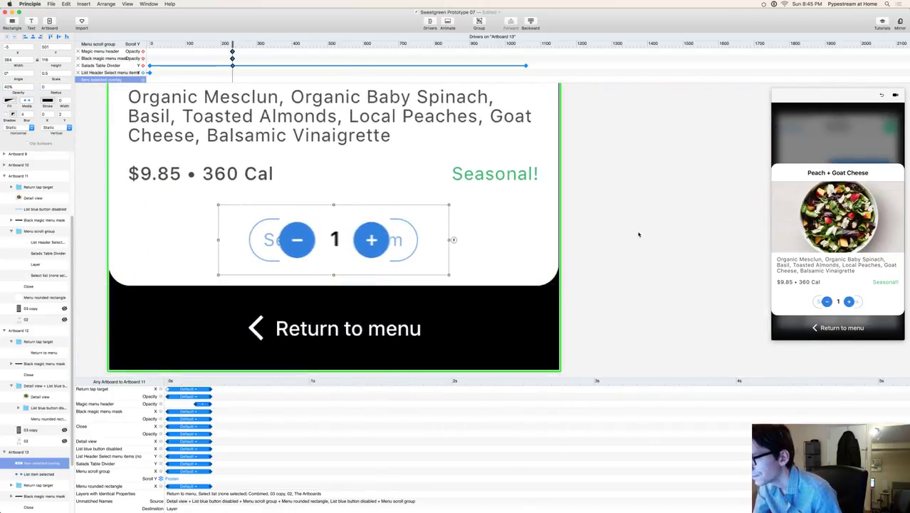
key("Right")
key("Right")
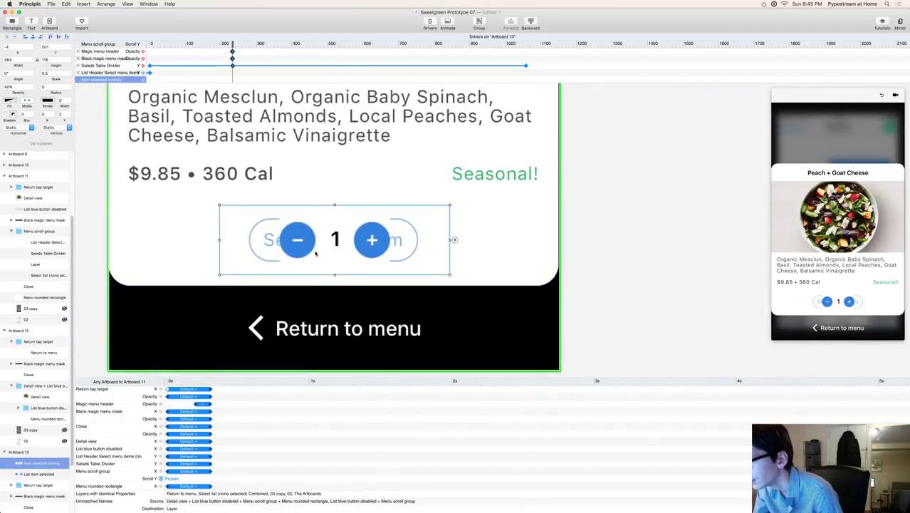
key("Right")
key("Right")
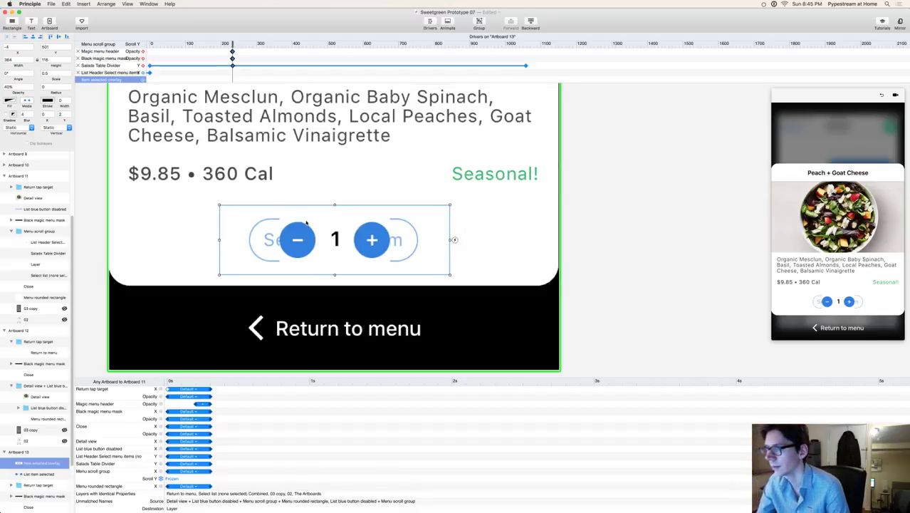
Step: Return the item selected overlay on Artboard 13 to full opacity
left_click(16, 87)
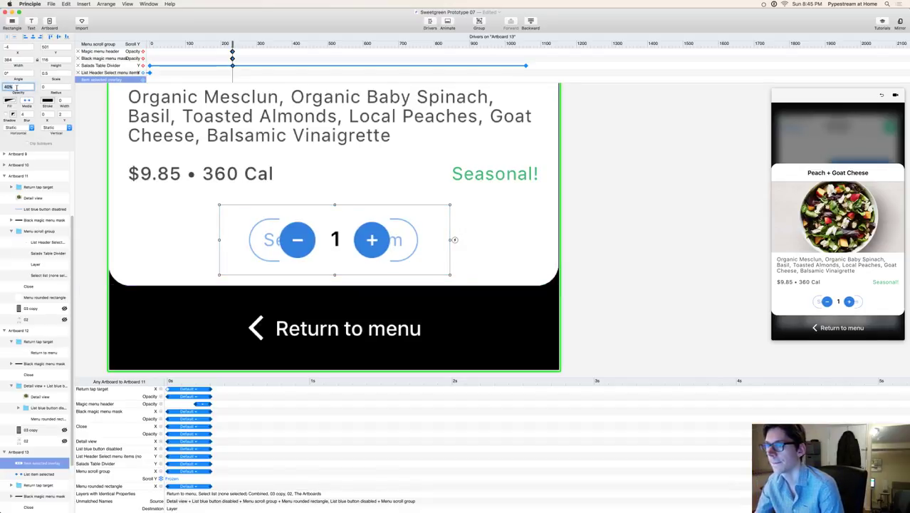
key("Return")
left_click(633, 234)
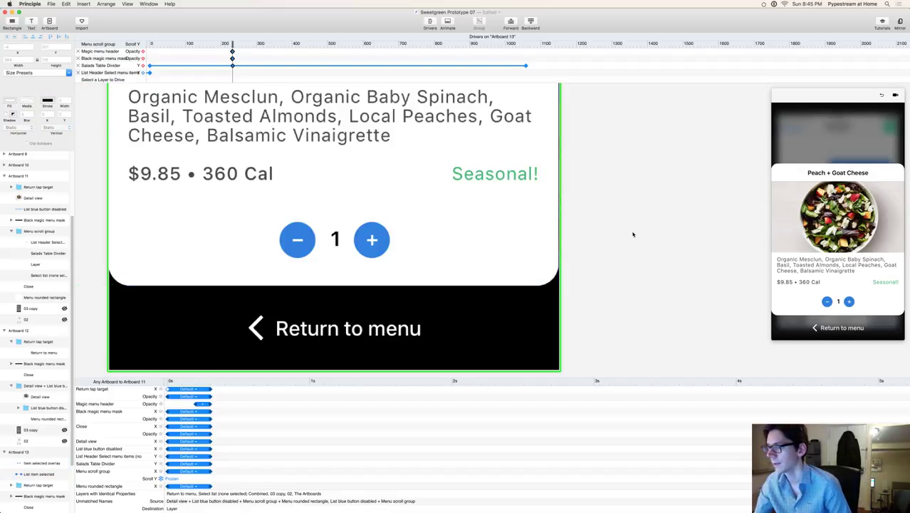
scroll(633, 234, "down", 5)
scroll(604, 254, "up", 2)
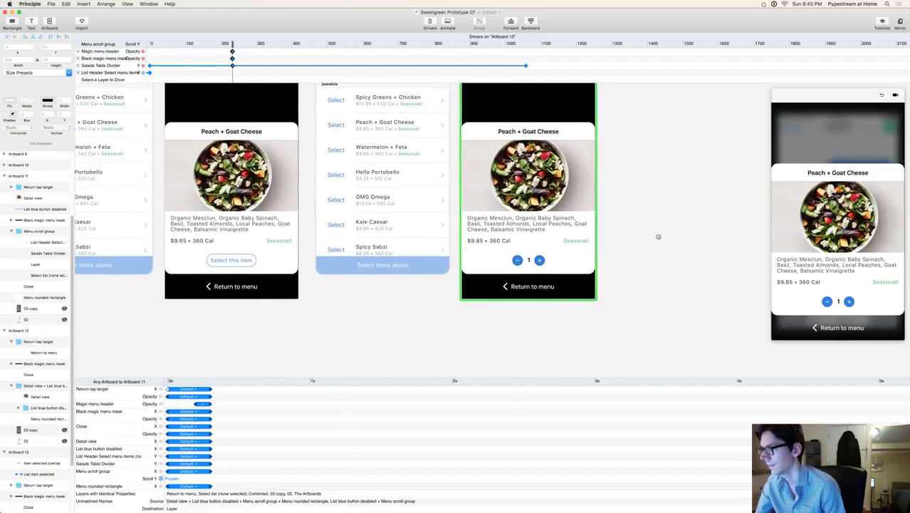
Step: Delete the superseded List item selected layer from Artboard 13, keeping only the overlay version of the stepper
scroll(678, 259, "up", 1)
left_click(241, 303)
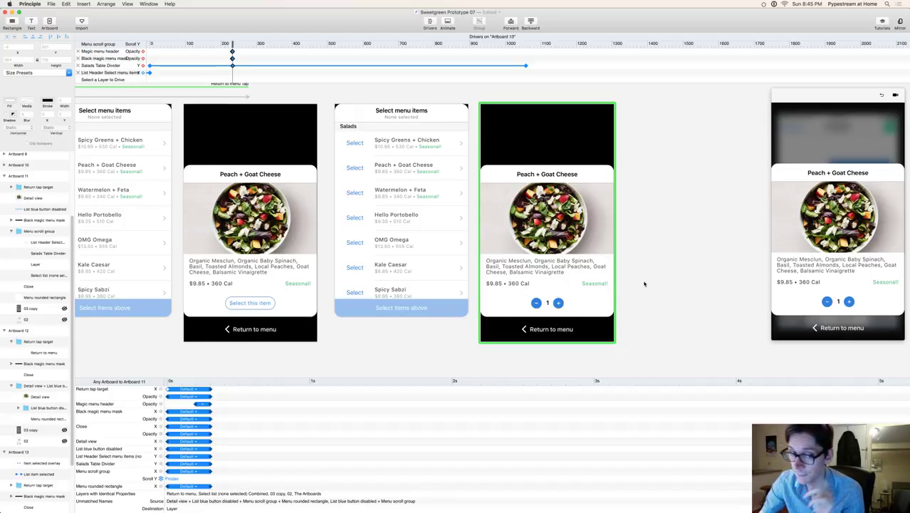
left_click(547, 305)
left_click_drag(547, 314, 547, 300)
key("shift+Down")
left_click(638, 299)
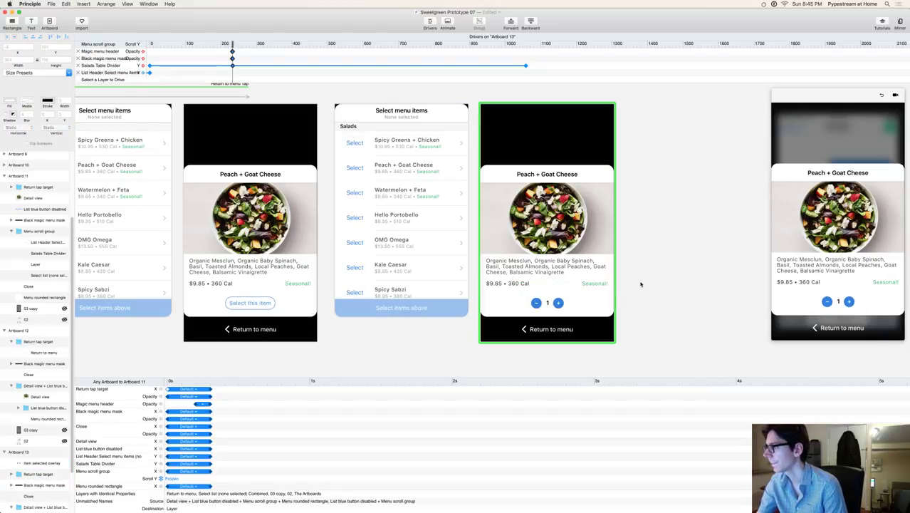
Step: Draw a rectangle about 155 by 56 over the Select this item button on Artboard 12 as its tap target
left_click(221, 168)
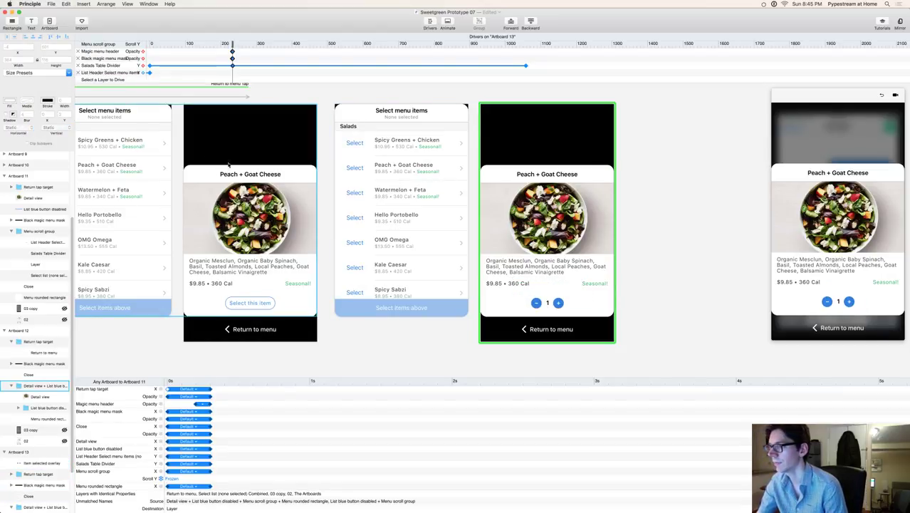
left_click(242, 307)
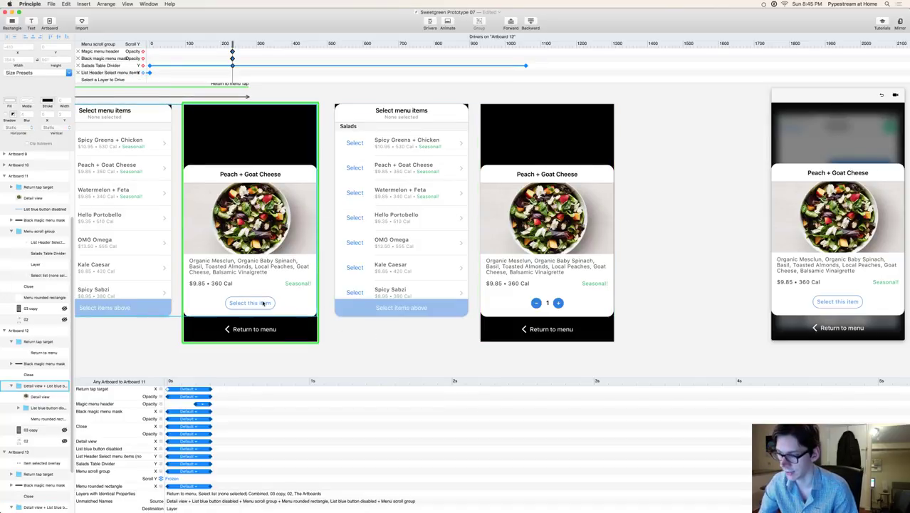
key("r")
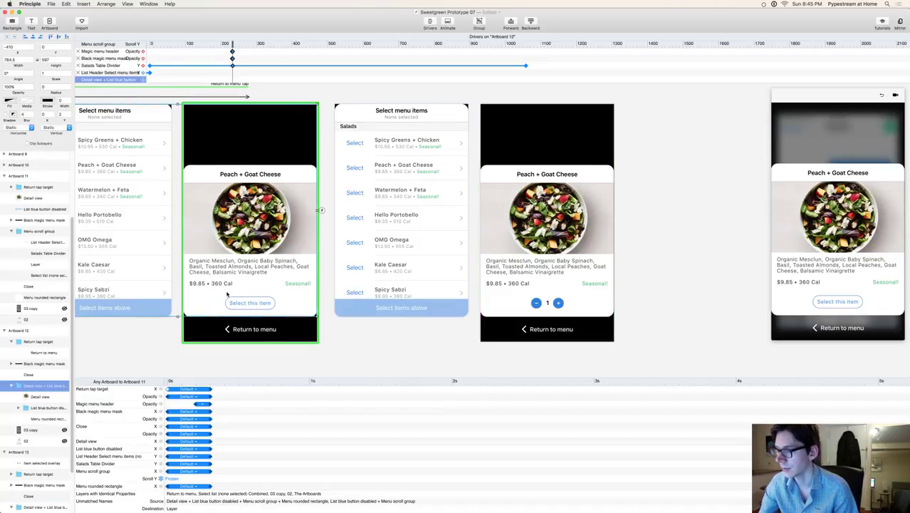
left_click_drag(184, 105, 259, 300)
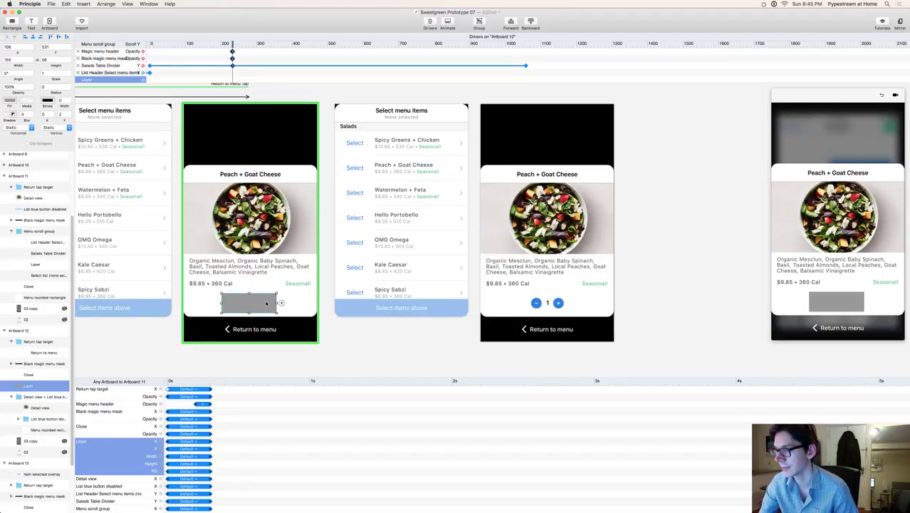
Step: Add a Tap transition from the new rectangle on Artboard 12 to Artboard 13
left_click(282, 304)
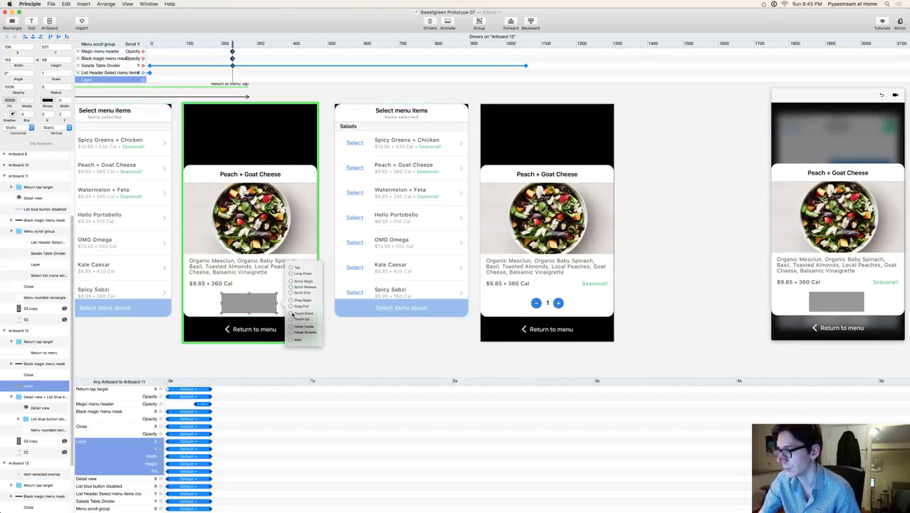
left_click(290, 267)
left_click(539, 296)
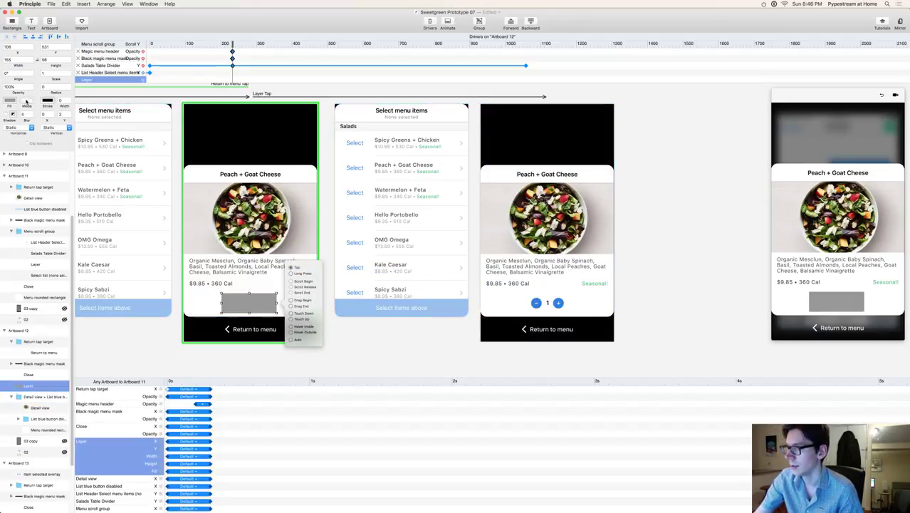
Step: Set the rectangle's fill alpha to 0 and shift it to X 110 to centre it on the Select this item button
left_click(12, 101)
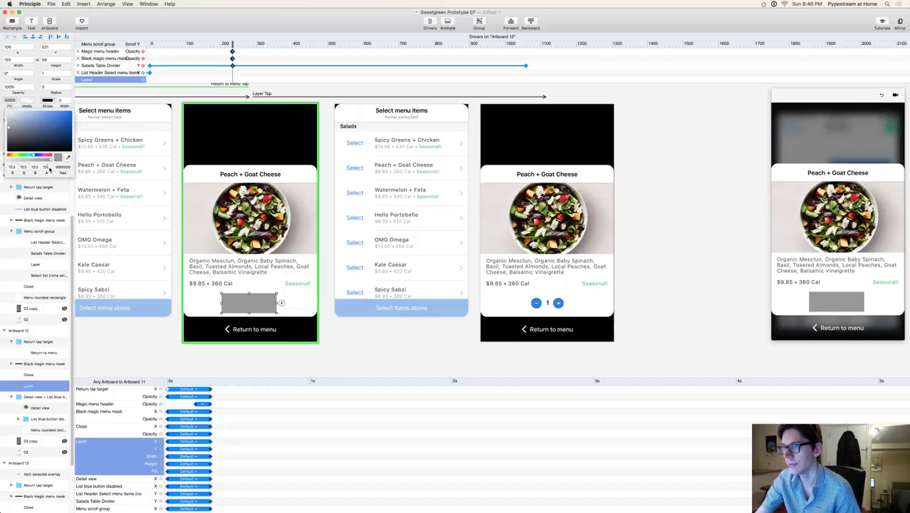
left_click(46, 167)
type("0")
key("Return")
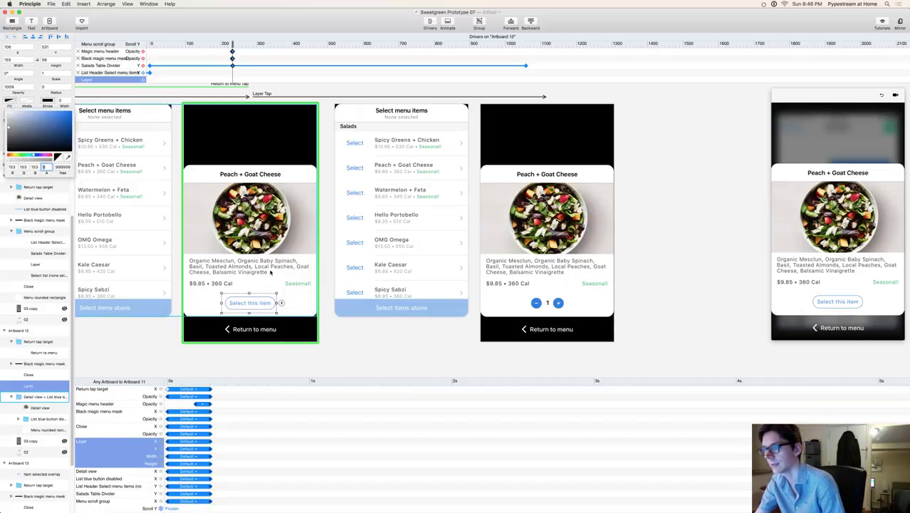
left_click_drag(265, 305, 266, 305)
left_click(400, 338)
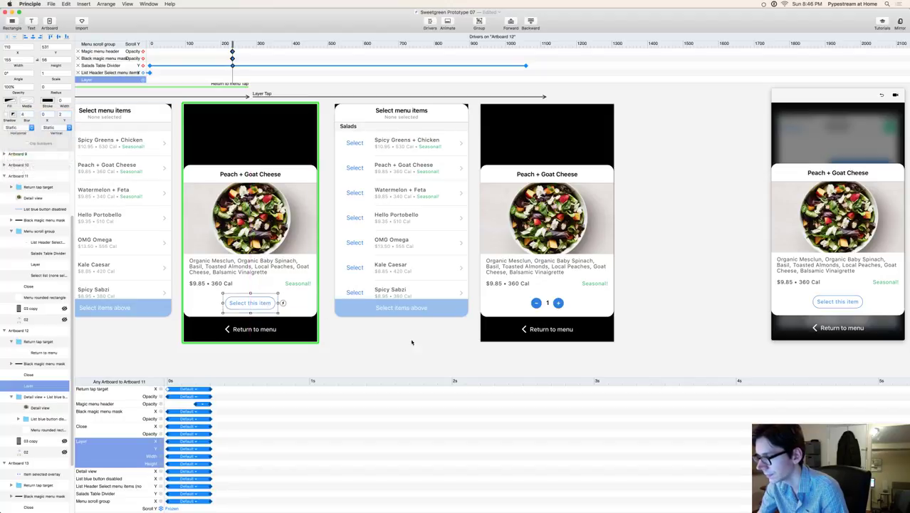
Step: Delete the Return to menu Tap transition running from Artboard 12 back to the Select menu items artboard
left_click(553, 328)
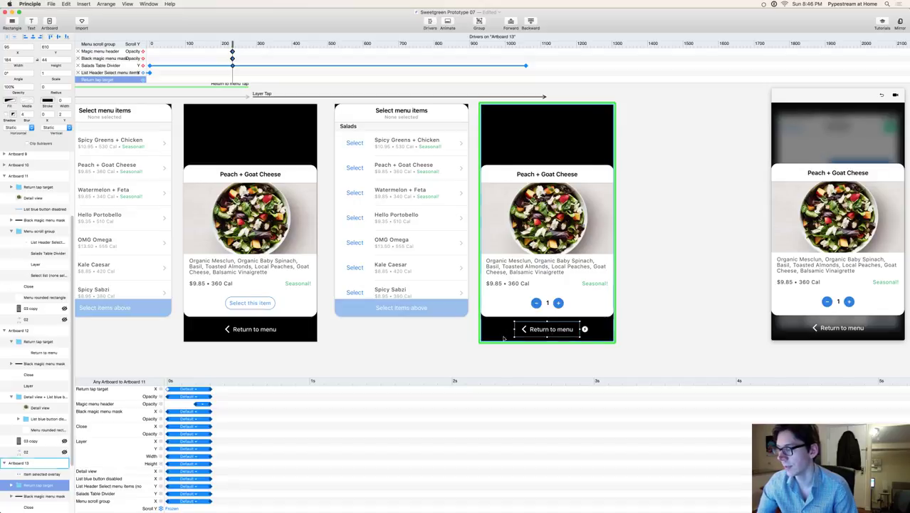
left_click(417, 339)
left_click_drag(417, 339, 622, 345)
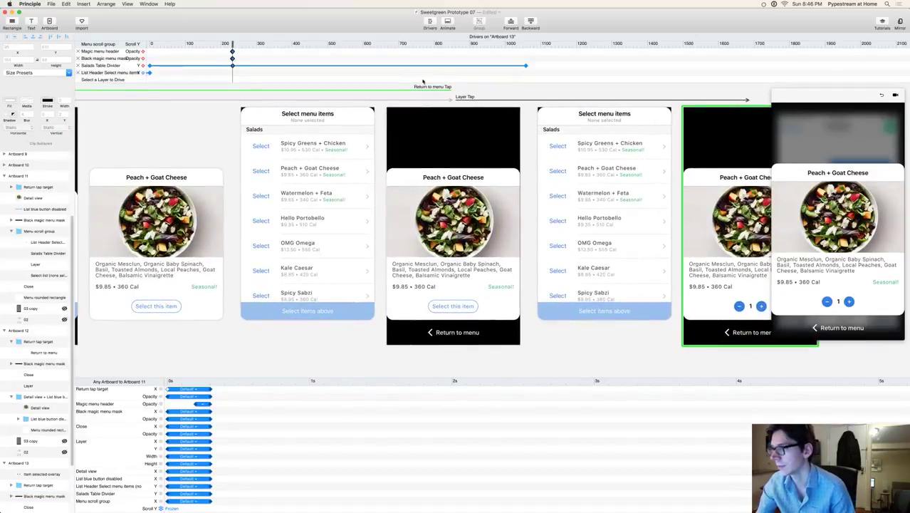
left_click_drag(378, 92, 527, 97)
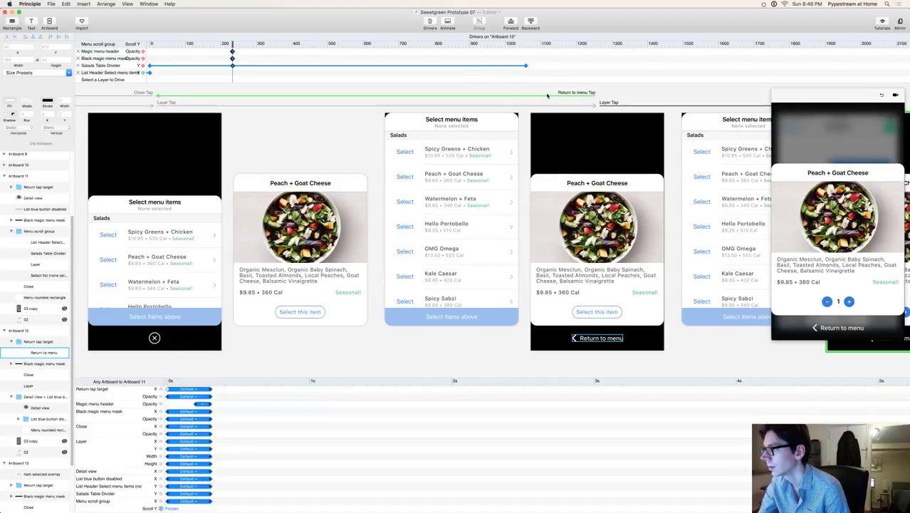
left_click(604, 276)
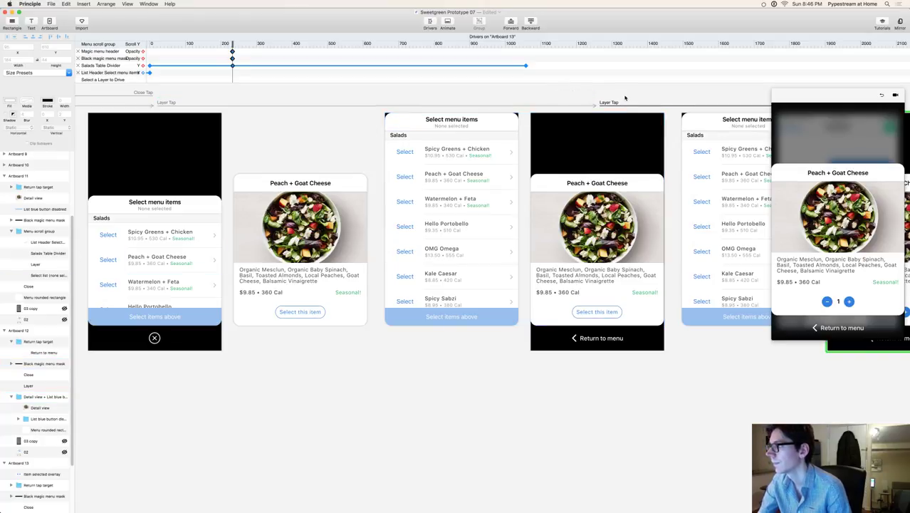
Step: Add a Tap transition from the Return tap target on Artboard 13 to the Select menu items artboard with the close button
scroll(322, 95, "right", 10)
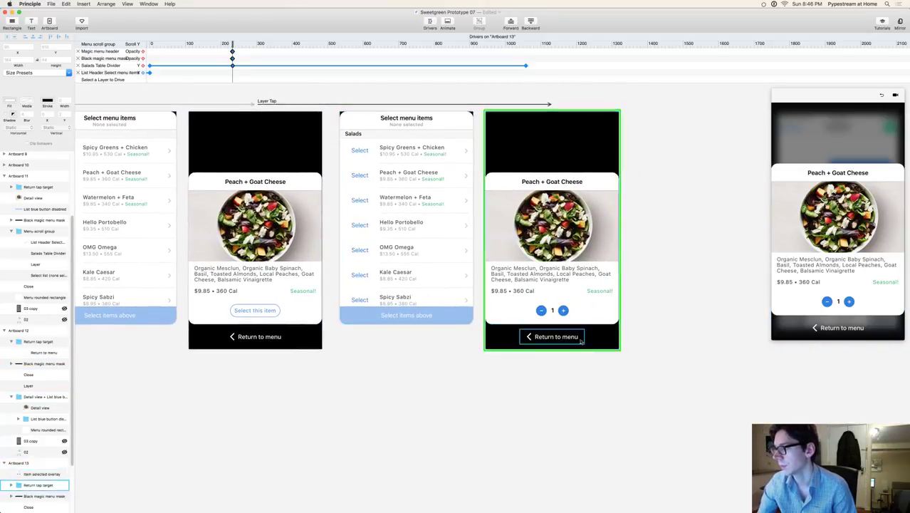
left_click(577, 340)
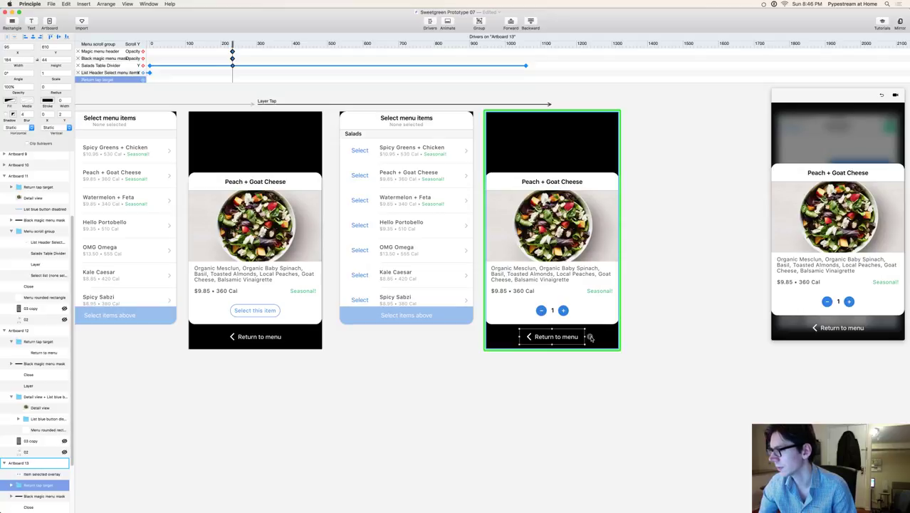
left_click(591, 337)
left_click(600, 302)
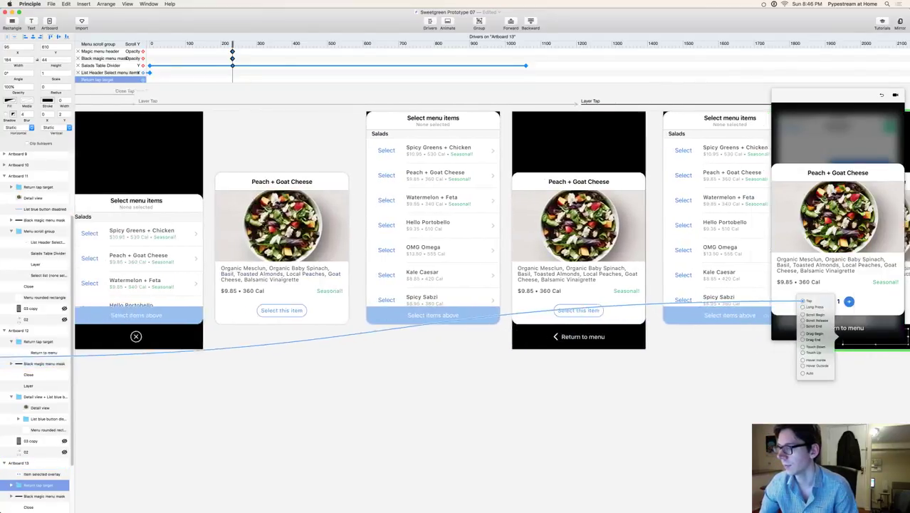
left_click(317, 333)
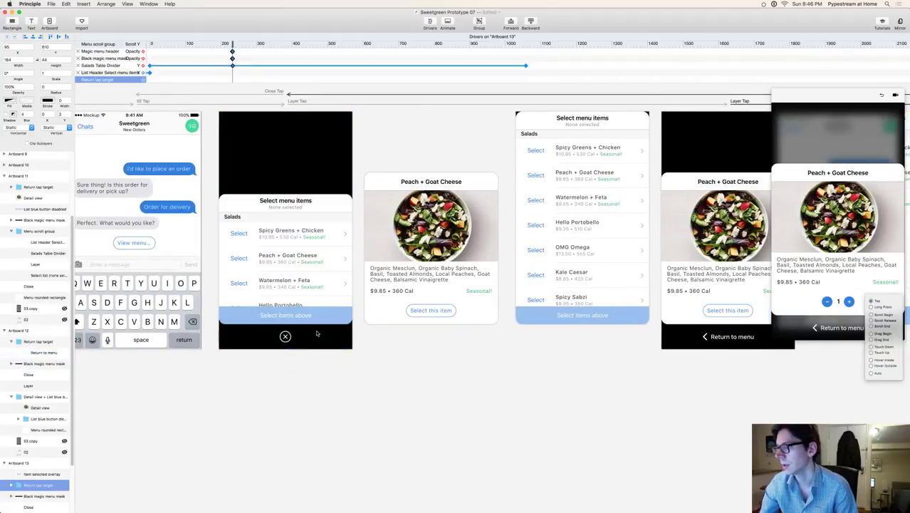
left_click(313, 364)
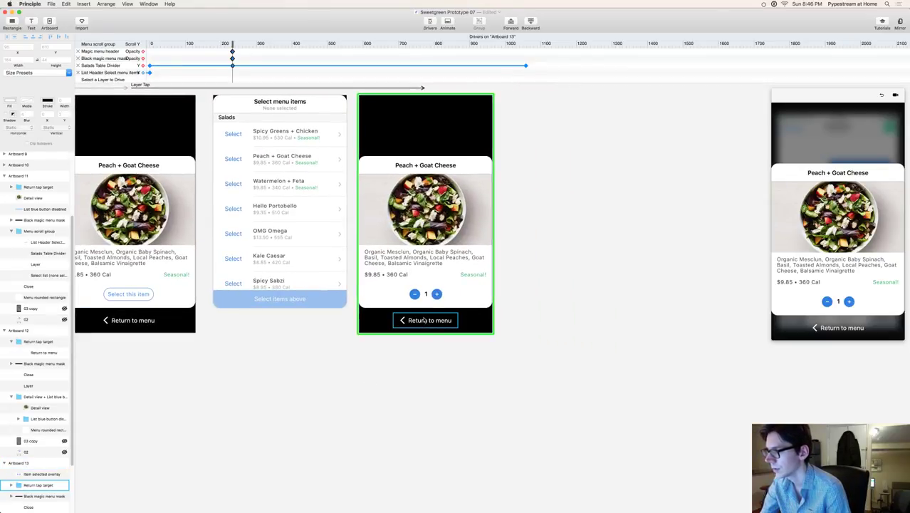
left_click(425, 320)
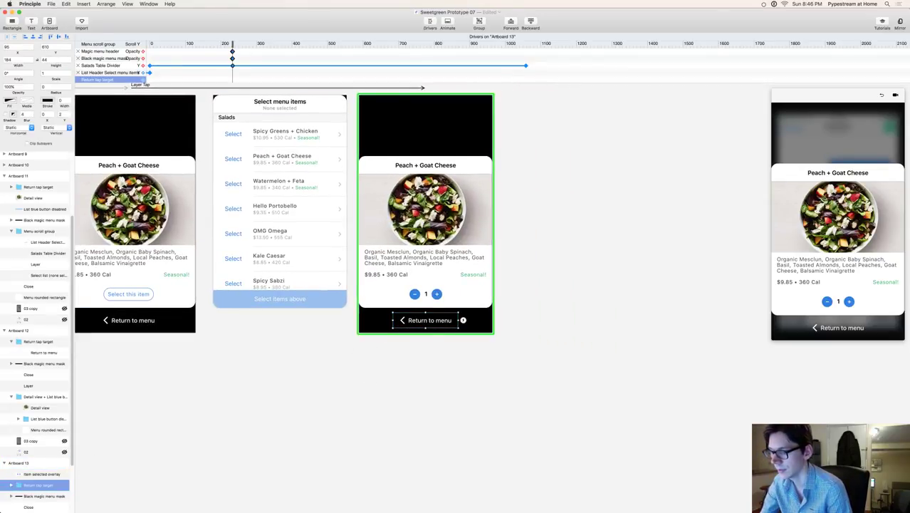
Step: Shift the hidden Close layer on Artboard 13 right to X 135
double_click(411, 321)
key("shift+Right")
key("shift+Right")
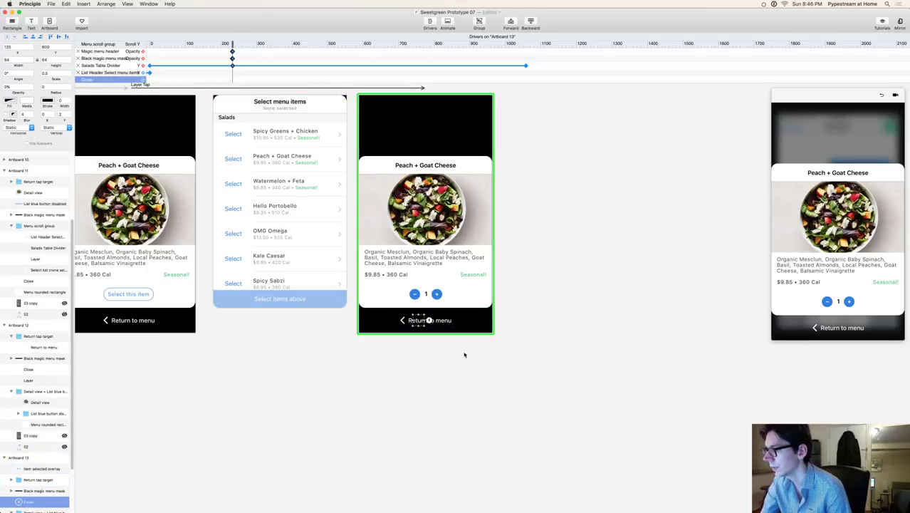
left_click(464, 355)
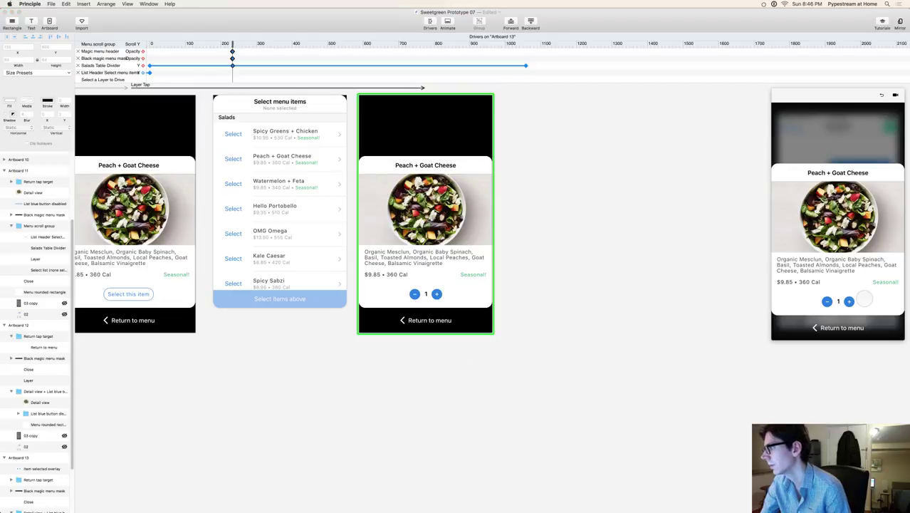
Step: Test the preview by returning to the menu, opening Peach + Goat Cheese, selecting the item and returning to the menu again
left_click(837, 327)
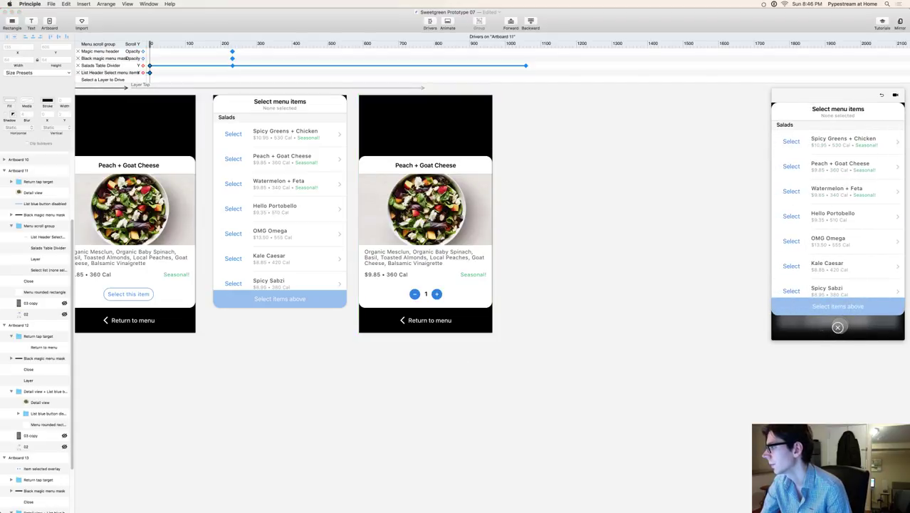
left_click(840, 163)
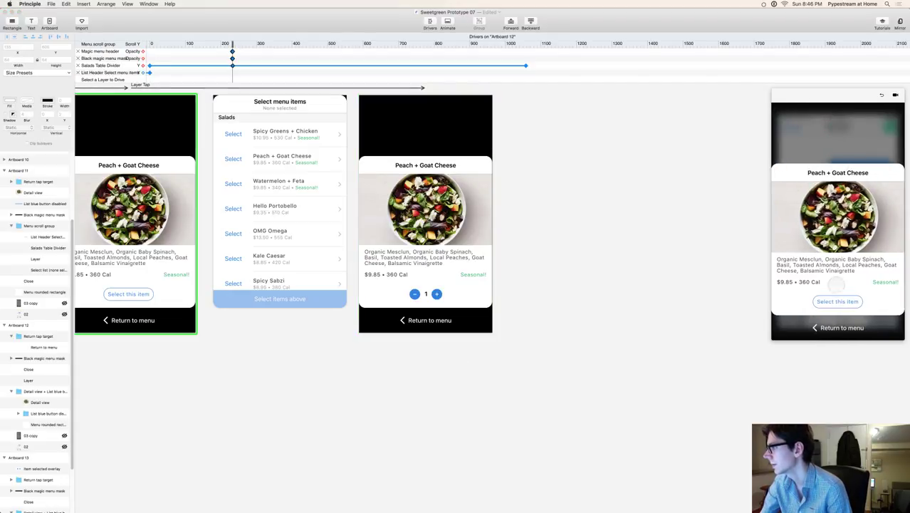
left_click(837, 300)
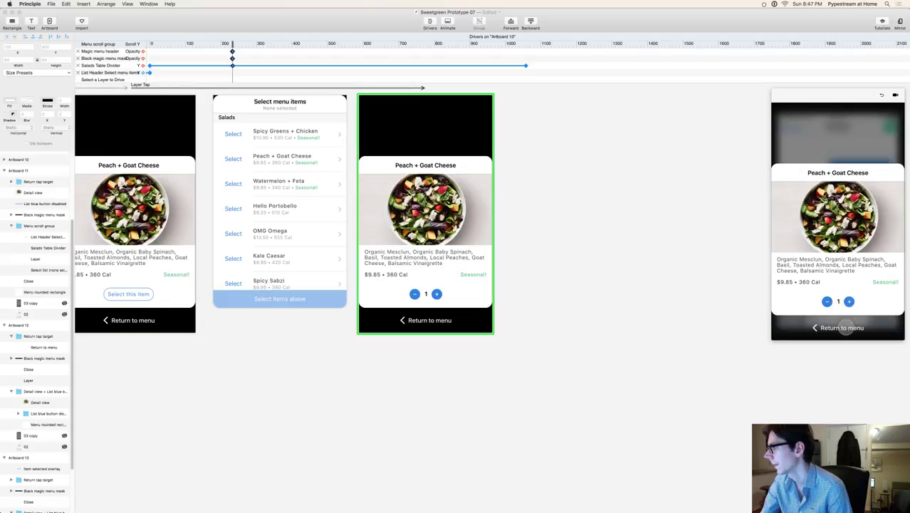
left_click(838, 327)
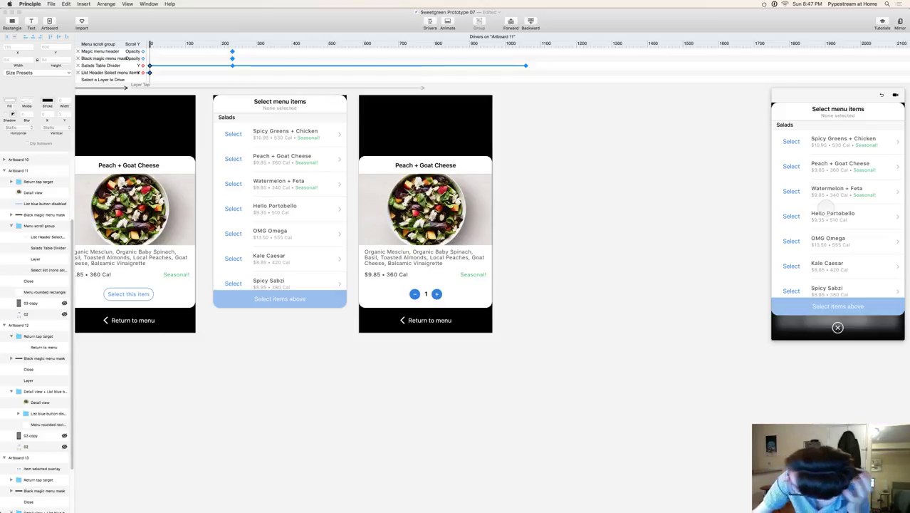
Step: Test the Select menu items list in the preview by scrolling through the salads and back to the collapsed menu
left_click_drag(827, 208, 832, 245)
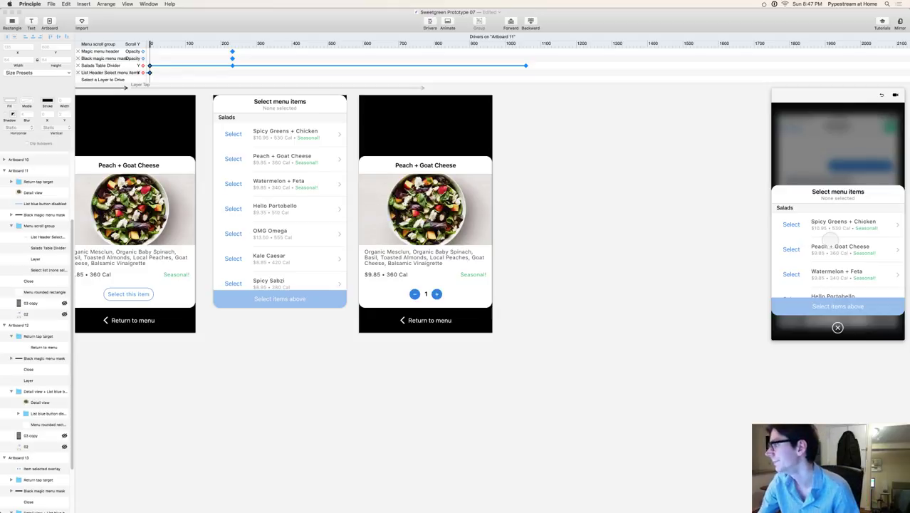
left_click_drag(835, 236, 848, 206)
scroll(848, 207, "down", 5)
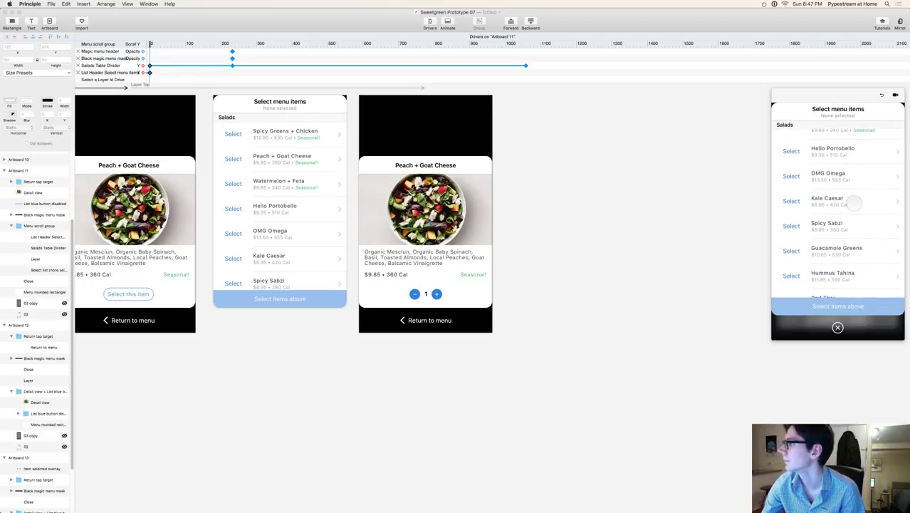
scroll(853, 253, "up", 5)
scroll(854, 253, "up", 3)
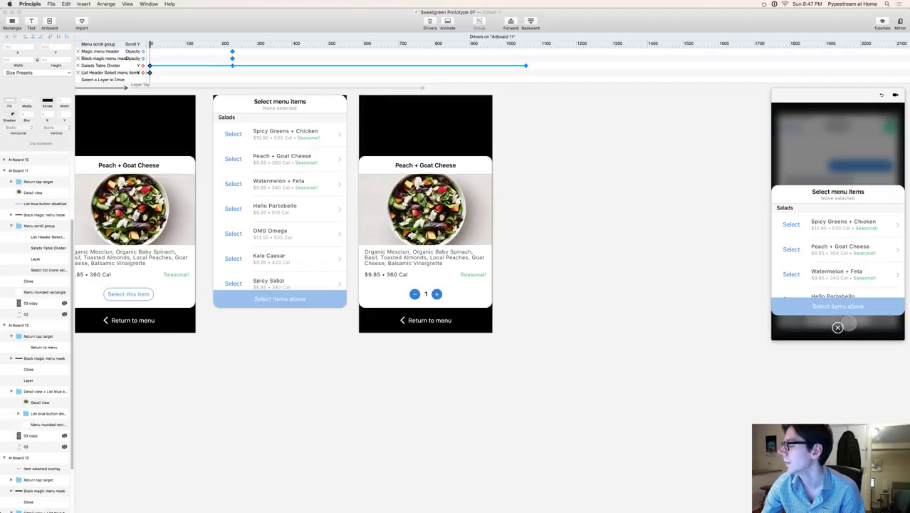
scroll(840, 244, "down", 5)
scroll(847, 213, "up", 5)
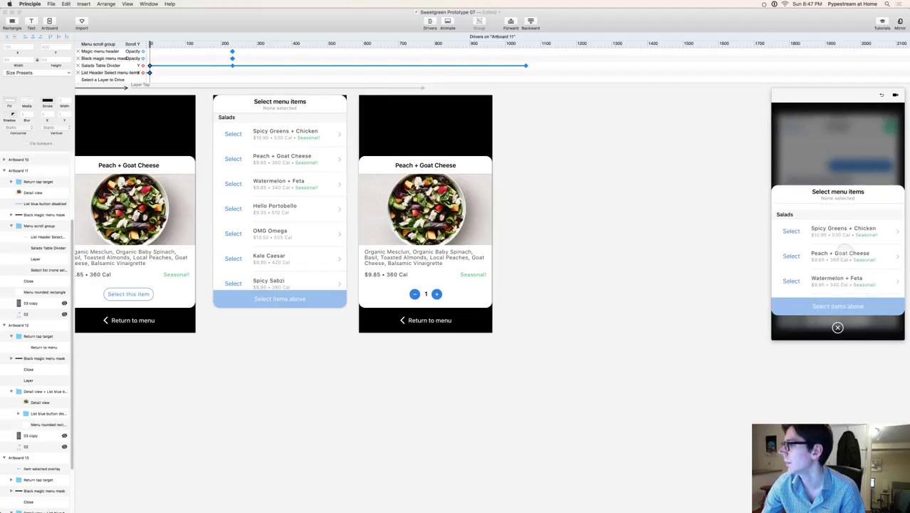
Step: Close the menu in the preview to check the chat screen and restart the prototype from the beginning
left_click(428, 325)
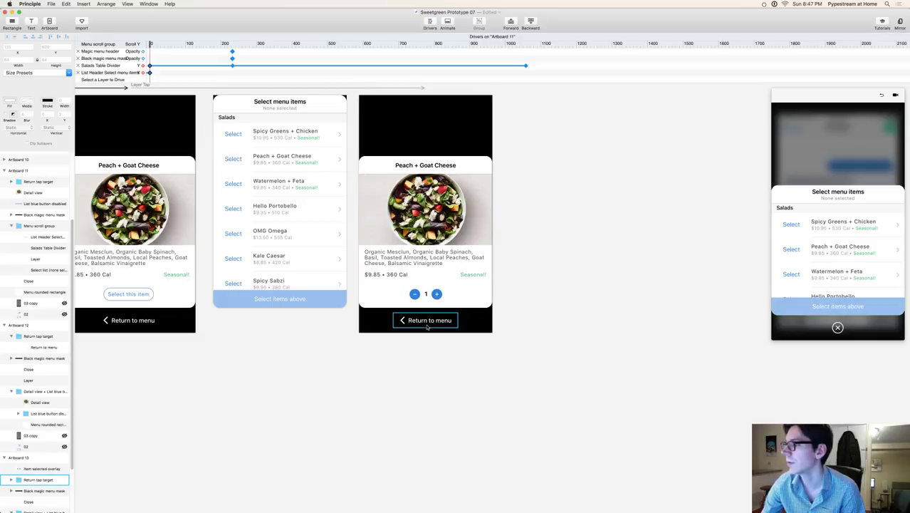
left_click(627, 288)
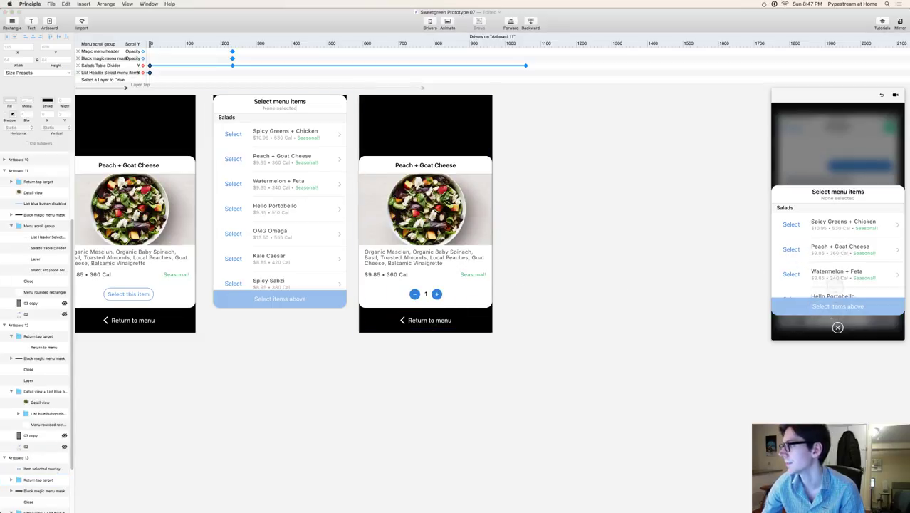
left_click_drag(835, 322, 835, 208)
left_click(838, 327)
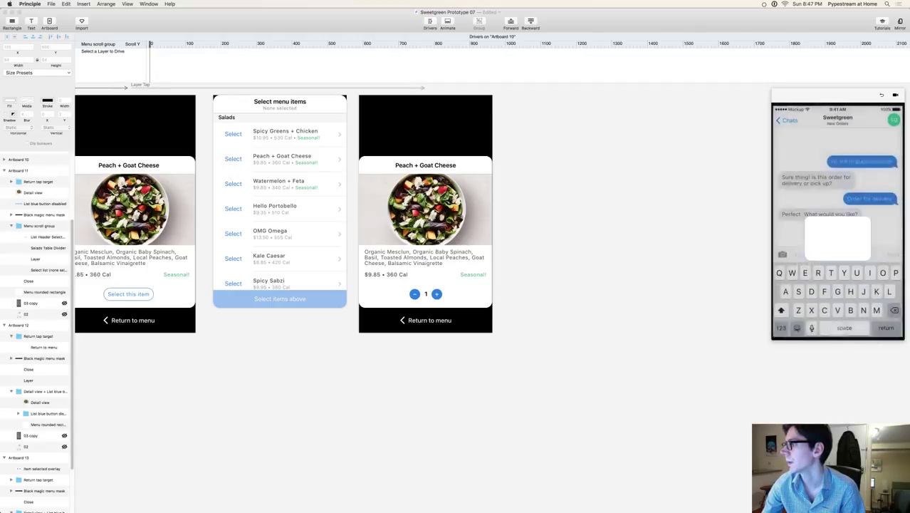
left_click(837, 237)
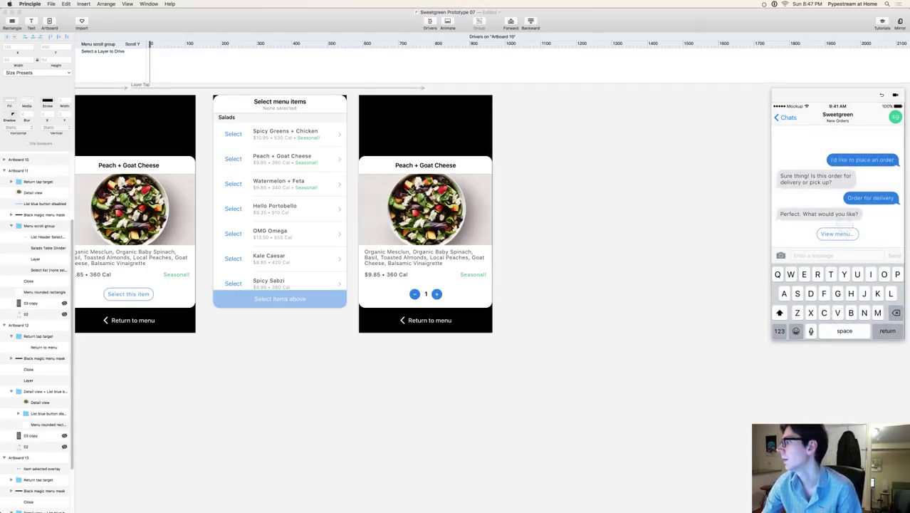
left_click(881, 96)
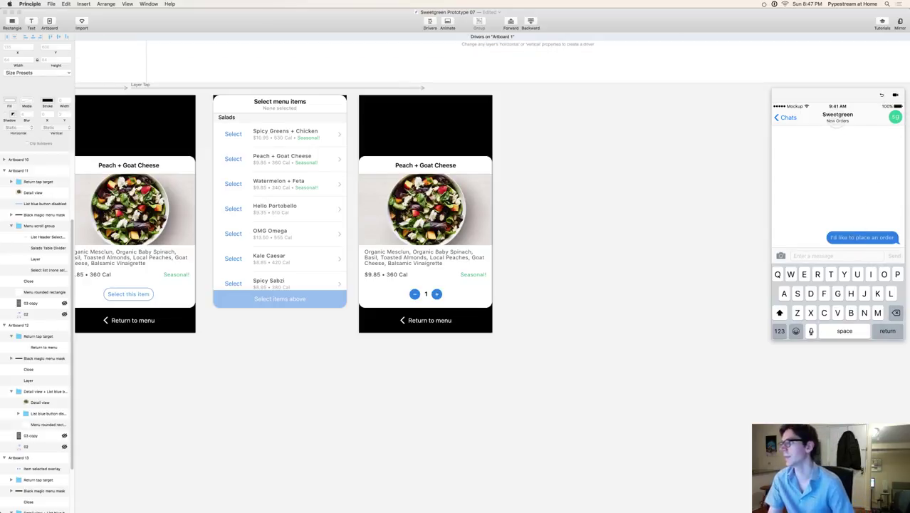
Step: Show the preview full screen and play the flow through Order for delivery and the menu, scrolling the salad list
left_click_drag(844, 98, 455, 27)
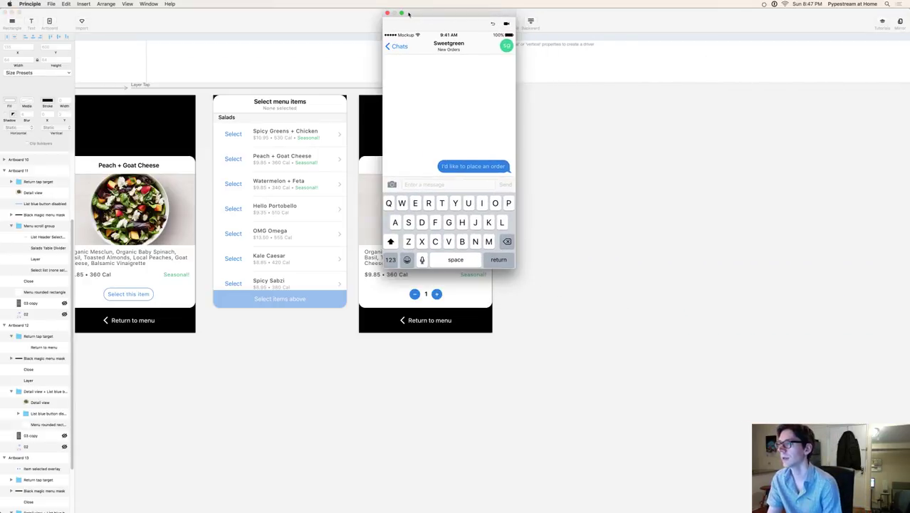
left_click(402, 13)
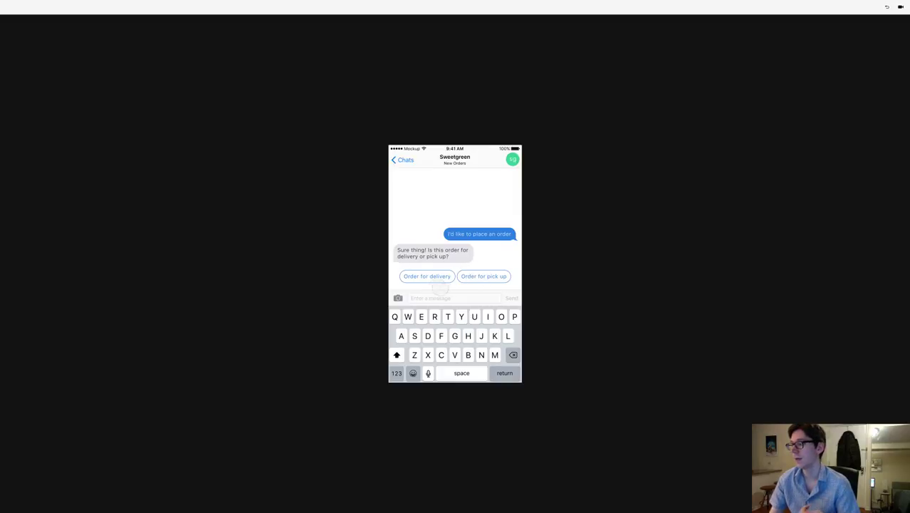
left_click(426, 277)
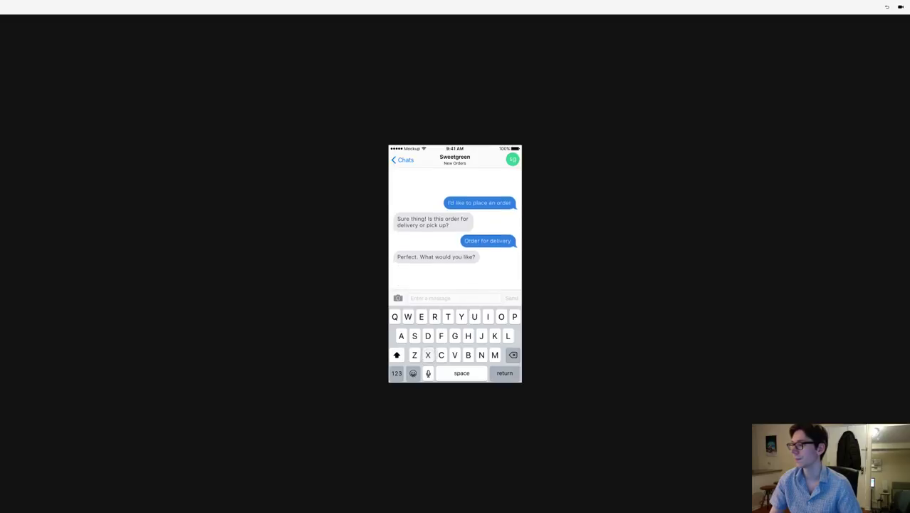
left_click(454, 277)
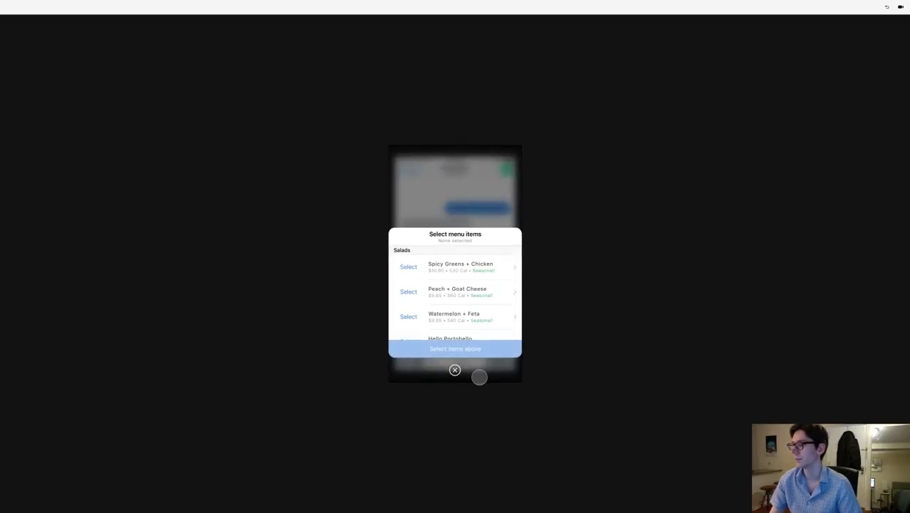
left_click_drag(473, 361, 482, 305)
scroll(482, 305, "down", 10)
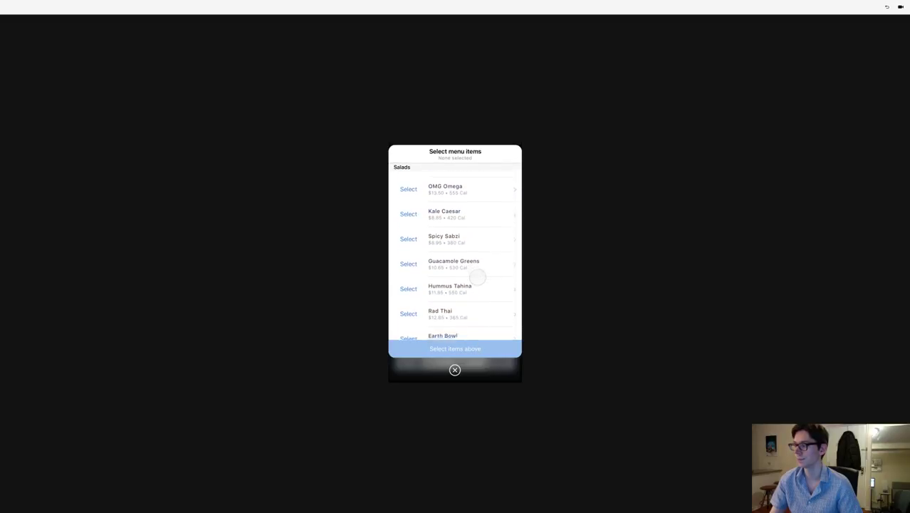
scroll(477, 314, "up", 15)
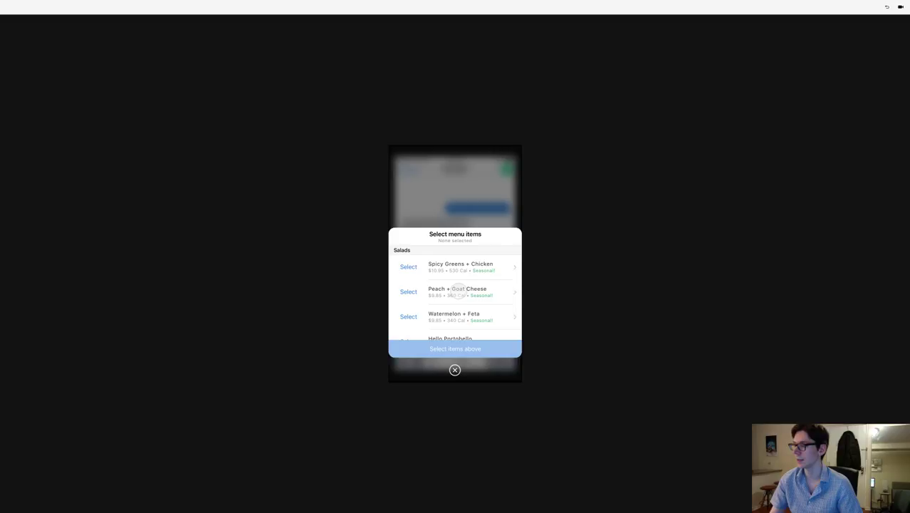
Step: Open Peach + Goat Cheese in the preview, select the item, return to the menu and leave full screen
left_click(457, 291)
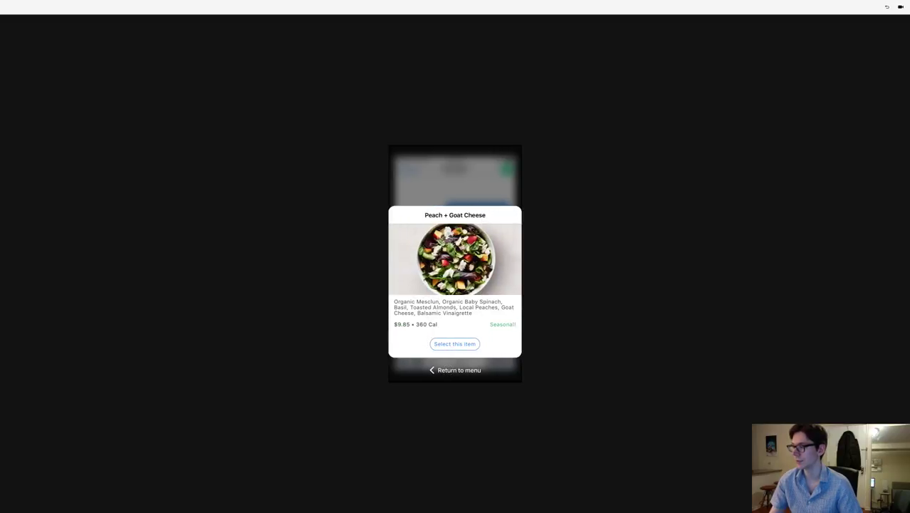
left_click_drag(450, 340, 456, 369)
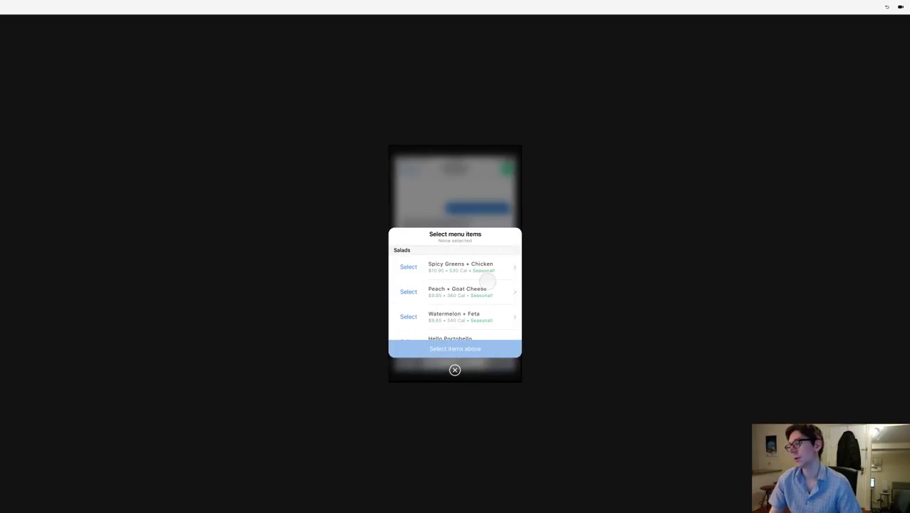
left_click_drag(474, 304, 472, 345)
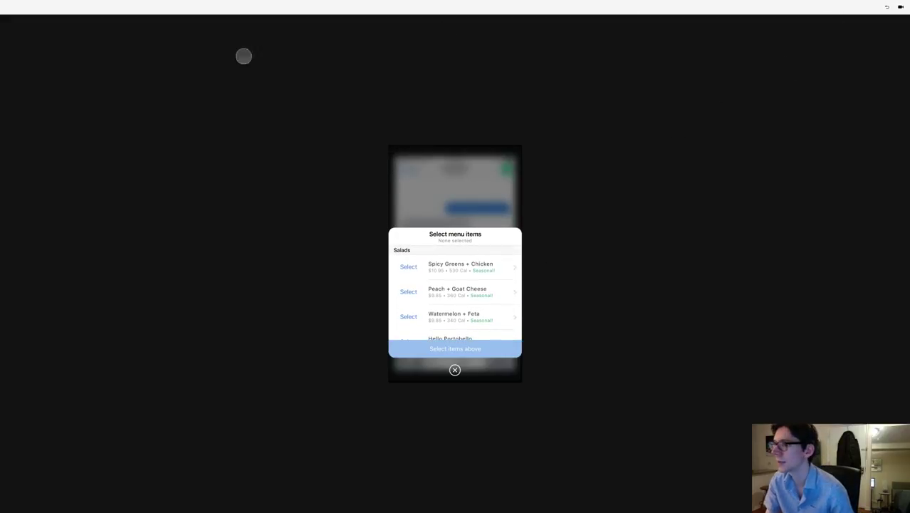
left_click(5, 11)
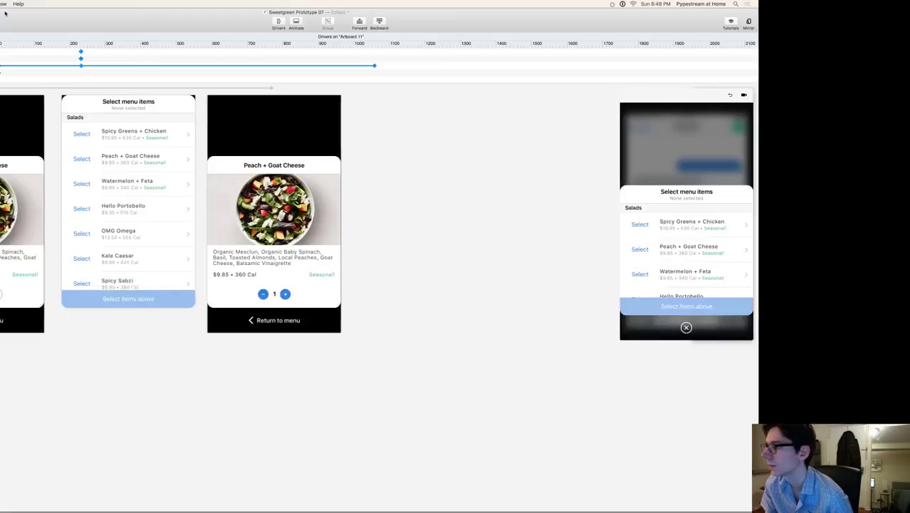
left_click_drag(855, 99, 806, 32)
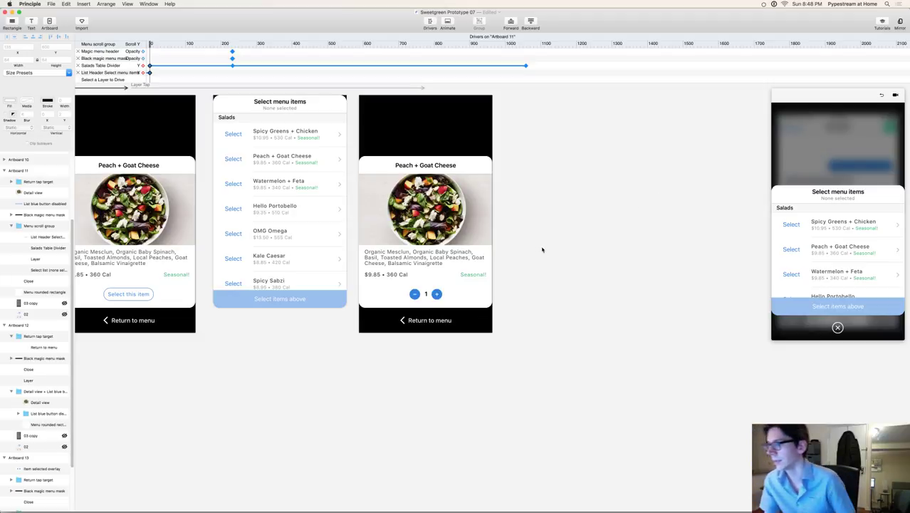
Step: Select the Detail view + List blue button group on Artboard 13
scroll(563, 242, "up", 3)
scroll(563, 242, "left", 2)
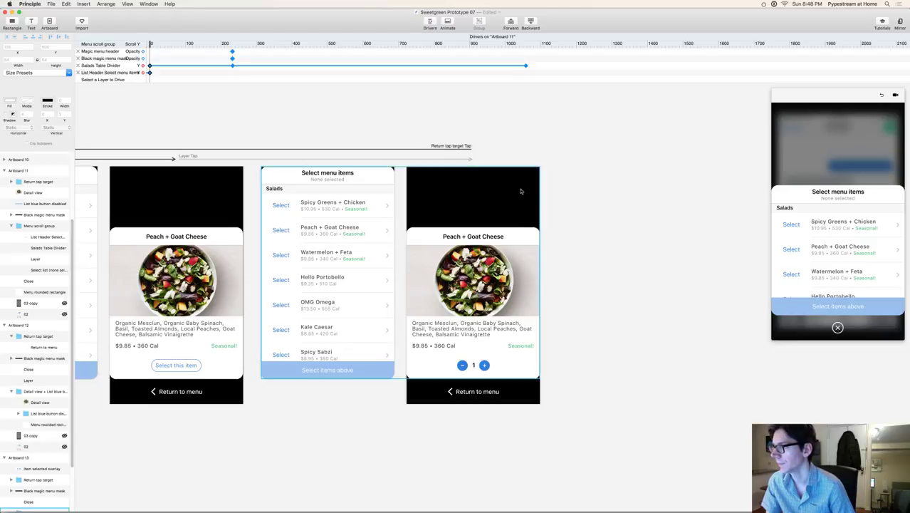
left_click(460, 182)
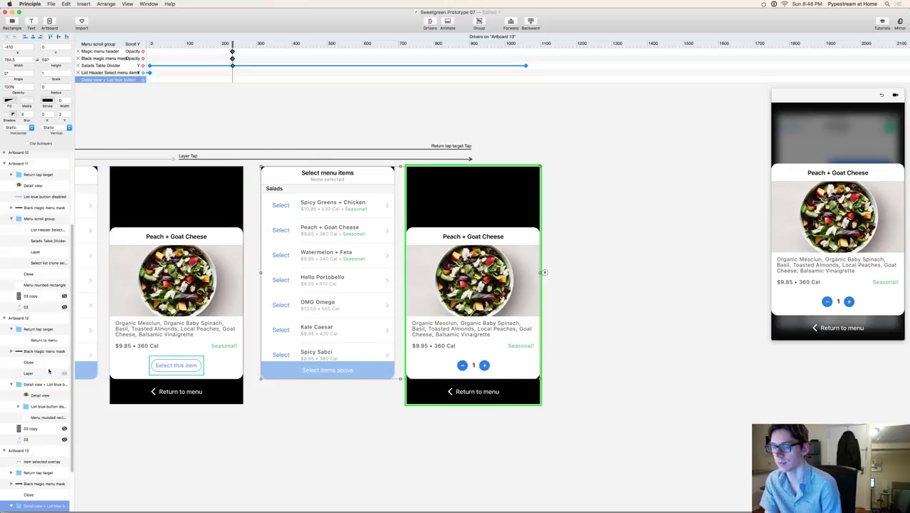
Step: Delete Artboard 13 from the prototype
left_click(31, 452)
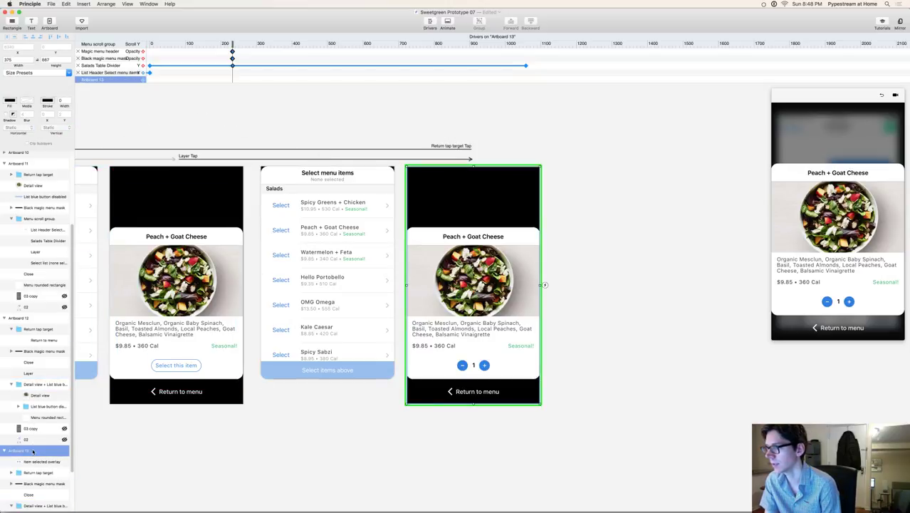
key("Delete")
scroll(399, 193, "left", 5)
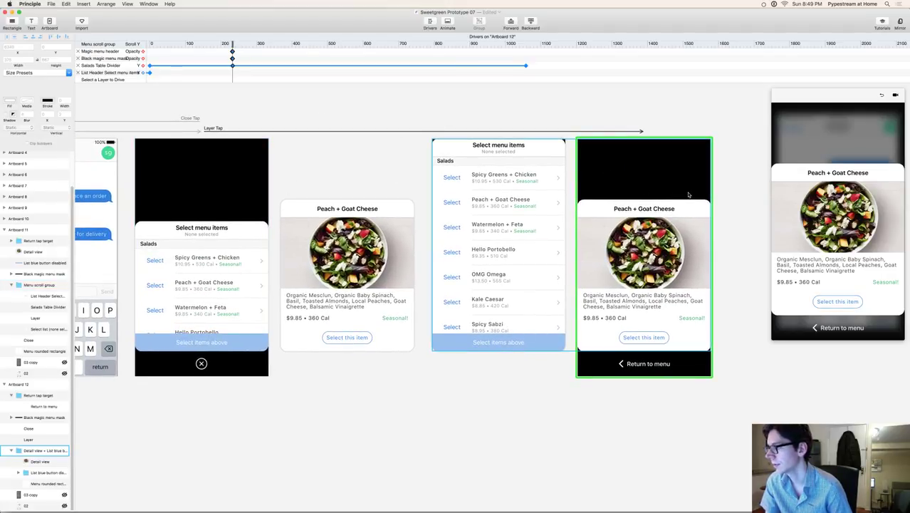
Step: Link the Return to menu tap target on Artboard 12 back to Artboard 11 with a Tap transition
left_click(635, 368)
left_click(682, 363)
left_click_drag(691, 330, 231, 362)
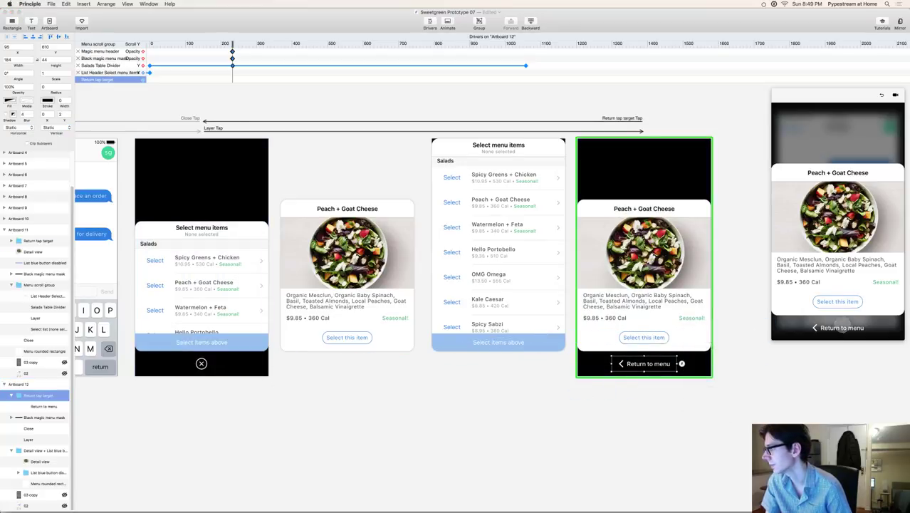
Step: Test the Return to menu transition from the salad detail view in the preview
left_click(841, 327)
left_click(830, 178)
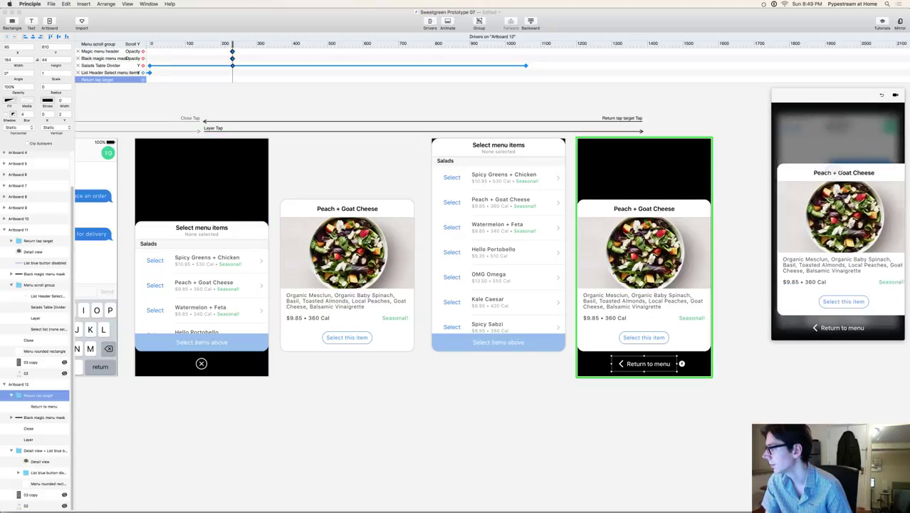
left_click(843, 329)
left_click_drag(865, 208, 827, 237)
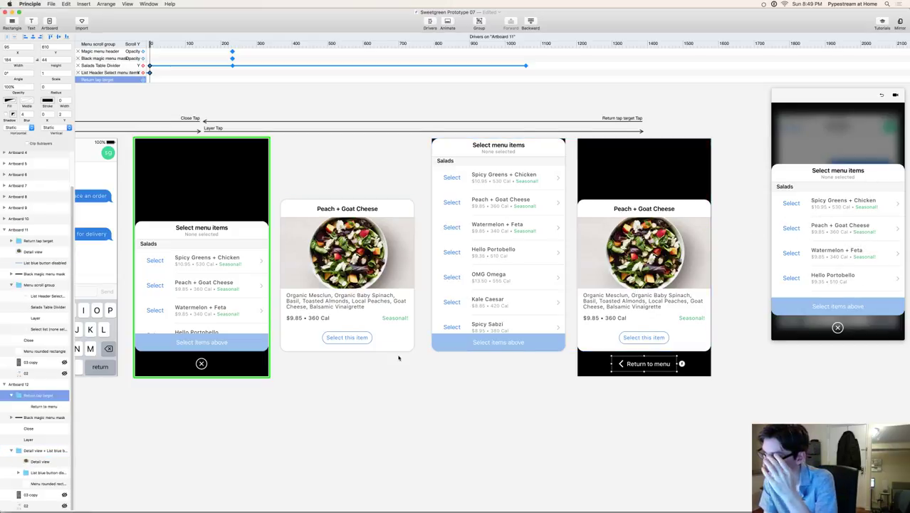
Step: Duplicate Artboard 11 and place the copy after Artboard 12 at the end of the artboard sequence
left_click(417, 380)
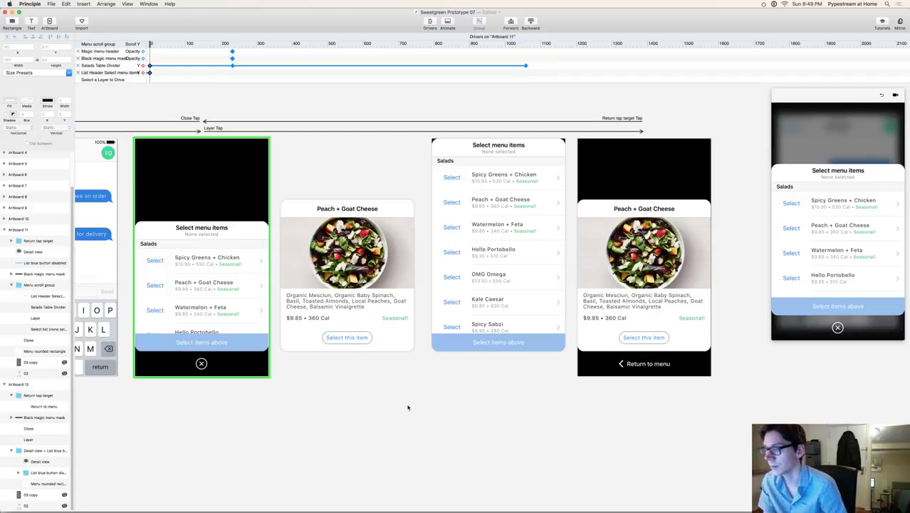
left_click(43, 273)
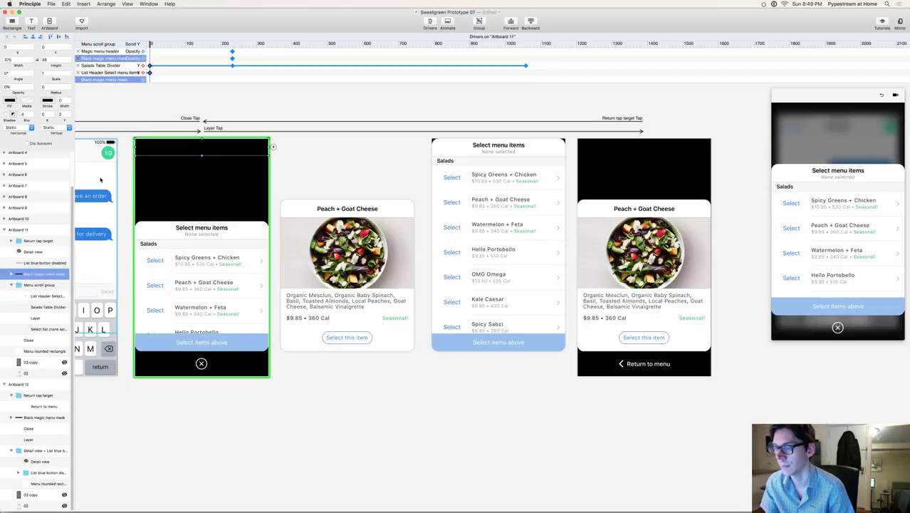
left_click(27, 229)
key("super+d")
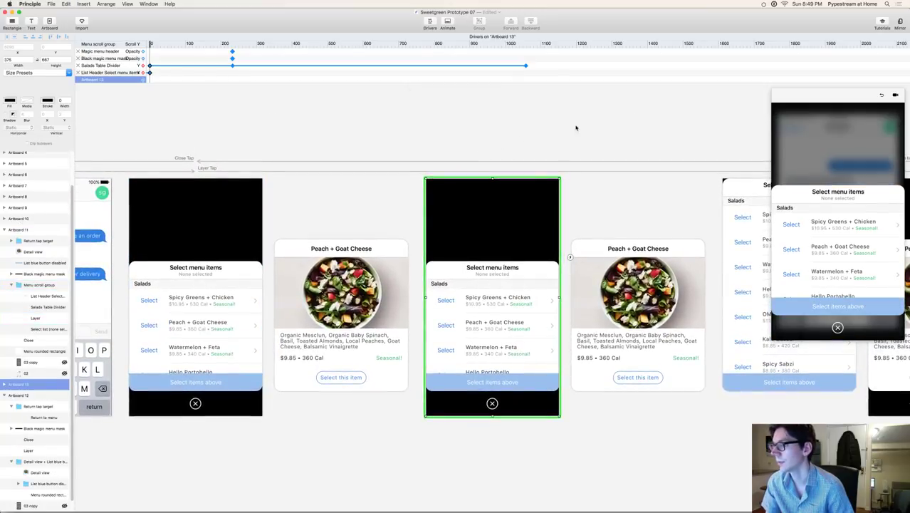
left_click_drag(13, 400, 14, 403)
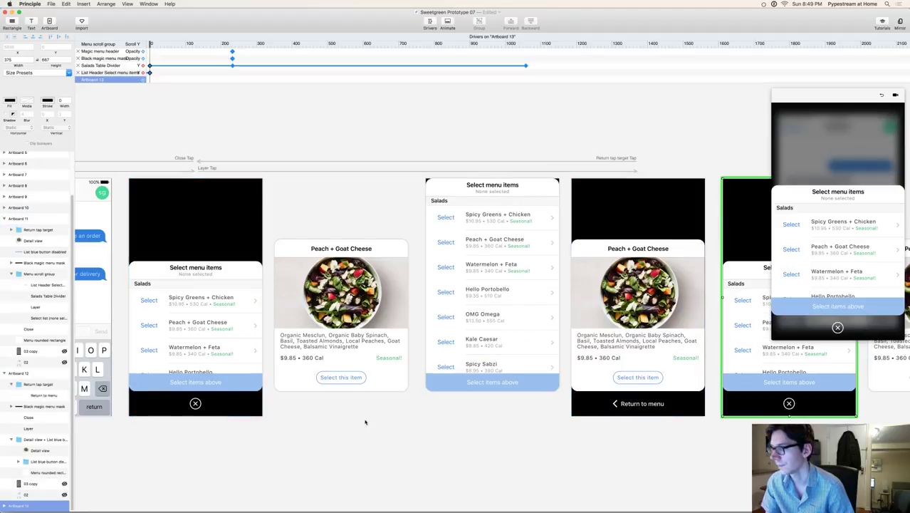
left_click(376, 443)
scroll(361, 429, "right", 5)
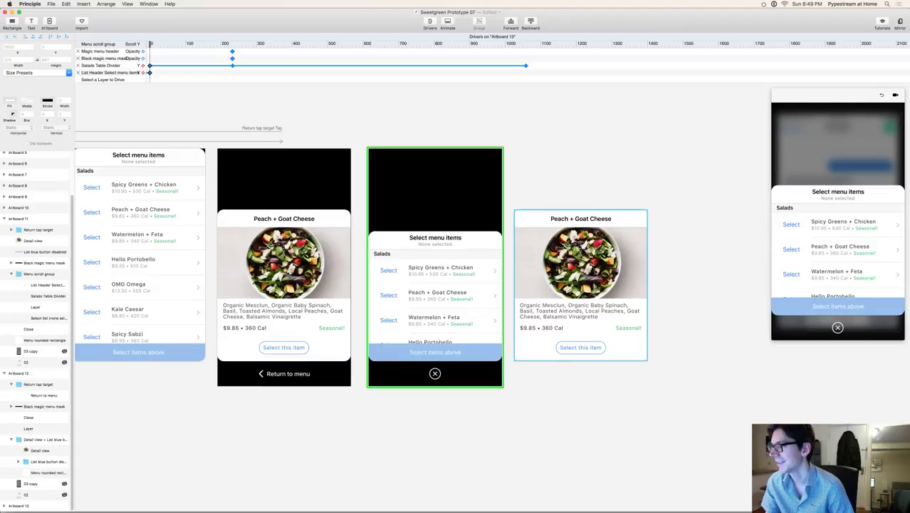
Step: Examine the overall artboard flow and the duplicated menu artboard at its end
key("super+minus")
scroll(235, 378, "left", 3)
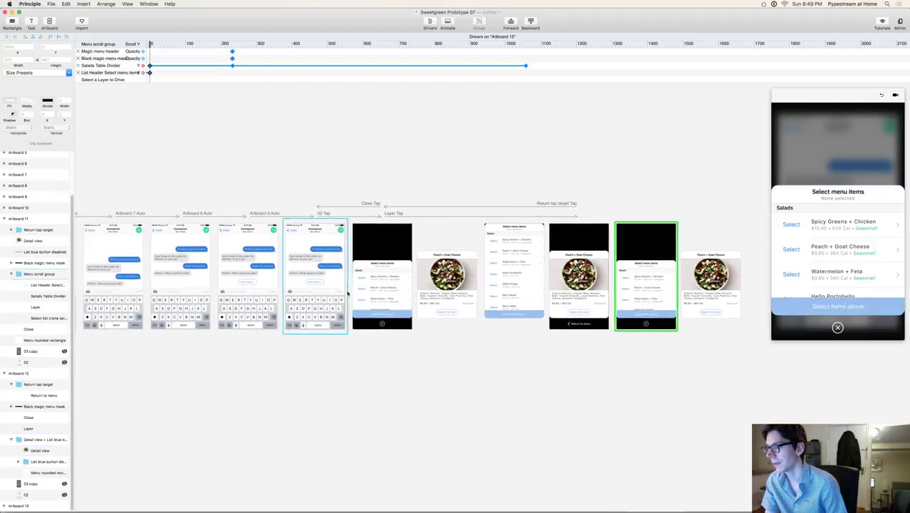
left_click(520, 285)
left_click(573, 355)
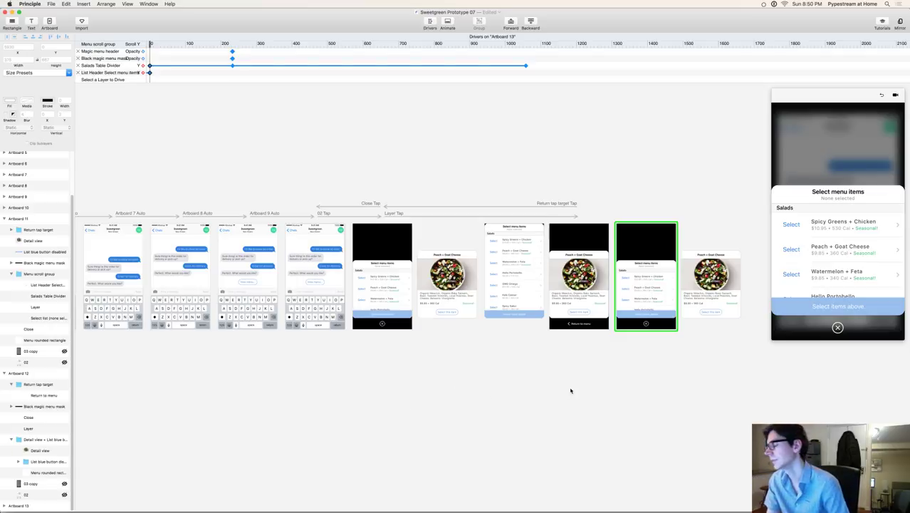
scroll(670, 382, "right", 5)
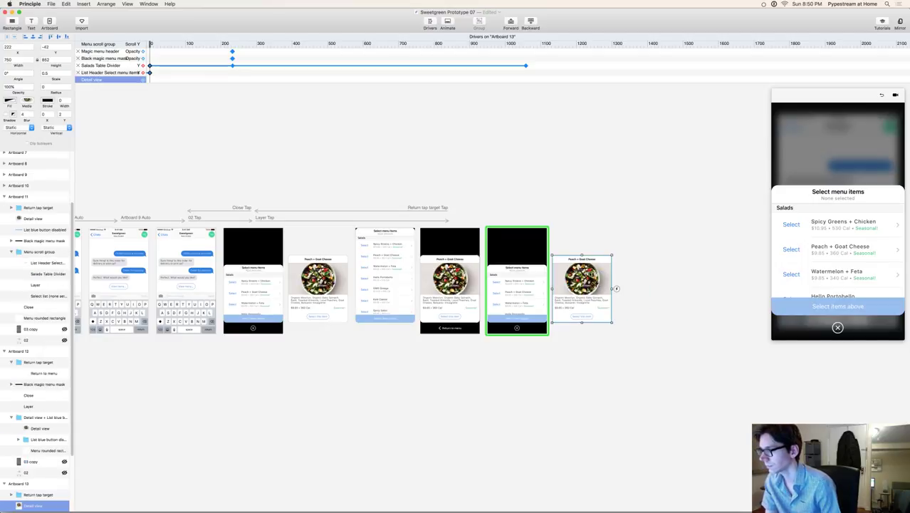
scroll(524, 288, "right", 5)
scroll(525, 288, "down", 2)
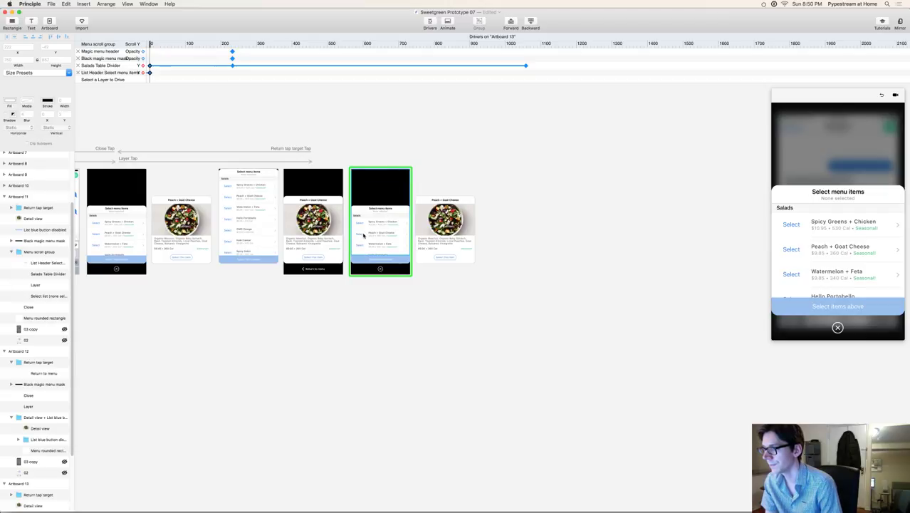
left_click(364, 236)
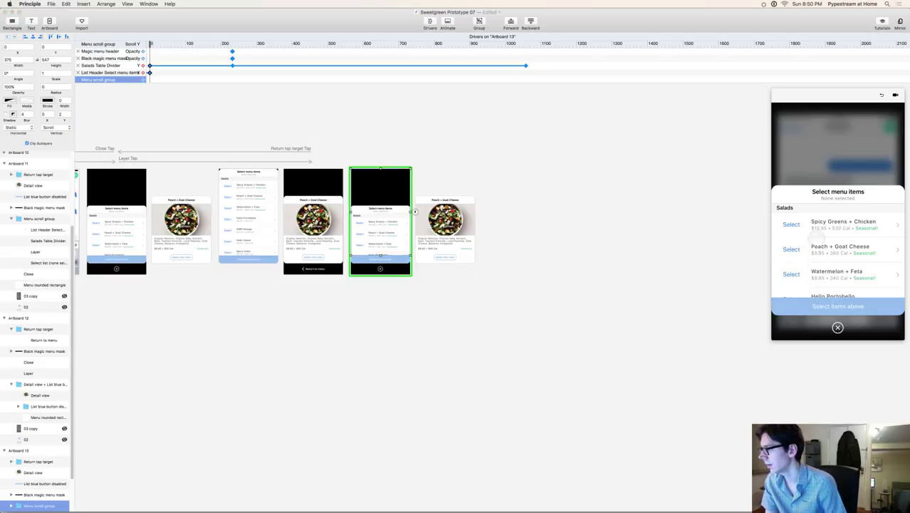
Step: Switch to Finder and select List item selected.png in the Exports folder
key("super+Tab")
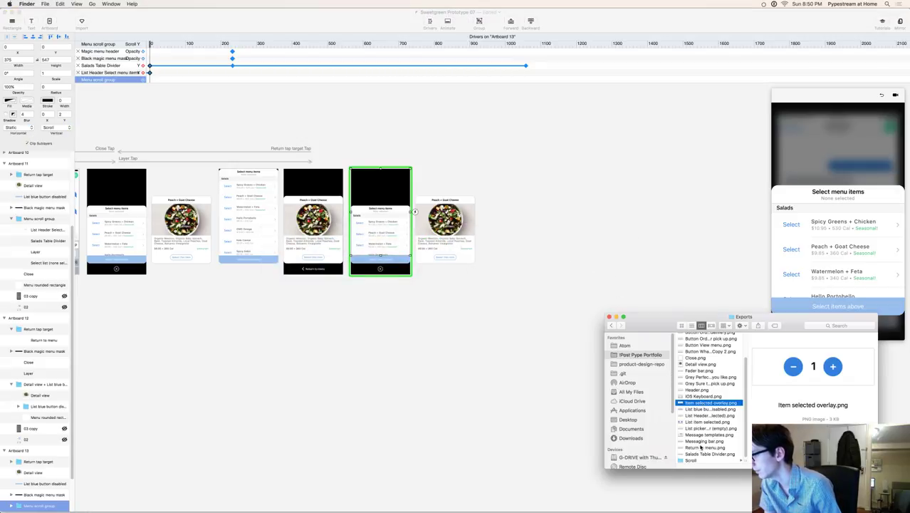
left_click(711, 435)
key("Up")
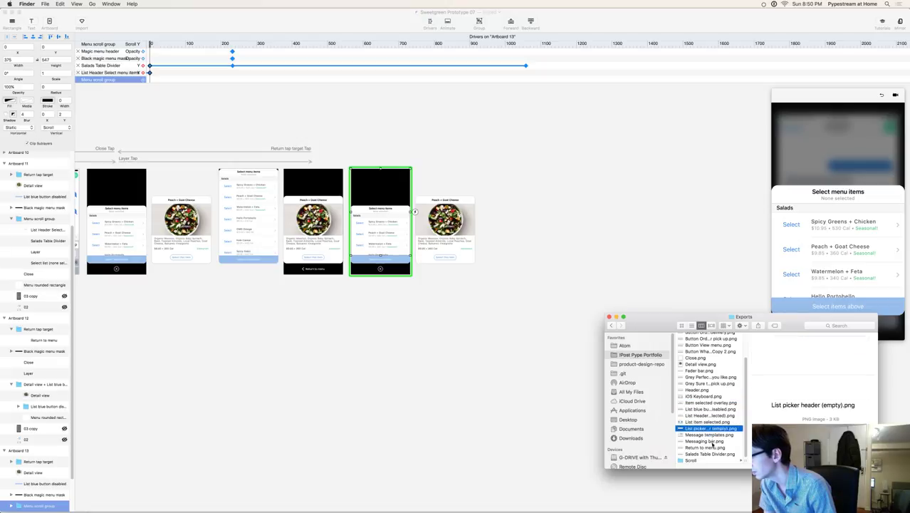
left_click(714, 453)
key("Up")
key("Up")
key("Up")
key("Up")
key("Up")
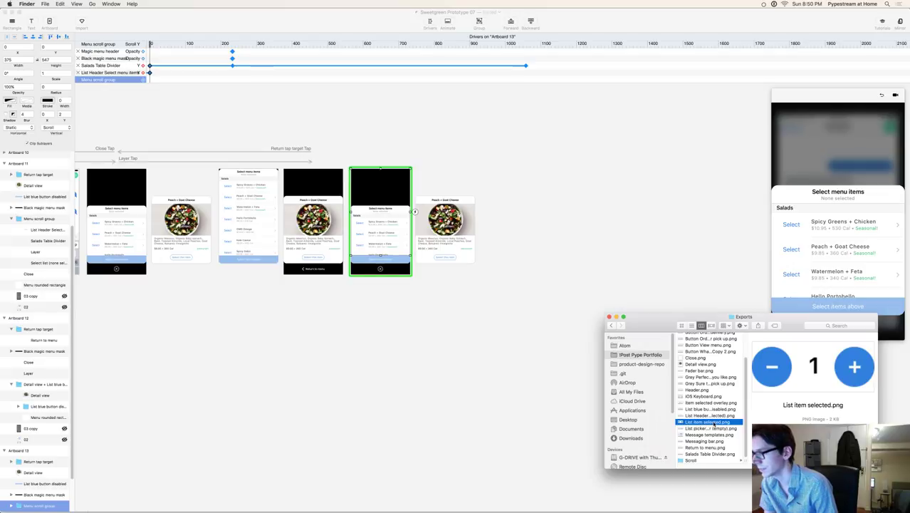
Step: Import List item selected.png into Artboard 13, placing it over the Peach + Goat Cheese row's Select label
left_click(488, 250)
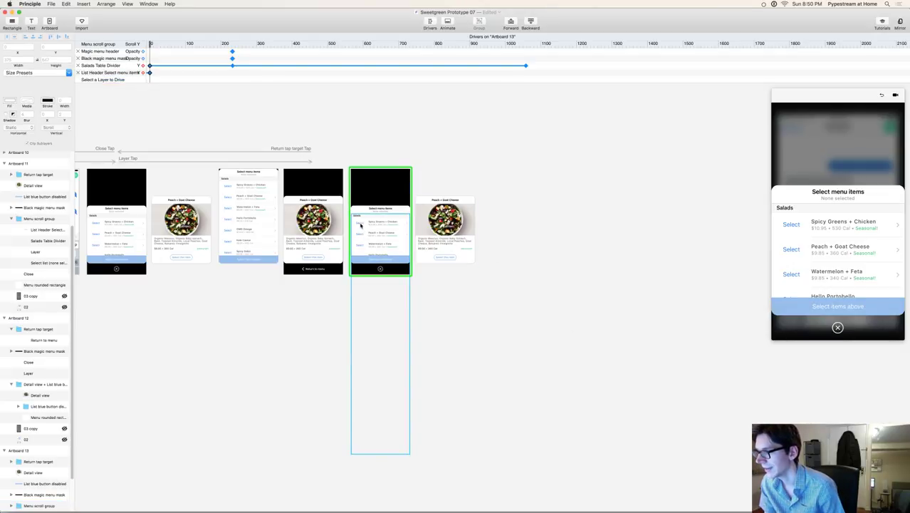
left_click(360, 224)
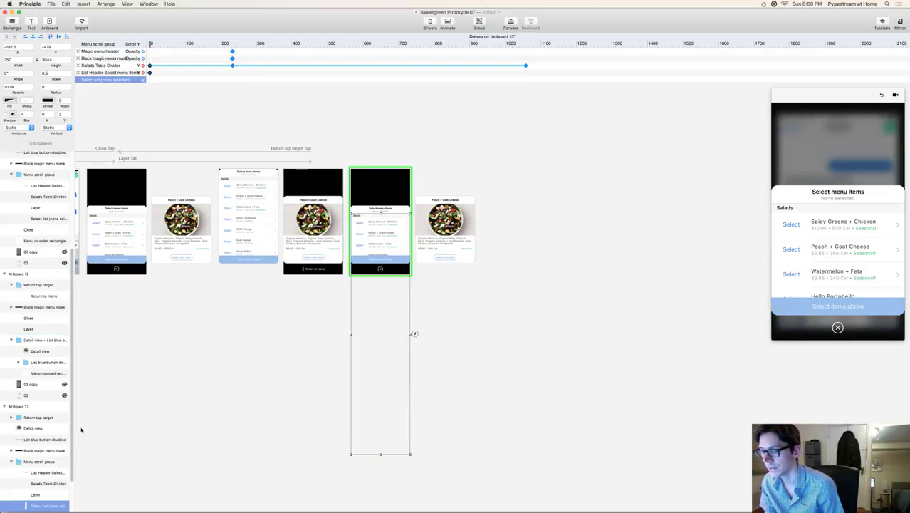
scroll(24, 442, "down", 3)
scroll(24, 442, "down", 1)
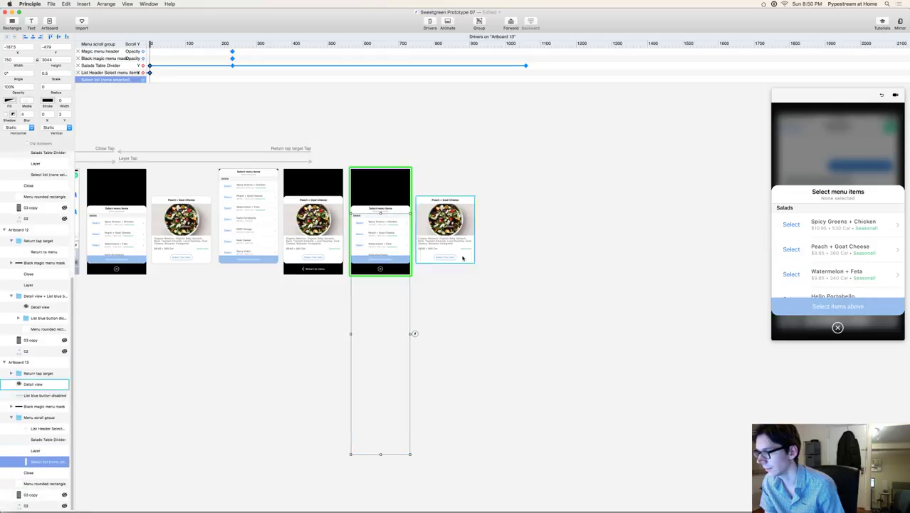
key("super+Tab")
left_click_drag(704, 425, 362, 235)
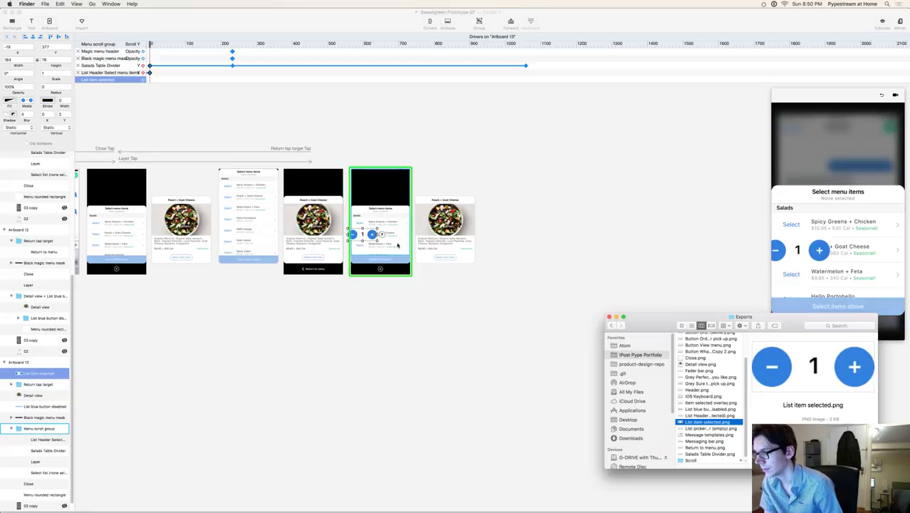
Step: Nest the List item selected layer inside Artboard 13's Menu scroll group as its topmost layer
left_click(556, 243)
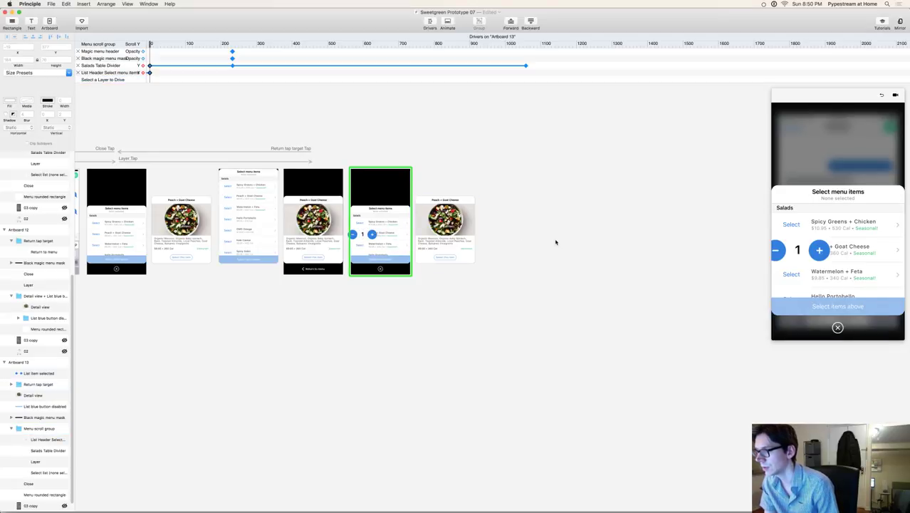
left_click(368, 235)
key("super+equal")
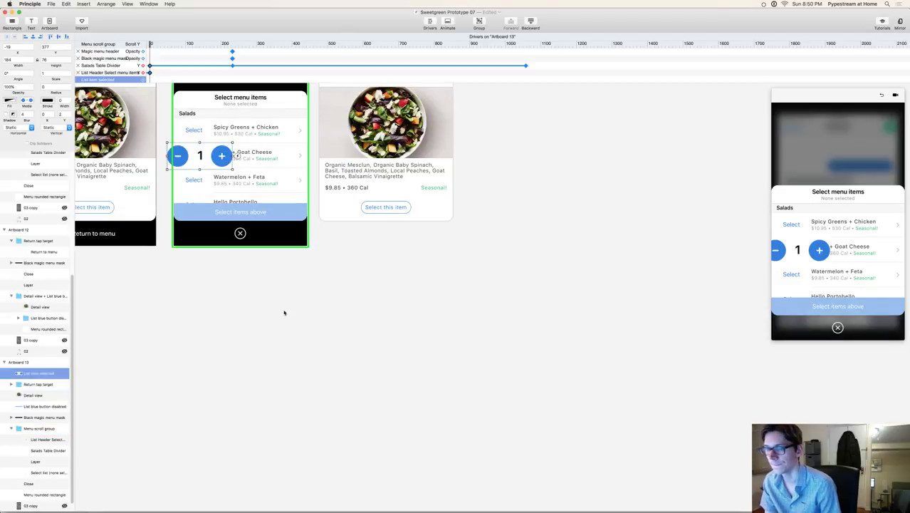
left_click_drag(26, 374, 29, 429)
left_click(402, 313)
left_click(198, 148)
left_click(196, 146)
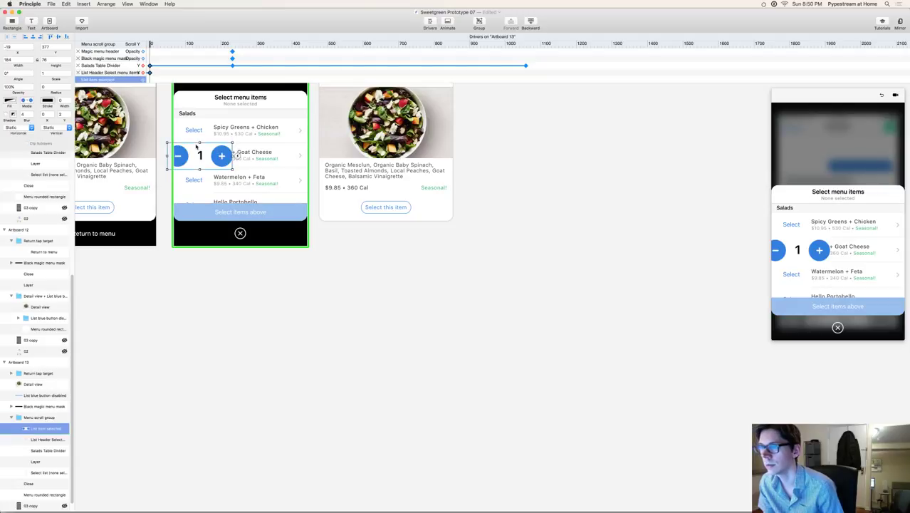
Step: Set the scale of the List item selected layer to 0.5
left_click(57, 73)
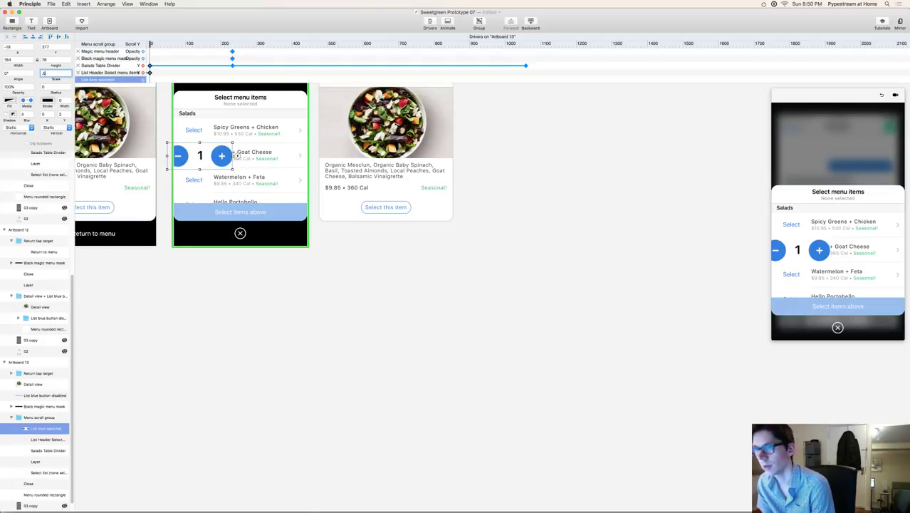
type(".5")
key("Return")
left_click(285, 303)
Step: Lower the List item selected layer's opacity to 60% so the Select label beneath shows through
left_click(188, 157)
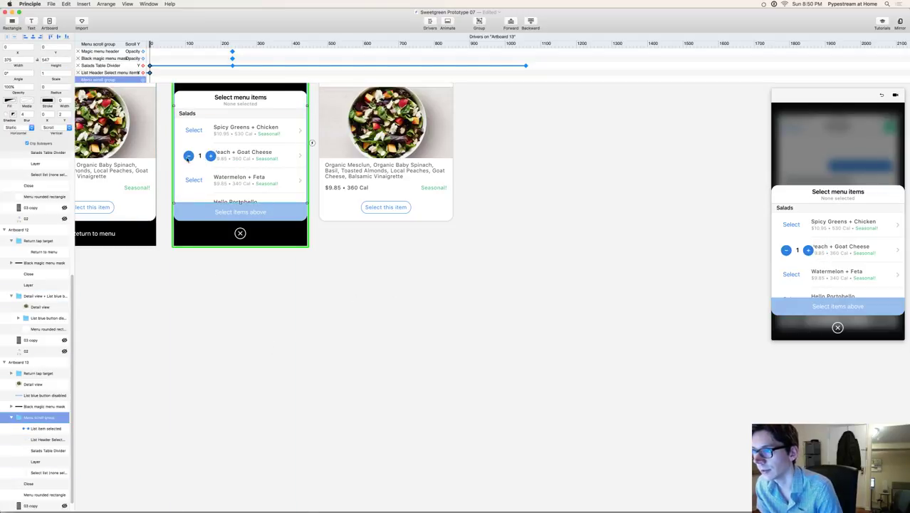
left_click(194, 159)
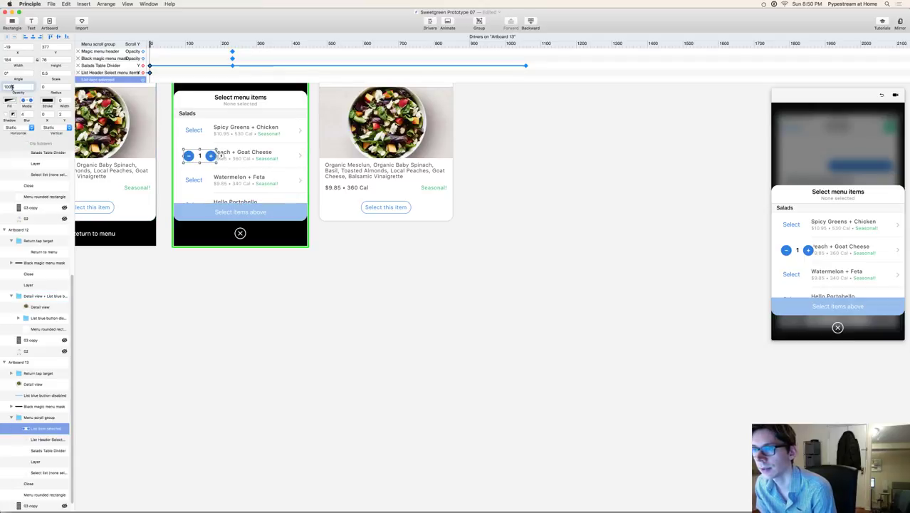
type("50")
key("Return")
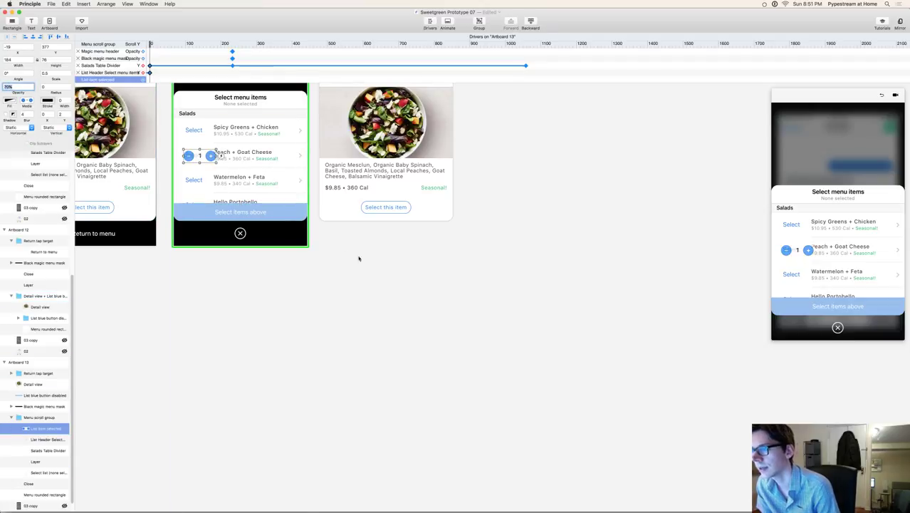
left_click(350, 239)
left_click(211, 165)
left_click(424, 282)
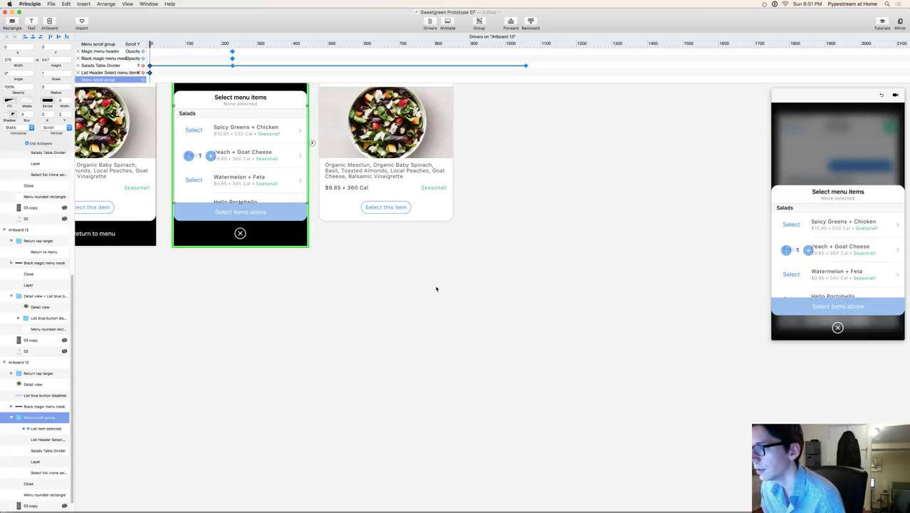
Step: Position the quantity stepper over the Peach + Goat Cheese row's Select label at X -35, Y 375
left_click(214, 156)
left_click(208, 157)
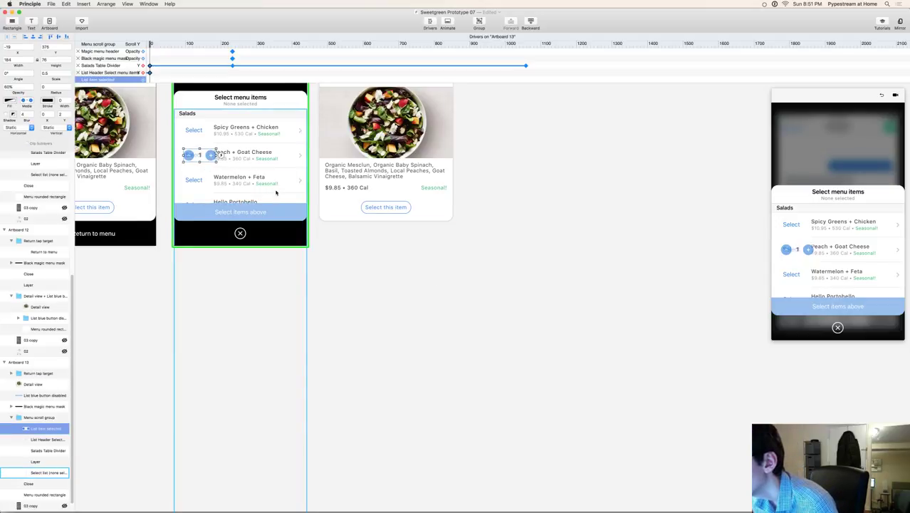
key("shift+Right")
key("shift+Right")
key("Left")
key("Left")
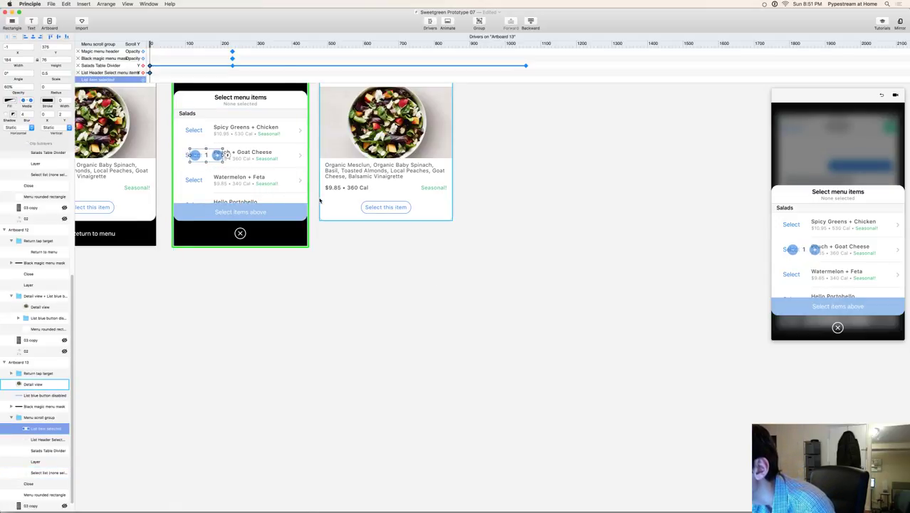
key("shift+Left")
key("shift+Left")
key("shift+Left")
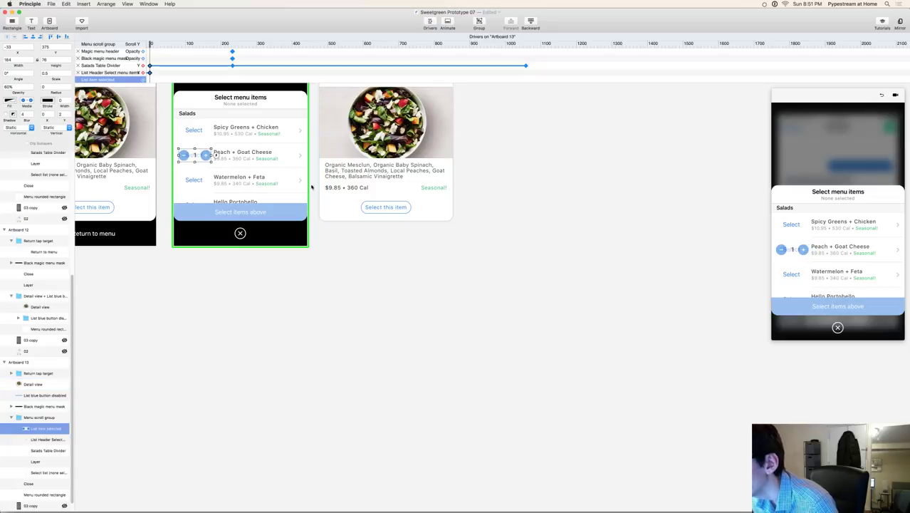
key("shift+Right")
key("shift+Left")
key("Left")
key("Left")
key("Left")
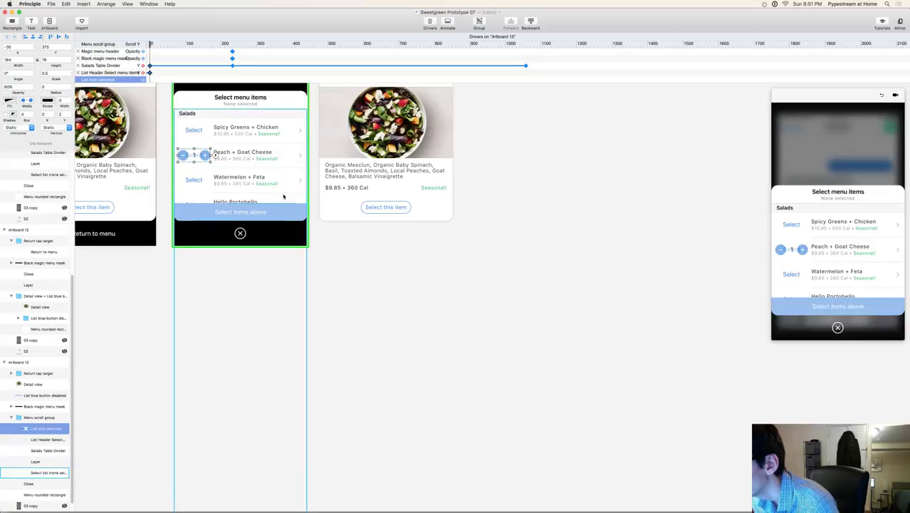
left_click(397, 287)
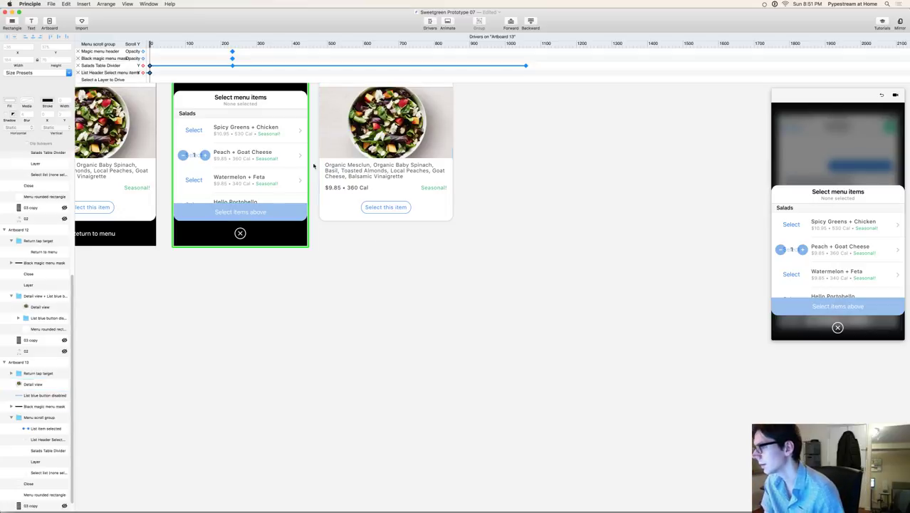
Step: Restore the List item selected layer's opacity to 100%
left_click(197, 159)
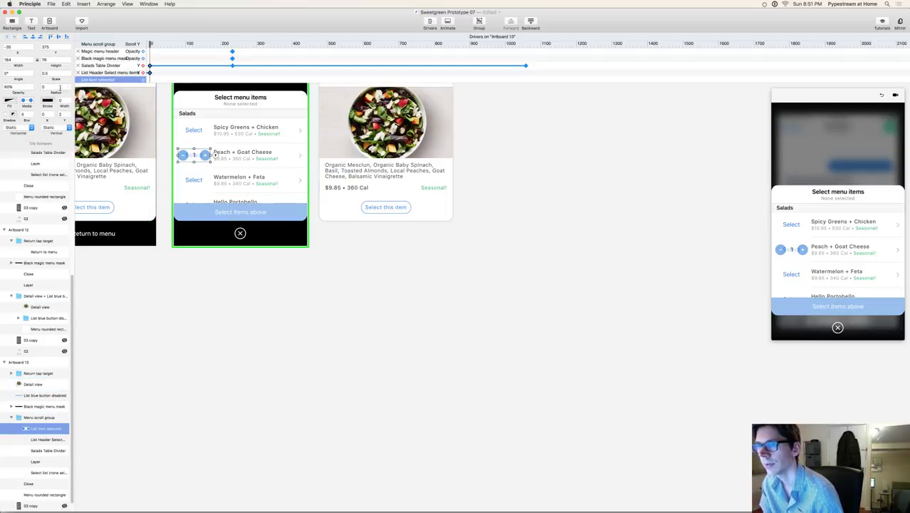
left_click(6, 87)
type("10")
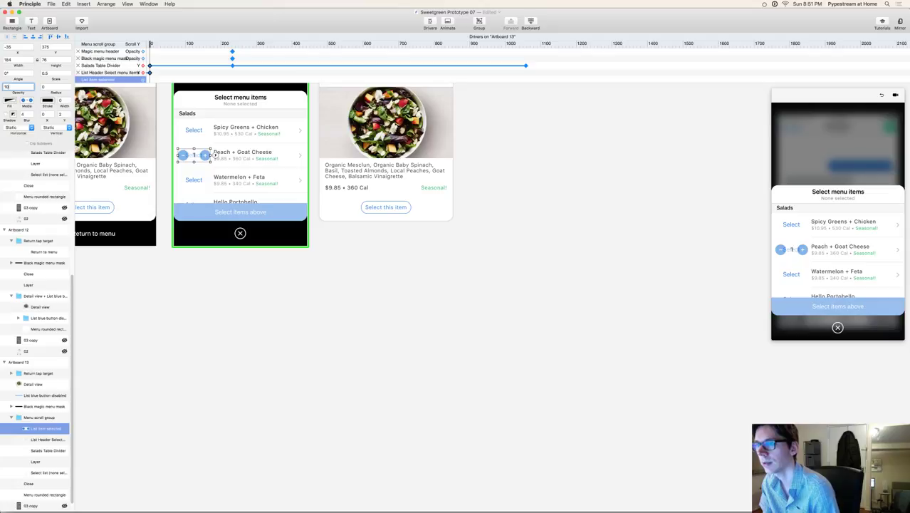
type("0")
left_click(391, 224)
left_click(192, 157)
left_click(426, 298)
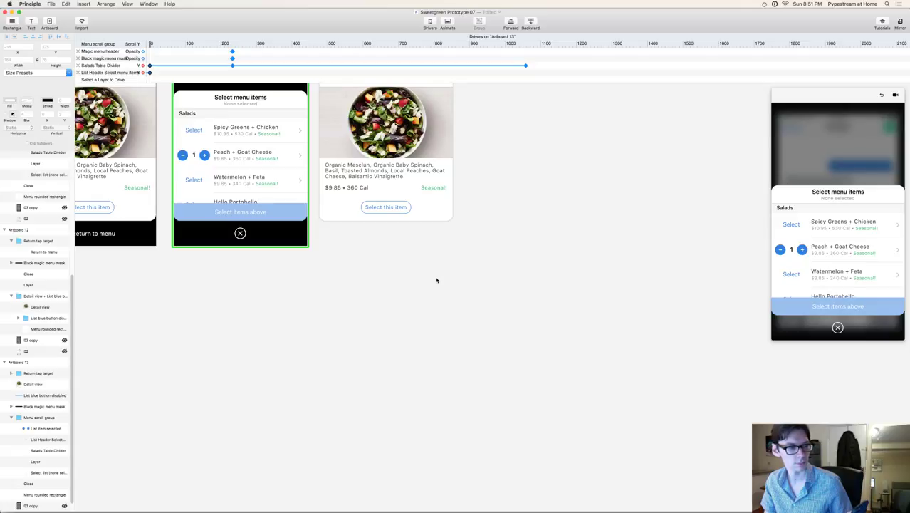
Step: Move the List item selected layer directly beneath the Salads Table Divider layer inside Artboard 13's Menu scroll group
scroll(842, 230, "down", 5)
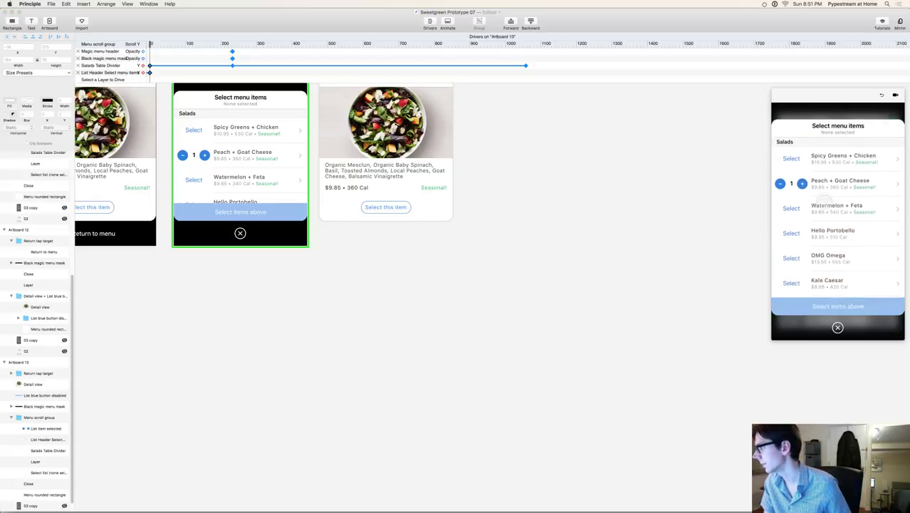
mouse_move(843, 230)
left_mouse_down()
mouse_move(841, 199)
mouse_move(845, 217)
left_mouse_up()
left_click(223, 152)
double_click(204, 154)
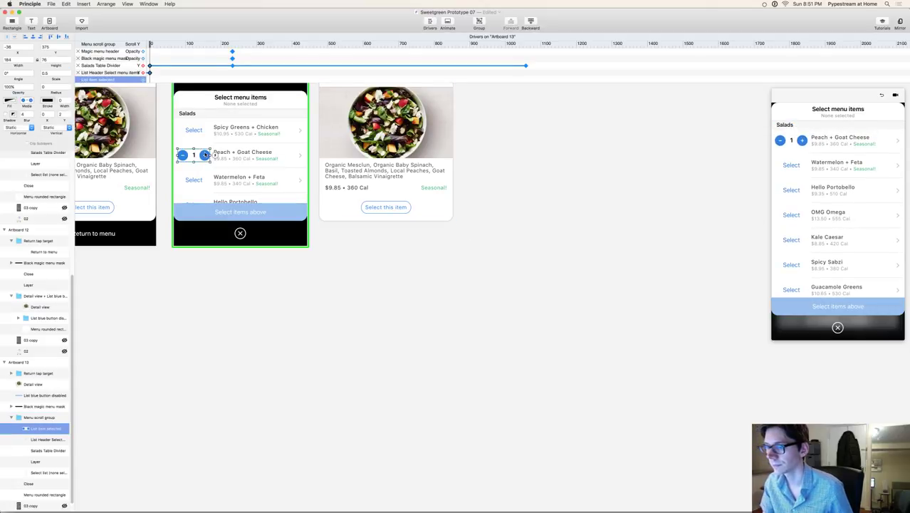
scroll(33, 368, "down", 1)
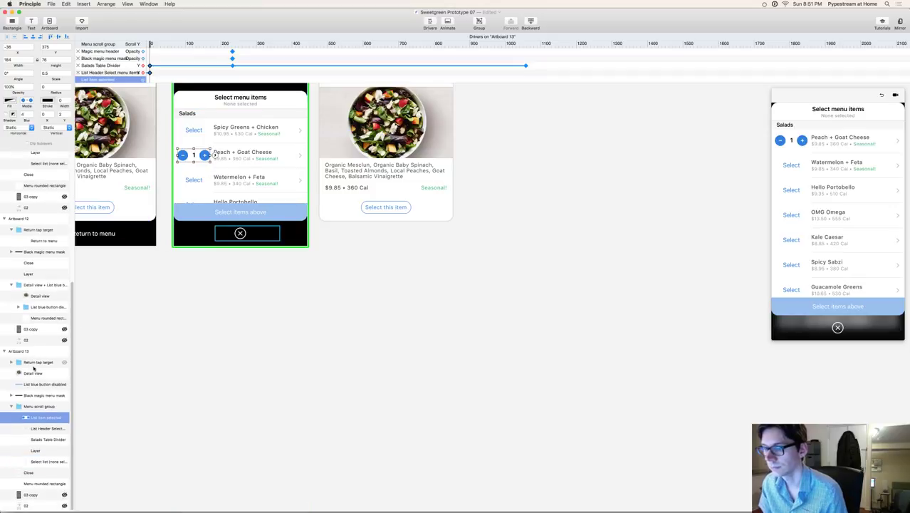
left_click(38, 439, "super")
left_click_drag(38, 439, 35, 441)
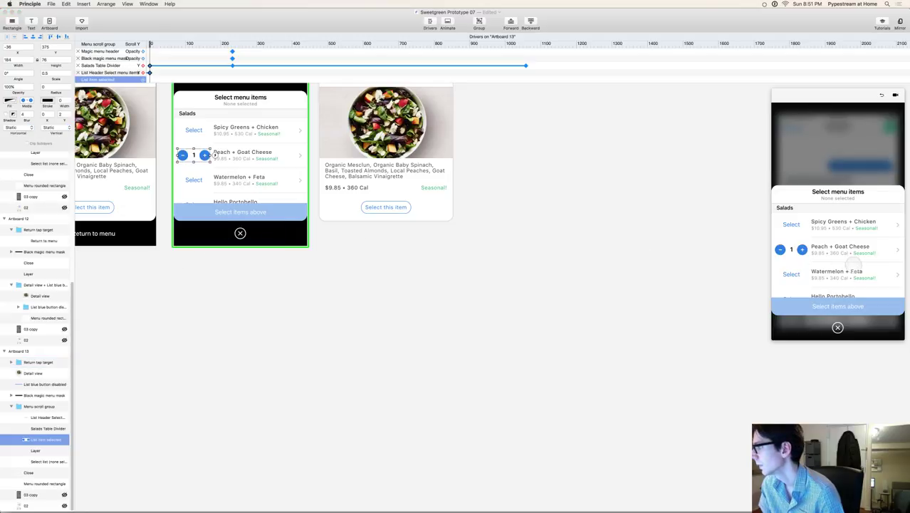
Step: Scroll the menu list up and down in the preview to check how the quantity stepper passes the Salads divider and header
scroll(843, 271, "down", 5)
scroll(842, 272, "up", 5)
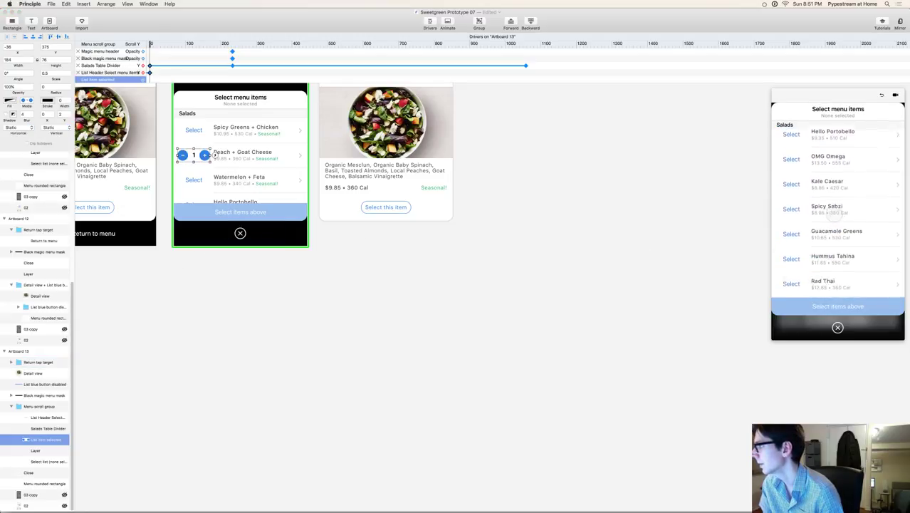
scroll(840, 272, "down", 5)
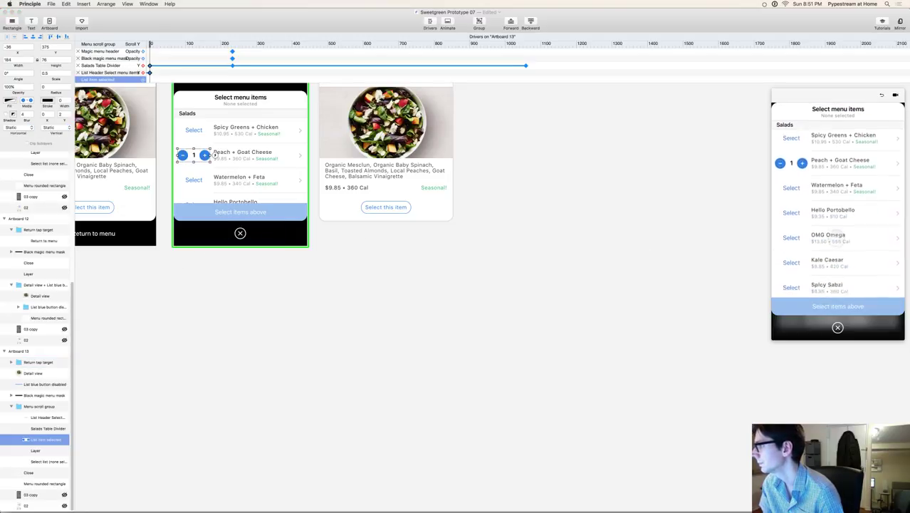
scroll(835, 268, "up", 4)
scroll(835, 270, "up", 2)
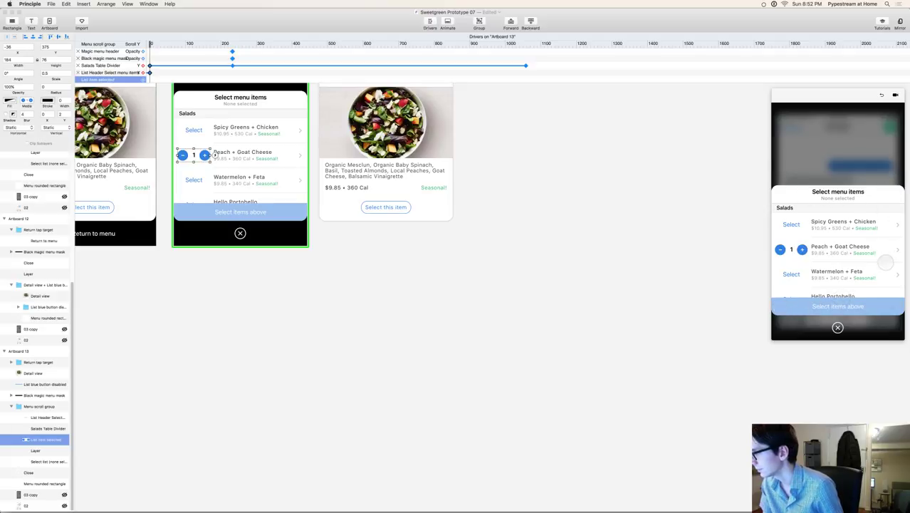
scroll(874, 227, "down", 5)
scroll(850, 239, "down", 3)
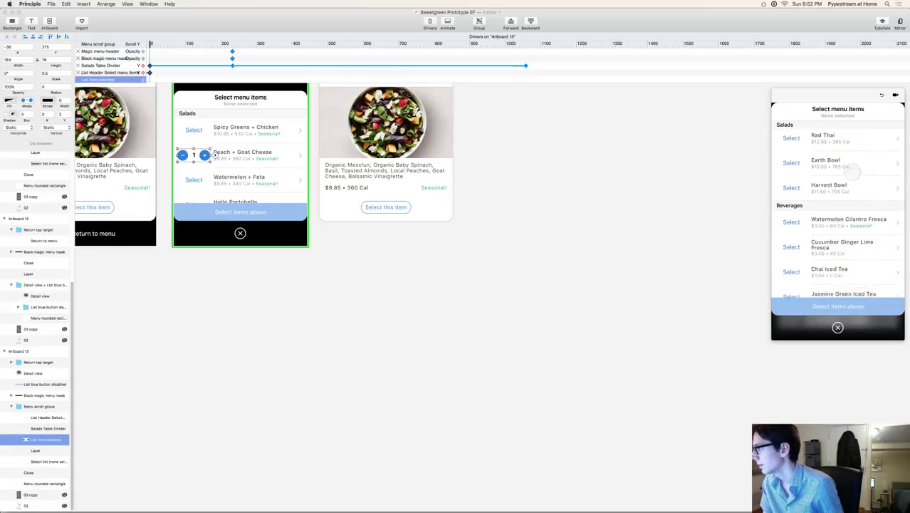
scroll(848, 249, "up", 10)
scroll(844, 255, "down", 5)
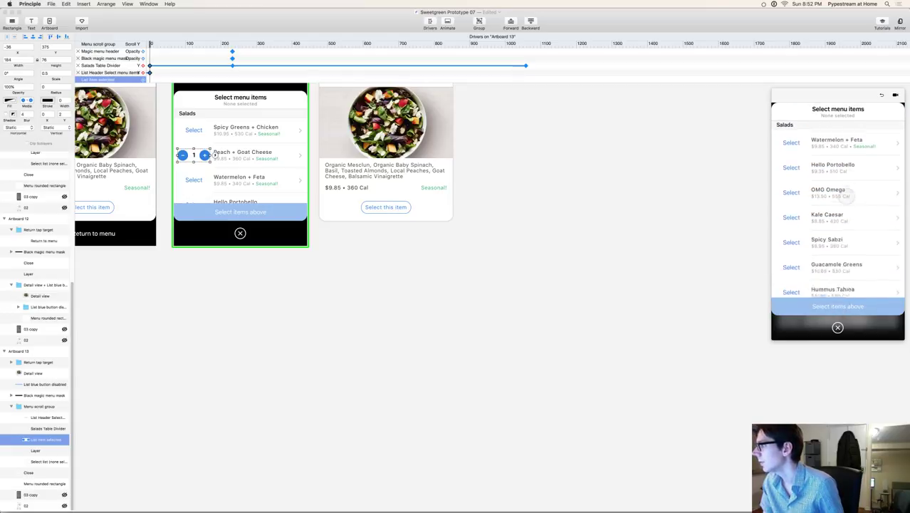
scroll(844, 285, "up", 10)
scroll(844, 288, "down", 3)
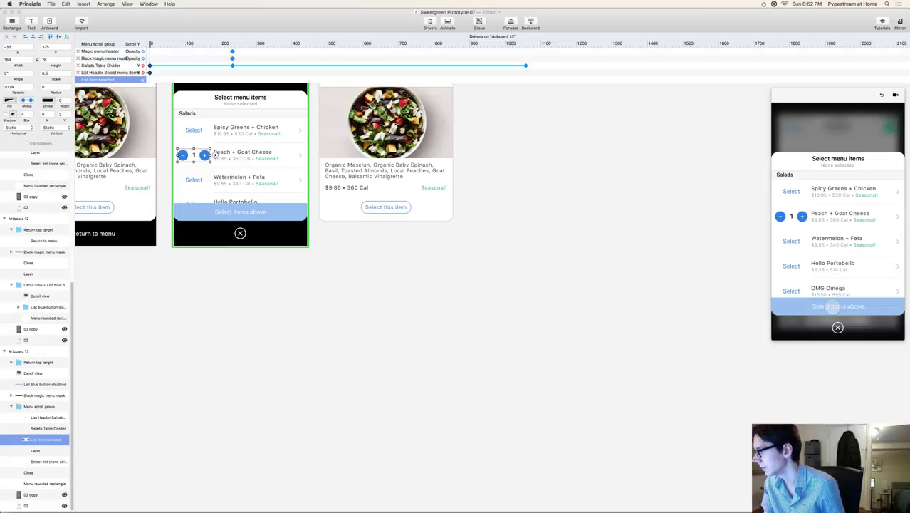
Step: Save the Sweetgreen Prototype 07 file
left_click(563, 336)
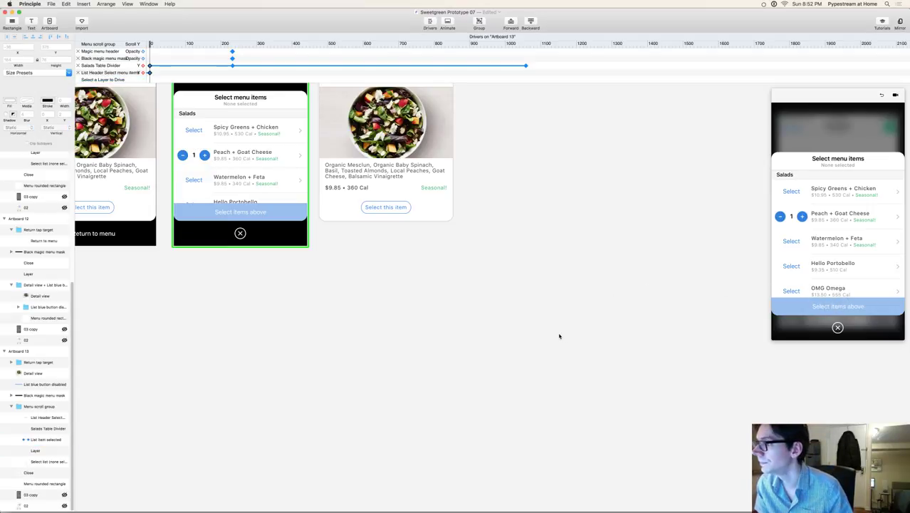
key("super+s")
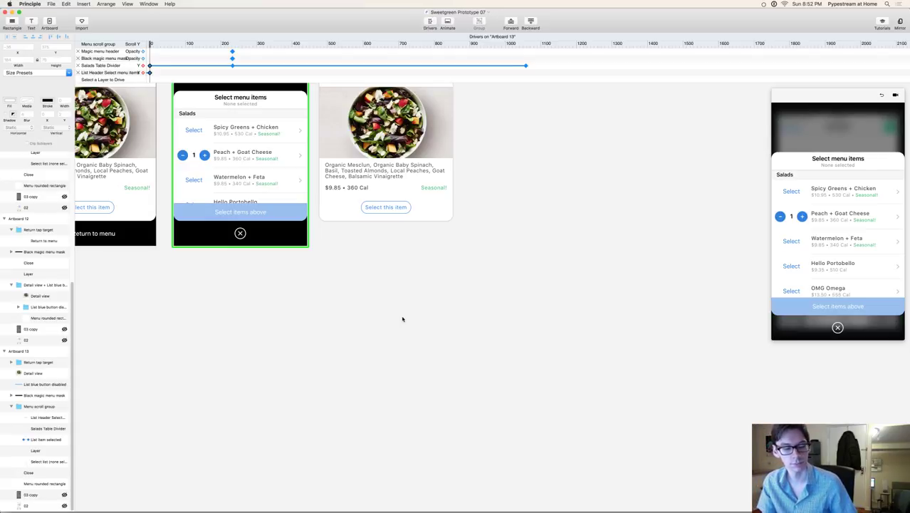
Step: Look through the Exports folder for the image used for the blue button under the menu list
scroll(320, 325, "up", 5)
scroll(320, 324, "left", 3)
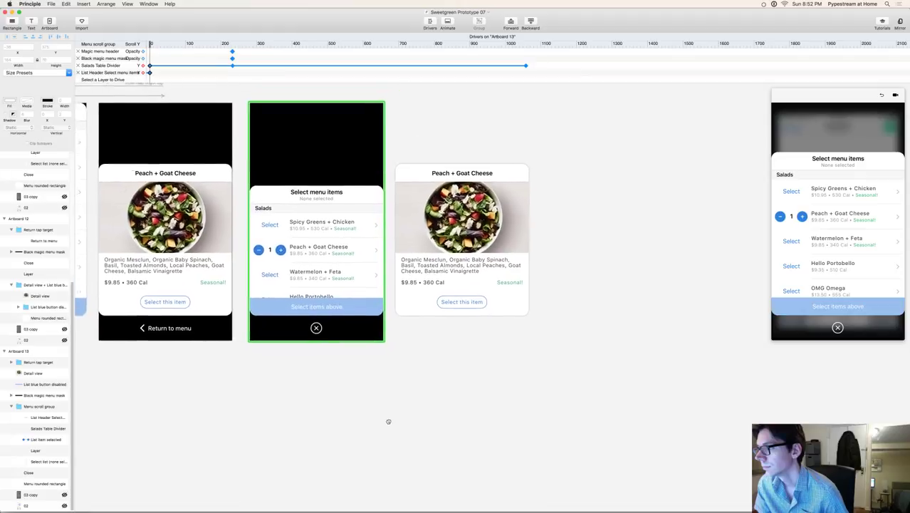
left_click(310, 307)
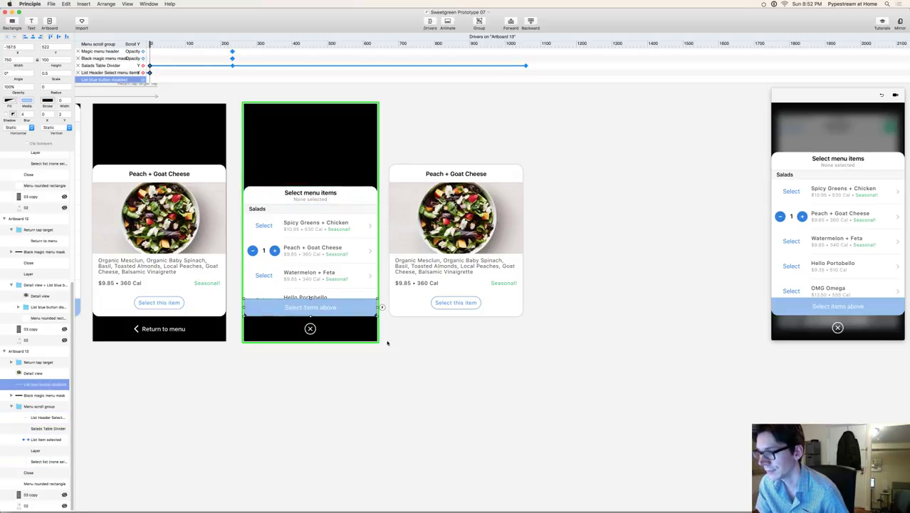
left_click(472, 357)
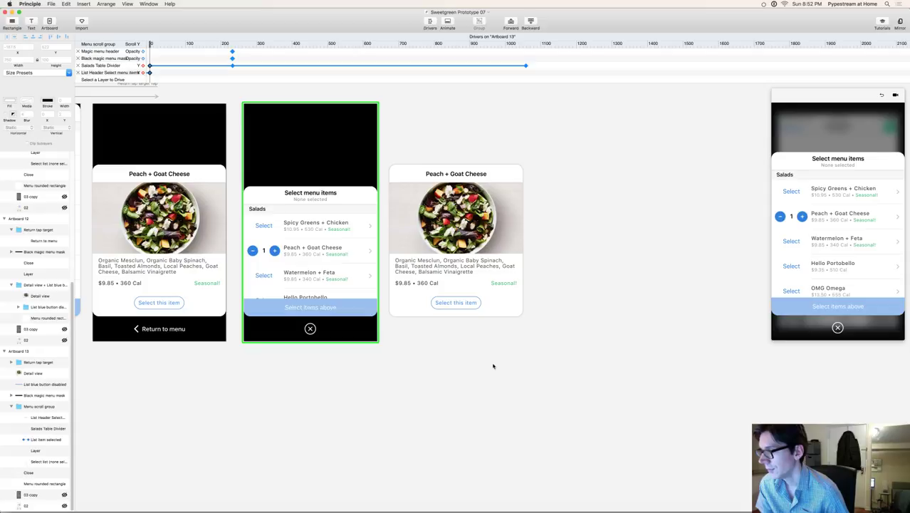
key("super+Tab")
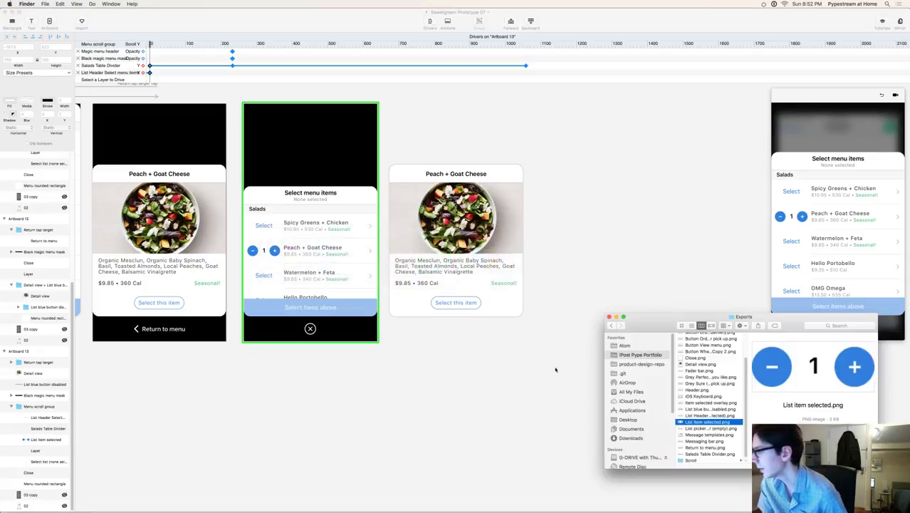
scroll(716, 428, "up", 5)
left_click(709, 355)
key("Up")
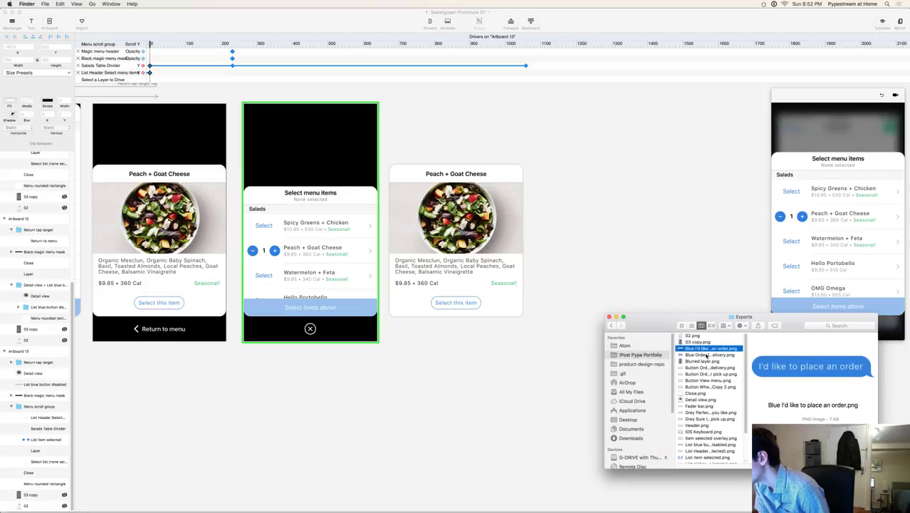
key("Down")
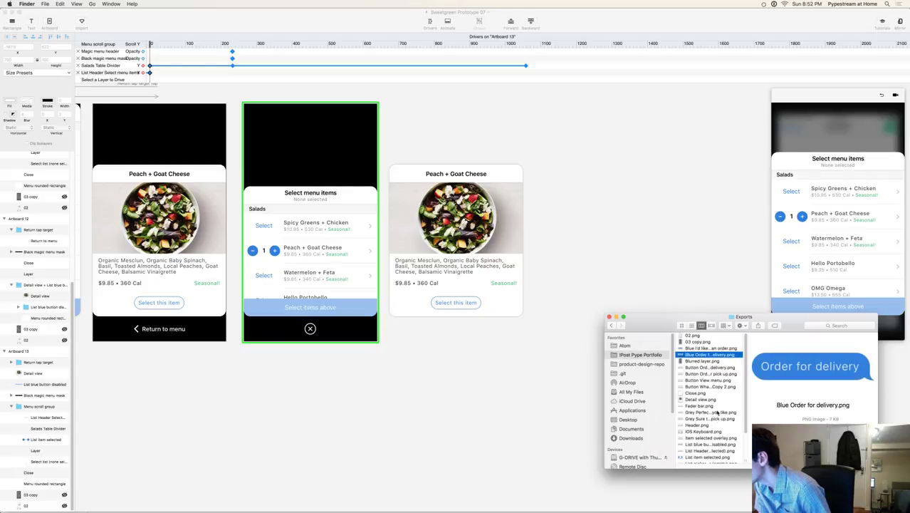
left_click(707, 444)
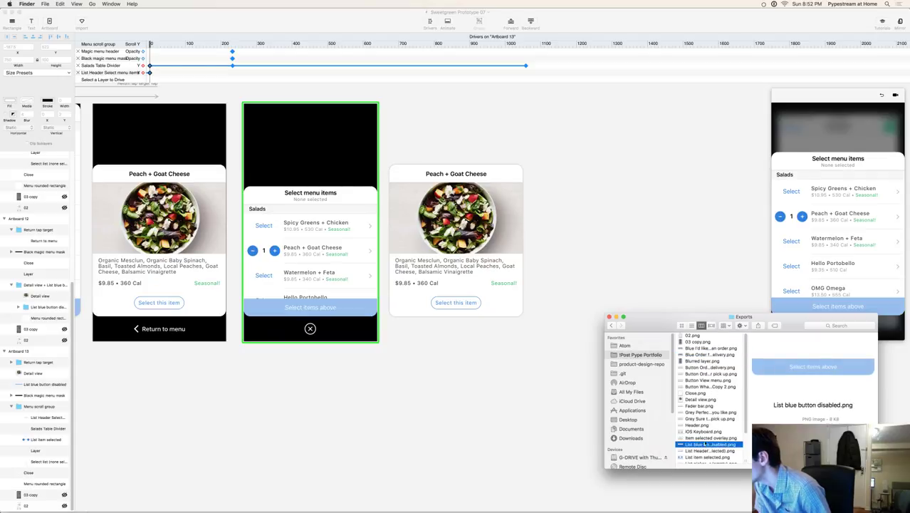
Step: Switch to Sketch and change the blue button label in artboard 06 to "Confirm order (1 item)"
key("super+Tab")
key("super+Tab")
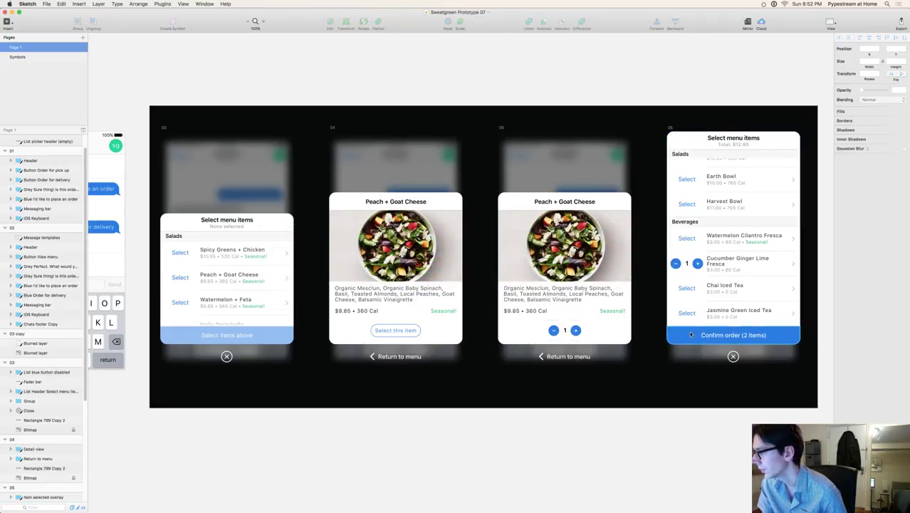
left_click(729, 339)
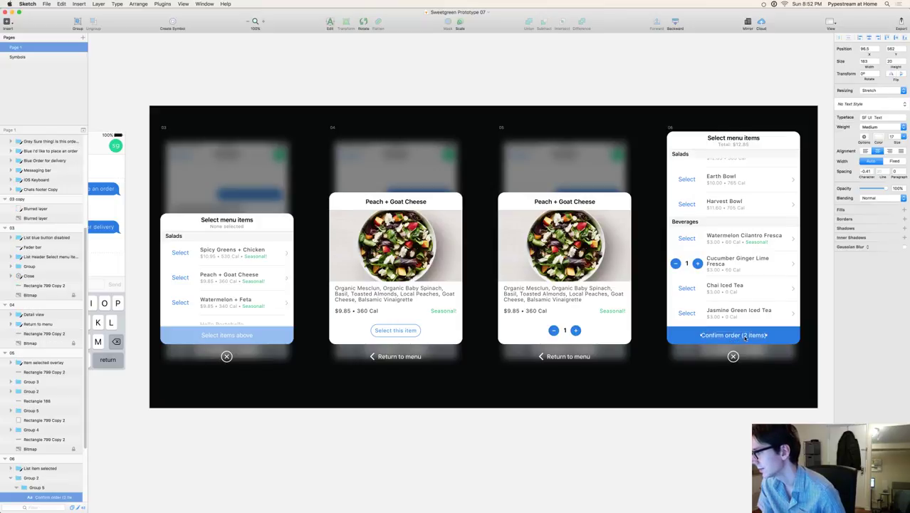
double_click(740, 335)
type("1")
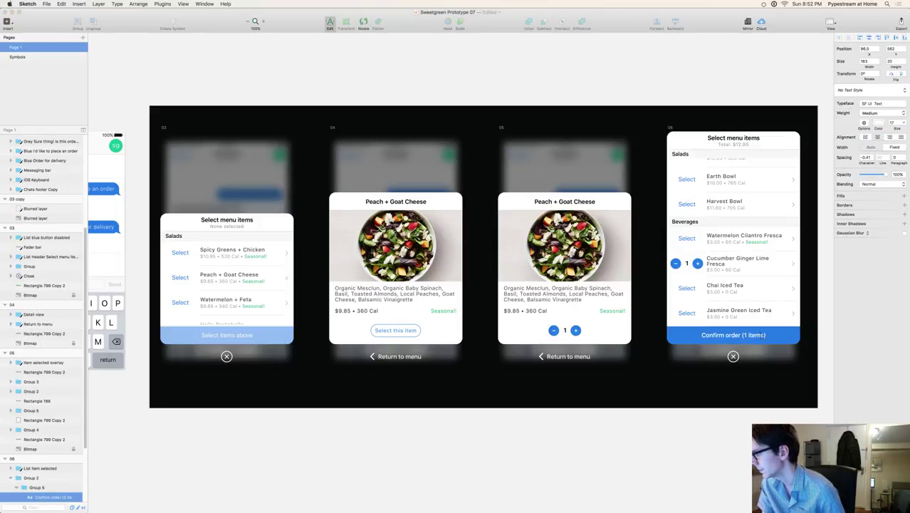
left_click(749, 446)
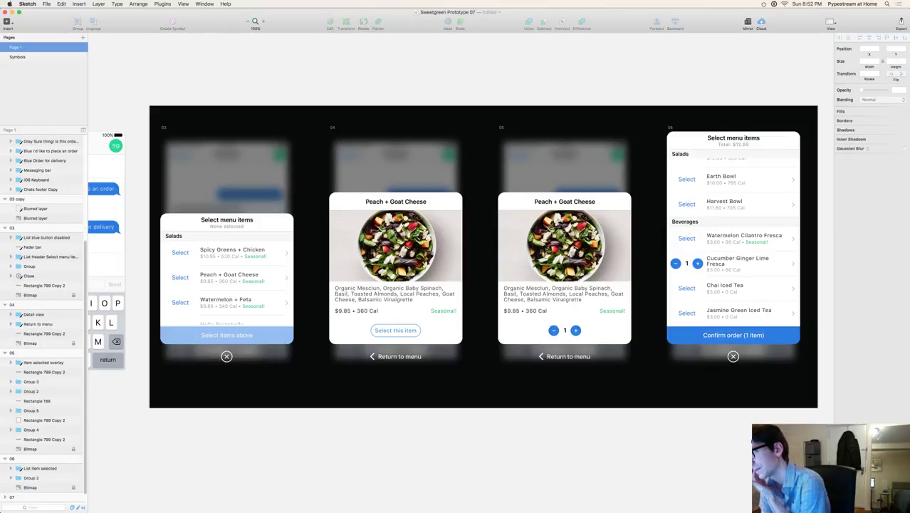
Step: Copy the "Confirm order (1 item)" button group from artboard 06
scroll(460, 259, "right", 2)
scroll(540, 424, "right", 2)
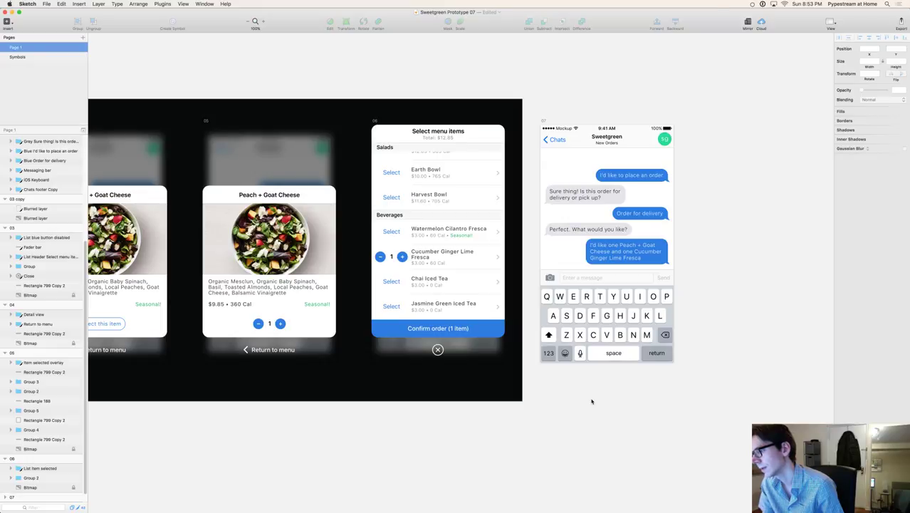
left_click(443, 327)
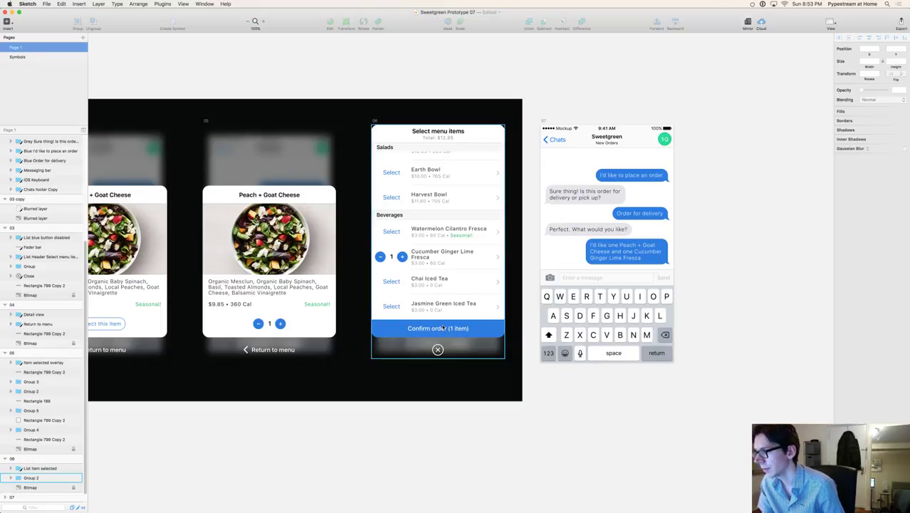
double_click(406, 332)
key("super+c")
Step: Set artboard 06's button label back to "Confirm order (2 items)"
double_click(452, 328)
type("2")
type("s")
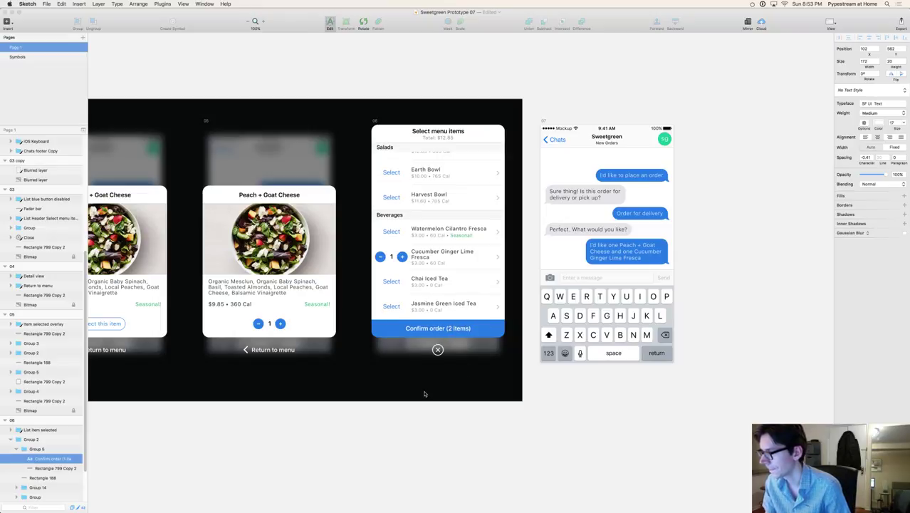
left_click(389, 433)
Step: Paste the copied "Confirm order (1 item)" button into the 00 Assets artboard
scroll(293, 432, "left", 15)
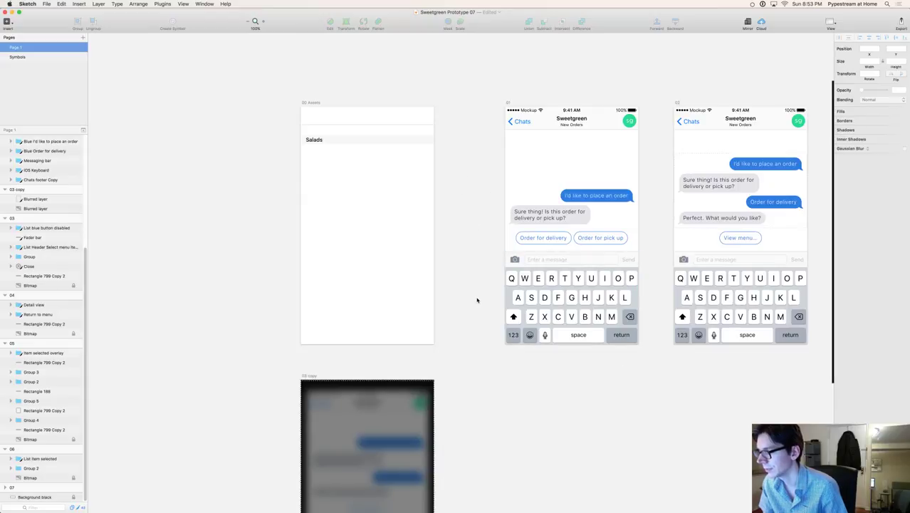
left_click_drag(477, 299, 540, 332)
left_click(376, 135)
left_click(510, 245)
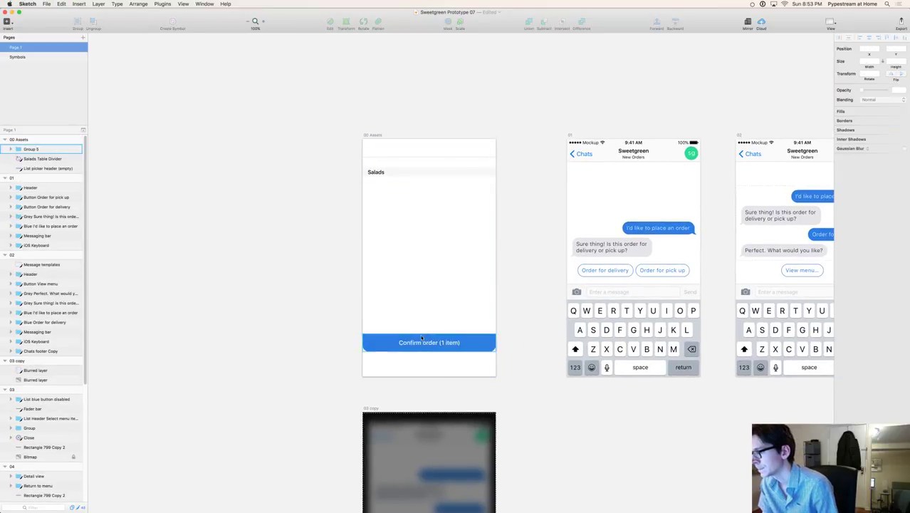
Step: Duplicate the confirm button beneath the original in 00 Assets and relabel the copy "Confirm order (2 items)"
left_click_drag(425, 344, 451, 287)
double_click(457, 283)
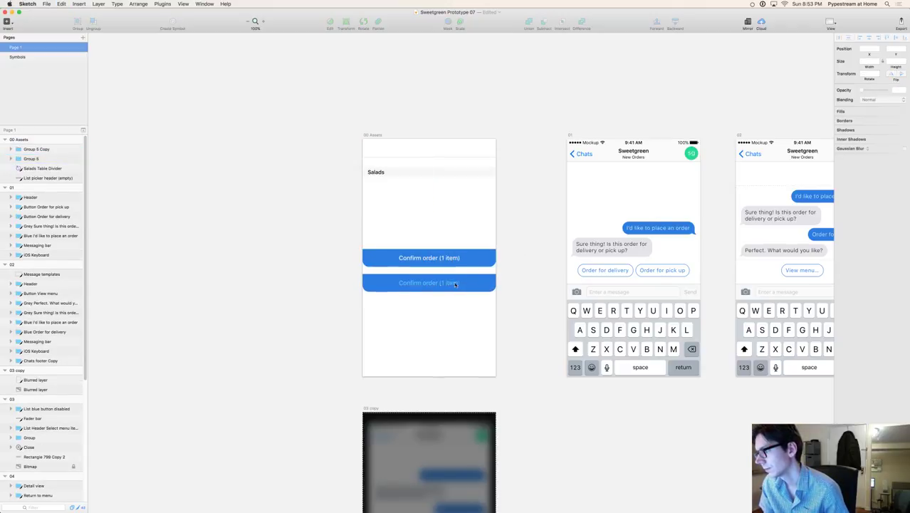
double_click(444, 283)
type("2")
type("s")
left_click(522, 238)
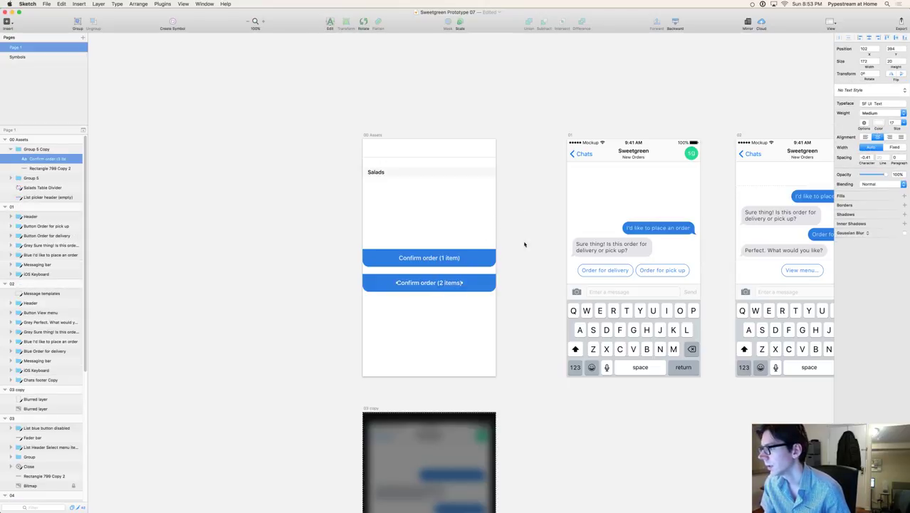
scroll(512, 298, "right", 5)
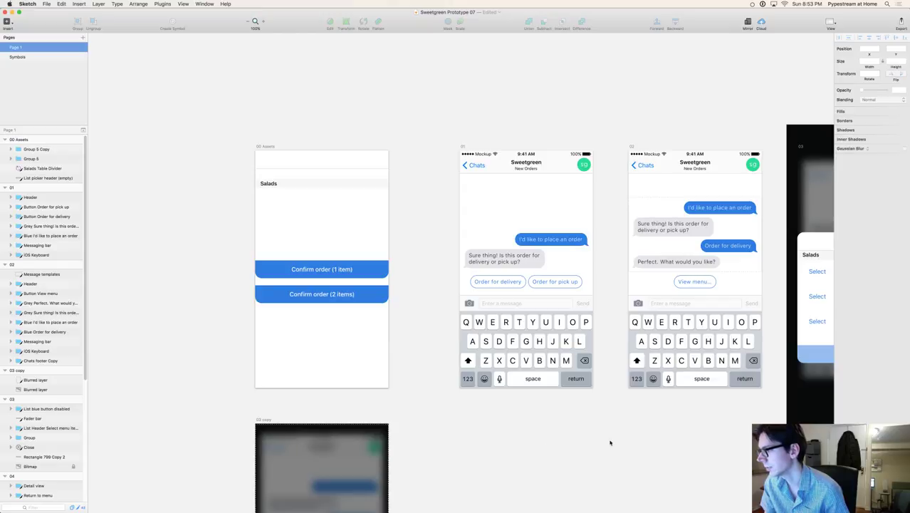
scroll(610, 439, "right", 10)
scroll(572, 402, "right", 10)
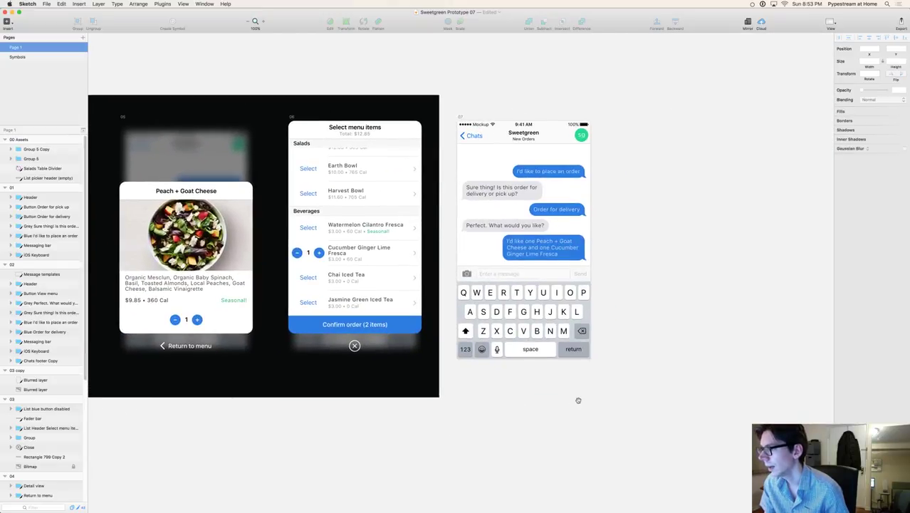
Step: Copy the "Select menu items" header group with its total from artboard 06
scroll(572, 420, "left", 3)
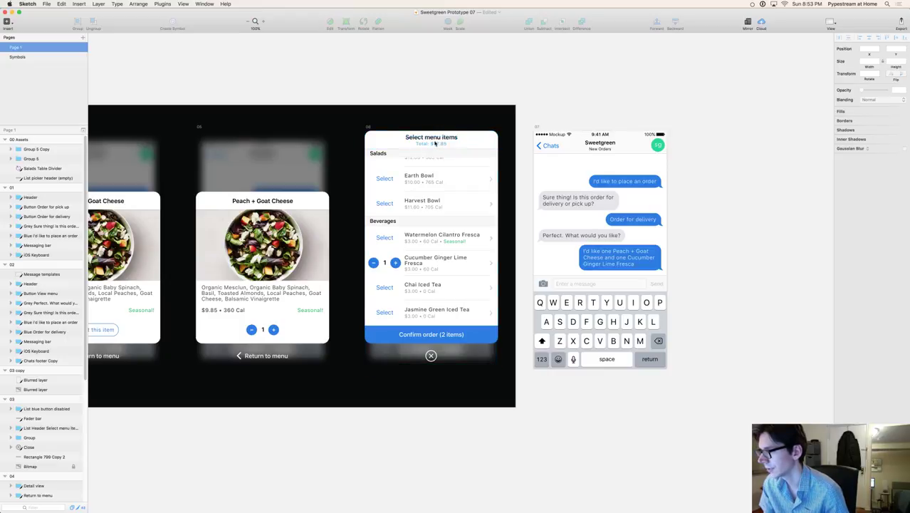
left_click(407, 149)
left_click(407, 146)
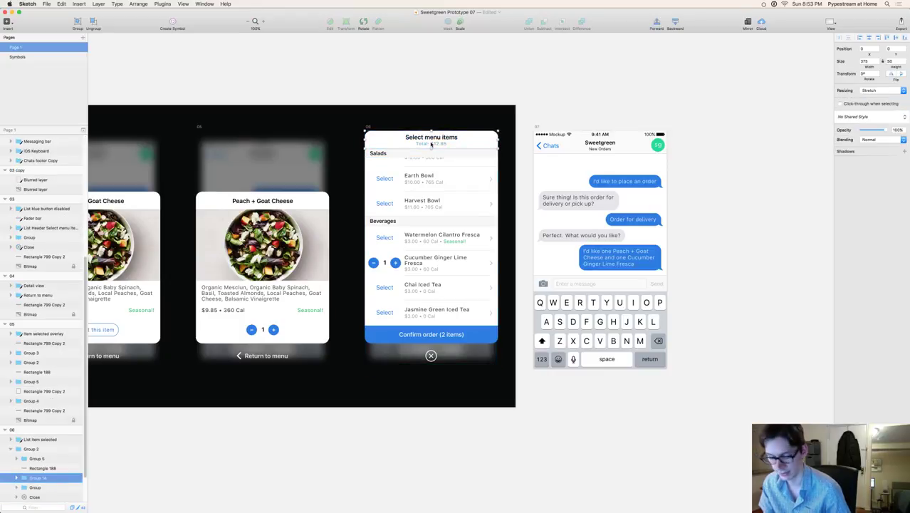
left_click(229, 424)
Step: Paste the copied menu header into the 00 Assets artboard and move it down to Y 170
scroll(230, 424, "left", 15)
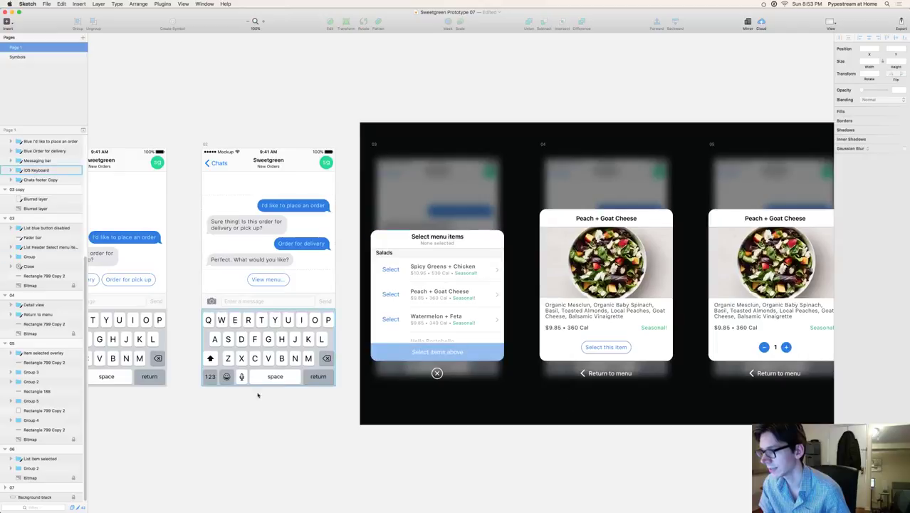
scroll(249, 290, "down", 2)
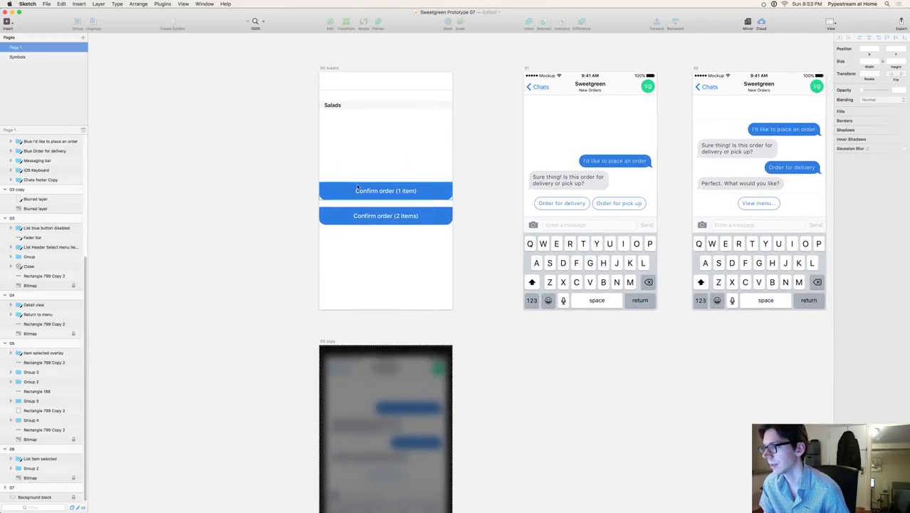
left_click(399, 163)
key("shift+Down")
key("shift+Down")
key("shift+Down")
key("shift+Down")
key("shift+Down")
key("shift+Down")
key("shift+Down")
key("shift+Down")
key("shift+Down")
key("shift+Down")
key("shift+Down")
key("shift+Down")
key("shift+Down")
key("shift+Down")
key("shift+Down")
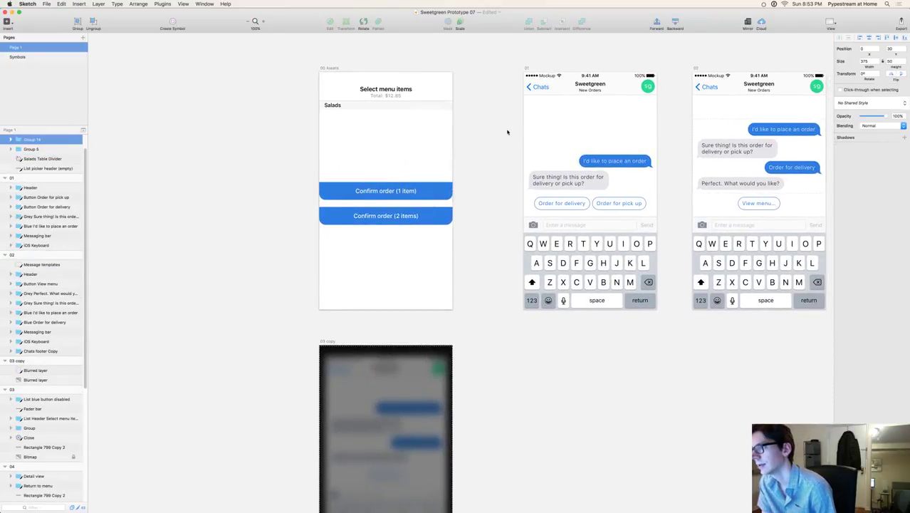
key("shift+Down")
key("shift+Down")
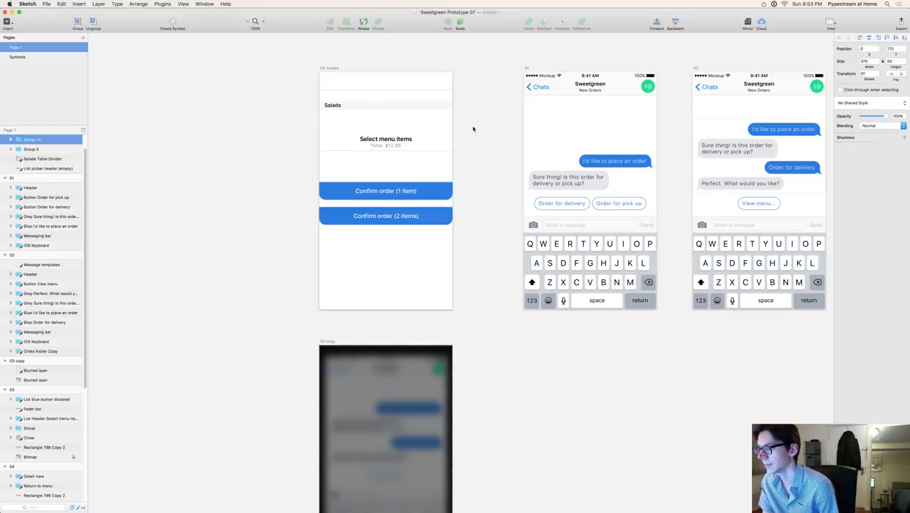
left_click(473, 172)
Step: Duplicate the menu header in 00 Assets directly beneath the original at Y 240
scroll(457, 284, "right", 3)
scroll(457, 284, "right", 5)
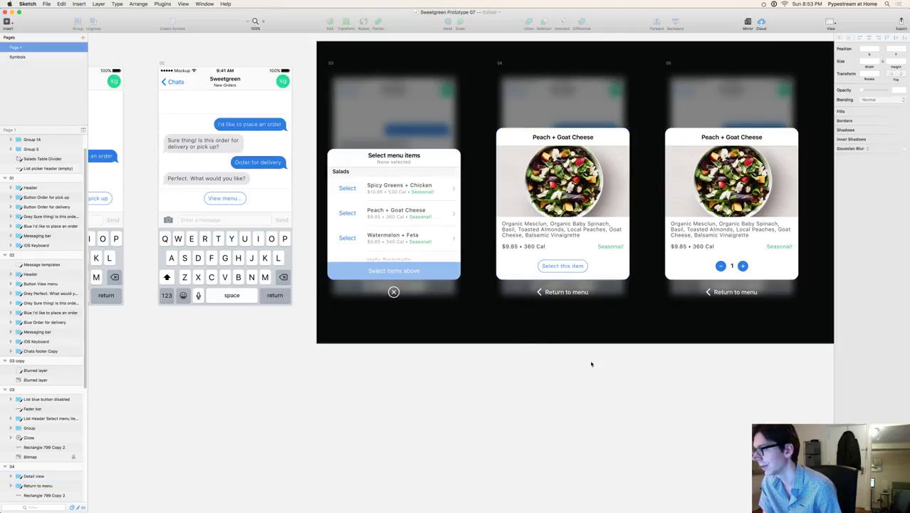
scroll(583, 364, "right", 8)
scroll(146, 353, "left", 1)
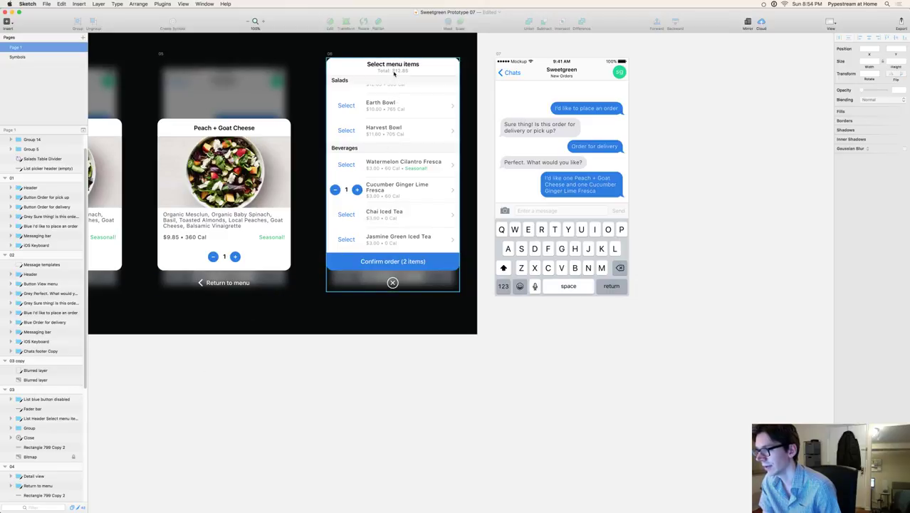
scroll(716, 335, "left", 15)
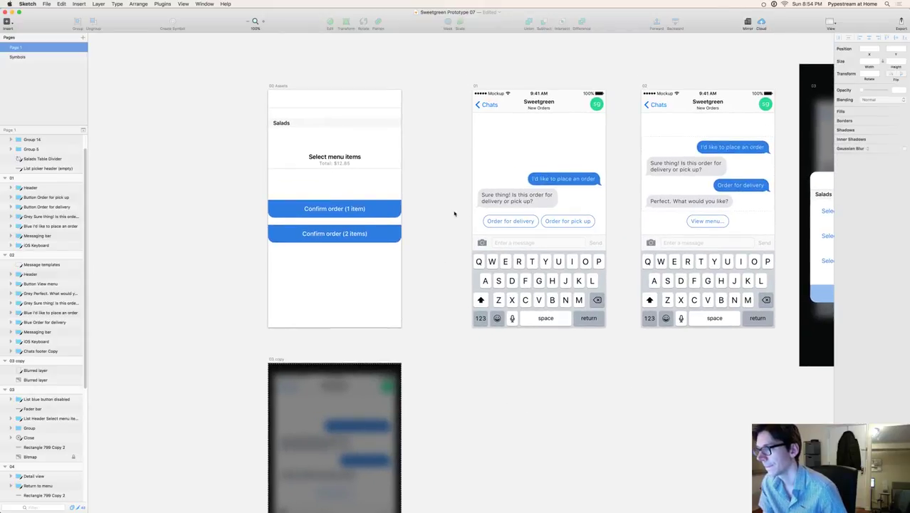
left_click(345, 159)
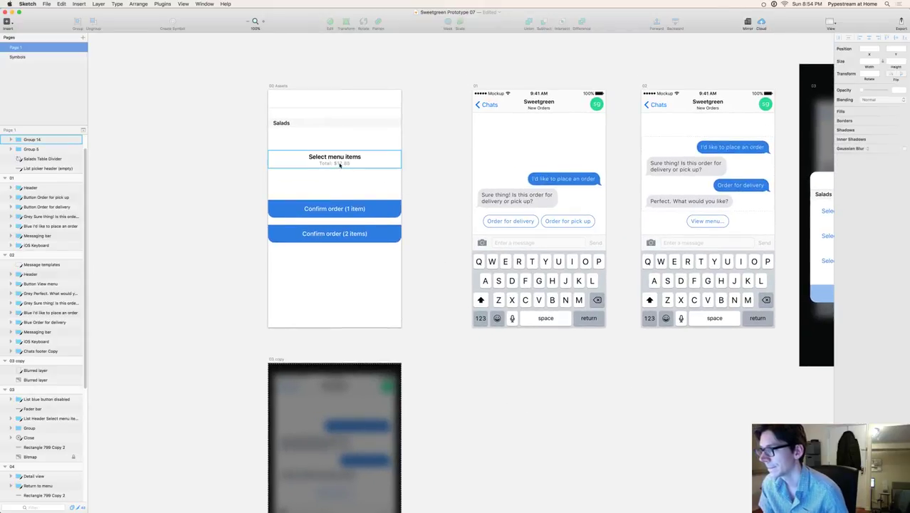
left_click_drag(344, 159, 340, 176)
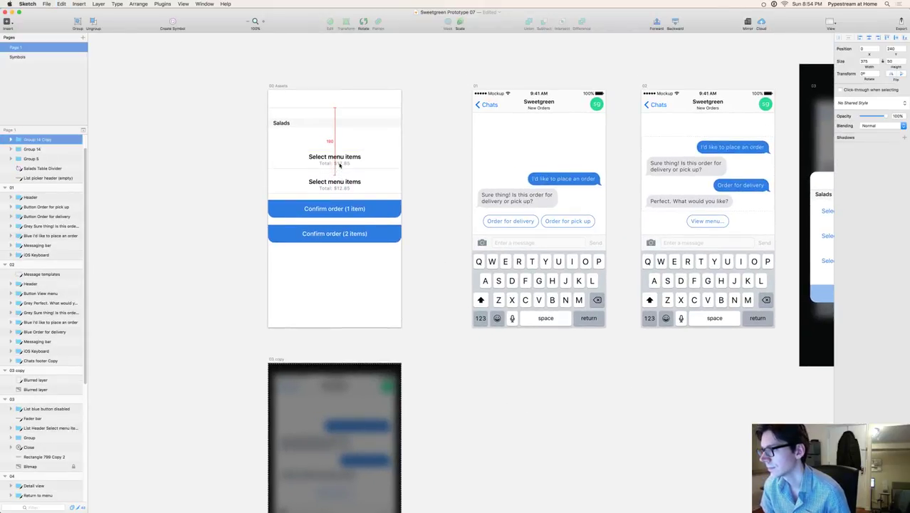
Step: Set the upper menu header's total to $9.85
double_click(339, 163)
double_click(339, 163)
type("$")
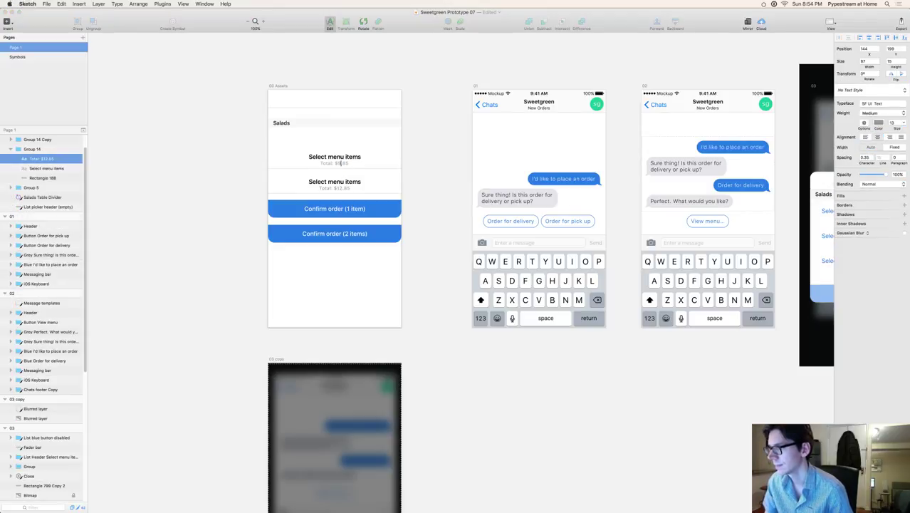
type("9.85")
left_click(202, 149)
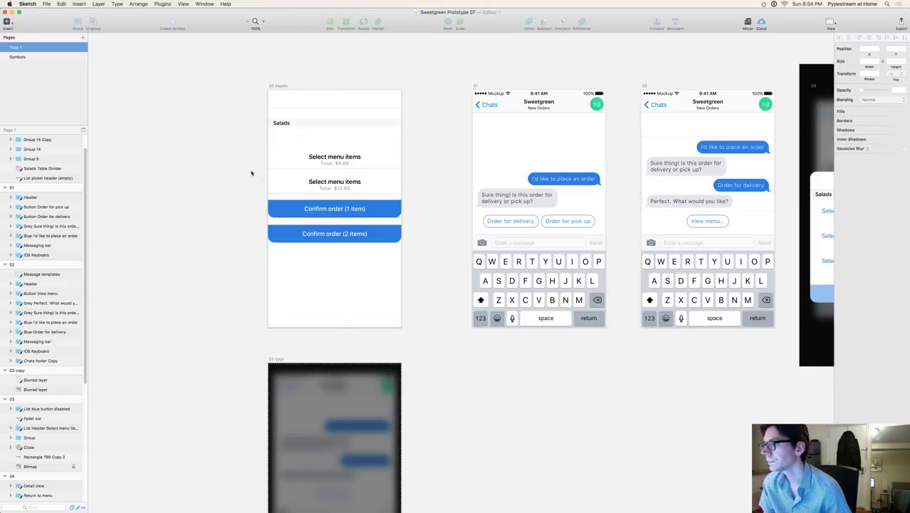
Step: Rename the Group 5 Copy layer in 00 Assets as "Menu Header One item" and copy that name
left_click(311, 170)
left_click(345, 188)
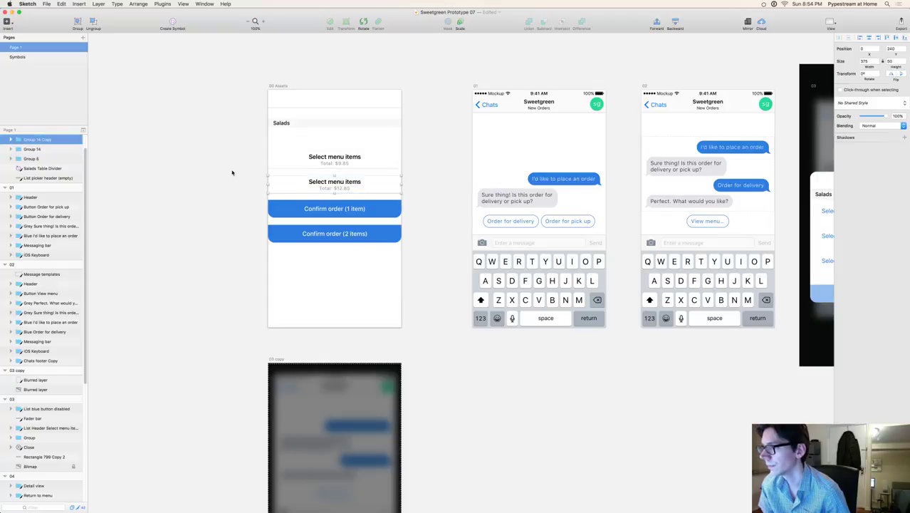
left_click(311, 164)
scroll(50, 161, "up", 2)
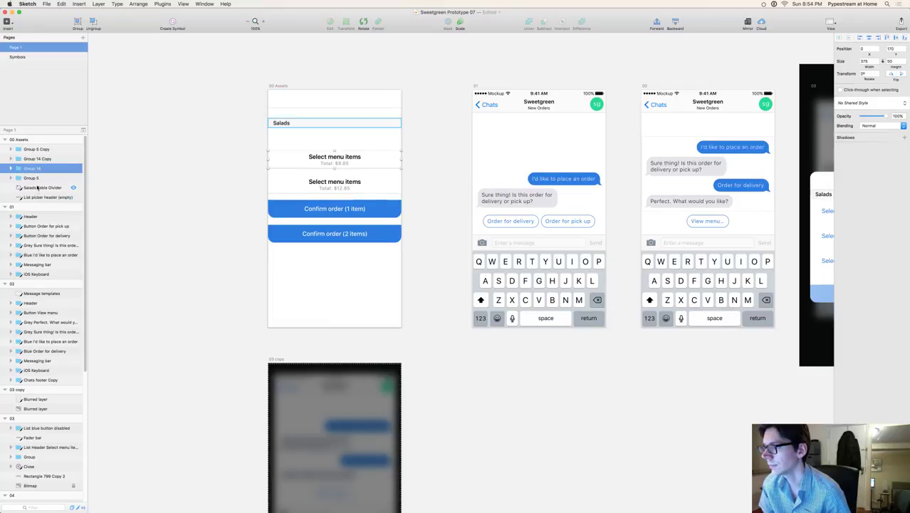
left_click(43, 150)
double_click(43, 151)
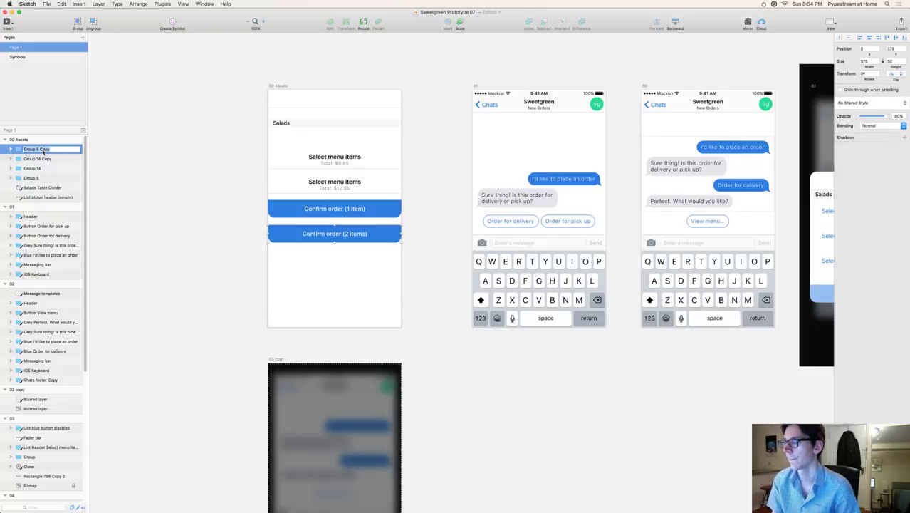
type("Header")
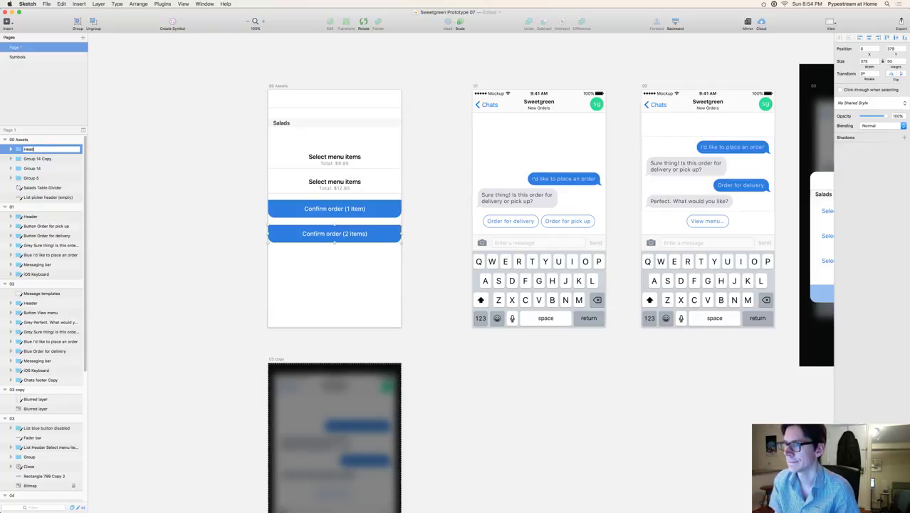
type(" One item")
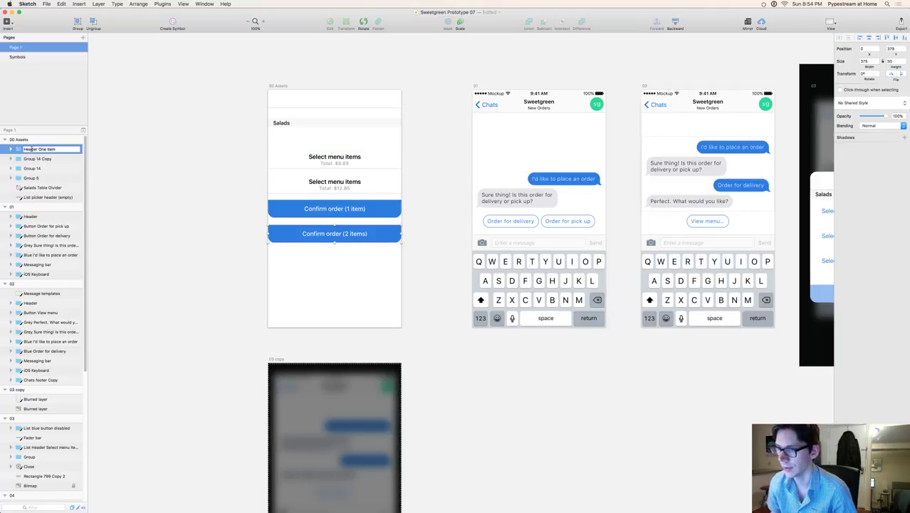
left_click(25, 148)
type("Menu")
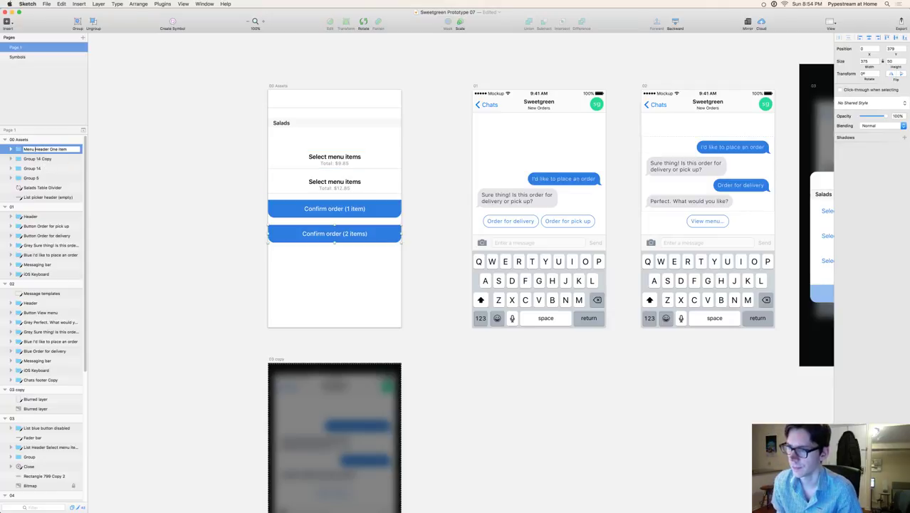
key("super+a")
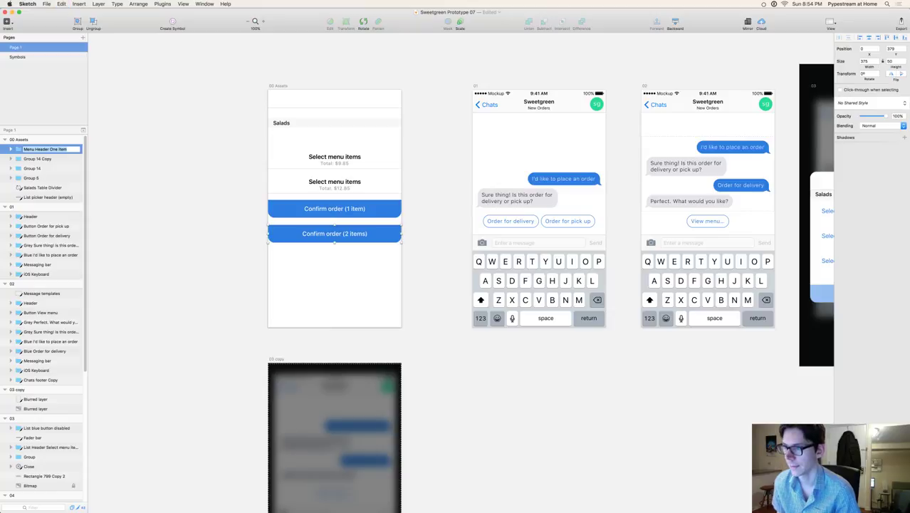
left_click(155, 122)
Step: Rename the Group 14 Copy layer as "Menu Header Two items", reusing the copied name
left_click(43, 158)
left_click(45, 158)
key("super+v")
key("shift+alt+Left")
key("shift+alt+Left")
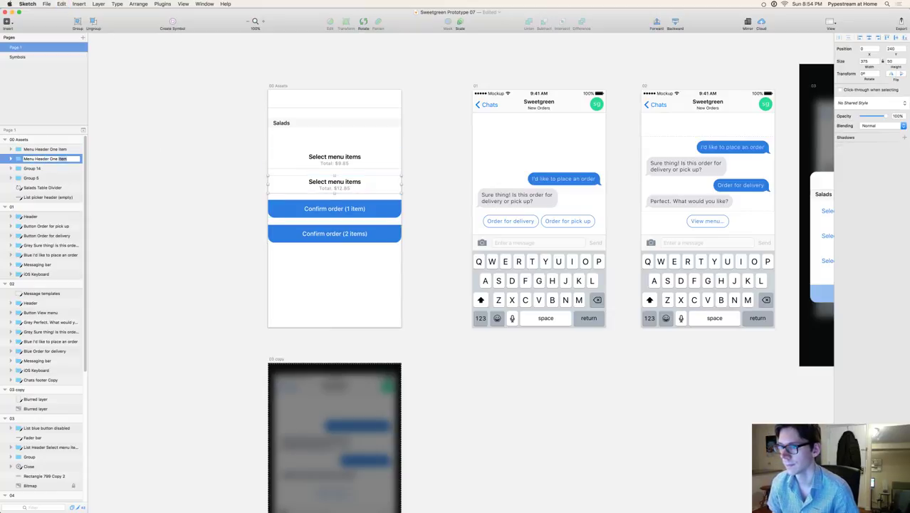
type("Two item")
key("Return")
Step: Send the two menu headers and two confirm buttons to the back one after another, so the layer order follows the 00 Assets artboard
left_click(40, 168)
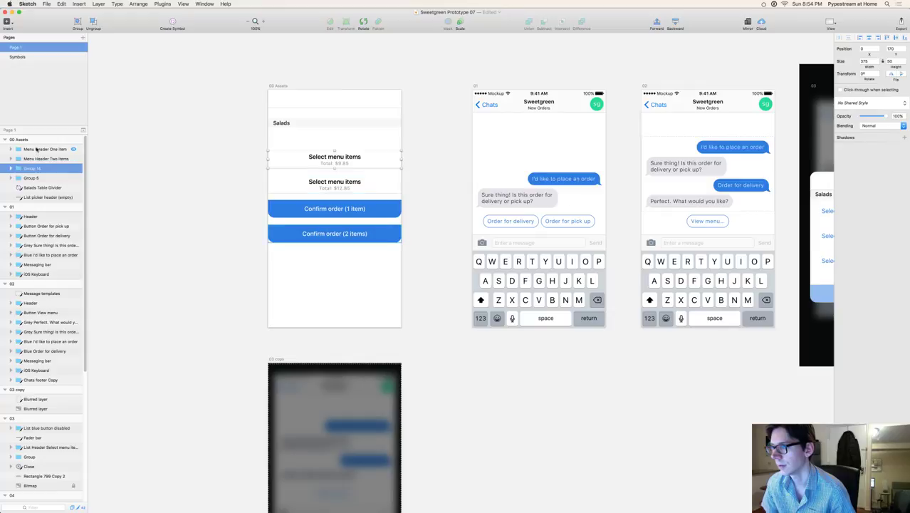
left_click_drag(314, 186, 217, 231)
left_click(301, 166)
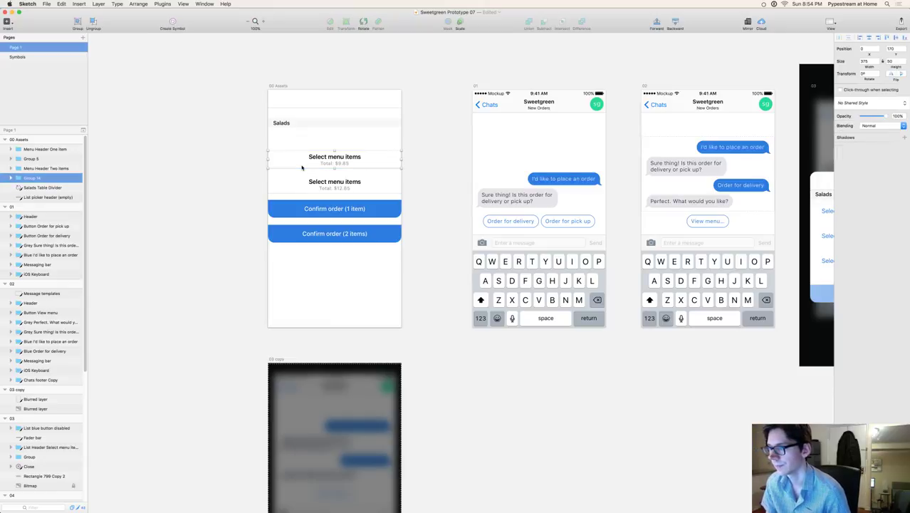
left_click(313, 234)
key("ctrl+alt+super+Down")
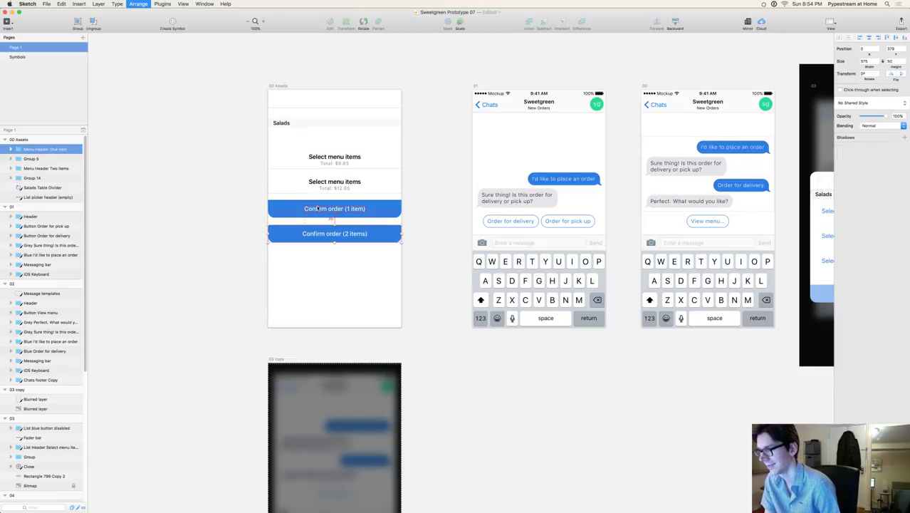
left_click(313, 158)
key("ctrl+alt+super+Down")
left_click(315, 182)
key("ctrl+alt+super+Down")
left_click(335, 208)
key("ctrl+alt+super+Down")
left_click(333, 233)
key("ctrl+alt+super+Down")
Step: Rename the upper menu header's Group 14 layer as "Menu Header One item"
left_click(313, 158)
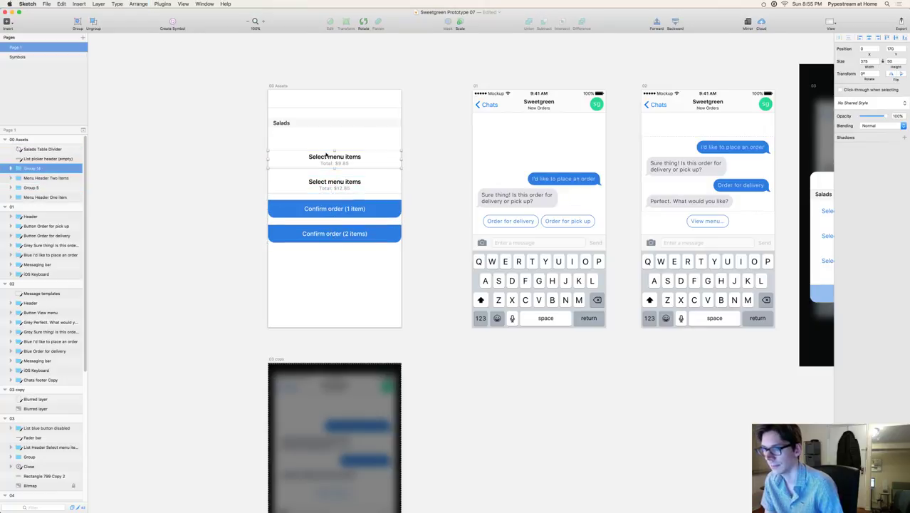
double_click(32, 169)
key("super+v")
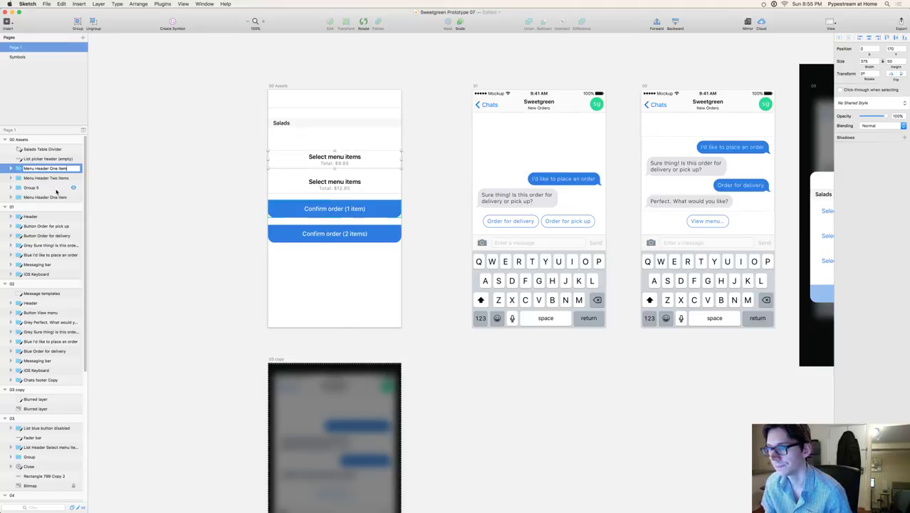
key("Return")
Step: Rename the one-item confirm button's Group 5 layer as "Blue button footer one item" and copy the name
left_click(54, 178)
left_click(31, 189)
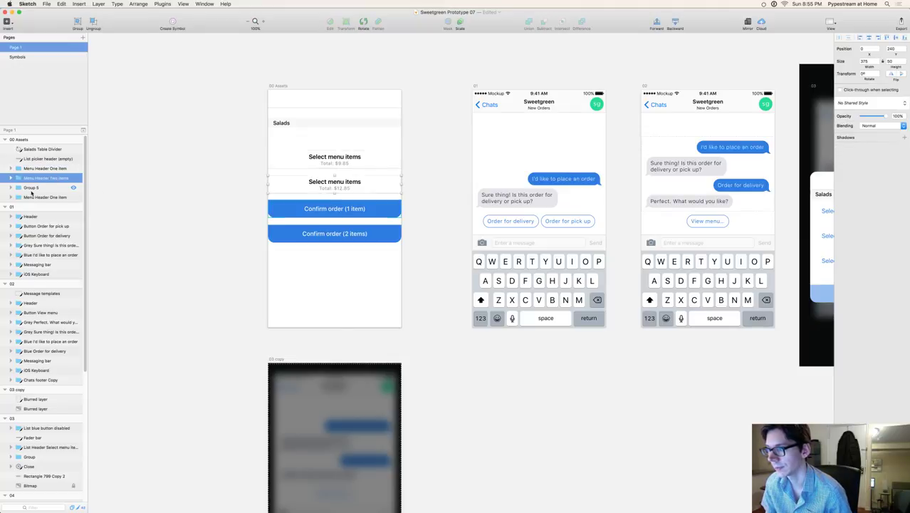
double_click(32, 190)
type("M")
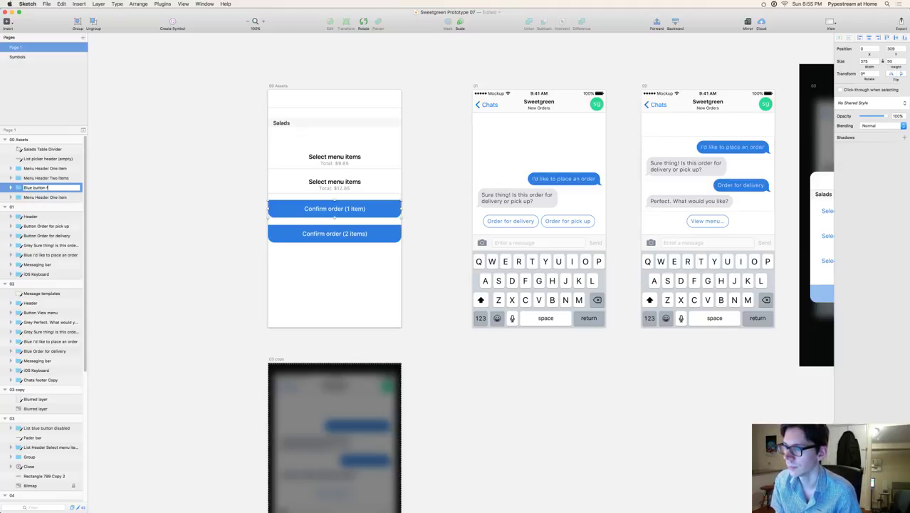
key("BackSpace")
key("BackSpace")
key("BackSpace")
key("BackSpace")
key("BackSpace")
key("BackSpace")
key("BackSpace")
type("footer one item")
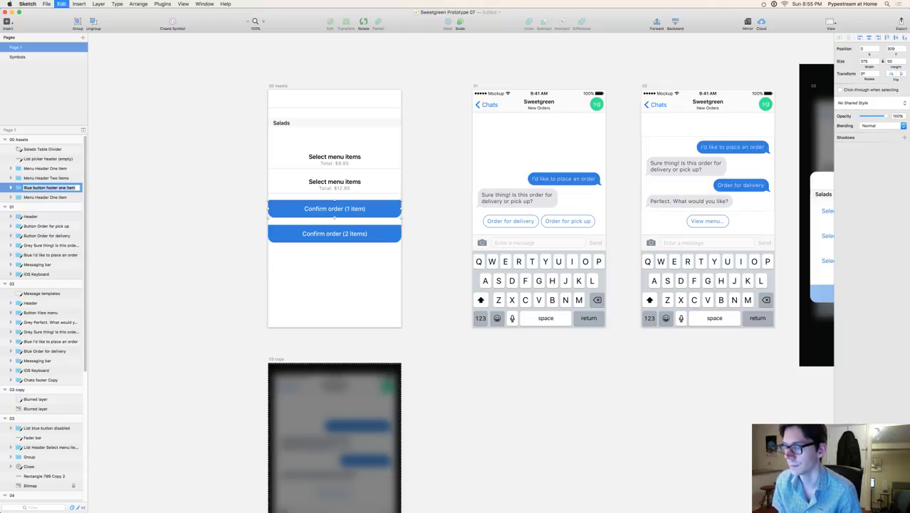
key("Return")
Step: Rename the two-item confirm button's layer as "Blue button footer two items", reusing the copied name
key("Tab")
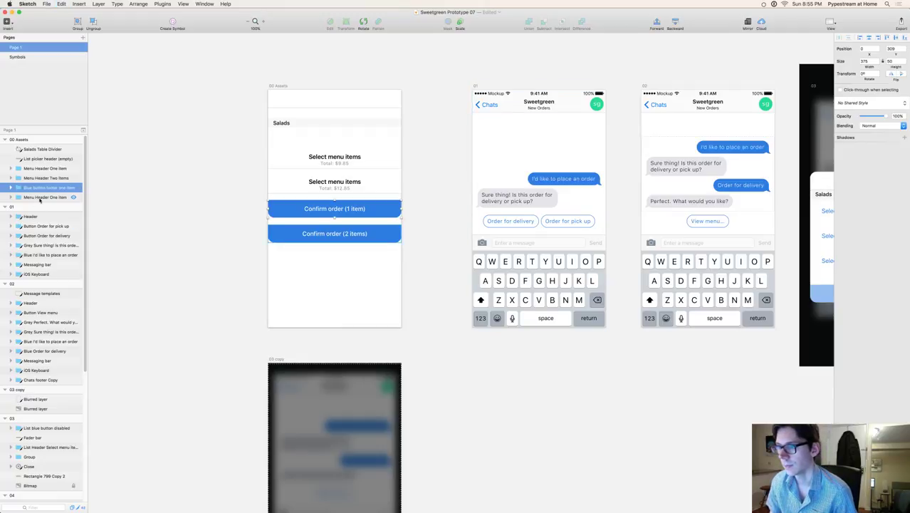
key("Return")
key("super+v")
key("BackSpace")
key("BackSpace")
key("BackSpace")
key("BackSpace")
key("BackSpace")
key("BackSpace")
key("BackSpace")
key("BackSpace")
type("tw")
key("Return")
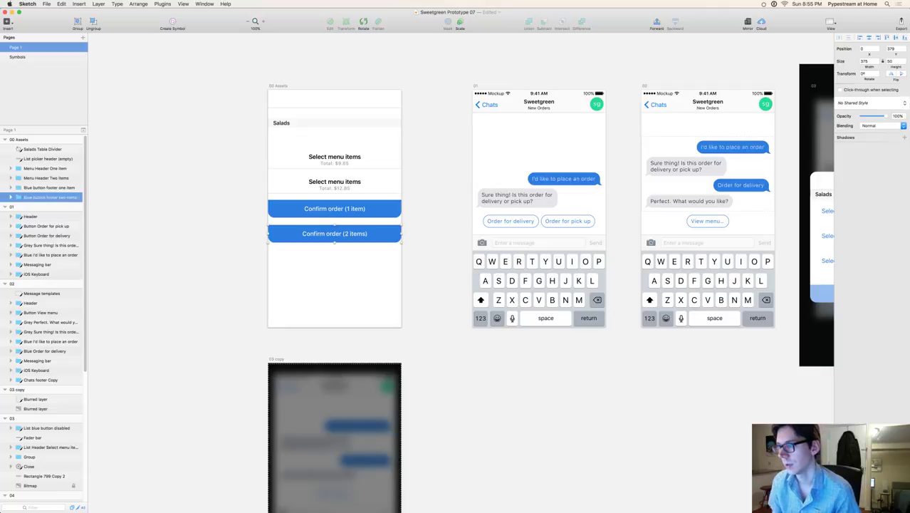
Step: Select the four renamed header and footer layers, check the Exports folder in Finder, and return to Sketch
left_click(38, 169, "shift")
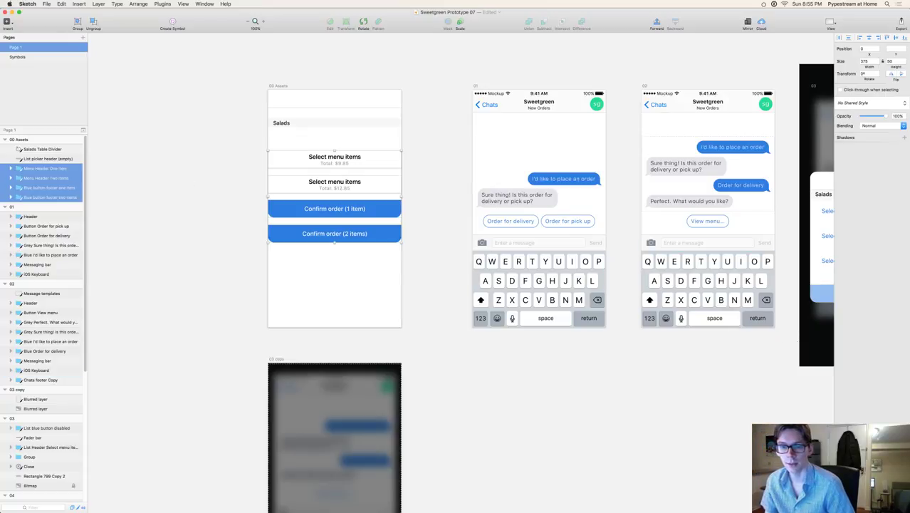
key("super+Tab")
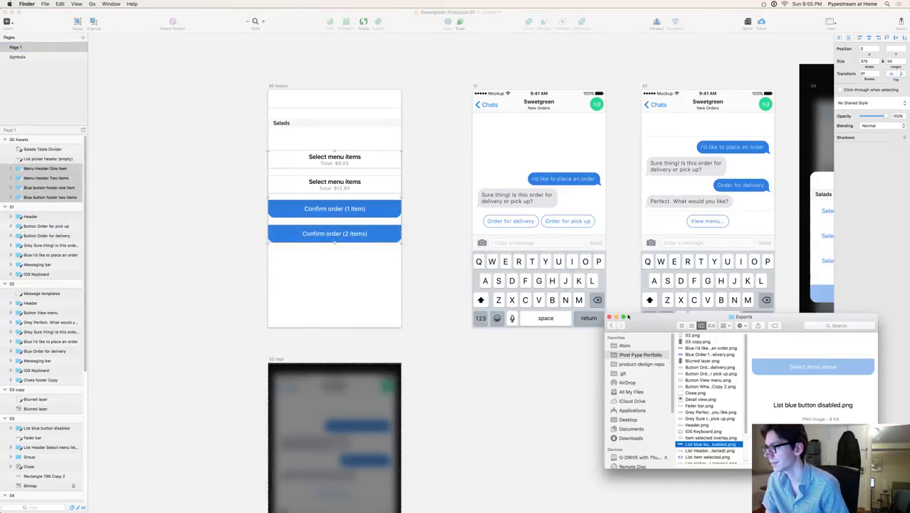
key("super+Tab")
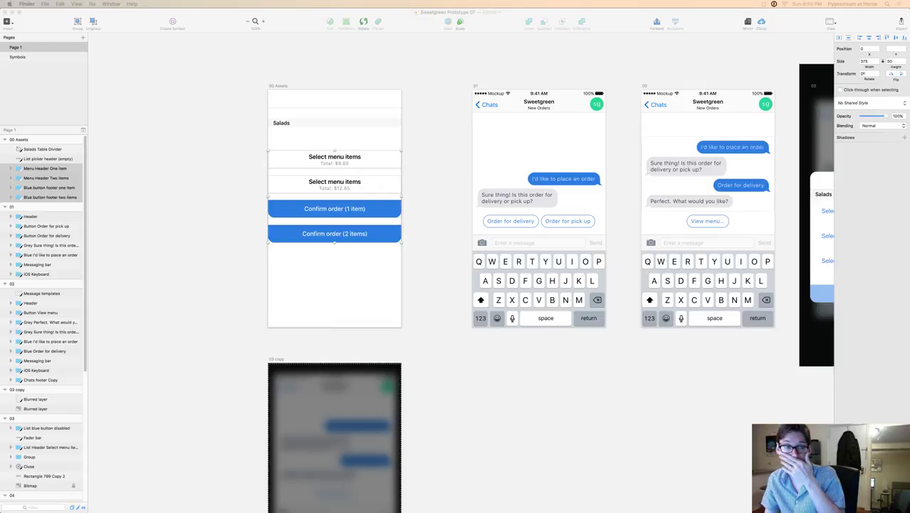
left_click(208, 166)
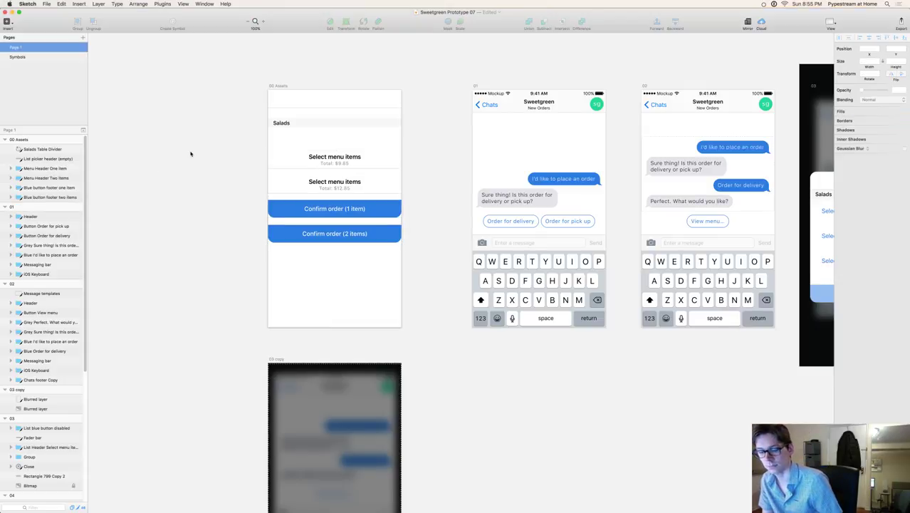
Step: Switch to Principle and bring Artboard 13 with the selected Peach + Goat Cheese item into view
key("super+Tab")
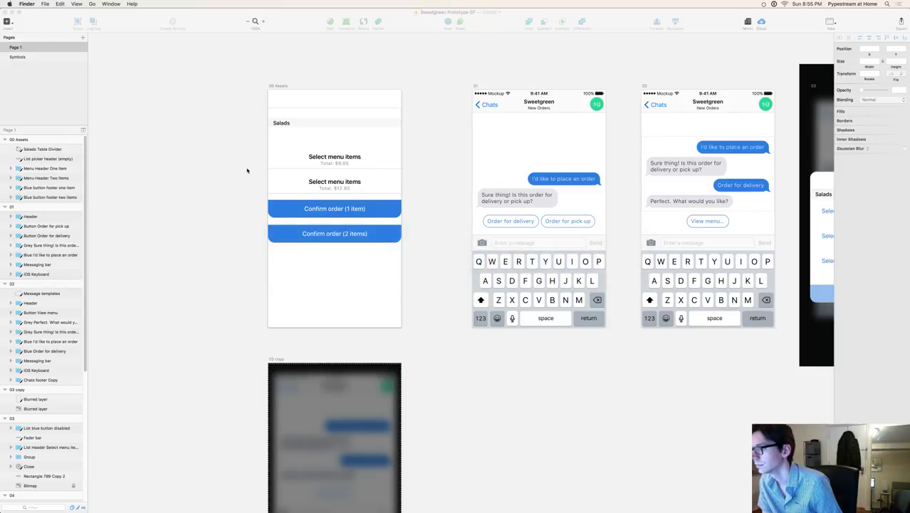
key("super+Tab")
key("super+Tab")
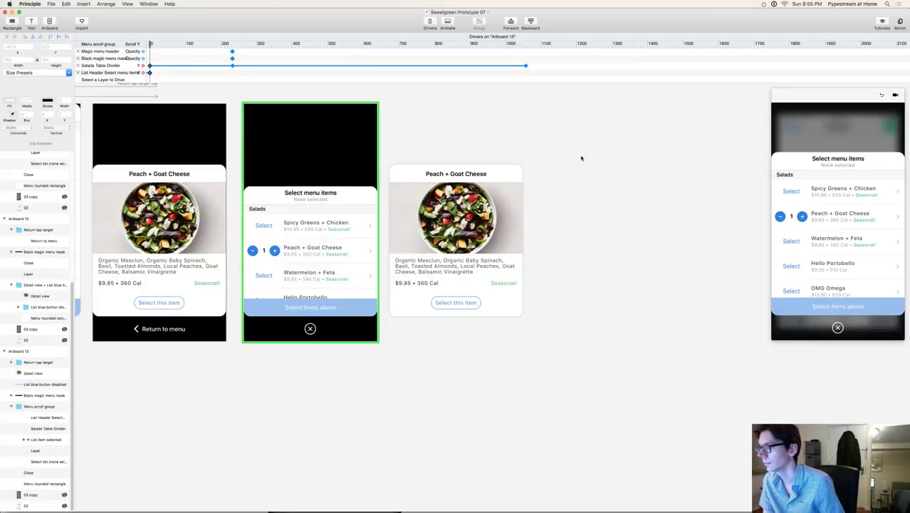
scroll(510, 134, "left", 5)
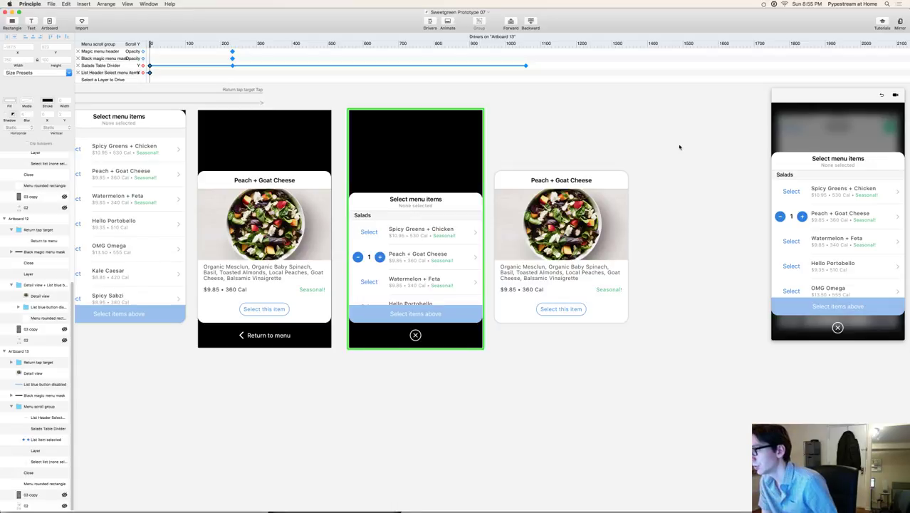
scroll(680, 147, "right", 10)
scroll(605, 145, "left", 8)
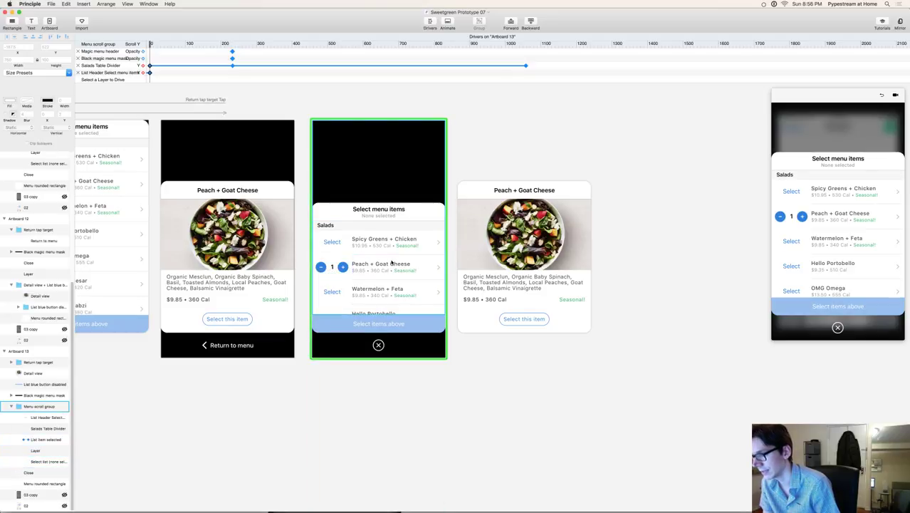
left_click_drag(220, 46, 148, 50)
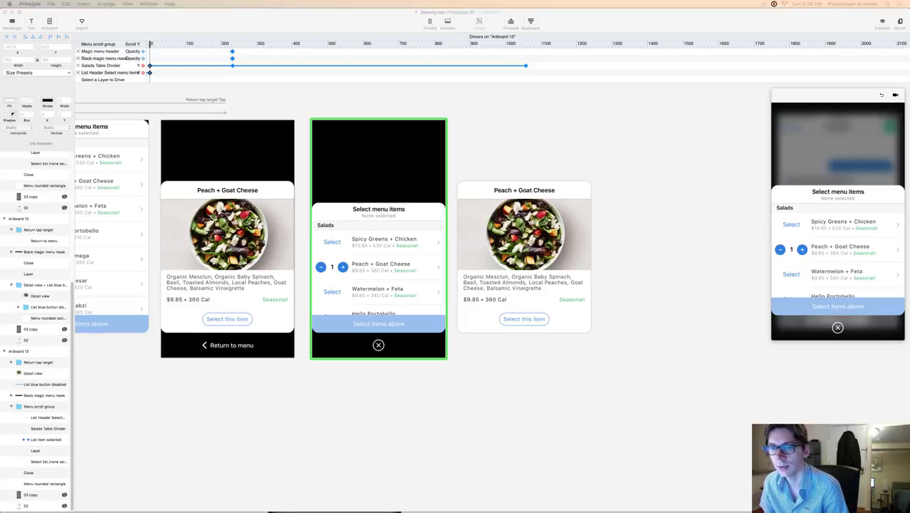
Step: Switch to Finder and add Menu Header One item.png from the Exports folder to Artboard 13 over its menu header
key("Down")
key("Down")
key("Down")
scroll(590, 320, "down", 5)
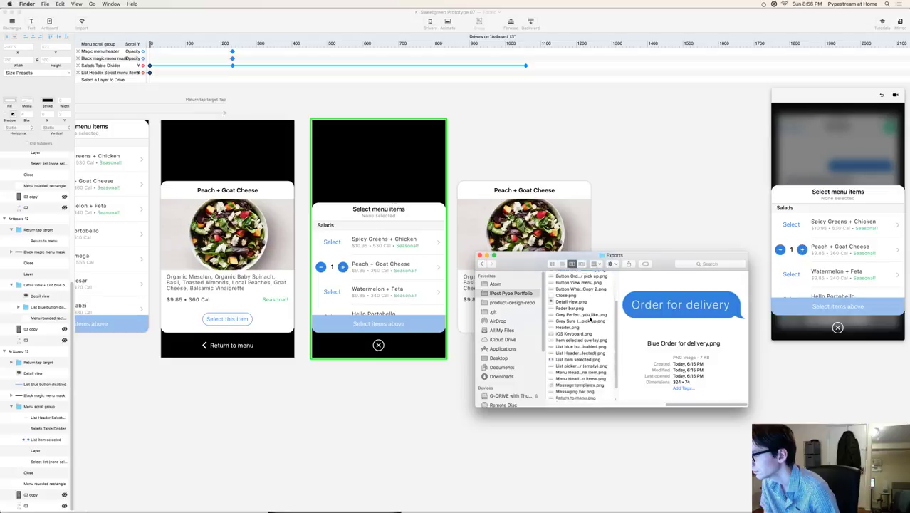
left_click(581, 366)
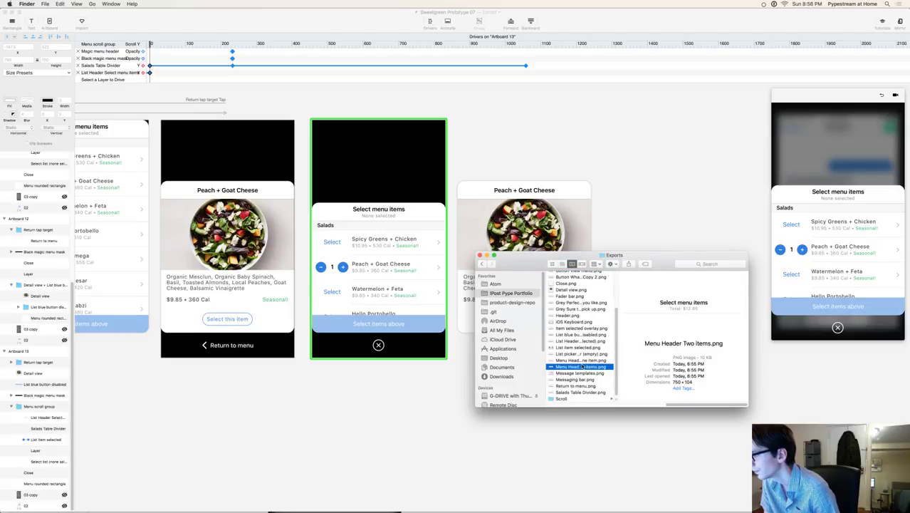
key("Up")
left_click_drag(577, 362, 365, 214)
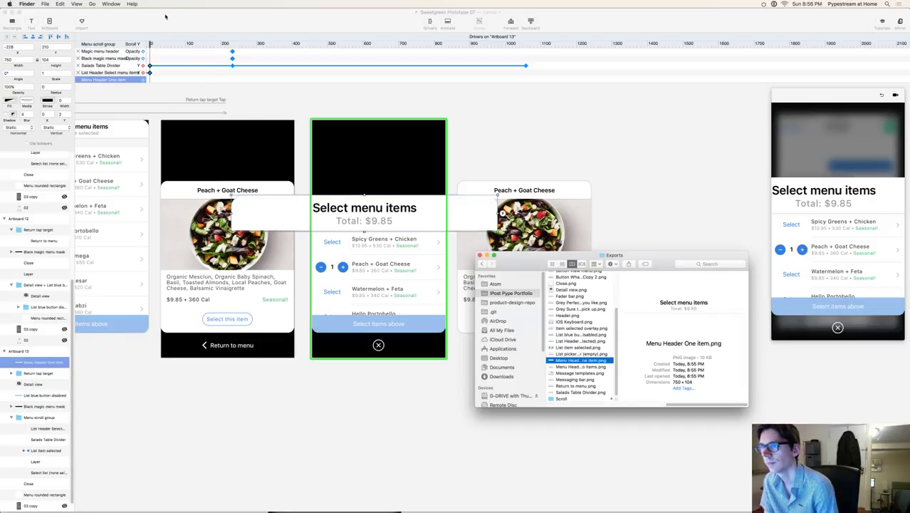
Step: Try scaling the added header image to 0.5 and aligning it over the existing menu header, and delete it
left_click(142, 27)
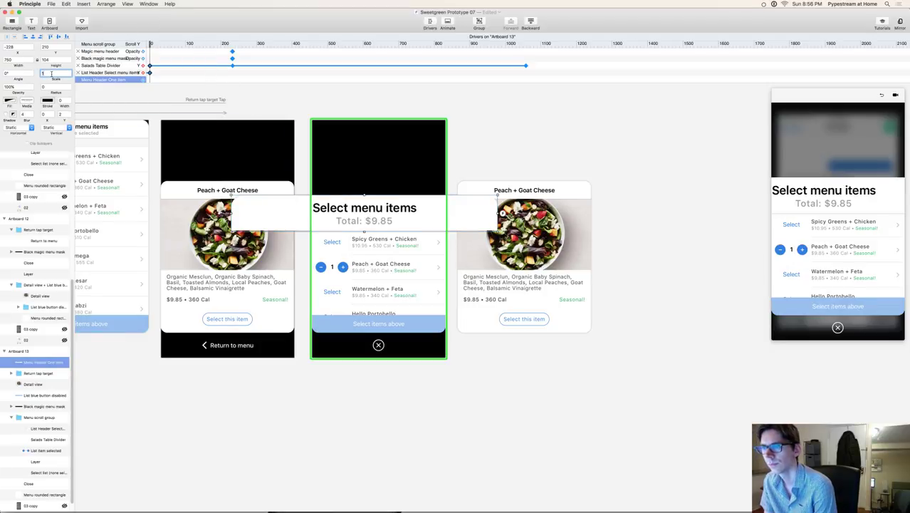
type("0.5")
key("Return")
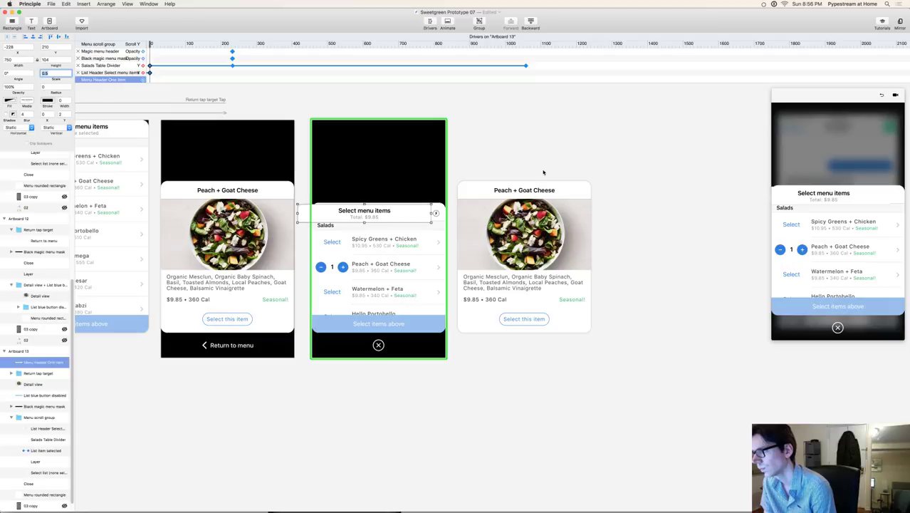
left_click_drag(384, 217, 393, 212)
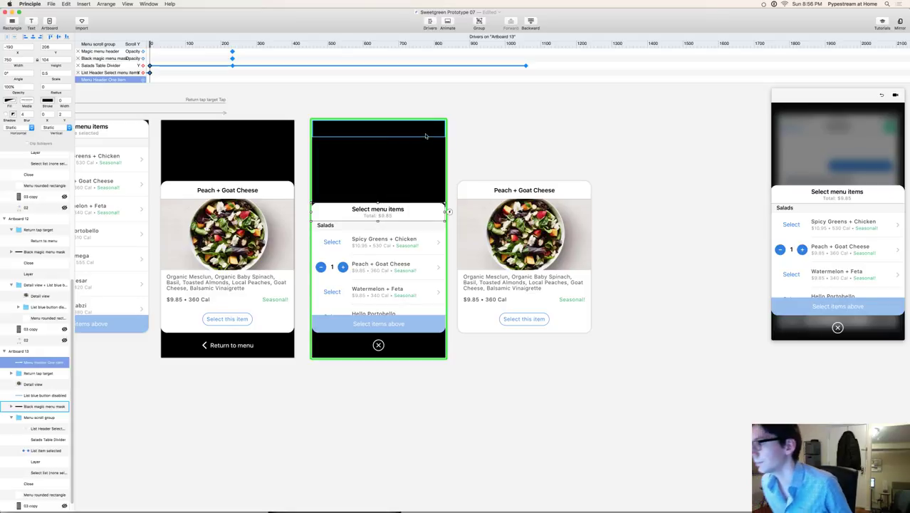
key("Delete")
Step: Replace the image of Artboard 13's List Header layer with Menu Header One item.png, updating just the selected layer
left_click(406, 210)
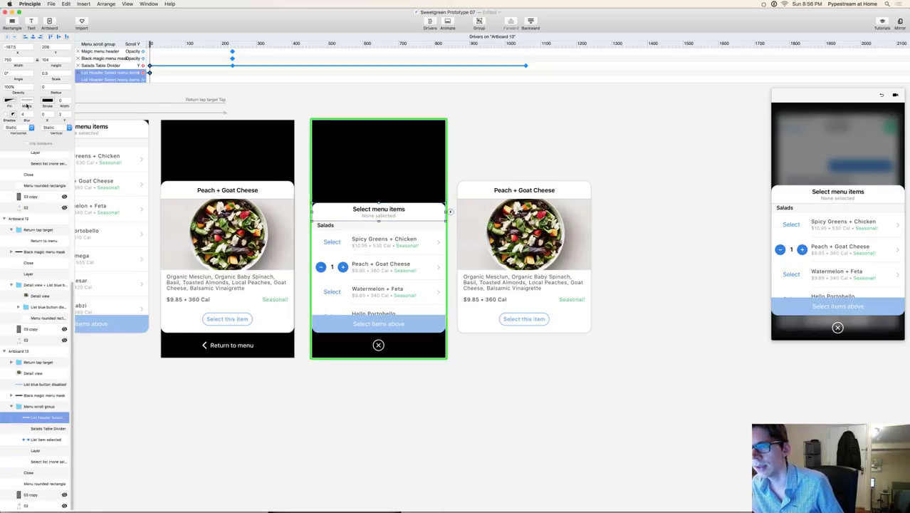
left_click(27, 105)
left_click(38, 122)
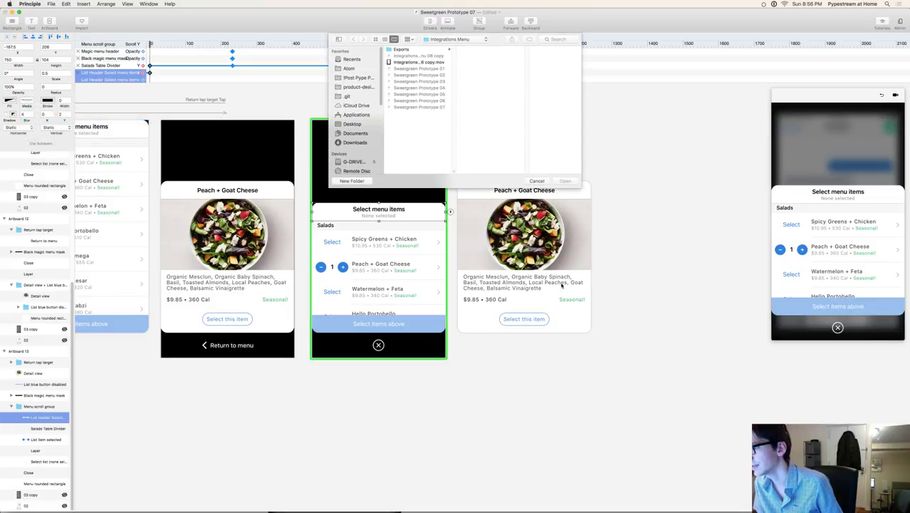
key("super+Tab")
left_click_drag(596, 361, 557, 172)
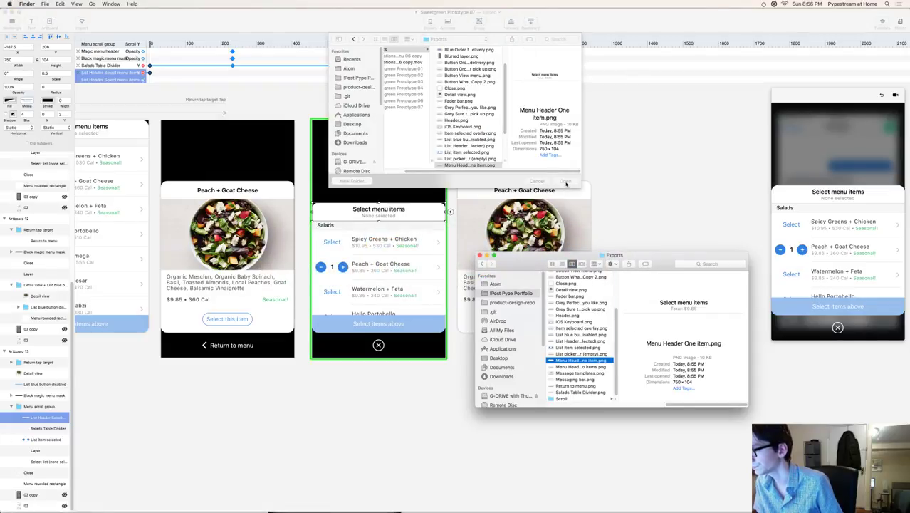
left_click(568, 173)
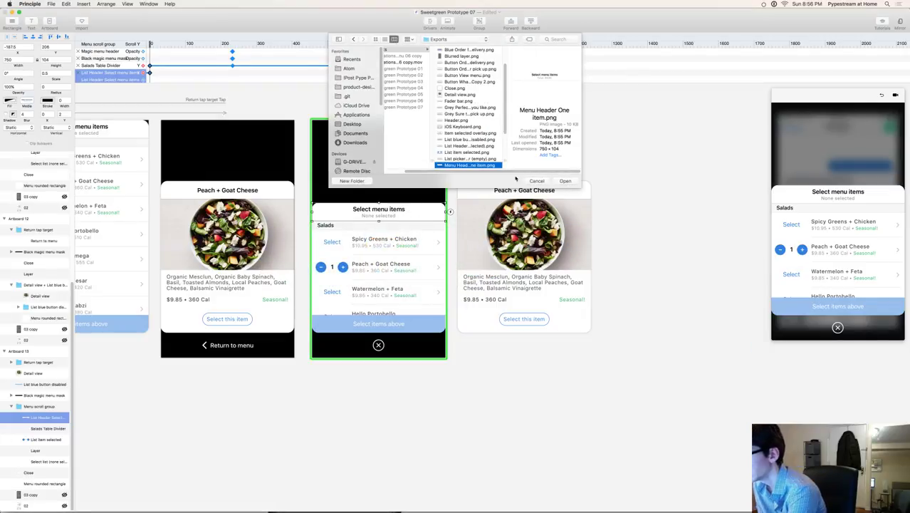
left_click(565, 181)
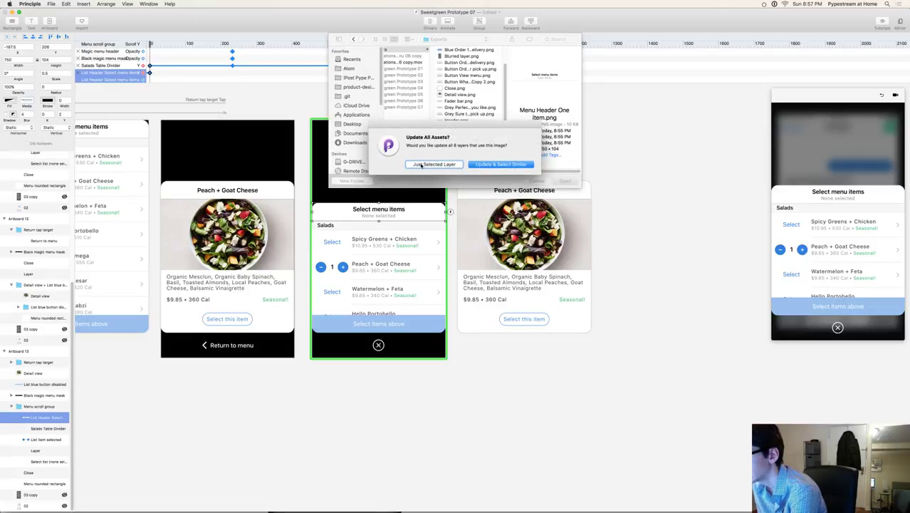
left_click(434, 165)
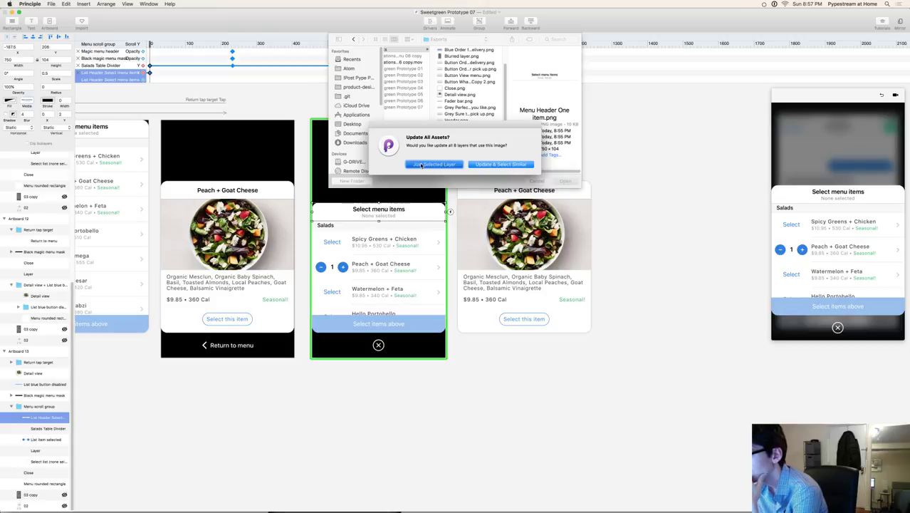
left_click(507, 162)
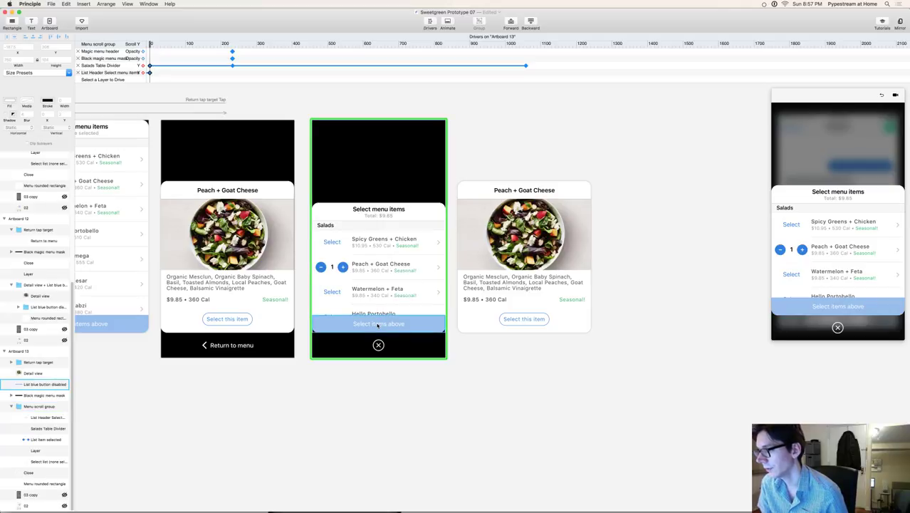
Step: Replace the image of Artboard 13's List blue button disabled layer with Blue button footer one item.png, for just that layer
left_click(357, 319)
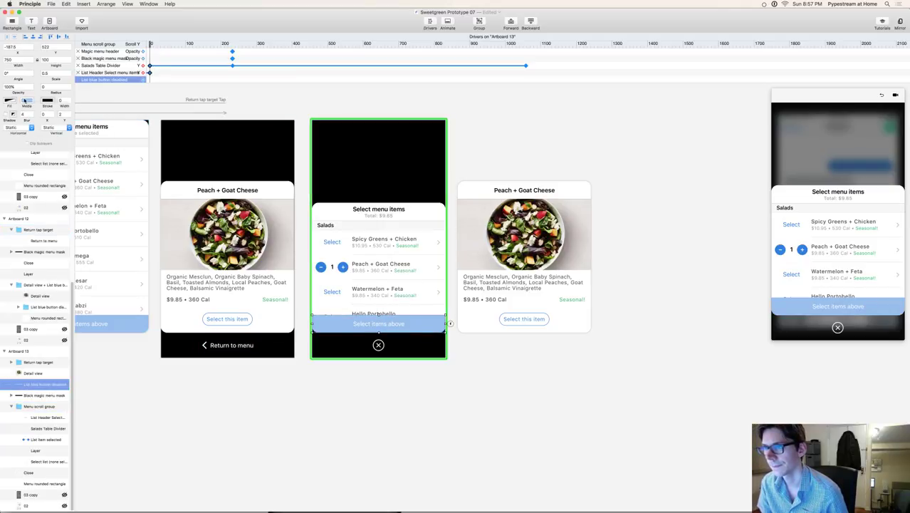
left_click(26, 101)
left_click(36, 120)
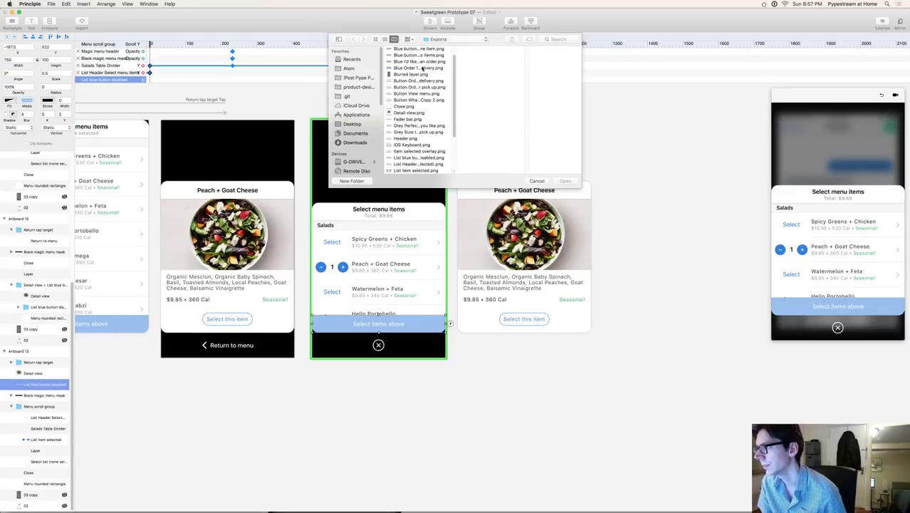
left_click(422, 62)
key("Up")
key("Up")
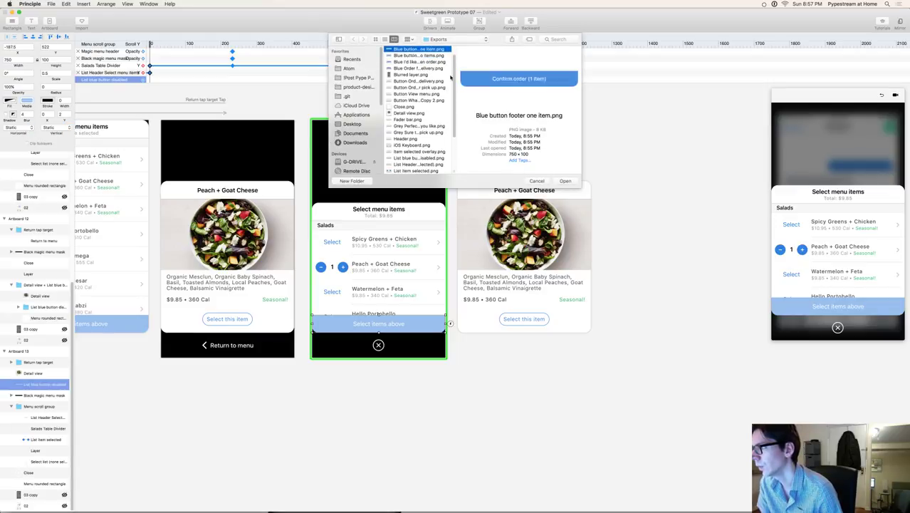
left_click(566, 181)
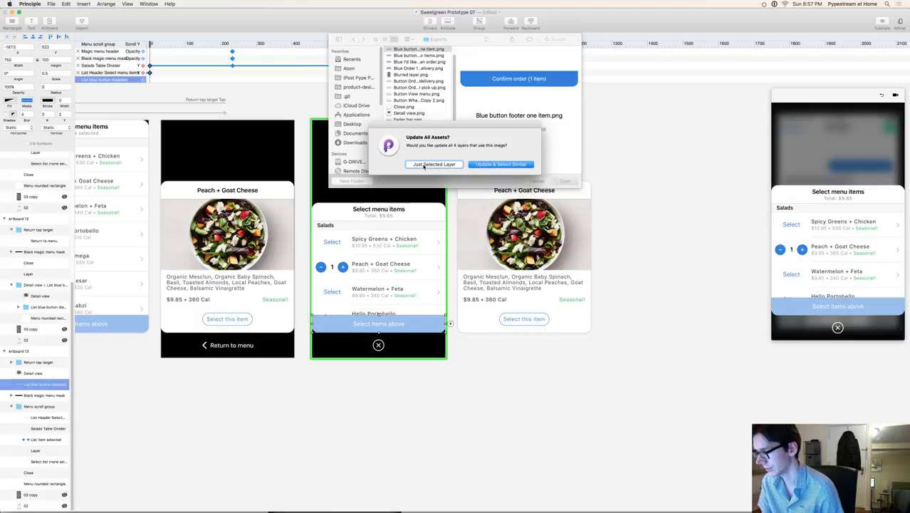
left_click(425, 165)
left_click(501, 406)
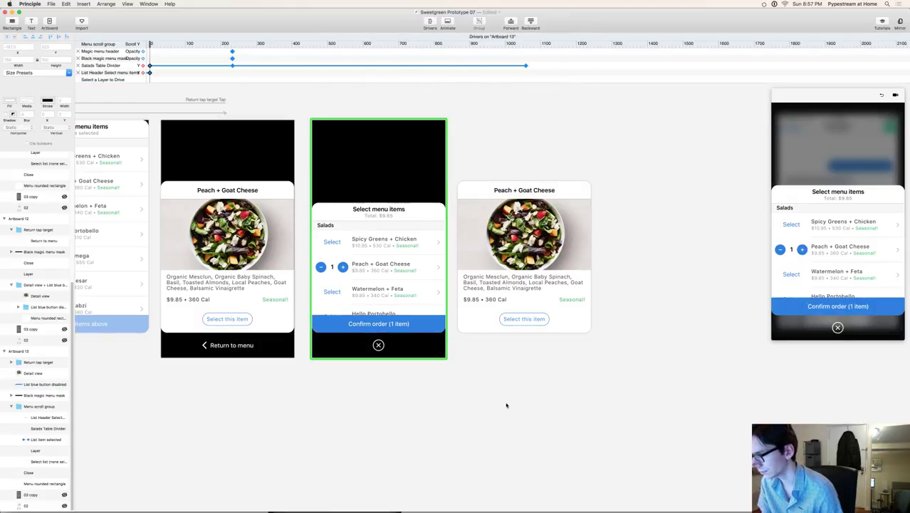
Step: Scroll the menu up and down in the preview to check the header and confirm button
left_click_drag(343, 411, 487, 422)
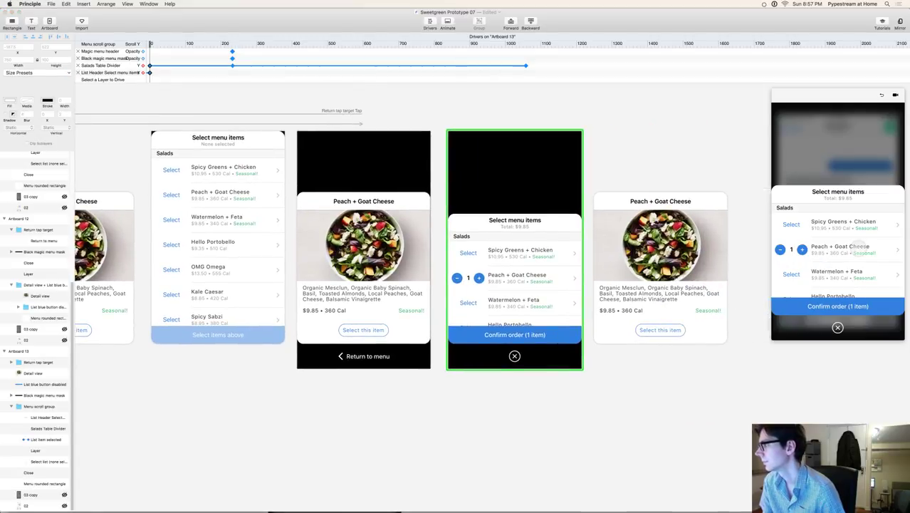
left_click_drag(860, 246, 852, 212)
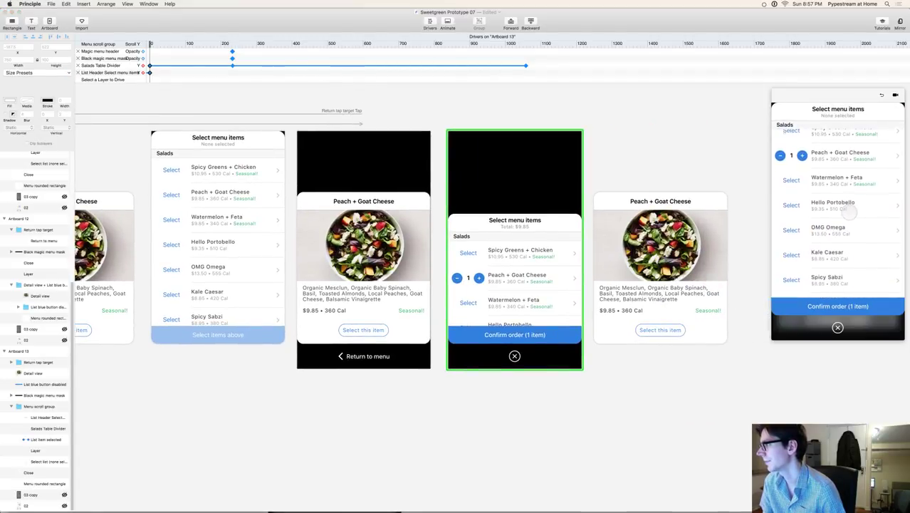
left_click_drag(853, 220, 852, 157)
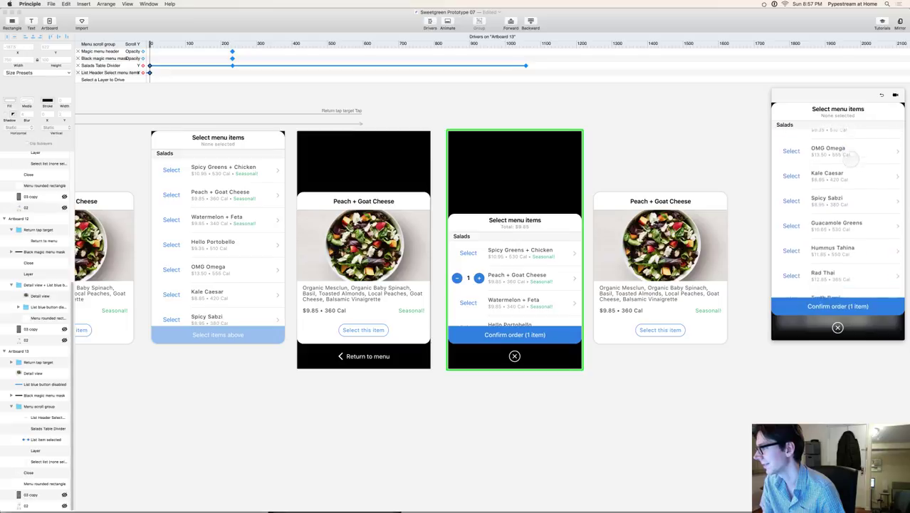
left_click_drag(852, 124, 852, 217)
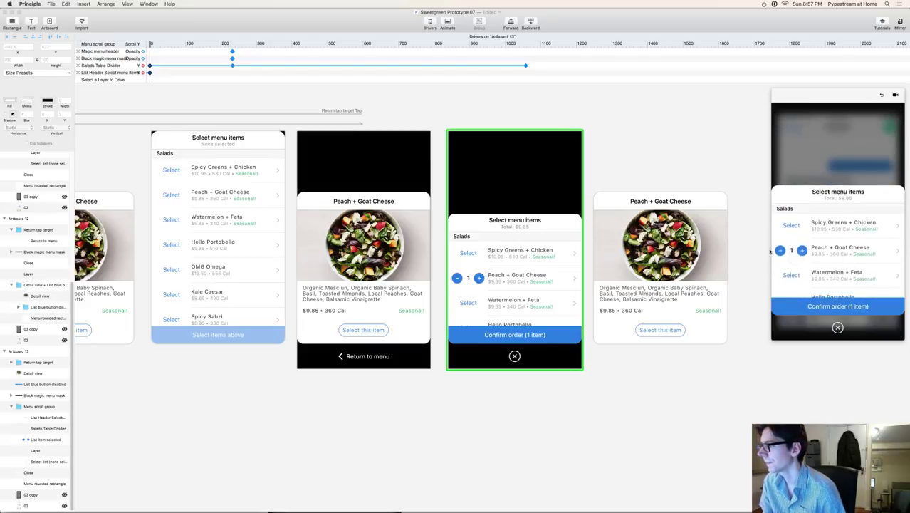
Step: Replace the image of Artboard 13's Magic menu header layer with Menu Header One item.png, updating just the selected layer
left_click(485, 140)
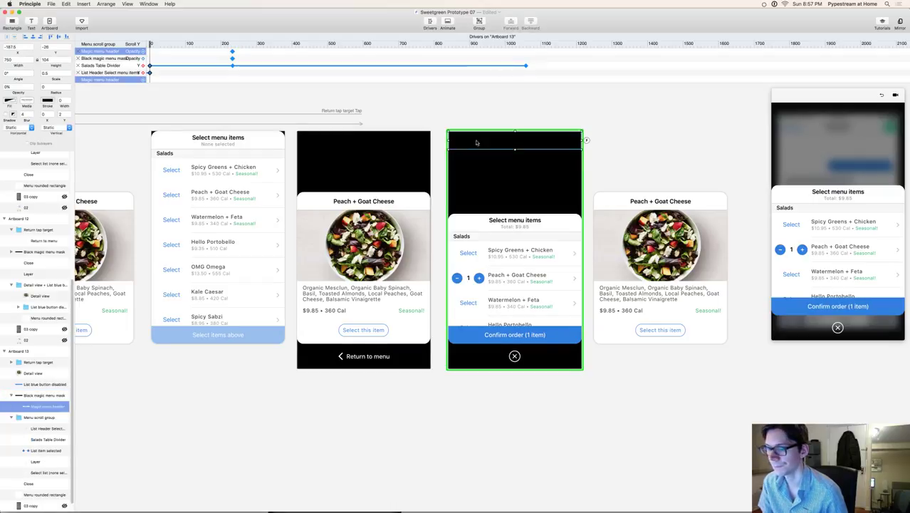
left_click(28, 102)
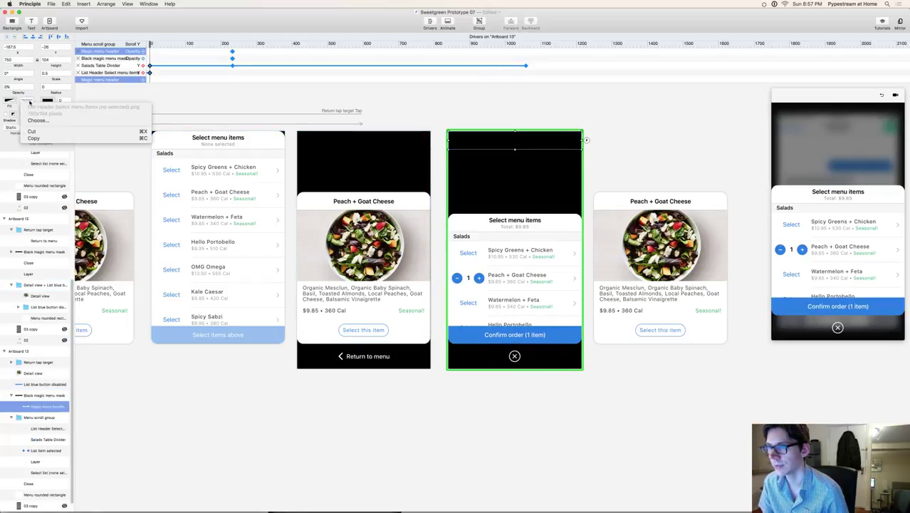
left_click(37, 120)
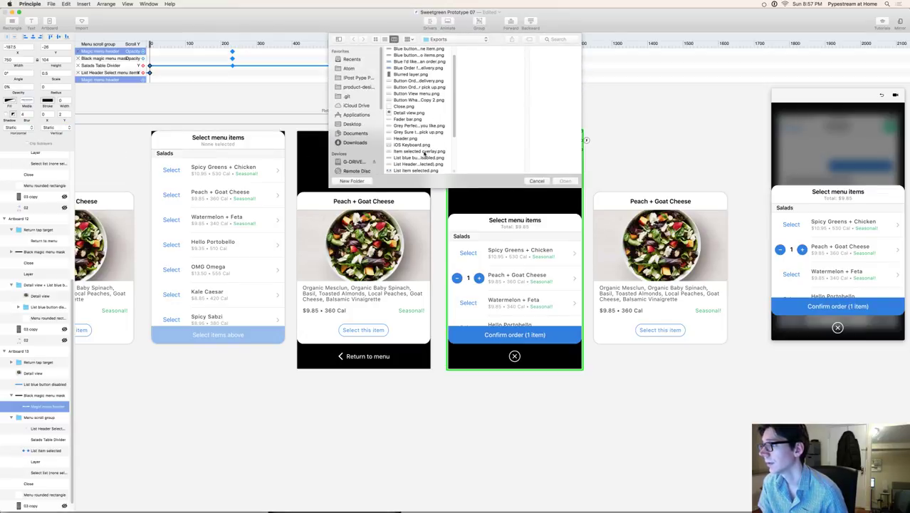
scroll(422, 162, "down", 3)
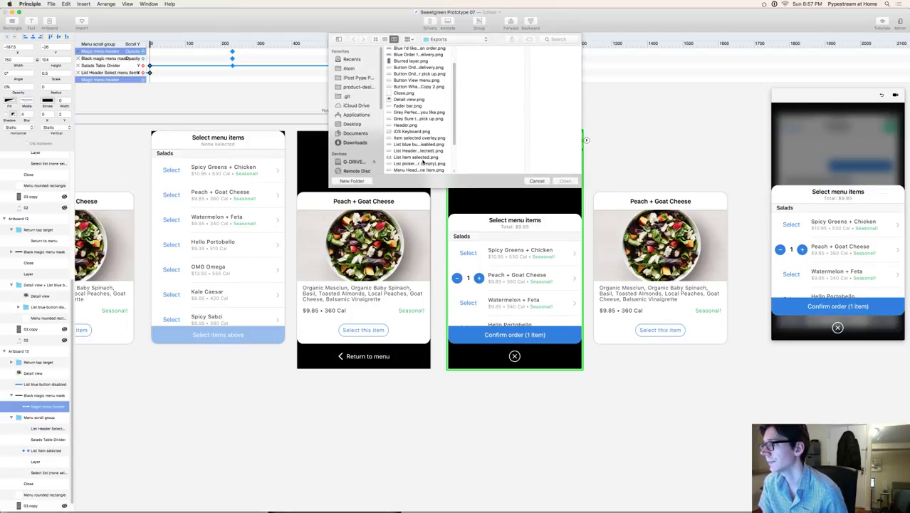
left_click(427, 162)
left_click(428, 155)
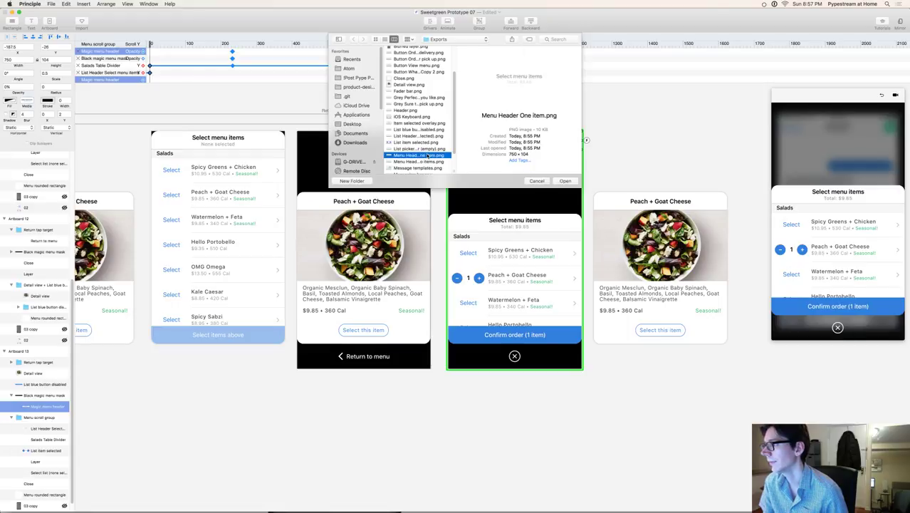
left_click(564, 181)
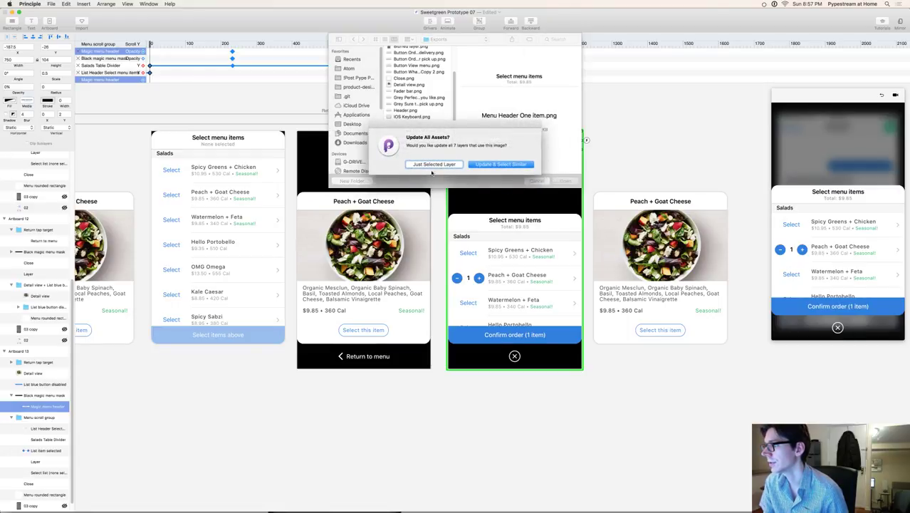
left_click(427, 165)
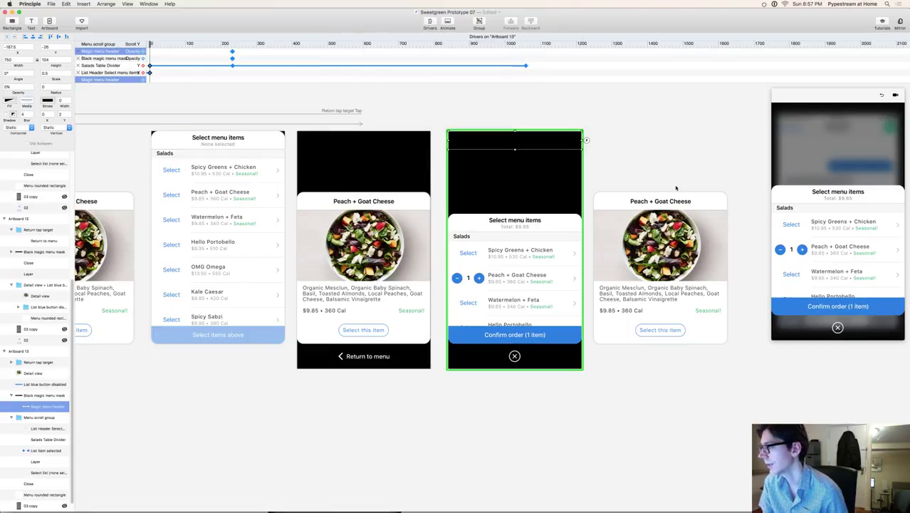
Step: Scroll through the menu down to Beverages in the preview to check the pinned header's total
scroll(826, 235, "down", 5)
scroll(825, 223, "down", 3)
scroll(825, 214, "up", 5)
scroll(824, 206, "down", 5)
scroll(829, 201, "down", 5)
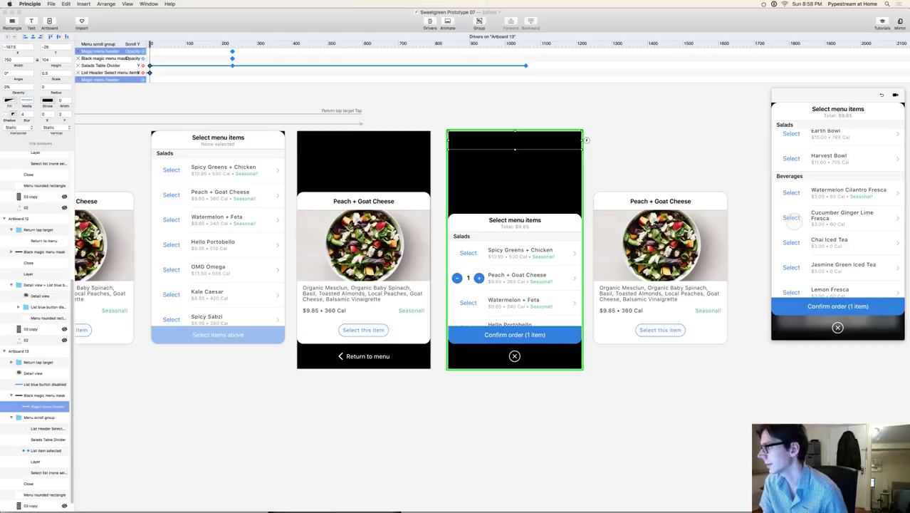
Step: Scroll the preview's menu from Beverages back up to its starting position to check the header and selected item
left_click(651, 144)
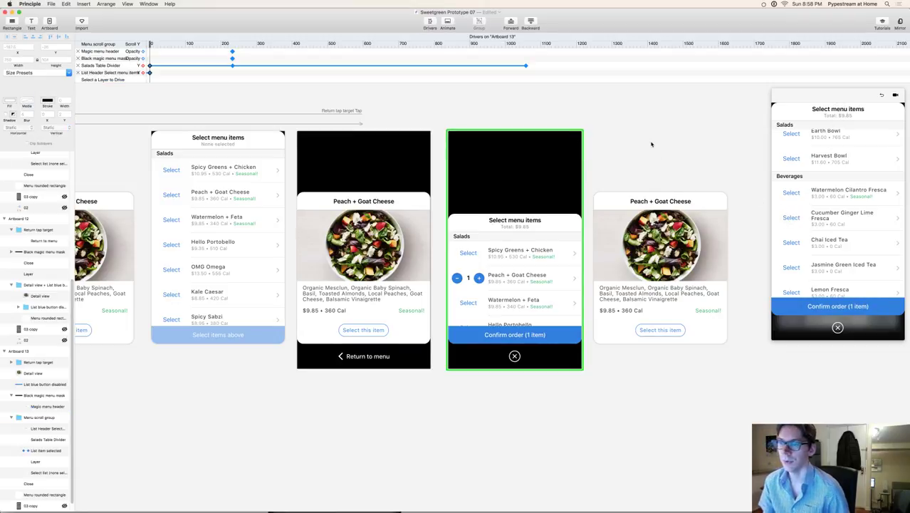
scroll(848, 164, "up", 10)
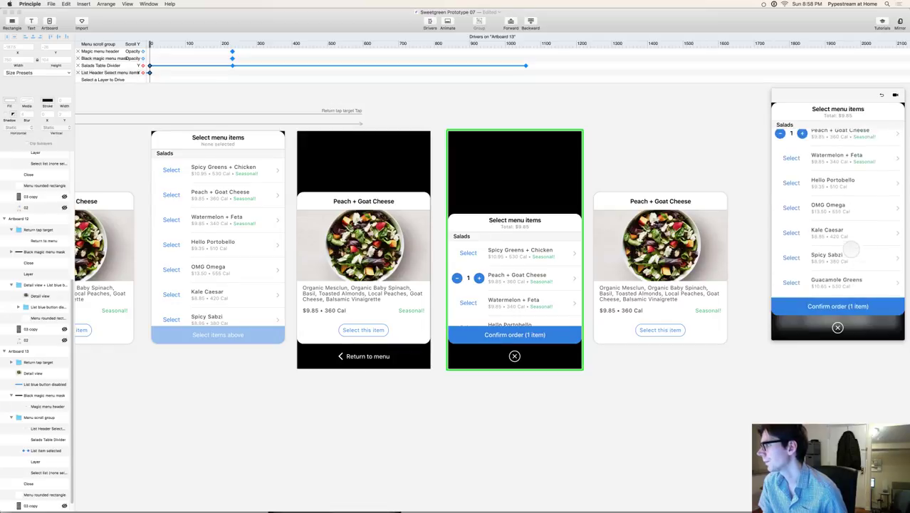
scroll(848, 184, "up", 5)
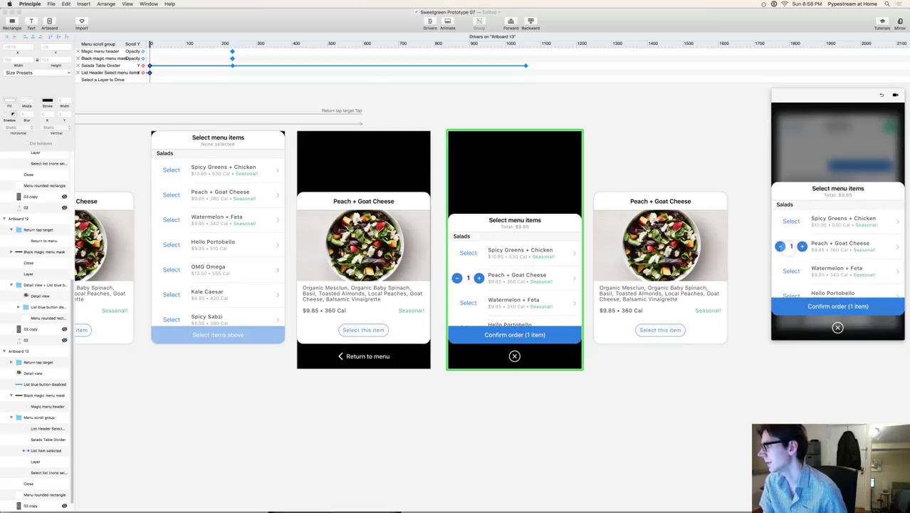
left_click(527, 156)
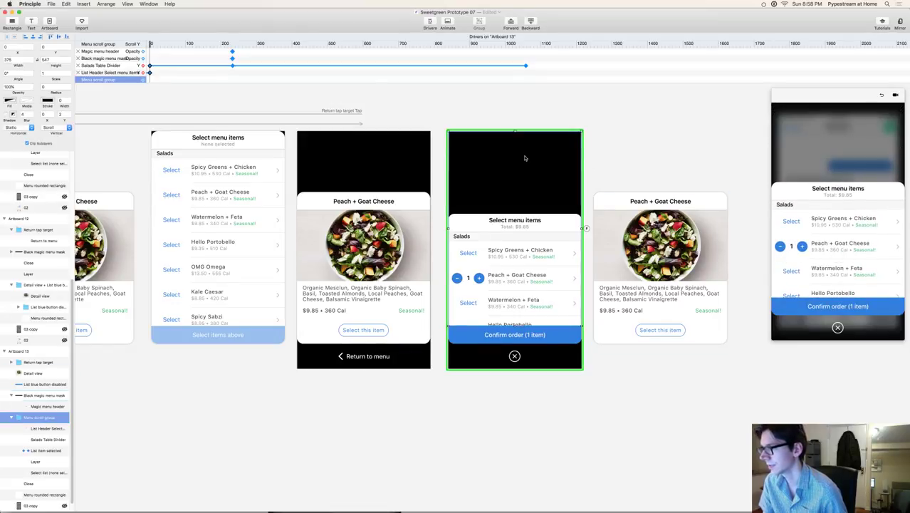
left_click(455, 106)
Step: Add a rectangle to Artboard 11 and move it down to the Peach + Goat Cheese row at X 0, Y 390
scroll(474, 109, "left", 8)
scroll(390, 260, "left", 10)
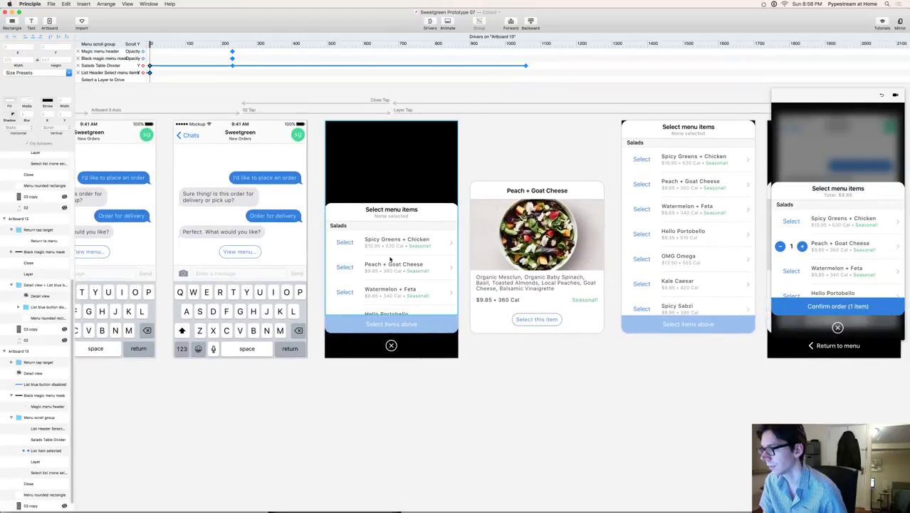
left_click(390, 259)
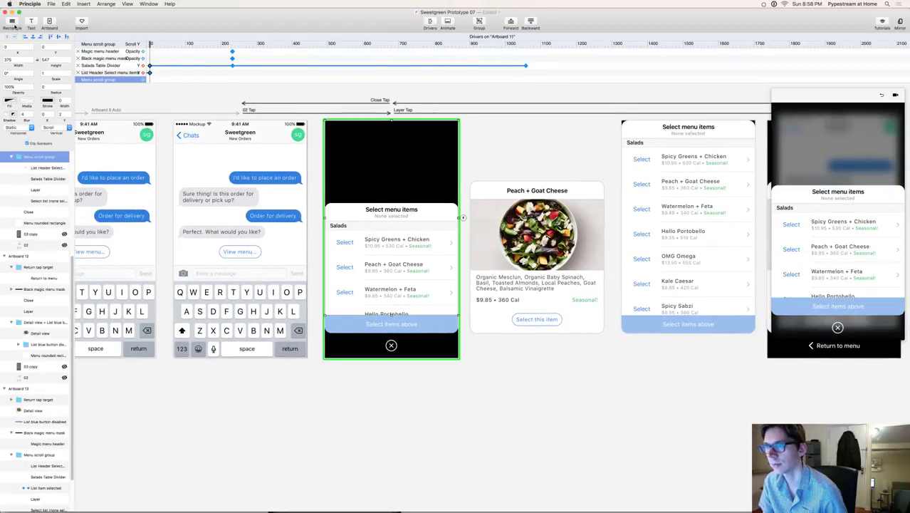
left_click(8, 24)
left_click(344, 246)
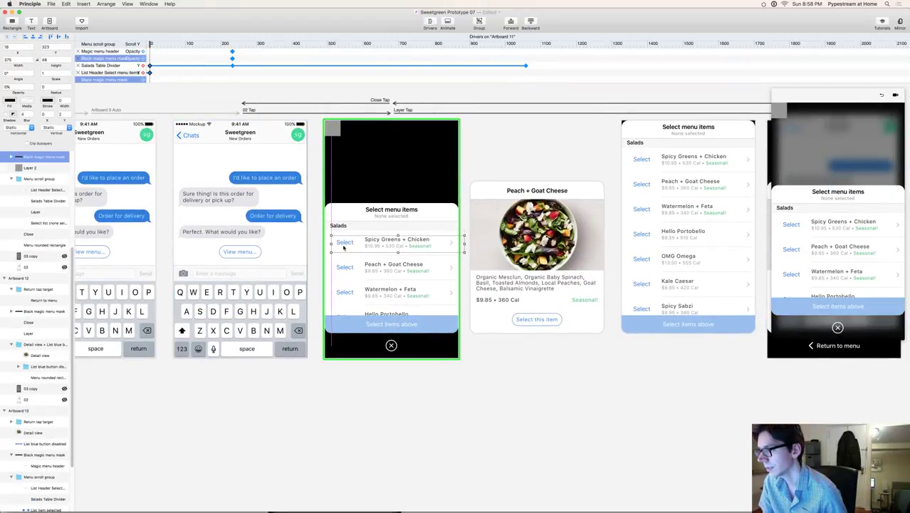
left_click(29, 157)
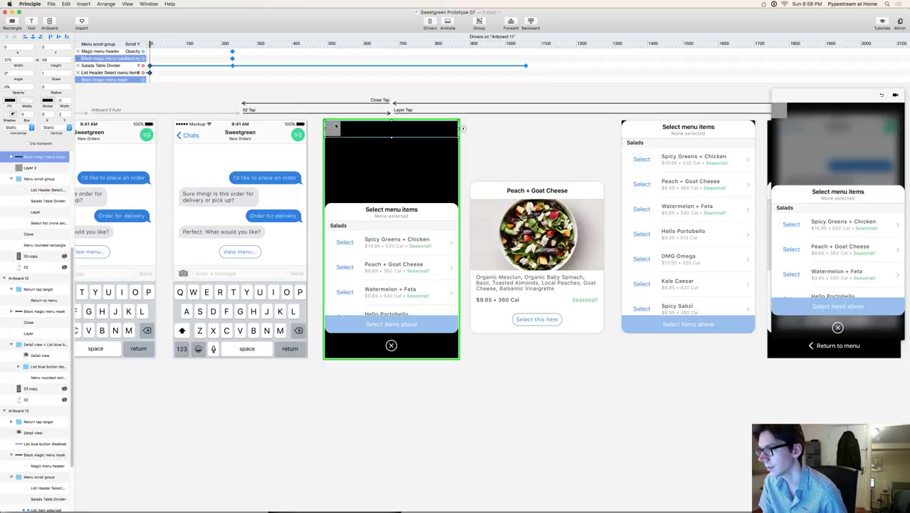
left_click(29, 168)
key("shift+Down")
key("shift+Down")
key("shift+Down")
key("shift+Down")
key("shift+Down")
key("shift+Down")
key("shift+Down")
key("shift+Down")
key("shift+Down")
key("shift+Down")
key("shift+Down")
key("shift+Down")
key("shift+Down")
key("shift+Down")
key("shift+Down")
key("shift+Down")
key("shift+Down")
key("shift+Down")
key("shift+Down")
key("shift+Down")
key("shift+Down")
key("shift+Down")
key("shift+Down")
key("shift+Down")
key("shift+Down")
key("shift+Down")
key("shift+Down")
key("shift+Down")
key("shift+Down")
key("shift+Down")
key("shift+Down")
key("shift+Down")
key("shift+Down")
key("shift+Down")
key("shift+Down")
key("shift+Down")
key("shift+Down")
key("shift+Down")
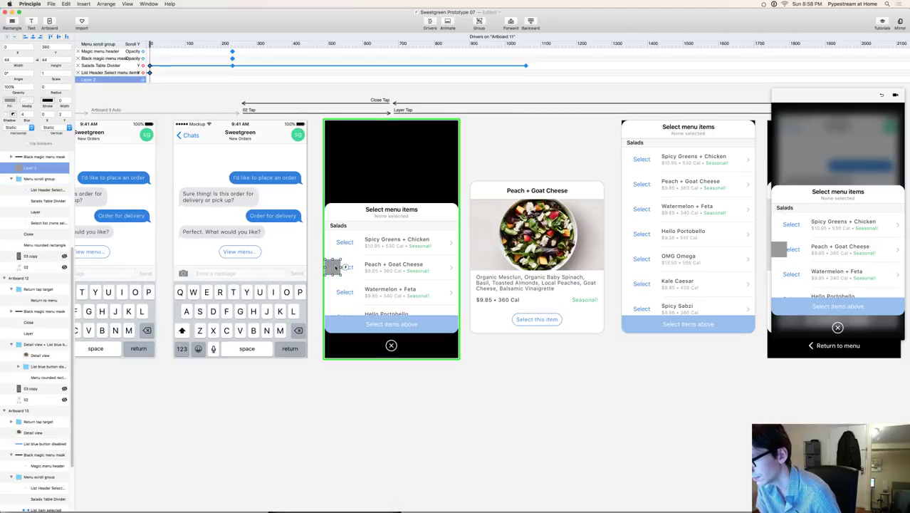
Step: Resize the rectangle to 115 by 57 over the Peach + Goat Cheese row's Select link and nest it in the Menu scroll group
left_click_drag(342, 266, 364, 266)
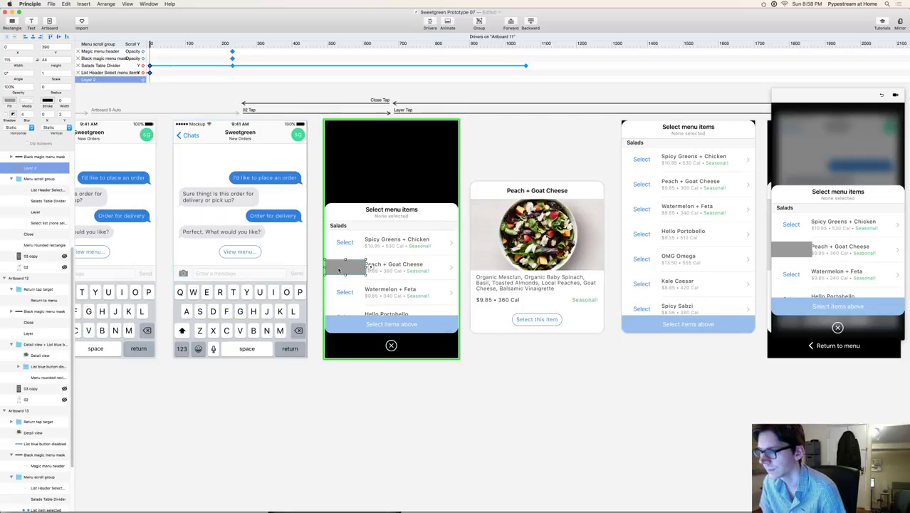
left_click_drag(345, 259, 346, 257)
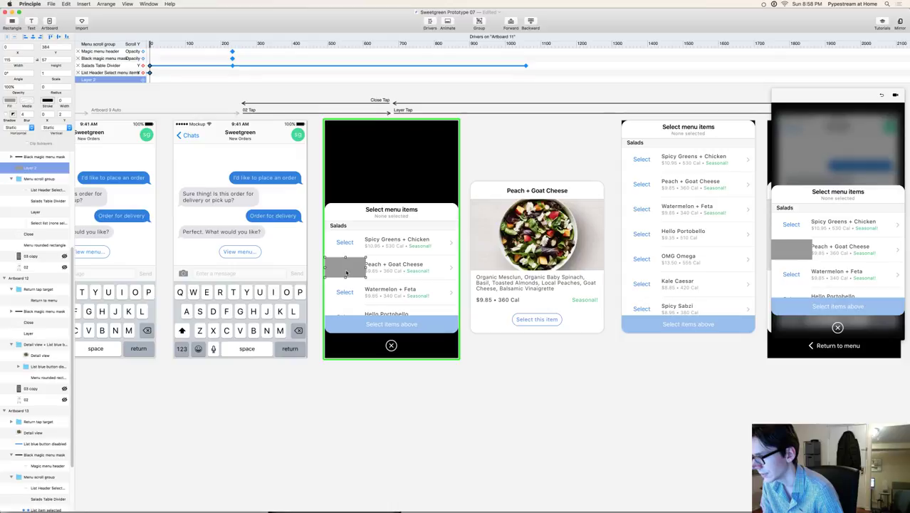
left_click_drag(28, 168, 32, 183)
scroll(842, 221, "down", 3)
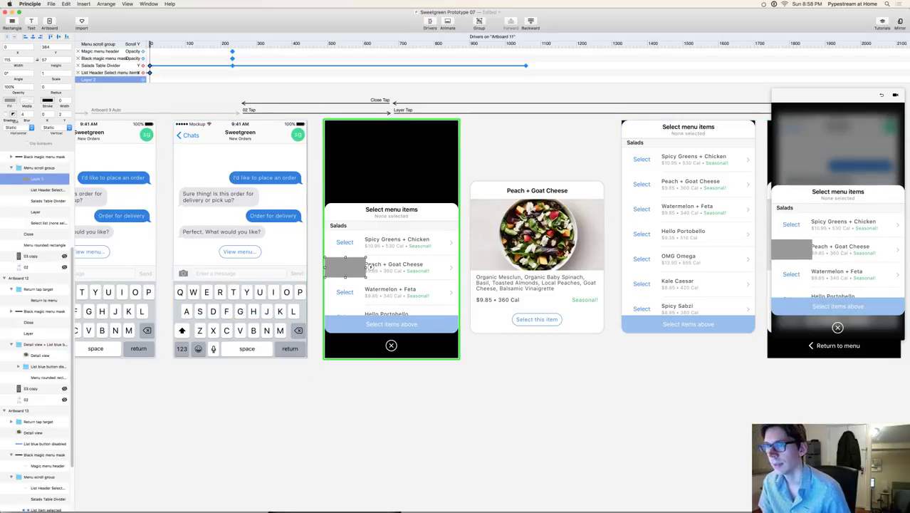
Step: Make the rectangle's fill fully transparent by setting its alpha to 0
left_click(10, 101)
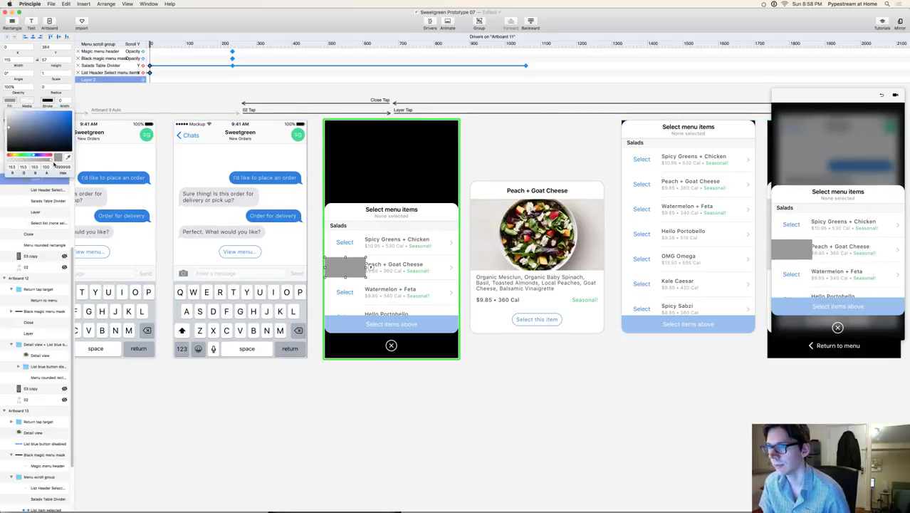
type("0")
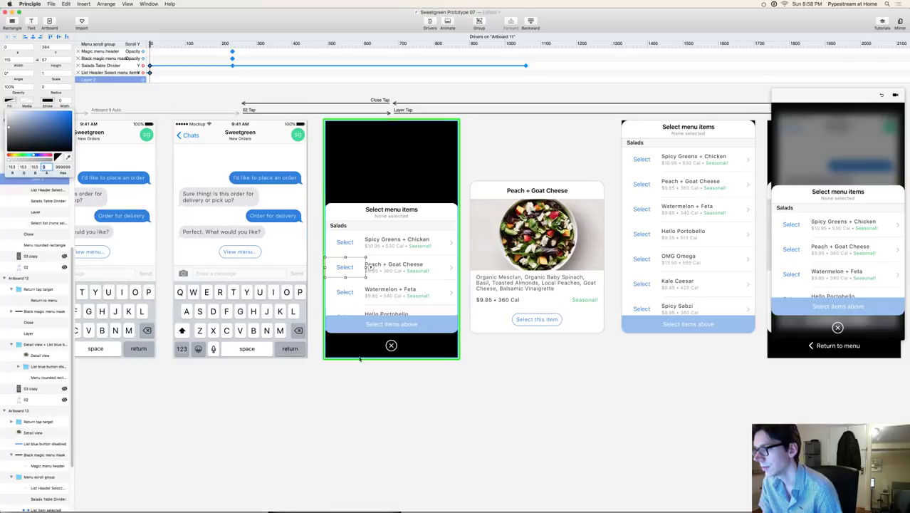
left_click(460, 390)
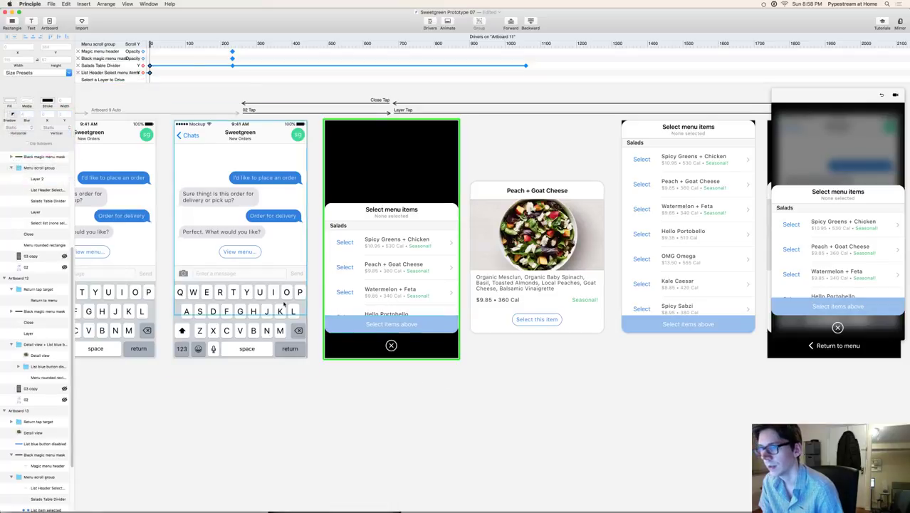
Step: Rename the transparent rectangle layer as Select Peach
left_click(41, 181)
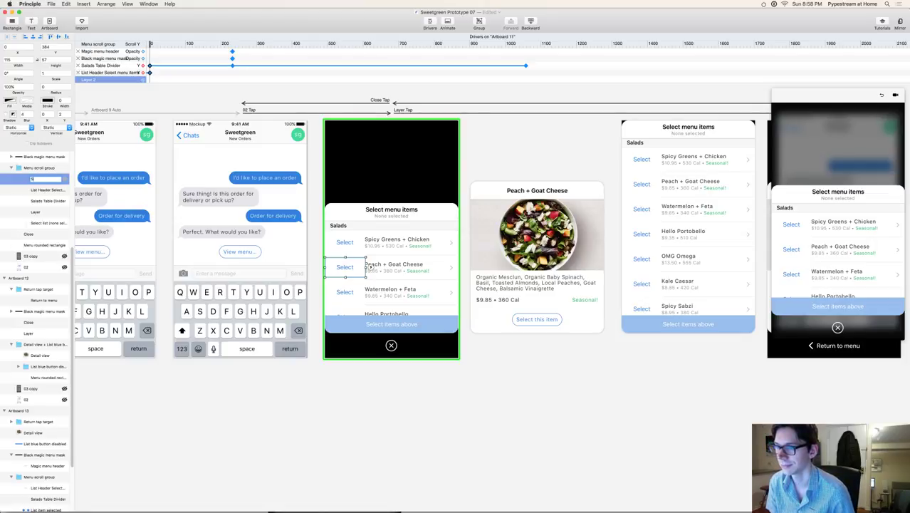
type("Select Pea")
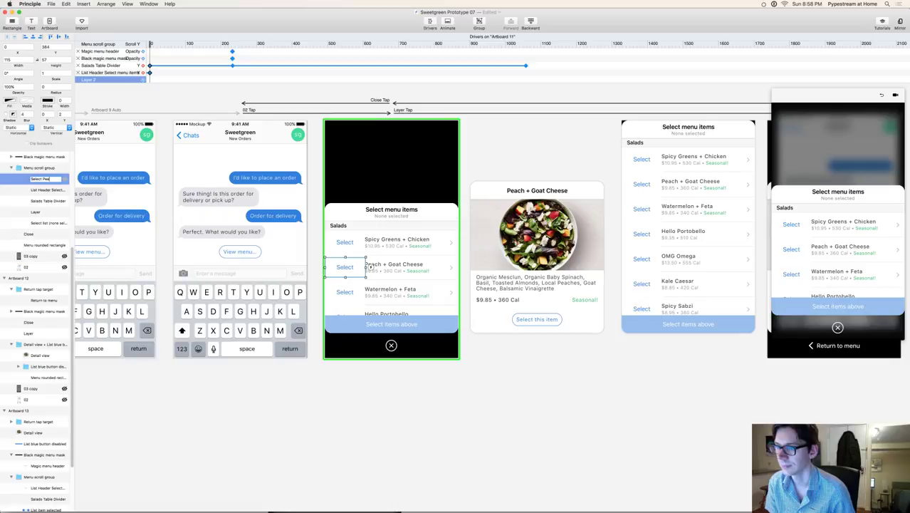
type("ch")
key("Return")
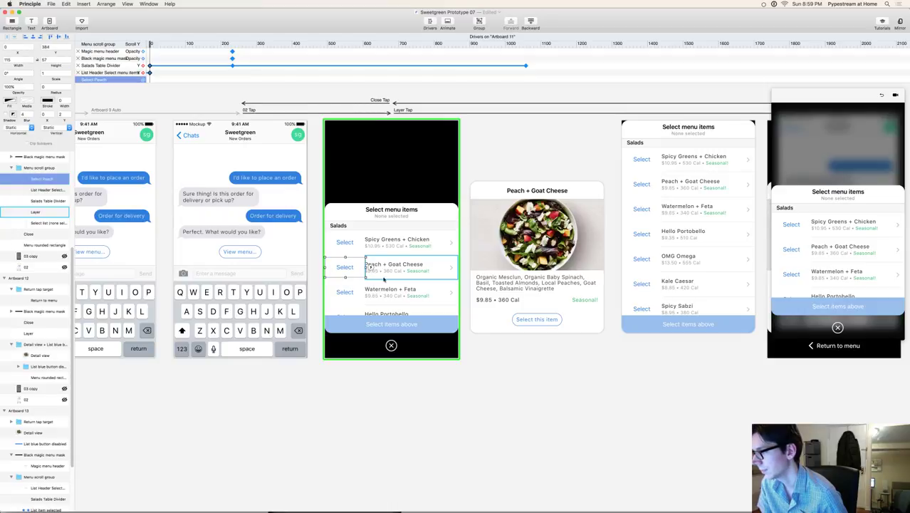
Step: Link the Select Peach layer on Artboard 11 to Artboard 13 with a Tap interaction
left_click(670, 362)
scroll(421, 399, "right", 10)
scroll(427, 433, "left", 3)
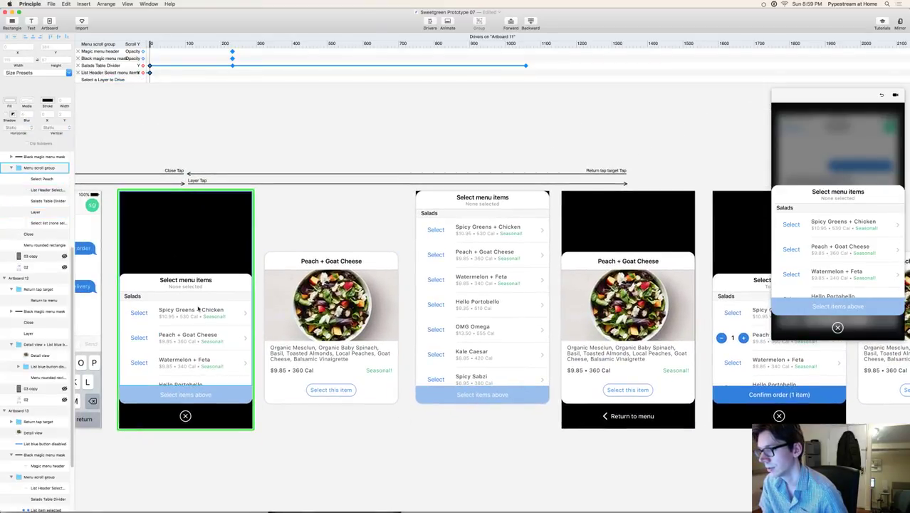
left_click(151, 335)
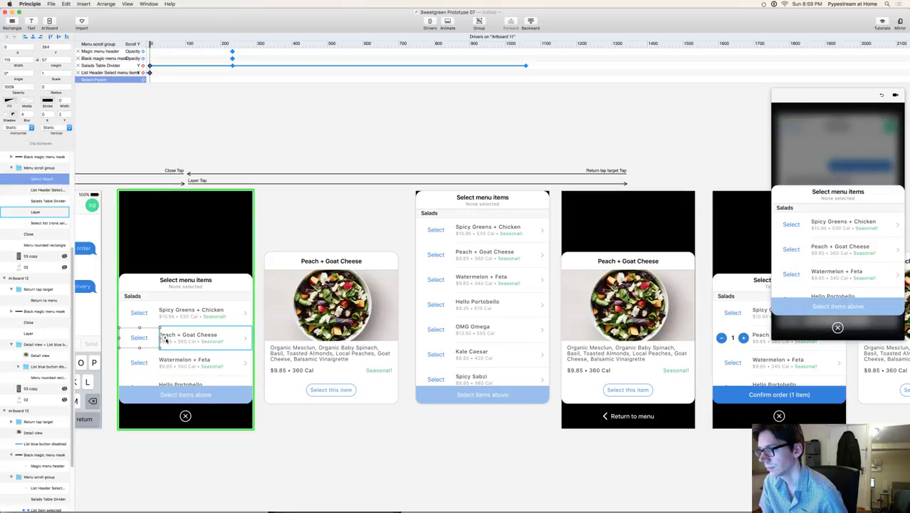
left_click(167, 339)
left_click_drag(174, 304, 780, 392)
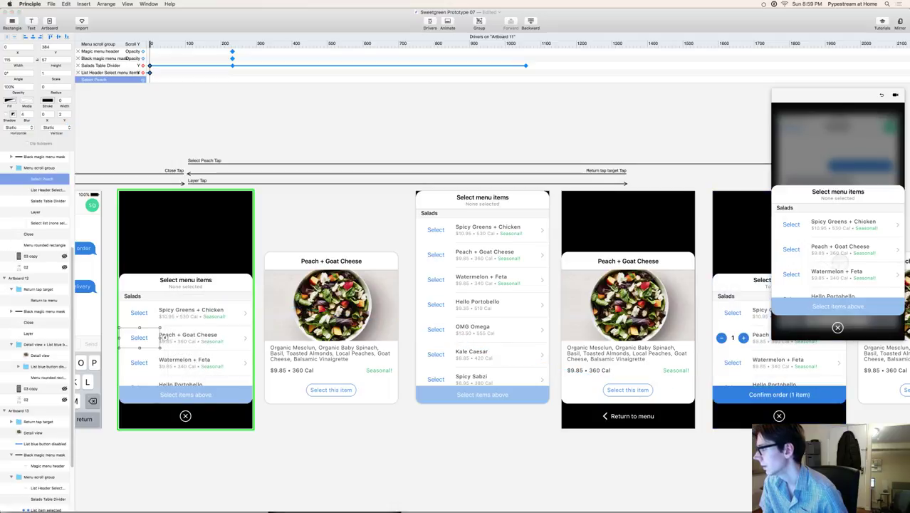
Step: Test the Select Peach tap in the preview from several scroll positions, restarting from Artboard 11 between tries
left_click_drag(841, 262, 835, 208)
left_click(791, 197)
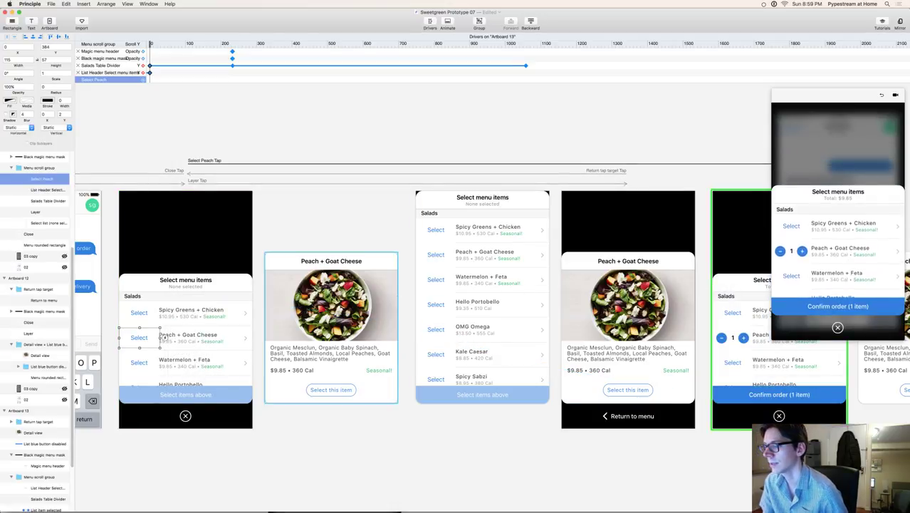
left_click(232, 260)
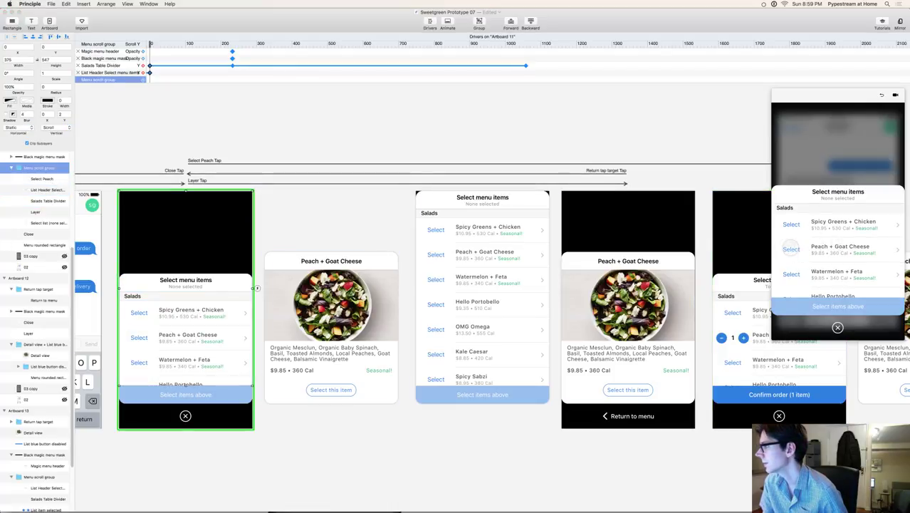
left_click(792, 248)
left_click(229, 241)
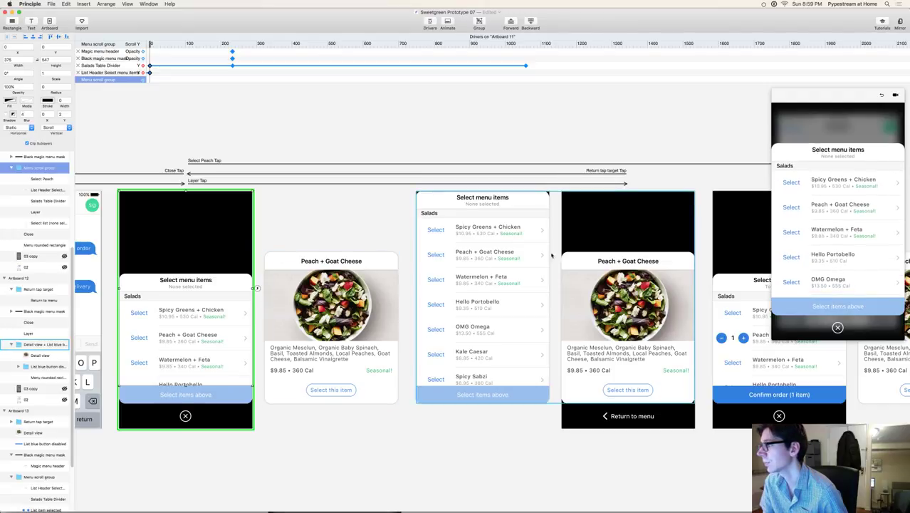
left_click(791, 208)
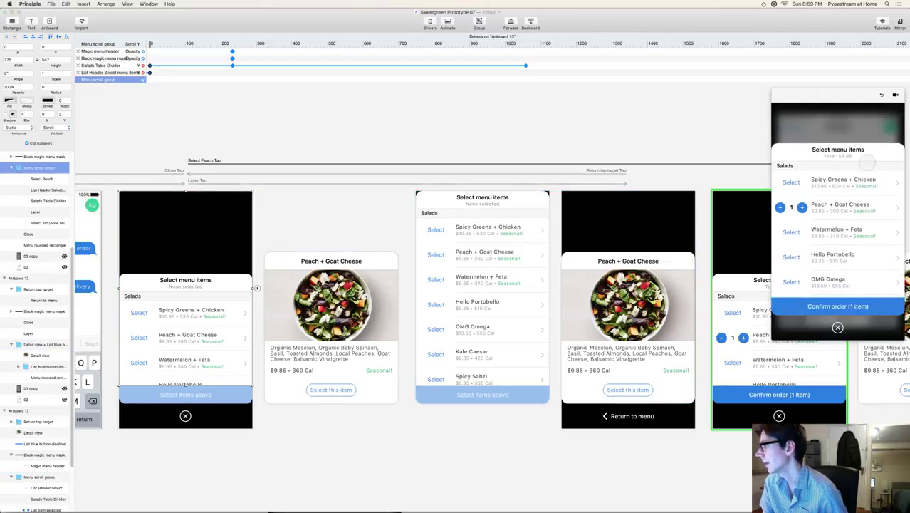
left_click_drag(846, 280, 862, 218)
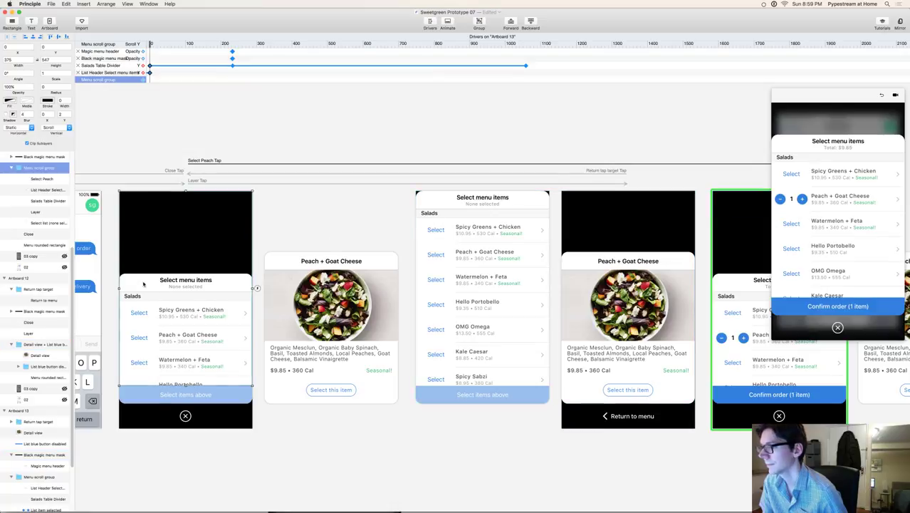
left_click(169, 251)
left_click_drag(802, 253, 799, 185)
left_click(796, 181)
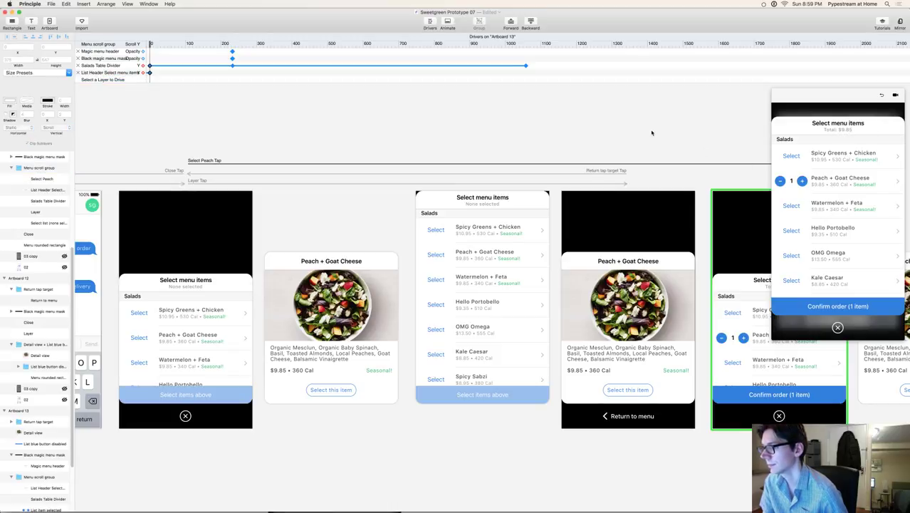
scroll(656, 121, "right", 6)
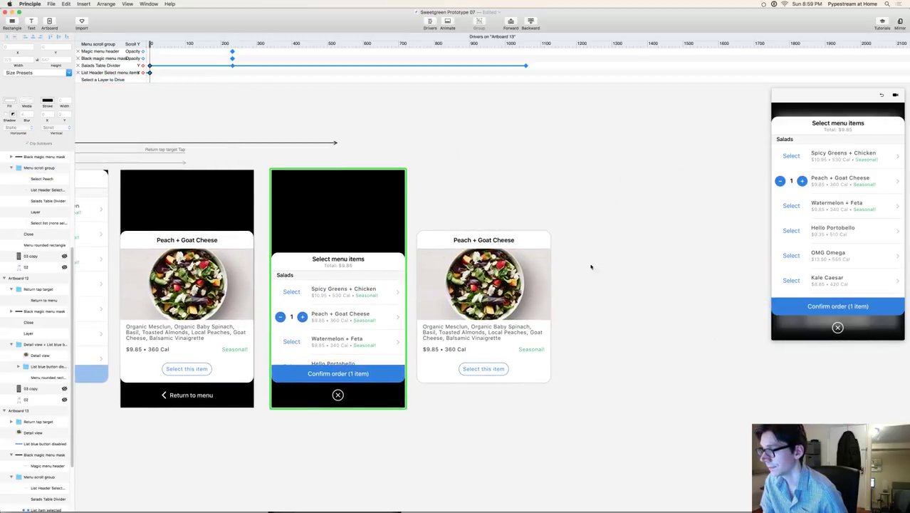
scroll(457, 126, "left", 5)
scroll(256, 126, "left", 4)
left_click(249, 308)
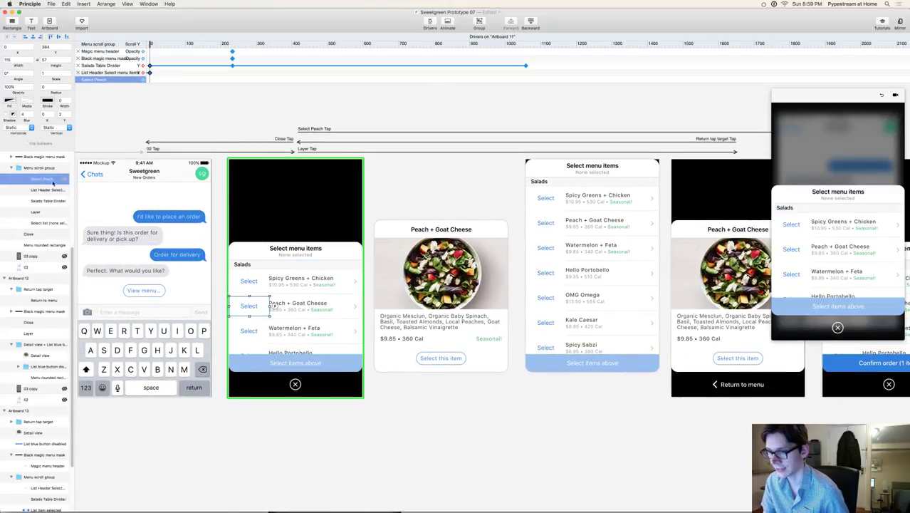
left_click(654, 417)
Step: Scrub the Menu scroll group driver on Artboard 13 until the Beverages section is in view, and scroll the preview to match
scroll(654, 417, "right", 8)
left_click(383, 261)
left_click(362, 261)
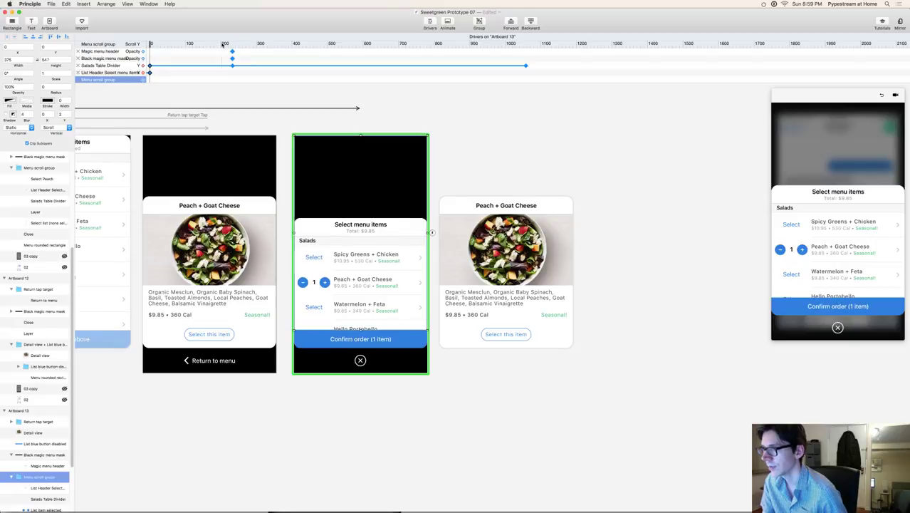
left_click(315, 54)
left_click_drag(314, 54, 484, 56)
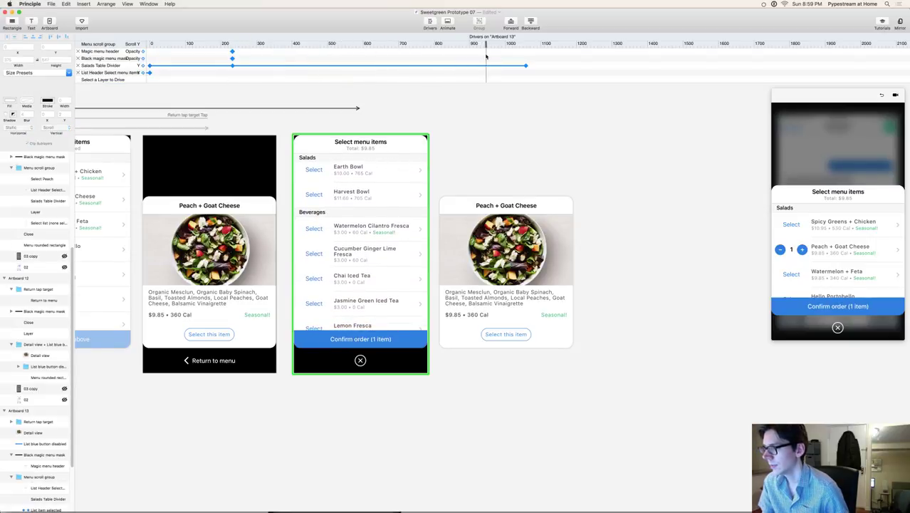
left_click(349, 255)
left_click(441, 425)
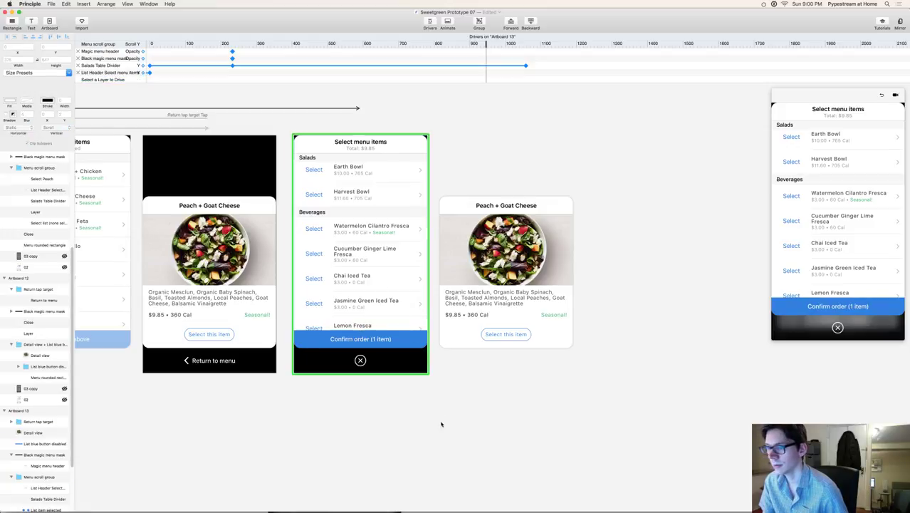
Step: Switch to Sketch to review the two-item menu and final order message artboards, and return to Principle
key("super+Tab")
key("super+Tab")
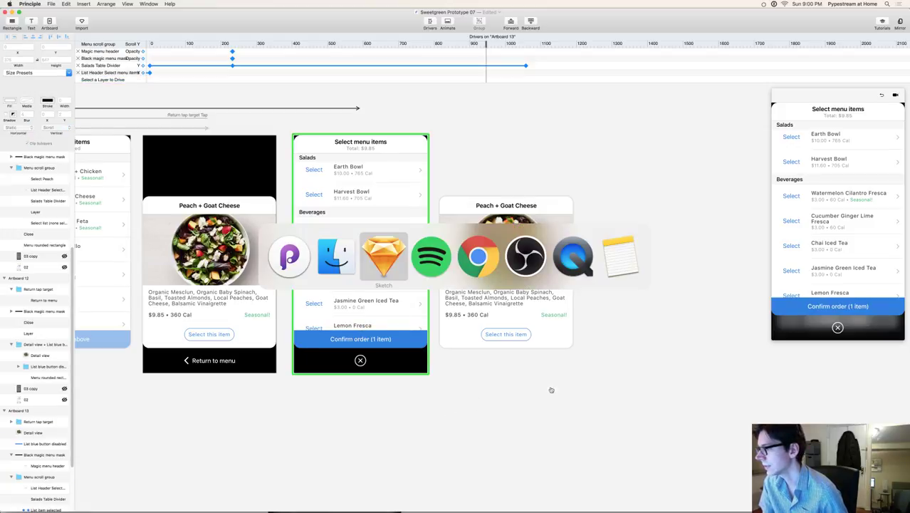
scroll(747, 401, "right", 15)
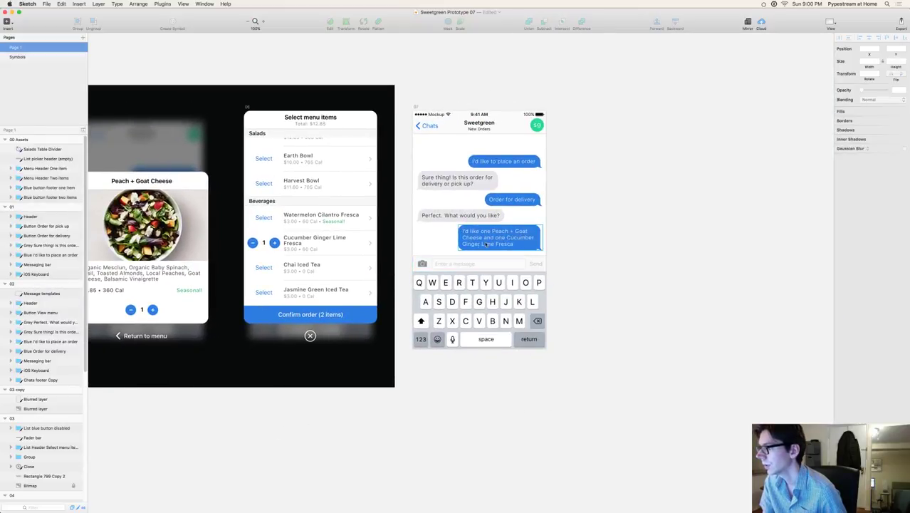
key("super+Tab")
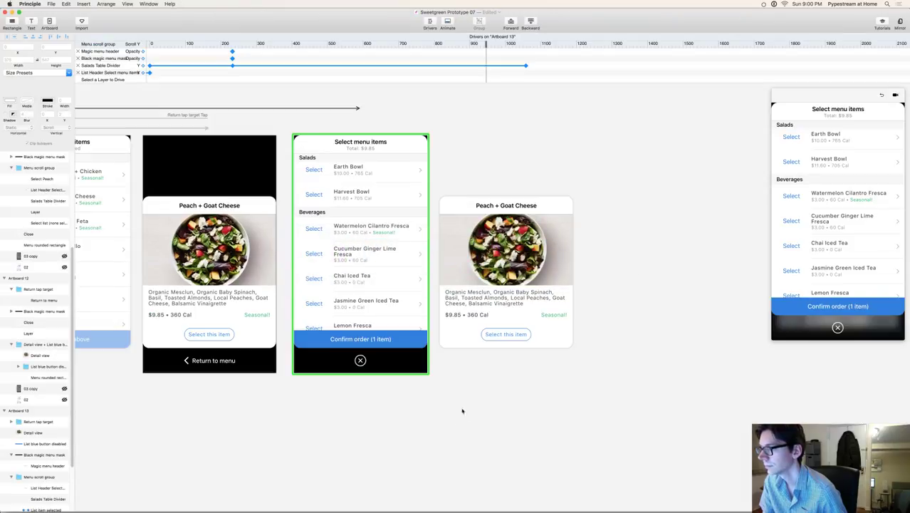
Step: Move the Select Peach tap target on Artboard 13 down over the Select beside Cucumber Ginger Lime Fresca, at Y 1251
left_click(326, 259)
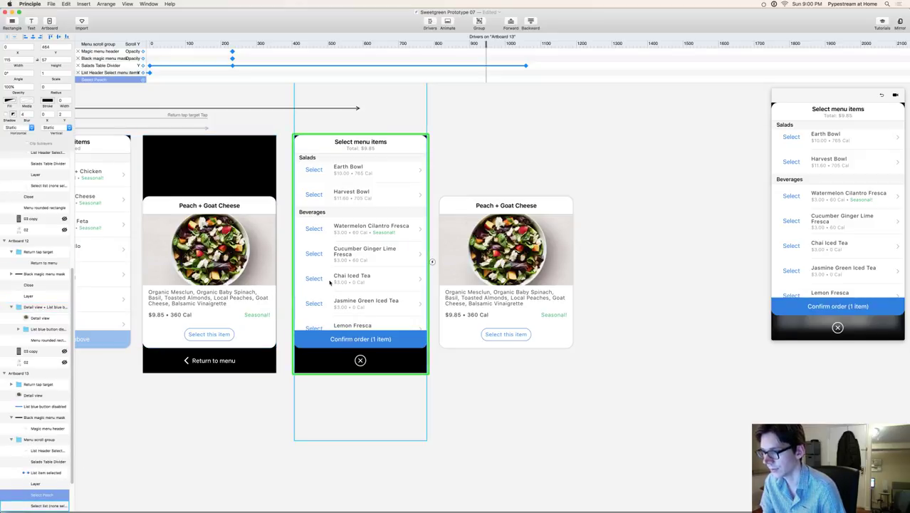
key("shift+Down")
key("shift+Down")
key("shift+Down")
key("shift+Down")
key("shift+Down")
key("shift+Down")
key("shift+Down")
key("shift+Down")
key("shift+Down")
key("shift+Down")
key("shift+Down")
key("shift+Down")
key("shift+Down")
key("shift+Down")
key("shift+Down")
key("shift+Down")
key("shift+Down")
key("shift+Down")
key("shift+Down")
key("shift+Down")
key("shift+Down")
key("shift+Down")
key("shift+Down")
key("shift+Down")
key("shift+Down")
key("shift+Down")
key("shift+Down")
key("shift+Down")
key("shift+Down")
key("shift+Down")
key("shift+Down")
key("shift+Down")
key("shift+Down")
key("shift+Down")
key("shift+Down")
key("shift+Down")
key("shift+Down")
key("shift+Down")
key("shift+Down")
key("shift+Down")
key("shift+Down")
key("shift+Down")
key("shift+Down")
key("shift+Down")
key("shift+Down")
key("shift+Down")
key("shift+Down")
key("shift+Down")
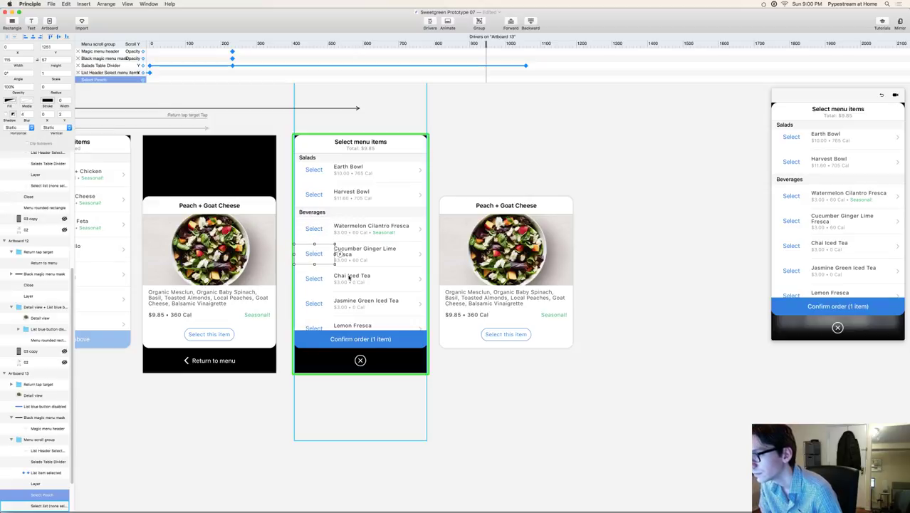
Step: Scrub the Menu scroll group driver on Artboard 13 to about 965 and check the Beverages section by scrolling the preview
left_click(428, 83)
left_click_drag(486, 44, 496, 44)
key("super+z")
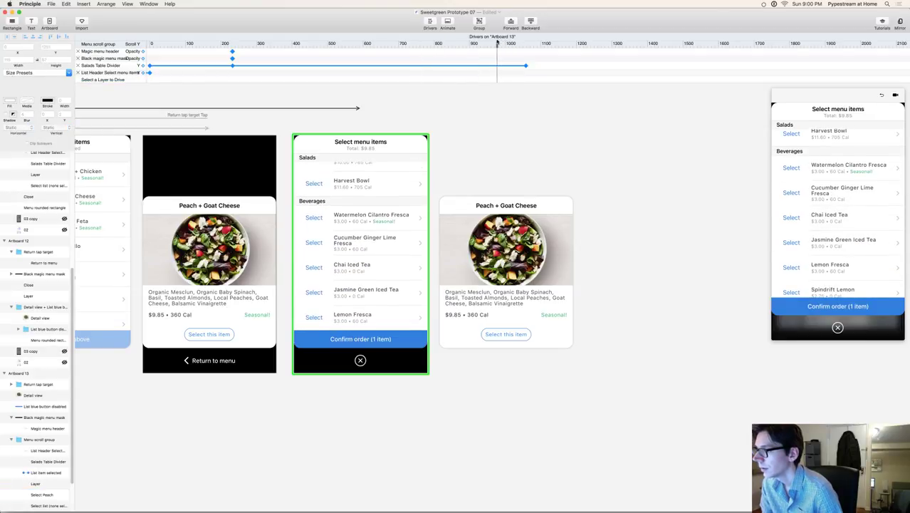
left_click(510, 137)
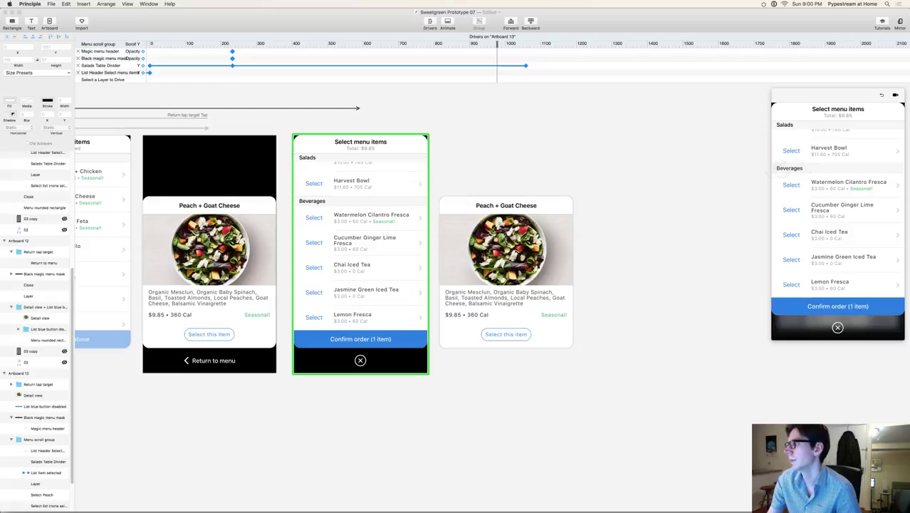
left_click_drag(822, 233, 854, 264)
scroll(853, 263, "down", 5)
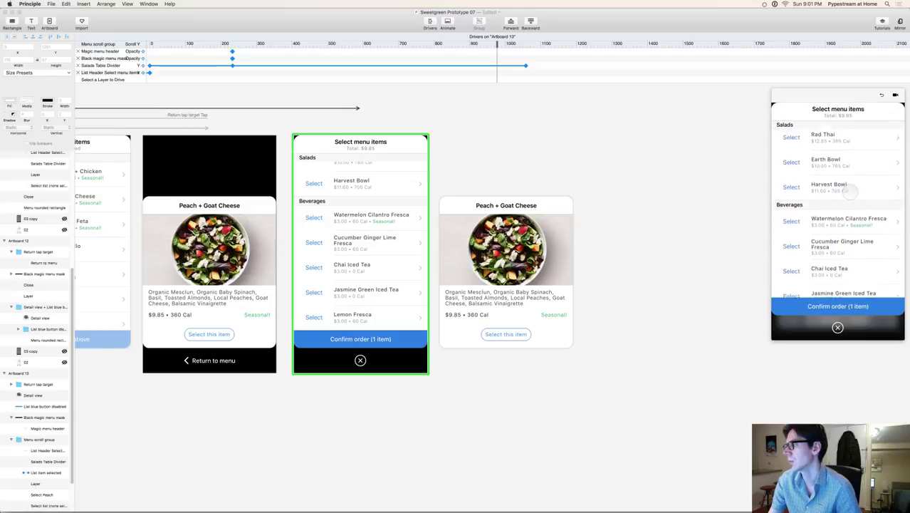
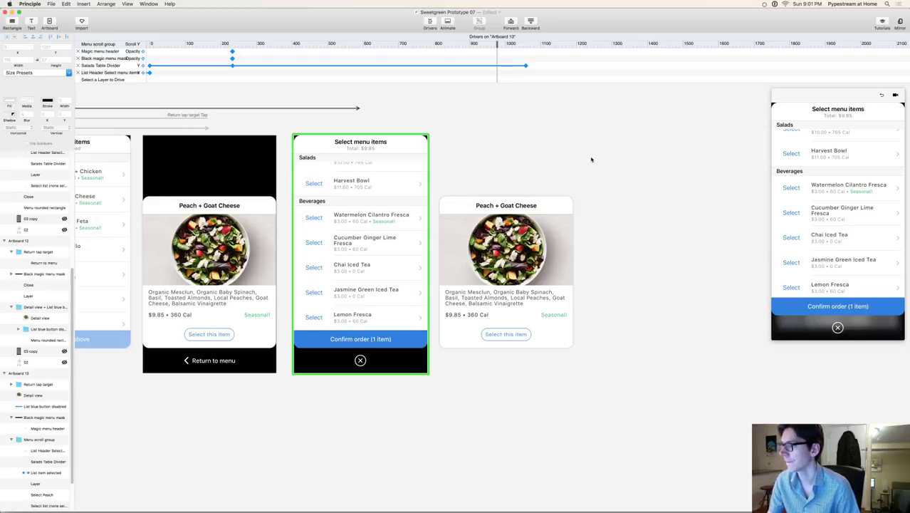
Step: Duplicate Artboard 13 to create a further menu artboard
left_click(396, 215)
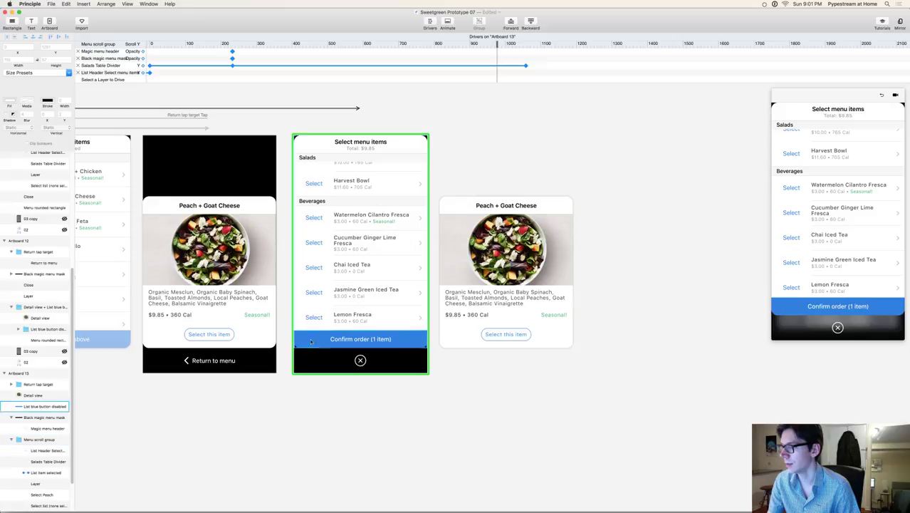
left_click(25, 374)
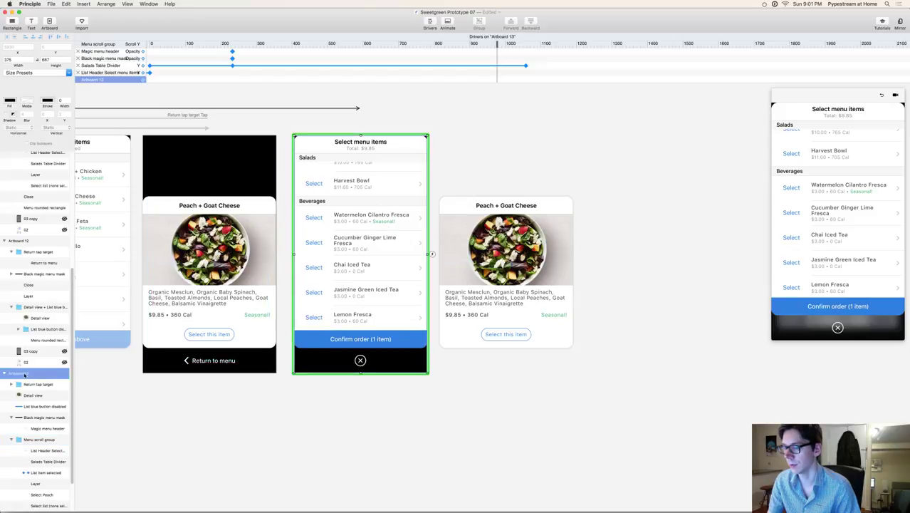
key("super+d")
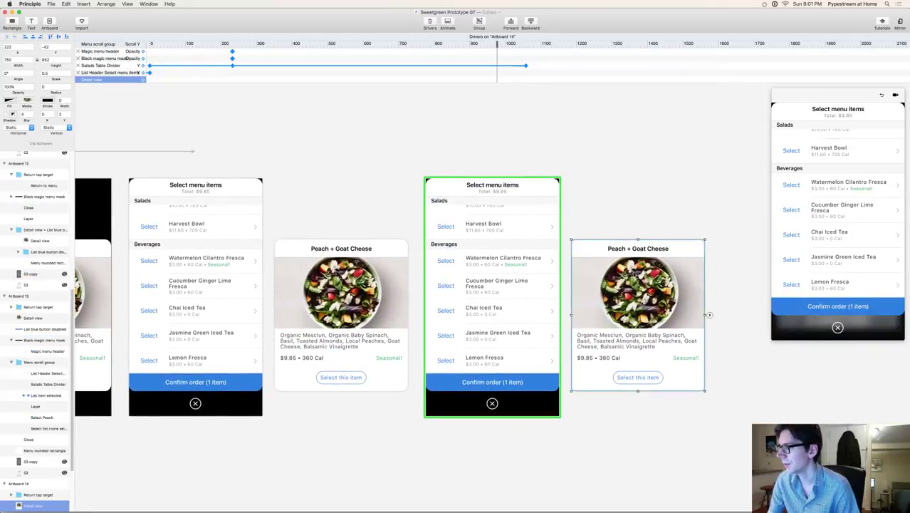
Step: Delete the off-canvas Peach + Goat Cheese Detail view layer from both Artboard 13 and Artboard 14
left_click(335, 246)
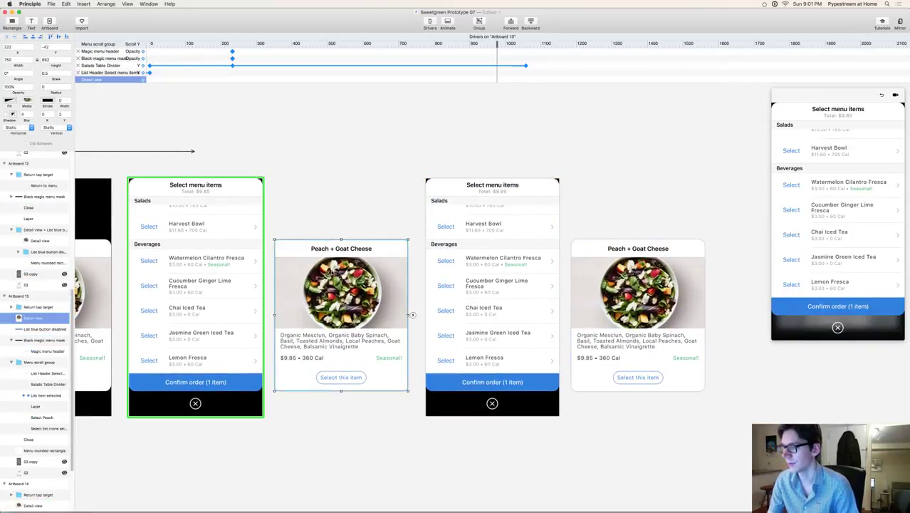
key("Delete")
left_click(653, 280)
key("Delete")
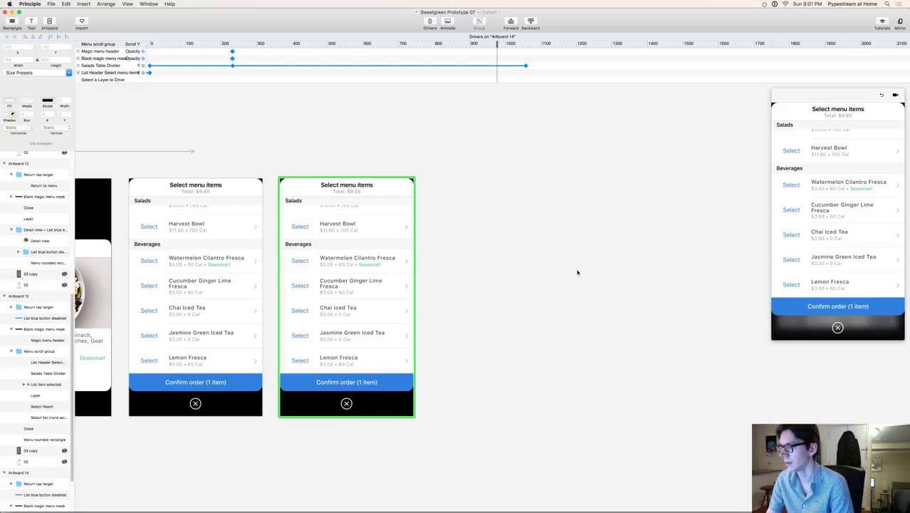
key("super+z")
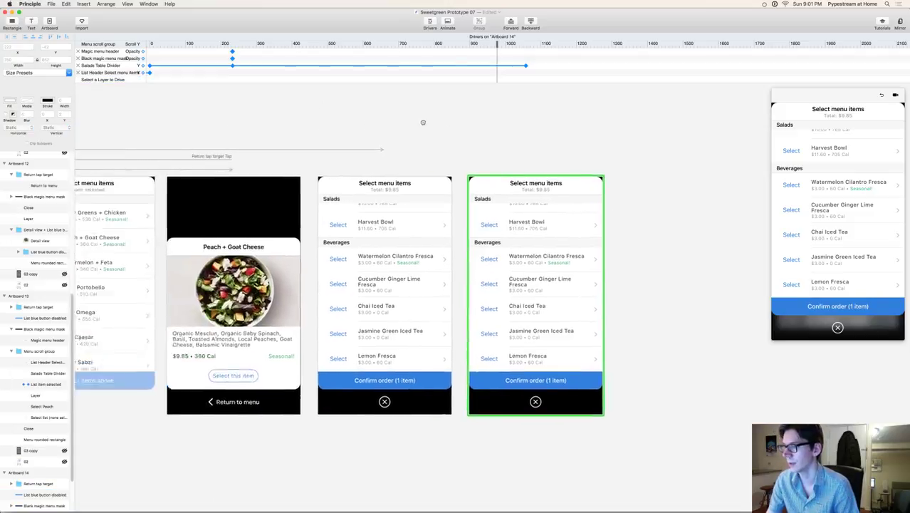
Step: Test the flow in the preview from Artboard 9: view the menu, open the peach salad details, return, select it and scroll to Beverages
scroll(368, 126, "left", 10)
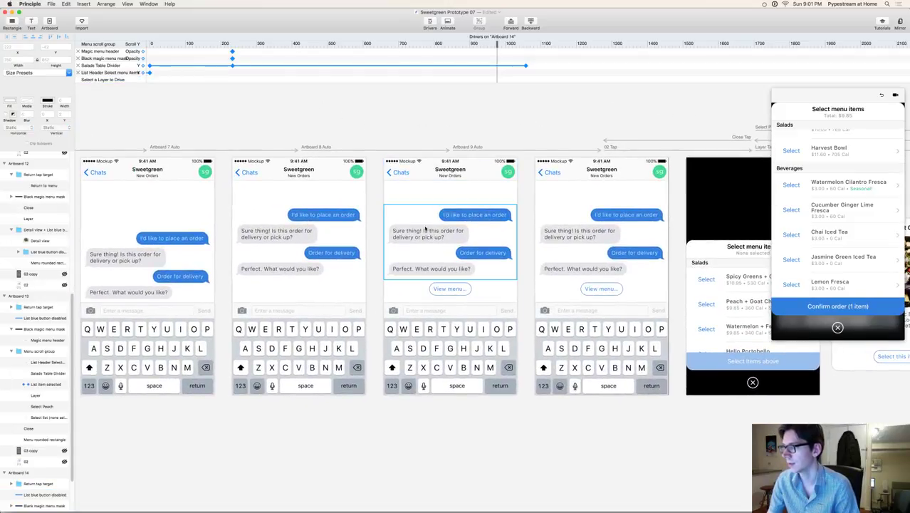
left_click(421, 203)
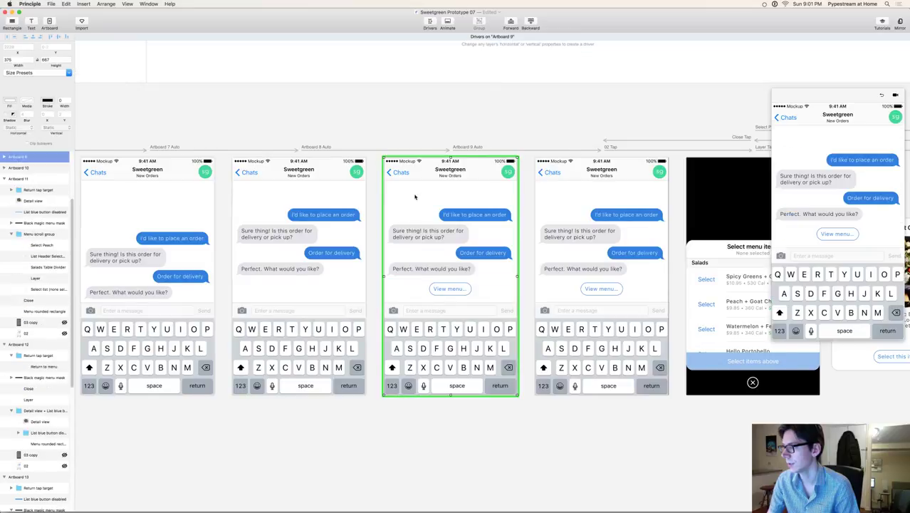
left_click(837, 234)
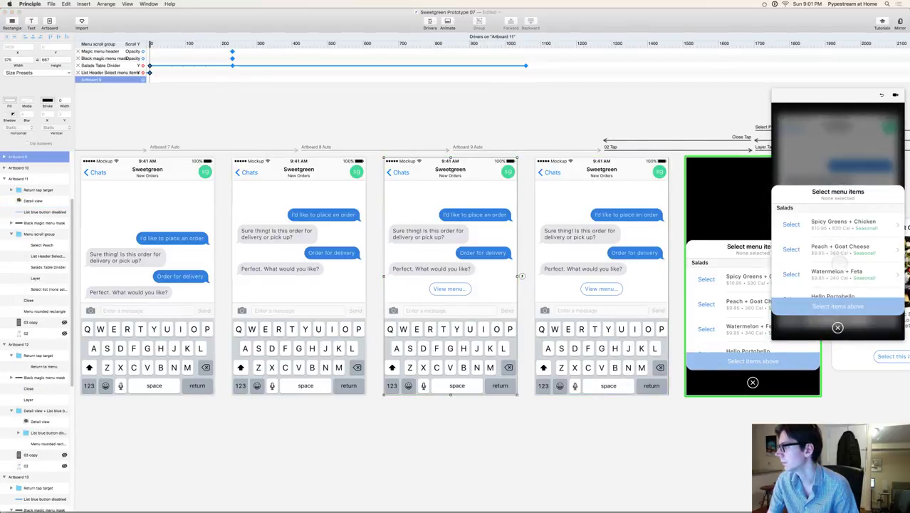
scroll(835, 228, "down", 3)
scroll(837, 229, "up", 5)
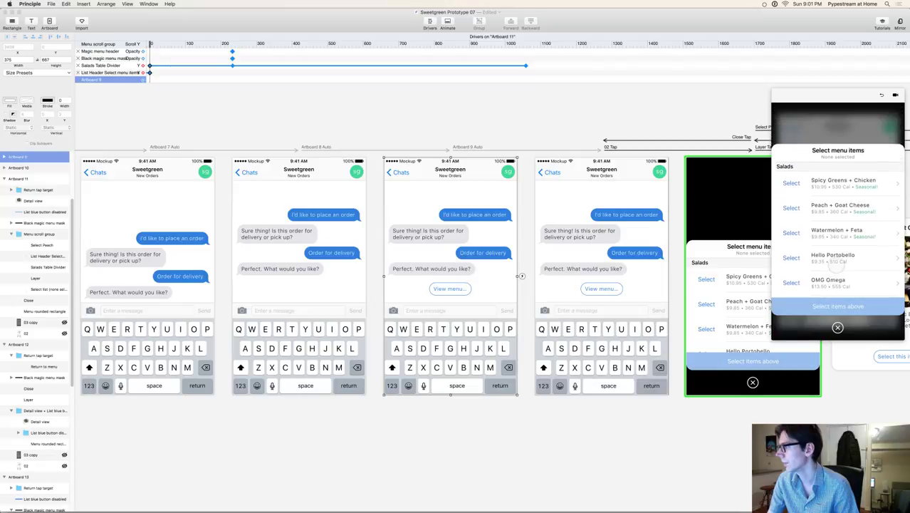
left_click(836, 208)
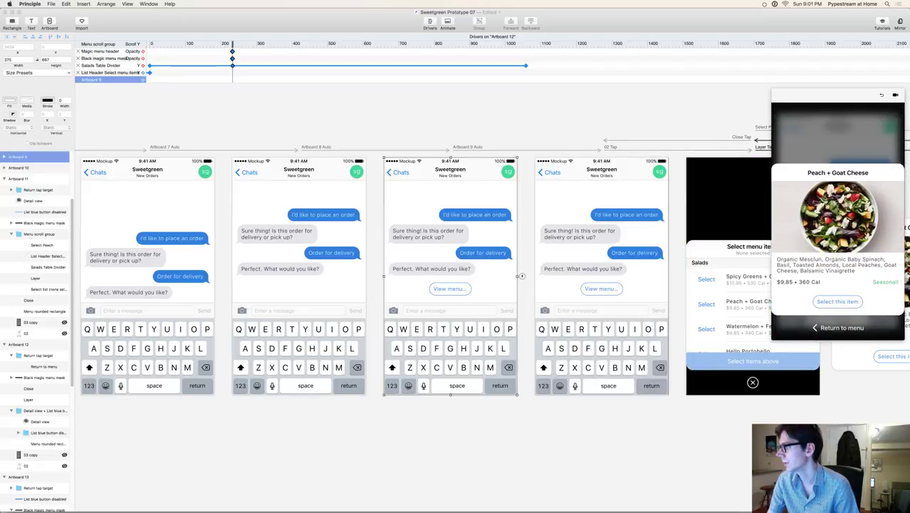
left_click(831, 328)
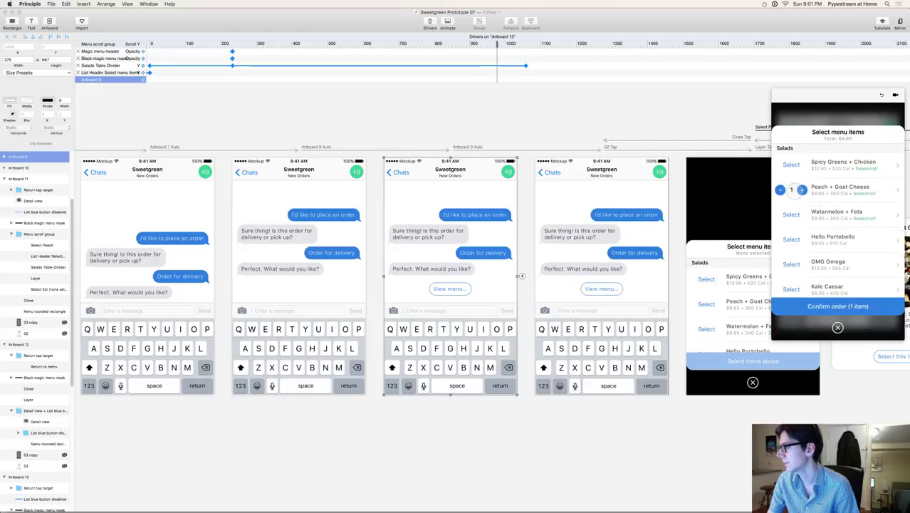
left_click_drag(847, 251, 844, 187)
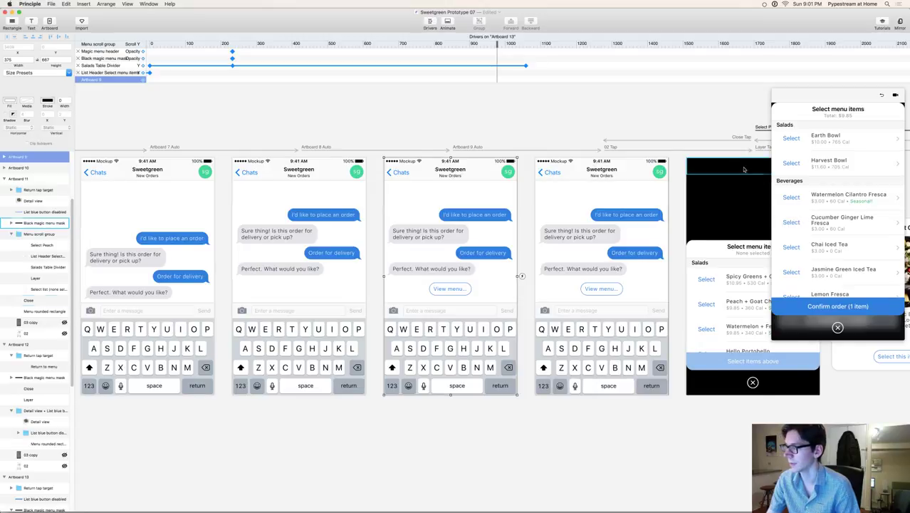
Step: Delete the copied Select Peach tap target from the Menu scroll group on Artboard 14
left_click(702, 118)
scroll(536, 299, "right", 10)
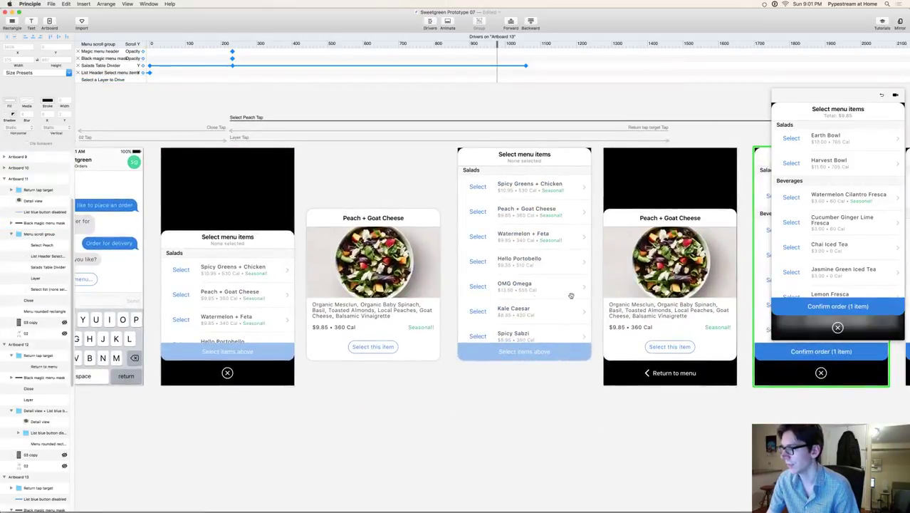
scroll(671, 421, "right", 8)
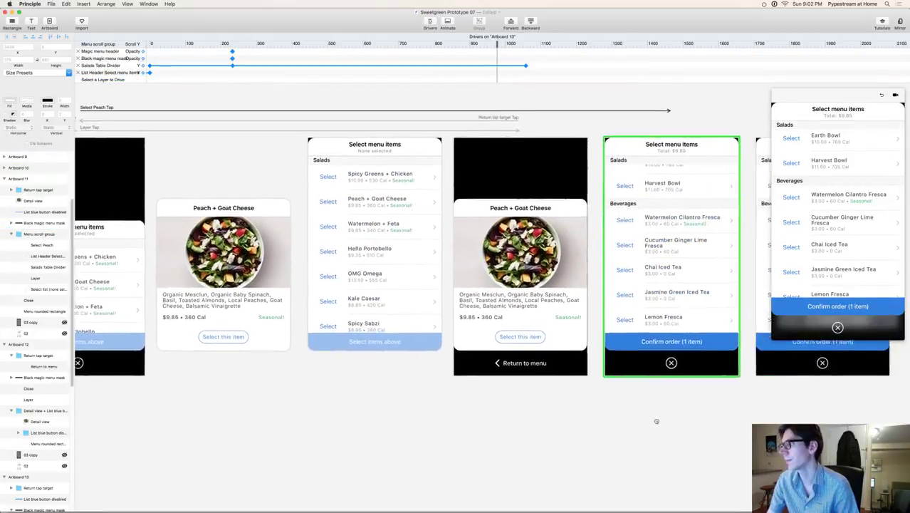
scroll(427, 399, "left", 3)
scroll(399, 374, "left", 4)
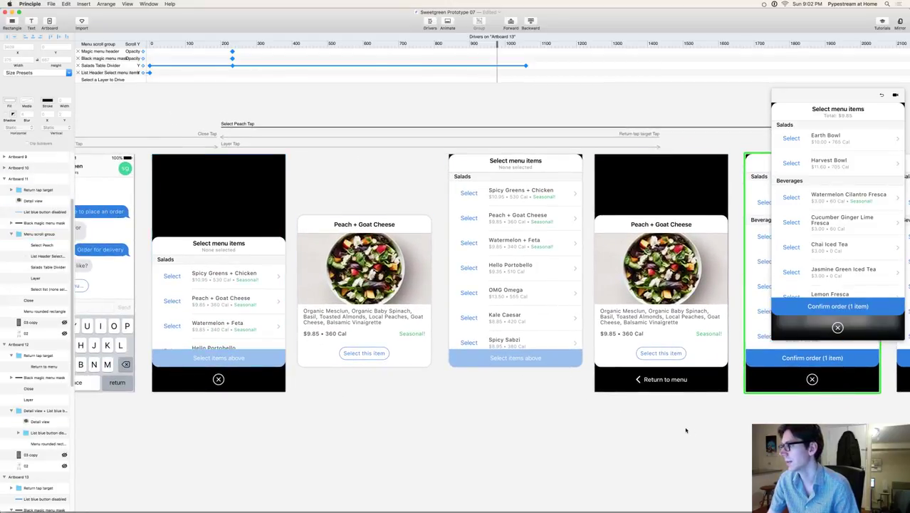
scroll(641, 427, "right", 5)
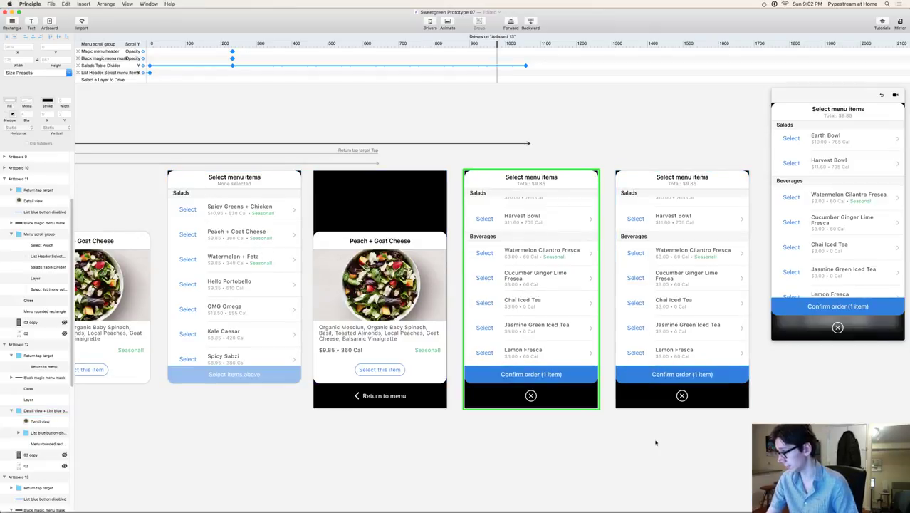
scroll(656, 442, "right", 4)
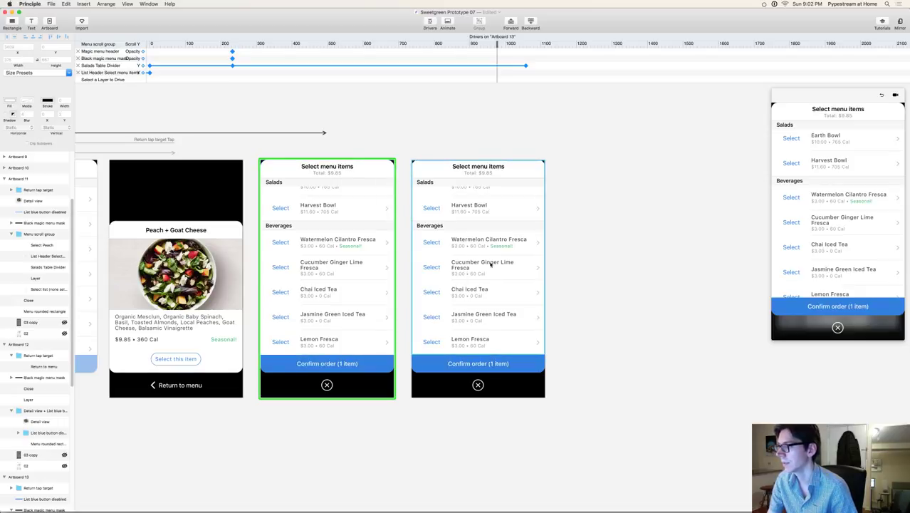
left_click(432, 268)
key("Escape")
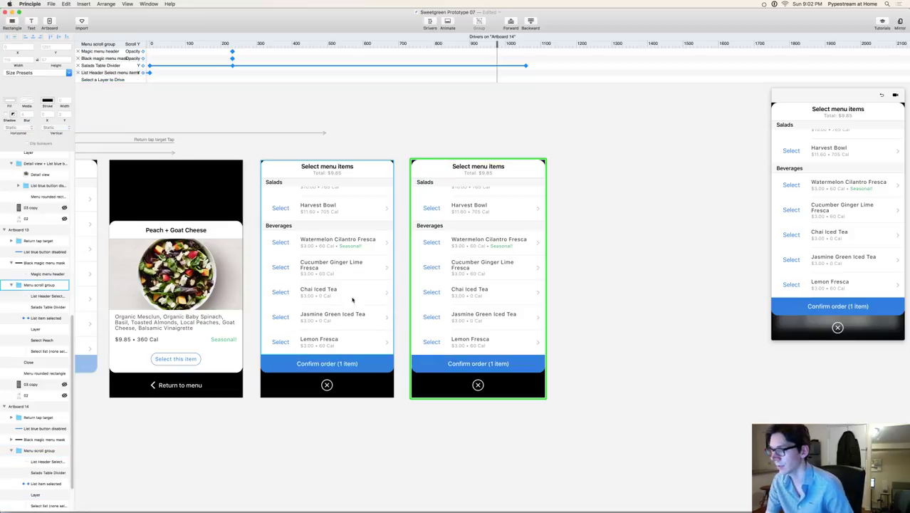
Step: Scrub Artboard 14's scroll driver back to the peach salad row and duplicate its List item selected layer, placing the copy lower down
scroll(432, 268, "left", 3)
scroll(276, 320, "left", 10)
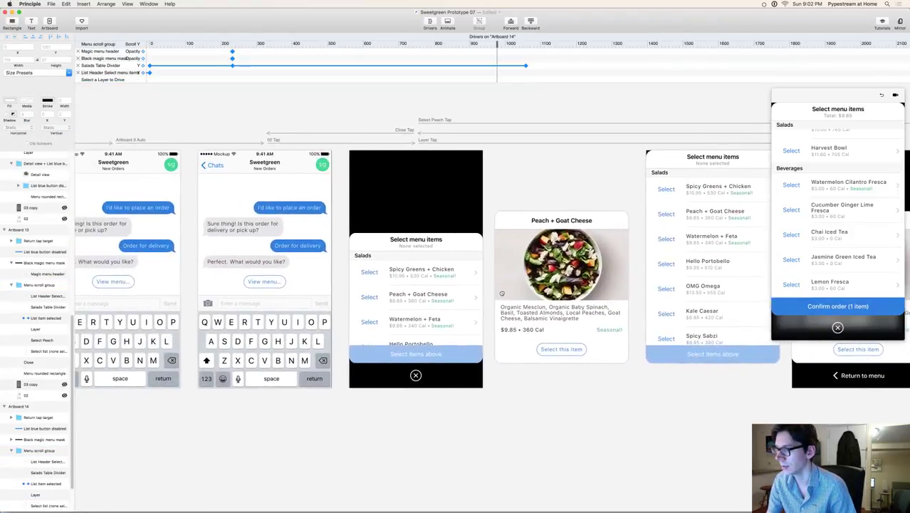
scroll(276, 320, "right", 10)
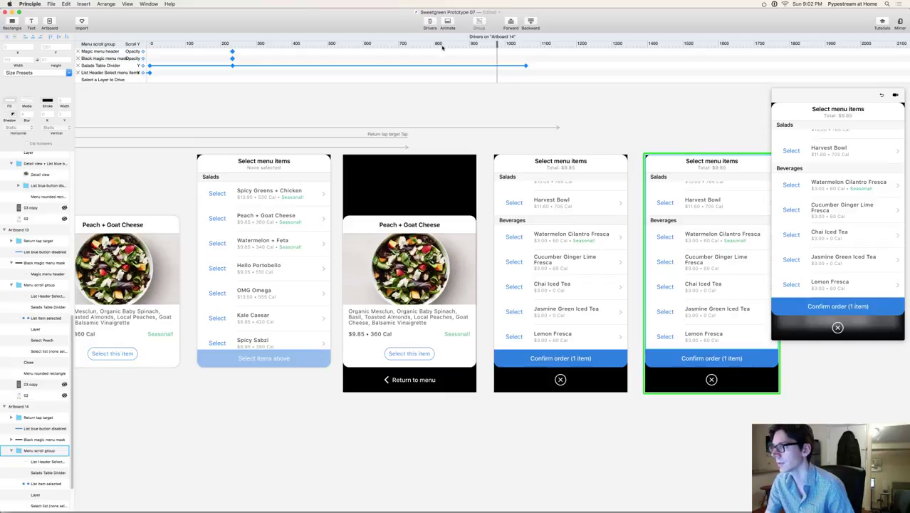
left_click(409, 44)
left_click_drag(408, 45, 225, 45)
left_click(676, 226)
left_click(676, 226)
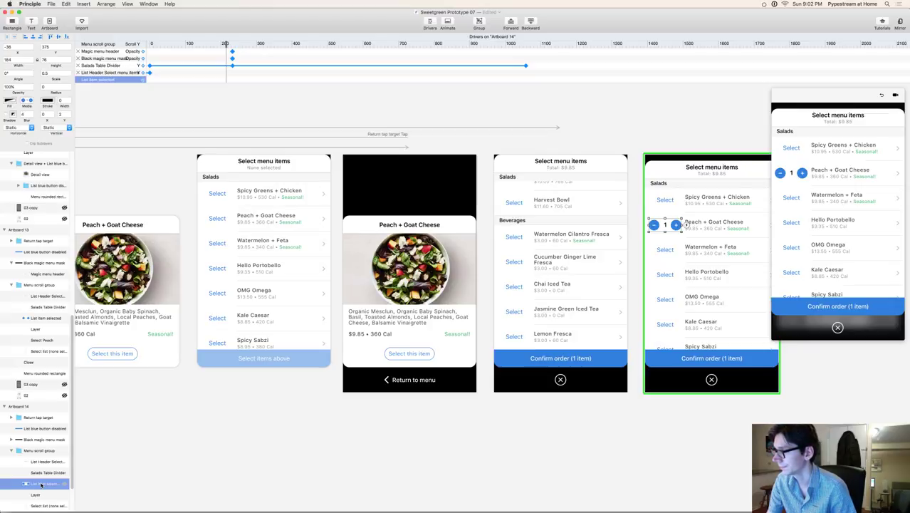
key("super+d")
left_click_drag(687, 225, 687, 292)
Step: Move the duplicated quantity selector on Artboard 14 down beside Cucumber Ginger Lime Fresca, at Y 1242, scrubbing the scroll driver to follow it
left_click_drag(274, 44, 357, 45)
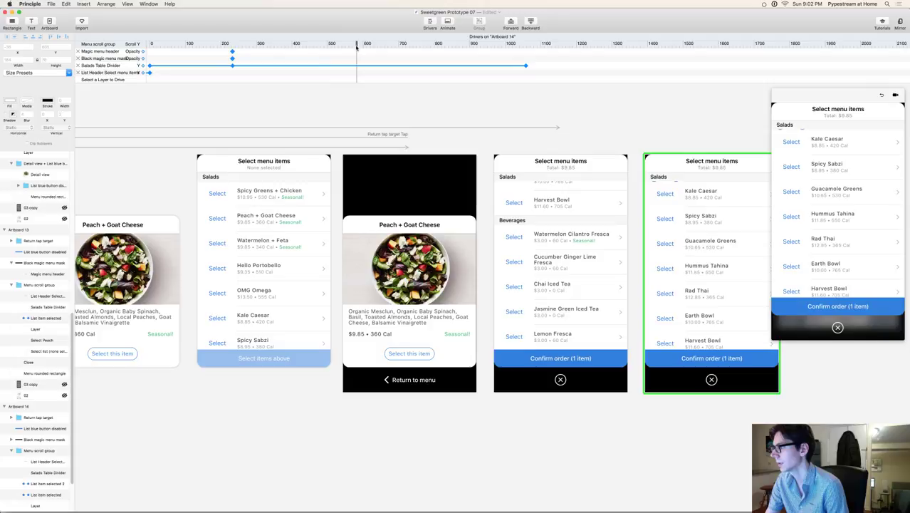
left_click(667, 180)
key("shift+Down")
key("shift+Down")
key("shift+Down")
key("shift+Down")
key("shift+Down")
key("shift+Down")
key("shift+Down")
key("shift+Down")
key("shift+Down")
key("shift+Down")
key("shift+Down")
key("shift+Down")
key("shift+Down")
key("shift+Down")
key("shift+Down")
key("shift+Down")
key("shift+Down")
key("shift+Down")
key("shift+Down")
key("shift+Down")
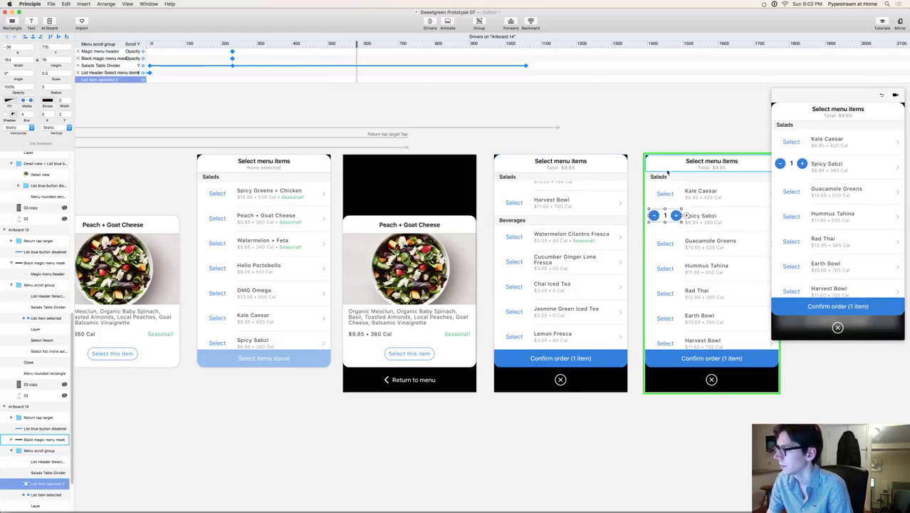
key("shift+Down")
key("shift+Down")
key("shift+Down")
key("shift+Down")
key("shift+Down")
key("shift+Down")
key("shift+Down")
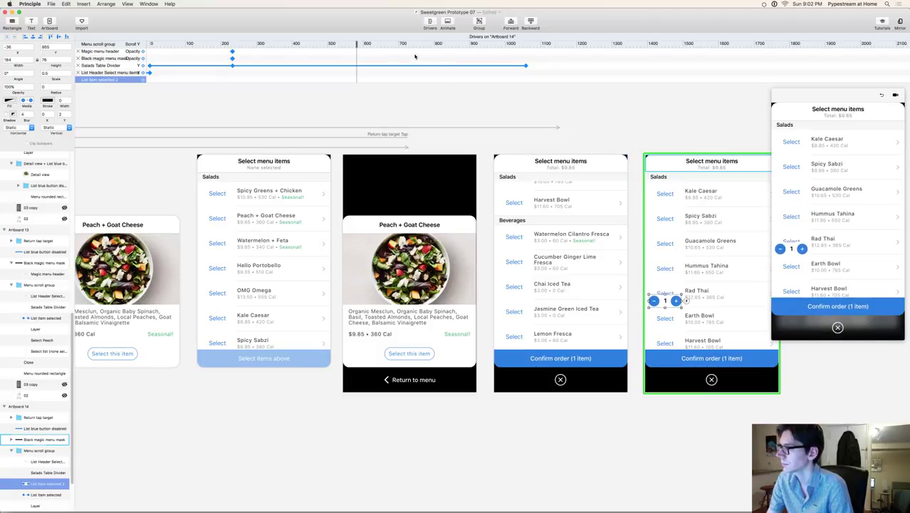
left_click(405, 45)
left_click_drag(405, 45, 453, 44)
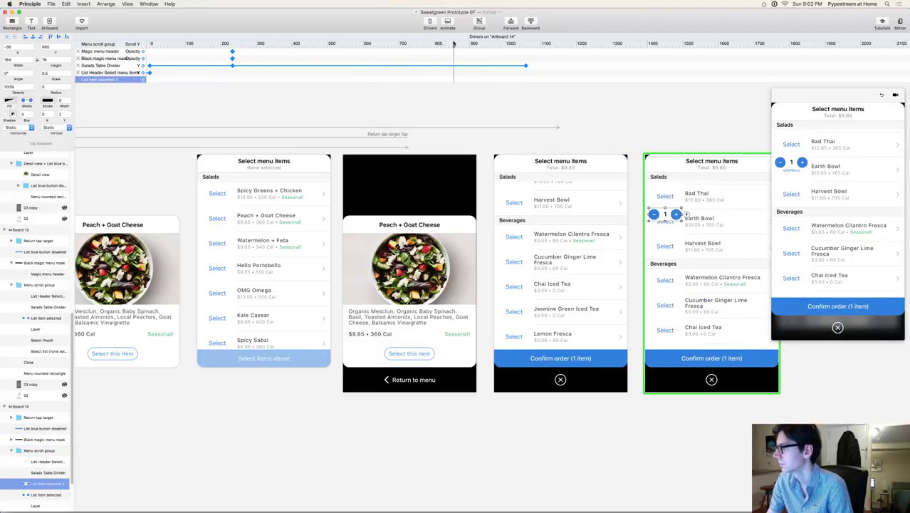
key("shift+Down")
key("shift+Down")
key("shift+Down")
key("shift+Down")
key("shift+Down")
key("shift+Down")
key("shift+Down")
key("shift+Down")
key("shift+Down")
key("shift+Down")
key("shift+Down")
key("shift+Down")
key("shift+Down")
key("shift+Down")
key("shift+Down")
key("shift+Down")
key("shift+Down")
key("shift+Down")
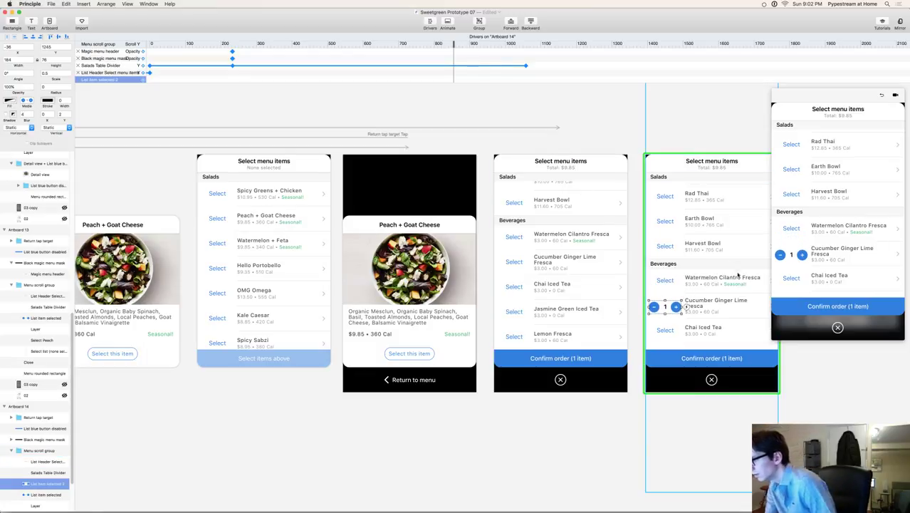
key("shift+Right")
key("shift+Right")
key("shift+Right")
key("shift+Right")
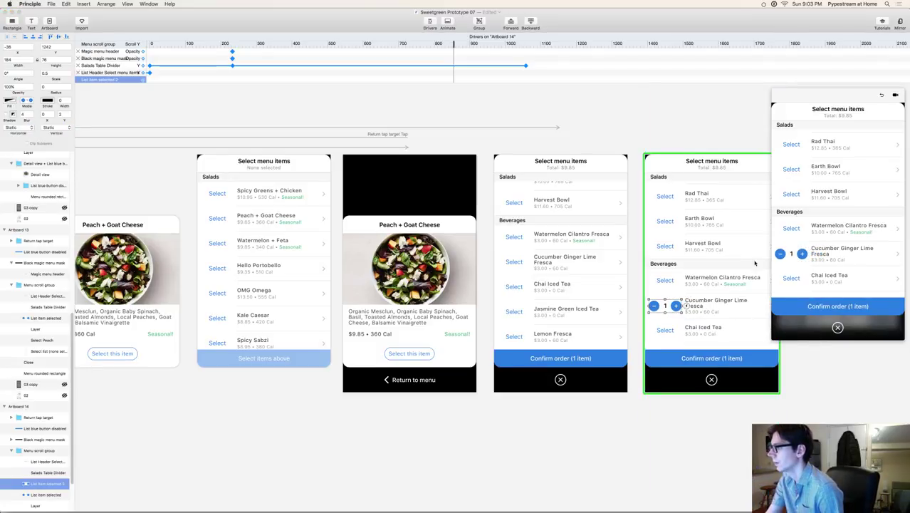
Step: Link the Select Peach tap target beside Cucumber Ginger Lime Fresca on Artboard 13 to Artboard 14 with a Tap event
left_click(569, 198)
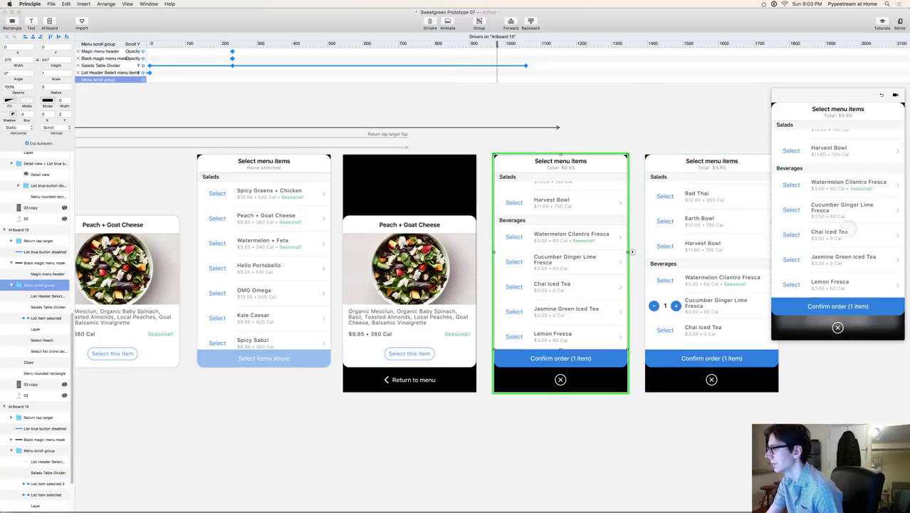
scroll(854, 223, "up", 3)
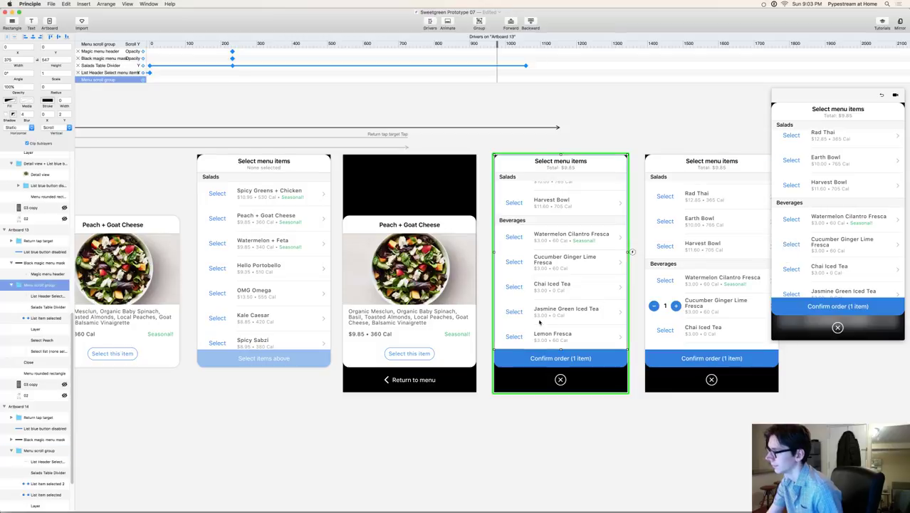
double_click(510, 262)
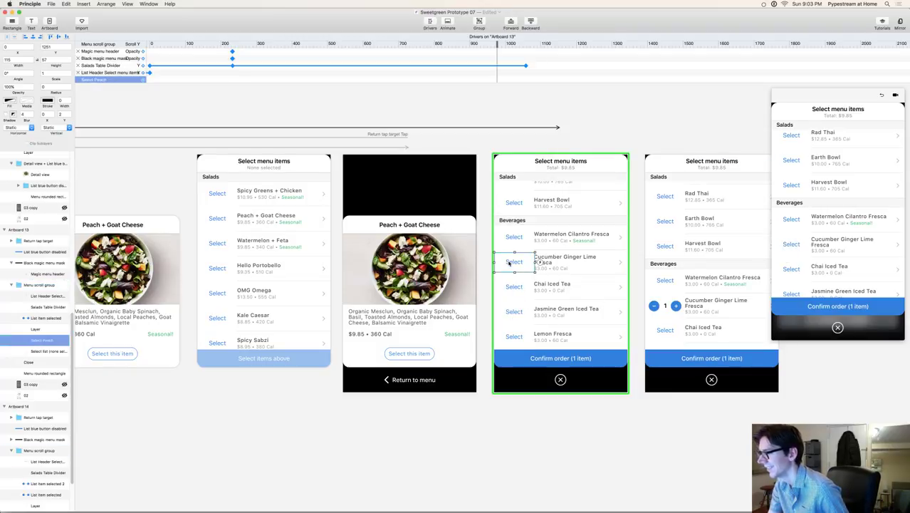
left_click(541, 262)
left_click_drag(549, 226, 673, 223)
Step: Test the new link in the preview by scrolling to Beverages and selecting Cucumber Ginger Lime Fresca
scroll(858, 261, "down", 3)
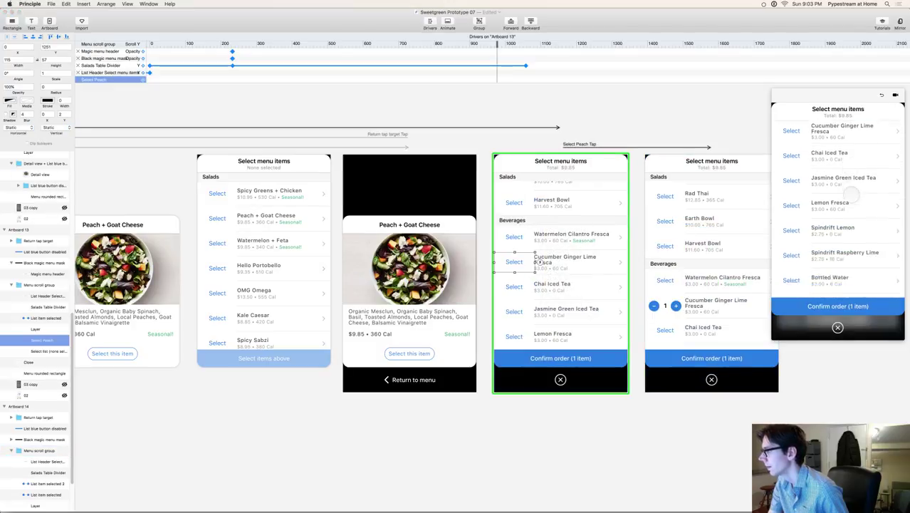
scroll(855, 207, "up", 2)
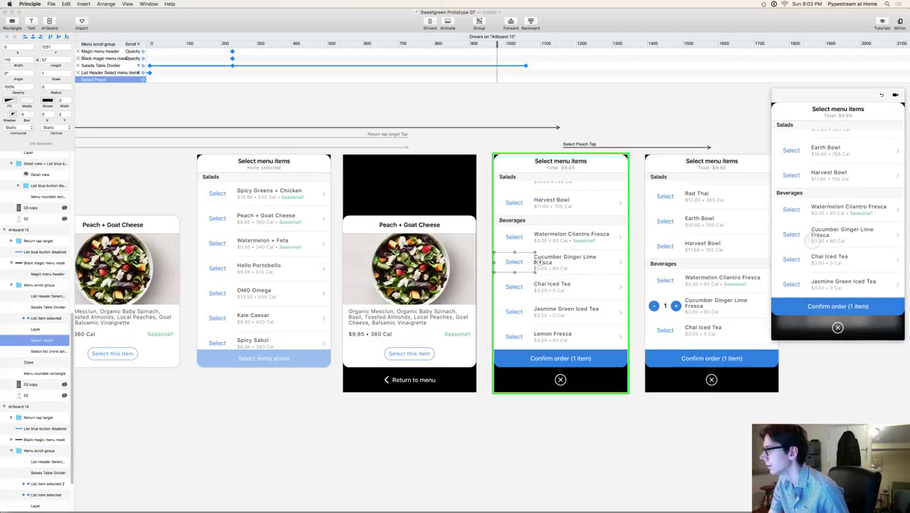
left_click(791, 234)
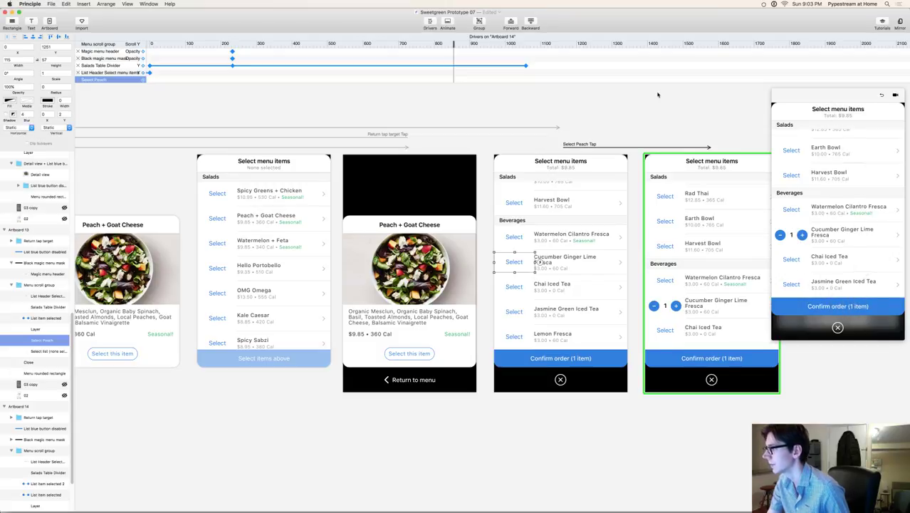
Step: Replace the Magic menu header image on Artboard 14 only with Menu Header Two items.png and check the change from Artboard 13 in the preview
left_click(697, 112)
left_click_drag(697, 112, 419, 125)
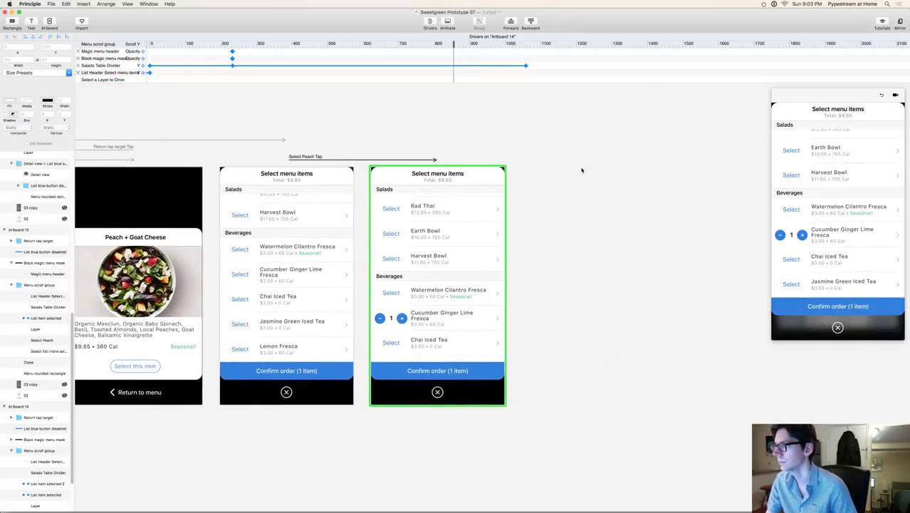
scroll(584, 182, "right", 5)
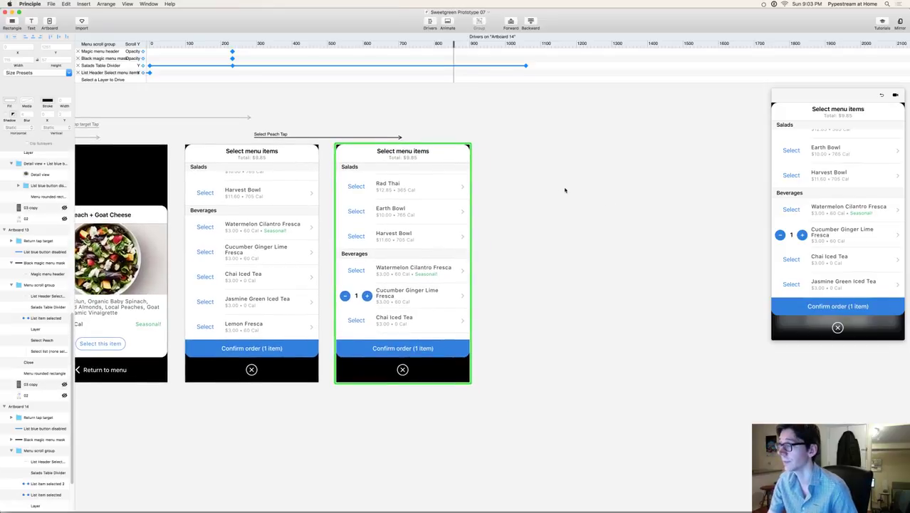
left_click(433, 159)
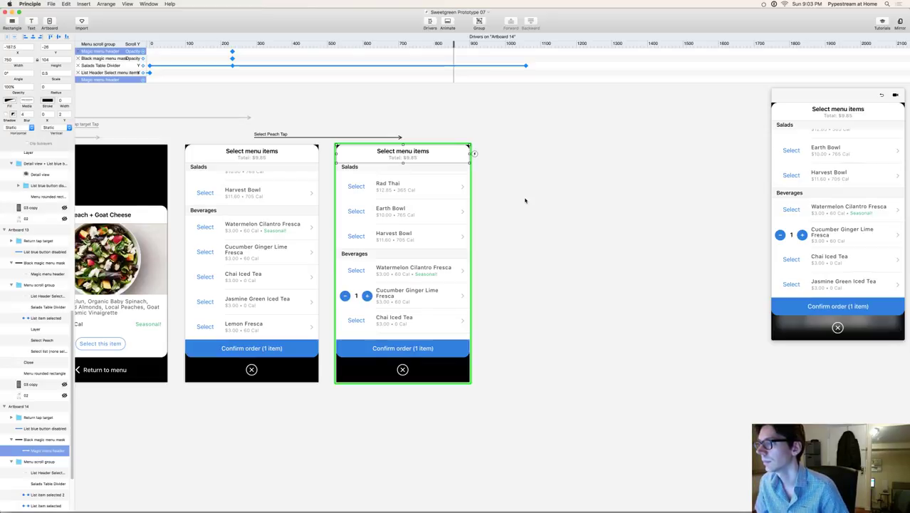
left_click(24, 102)
left_click(32, 124)
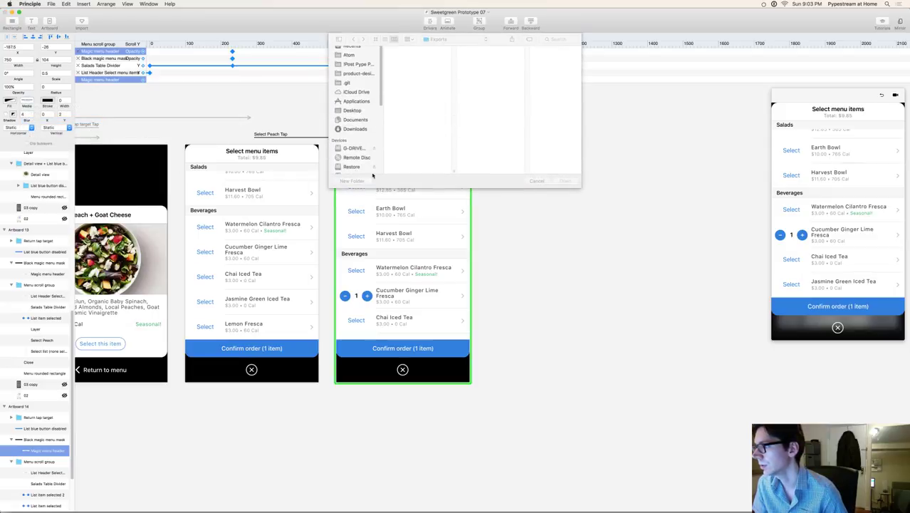
scroll(434, 106, "down", 3)
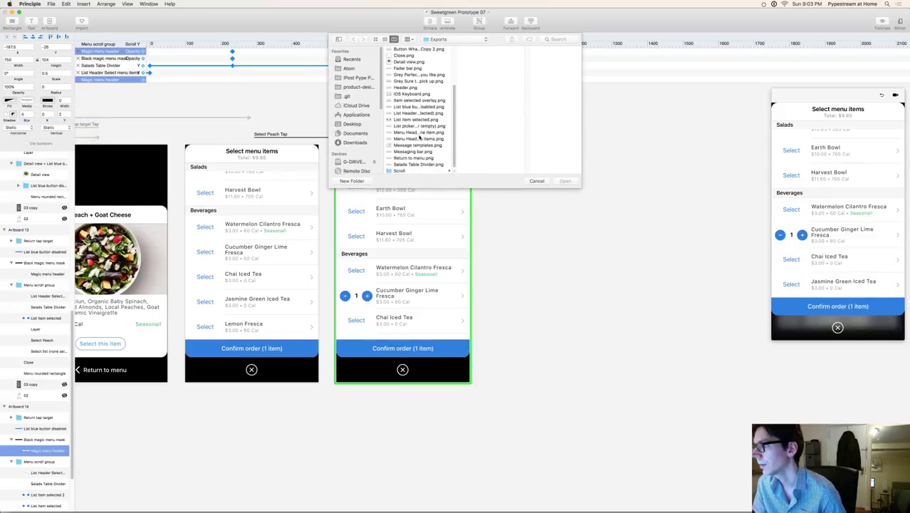
left_click(420, 139)
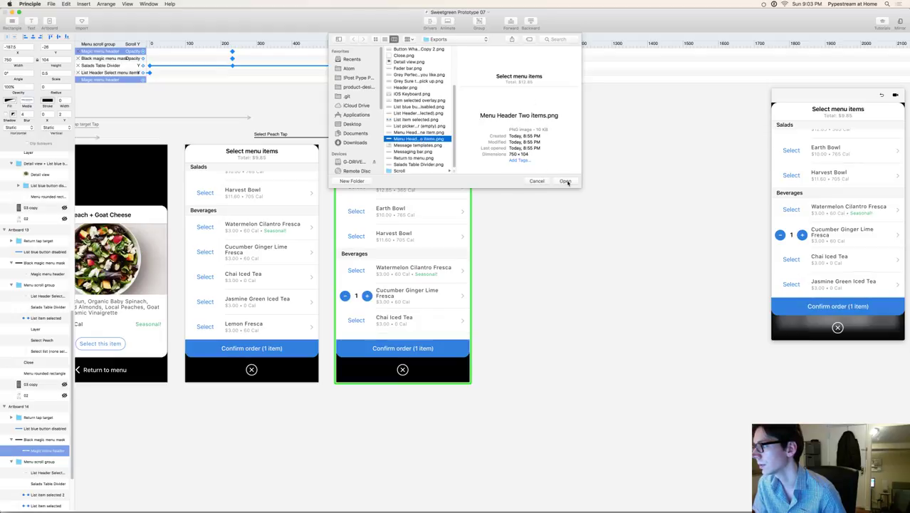
left_click(566, 181)
left_click(440, 165)
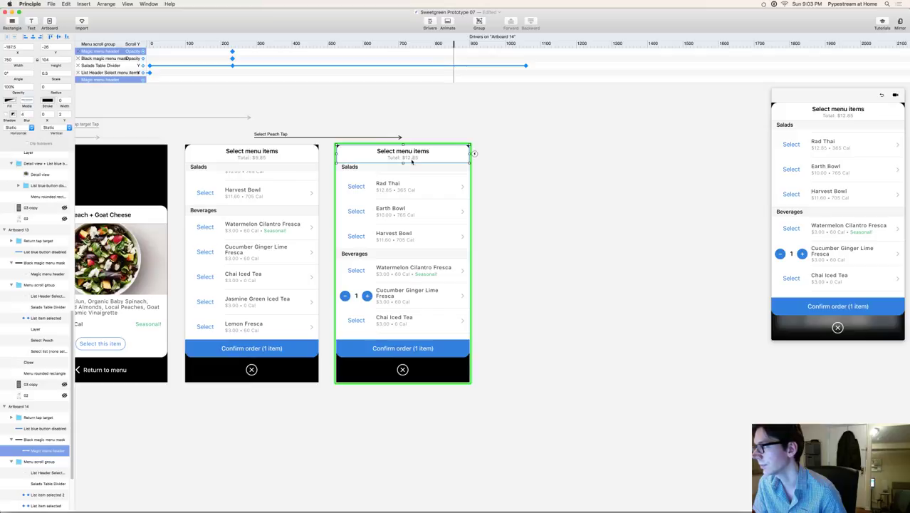
left_click(267, 208)
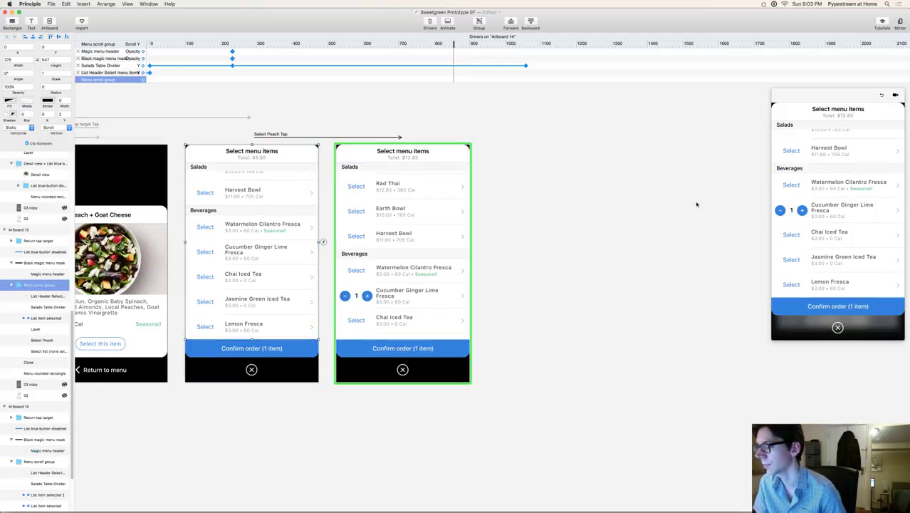
left_click(532, 261)
Step: Replace the Confirm order footer image on Artboard 14 with Blue button footer two items.png, updating just the selected layer
left_click(418, 348)
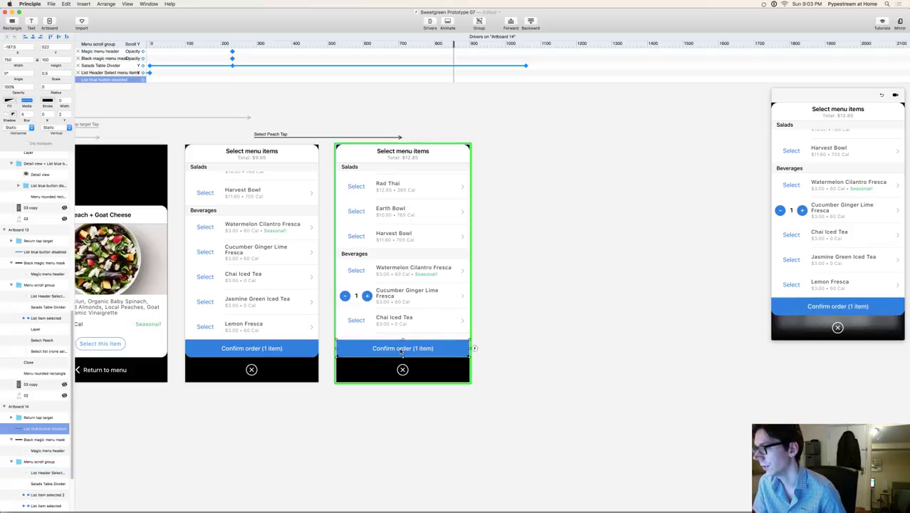
left_click(26, 100)
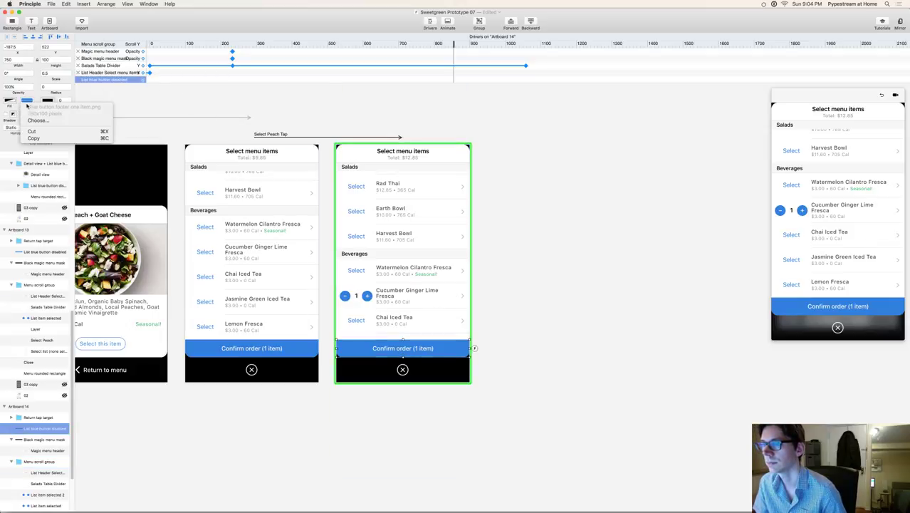
left_click(50, 125)
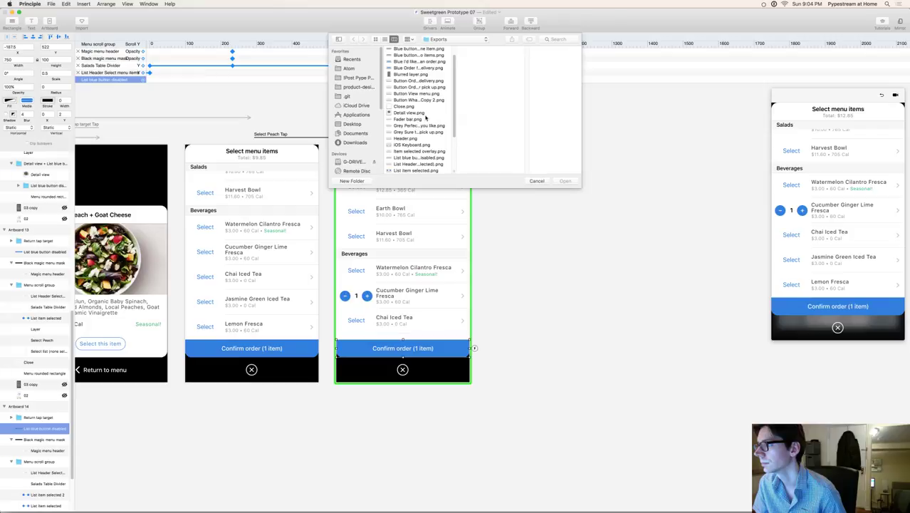
left_click(418, 56)
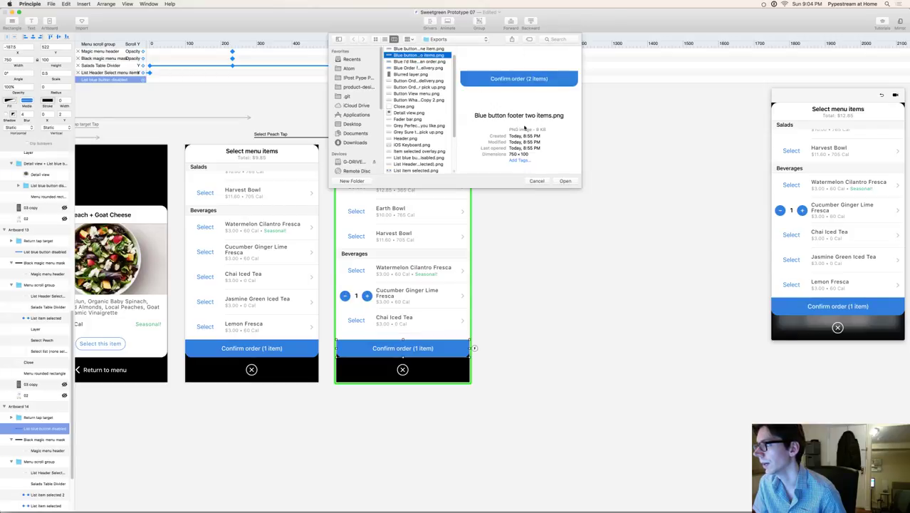
left_click(569, 181)
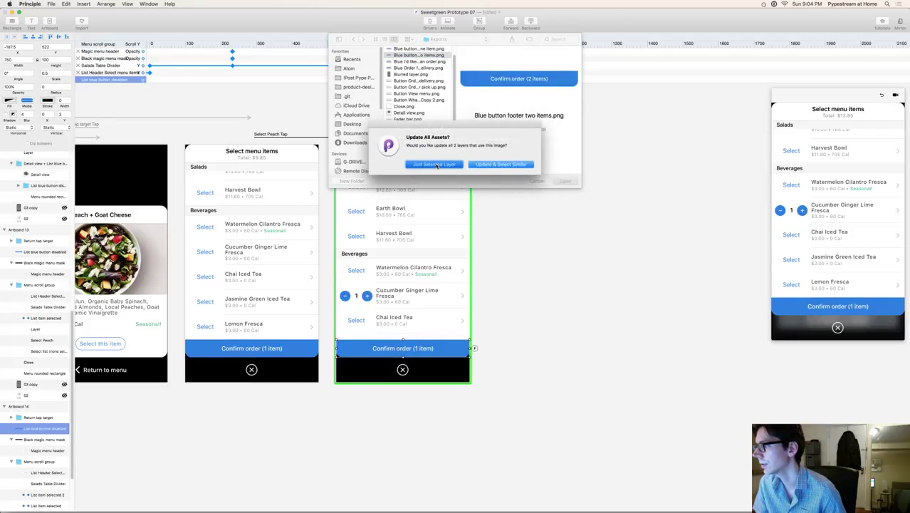
left_click(437, 166)
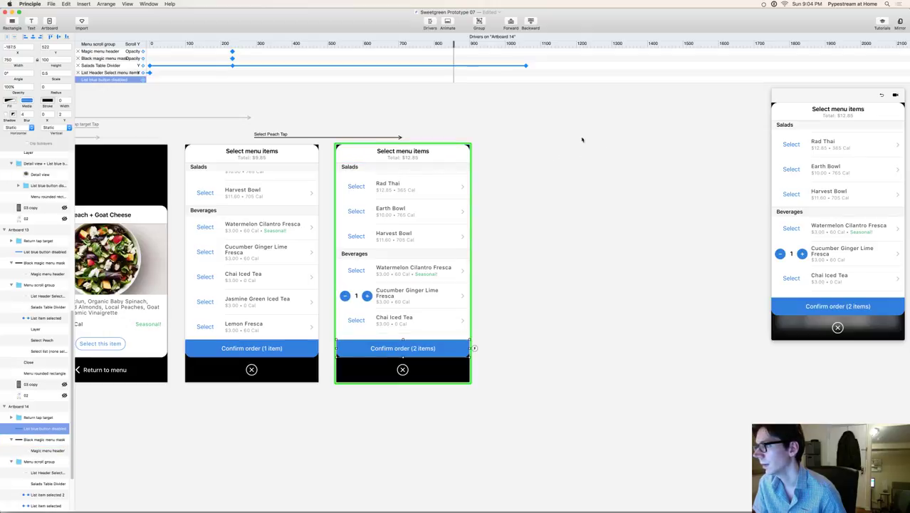
Step: Test Artboard 13 in the preview: scroll between the peach salad and Beverages, and select Cucumber Ginger Lime Fresca
left_click(206, 192)
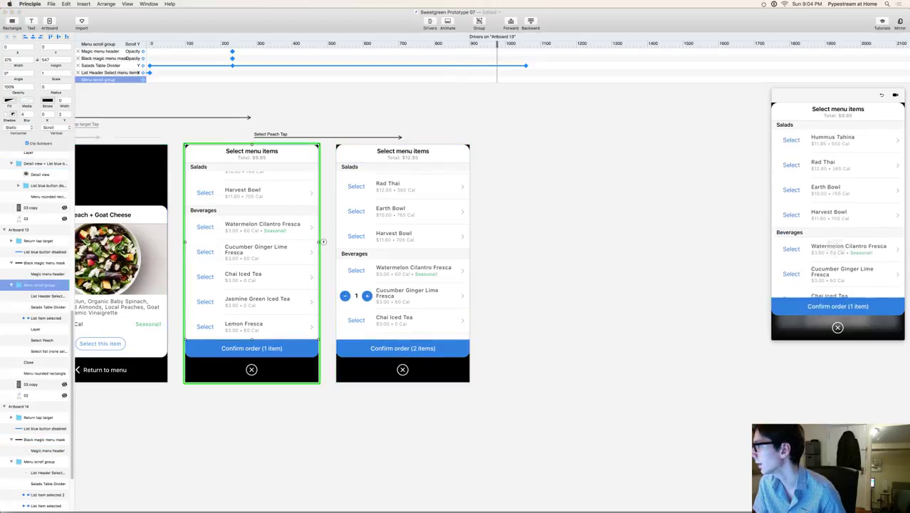
scroll(844, 223, "up", 5)
scroll(855, 227, "down", 8)
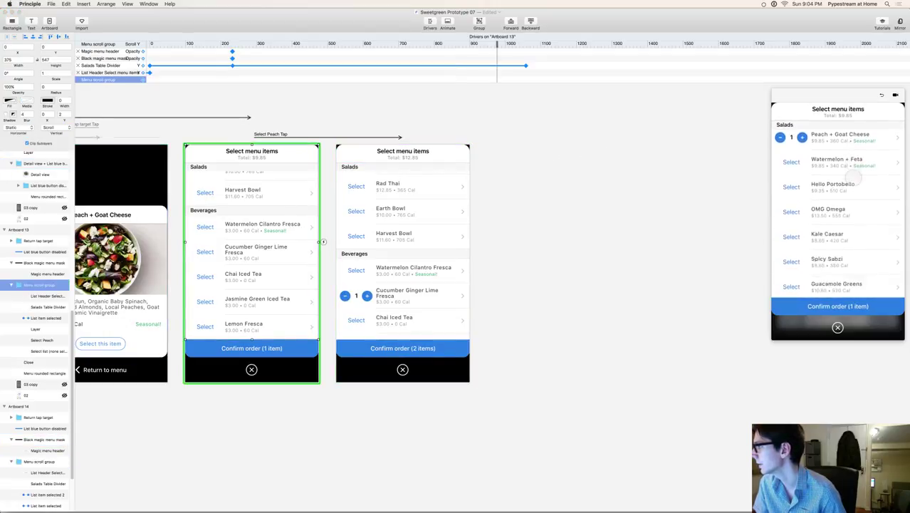
scroll(858, 227, "up", 5)
scroll(851, 224, "down", 8)
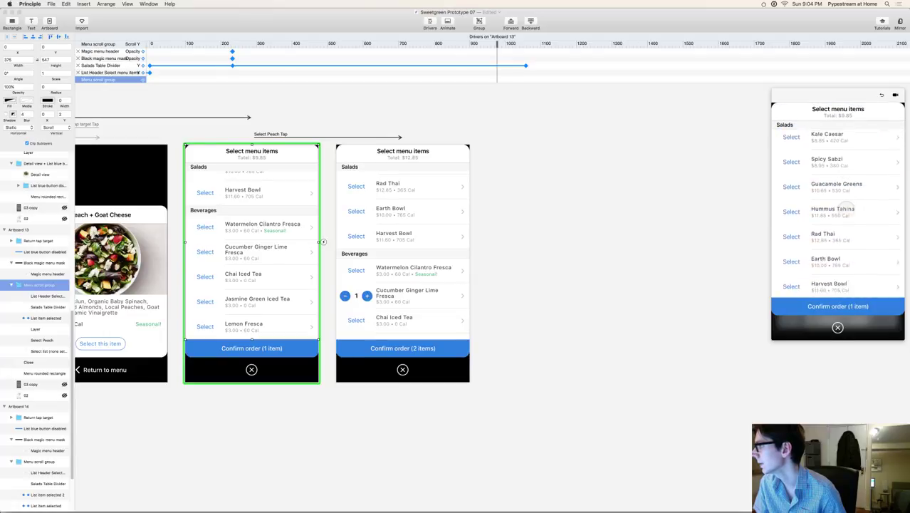
scroll(847, 220, "down", 4)
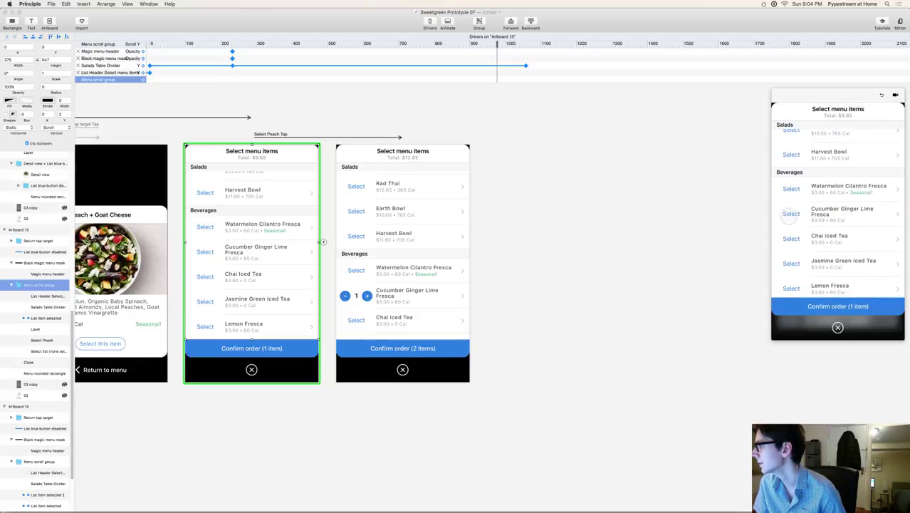
left_click(792, 214)
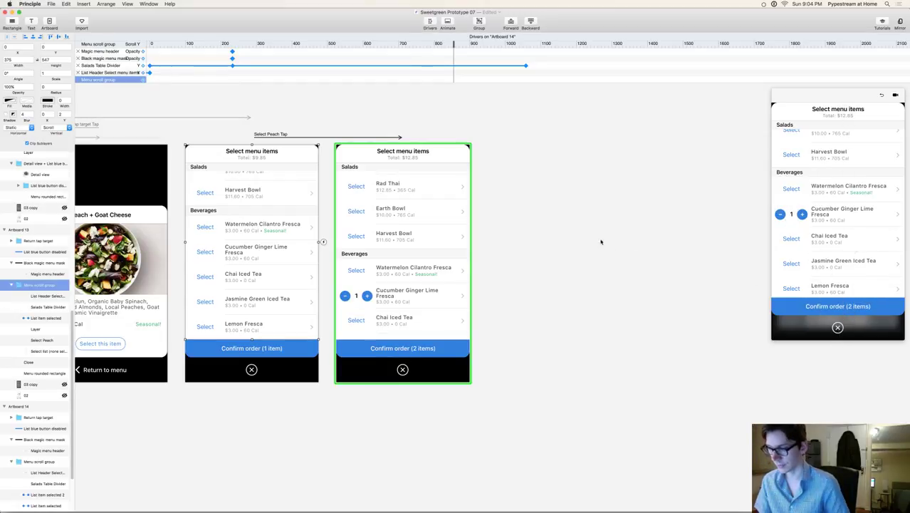
Step: Save the prototype and duplicate it as a new document named Sweetgreen Prototype 08
left_click(572, 228)
key("super+s")
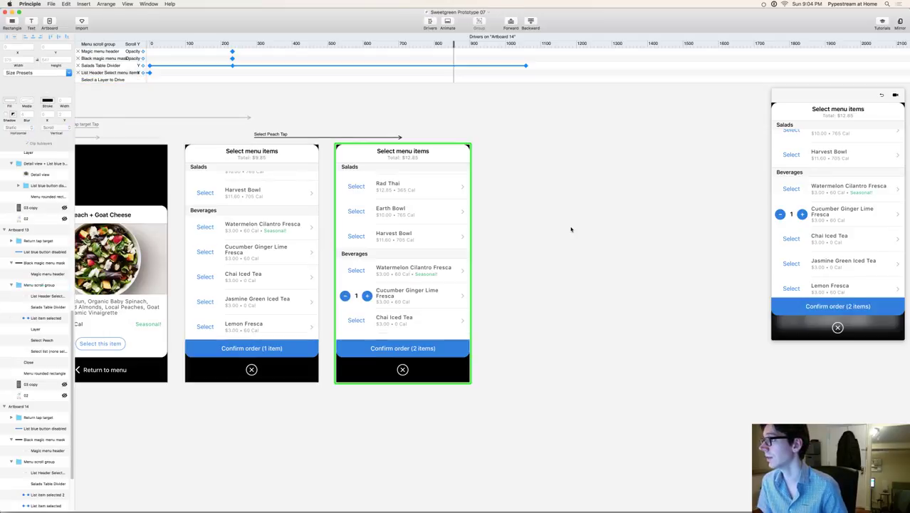
key("super+shift+s")
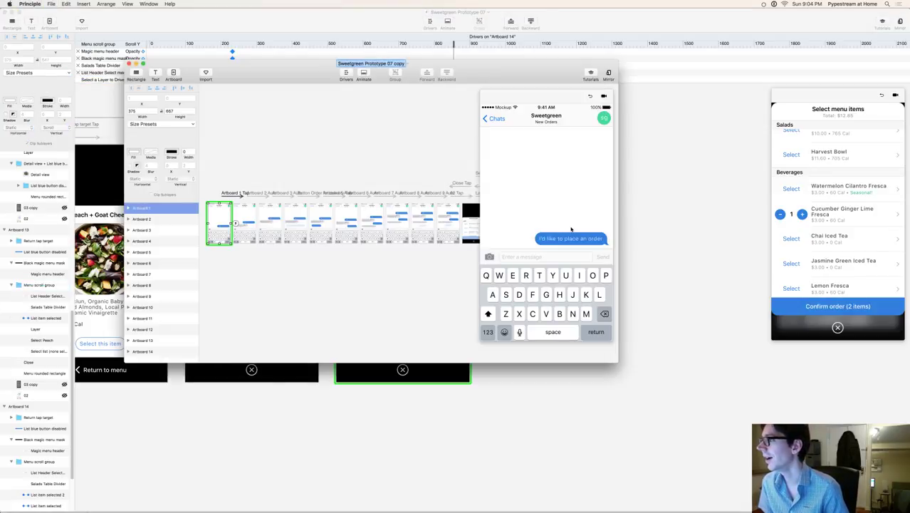
type("Sweetgreen Prototype 08")
key("Return")
Step: Close the Sweetgreen Prototype 07 document and expand the Sweetgreen Prototype 08 window to full size
left_click(713, 105)
key("super+w")
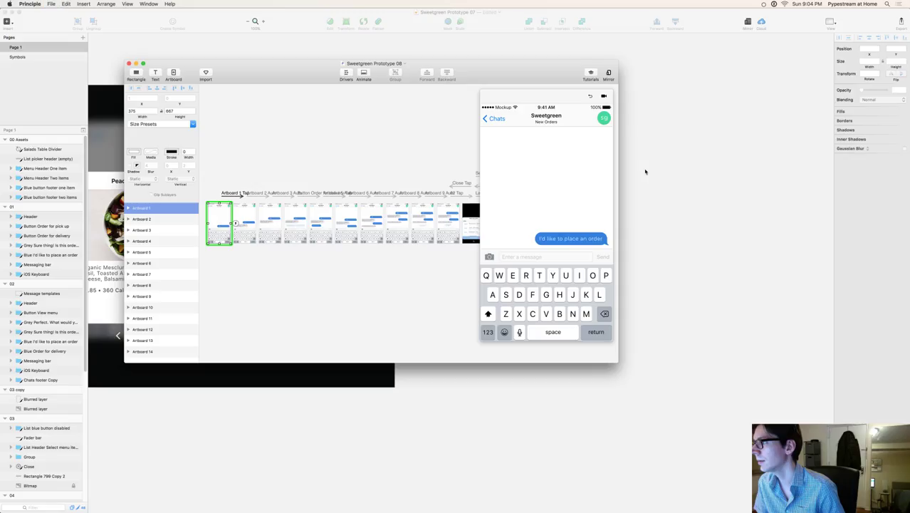
left_click(142, 64)
left_click(429, 243)
scroll(527, 249, "up", 5)
Step: Switch to Sketch and review the Sweetgreen artboards from the assets and chat screens through the menu, salad detail and two-item order screens
key("super+Tab")
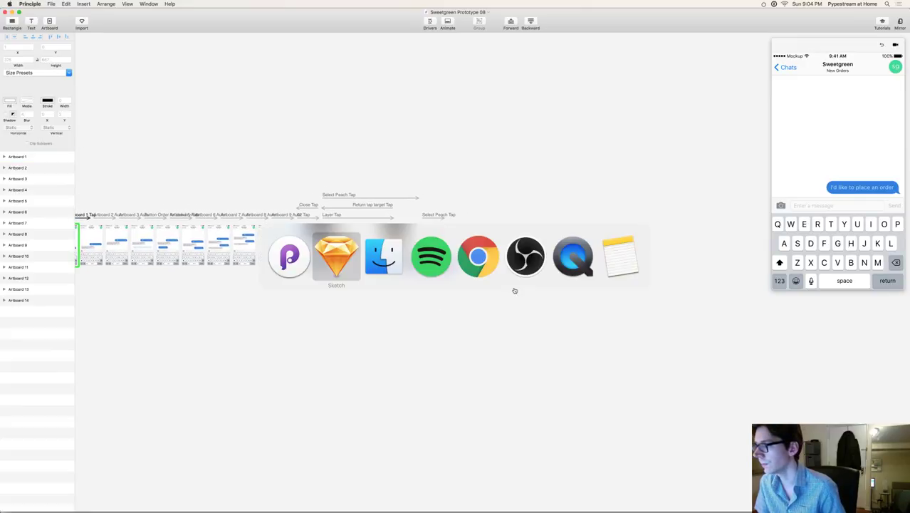
scroll(390, 419, "left", 15)
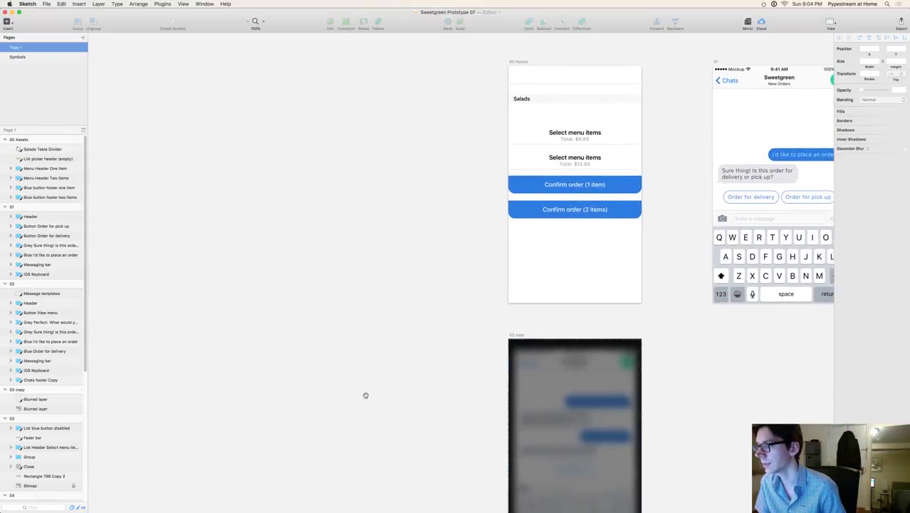
scroll(366, 396, "right", 15)
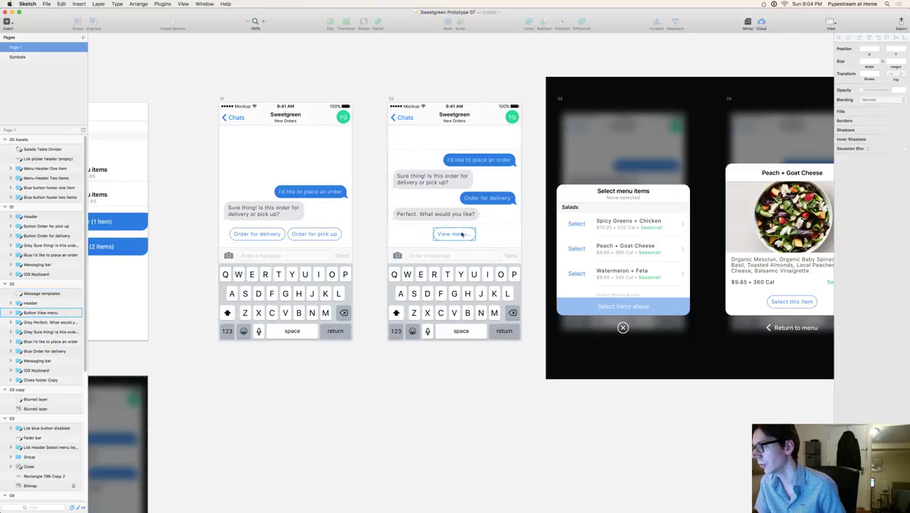
scroll(403, 410, "right", 10)
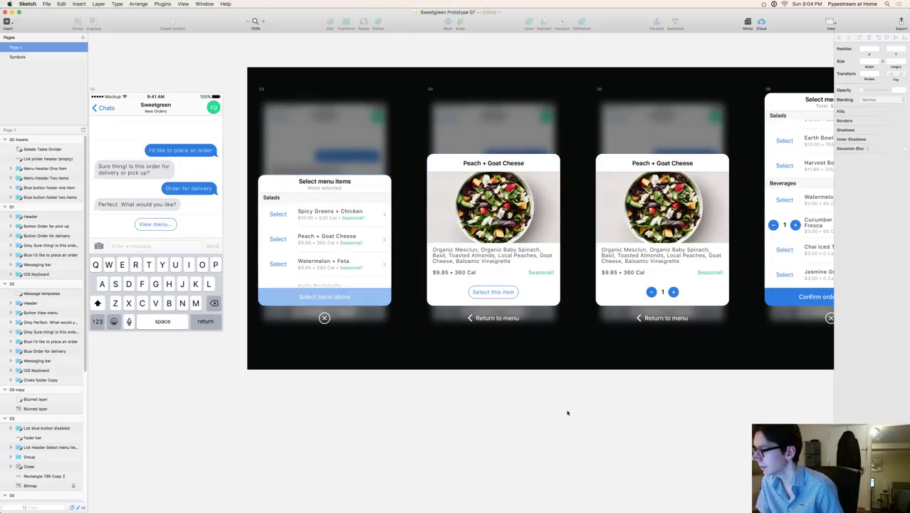
scroll(564, 413, "right", 7)
scroll(377, 412, "left", 1)
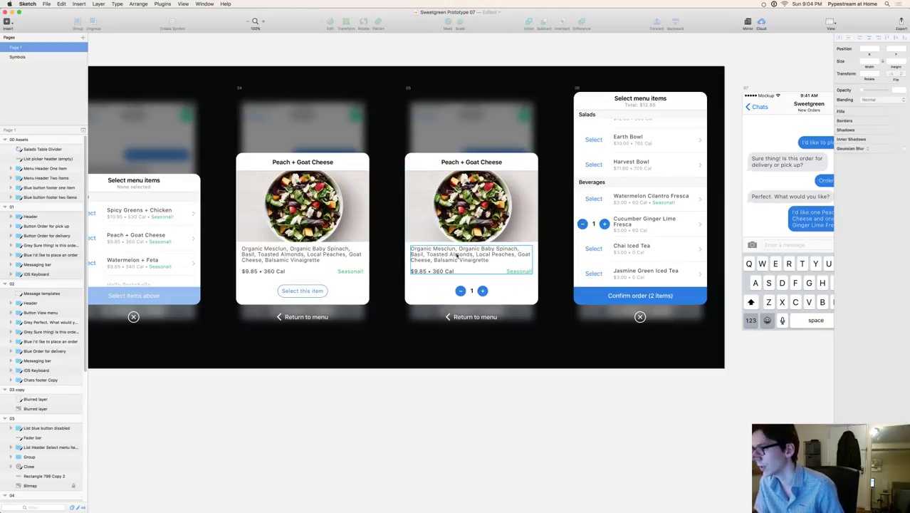
scroll(205, 354, "left", 4)
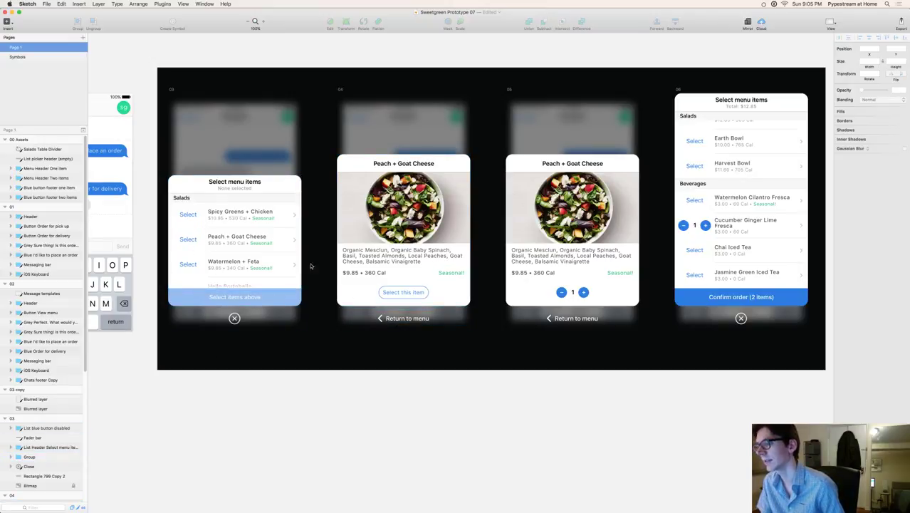
scroll(345, 321, "right", 2)
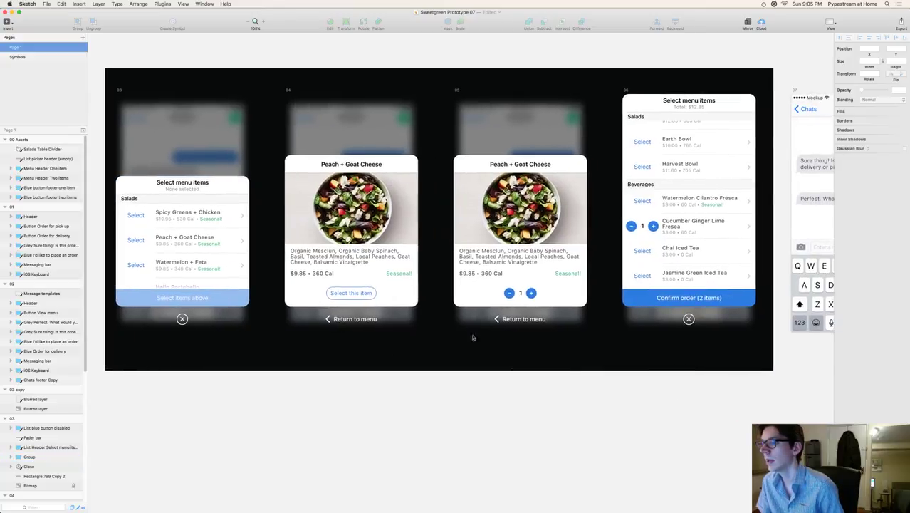
Step: Group all the chat bubbles on artboard 07 and rename the group Message template final state
scroll(398, 292, "right", 10)
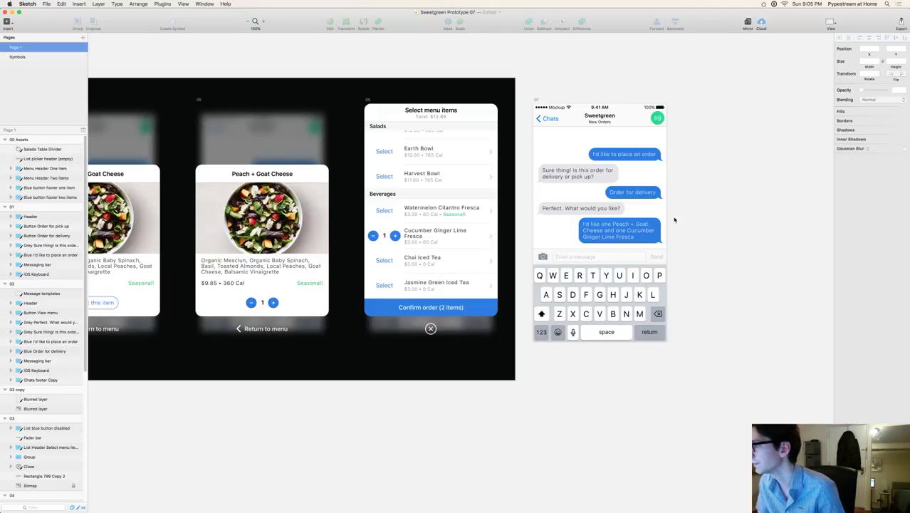
left_click_drag(699, 147, 540, 239)
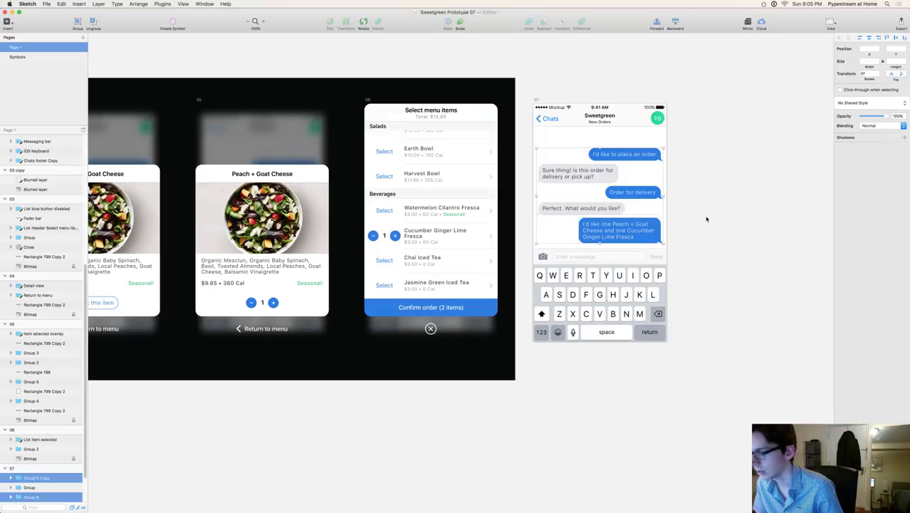
key("super+z")
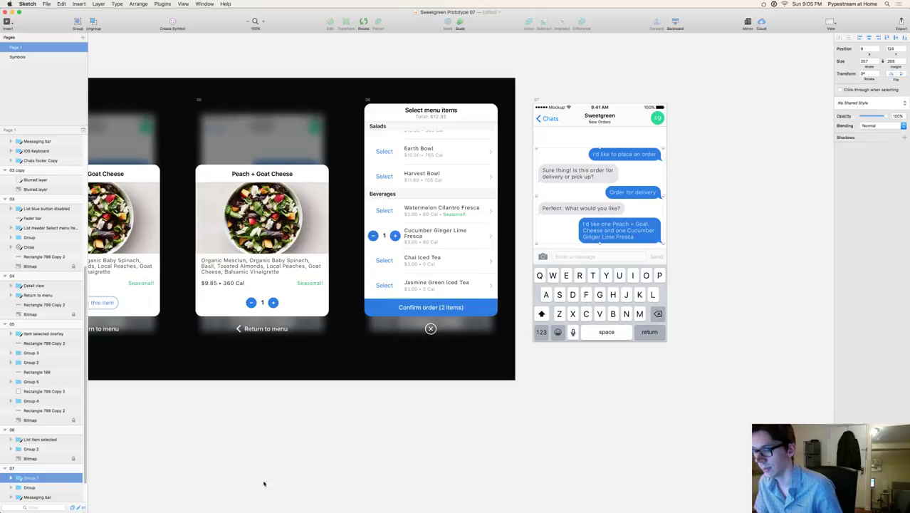
double_click(32, 478)
type("P")
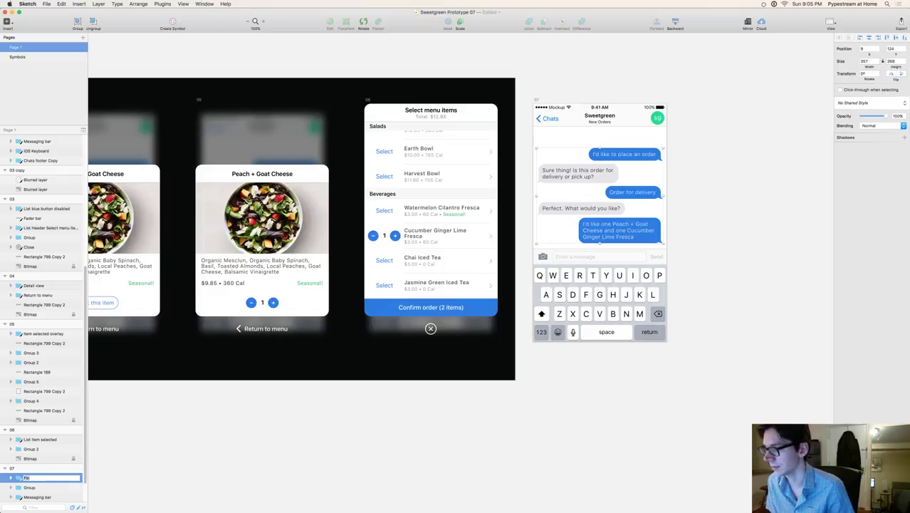
key("super+a")
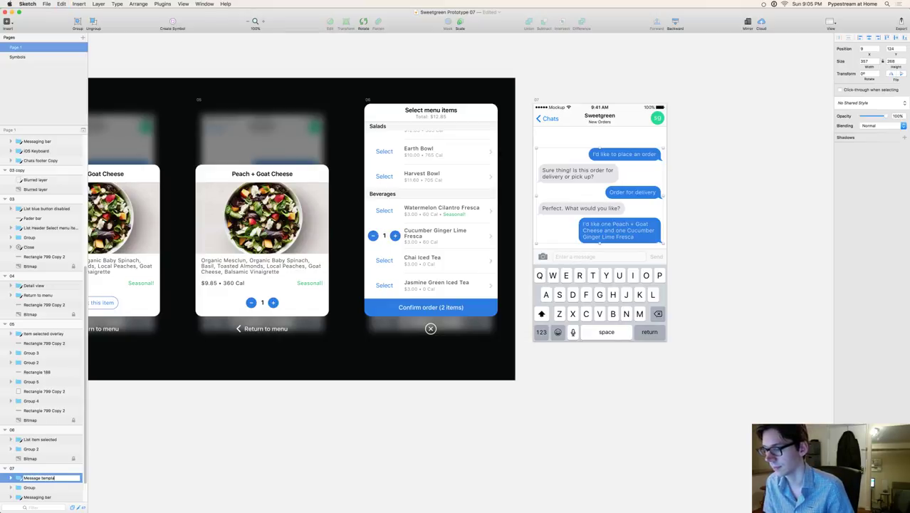
key("Return")
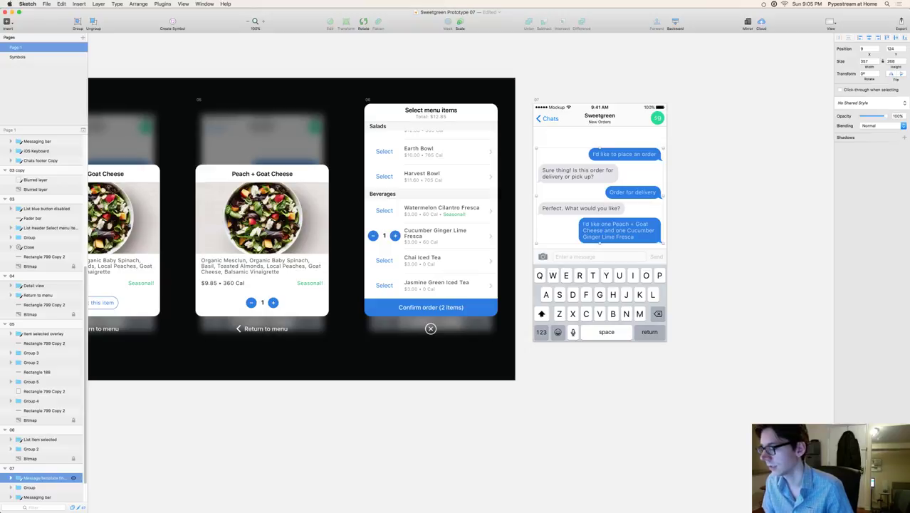
Step: Switch to Finder and check Message template final state.png in the Exports folder, comparing it with Message templates.png
key("super+Tab")
key("super+Tab")
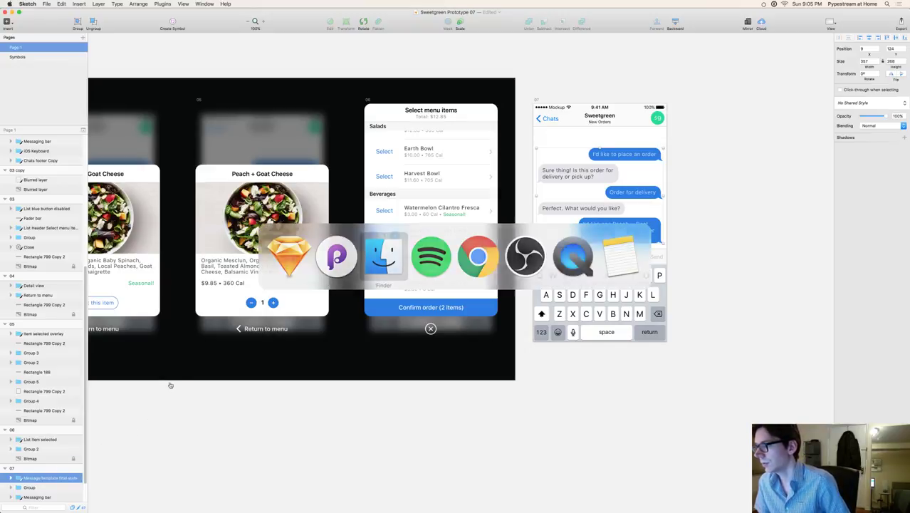
key("super+Tab")
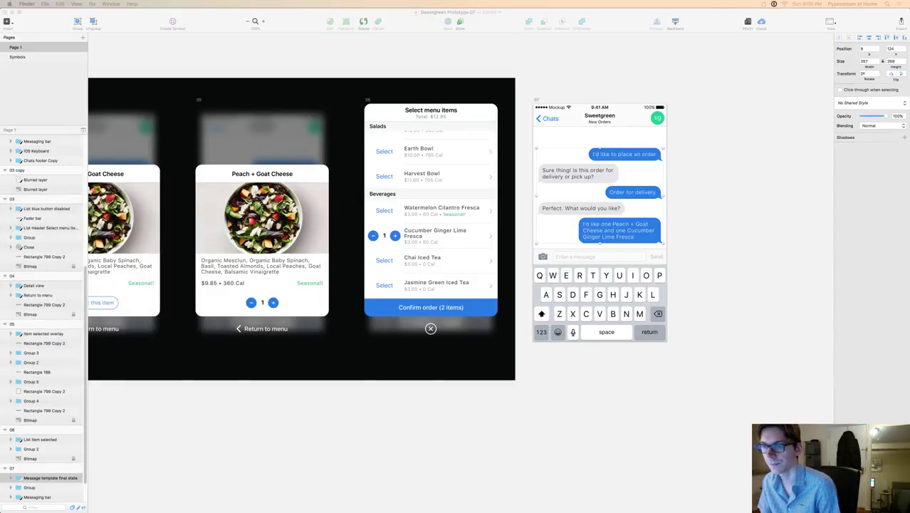
key("super+Tab")
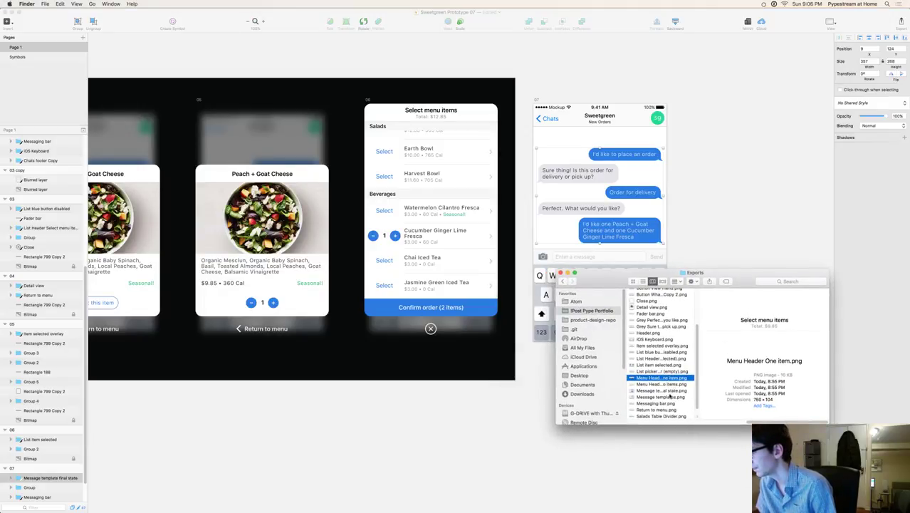
left_click(669, 396)
left_click(668, 390)
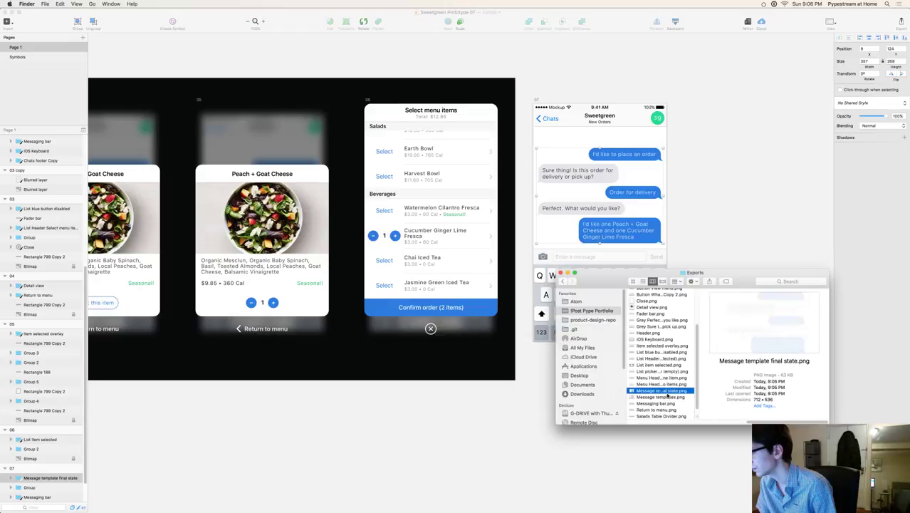
left_click(668, 396)
key("Up")
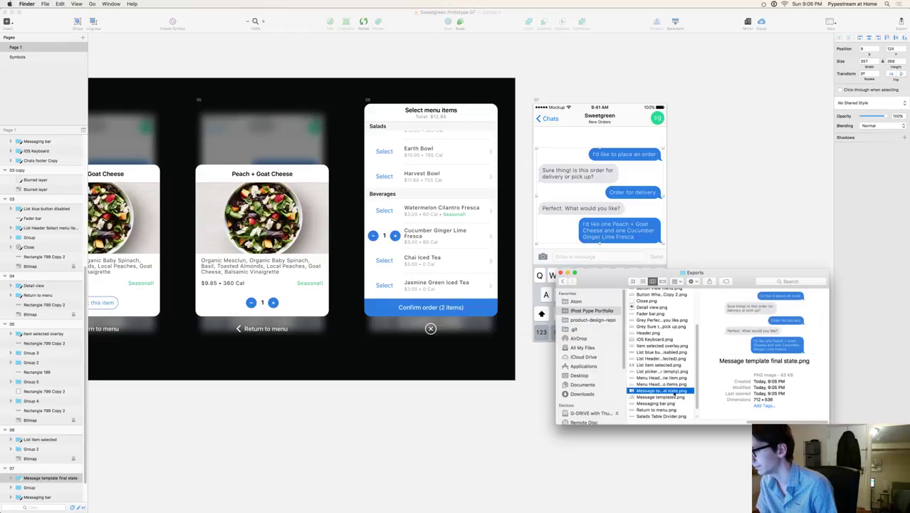
key("super+h")
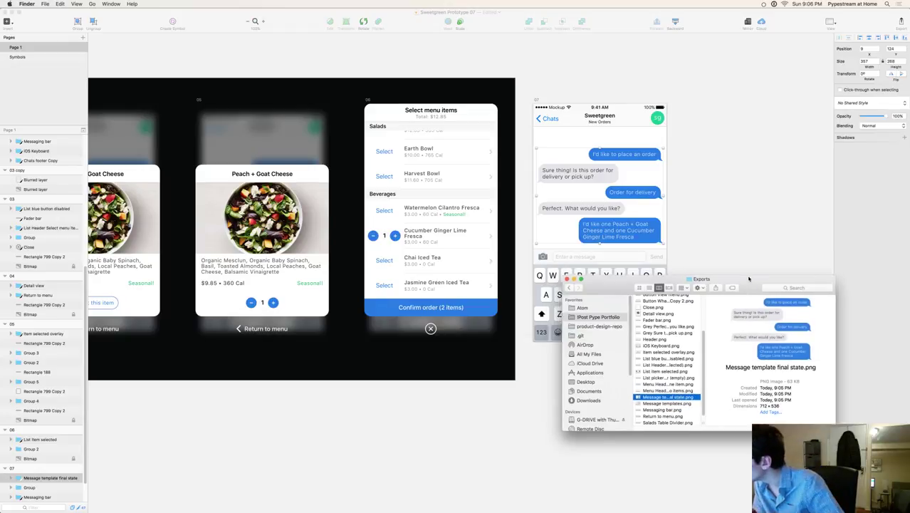
left_click(728, 269)
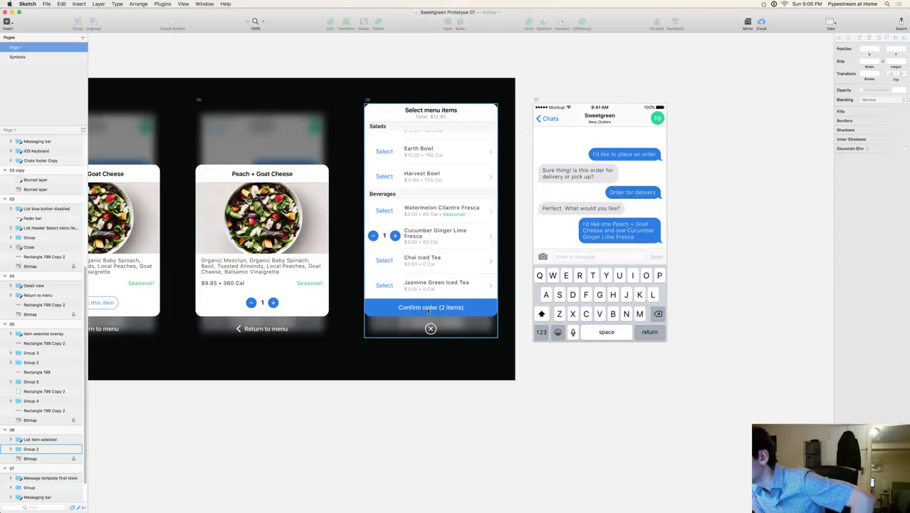
Step: Switch to QuickTime Player and step frame by frame through the menu transition in Integrations Menu 06 copy.mov
key("super+Tab")
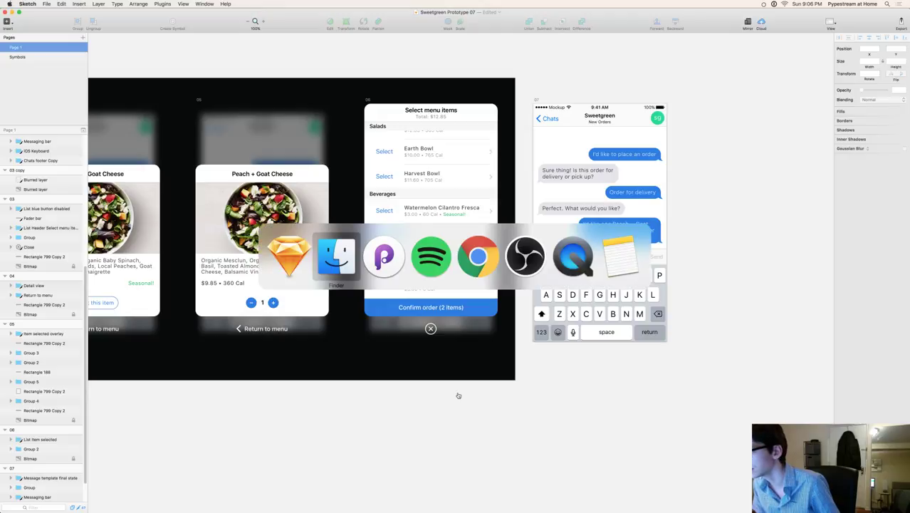
left_click(574, 257)
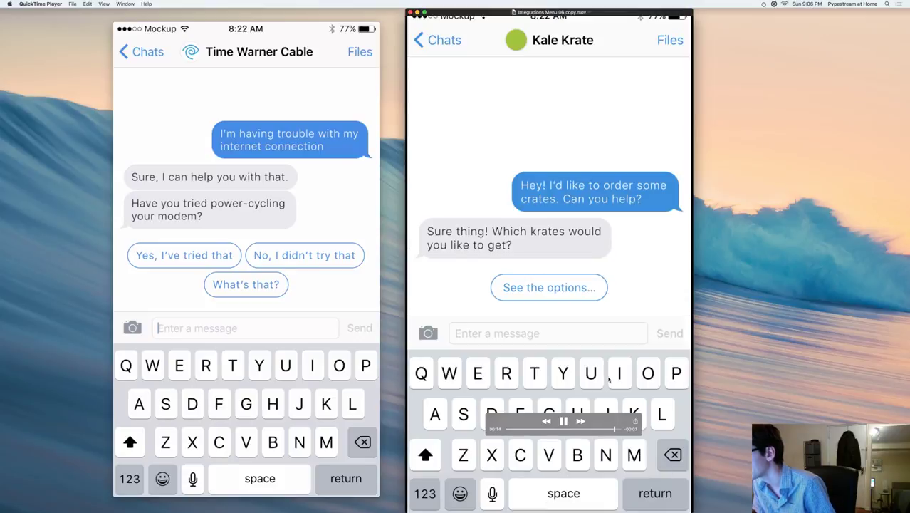
key("Left")
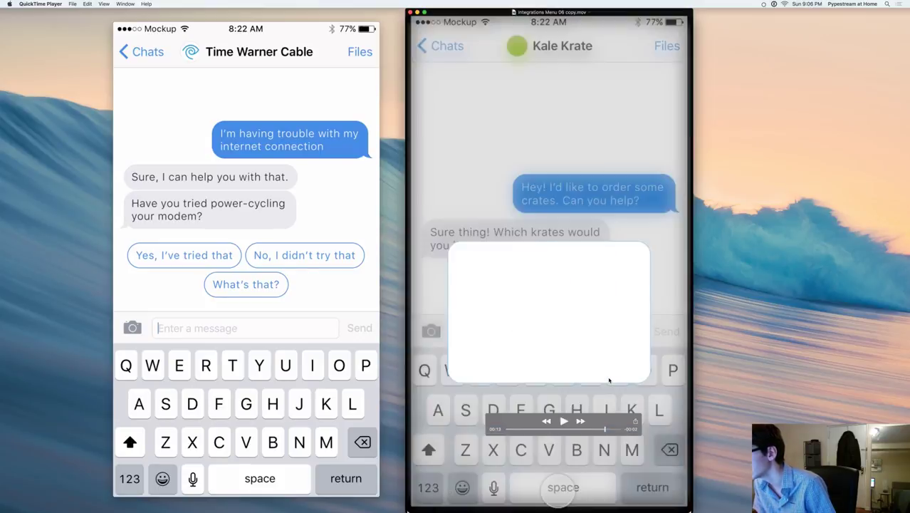
key("Right")
key("Right")
key("Right")
key("Right")
key("Right")
key("Right")
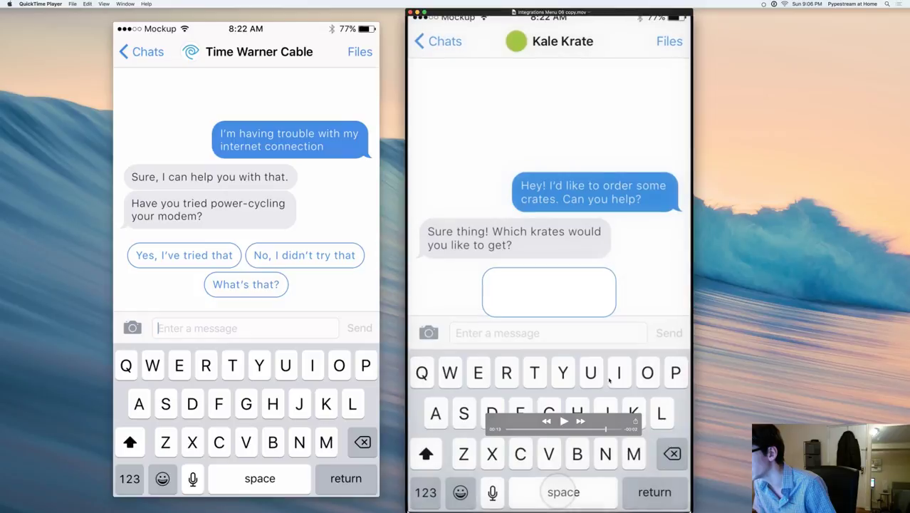
key("Right")
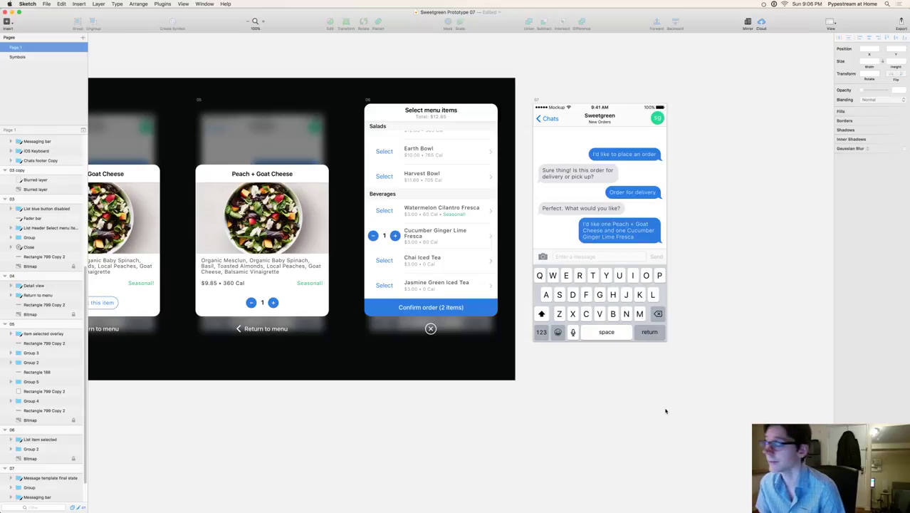
Step: Switch to Principle and duplicate Artboard 10, placing the copy at the end of the flow after Artboard 14
left_click_drag(715, 320, 669, 325)
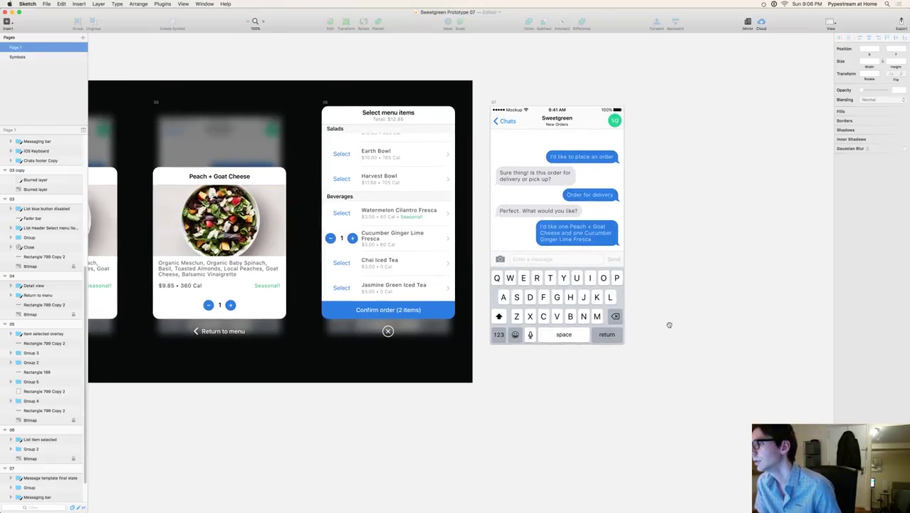
key("super+Tab")
key("super+Tab")
key("super+Tab")
key("super+Tab")
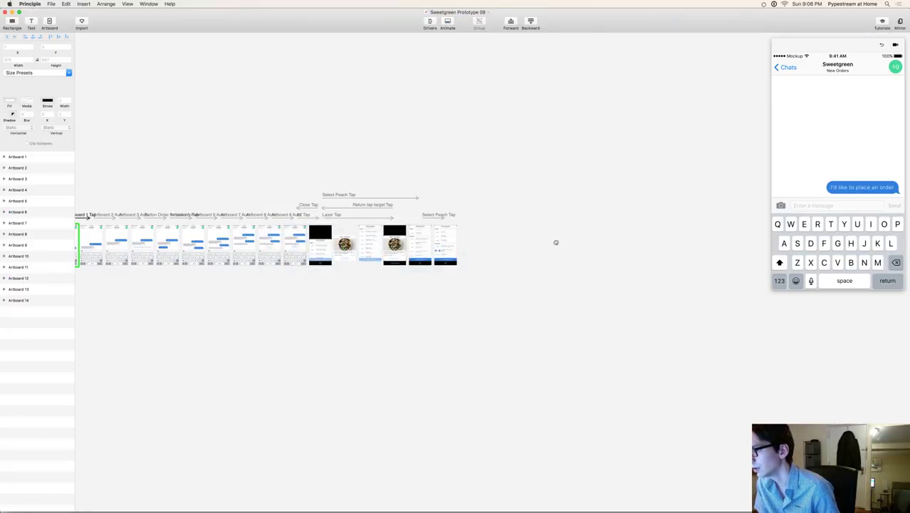
scroll(556, 242, "up", 3)
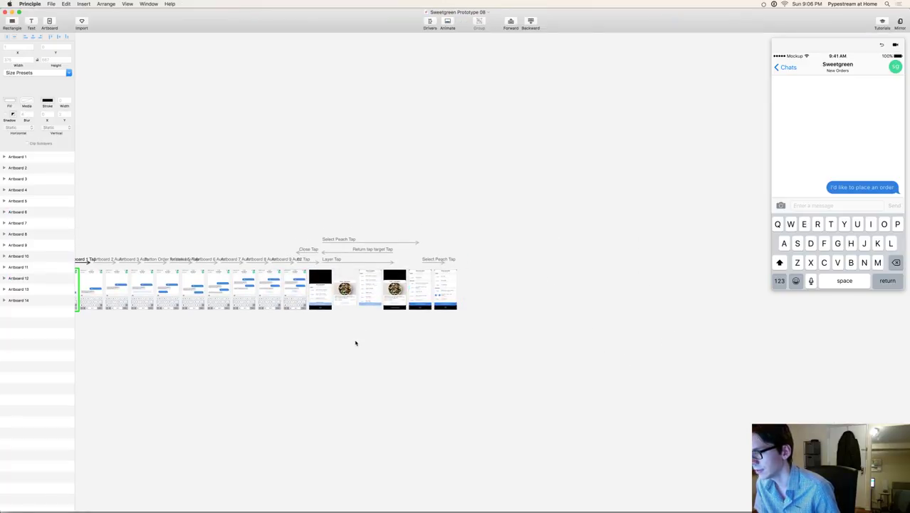
scroll(356, 343, "left", 3)
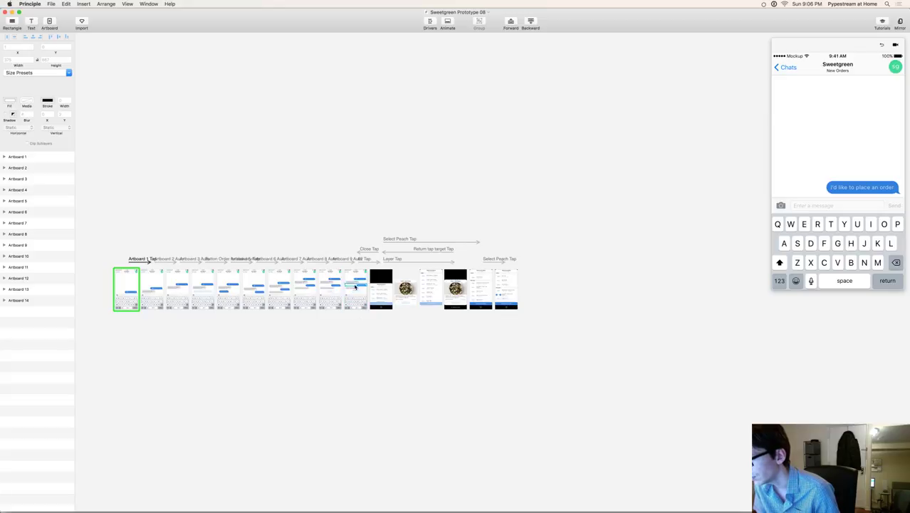
left_click(355, 285)
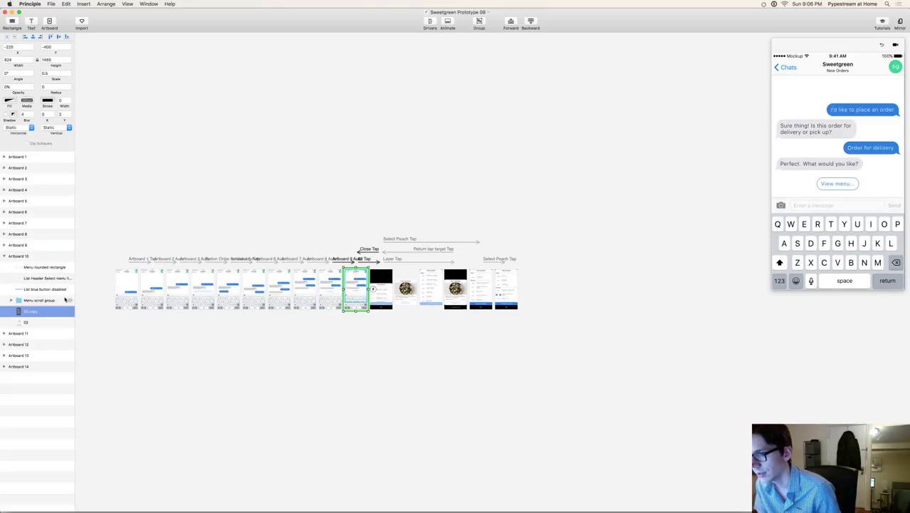
left_click(22, 256)
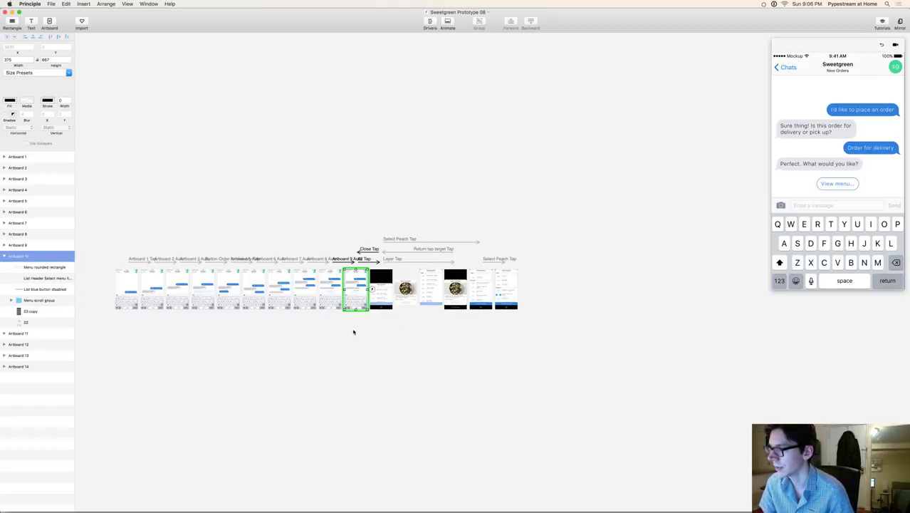
key("super+d")
left_click_drag(22, 334, 25, 387)
left_click(516, 342)
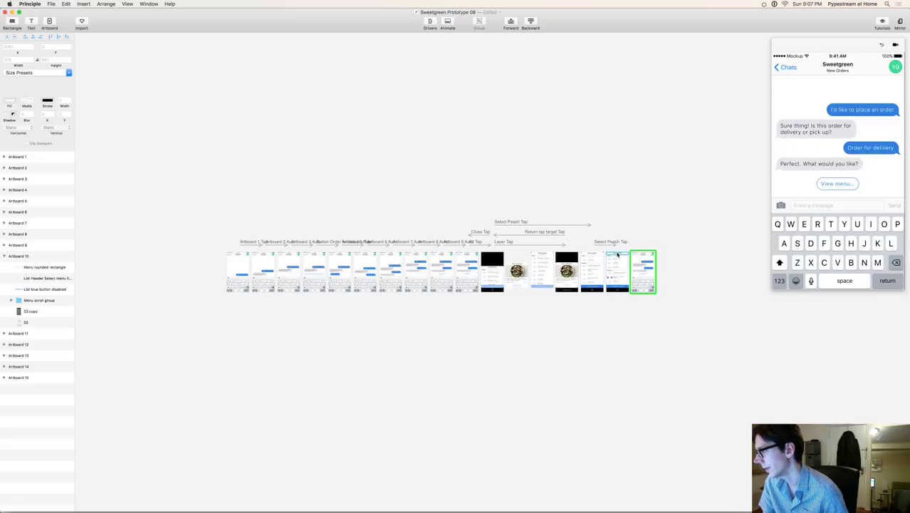
Step: Add a Tap transition from the Confirm order (2 items) button on Artboard 14 to the duplicated chat artboard
left_click(626, 288)
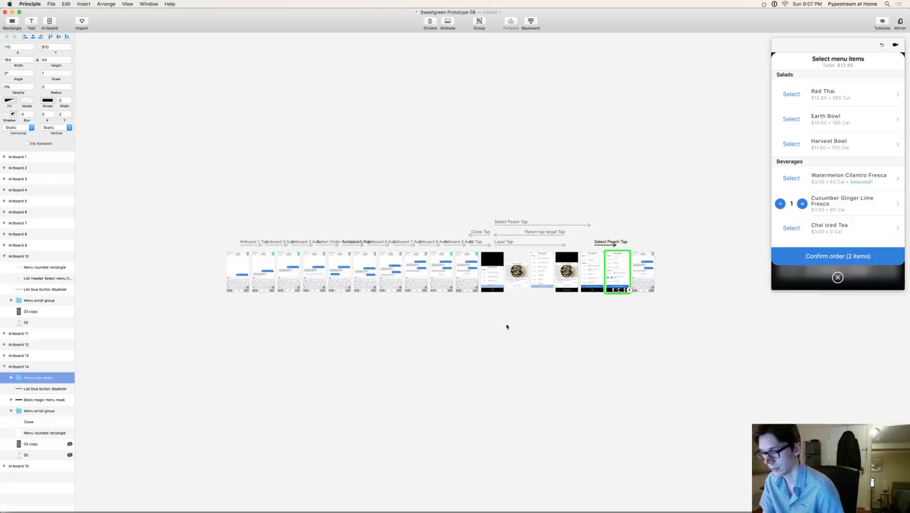
left_click(35, 424)
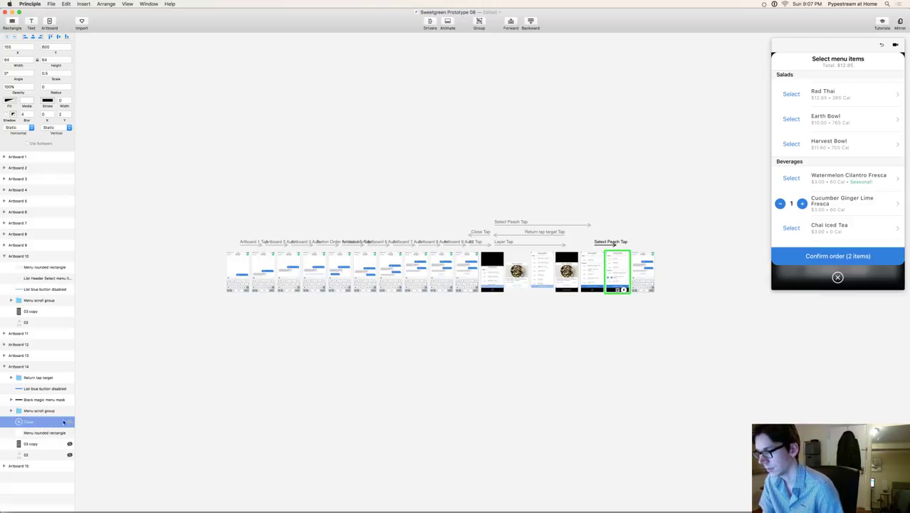
scroll(270, 428, "up", 5)
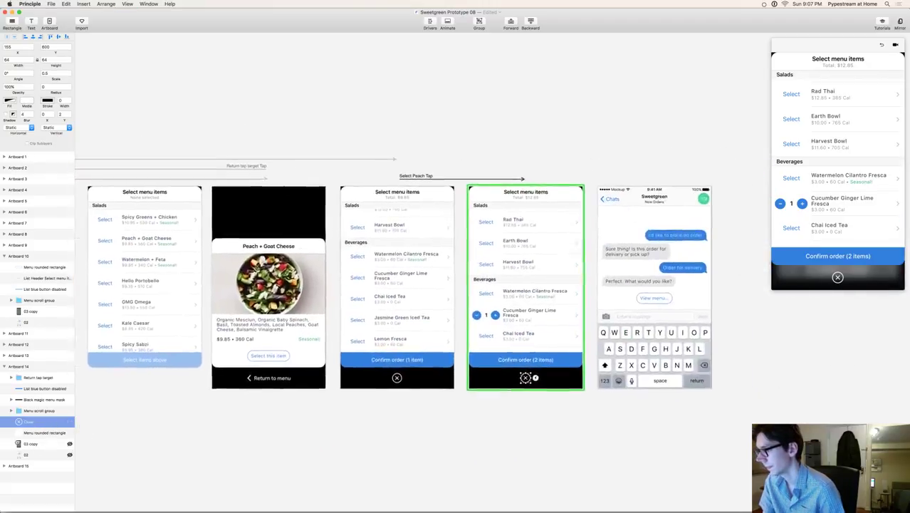
scroll(234, 421, "up", 3)
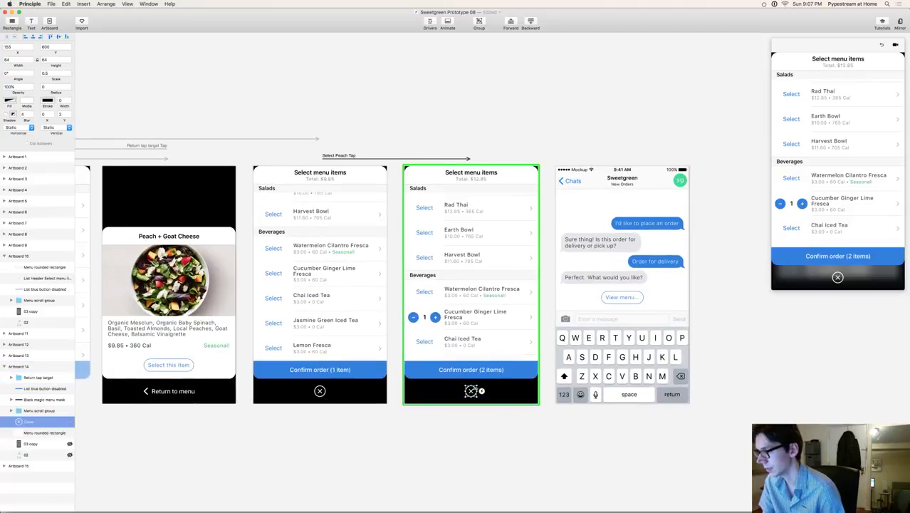
left_click(481, 376)
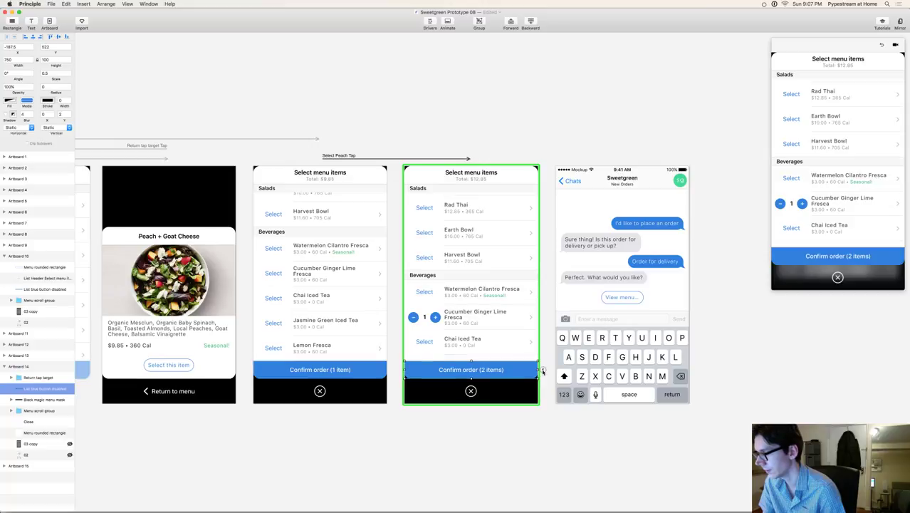
left_click(542, 371)
left_click(552, 335)
left_click(608, 258)
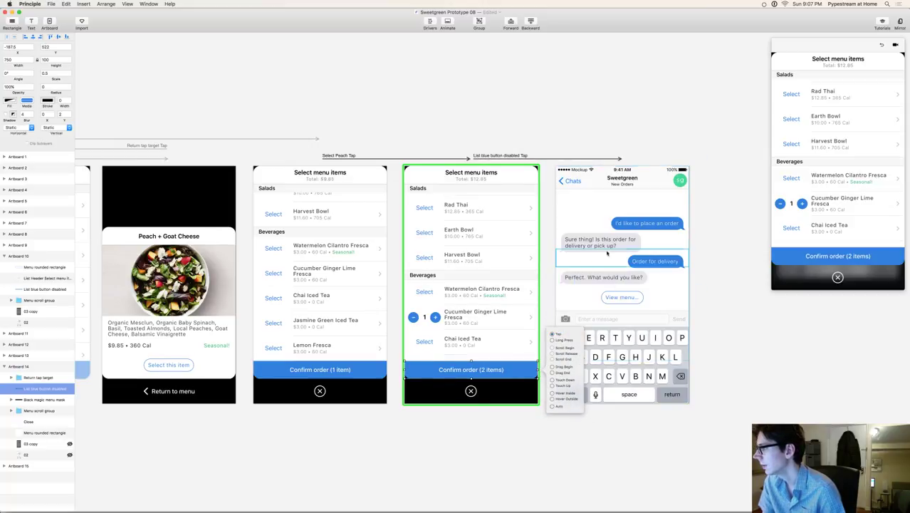
left_click(731, 252)
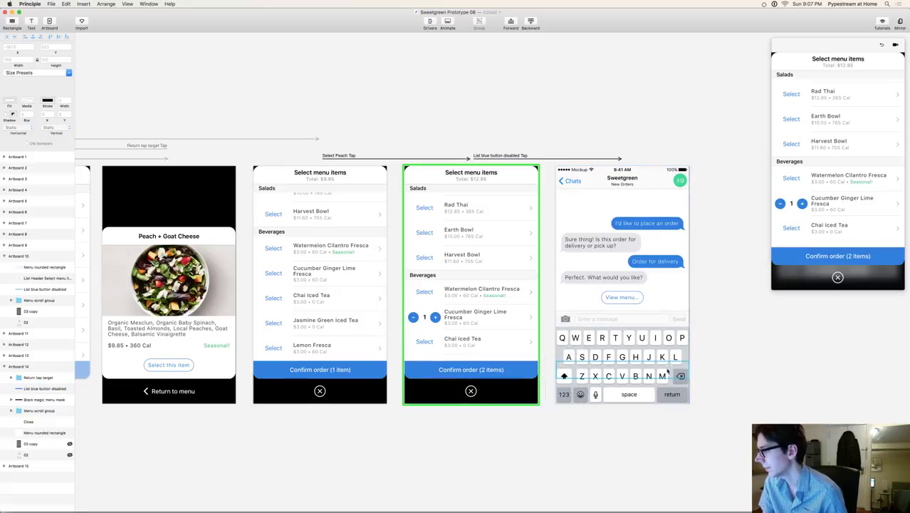
Step: Add a Tap transition from the whole of Artboard 15 back to Artboard 14
left_click(681, 182)
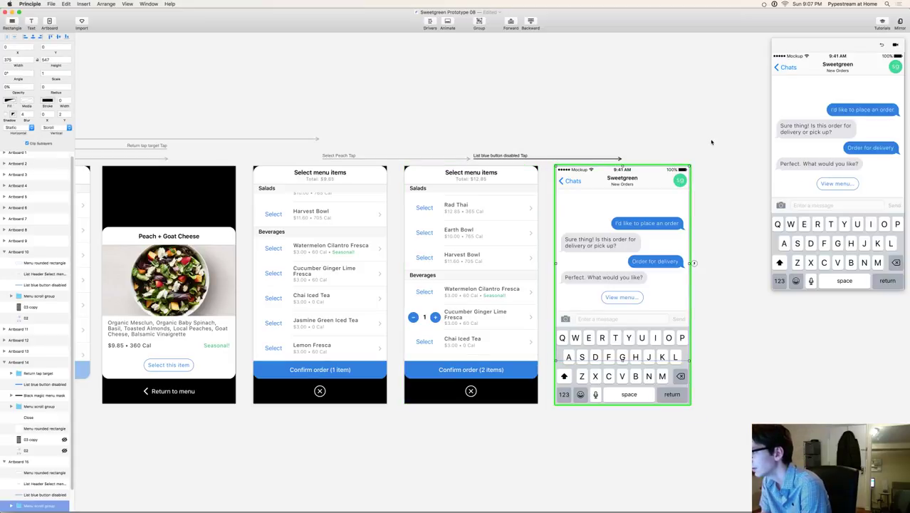
left_click(28, 463)
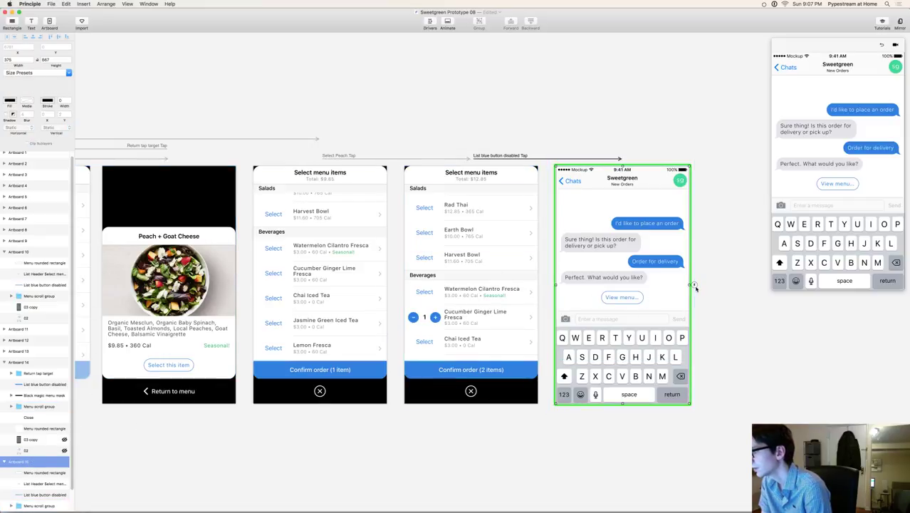
mouse_move(694, 287)
left_click_drag(704, 249, 502, 229)
left_click(614, 116)
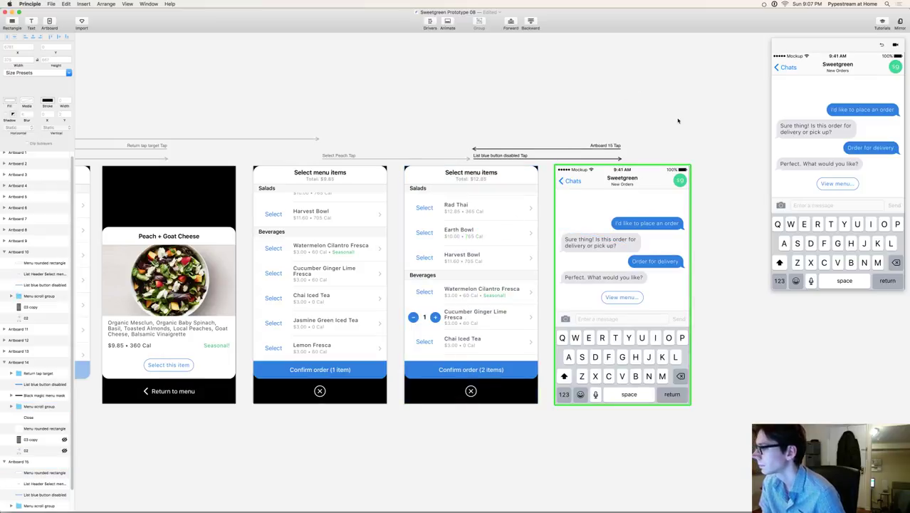
Step: Test the transitions between the order menu and the chat screen in the preview, including confirming the two-item order
left_click(877, 125)
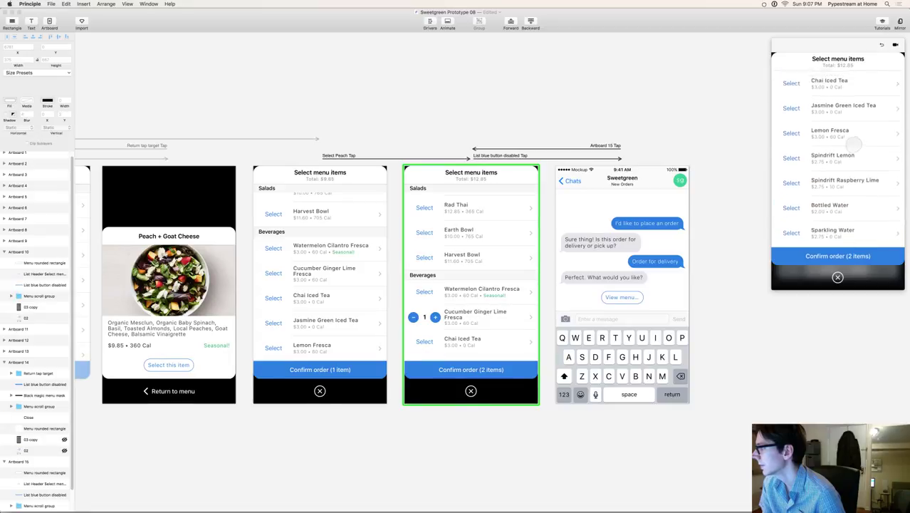
scroll(857, 176, "down", 3)
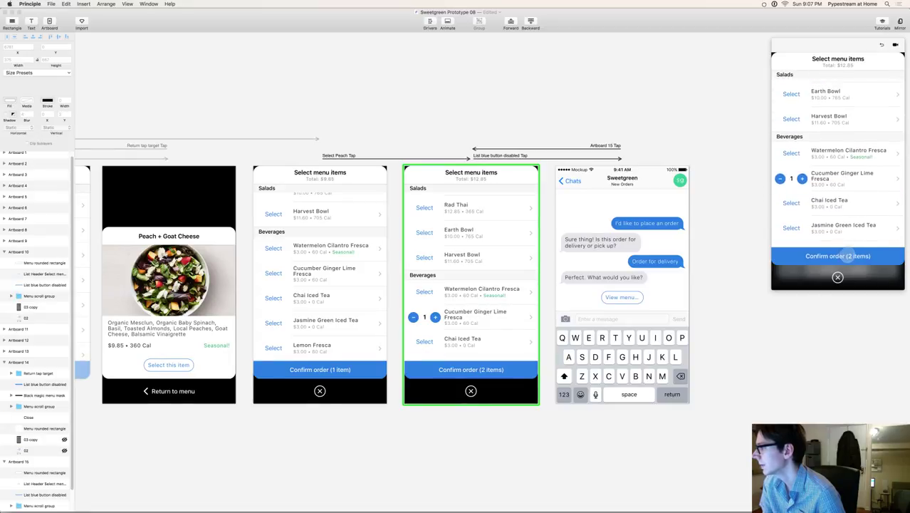
left_click(850, 255)
left_click(839, 184)
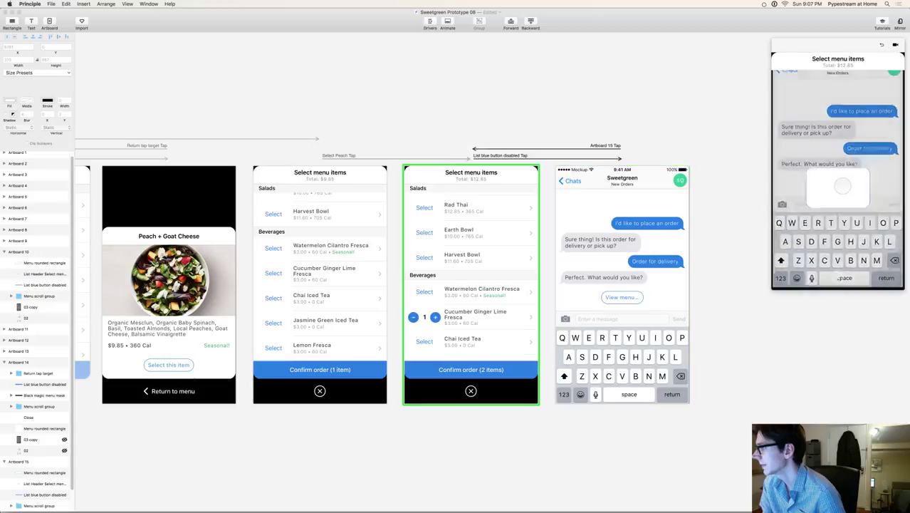
left_click(839, 257)
left_click(620, 301)
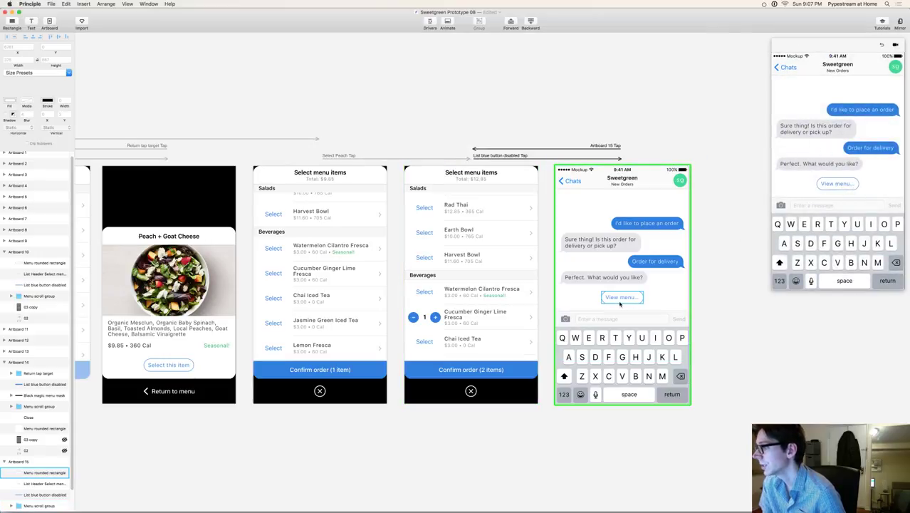
left_click(735, 279)
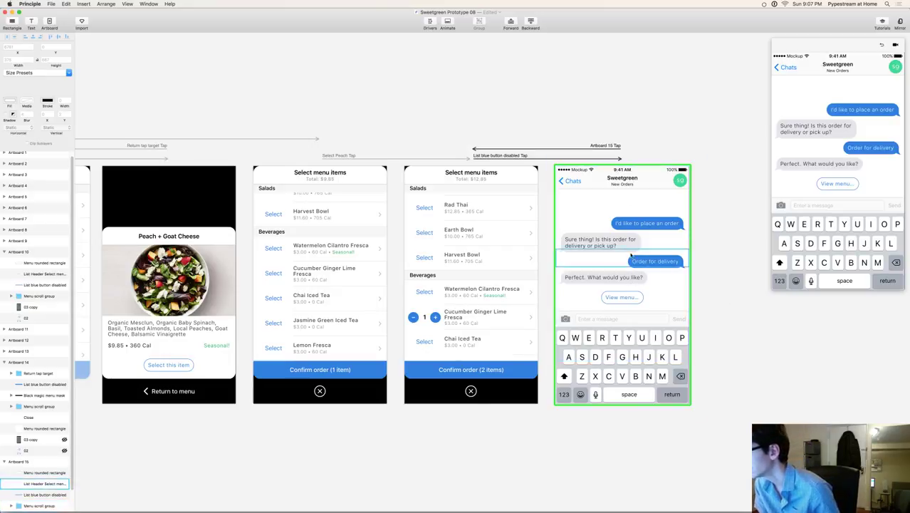
left_click(627, 295)
left_click(620, 230)
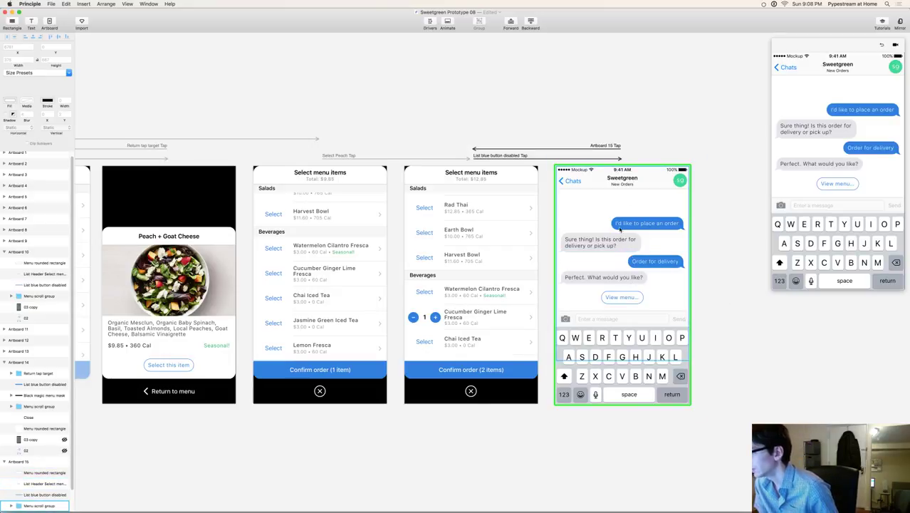
left_click(706, 240)
Step: Switch to Finder, add Message template final state.png to the chat screen on Artboard 15, and set the image's scale to 0.5
key("super+Tab")
key("super+Tab")
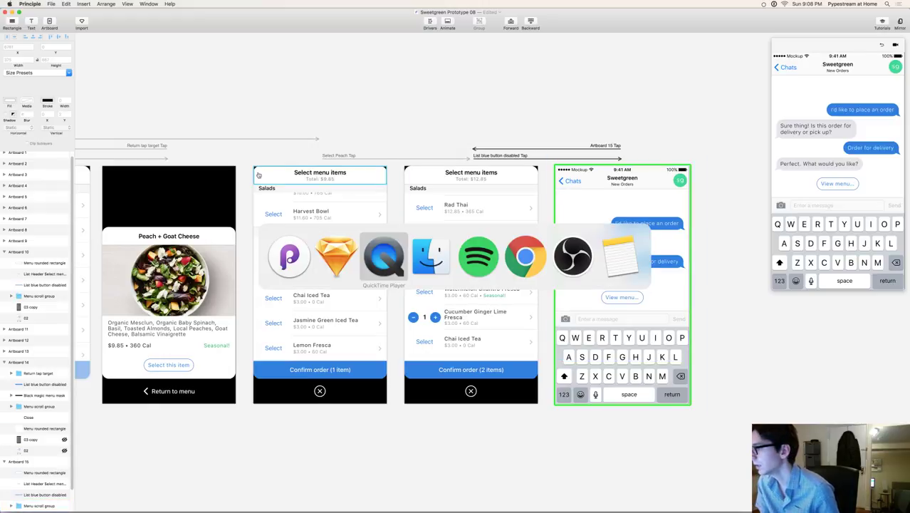
key("super+Tab")
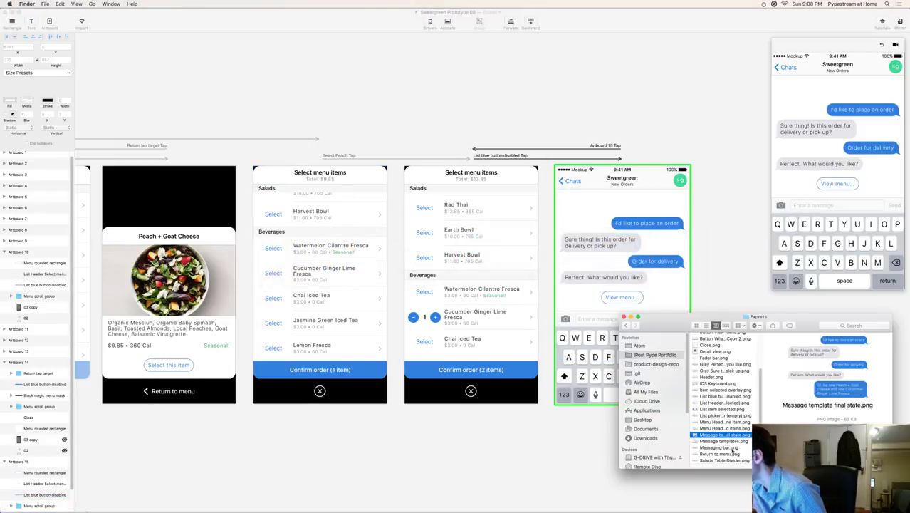
left_click_drag(727, 436, 645, 255)
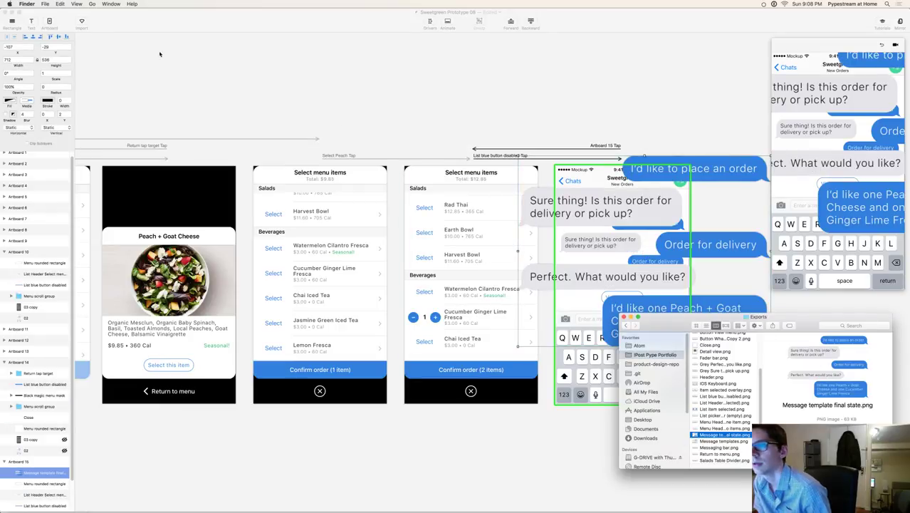
left_click(52, 72)
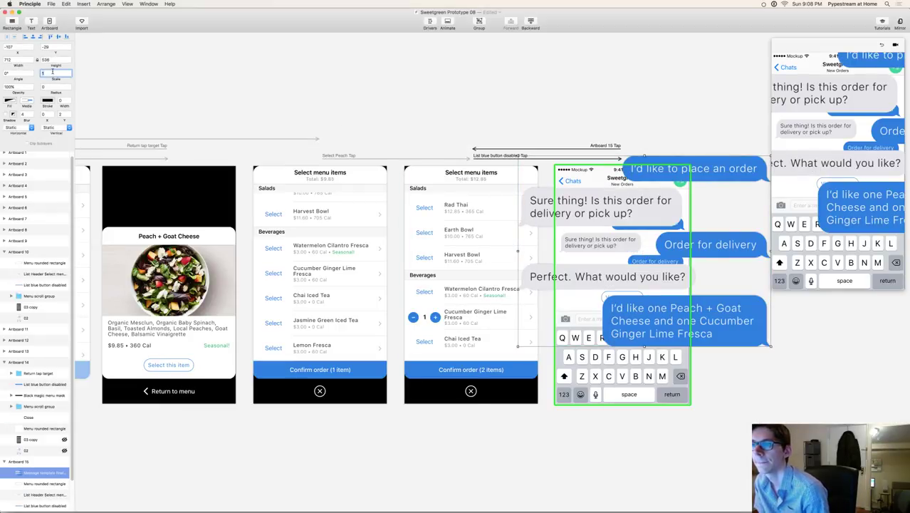
type("0.5")
key("Return")
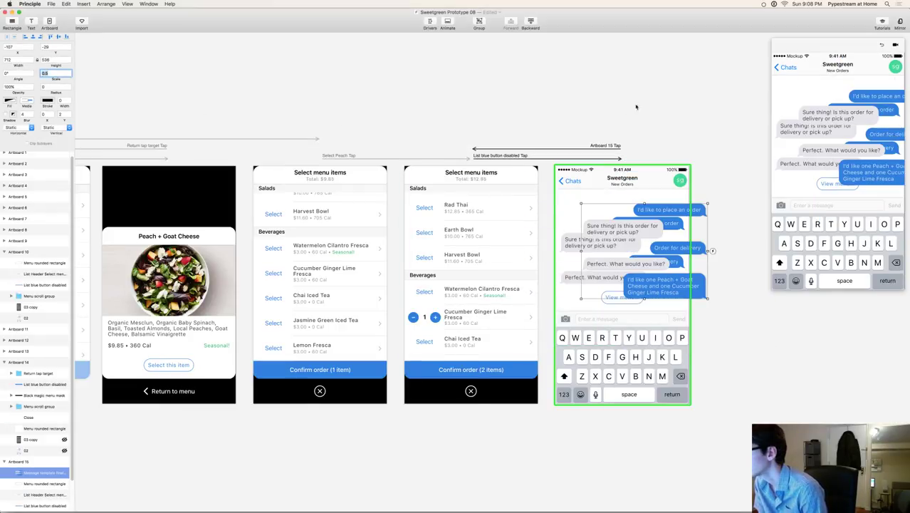
Step: Move the message template image over the existing chat bubbles and align it to the artboard's horizontal center
left_click_drag(691, 288, 668, 289)
left_click(106, 4)
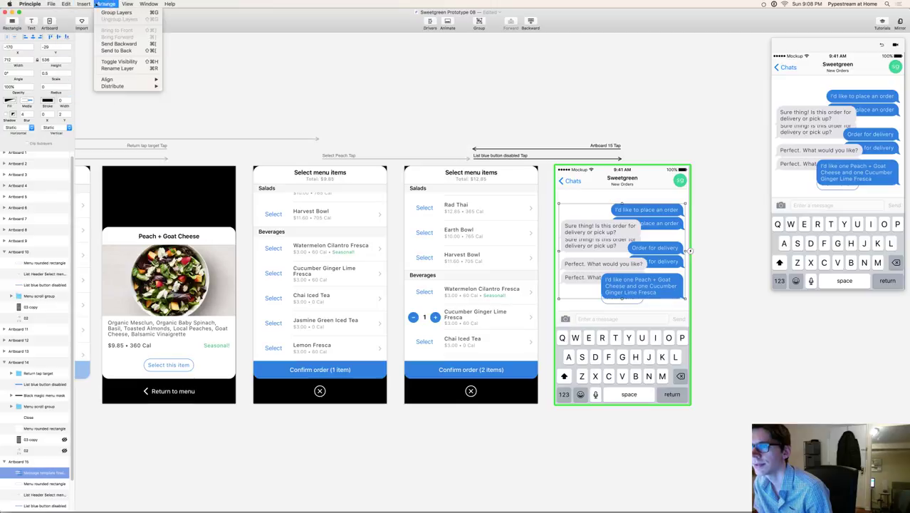
mouse_move(108, 79)
left_click(193, 86)
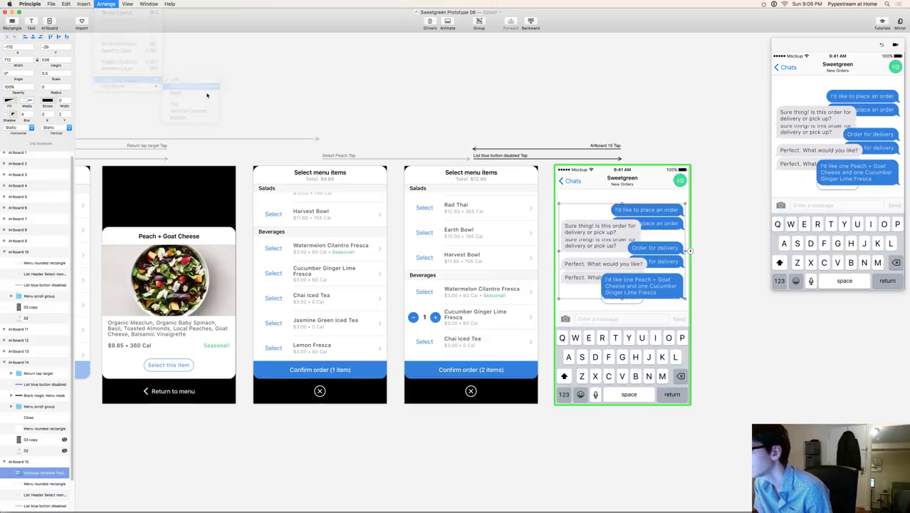
Step: Nudge the message template image down to Y 12 over the original bubbles and set its X position to -169.5
scroll(419, 108, "up", 6)
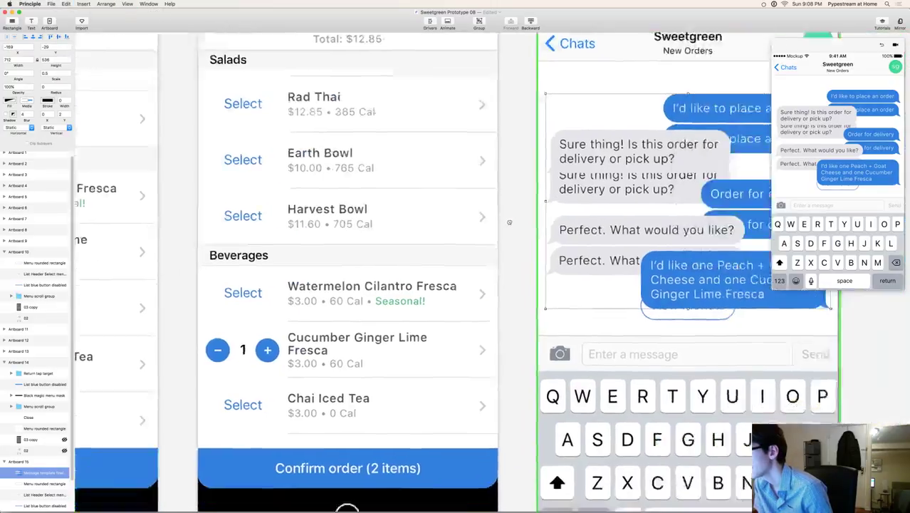
key("shift+Down")
key("shift+Down")
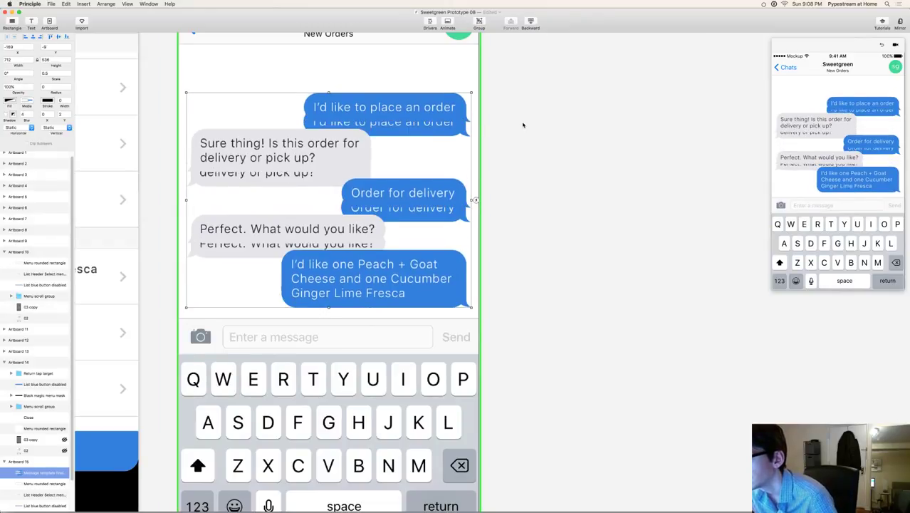
key("Down")
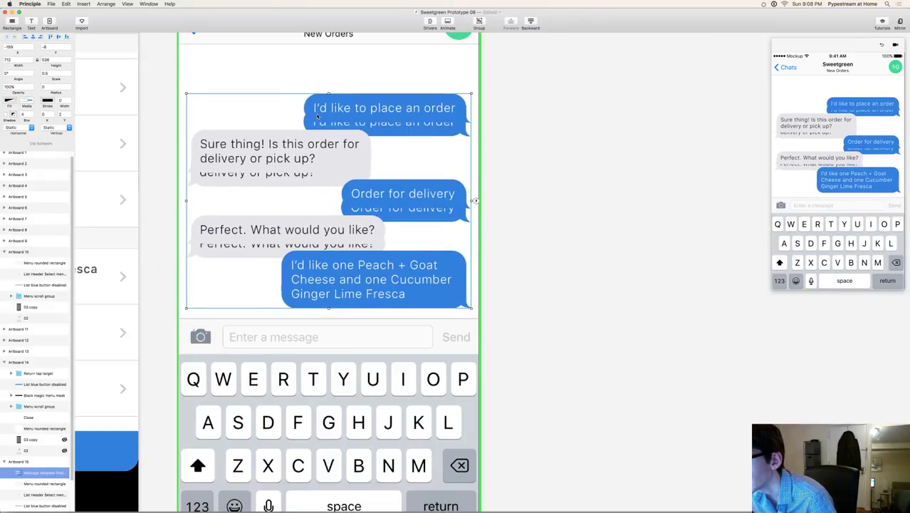
key("shift+Down")
key("shift+Down")
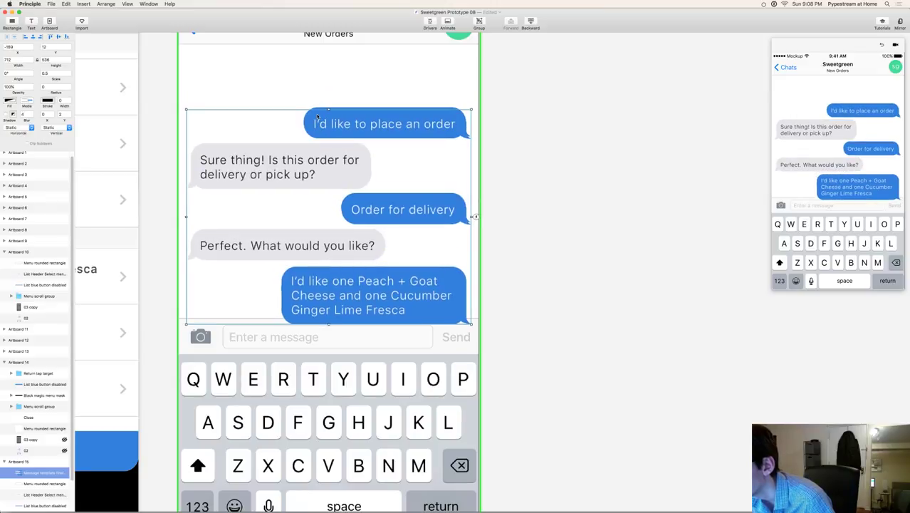
key("Right")
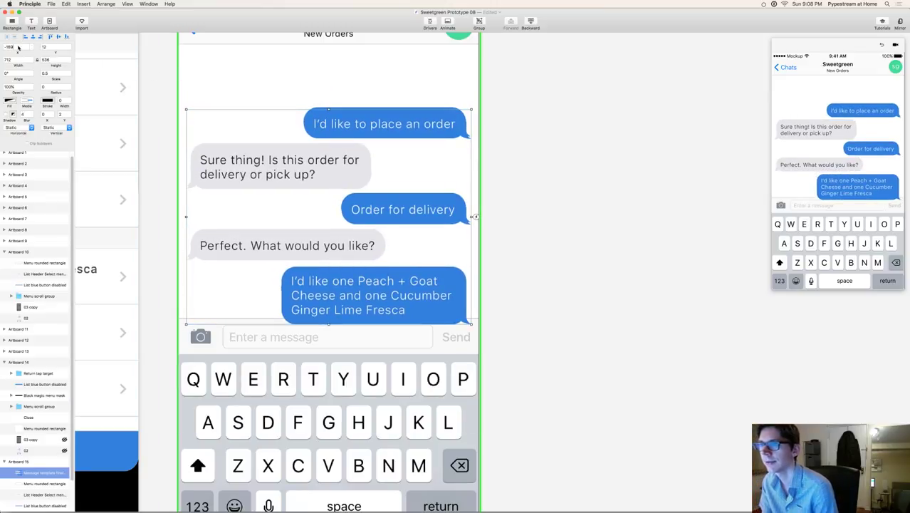
left_click(18, 47)
key("Down")
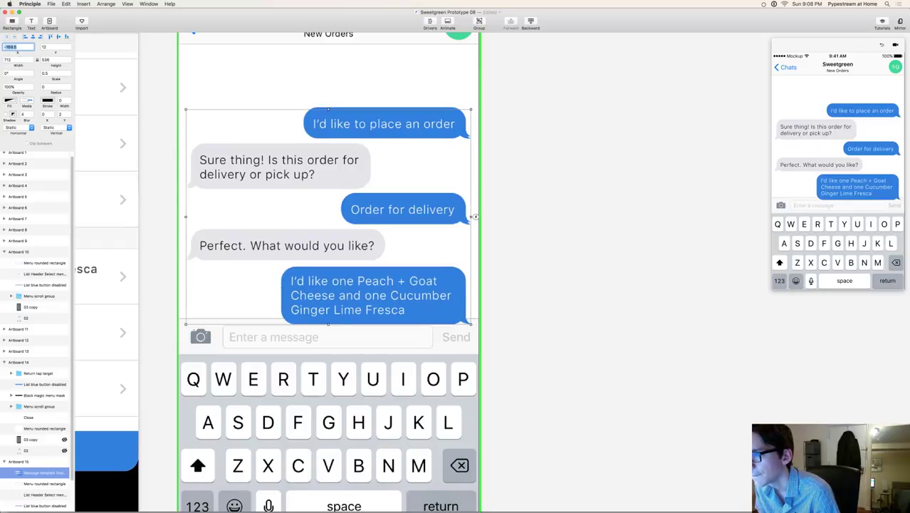
Step: Move the message template image up to Y -5.5 so its last bubble sits clear of the message bar
left_click(361, 162)
key("Up")
key("Up")
key("Up")
key("Up")
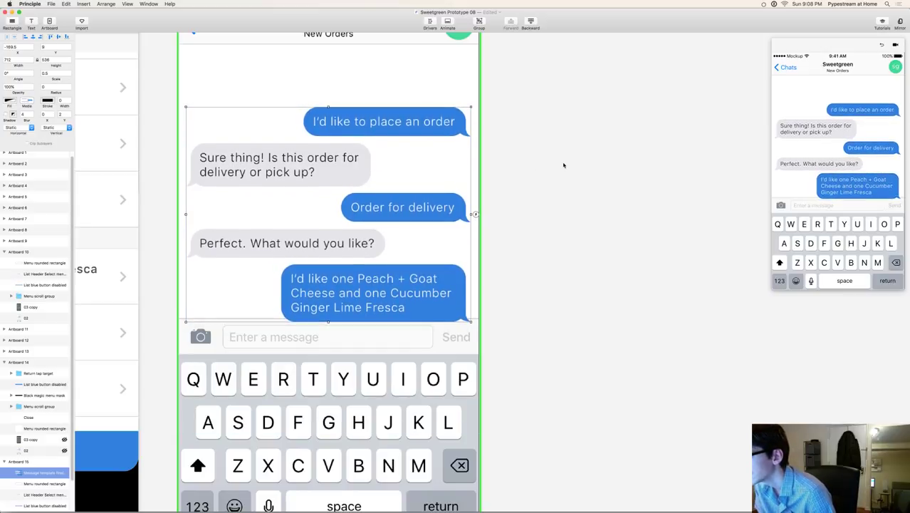
key("Up")
key("Up")
key("Up")
key("Up")
key("Up")
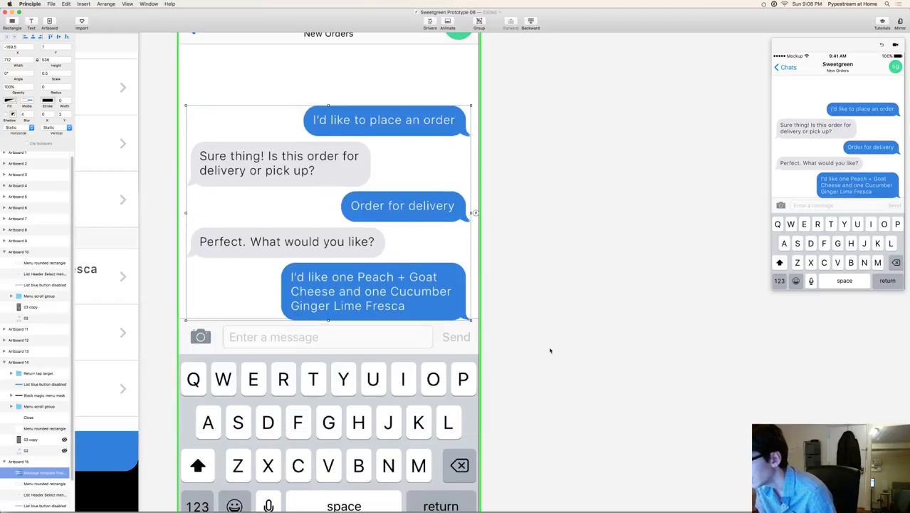
left_click(563, 325)
left_click(438, 301)
left_click(52, 47)
type(".5")
key("Return")
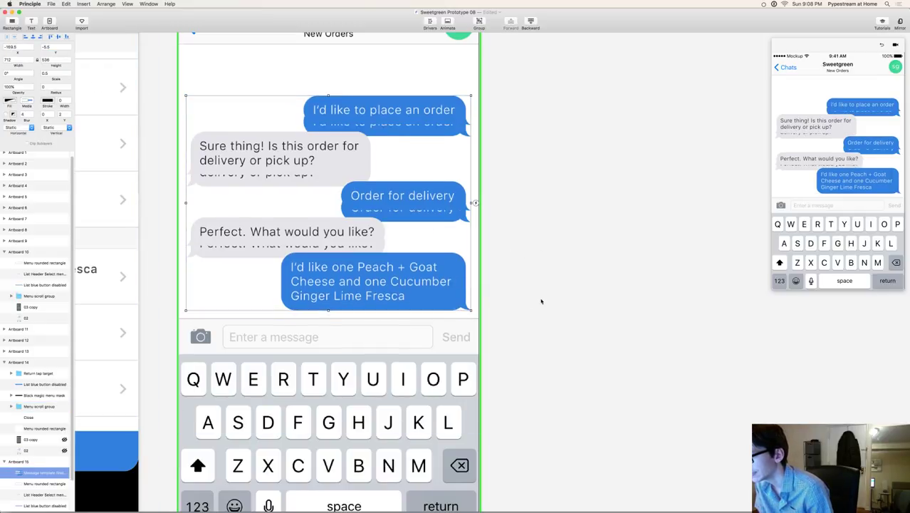
Step: Shift the message template image aside and hide the Menu scroll group and 03 copy layers on Artboard 15
left_click(467, 216)
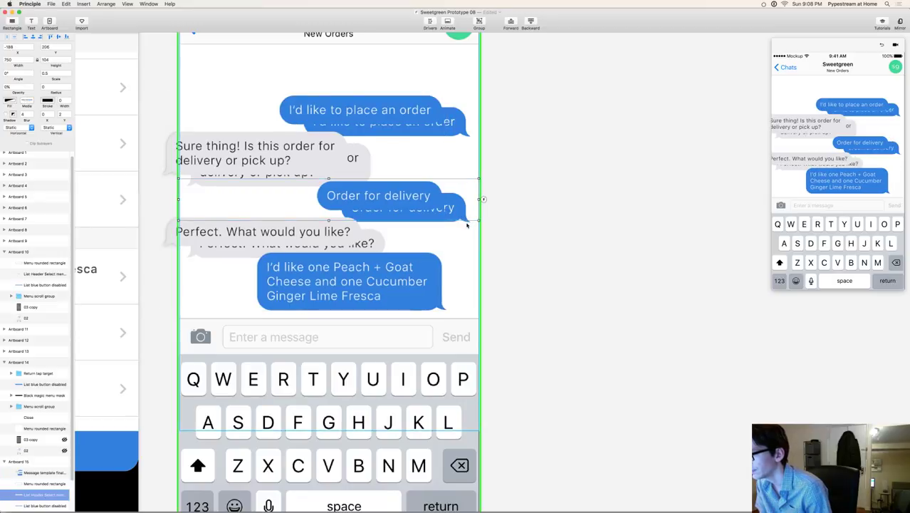
left_click(465, 227)
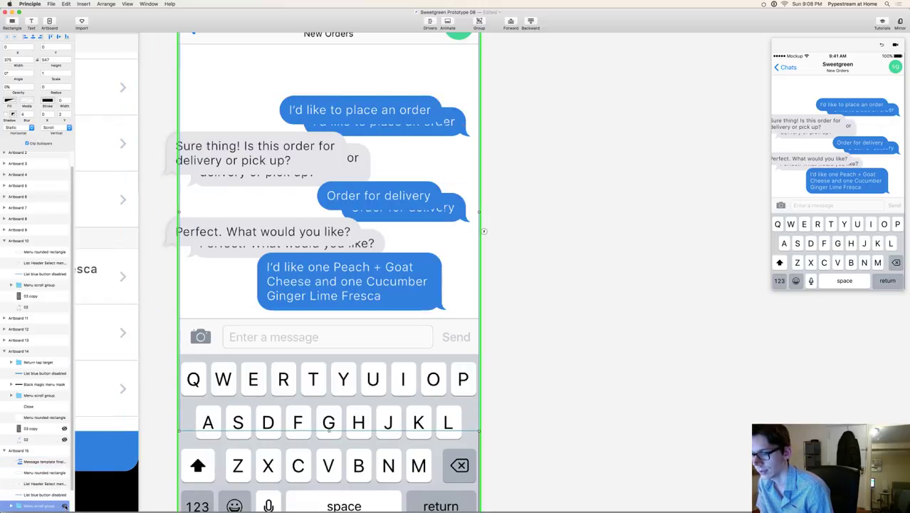
left_click(493, 131)
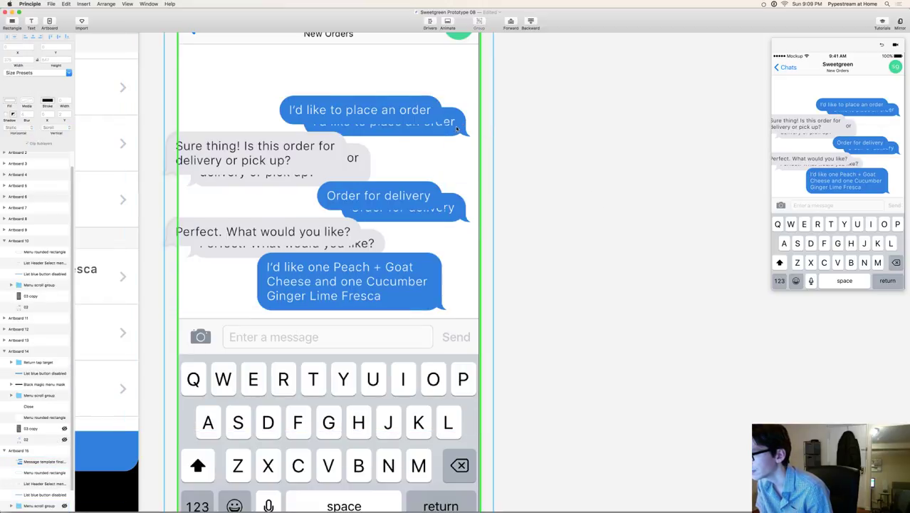
key("super+v")
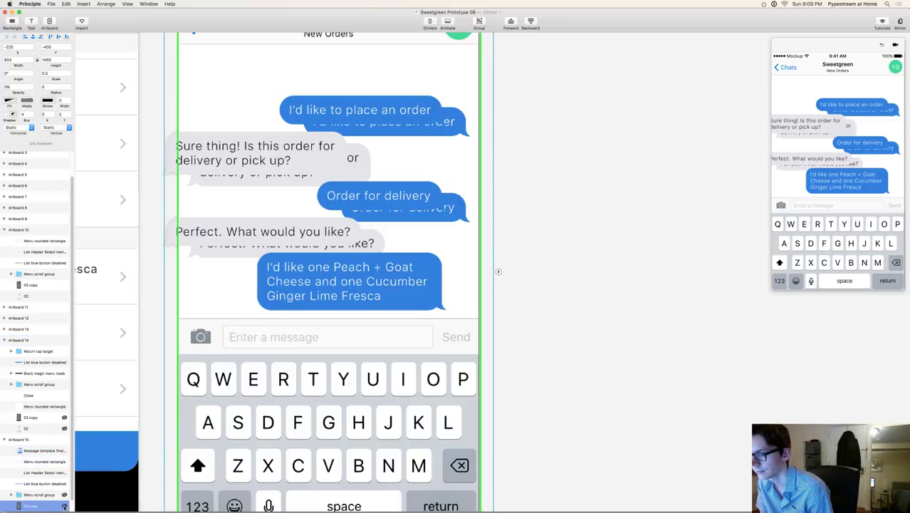
left_click(463, 125)
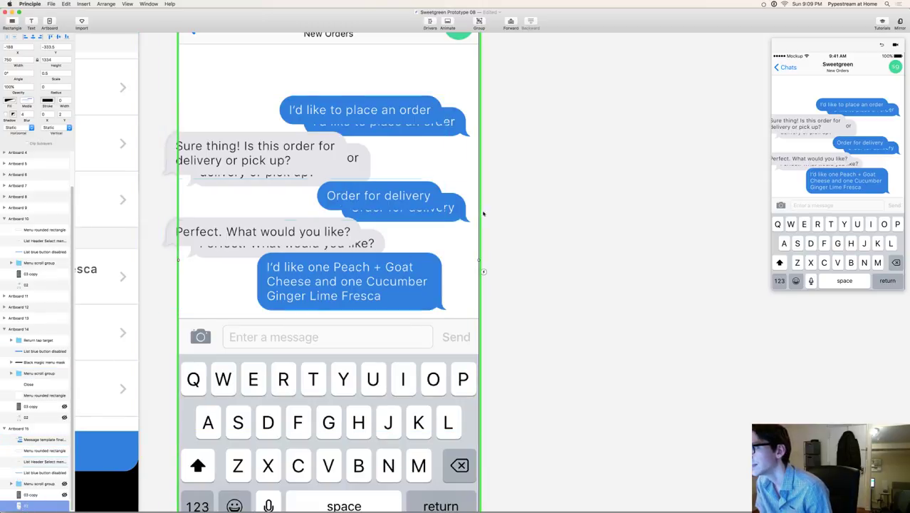
left_click(459, 176)
left_click(473, 116)
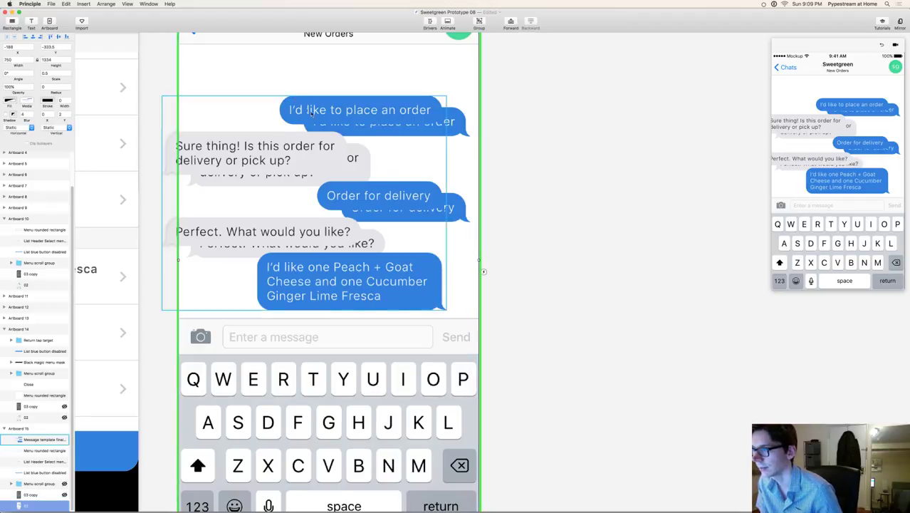
Step: Insert a rectangle about 371 by 335 behind the new messages to cover the old bubbles, and fill it with white FFFFFF
key("r")
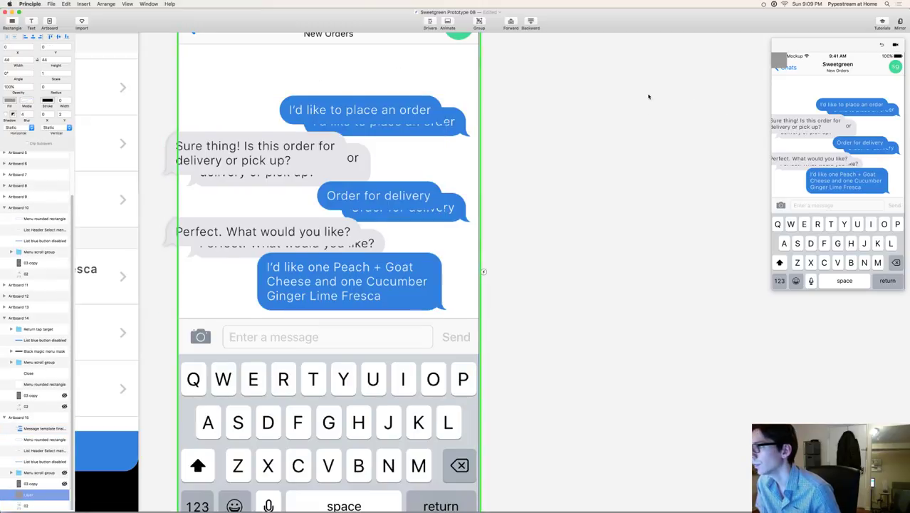
scroll(646, 95, "up", 5)
left_click_drag(196, 95, 477, 400)
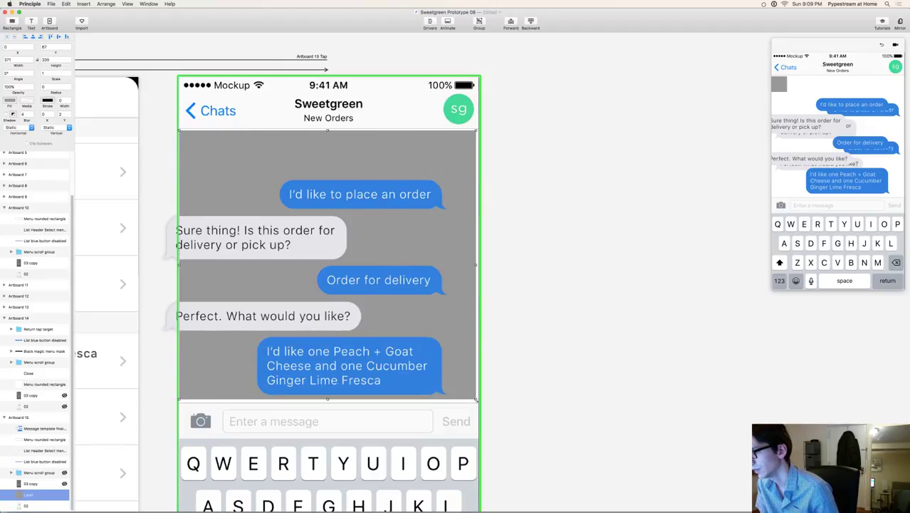
key("Right")
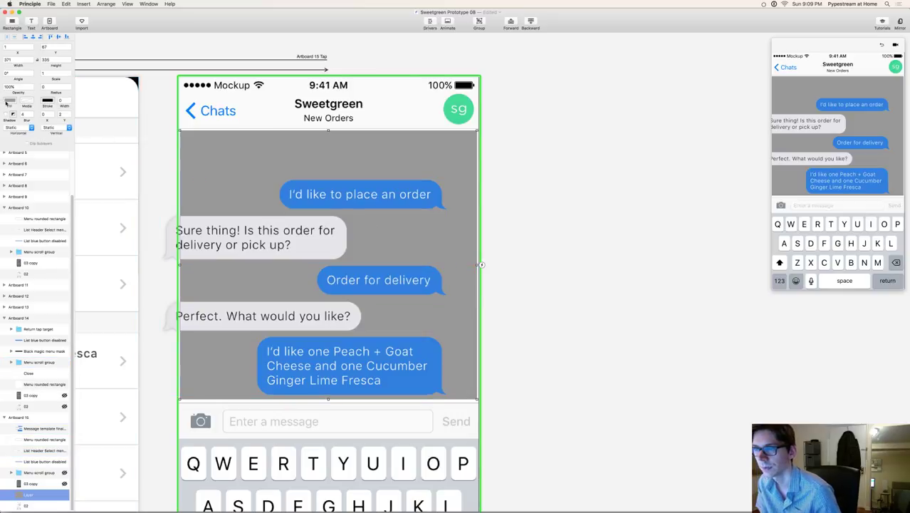
left_click(9, 102)
left_click(9, 114)
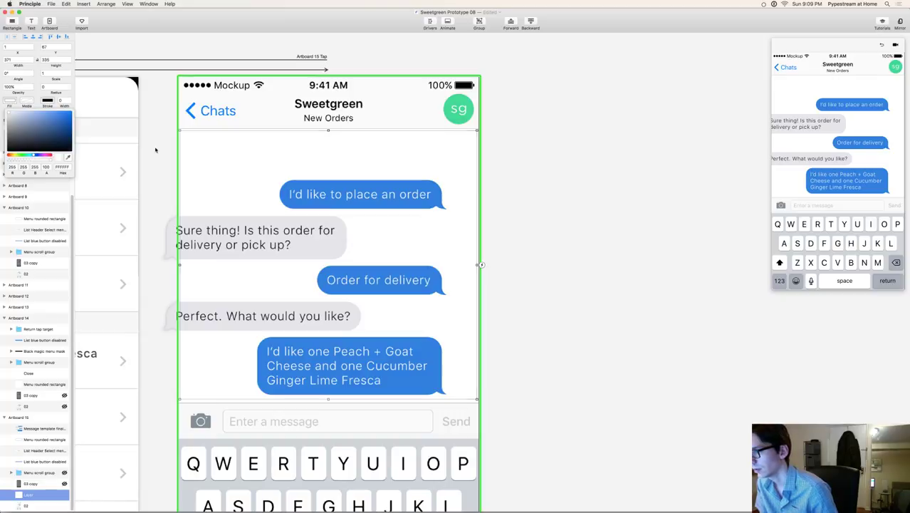
Step: Move the message template image back across the chat area to X -169.5
left_click(463, 287)
left_click_drag(464, 287, 506, 288)
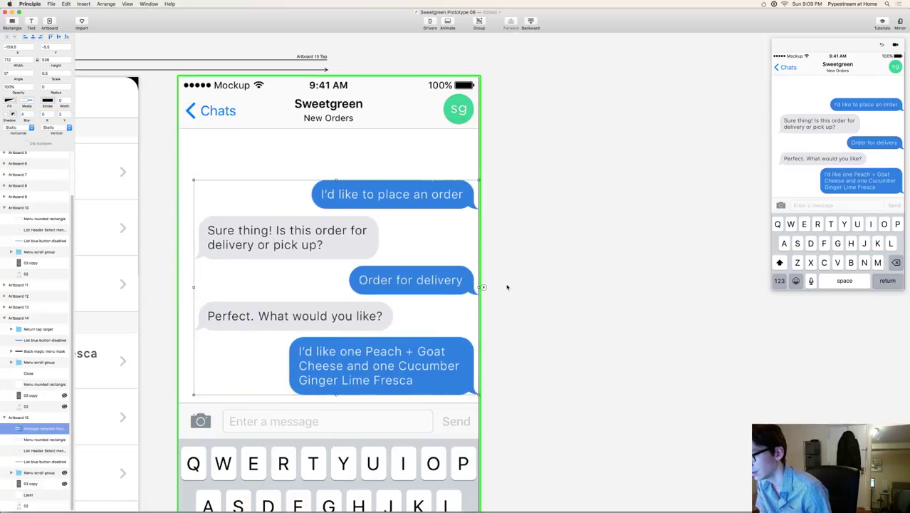
key("shift+Left")
left_click(516, 264)
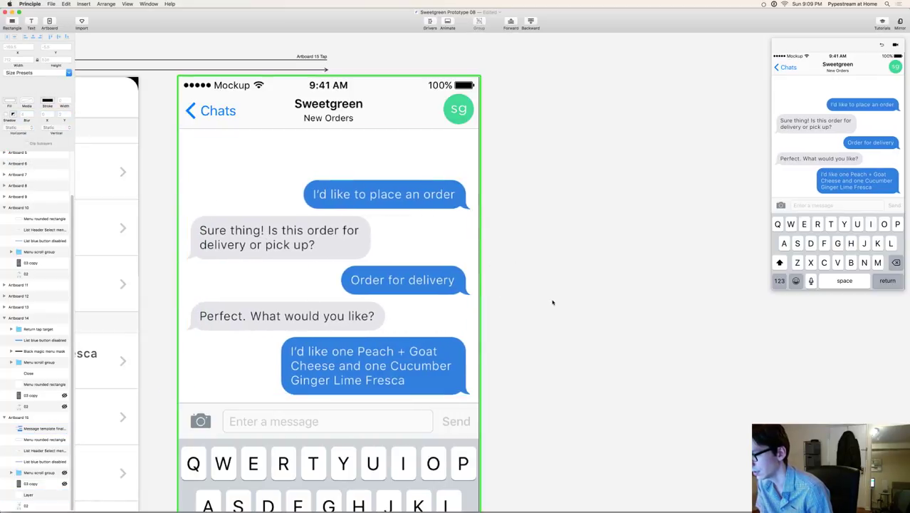
left_click(460, 356)
key("shift+Down")
key("shift+Up")
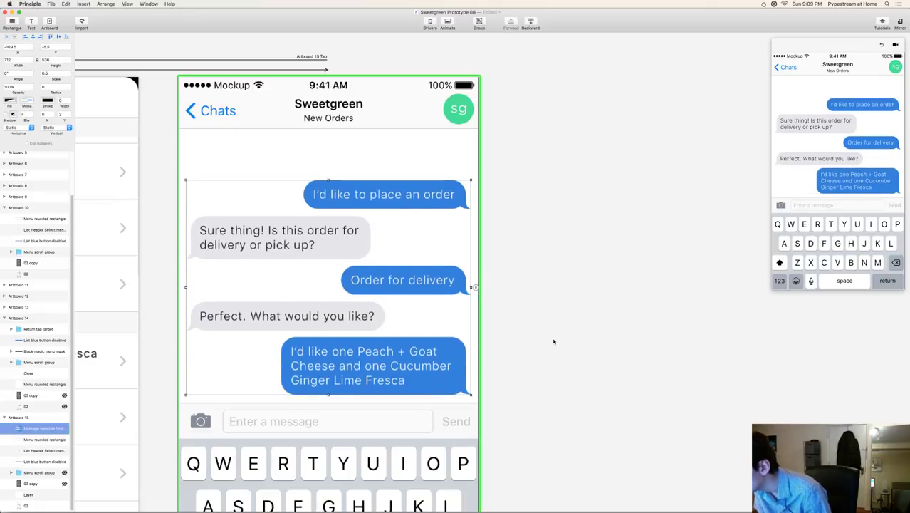
Step: Move the Menu rounded rectangle layer above the message template image in Artboard 15's layer order
left_click(554, 342)
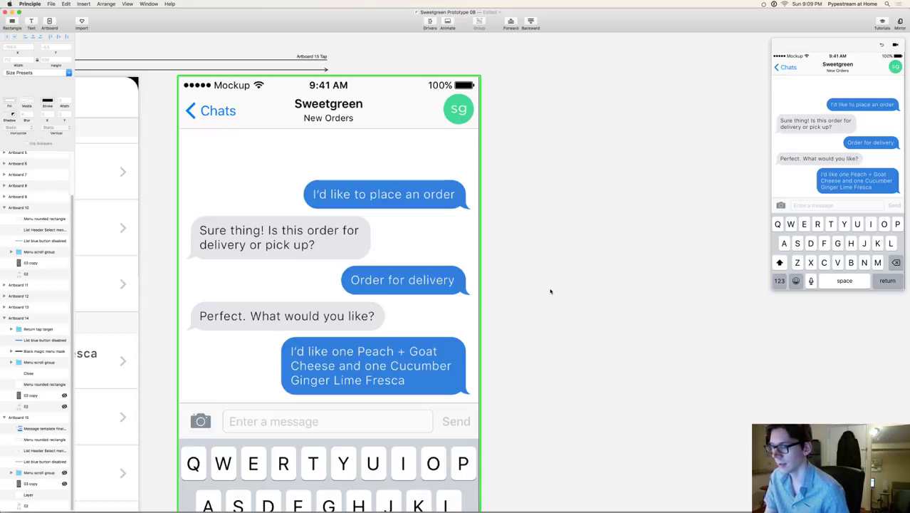
scroll(550, 291, "down", 5)
scroll(550, 291, "left", 3)
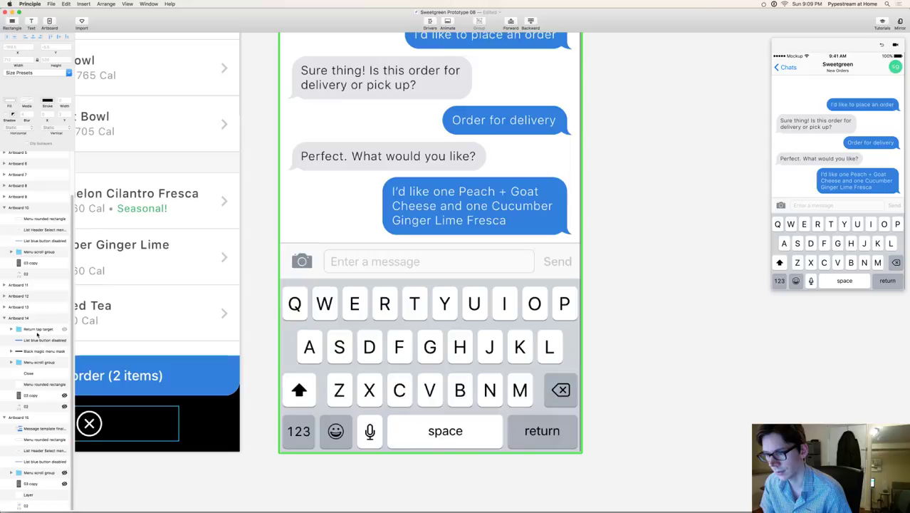
key("super+minus")
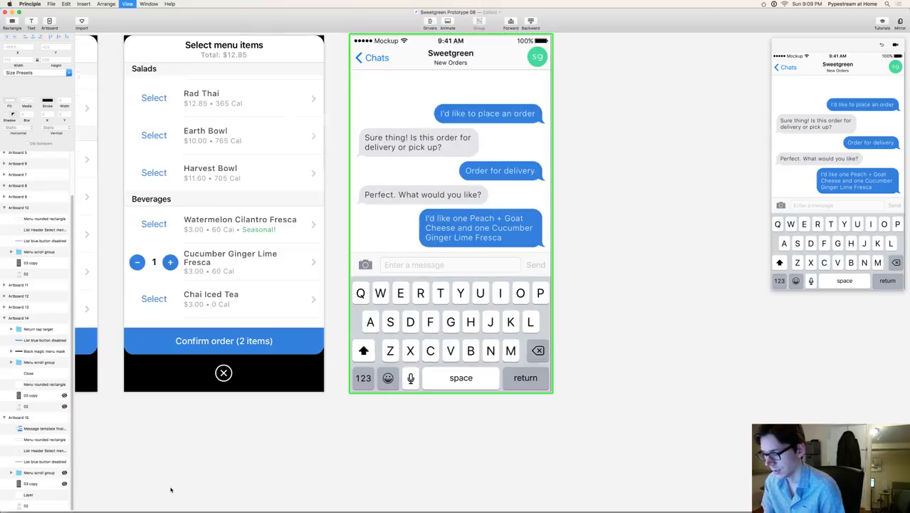
left_click(453, 241)
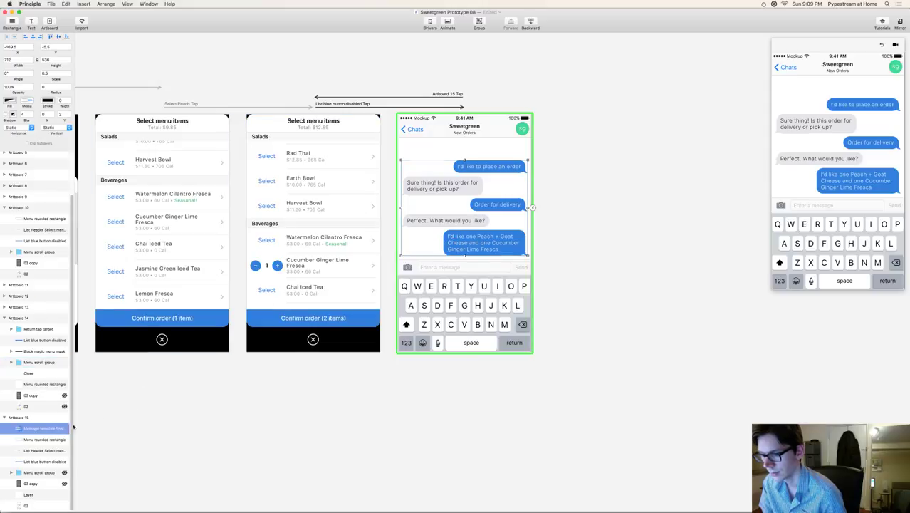
left_click(33, 440)
left_click_drag(39, 434, 36, 428)
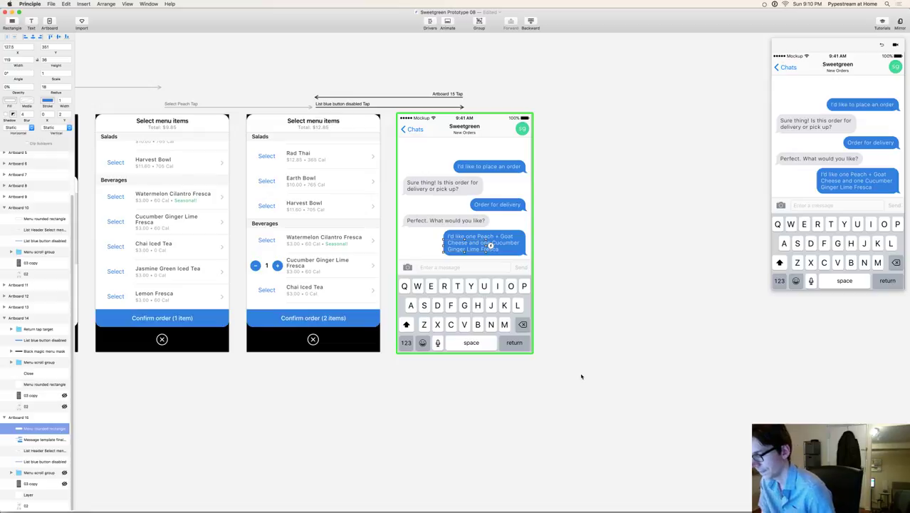
Step: Shift Artboard 15's Menu rounded rectangle to X 107.5, Y 341 and set its opacity to 100%
key("super+2")
left_click(651, 191)
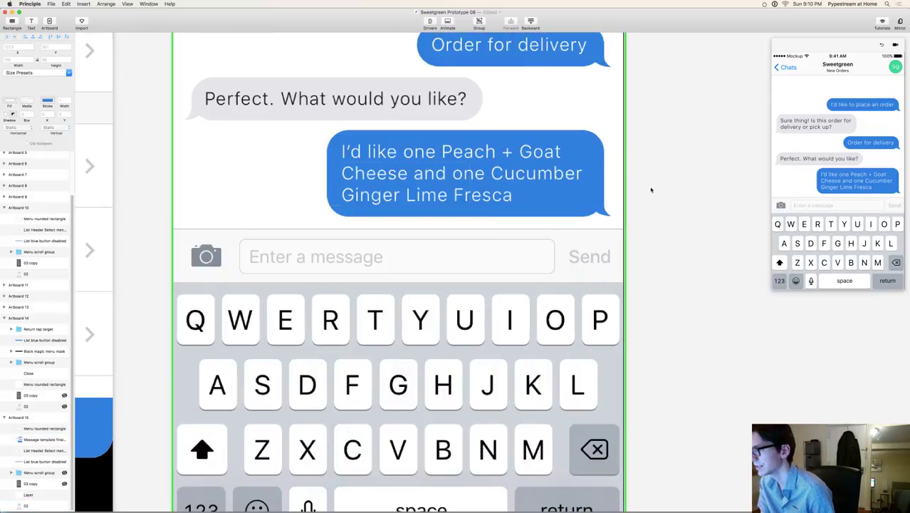
left_click_drag(478, 189, 450, 175)
left_click(625, 116)
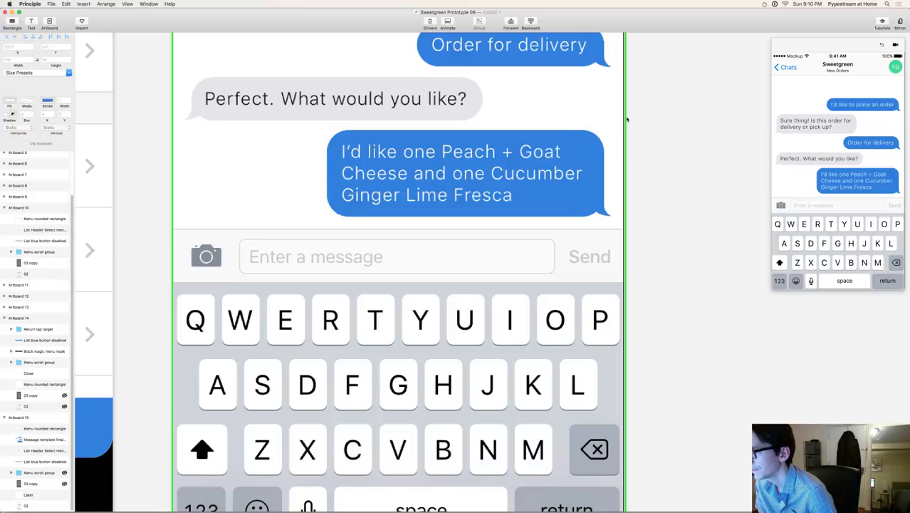
left_click(314, 168)
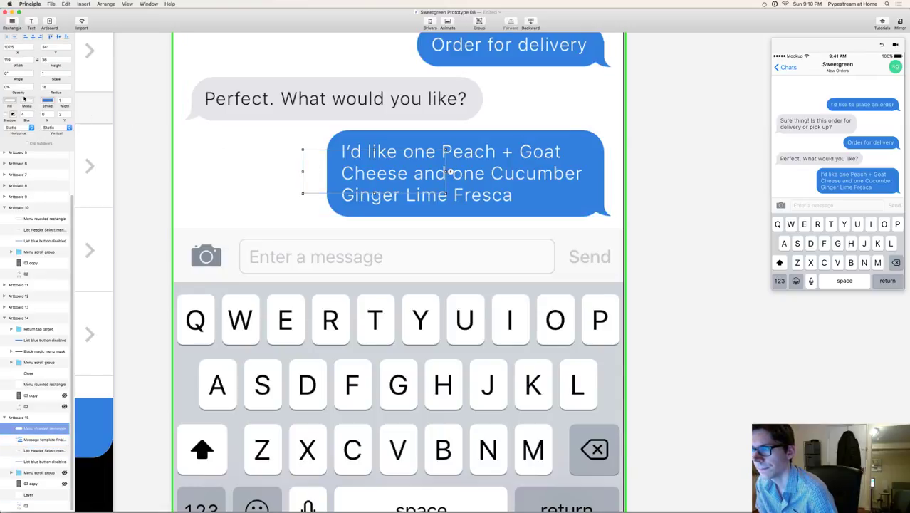
left_click(18, 88)
left_click_drag(17, 88, 111, 107)
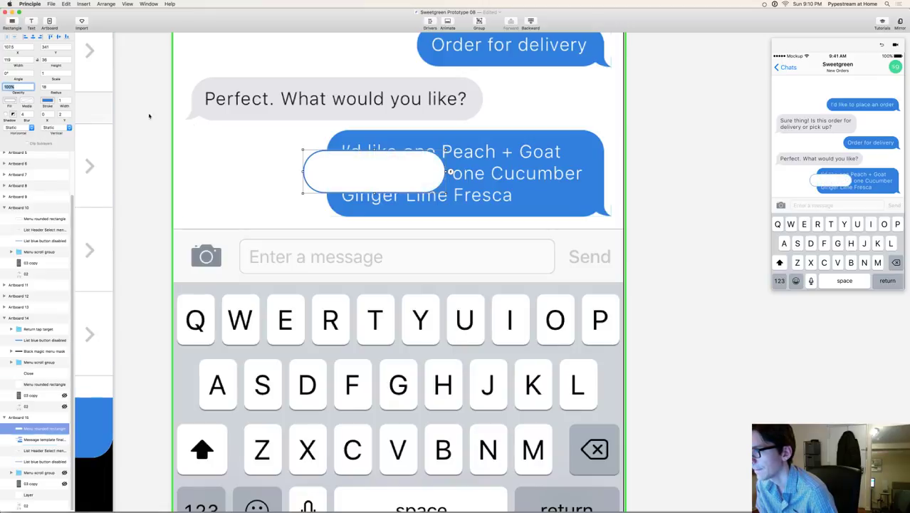
left_click(660, 172)
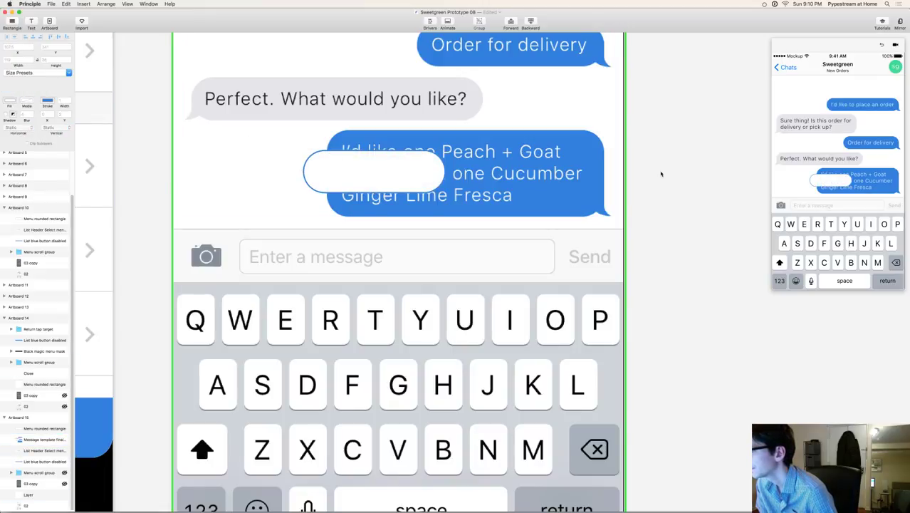
Step: Move the Menu rounded rectangle to X 127.5, Y 325, aligned with the last blue bubble's upper-left corner
left_click(356, 176)
key("shift+Right")
key("shift+Right")
key("shift+Up")
key("shift+Up")
key("Down")
key("Down")
key("Down")
key("Down")
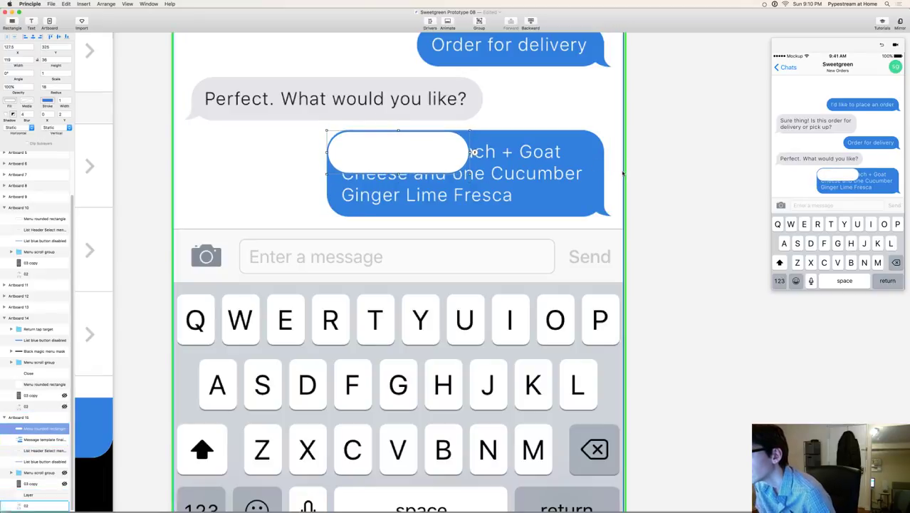
Step: Resize the Menu rounded rectangle to 230 by 72 to cover the last blue bubble, and set its Y to 324.5
left_click_drag(469, 173, 603, 211)
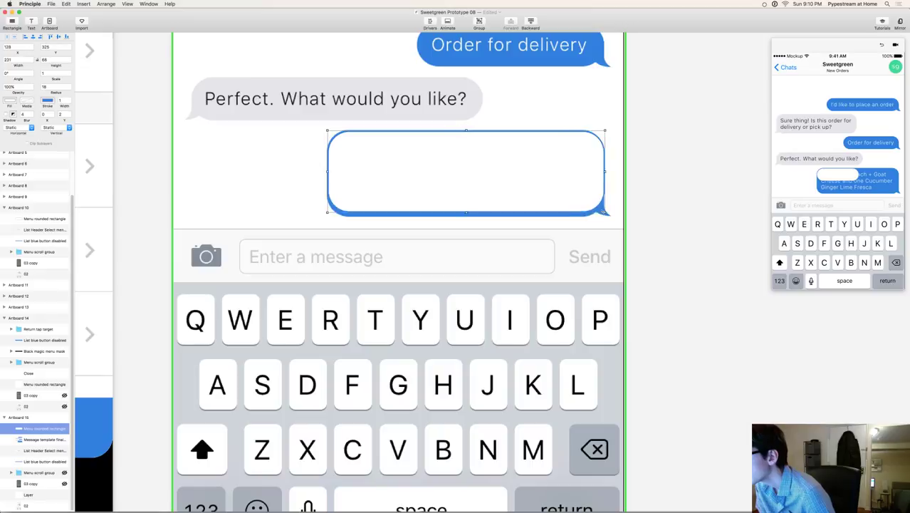
left_click(682, 198)
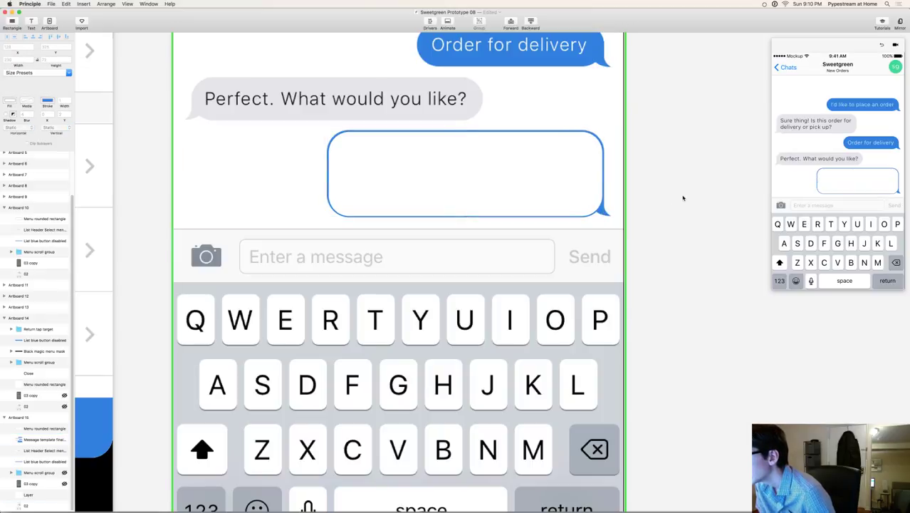
left_click(537, 183)
left_click(51, 47)
type(".5")
key("Return")
left_click(636, 162)
left_click(569, 157)
left_click(672, 143)
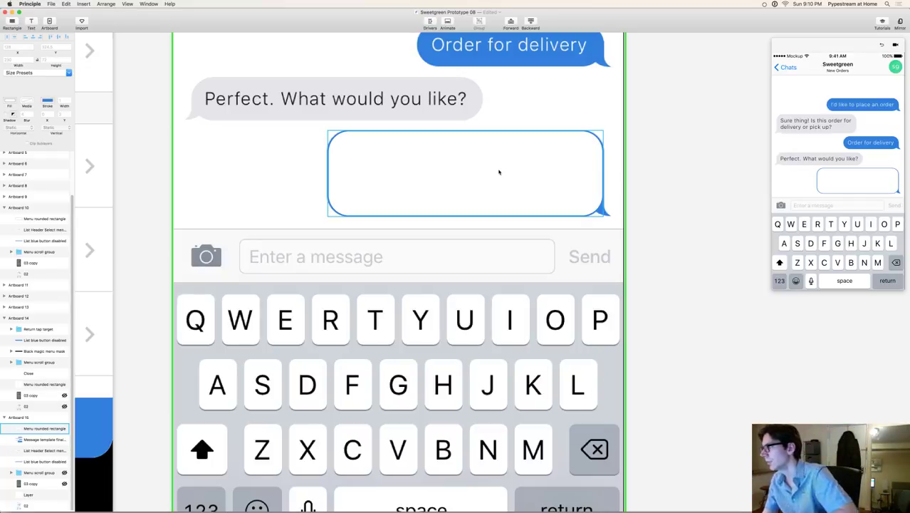
Step: Play the transitions between the two-item menu and the final chat in the preview to check the rounded rectangle's animation
left_click(868, 178)
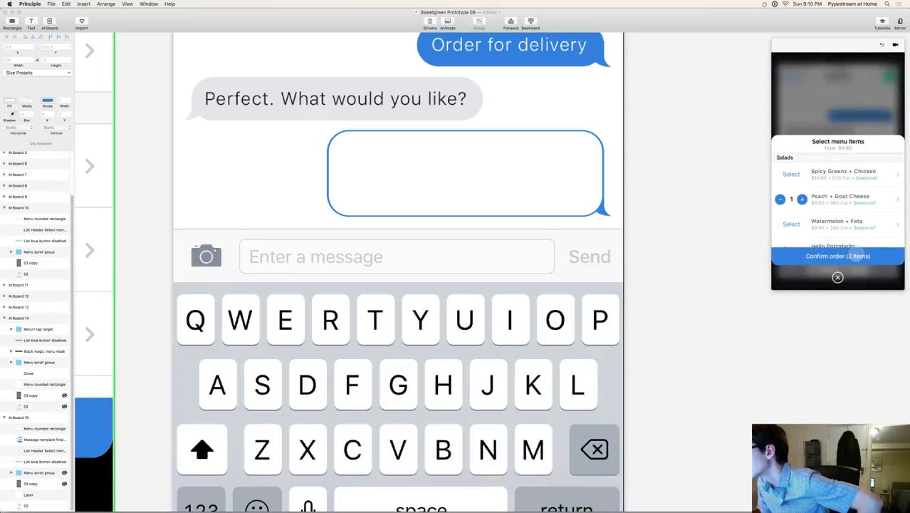
left_click(855, 253)
left_click(863, 186)
left_click(858, 251)
Step: Set the Menu rounded rectangle's fill alpha to 0 on Artboard 15
left_click(556, 155)
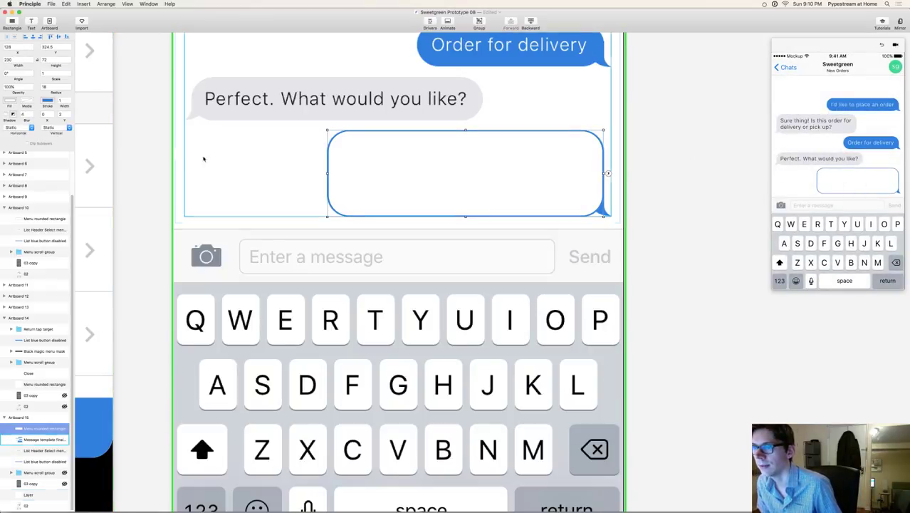
left_click(11, 102)
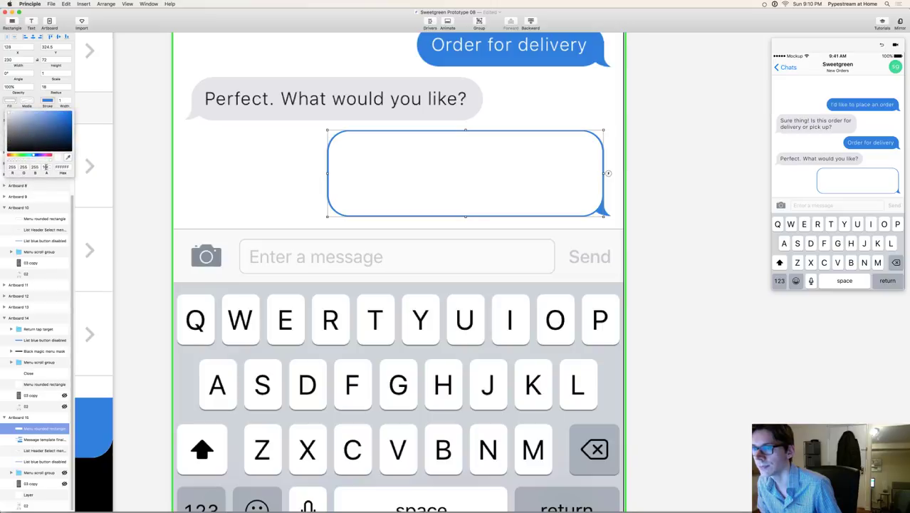
key("super+z")
key("Escape")
Step: Go back to the menu in the preview and confirm the order to check the transition with the transparent fill
left_click(882, 174)
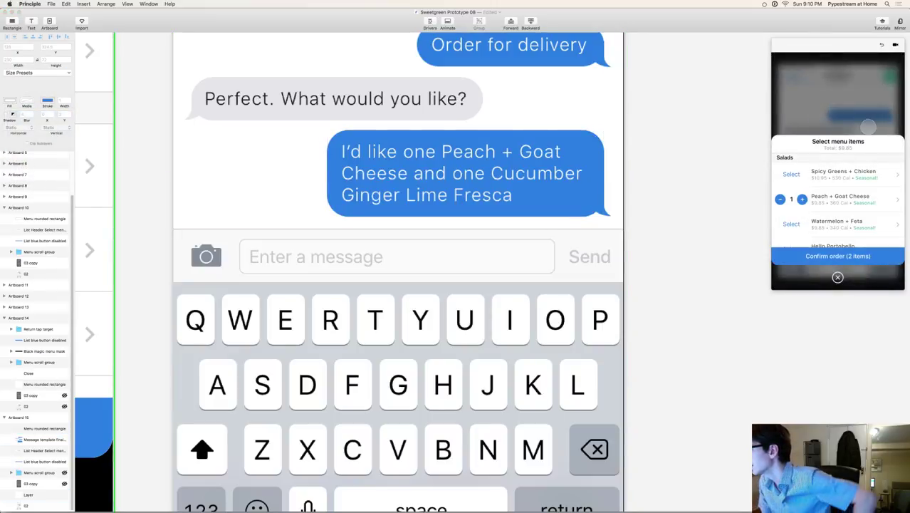
left_click(859, 199)
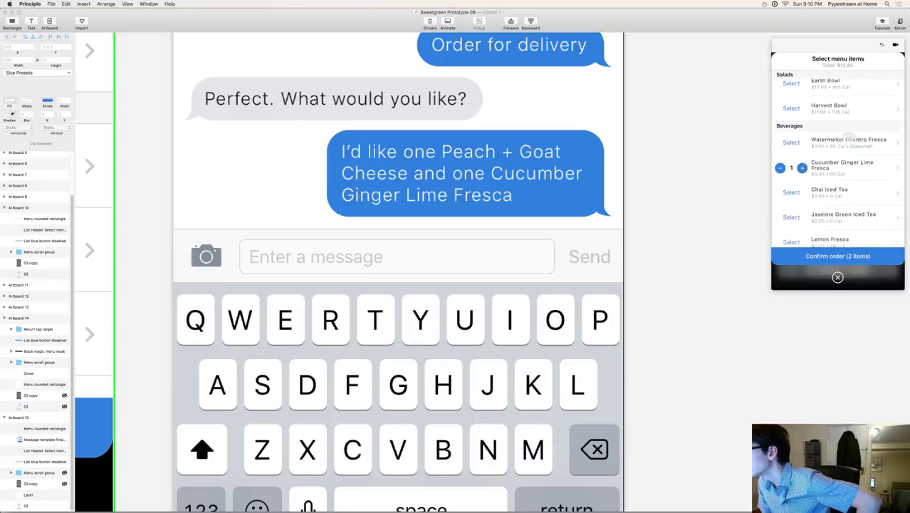
left_click(821, 258)
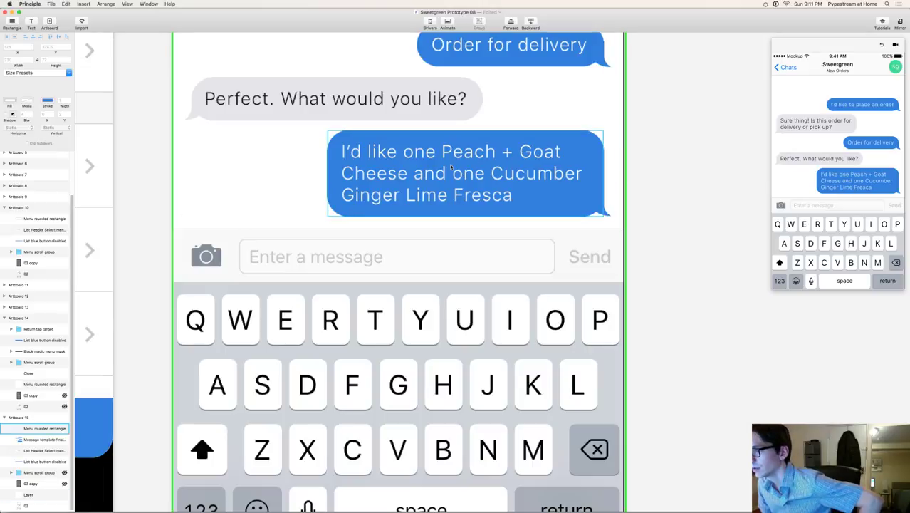
Step: Set the rounded rectangle's fill alpha to 100 and sample the blue 2E7CE1 from the "Order for delivery" bubble
left_click(42, 428)
left_click(10, 99)
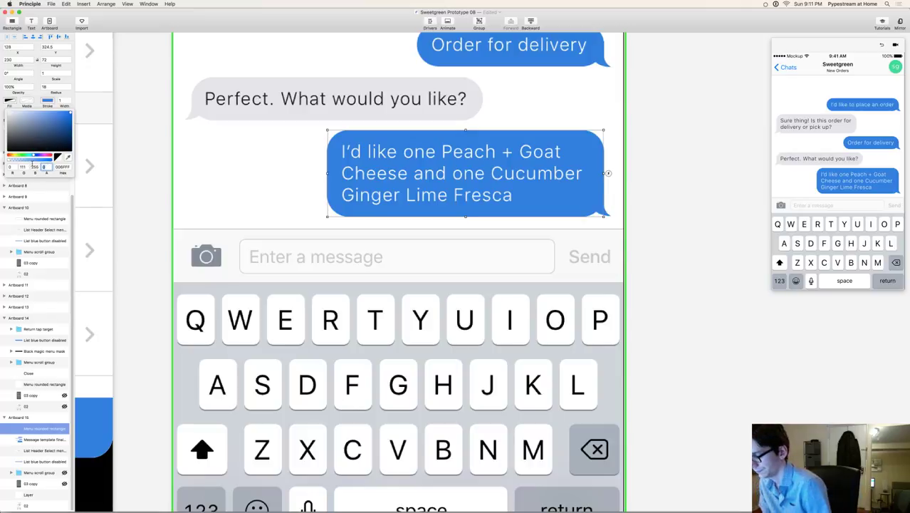
key("Return")
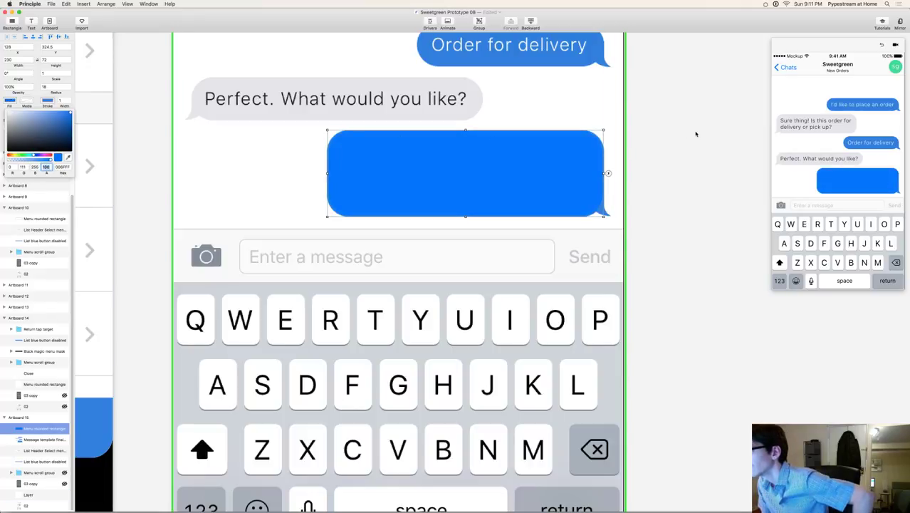
left_click(68, 158)
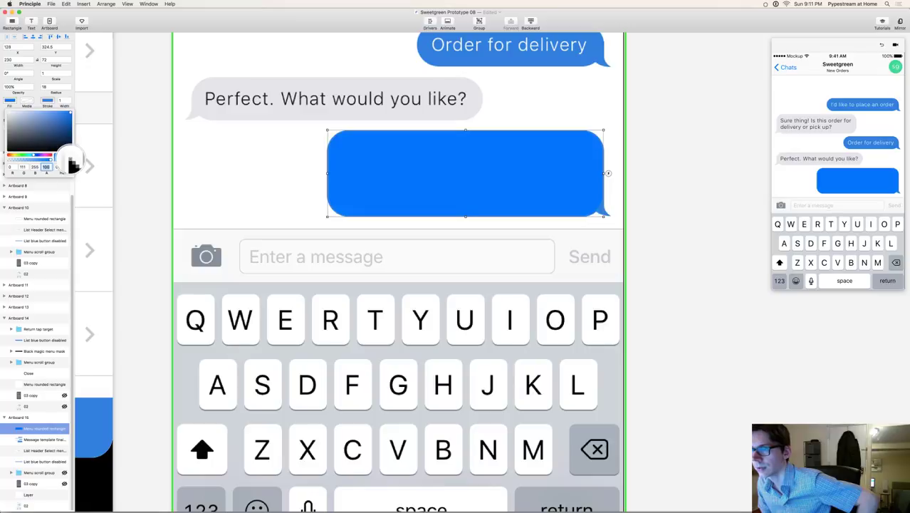
left_click(463, 59)
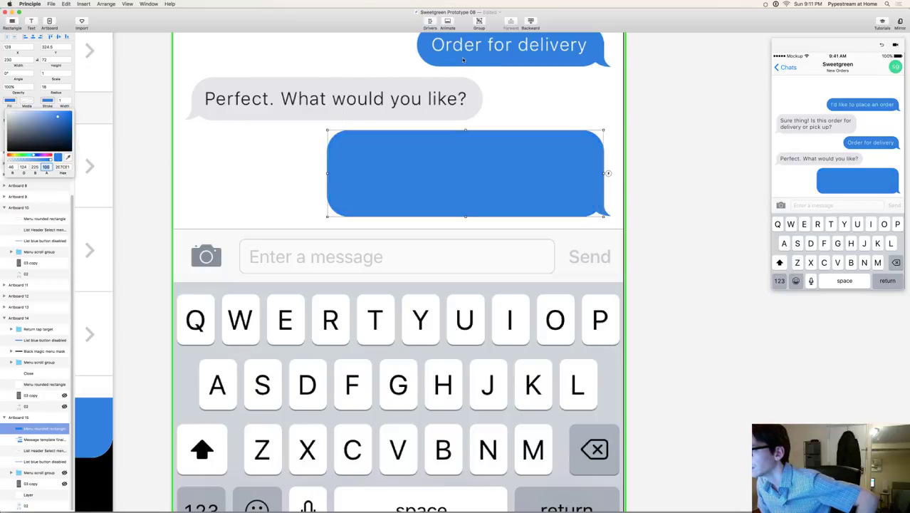
Step: Replay the order confirmation in the preview to check the menu card's change into the blue bubble
left_click(651, 113)
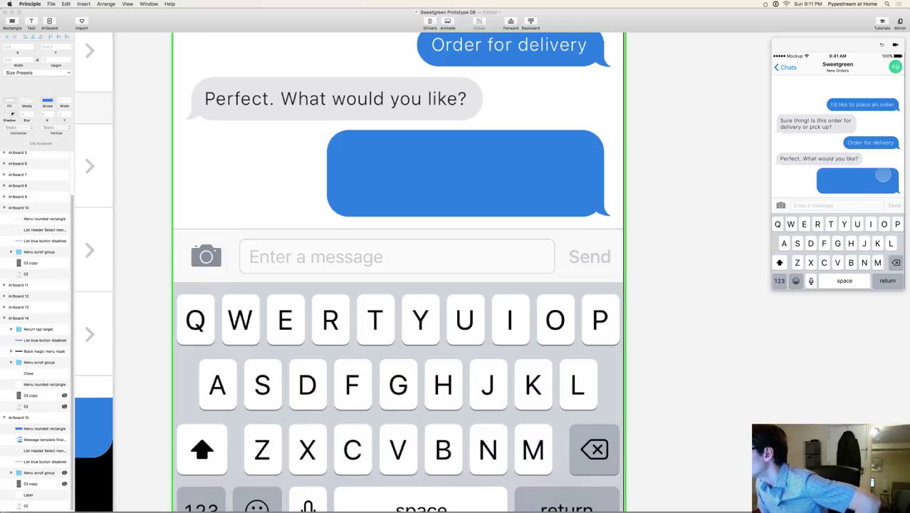
left_click(889, 280)
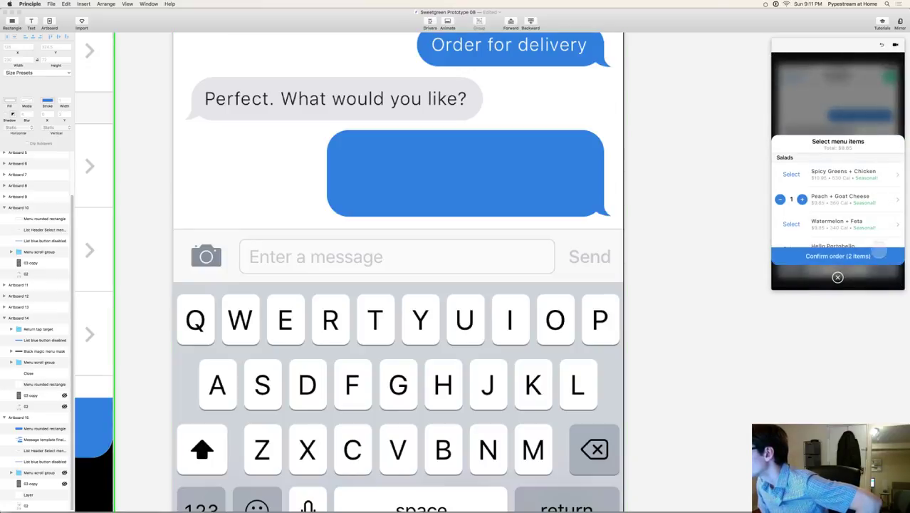
left_click(857, 256)
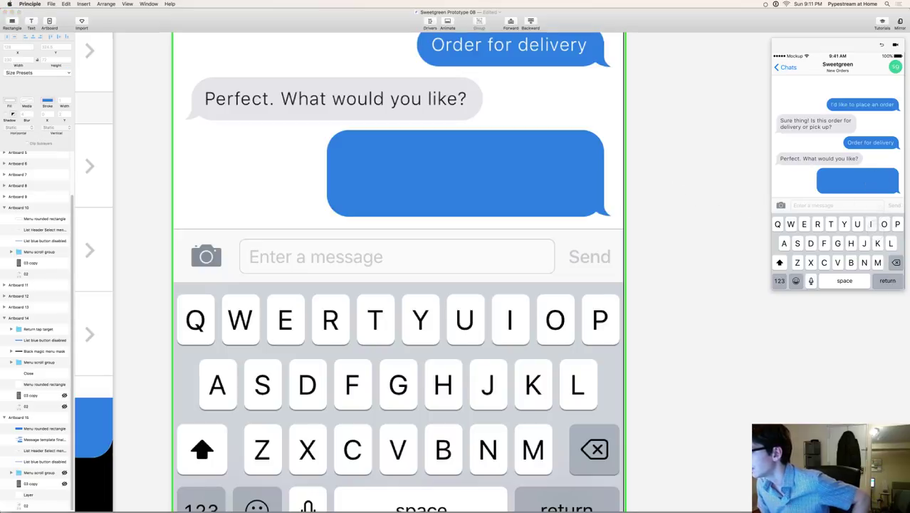
Step: Open the animation timeline of the List blue button disabled Tap transition leading to Artboard 15
left_click(597, 175)
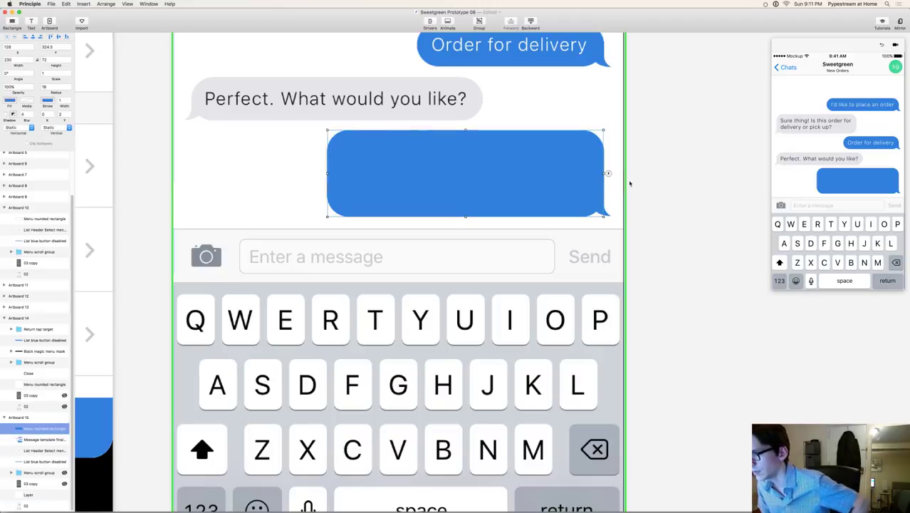
key("super+minus")
key("super+minus")
key("super+minus")
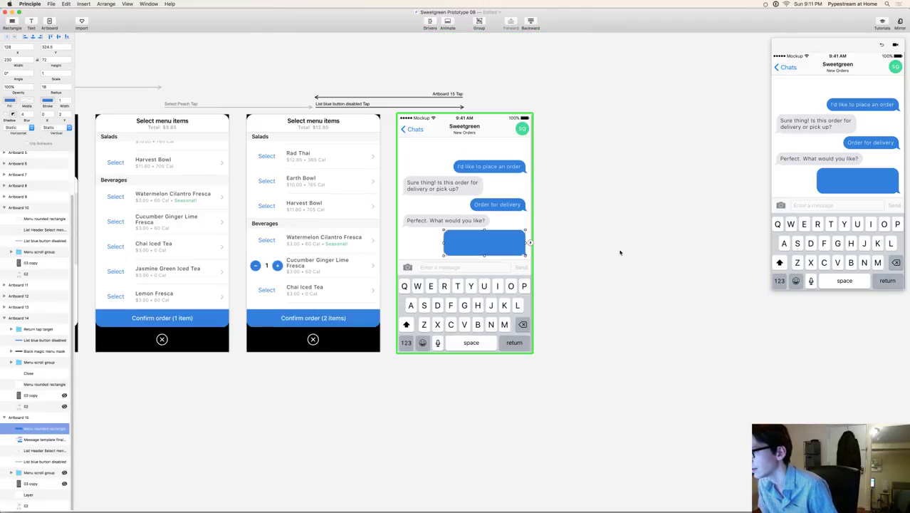
left_click(557, 226)
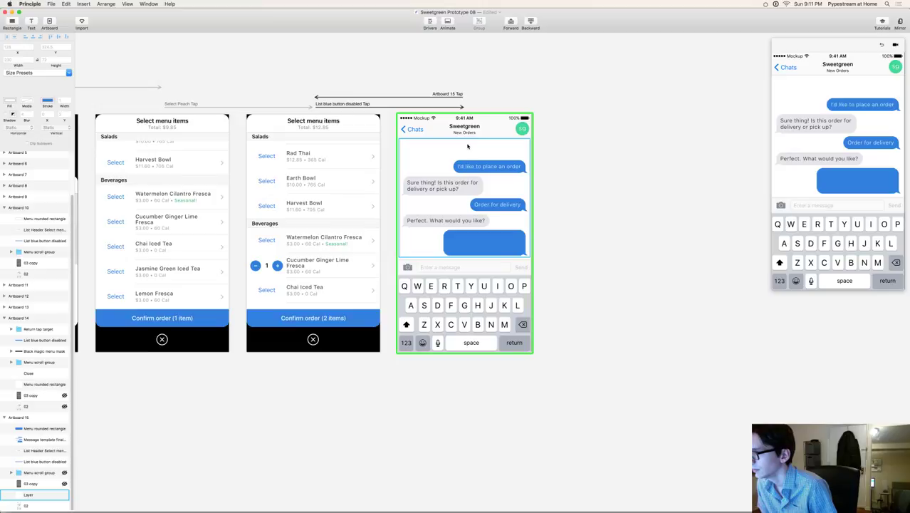
left_click(482, 251)
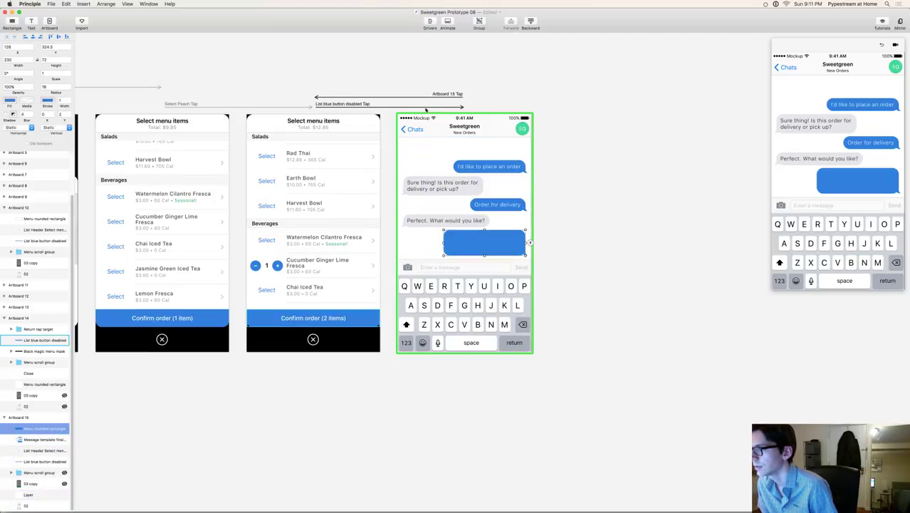
left_click(424, 107)
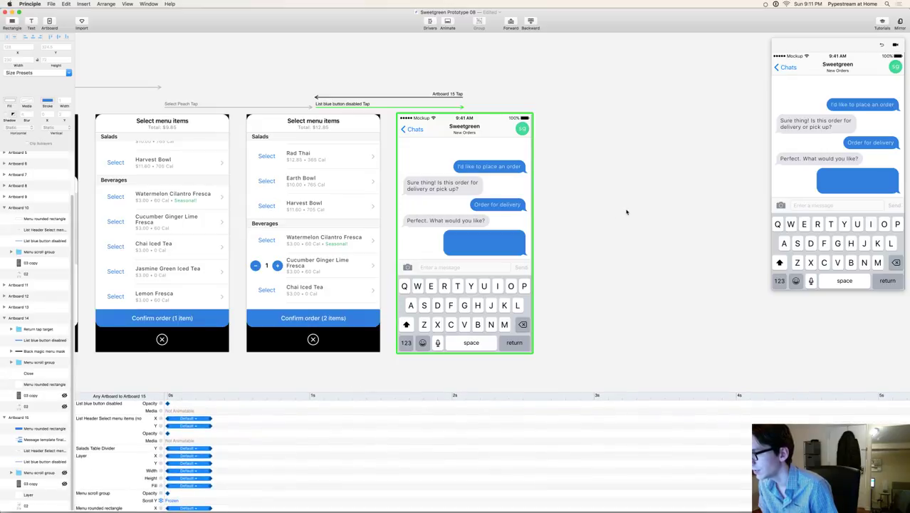
Step: Set the opacity of Artboard 15's blue Menu rounded rectangle to 0%
left_click(518, 240)
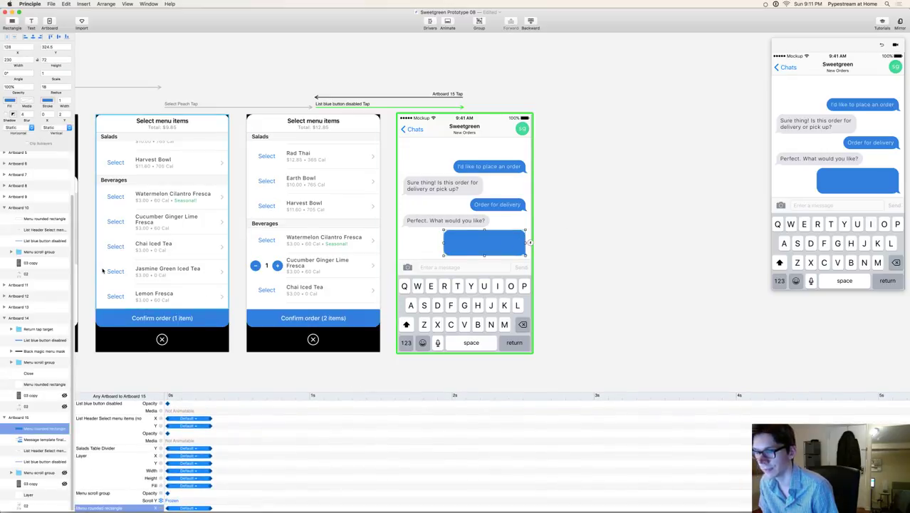
left_click(8, 86)
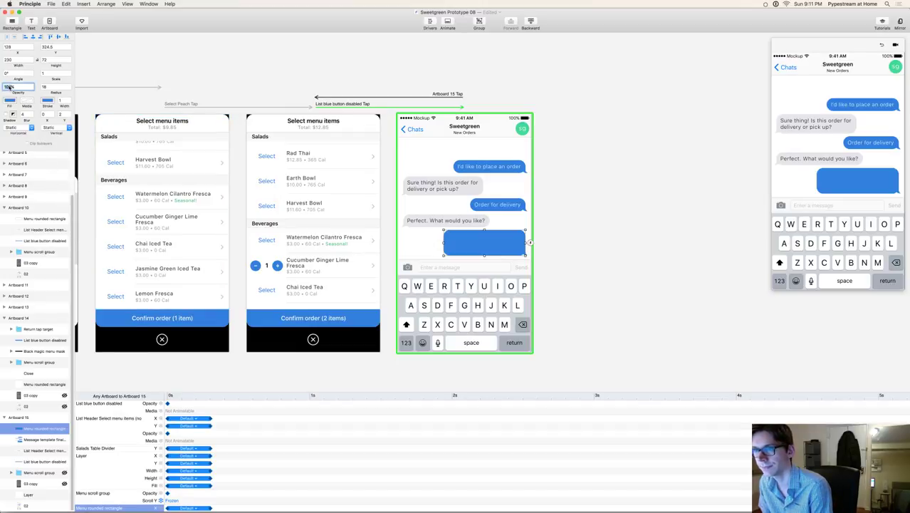
key("Return")
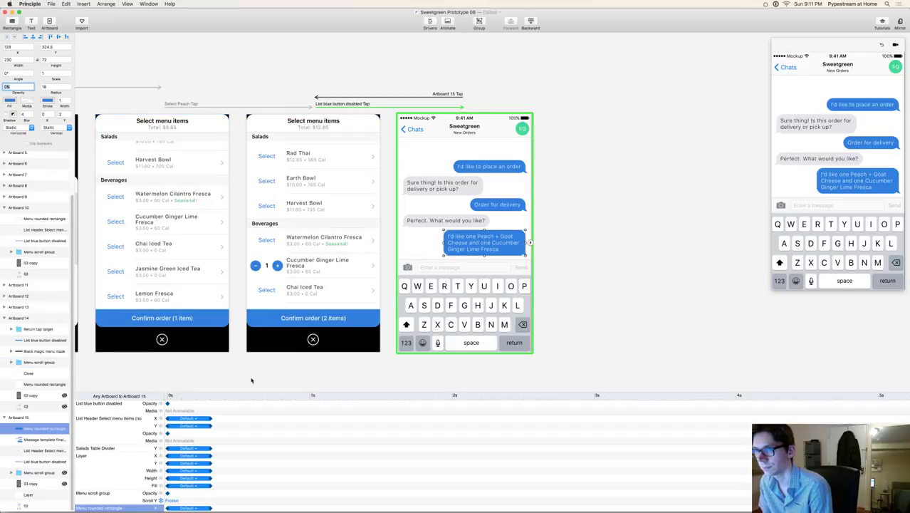
Step: Replay the transition between the order menu and the chat several times in the preview to check how the rounded rectangle disappears
scroll(259, 431, "down", 5)
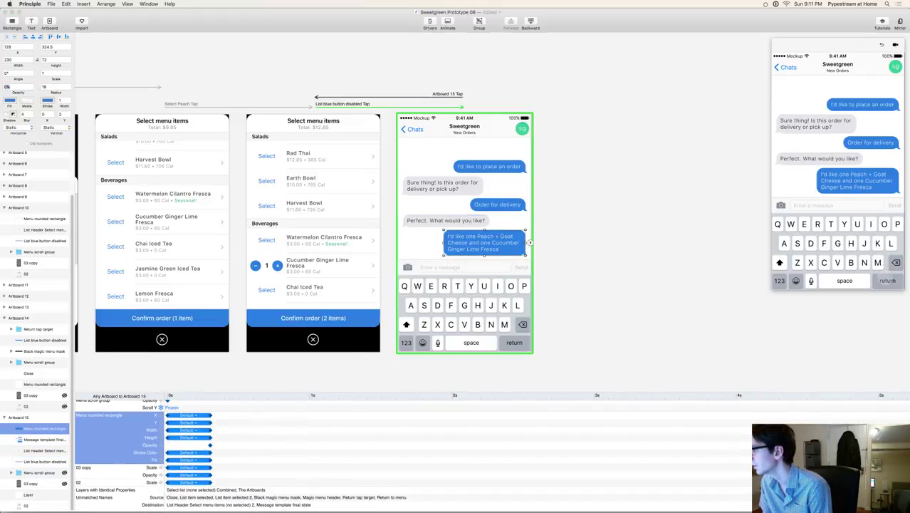
left_click(885, 279)
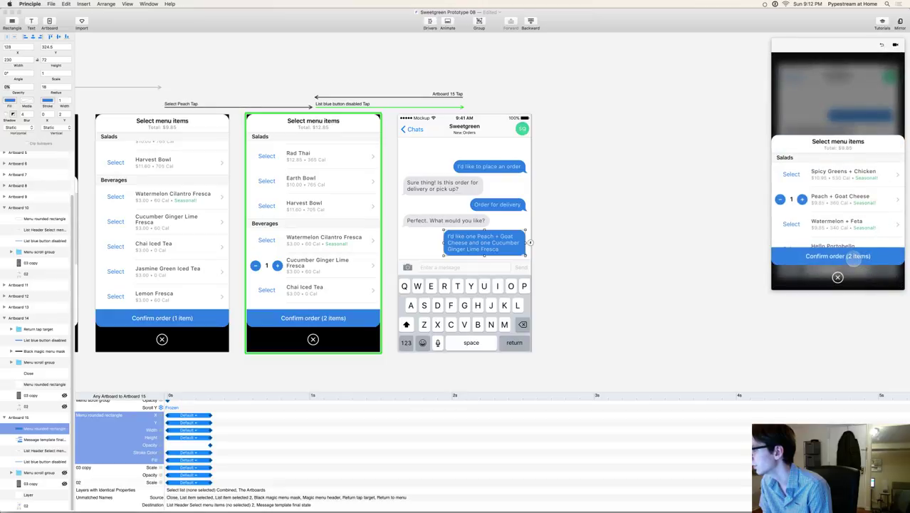
left_click(854, 258)
left_click(887, 280)
left_click(878, 254)
left_click(888, 281)
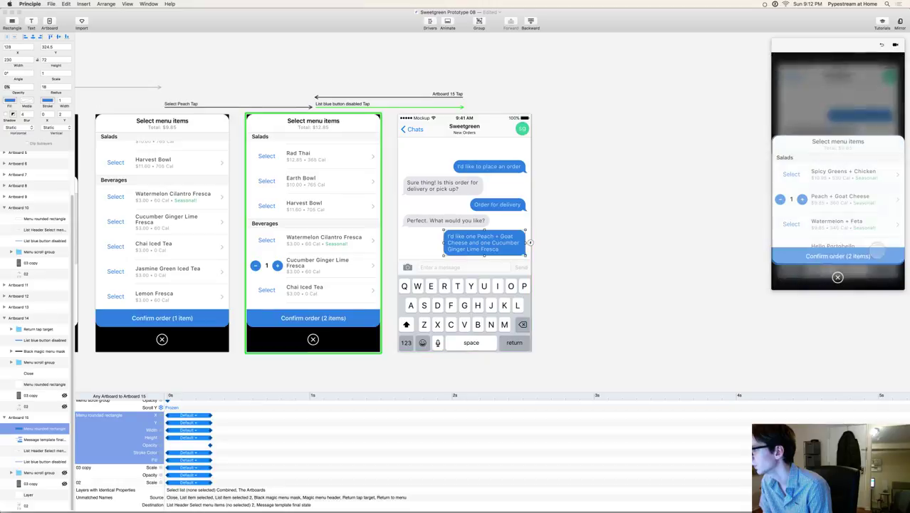
left_click(878, 254)
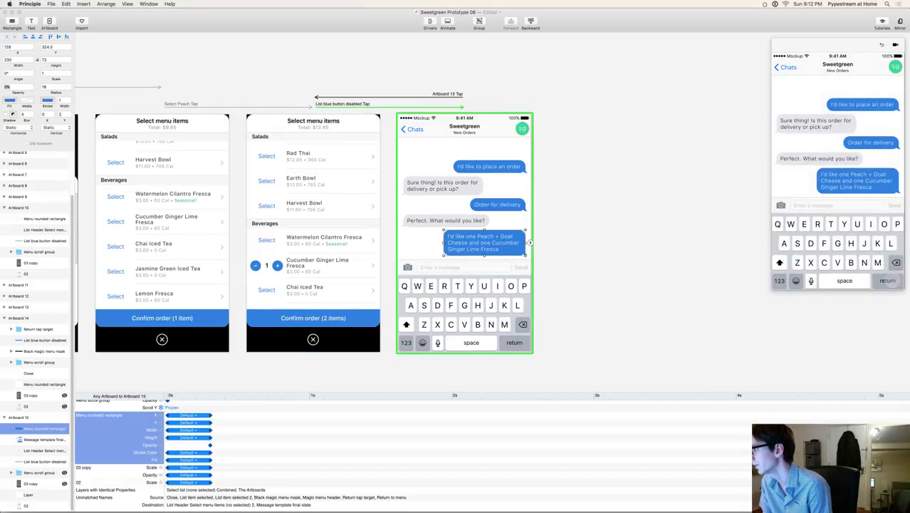
left_click(887, 280)
left_click(877, 254)
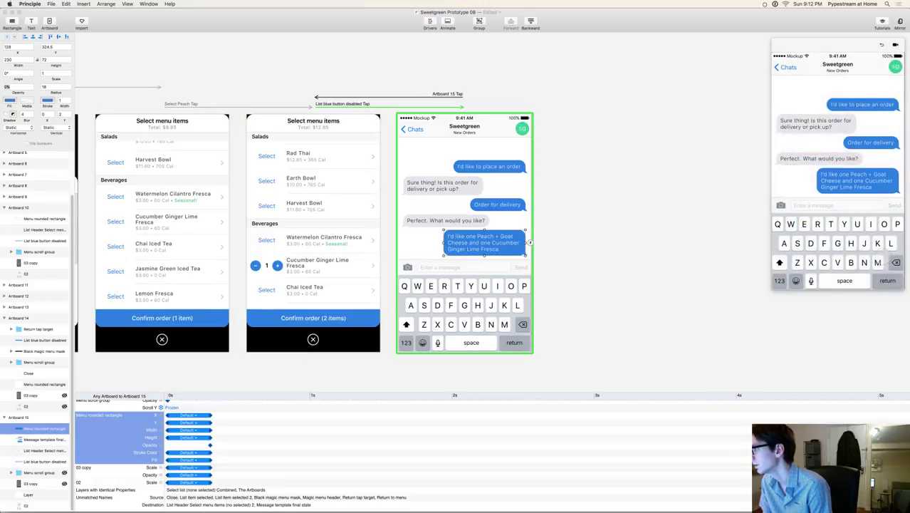
Step: Copy Artboard 15's Message template final state layer to the bottom of Artboard 14's layers and lower the copy's opacity
left_click(538, 191)
left_click(488, 194)
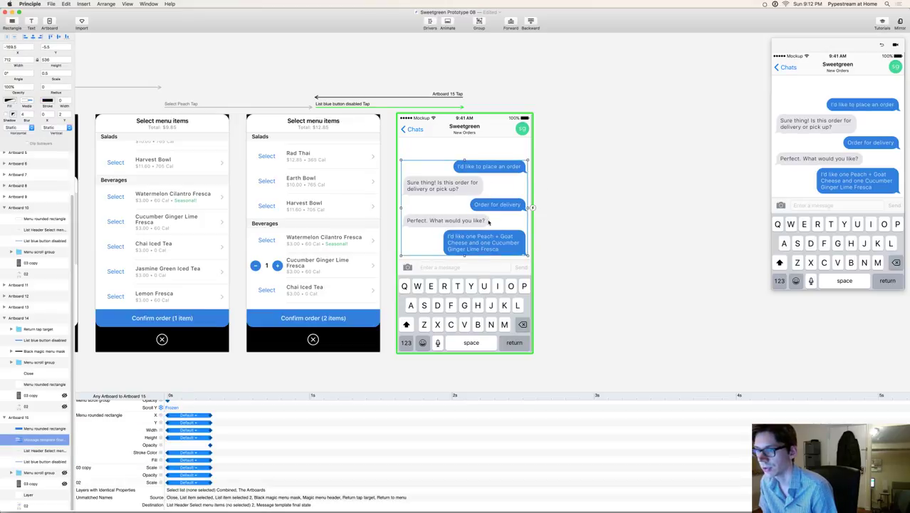
scroll(295, 413, "up", 5)
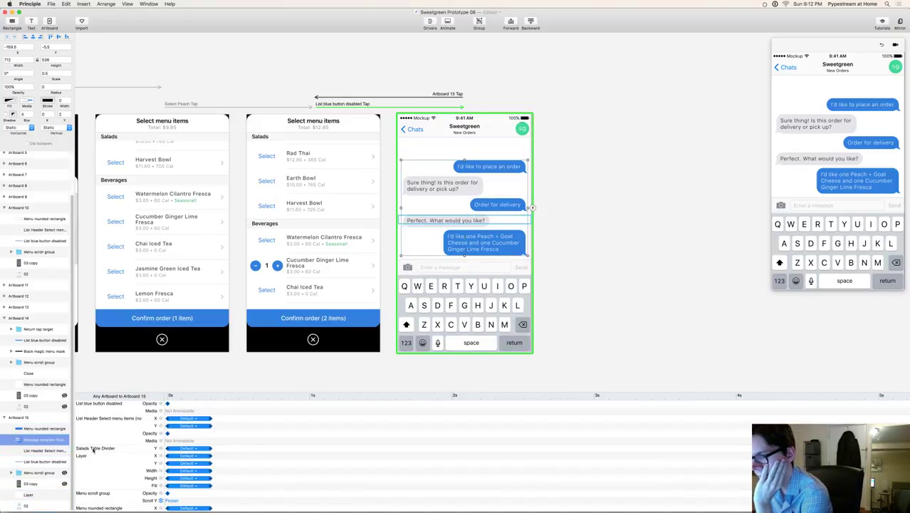
scroll(112, 449, "down", 1)
left_click(354, 336)
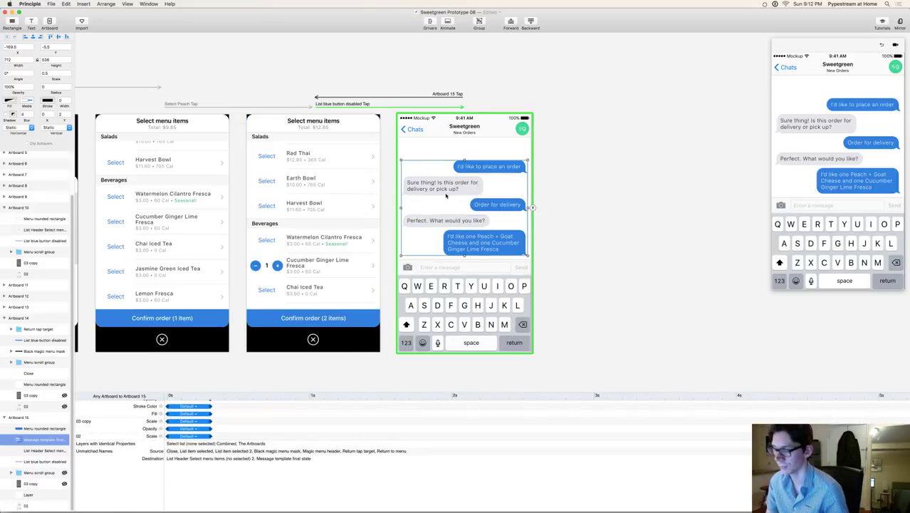
left_click(369, 339)
key("super+v")
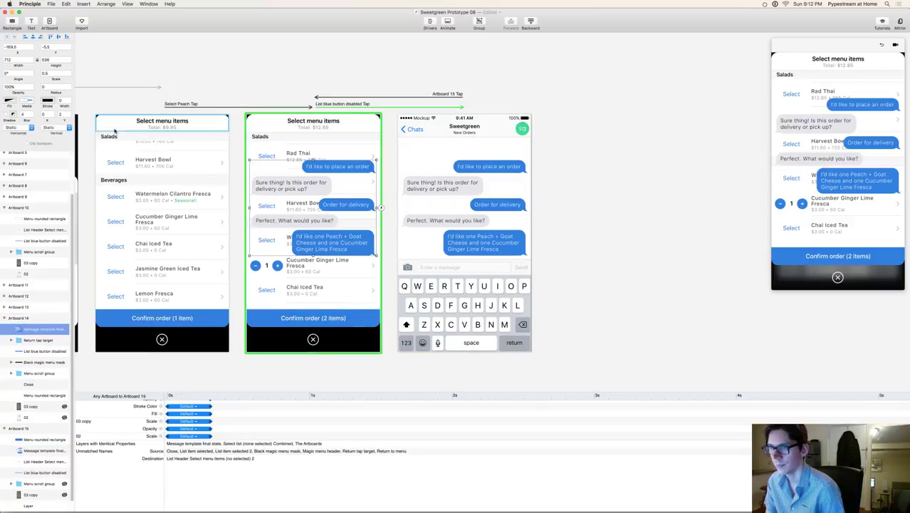
left_click_drag(43, 330, 29, 421)
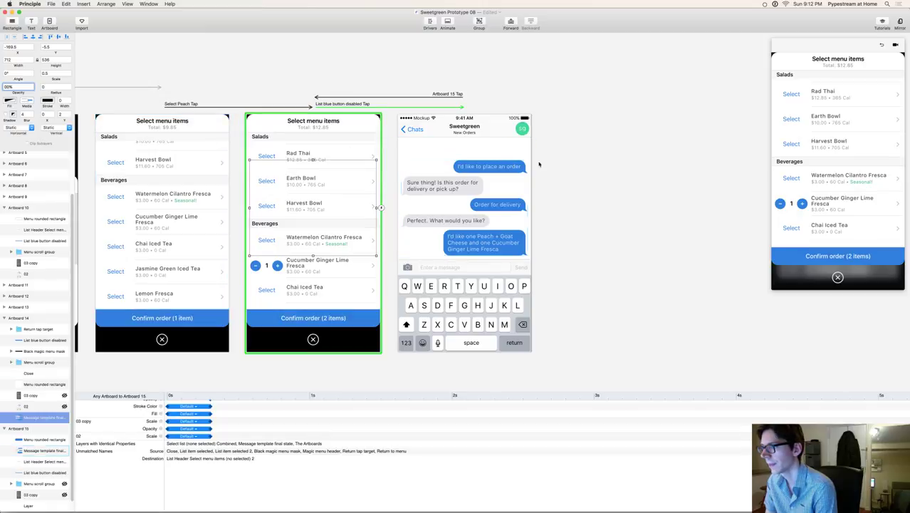
Step: Collapse the Message template final state opacity animation into an instant change at the end of the transition to Artboard 15
left_click(492, 207)
left_click(506, 205)
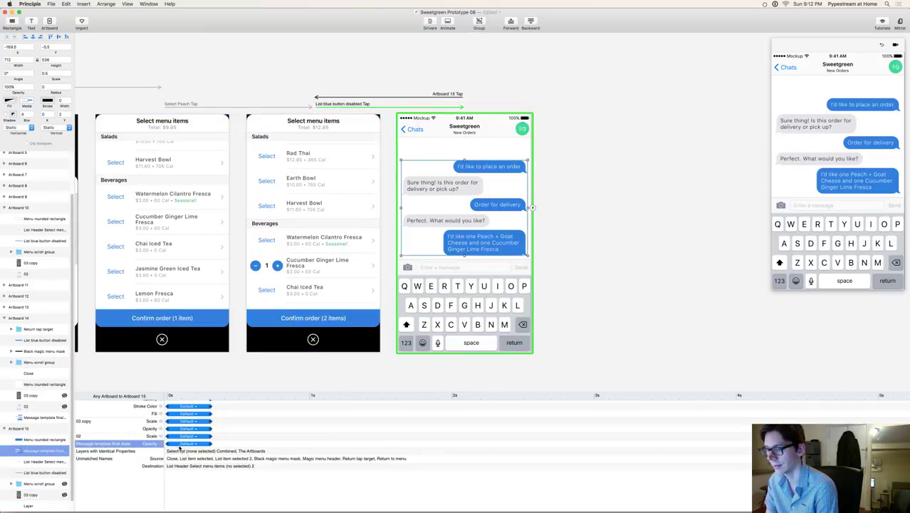
left_click_drag(171, 446, 190, 447)
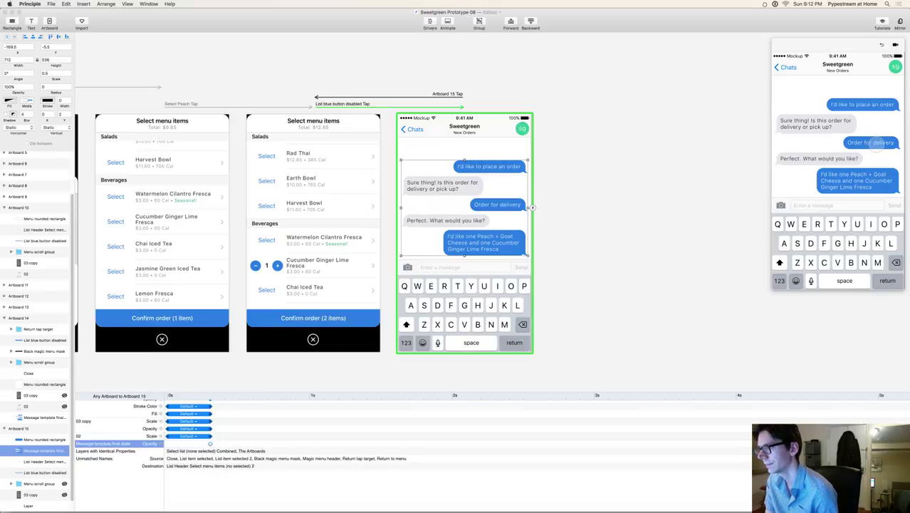
left_click(620, 188)
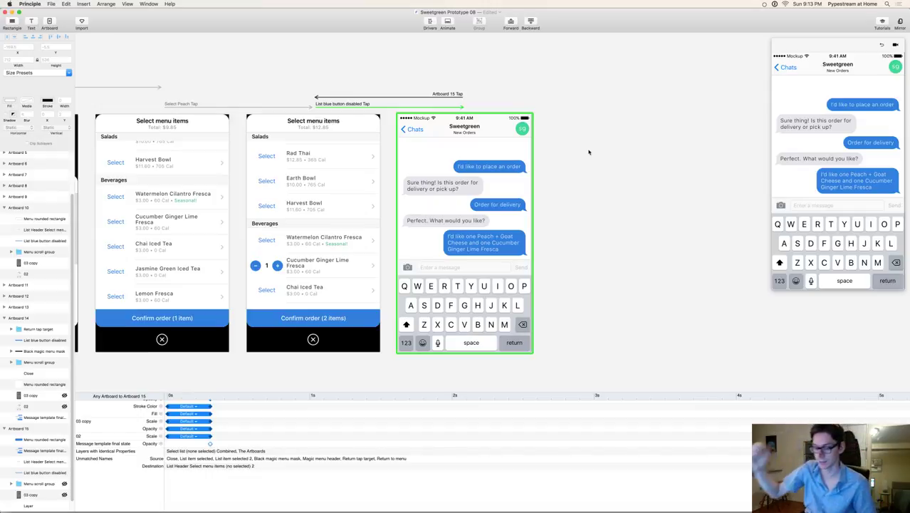
Step: Switch to Sketch, duplicate artboard 07 and group all the layers of the copy
key("super+Tab")
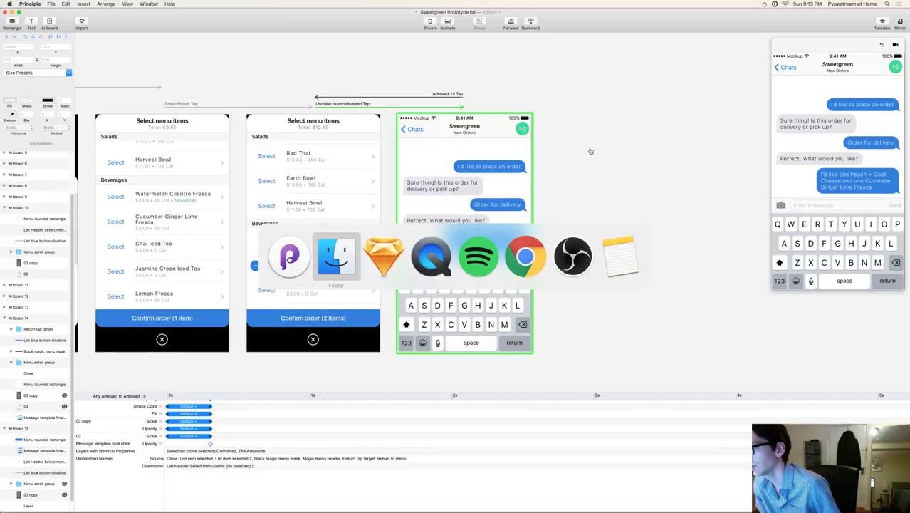
key("super+Tab")
left_click_drag(636, 199, 518, 190)
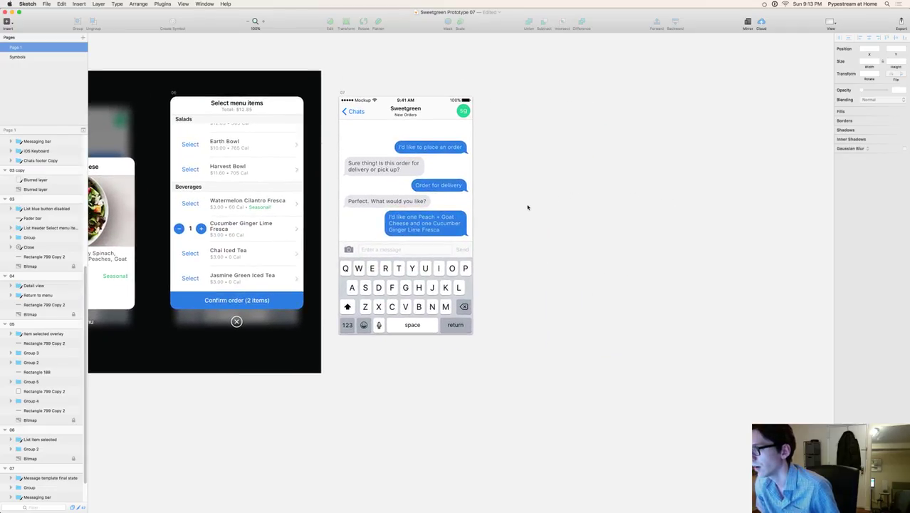
left_click(342, 93)
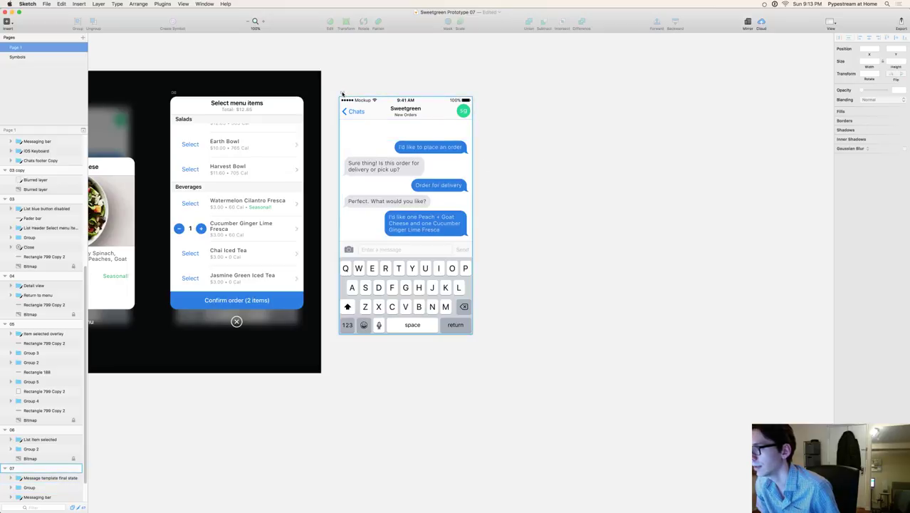
key("super+d")
left_click_drag(570, 148, 382, 414)
left_click(135, 4)
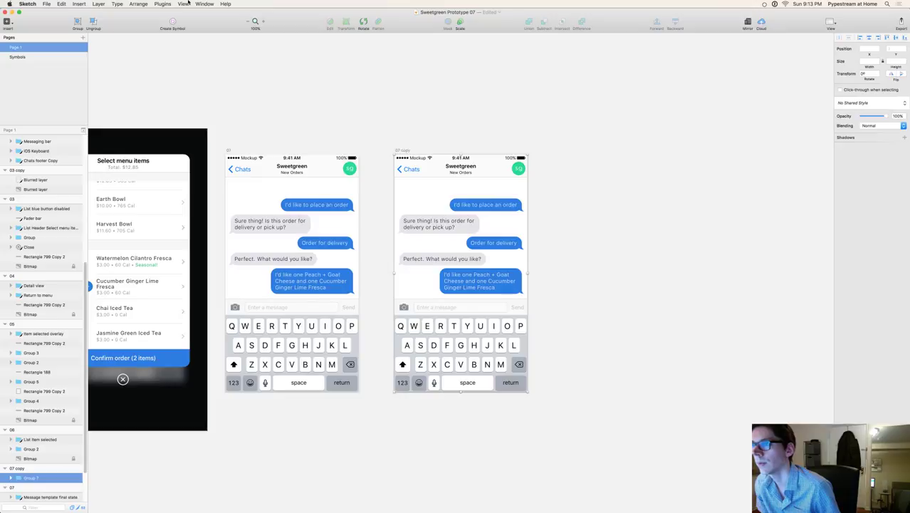
left_click(139, 3)
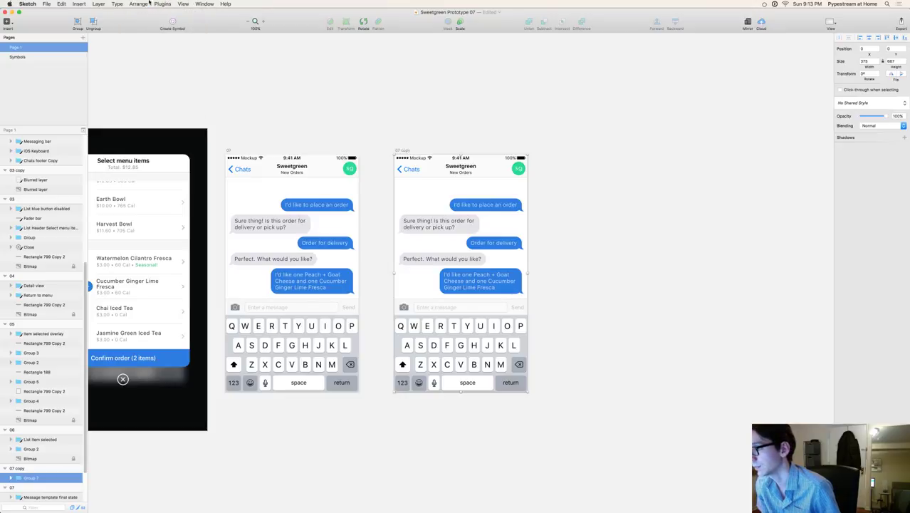
left_click(827, 228)
Step: Export the 07 copy artboard as a PNG into the Exports folder in Finder and locate the file there
left_click(403, 151)
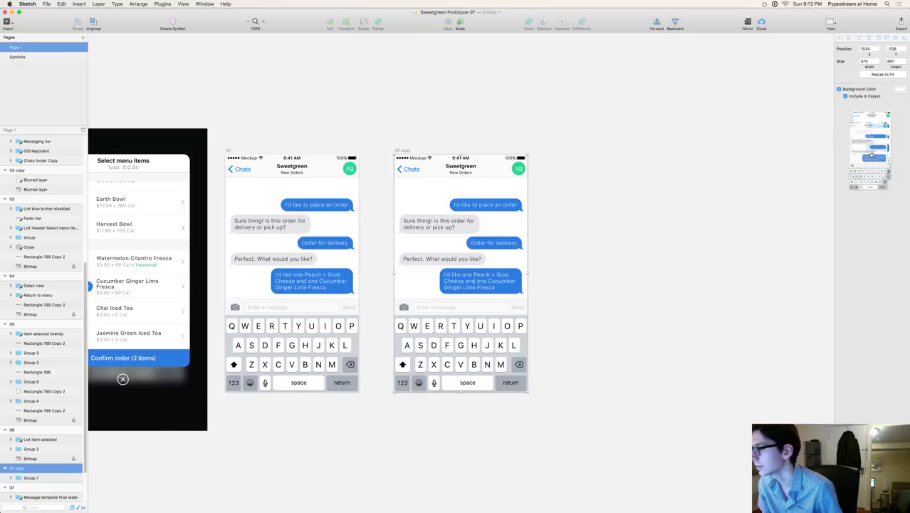
key("super+Tab")
key("super+Tab")
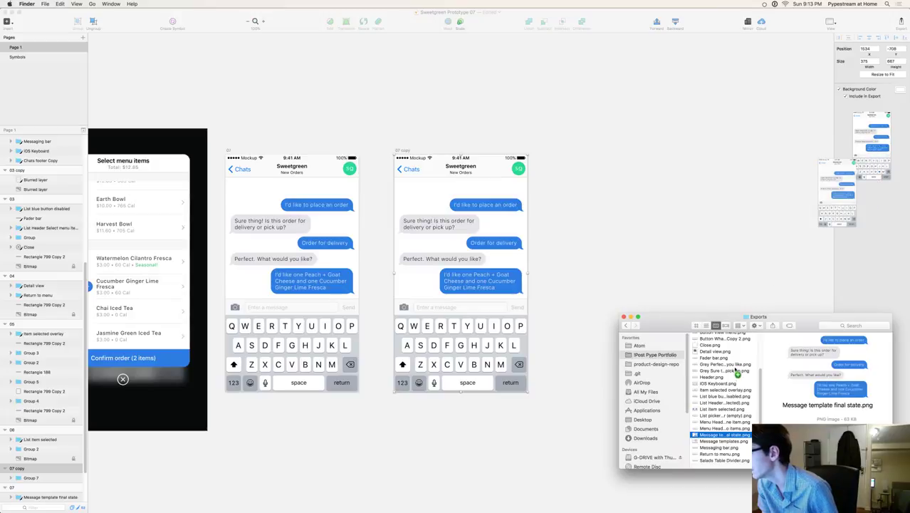
scroll(733, 378, "up", 2)
scroll(732, 378, "up", 3)
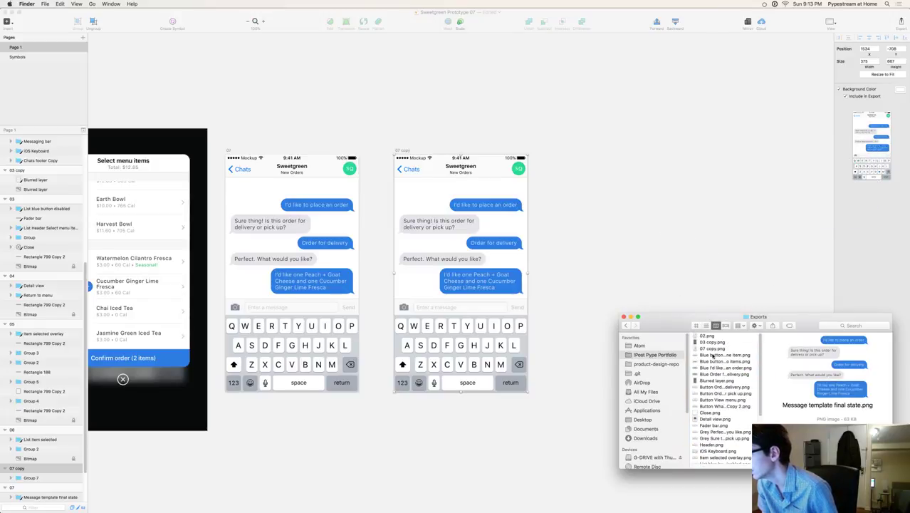
Step: Preview the exported 07 copy.png in the Exports folder and rename the file as 07.png
double_click(712, 349)
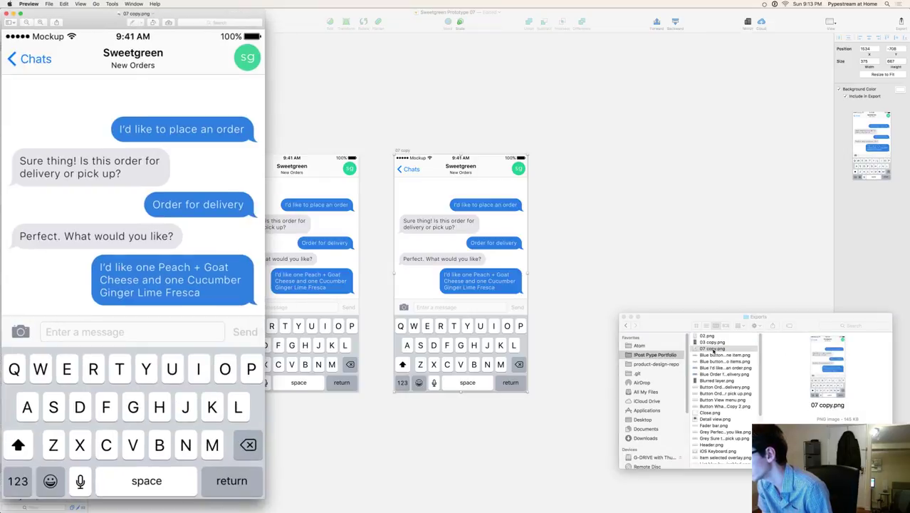
key("super+w")
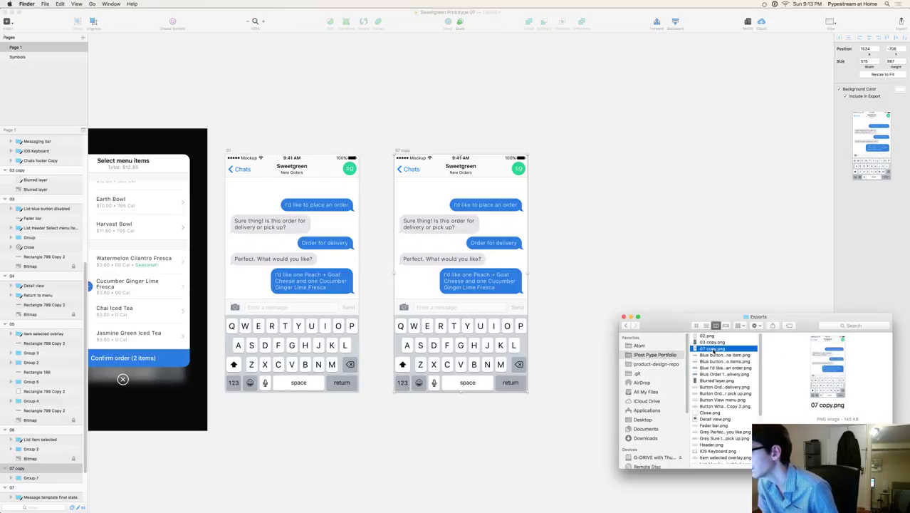
left_click(712, 349)
double_click(718, 348)
key("BackSpace")
key("BackSpace")
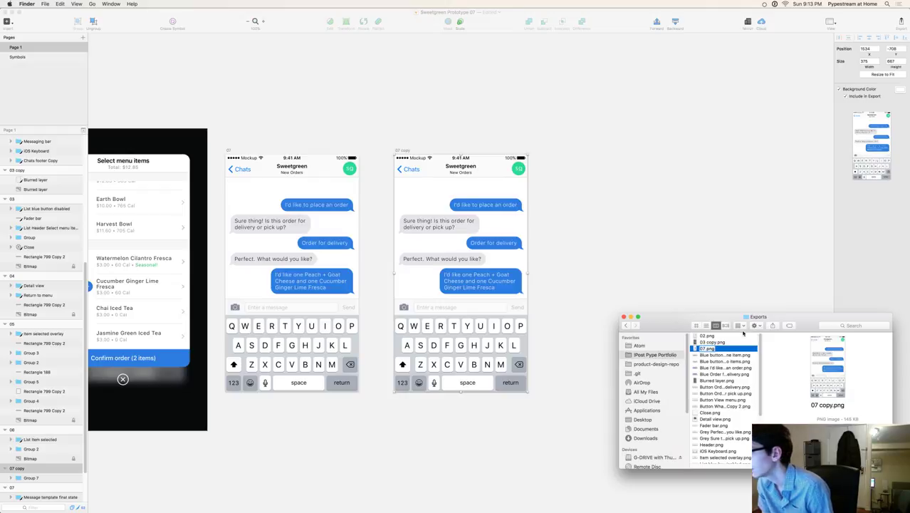
key("Return")
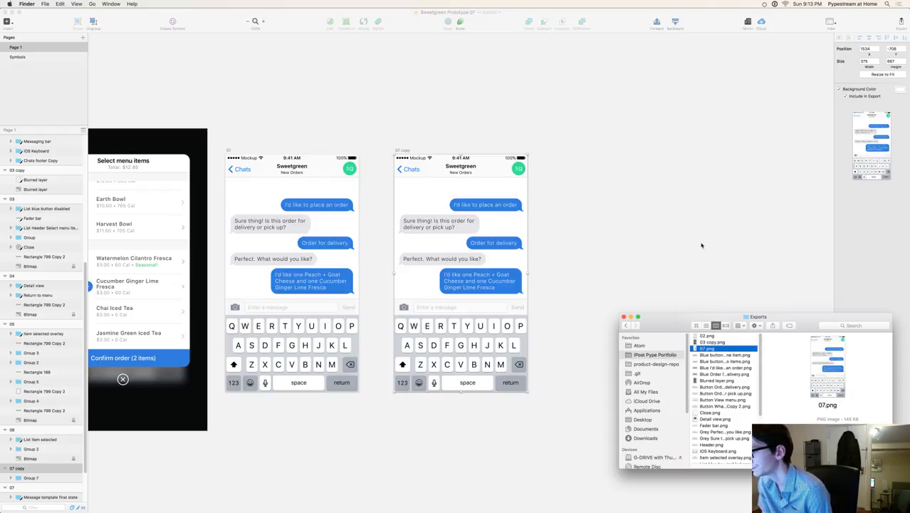
Step: Switch to Sketch and set the 07 copy artboard's background color to black
left_click(863, 268)
left_click(656, 266)
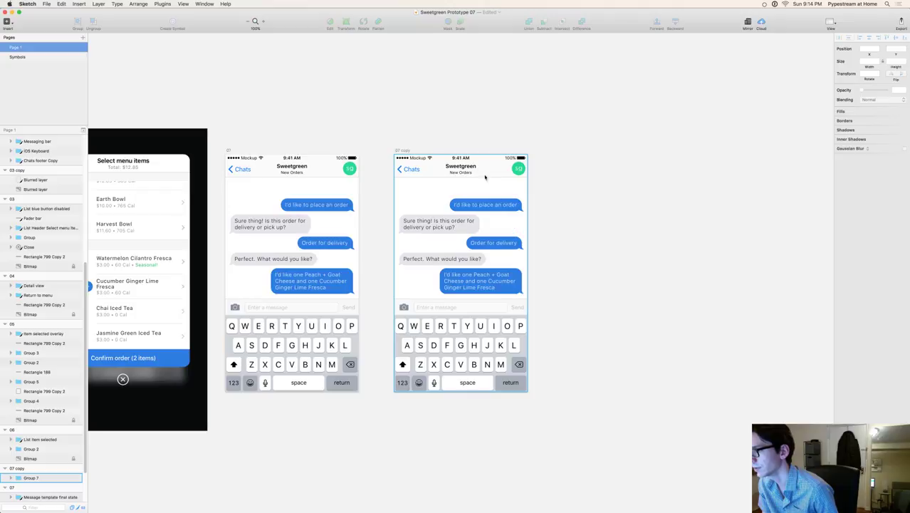
left_click(403, 150)
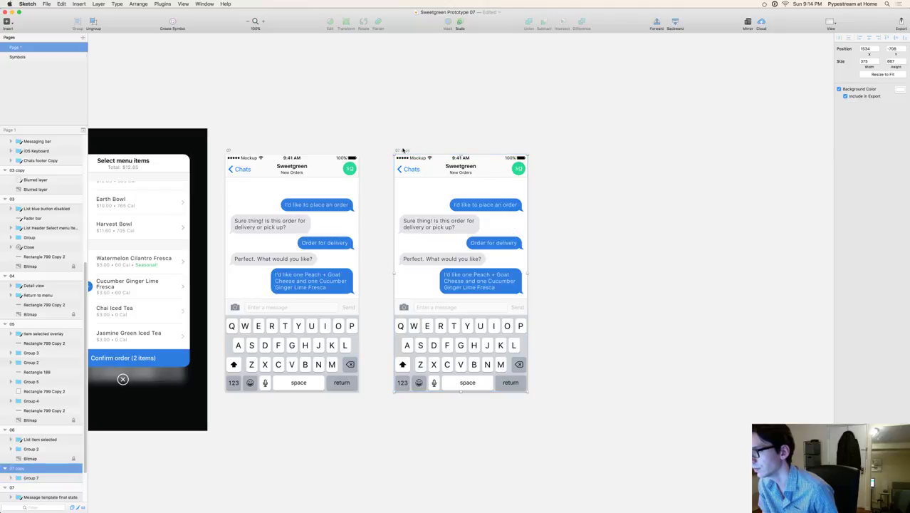
left_click(900, 89)
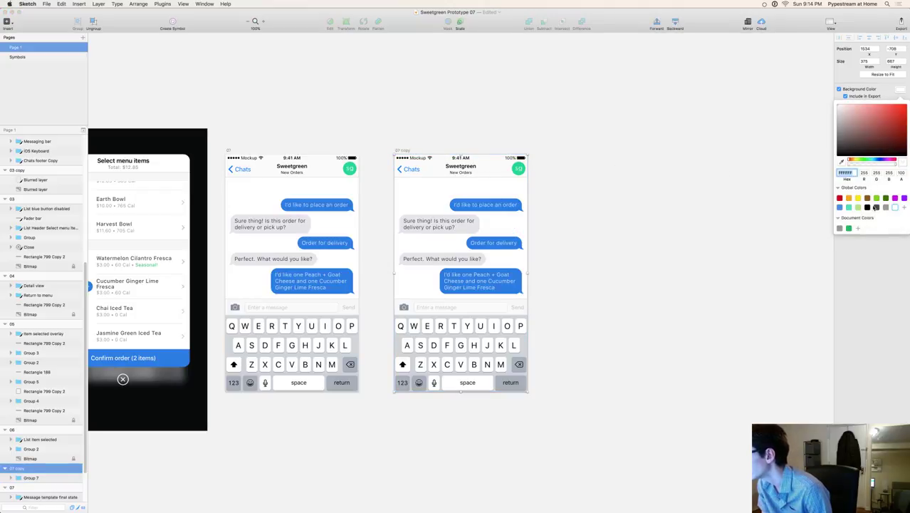
left_click(868, 208)
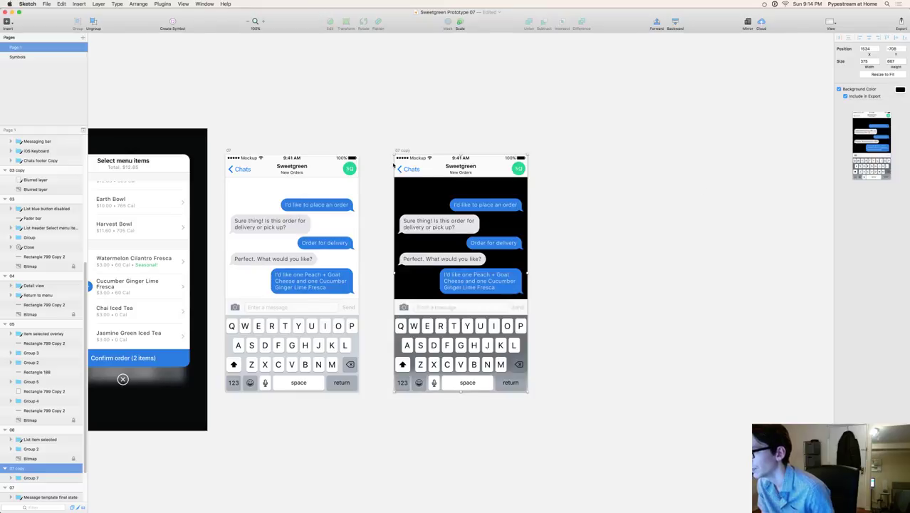
Step: Draw a rectangle about 303 × 431 inside the 07 copy artboard and send it behind the chat content
left_click(420, 175)
key("r")
left_click_drag(420, 167, 527, 325)
key("super+bracketleft")
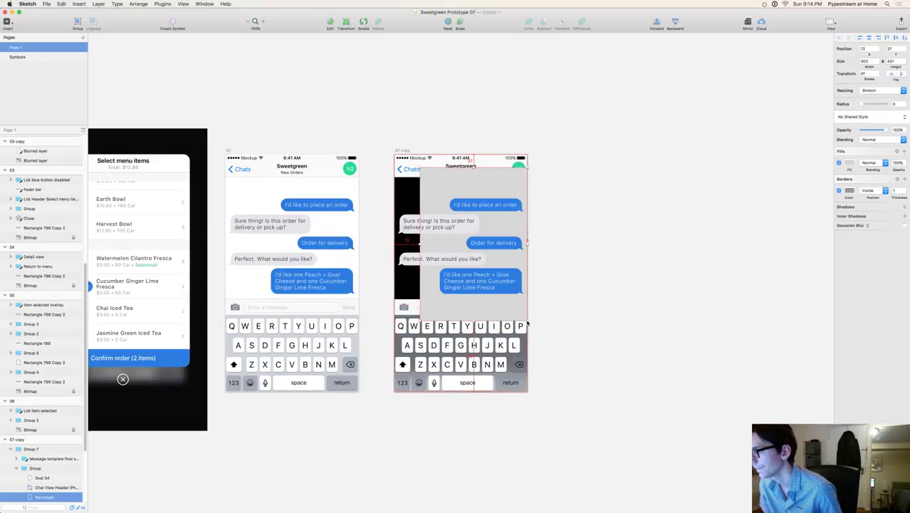
Step: Align the rectangle to the artboard's left edge and stretch it to the full artboard width of 375
key("shift+Left")
key("shift+Left")
left_click(413, 263, "shift")
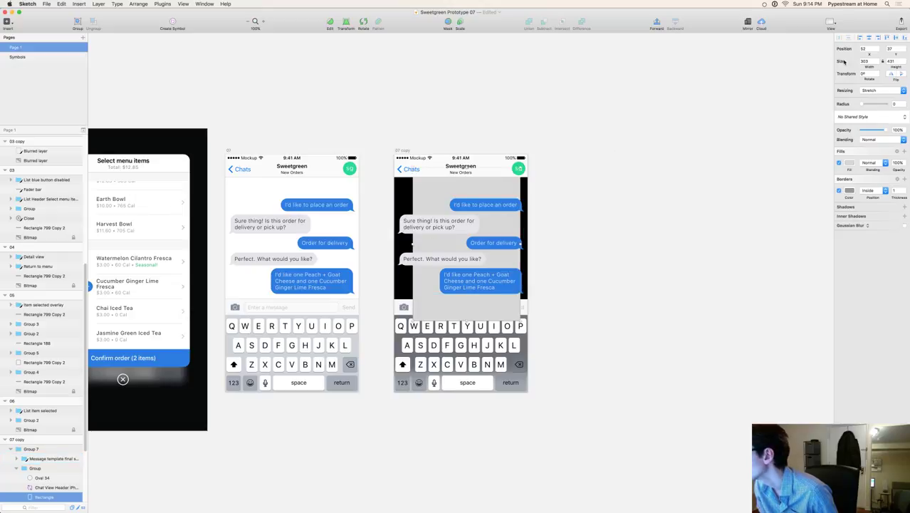
left_click(860, 38)
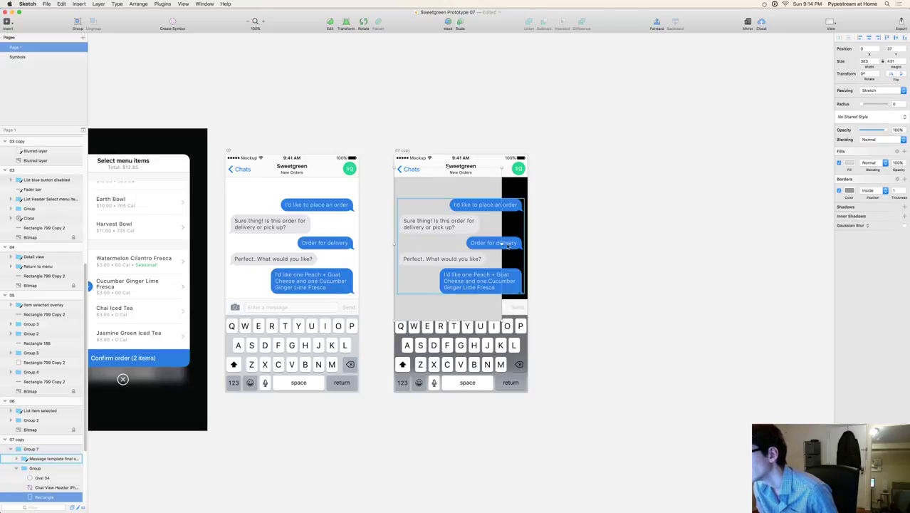
left_click_drag(502, 243, 526, 246)
key("Escape")
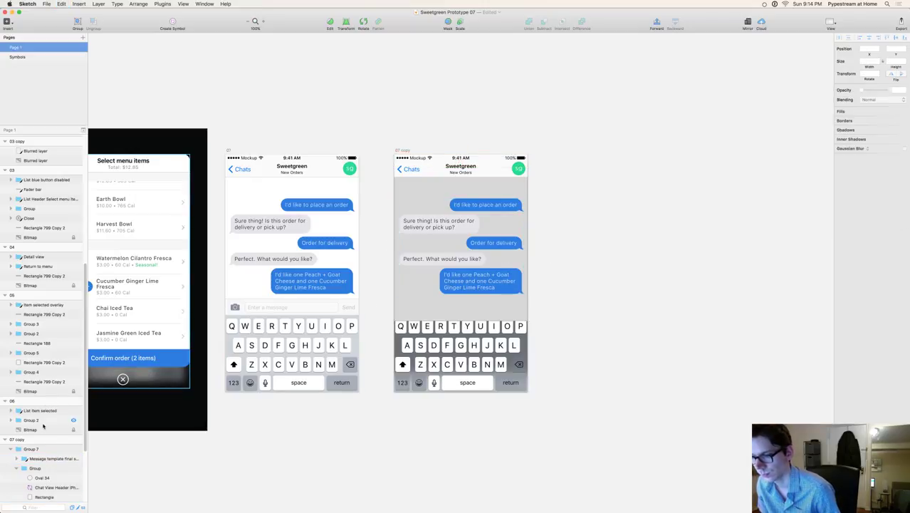
Step: Move the rectangle out of Group 7 to sit beneath it, and extend it to cover the artboard's full 667 height
left_click(31, 449)
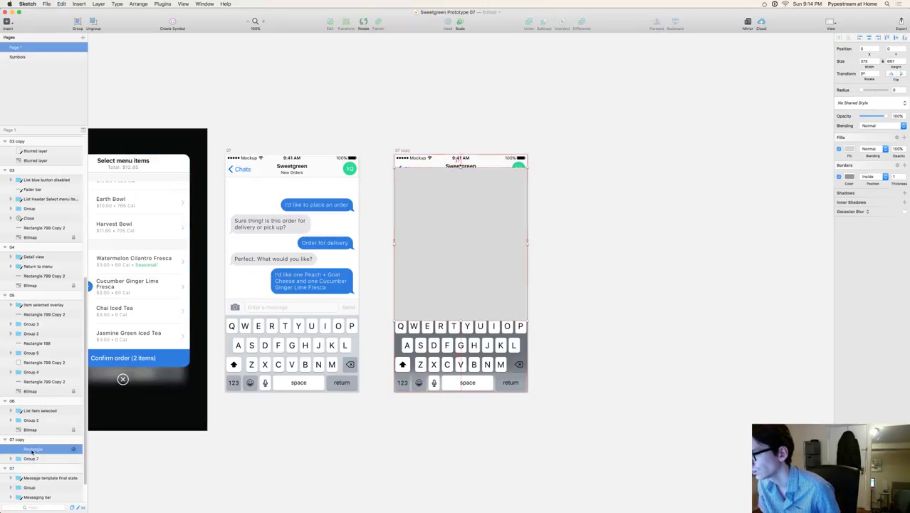
key("Return")
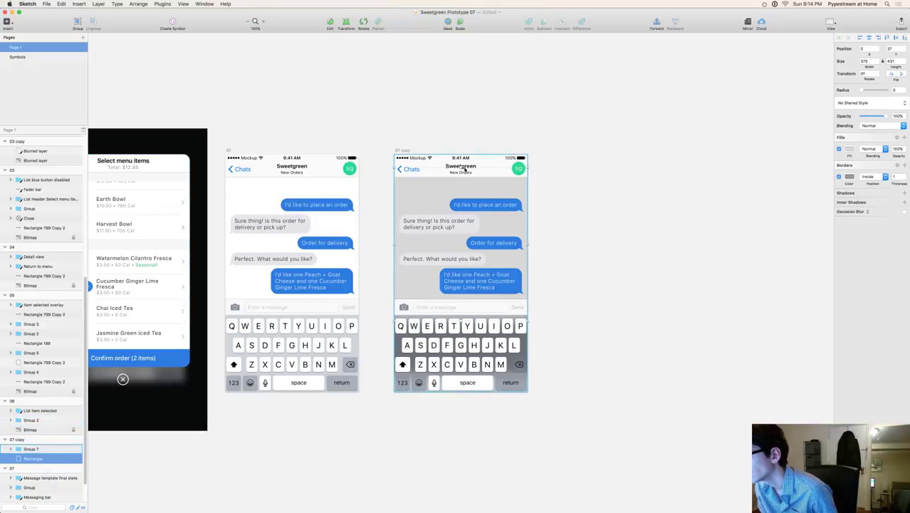
left_click_drag(461, 167, 459, 155)
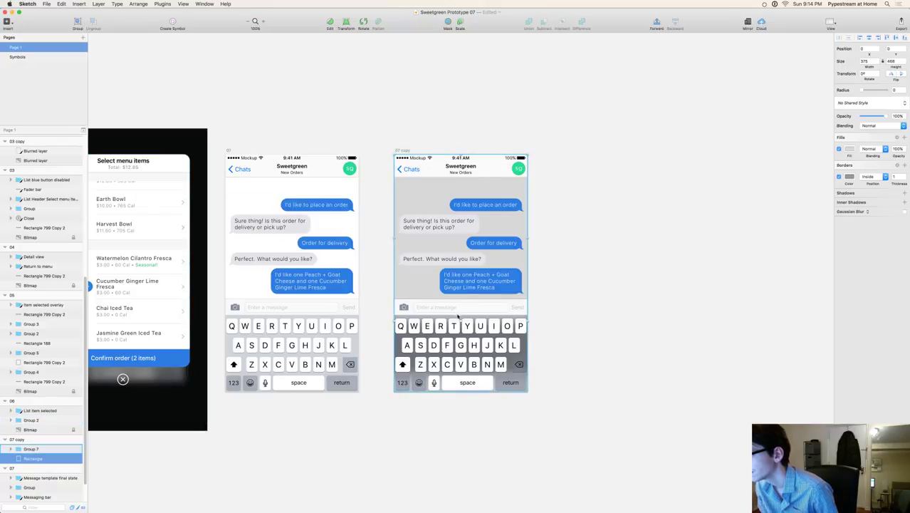
left_click_drag(462, 321, 472, 390)
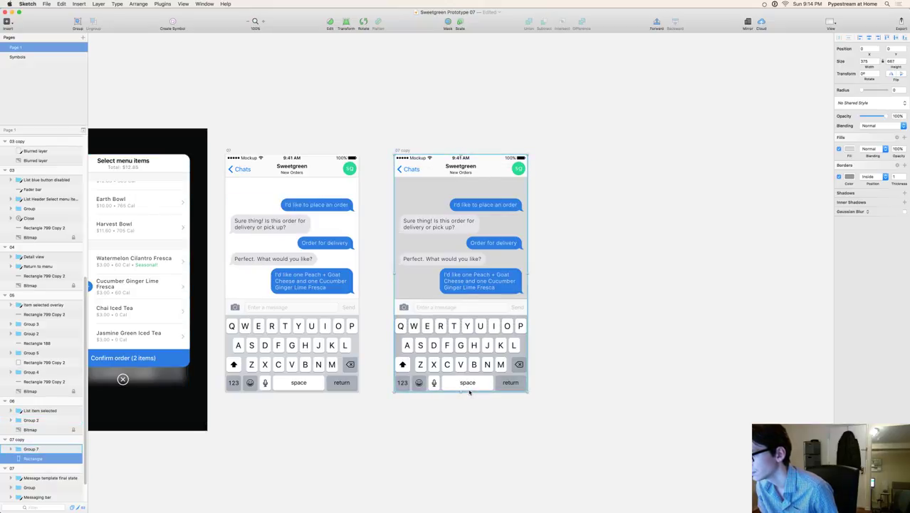
Step: Give the rectangle a white fill sampled from the 07 artboard with no border, and group it with Group 7
key("ctrl+c")
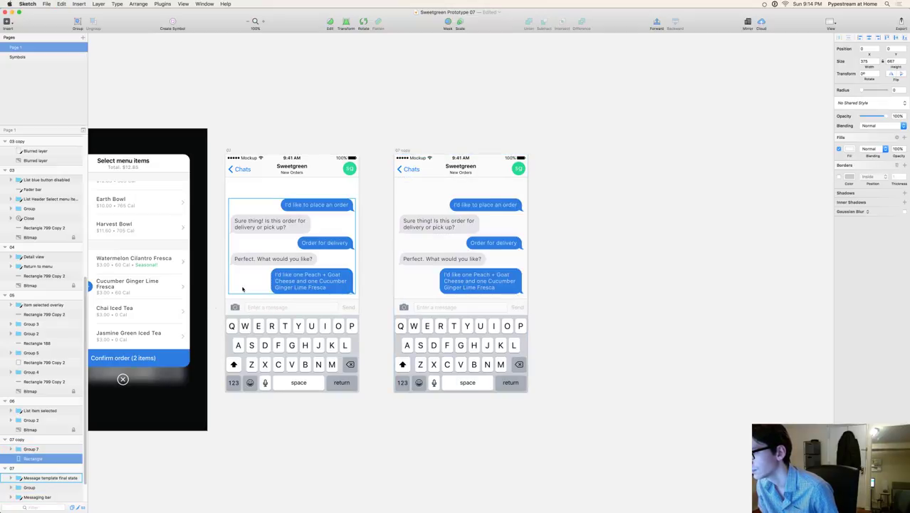
left_click(246, 285)
left_click(628, 258)
left_click_drag(517, 208, 398, 432)
key("super+g")
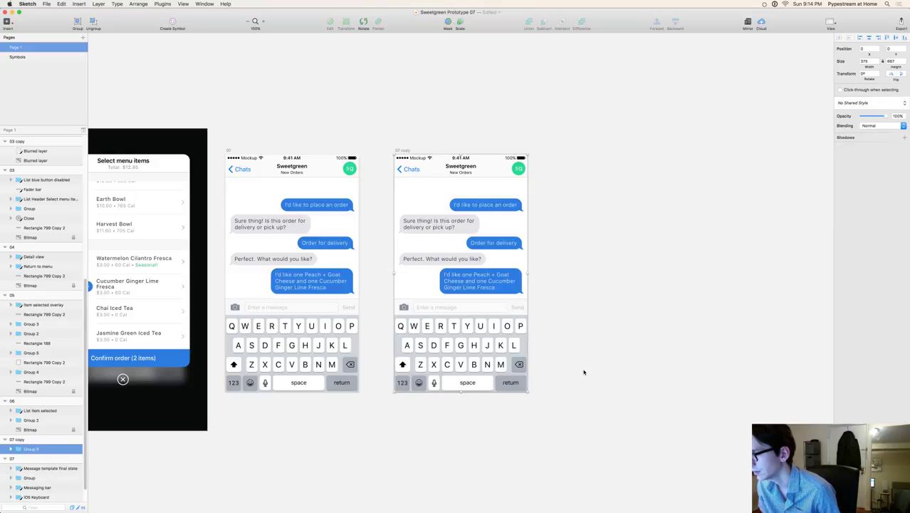
left_click(584, 353)
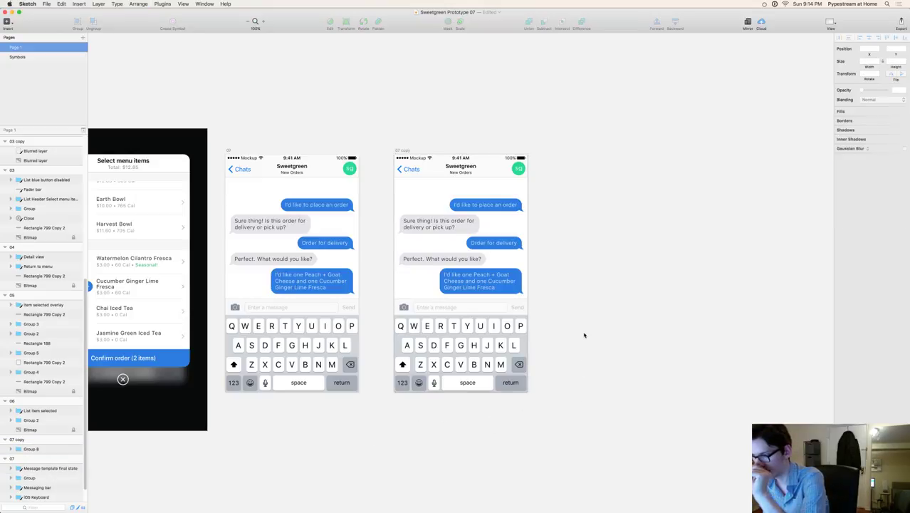
Step: Flatten the new group in the 07 copy artboard to a bitmap
left_click(498, 230)
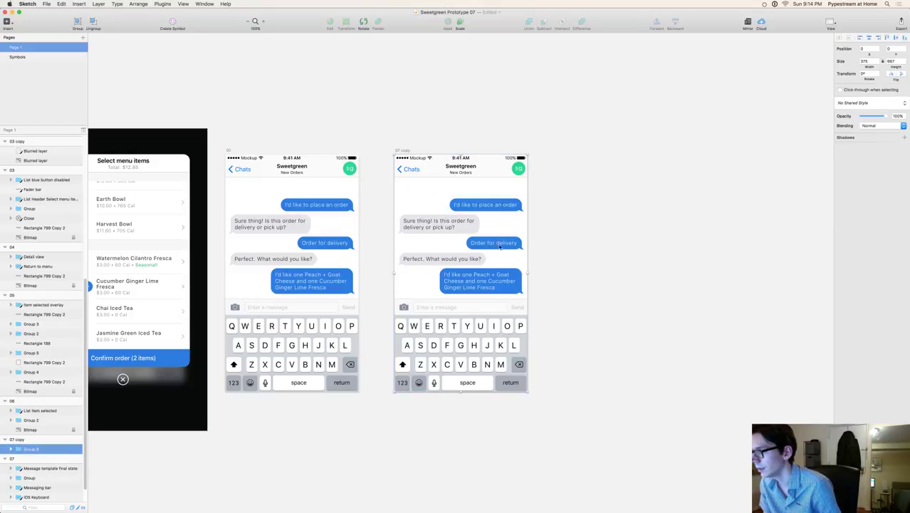
left_click(119, 3)
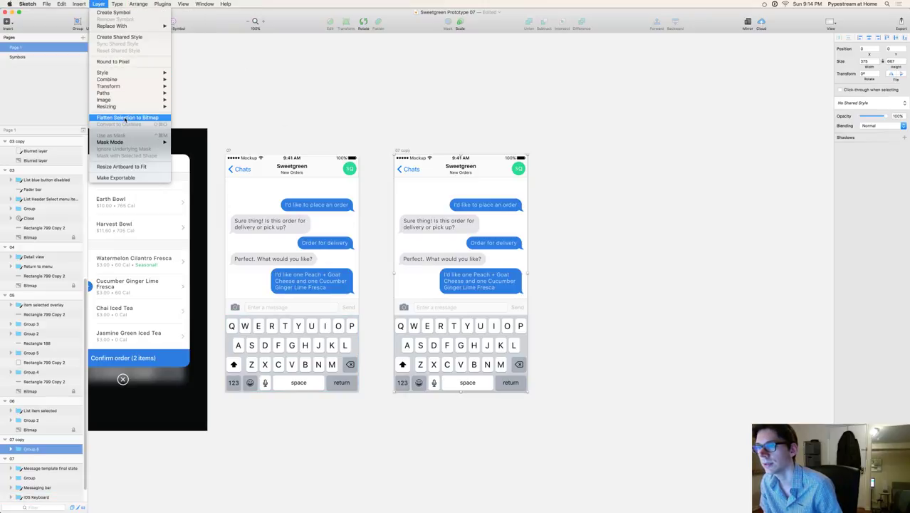
key("Escape")
left_click(575, 341)
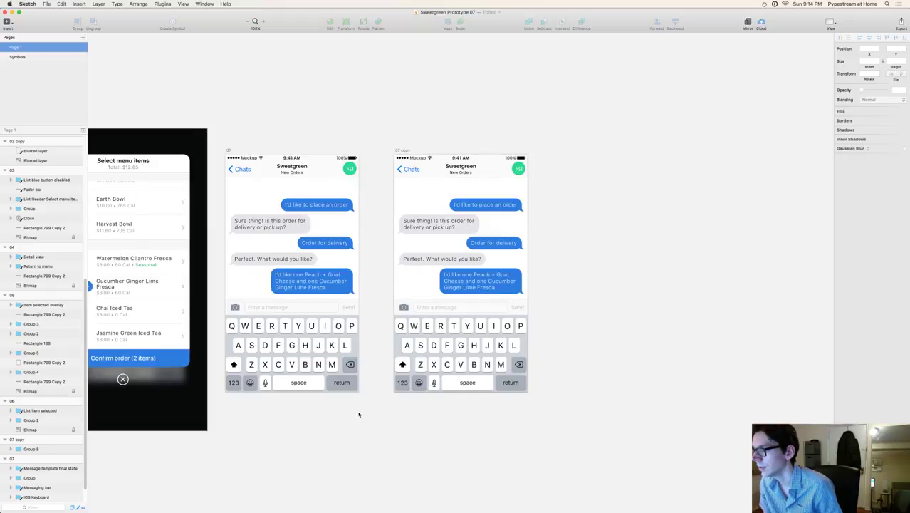
Step: Inspect the size, position, opacity and blur settings of the blurred bitmap layer in artboard 03
scroll(360, 413, "left", 10)
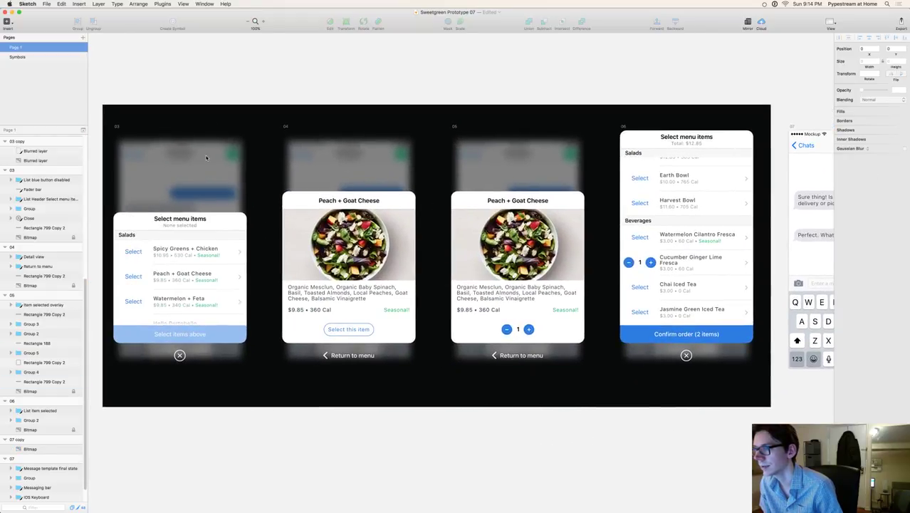
scroll(353, 158, "left", 5)
right_click(356, 160)
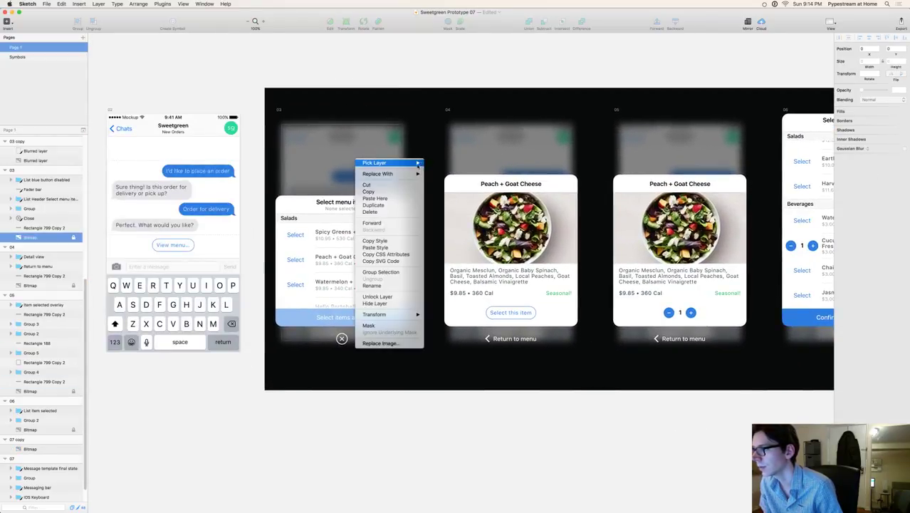
mouse_move(421, 163)
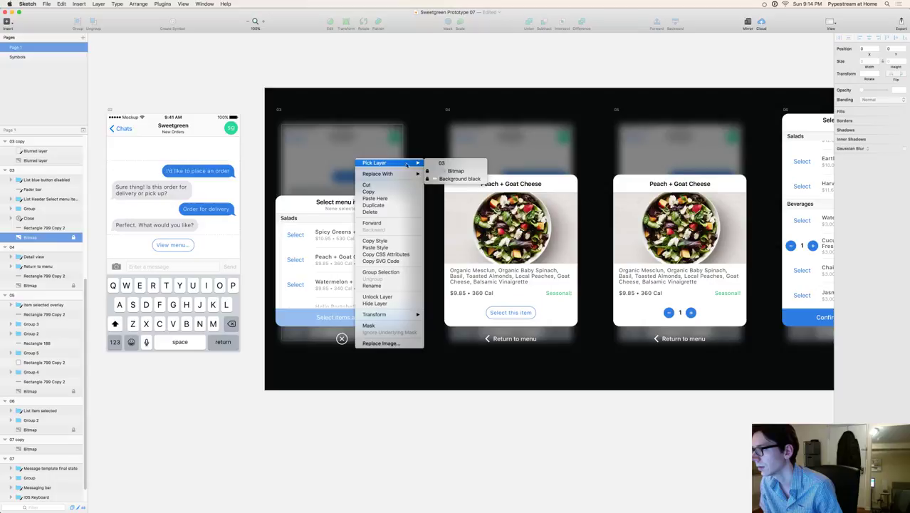
left_click(457, 172)
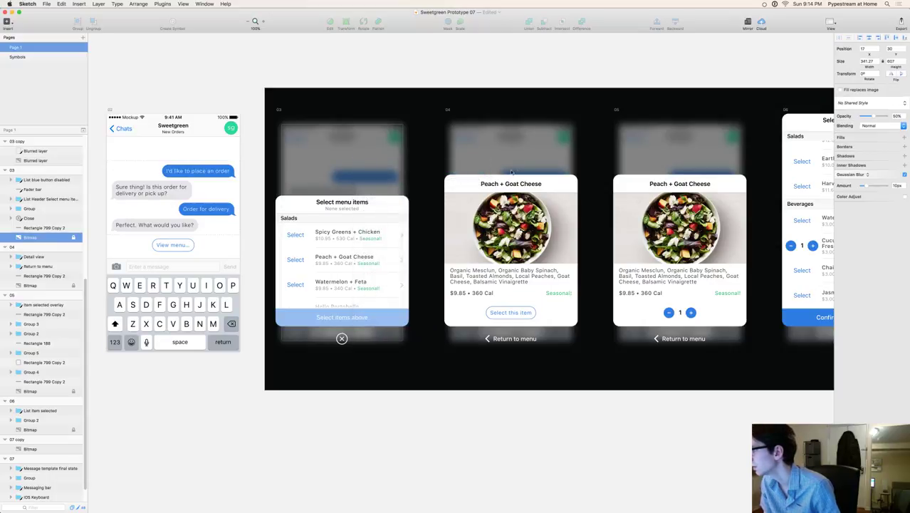
key("Escape")
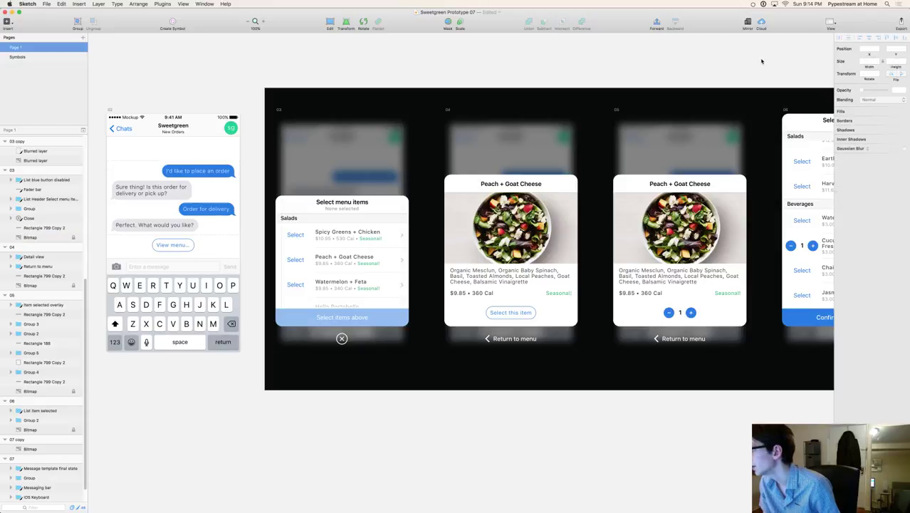
Step: Scale the bitmap in the 07 copy artboard down proportionally to 341.27 × 607
scroll(559, 71, "right", 10)
left_click(627, 186)
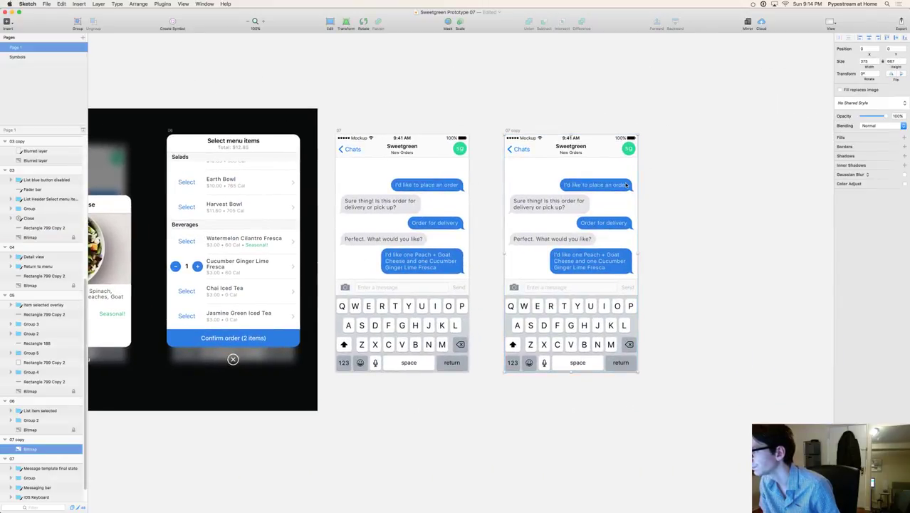
left_click(890, 61)
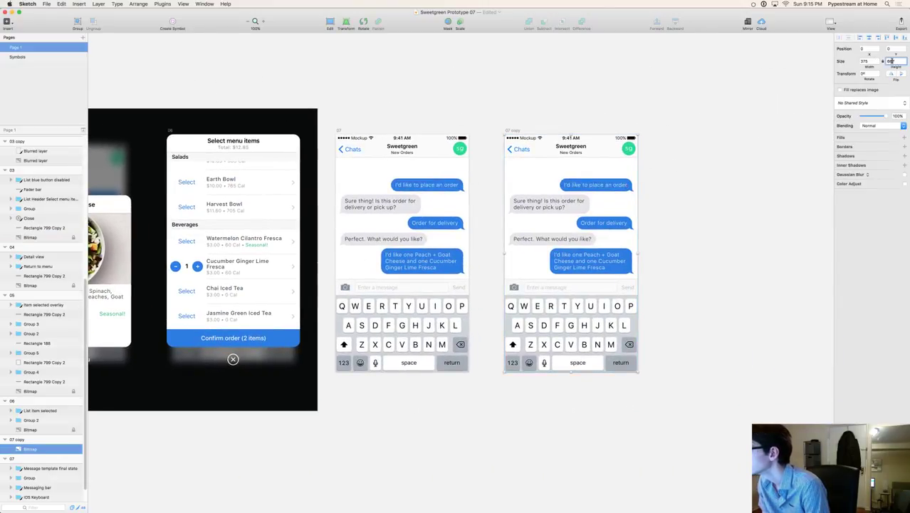
key("Escape")
key("shift+Down")
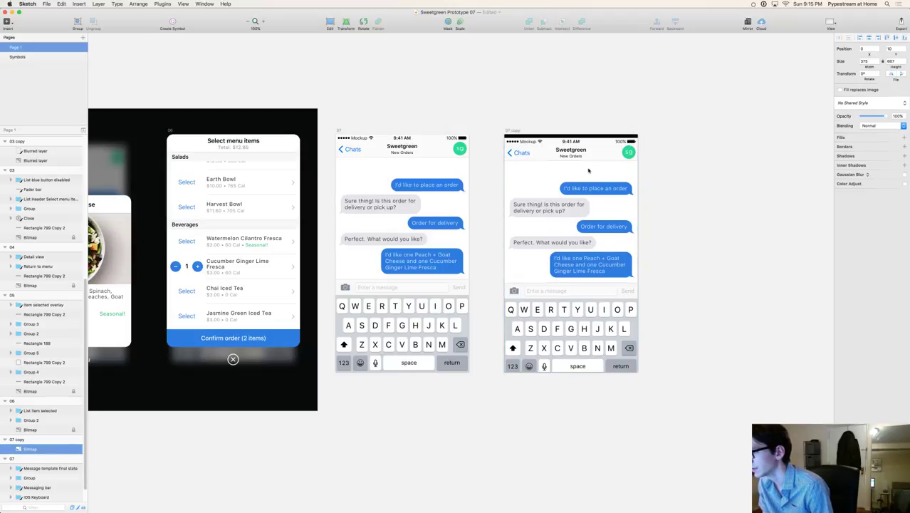
key("super+shift+Up")
key("super+shift+Up")
key("super+shift+Up")
key("super+shift+Up")
key("super+shift+Up")
key("super+shift+Up")
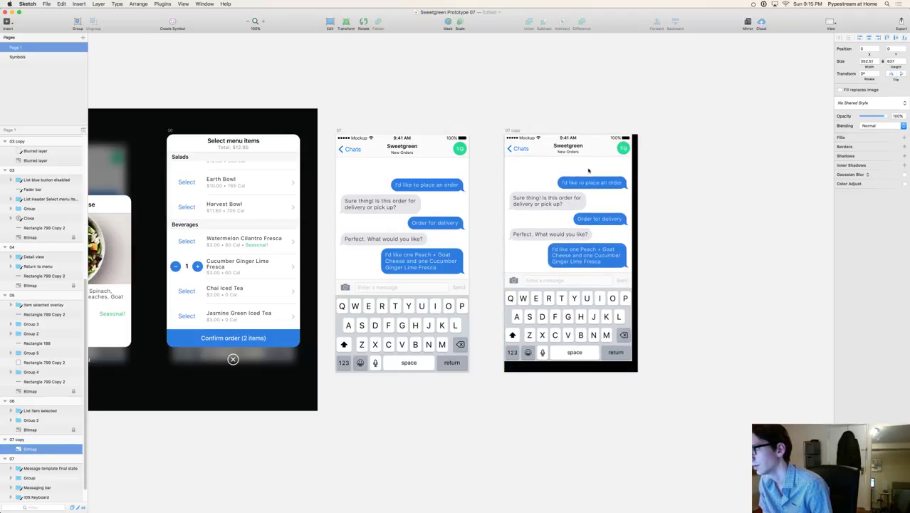
Step: Center the scaled bitmap horizontally and vertically in the 07 copy artboard
left_click(870, 38)
left_click(892, 38)
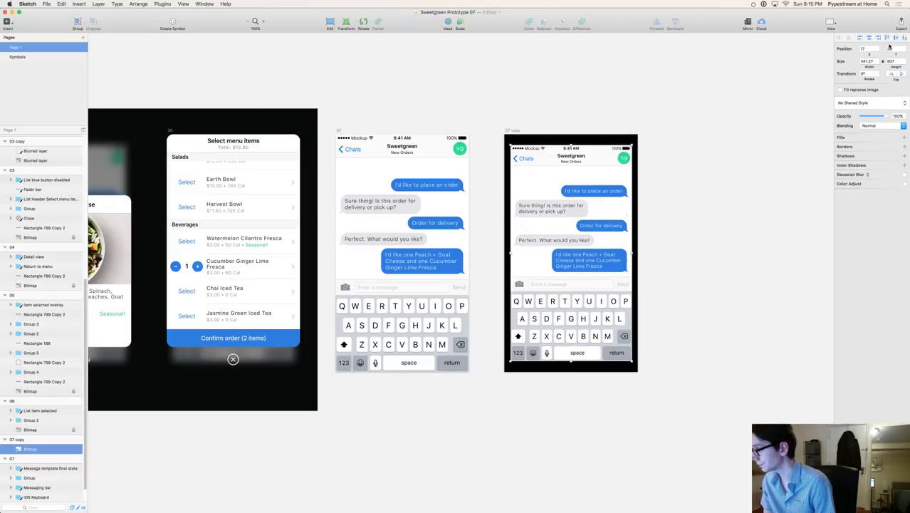
left_click(713, 136)
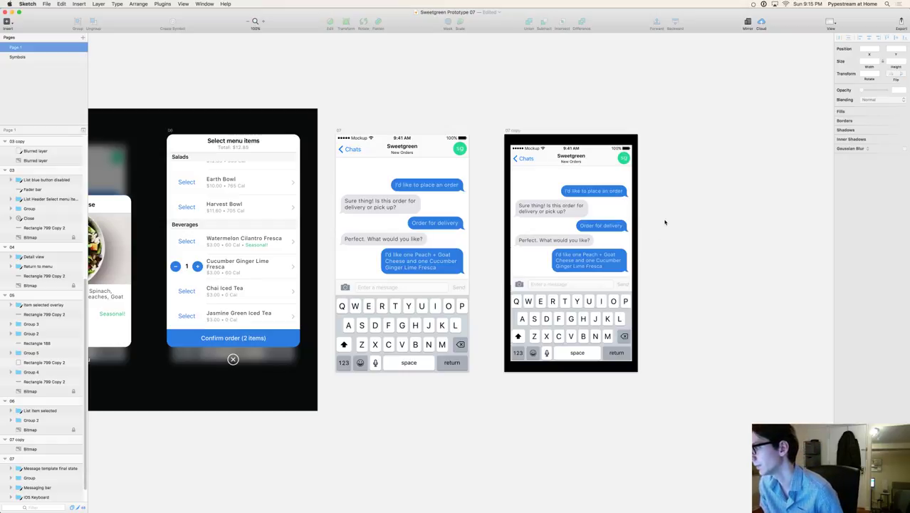
Step: Apply a 10px Gaussian Blur to the bitmap in the 07 copy artboard
left_click(604, 205)
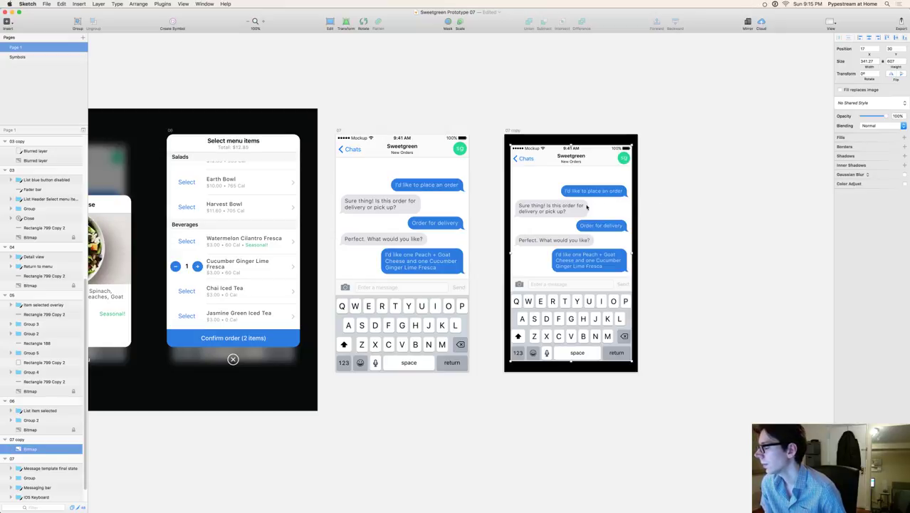
left_click(905, 175)
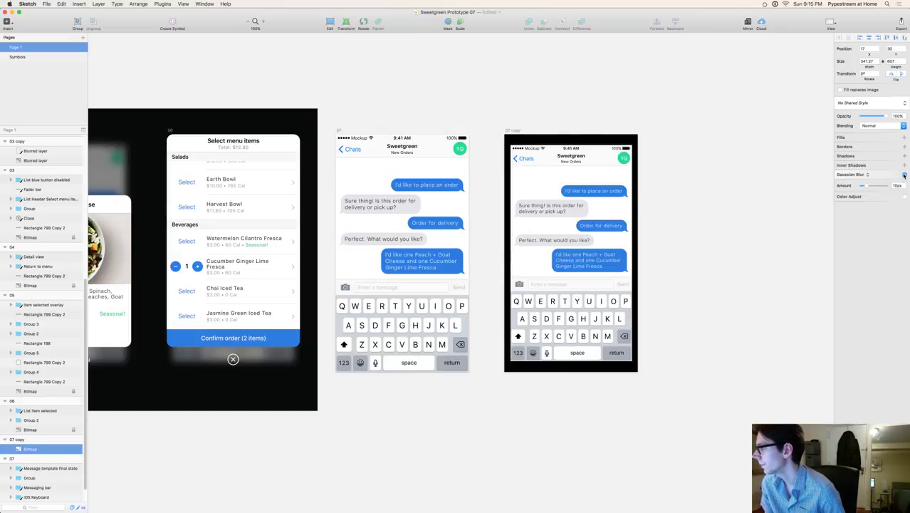
Step: Export the 07 copy artboard as a PNG into the Exports folder
left_click(701, 203)
left_click(515, 131)
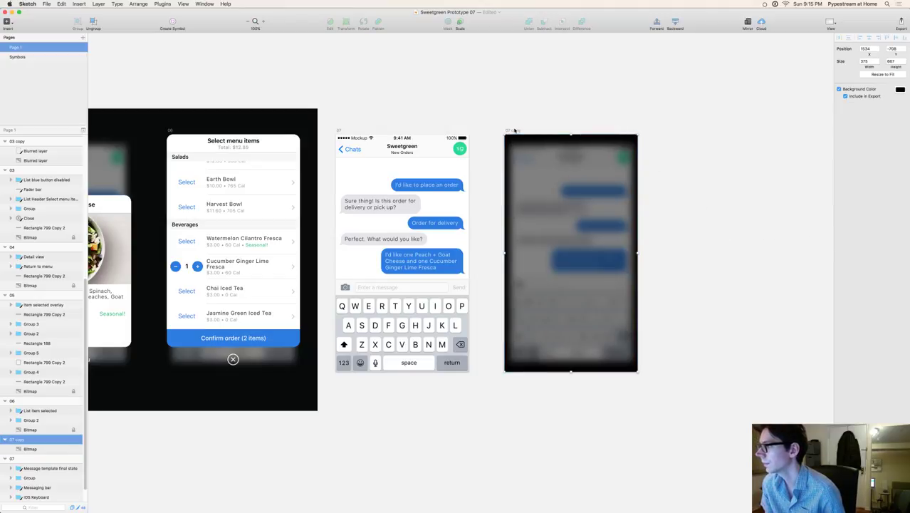
left_click_drag(872, 148, 725, 355)
key("super+Tab")
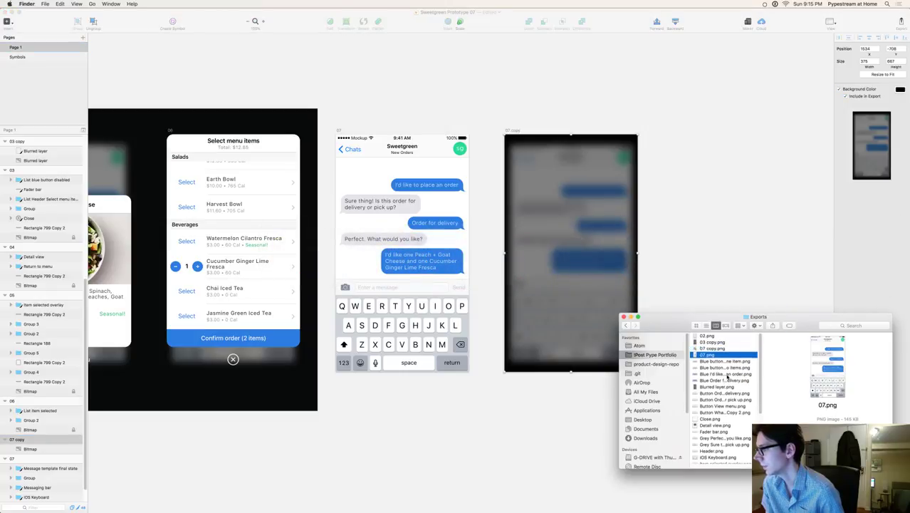
Step: Check the previews of 02.png, 03 copy.png, 07 copy.png and 07.png in the Exports folder
left_click(726, 348)
left_click(728, 338)
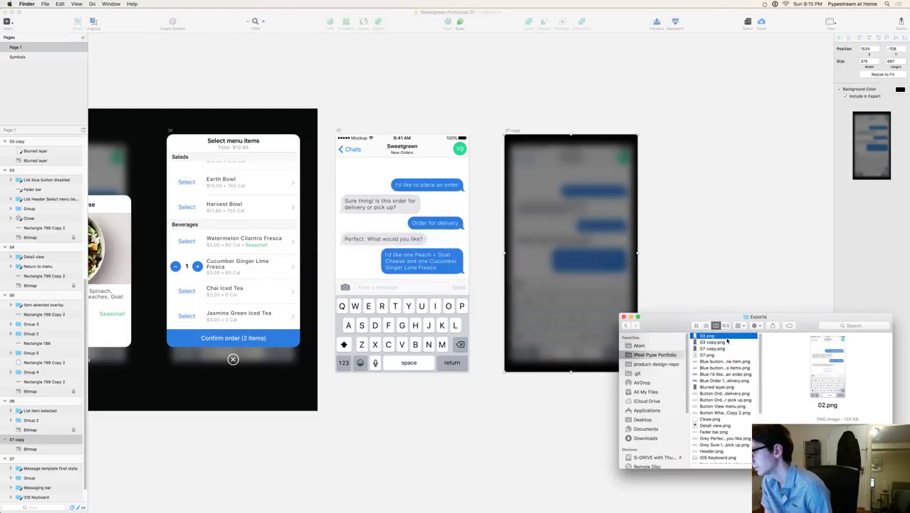
key("Down")
key("Down")
key("Down")
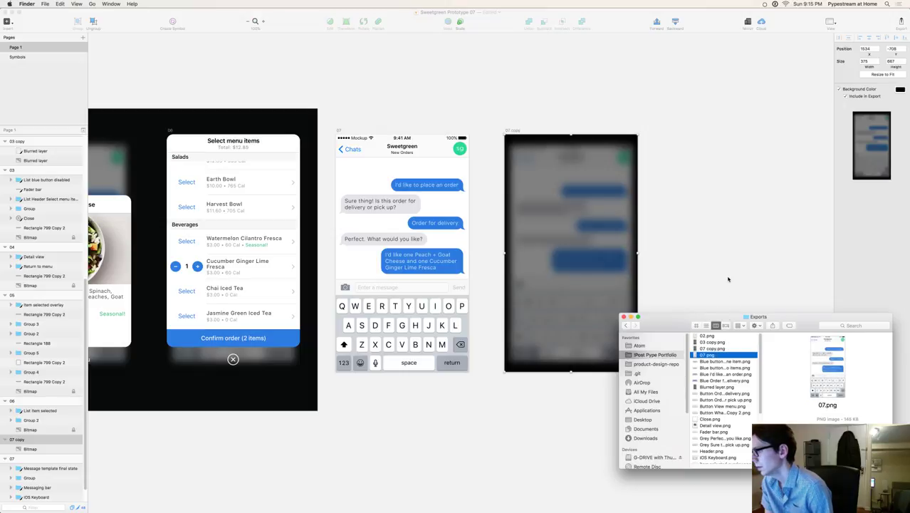
left_click(678, 248)
Step: Switch to Principle and remove the Message template final state layer and the blank Layer covering the chat in Artboard 15
key("super+Tab")
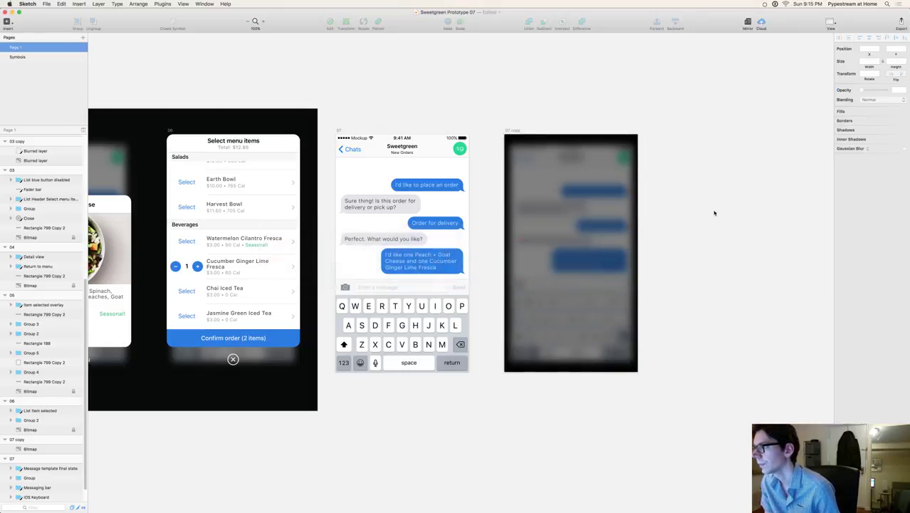
key("super+Tab")
key("super+Tab")
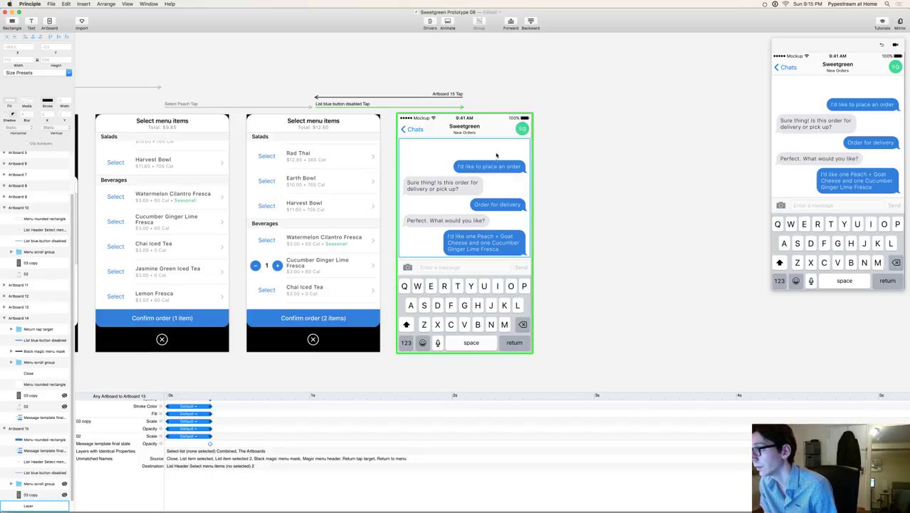
left_click(483, 202)
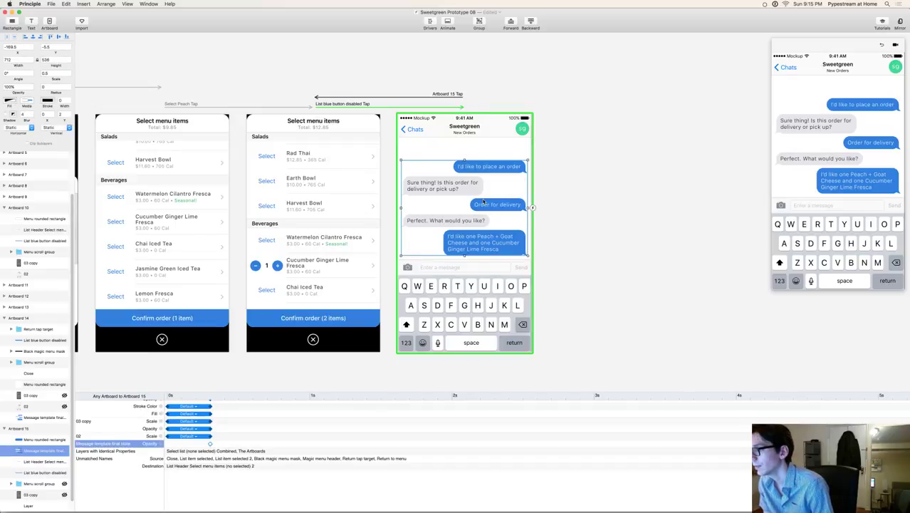
key("Delete")
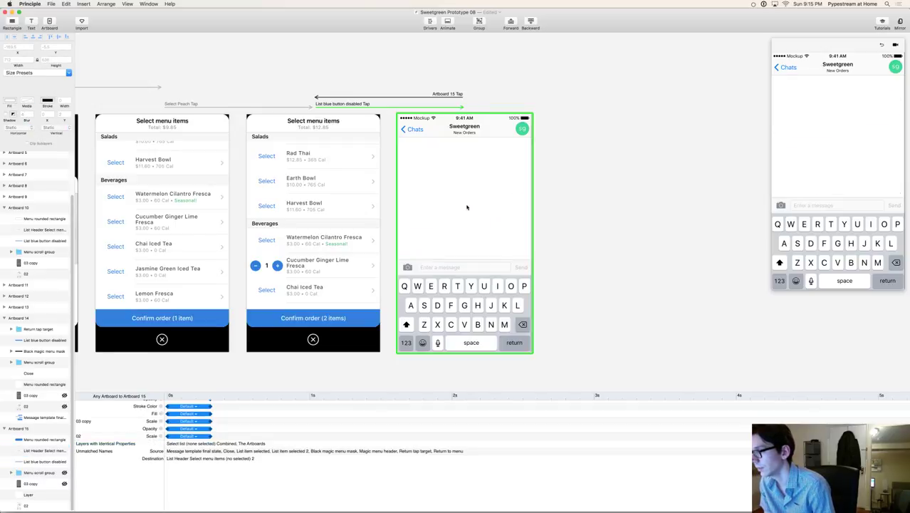
key("super+v")
left_click(531, 198)
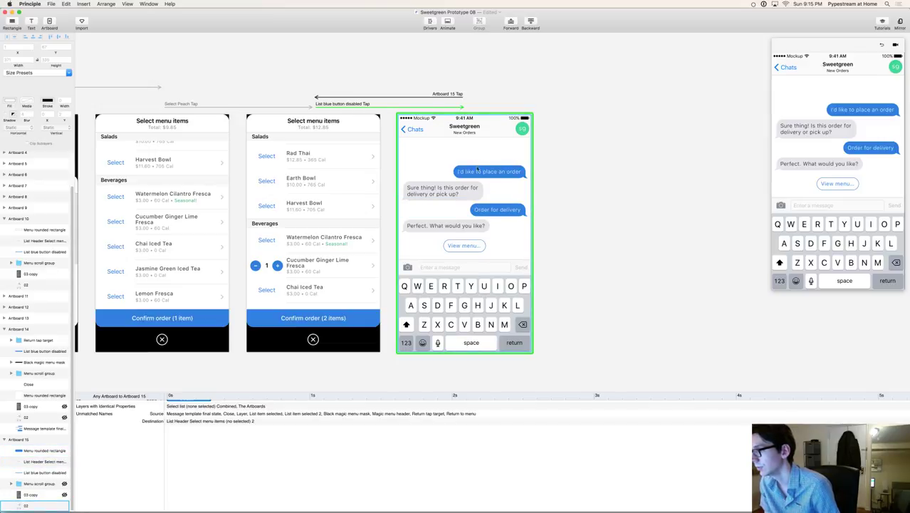
Step: Replace the media of the 02 layer in Artboard 15 with 07.png from the Exports folder
left_click(346, 206)
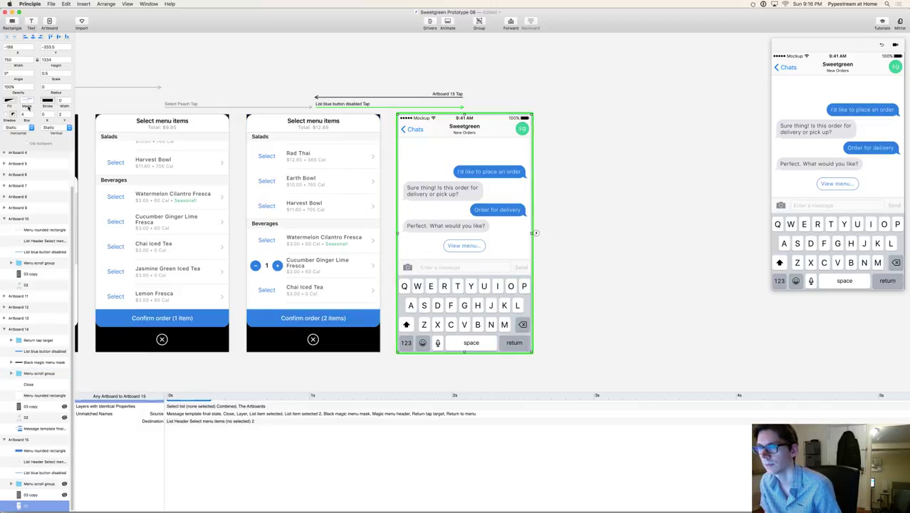
left_click(28, 102)
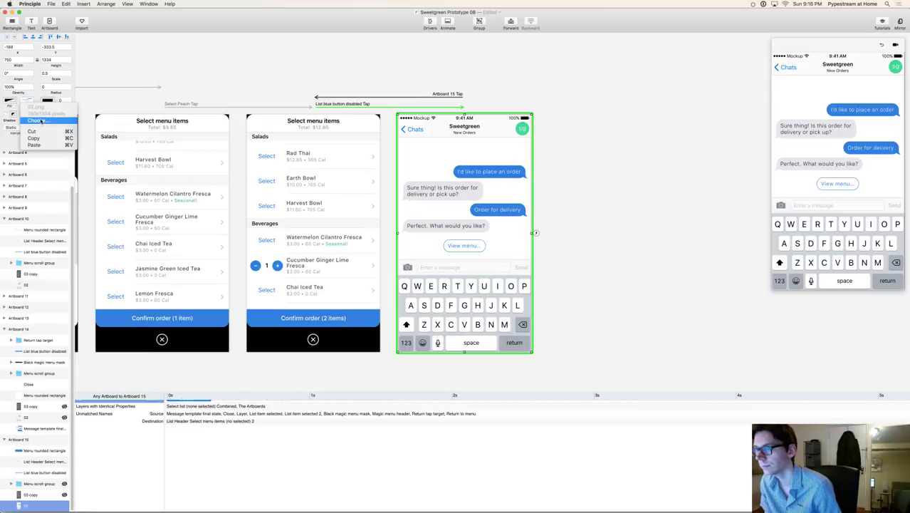
left_click(37, 121)
left_click(416, 56)
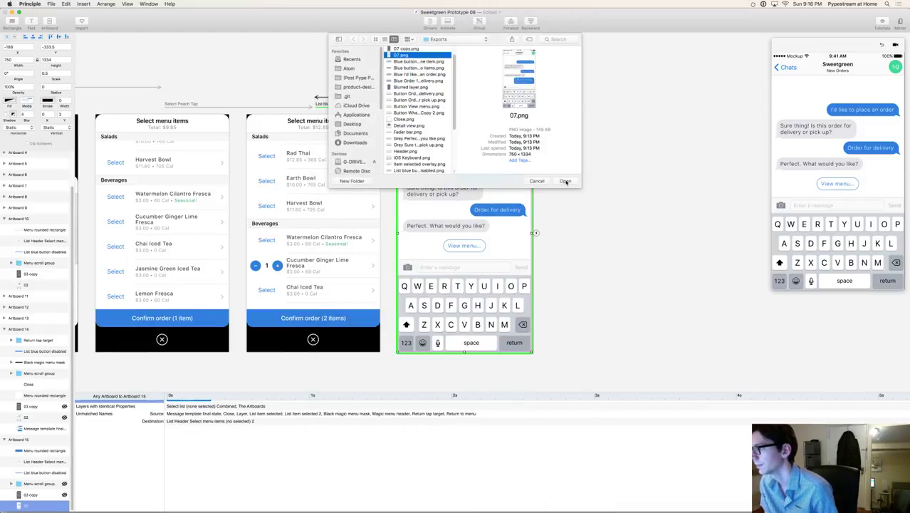
left_click(565, 180)
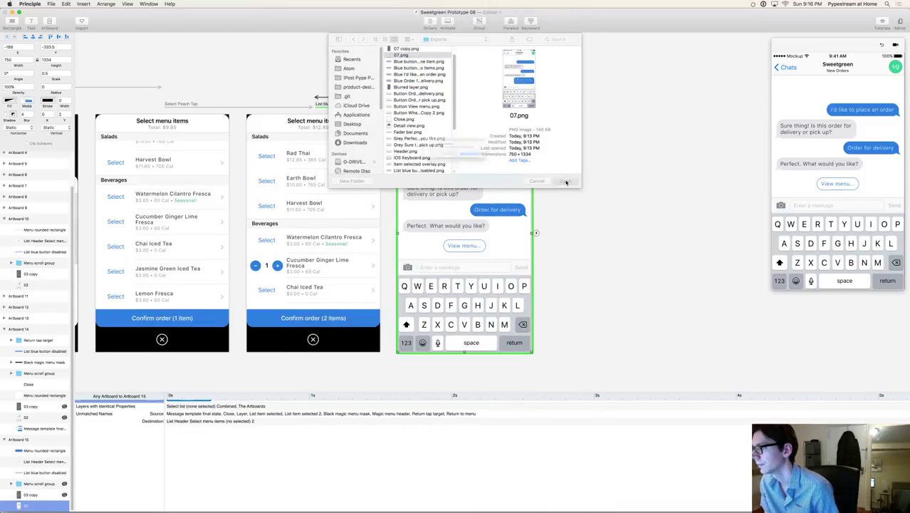
left_click(435, 164)
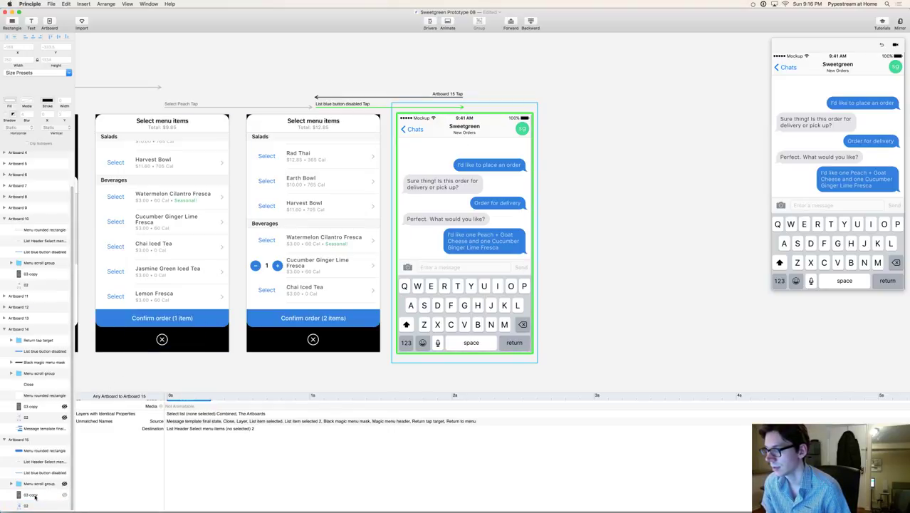
left_click(34, 496)
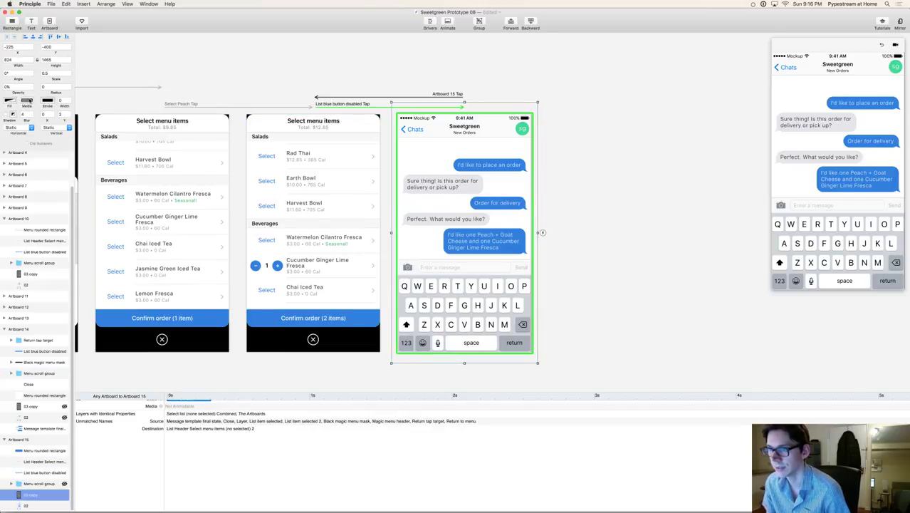
left_click(26, 100)
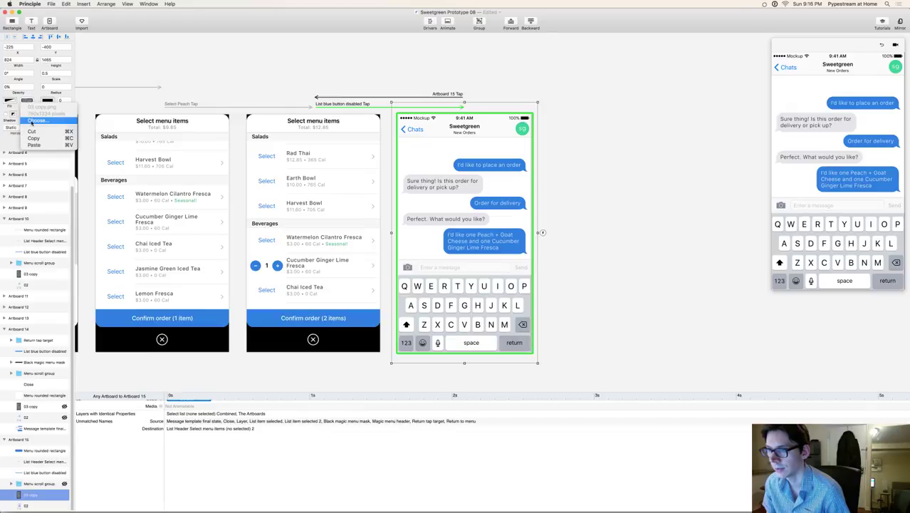
left_click(528, 74)
Step: Switch to Sketch, create a slice around the blurred bitmap in the 07 copy artboard and name it 07 copy
key("super+Tab")
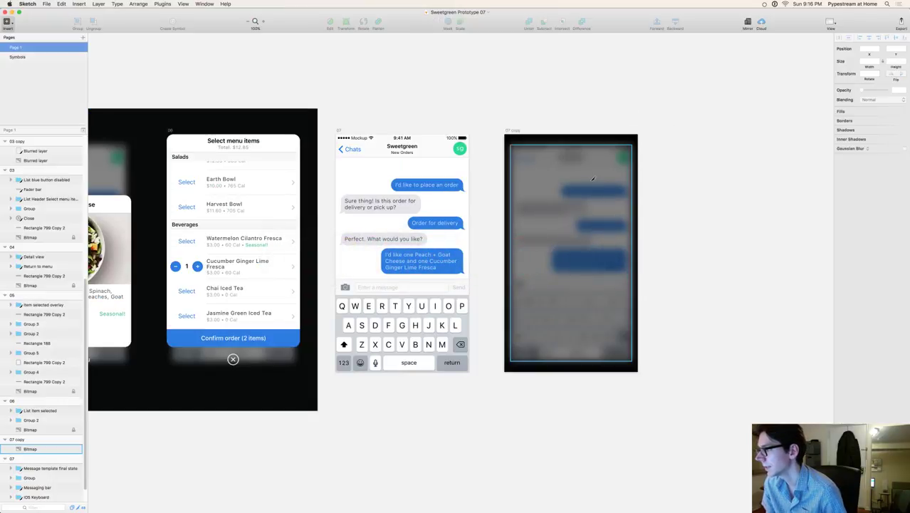
left_click(589, 183)
key("super+d")
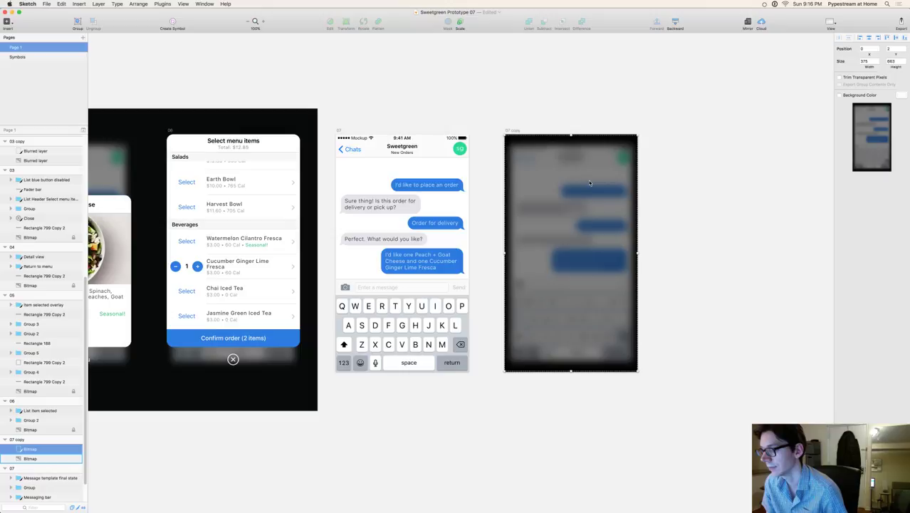
double_click(33, 449)
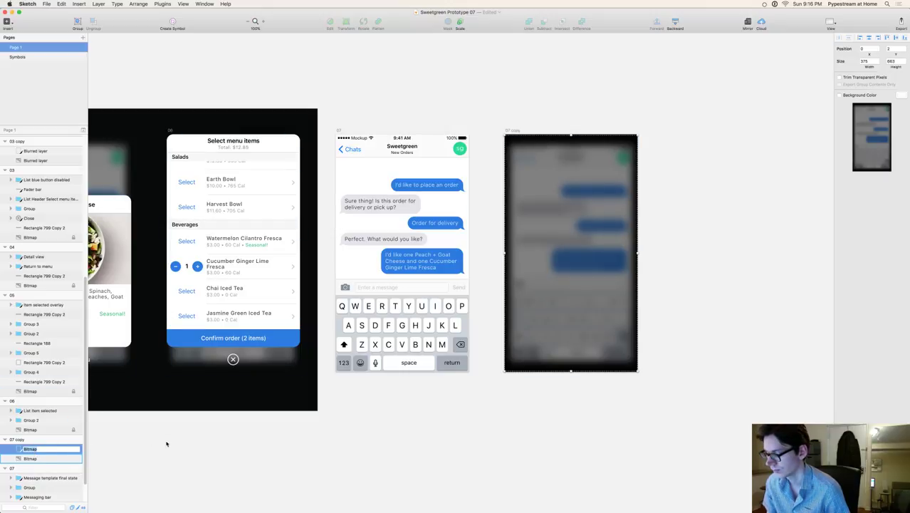
type("07 copy")
key("Return")
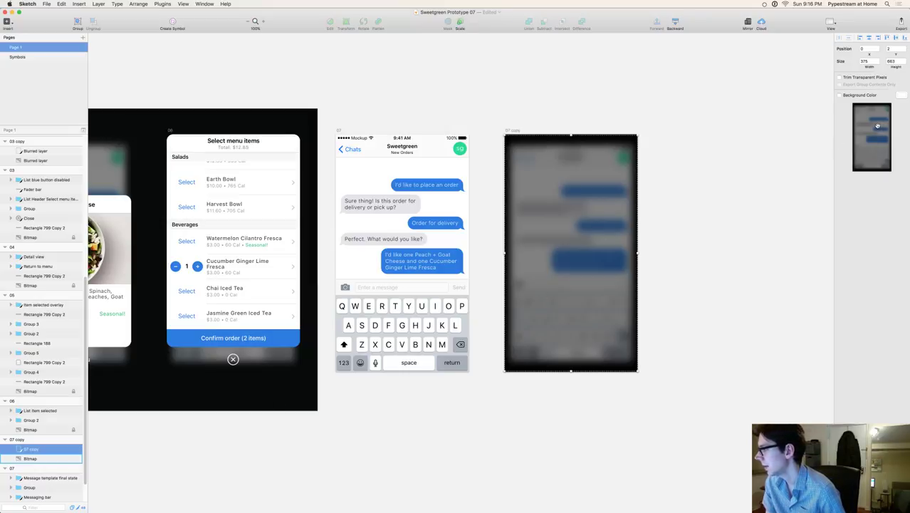
Step: Export the 07 copy slice of the blurred chat as a PNG into the Exports folder
left_click_drag(877, 129, 883, 296)
key("super+Tab")
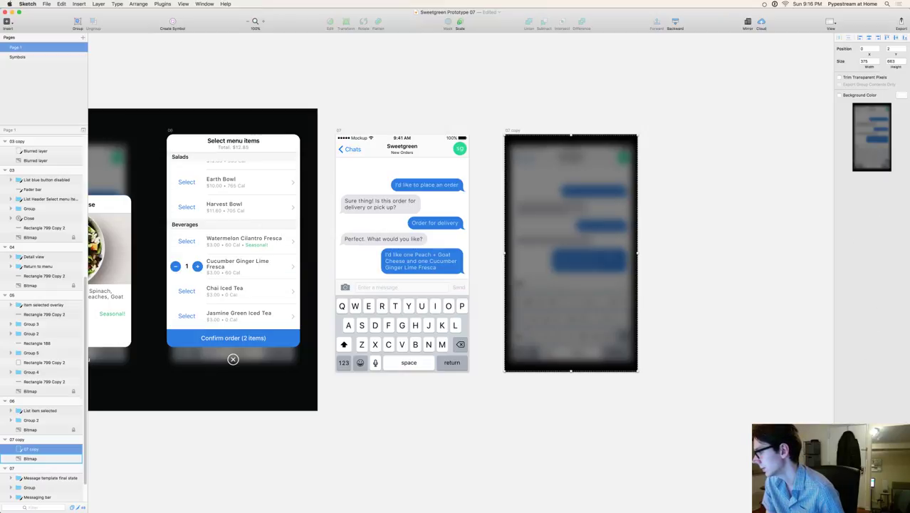
left_click_drag(872, 129, 726, 373)
key("super+Tab")
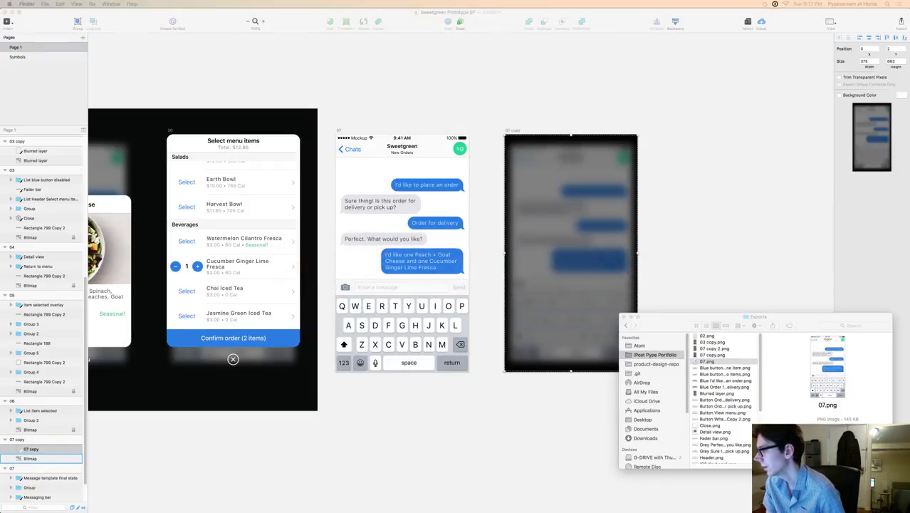
Step: Compare the previews of 07 copy 2.png and 07 copy.png in the Exports folder
left_click(714, 348)
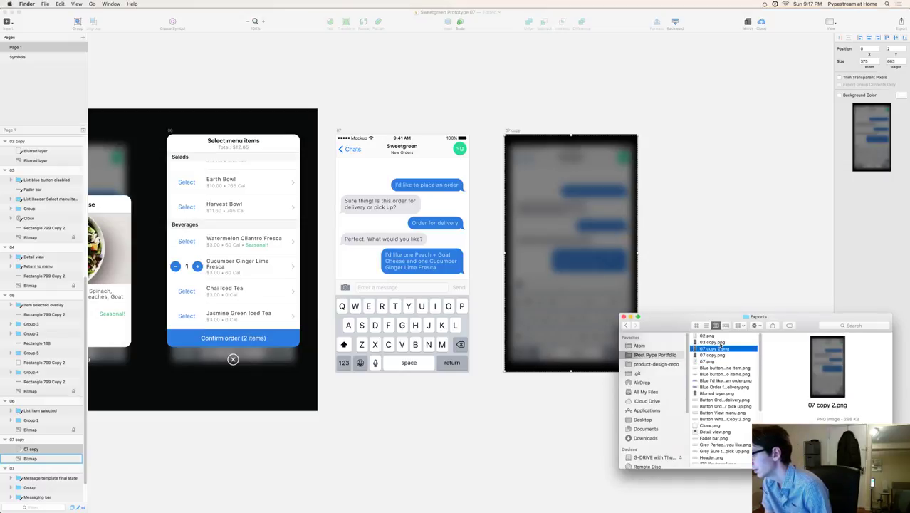
left_click(712, 354)
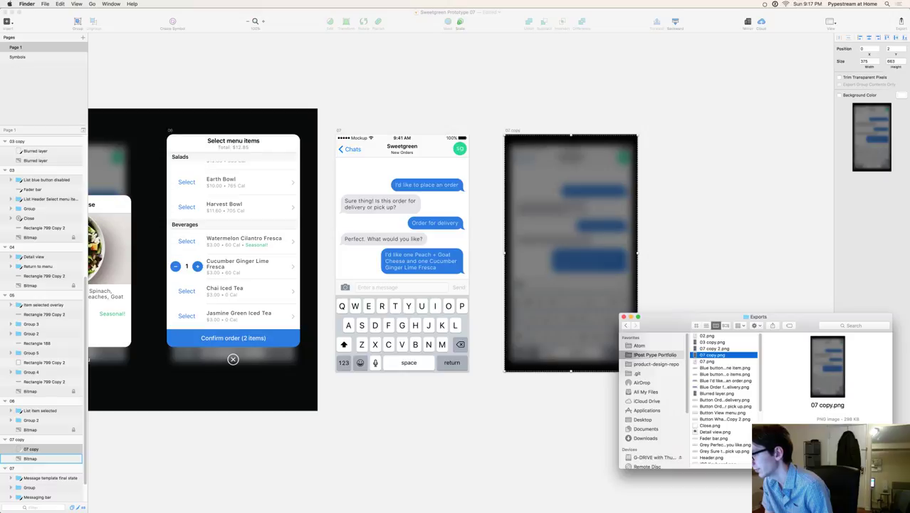
key("Up")
left_click(693, 230)
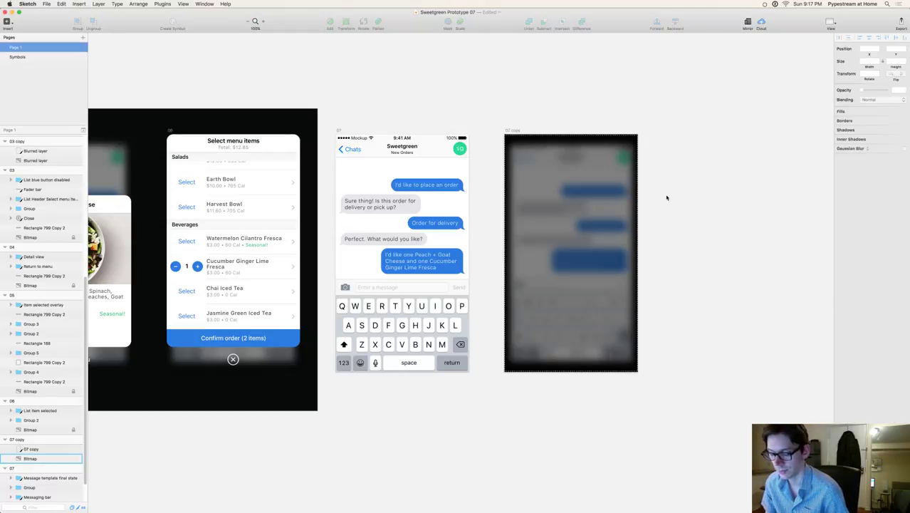
Step: Return to Principle and replace the media of the 03 copy layer in Artboard 15 with 07 copy 2.png
key("super+h")
left_click(622, 187)
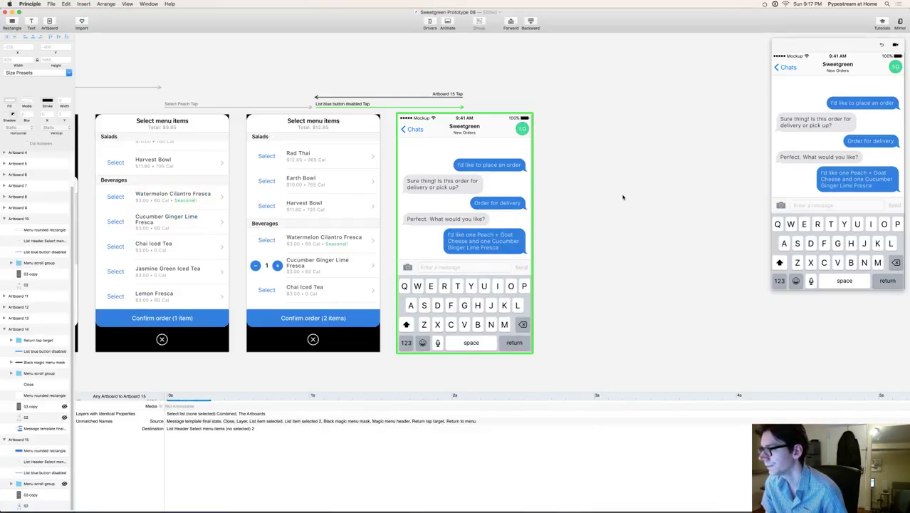
left_click(463, 214)
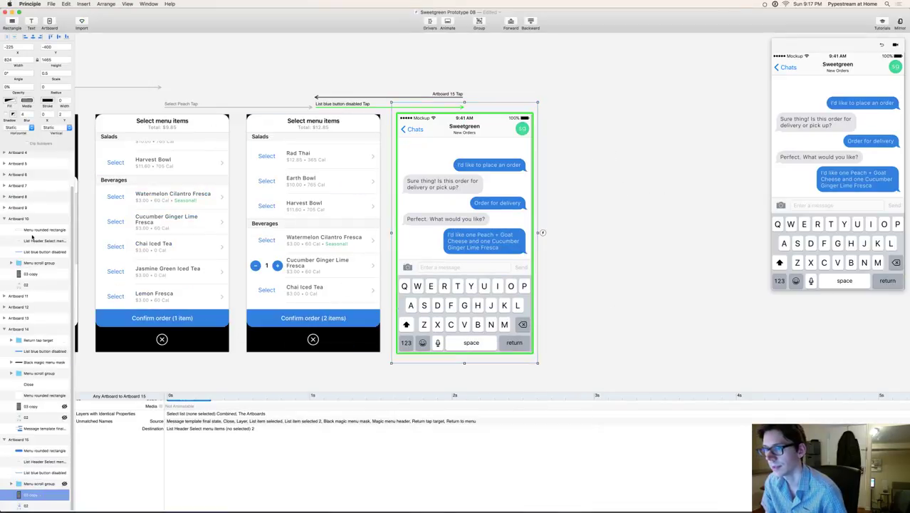
left_click(24, 119)
left_click(42, 121)
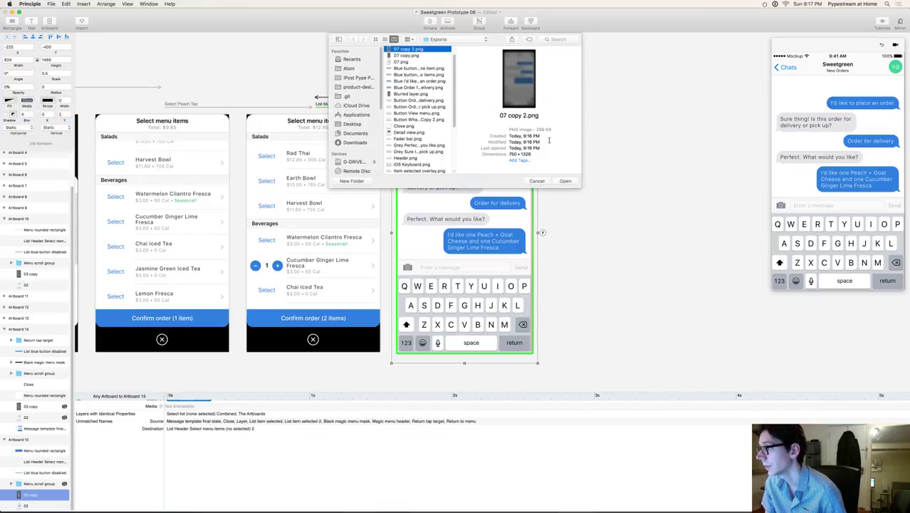
left_click(565, 181)
left_click(434, 165)
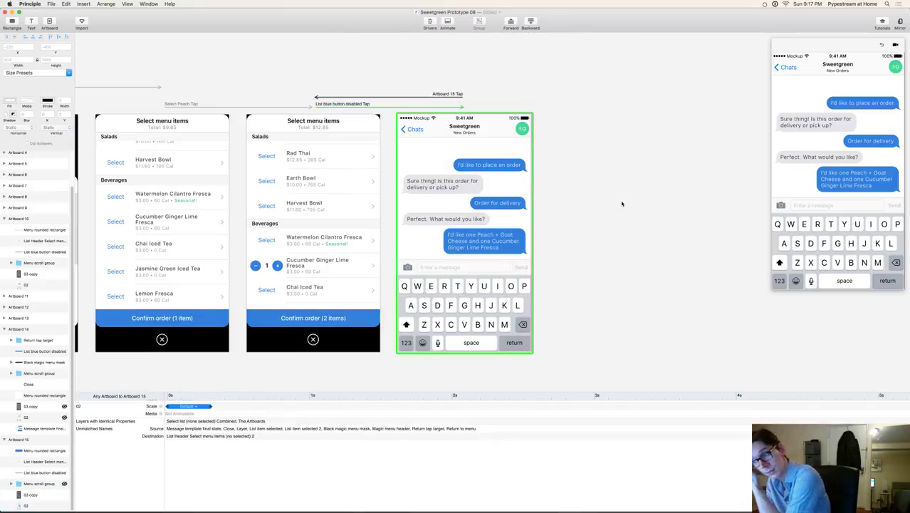
Step: Test the transitions between Artboard 15 and the order menu in the preview, confirming the two-item order
left_click(515, 443)
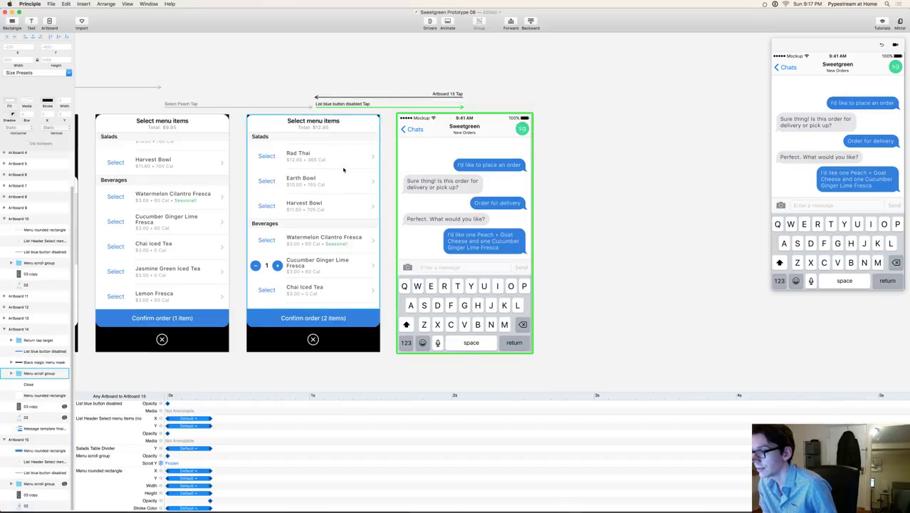
left_click(891, 117)
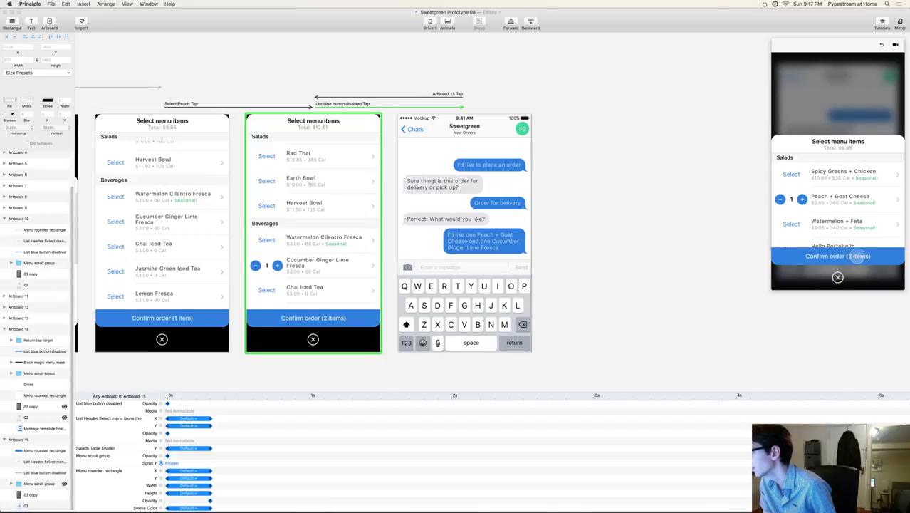
left_click(858, 256)
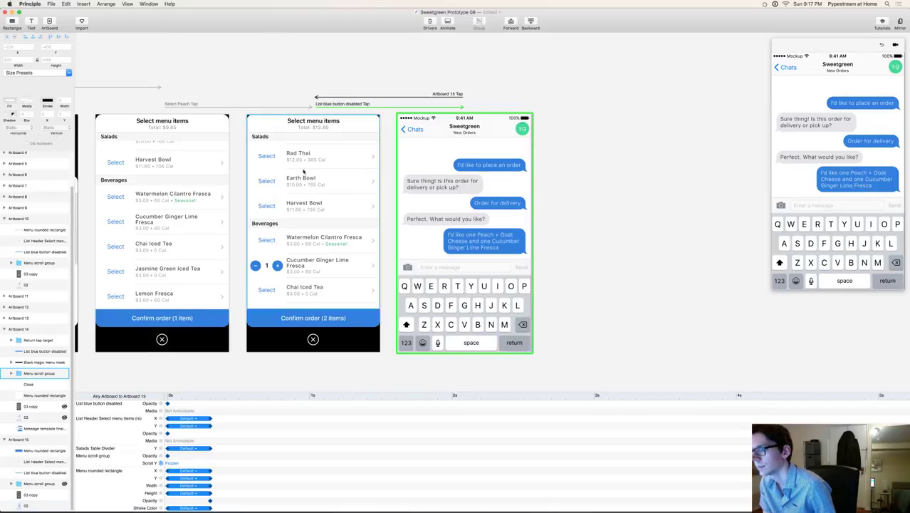
Step: Preview the flow from Artboard 13, selecting Cucumber Ginger Lime Fresca in the beverages and returning to the start of the menu
left_click(227, 335)
scroll(855, 207, "up", 10)
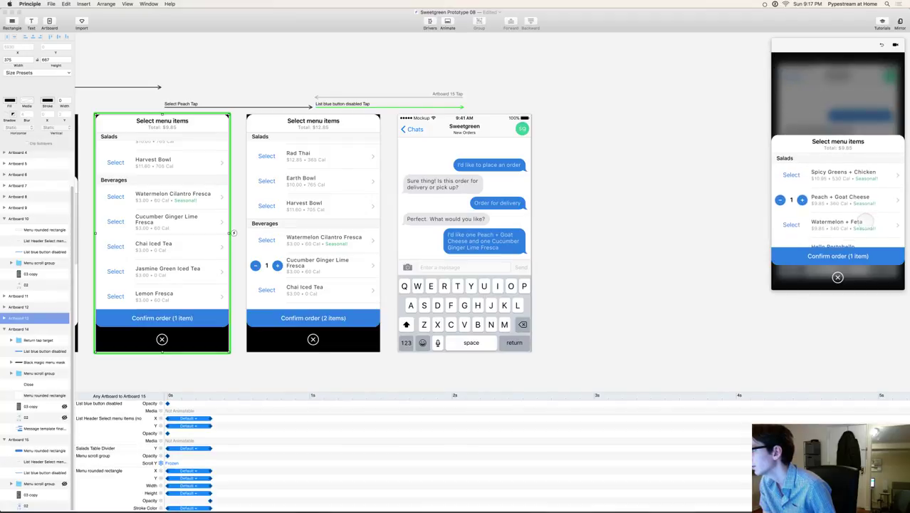
scroll(865, 222, "down", 5)
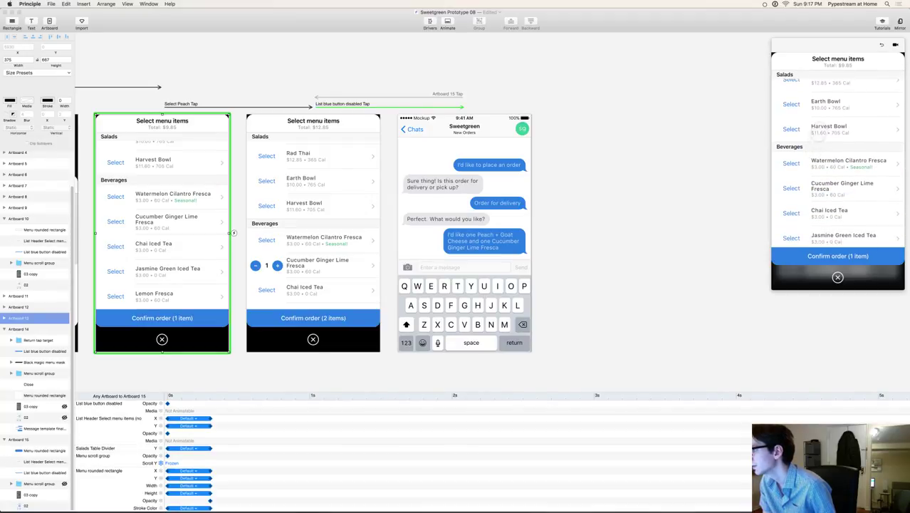
left_click(792, 188)
scroll(858, 192, "up", 8)
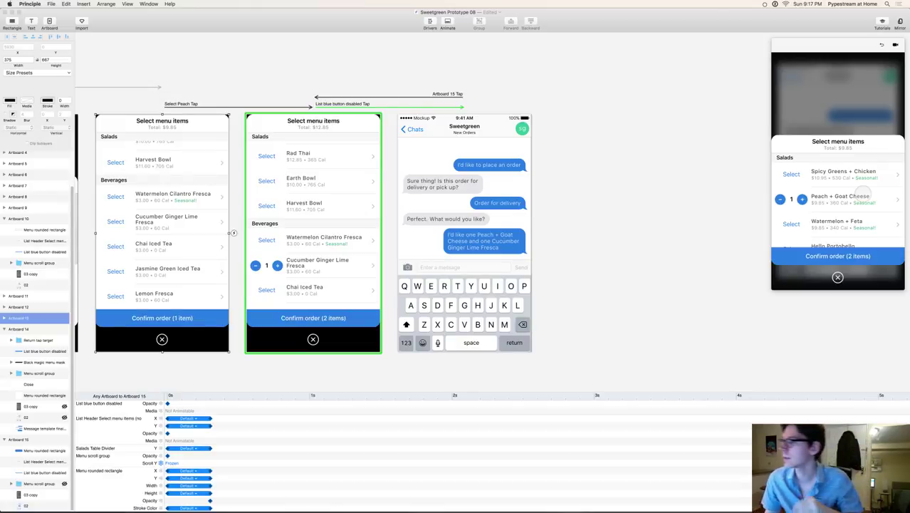
Step: Preview the order flow from Artboard 13, selecting Cucumber Ginger Lime Fresca in the beverages and confirming the two-item order
mouse_move(864, 201)
left_mouse_down()
mouse_move(863, 214)
mouse_move(862, 149)
mouse_move(860, 185)
left_mouse_up()
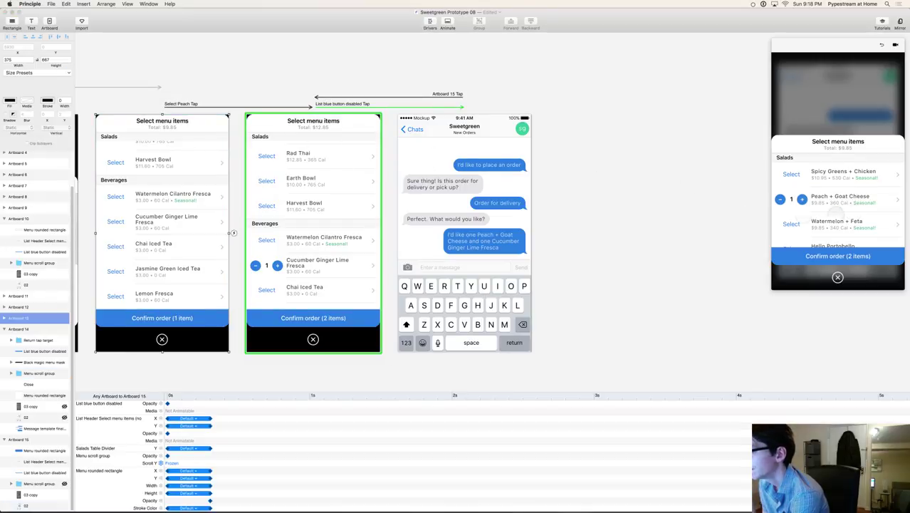
left_click(232, 214)
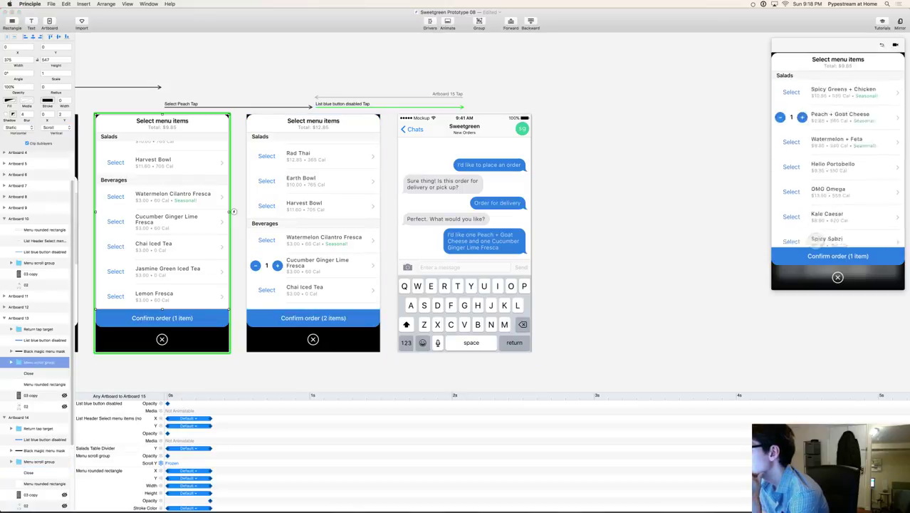
left_click_drag(854, 228, 860, 121)
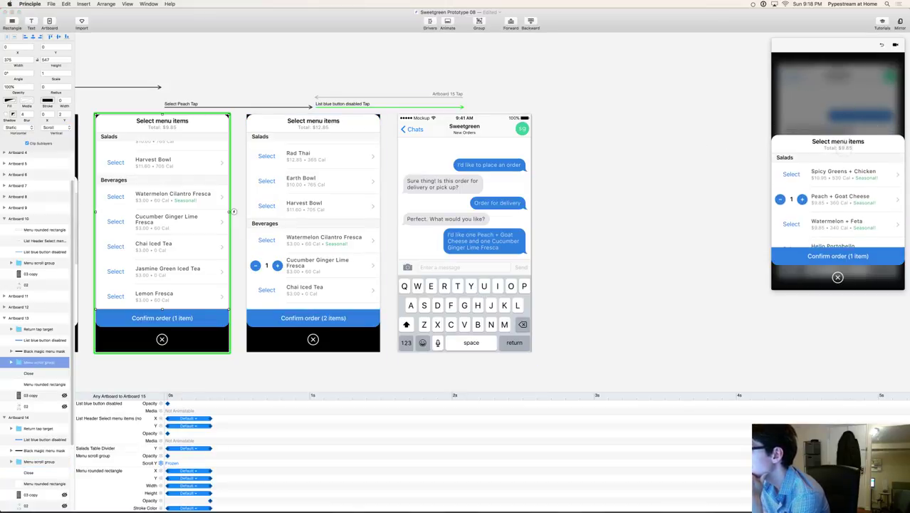
scroll(845, 211, "down", 5)
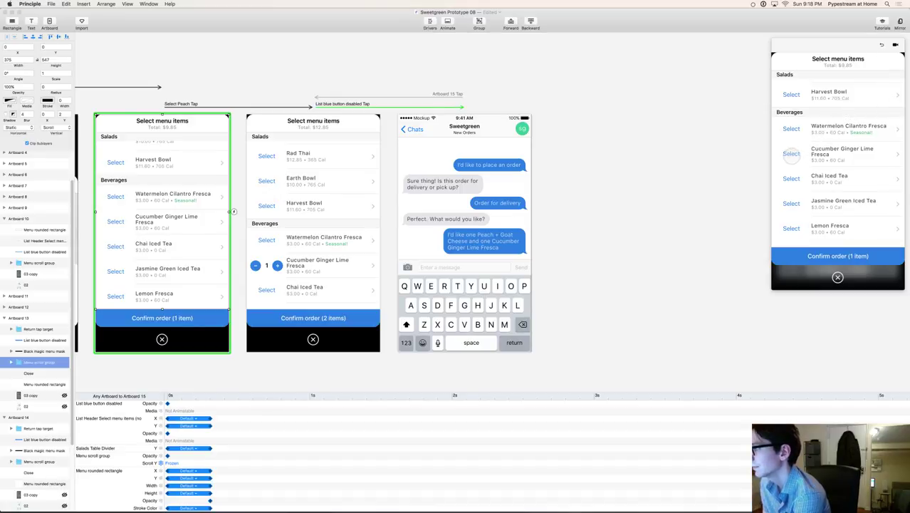
left_click(791, 153)
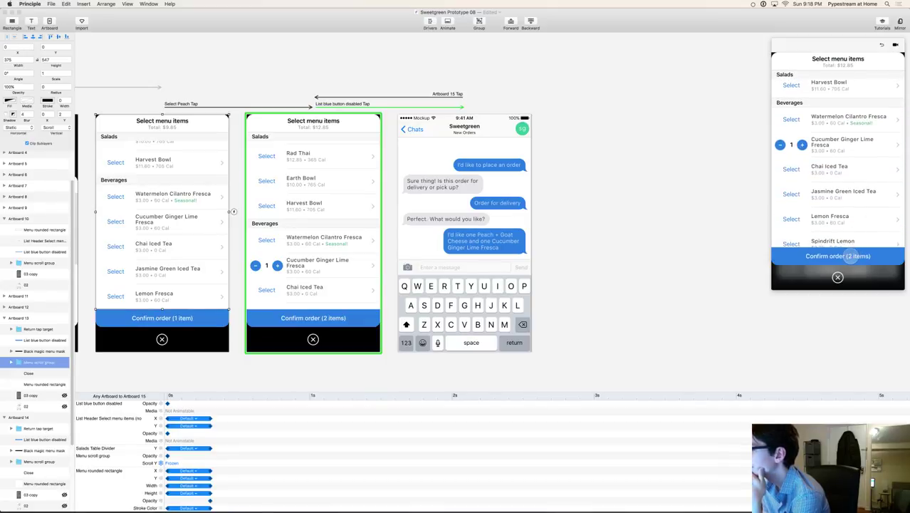
left_click(851, 256)
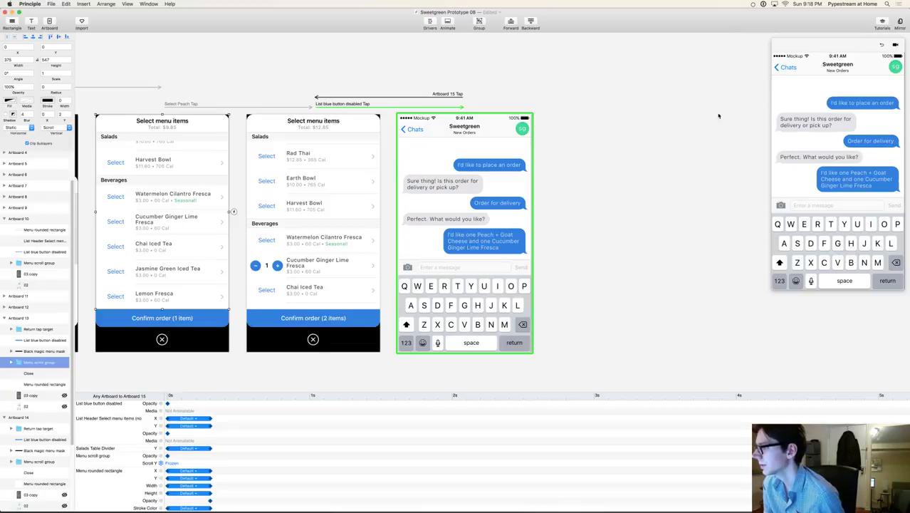
Step: Replay the transition between the two-item order menu and the Artboard 15 chat several times in the preview to check the message bubble's alignment
left_click(841, 279)
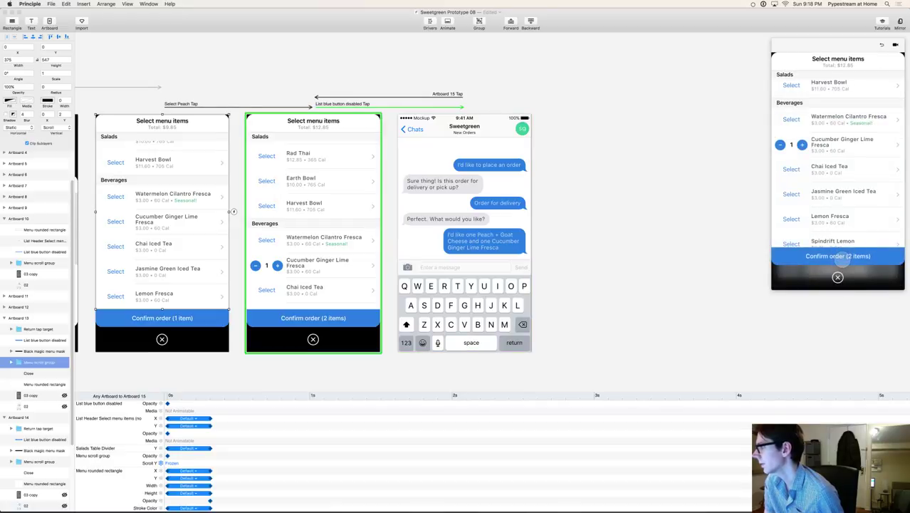
left_click(838, 256)
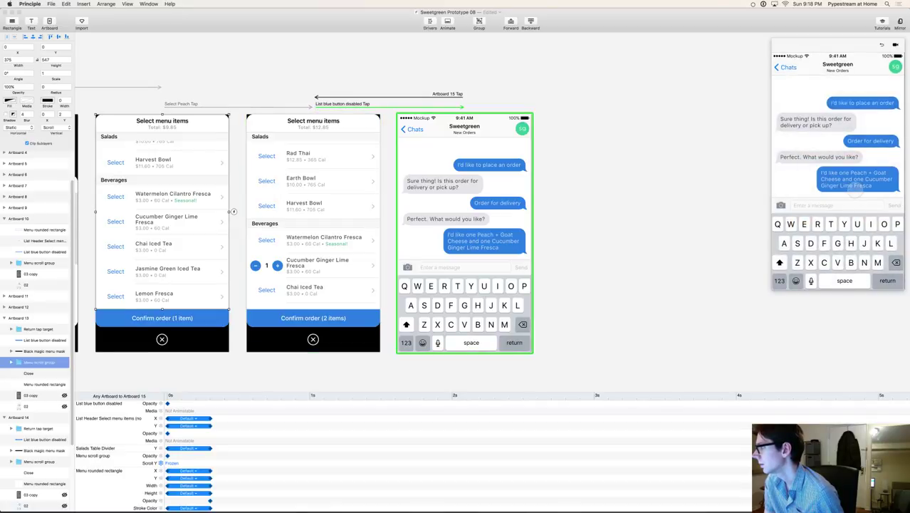
left_click(852, 184)
left_click(833, 253)
left_click(867, 188)
left_click(860, 257)
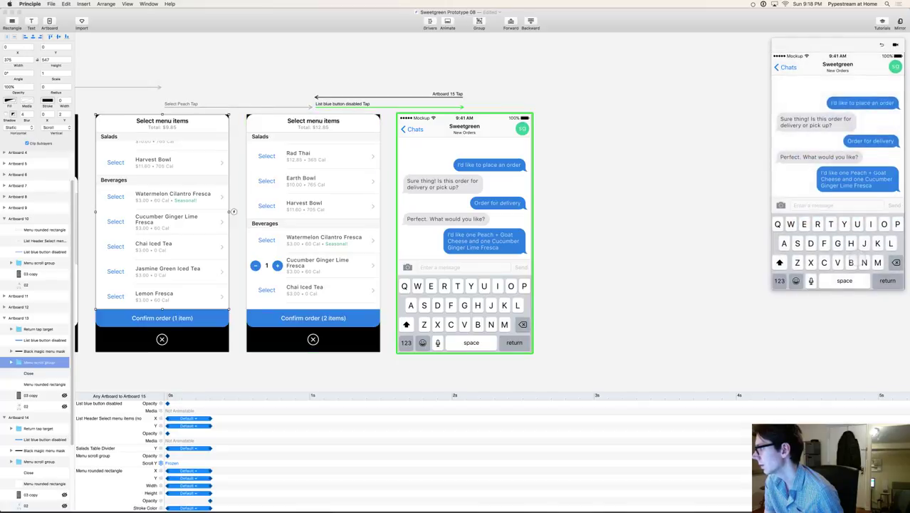
left_click(885, 189)
left_click(863, 255)
left_click(865, 187)
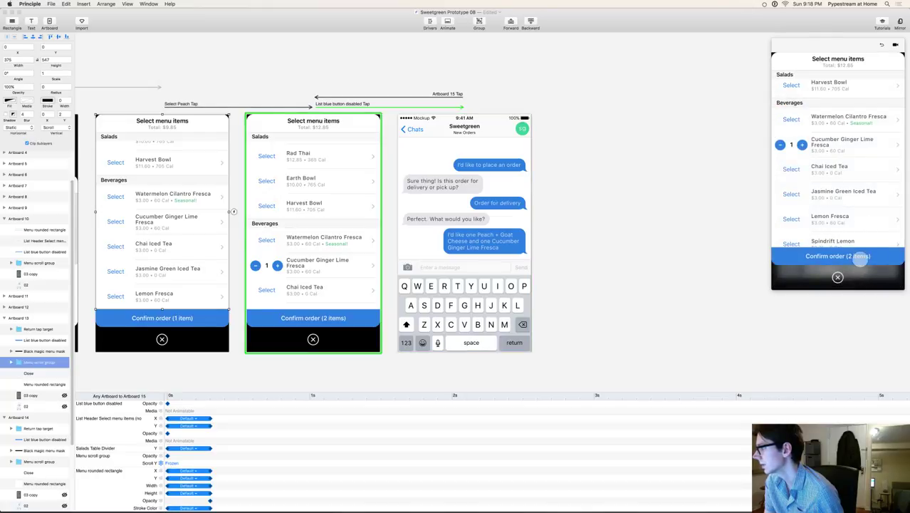
left_click(862, 257)
Step: Set the Menu rounded rectangle over Artboard 15's last message bubble to 20% opacity and align it with the bubble at Y 320
left_click(510, 248)
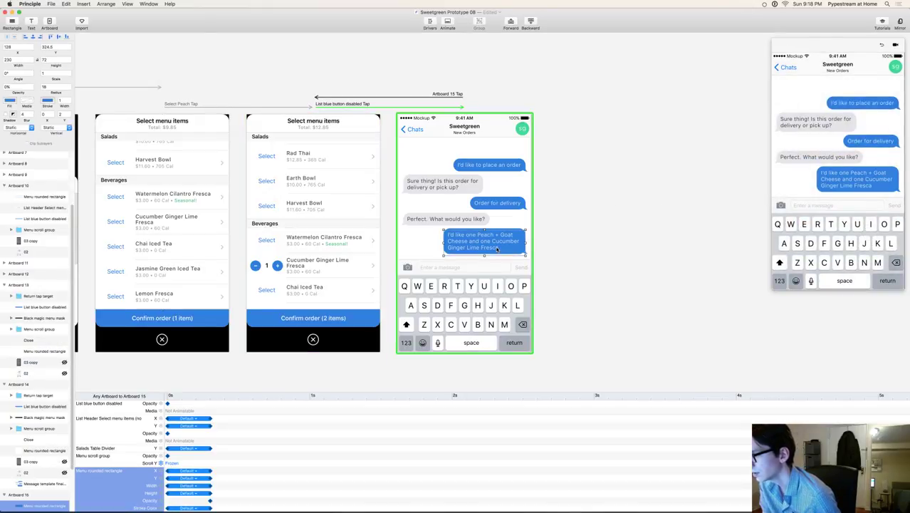
scroll(591, 247, "up", 5)
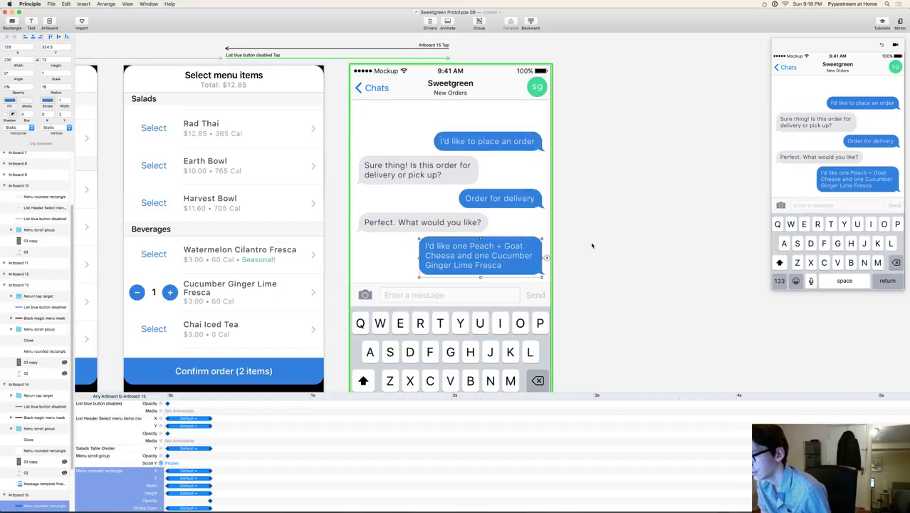
type("20")
key("Return")
key("shift+Up")
key("Down")
key("Down")
key("Down")
key("Down")
key("Down")
key("Down")
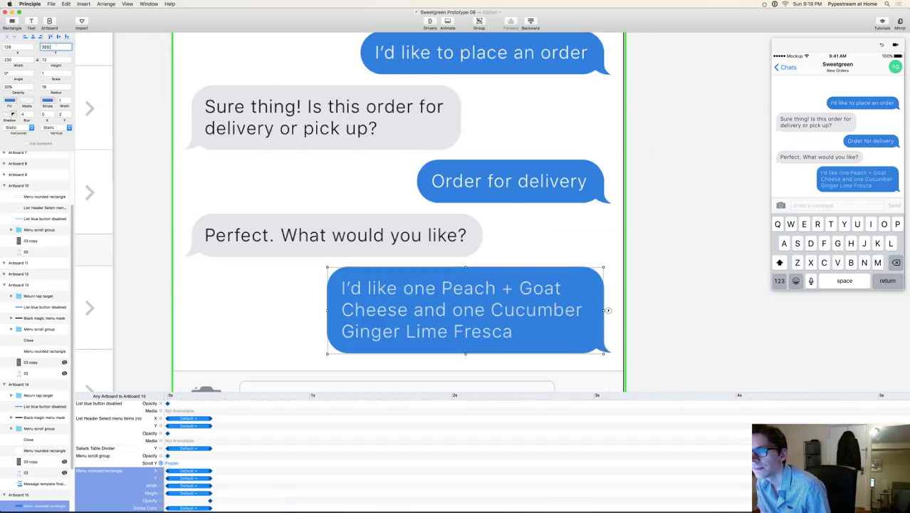
Step: Set the opacity of Artboard 15's Menu rounded rectangle to 0%
left_click(707, 280)
left_click(456, 313)
left_click(17, 87)
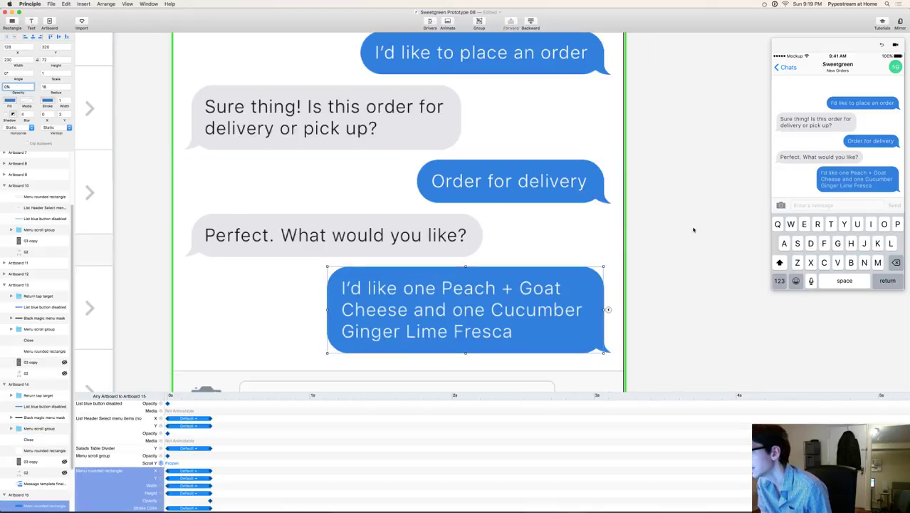
left_click(693, 280)
Step: Test the transition between Artboard 15 and the order menu with the realigned rectangle, and save the prototype
left_click(881, 191)
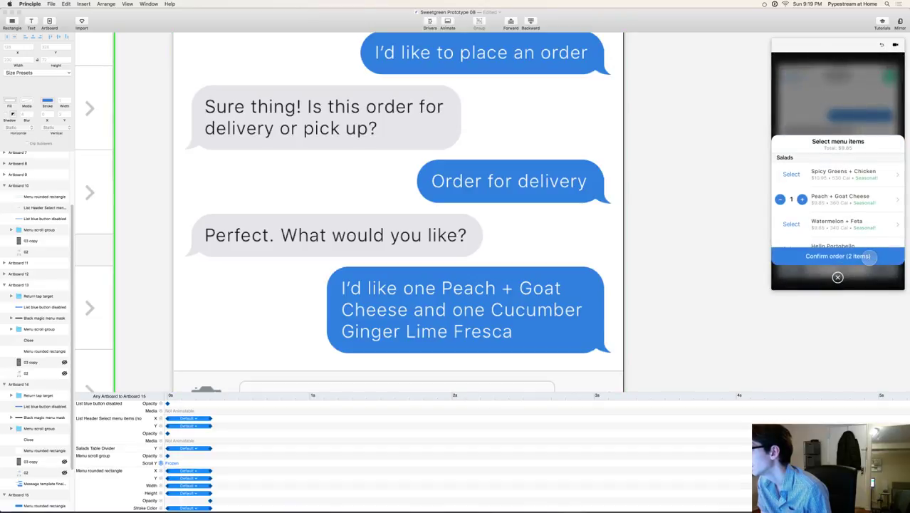
left_click(869, 188)
left_click(870, 187)
left_click(859, 199)
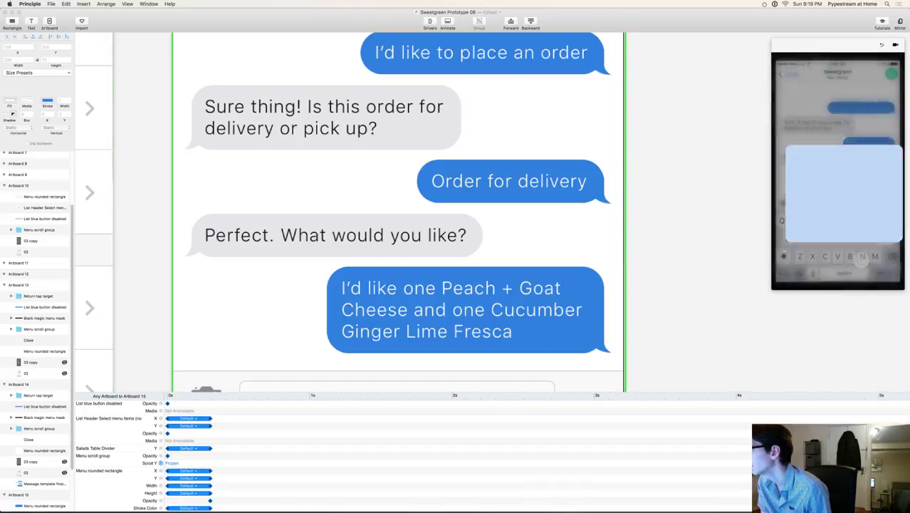
left_click(863, 187)
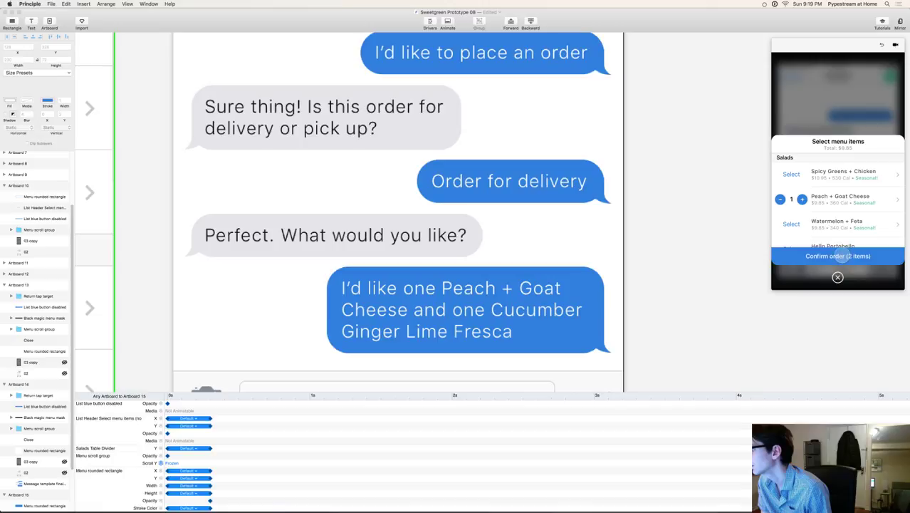
left_click(842, 255)
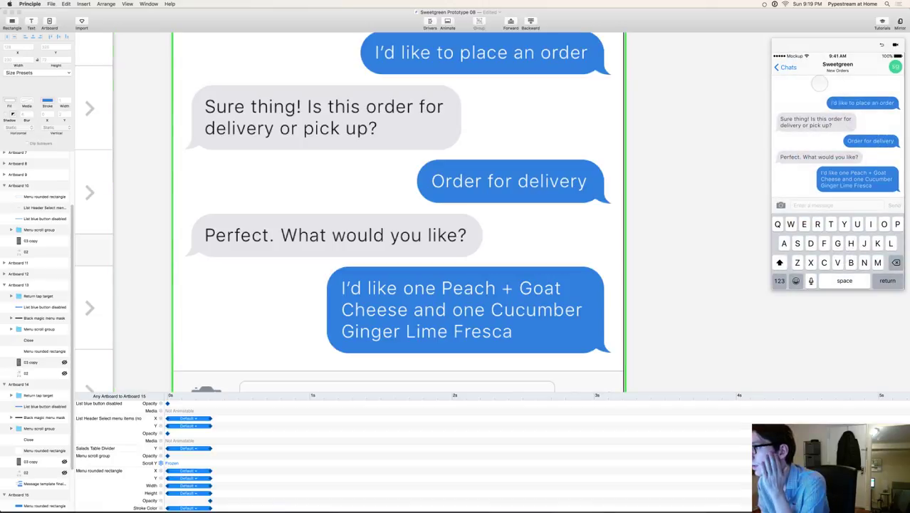
key("super+s")
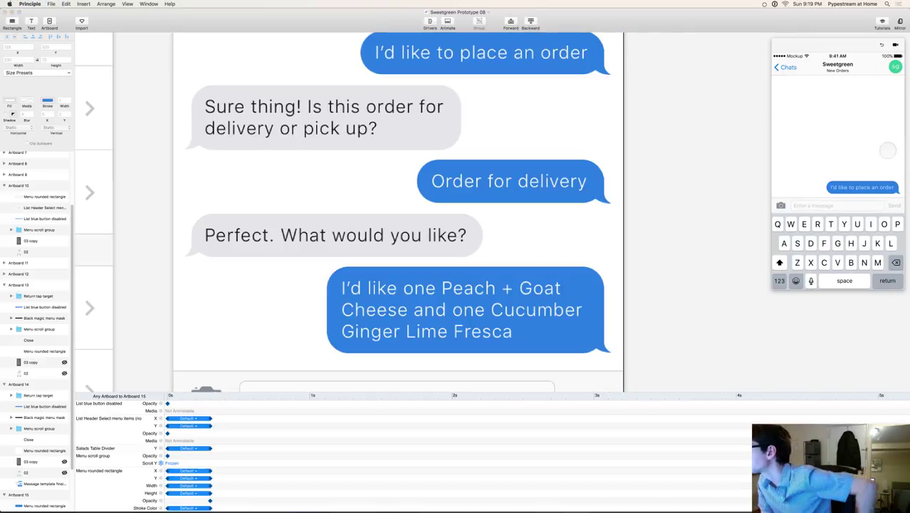
Step: Preview the flow from the first chat message through Order for delivery and the menu to the Peach + Goat Cheese details and back
left_click(888, 280)
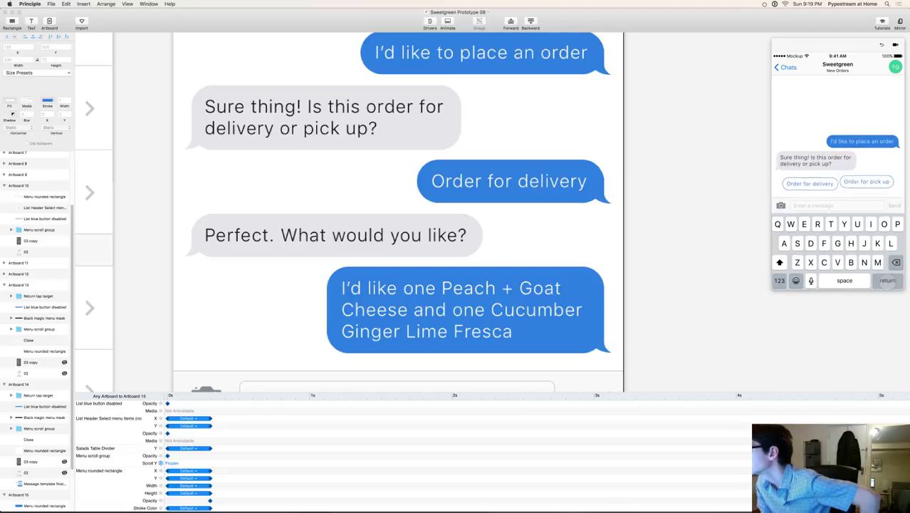
left_click(808, 184)
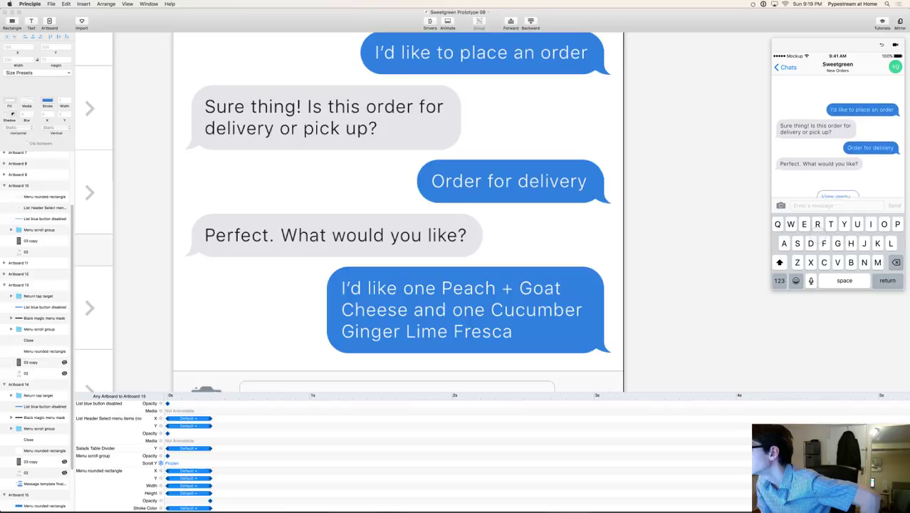
left_click(839, 183)
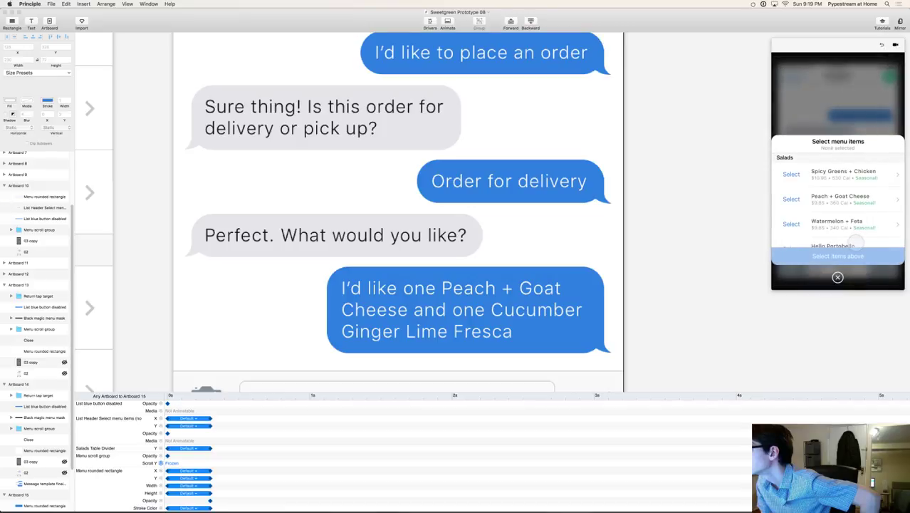
scroll(857, 237, "down", 5)
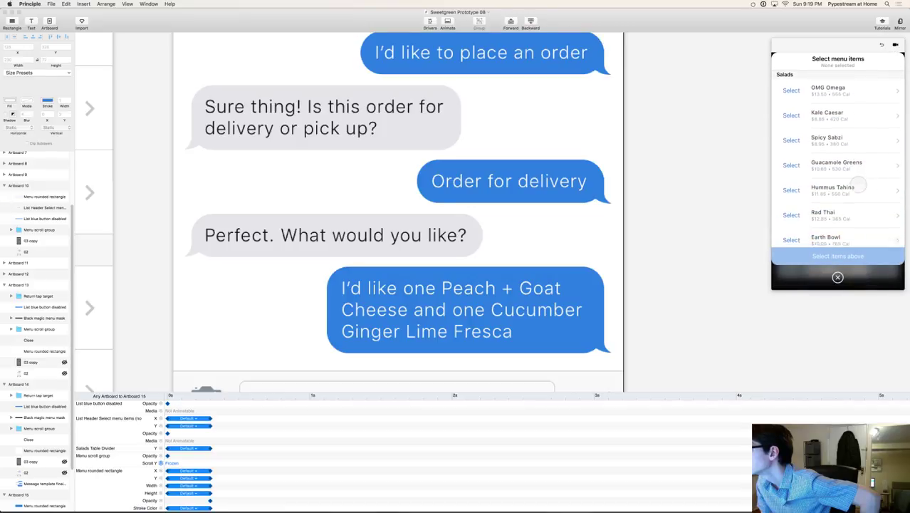
scroll(872, 232, "up", 5)
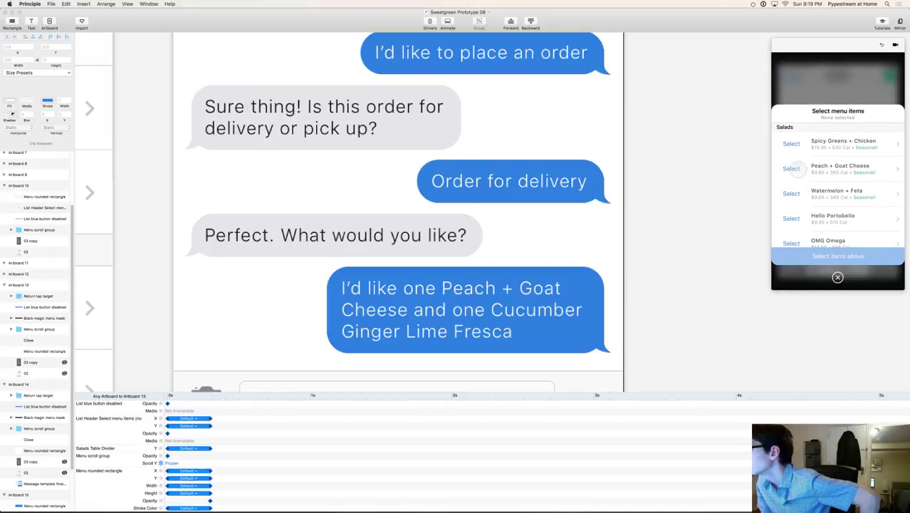
left_click(861, 171)
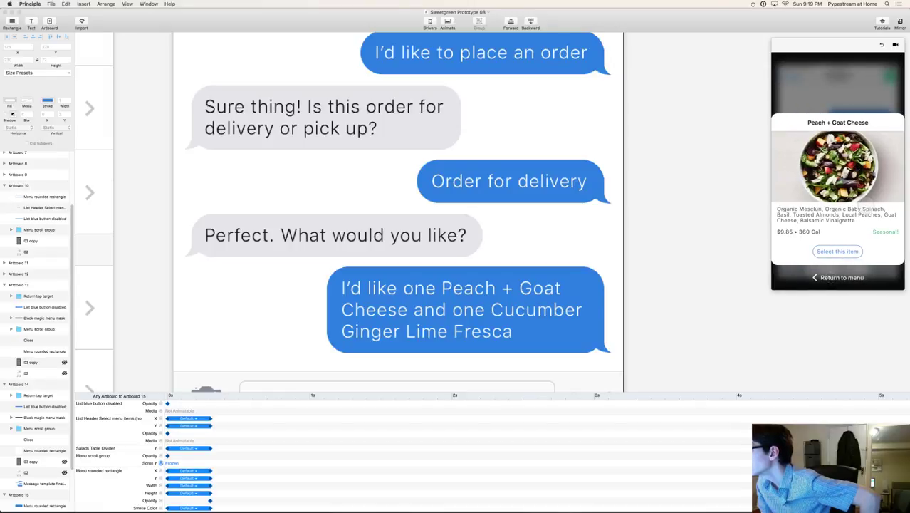
left_click(842, 276)
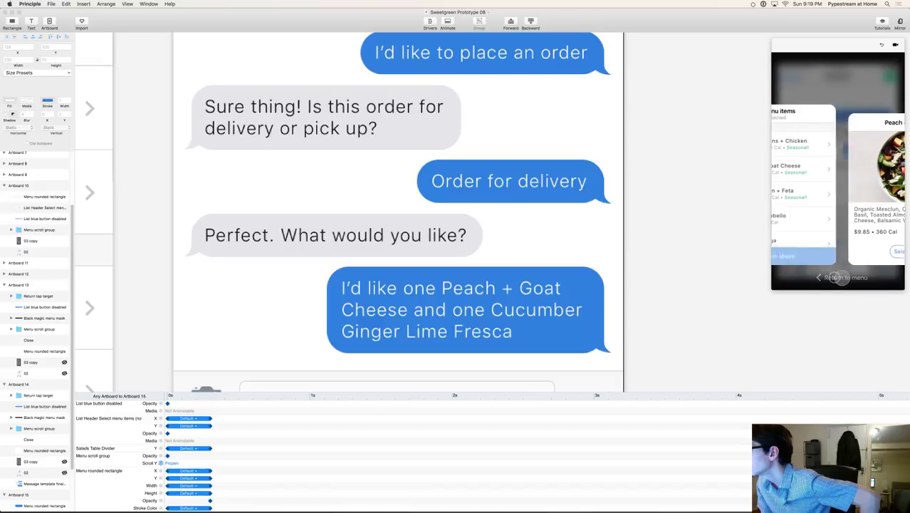
Step: Preview selecting Peach + Goat Cheese and Cucumber Ginger Lime Fresca in the menu and confirming the two-item order
left_click(792, 168)
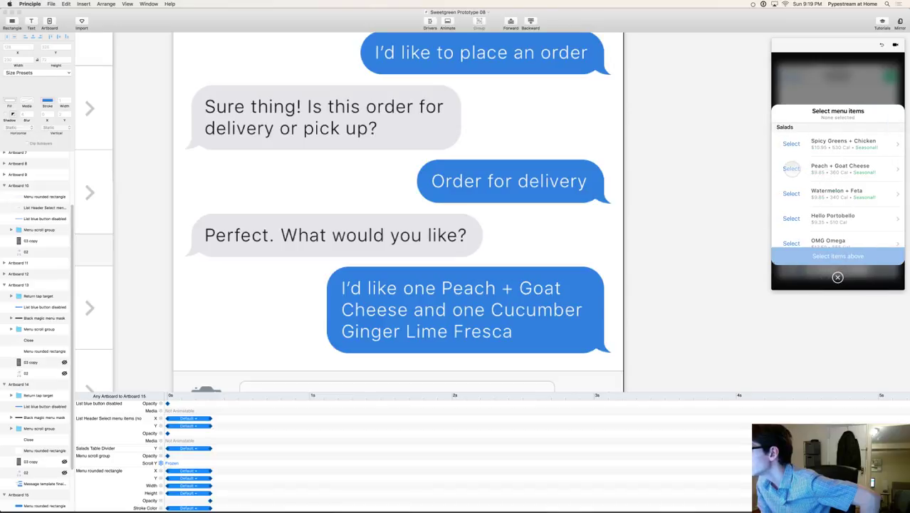
left_click_drag(855, 213, 862, 163)
scroll(862, 163, "down", 6)
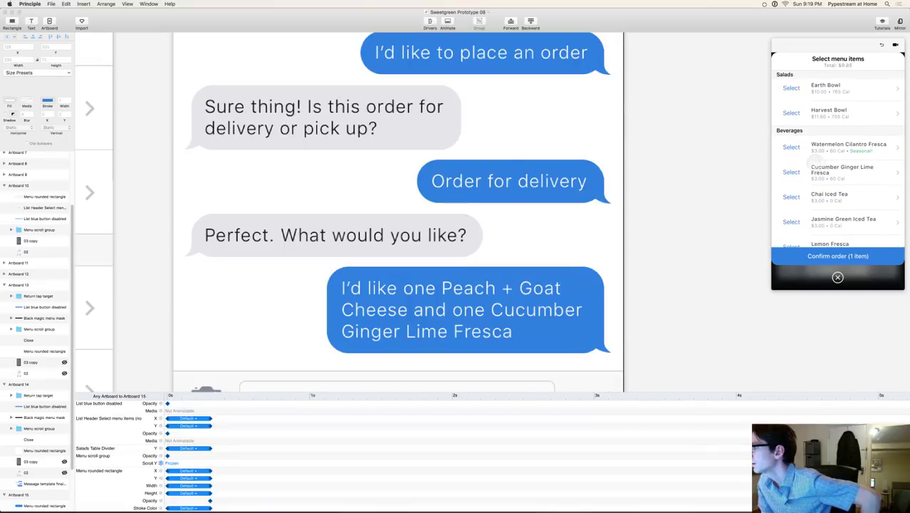
left_click(793, 172)
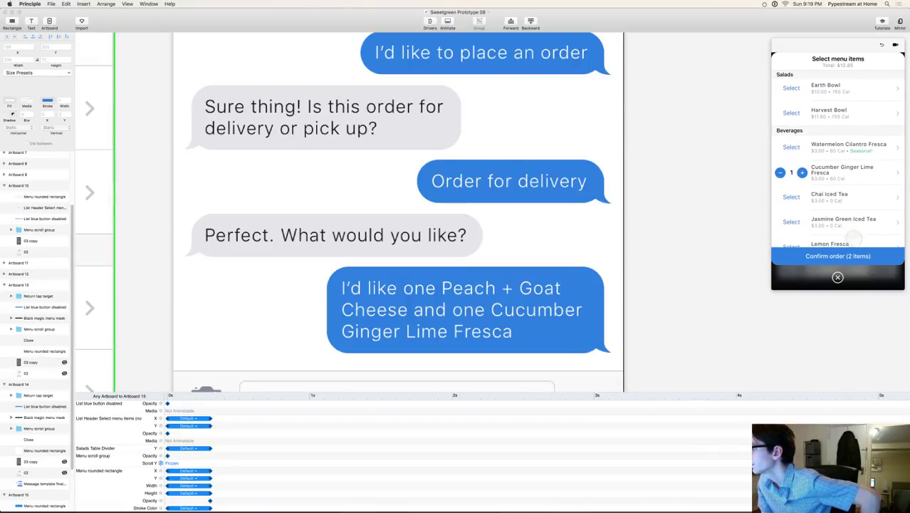
left_click(854, 258)
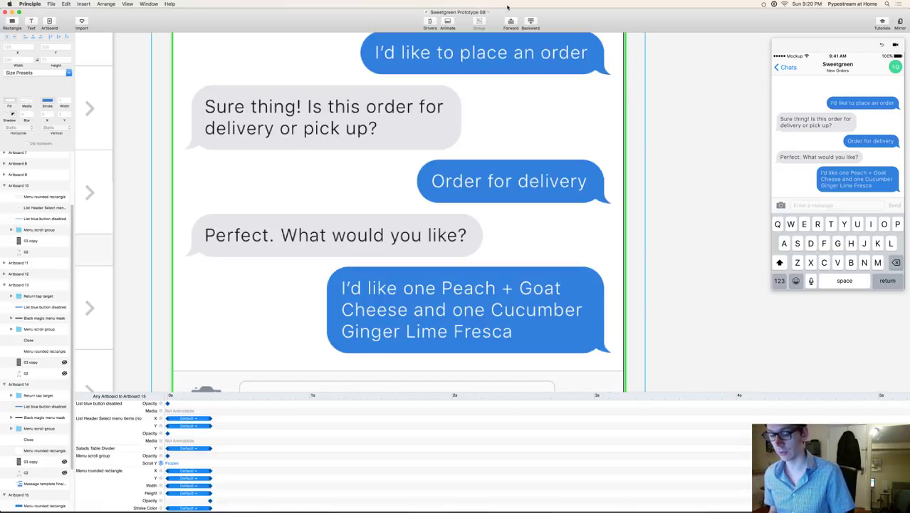
Step: Duplicate the prototype document and name the copy Sweetgreen Prototype 09
key("super+shift+s")
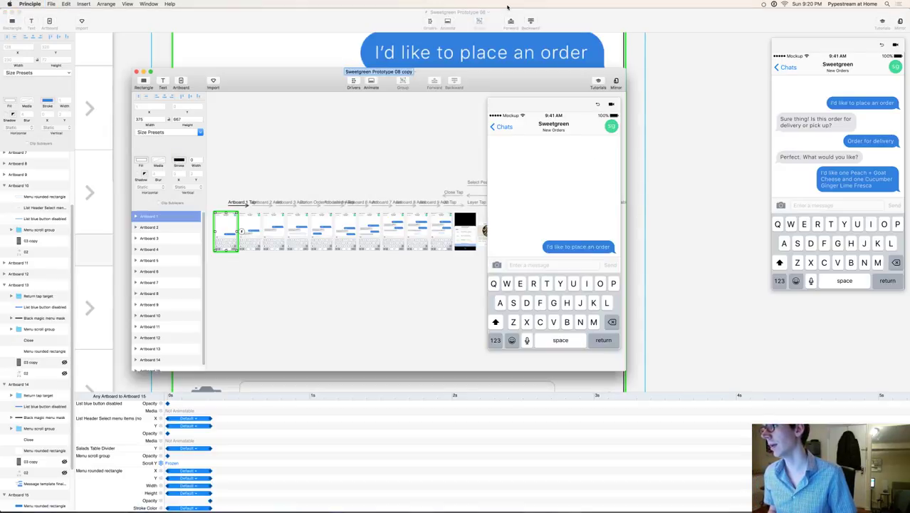
key("BackSpace")
type("9")
key("Return")
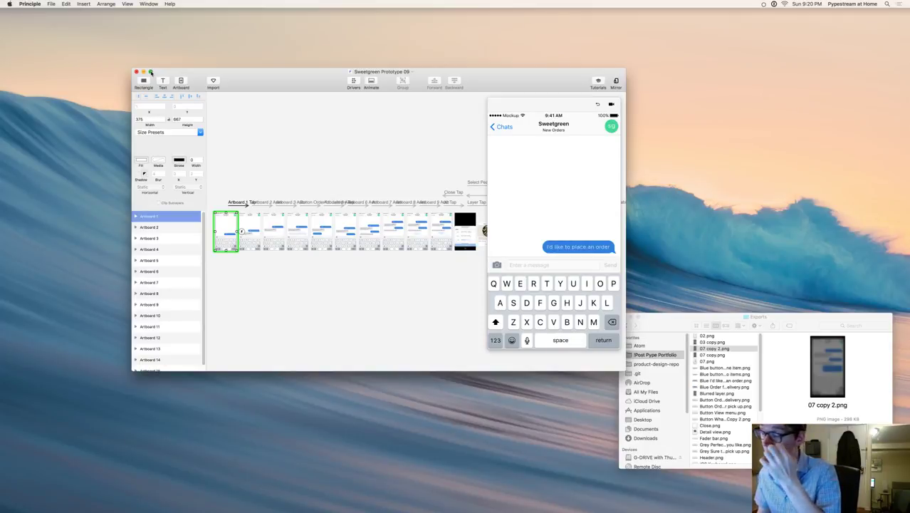
left_click(543, 142)
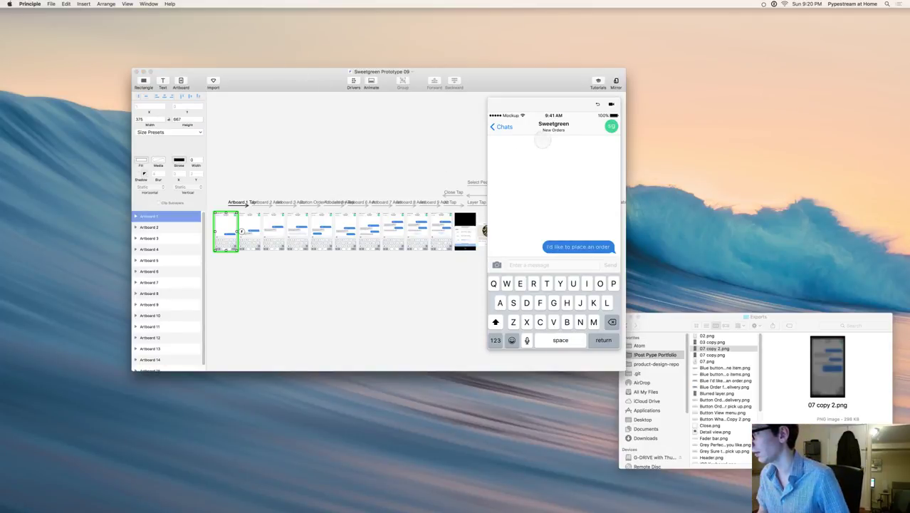
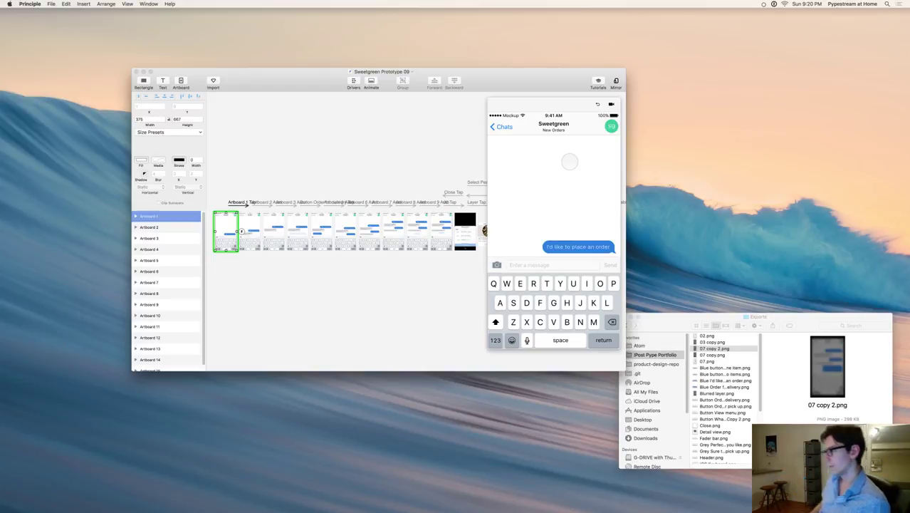
left_click(352, 257)
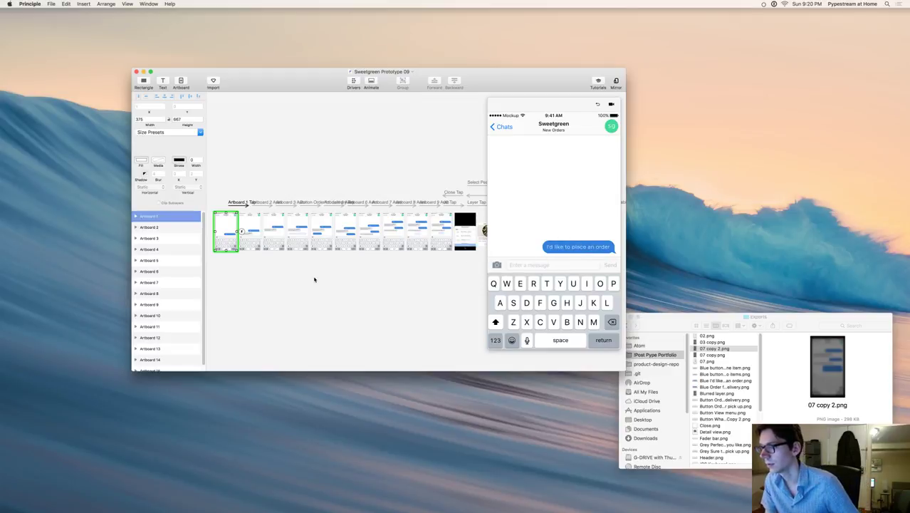
Step: Replace the tap transition from Artboard 1 to Artboard 2 with an Auto transition
left_click(272, 294)
left_click(230, 225)
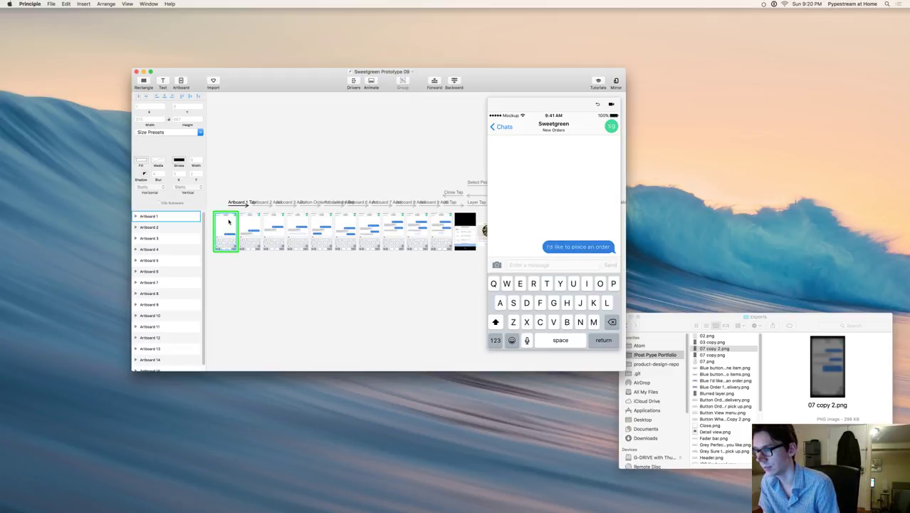
left_click(228, 225)
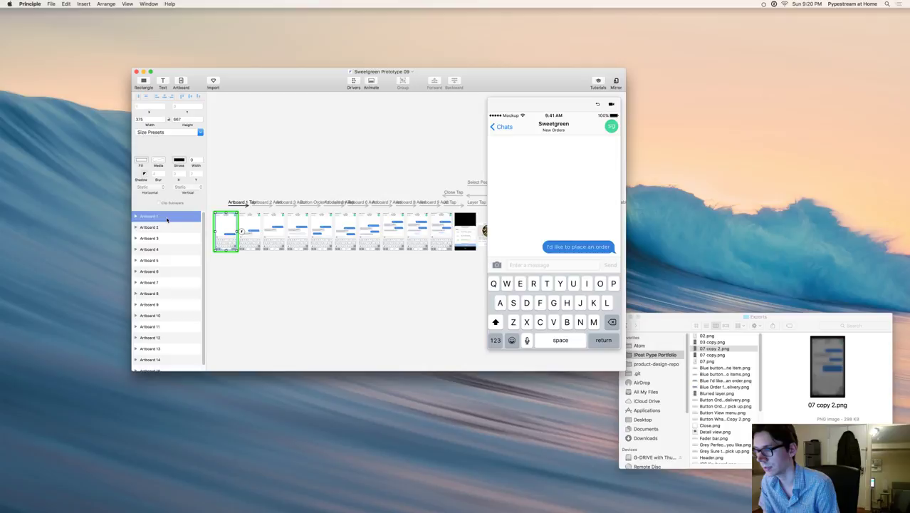
left_click(241, 232)
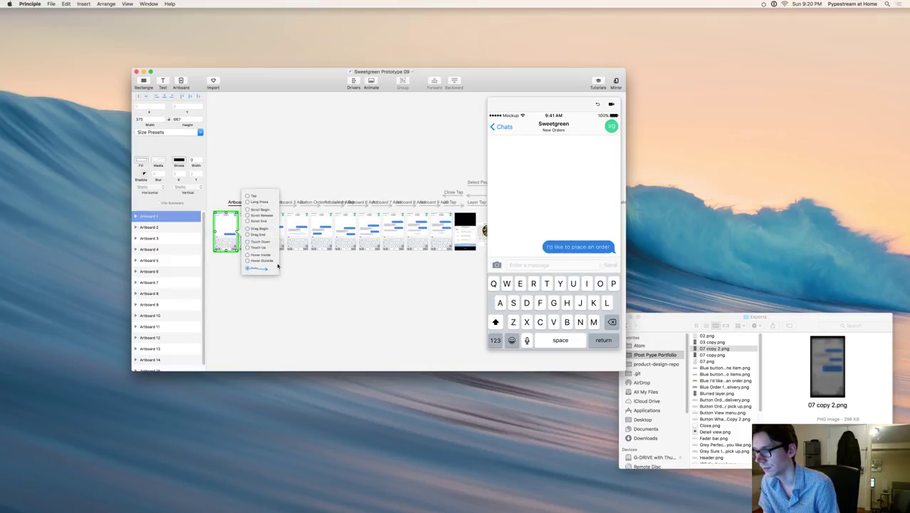
scroll(260, 249, "left", 3)
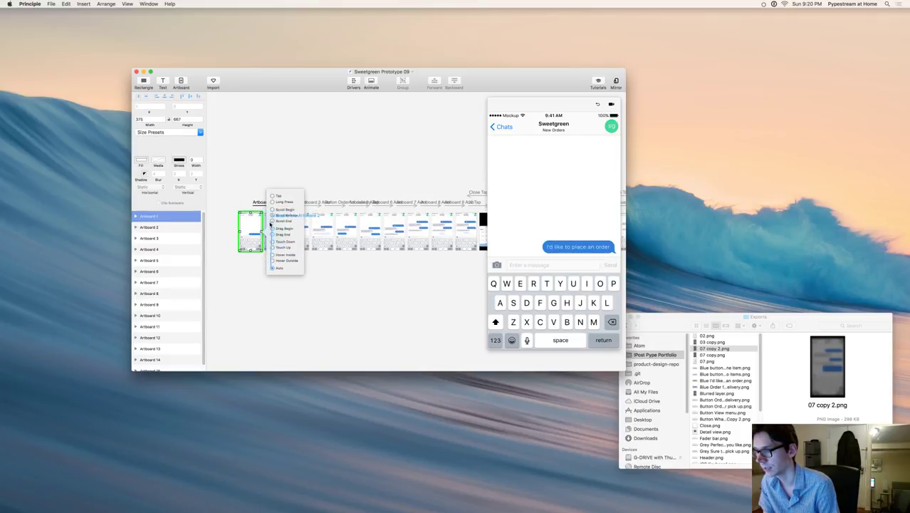
left_click(269, 224)
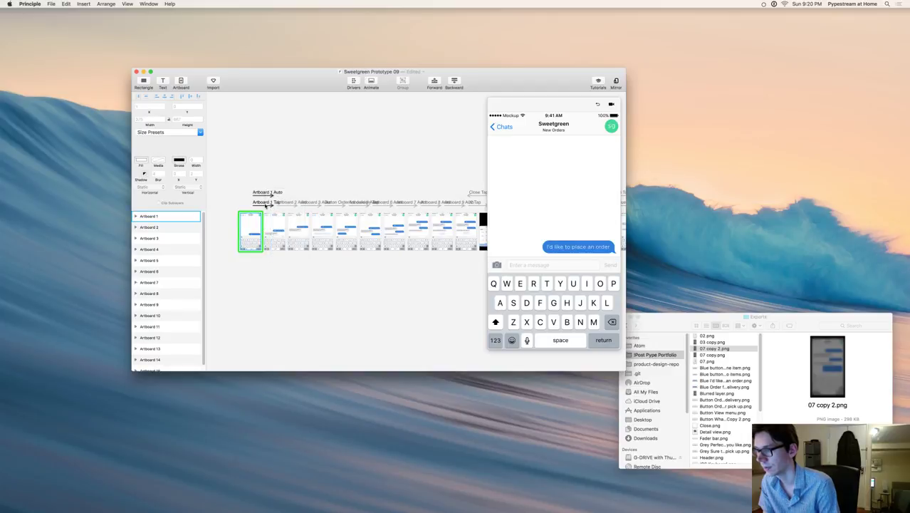
left_click(328, 286)
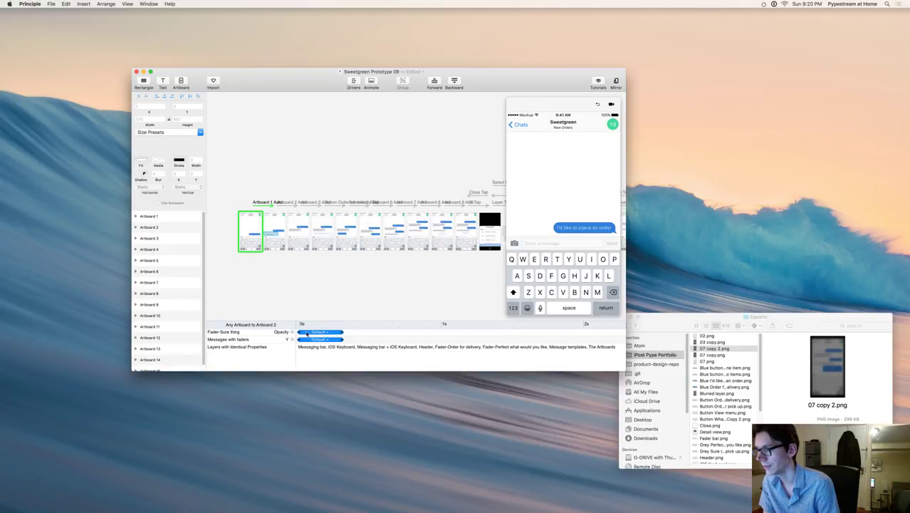
Step: Delay the Fader-Sure thing opacity and Messages with faders Y animations into Artboard 2 so they start at 1 s
left_click(307, 333)
left_click(305, 336)
left_click_drag(304, 336, 447, 345)
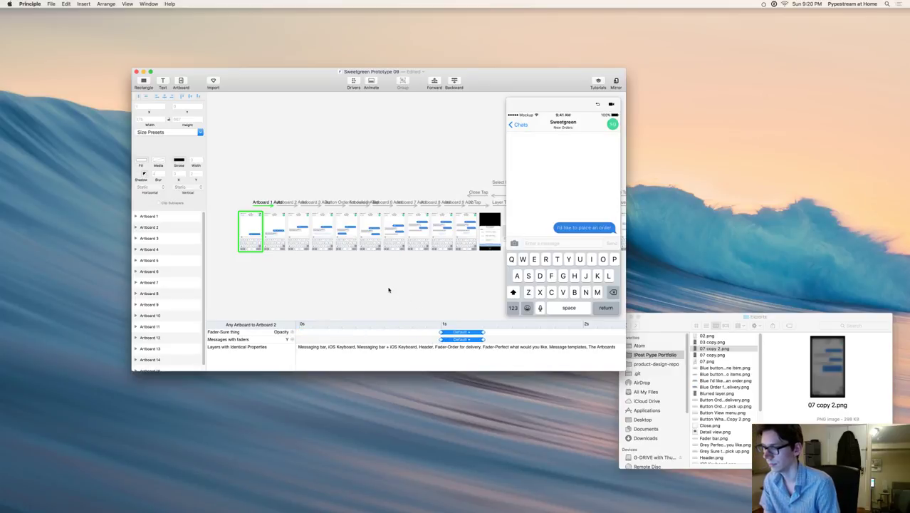
Step: Preview the automatic opening chat messages, enlarging the document window and replaying the sequence from the start in a full-screen preview
left_click(572, 159)
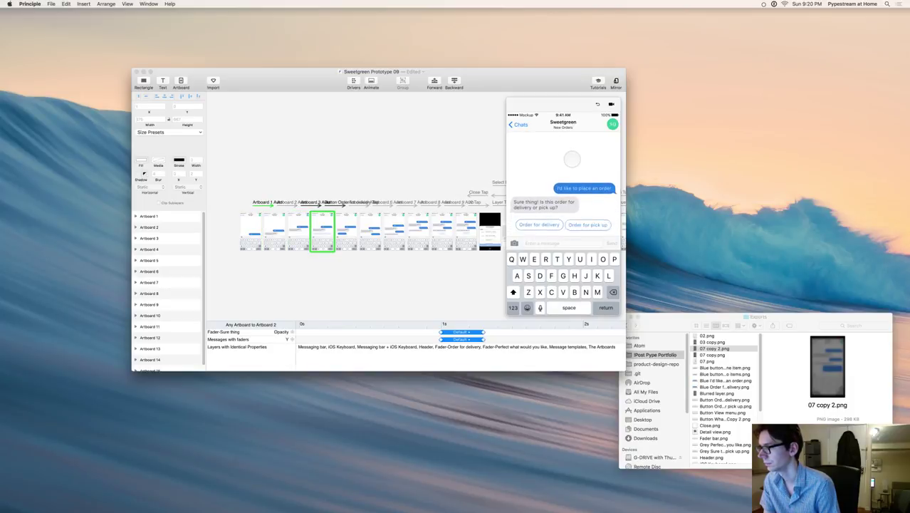
left_click(182, 87)
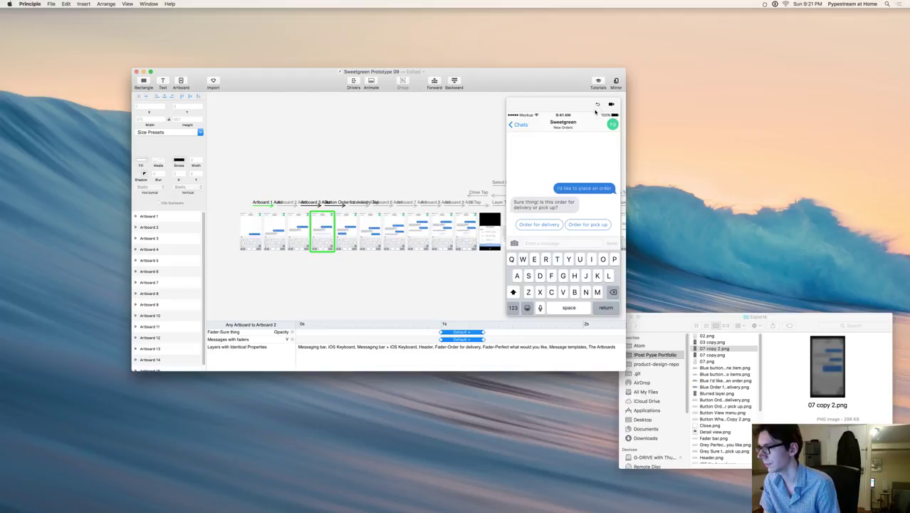
left_click(151, 72)
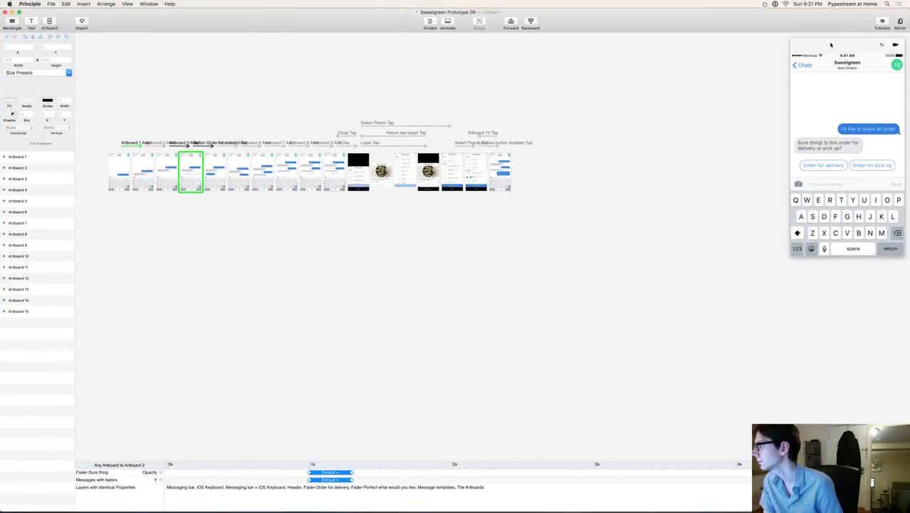
left_click_drag(831, 45, 684, 32)
key("ctrl+super+f")
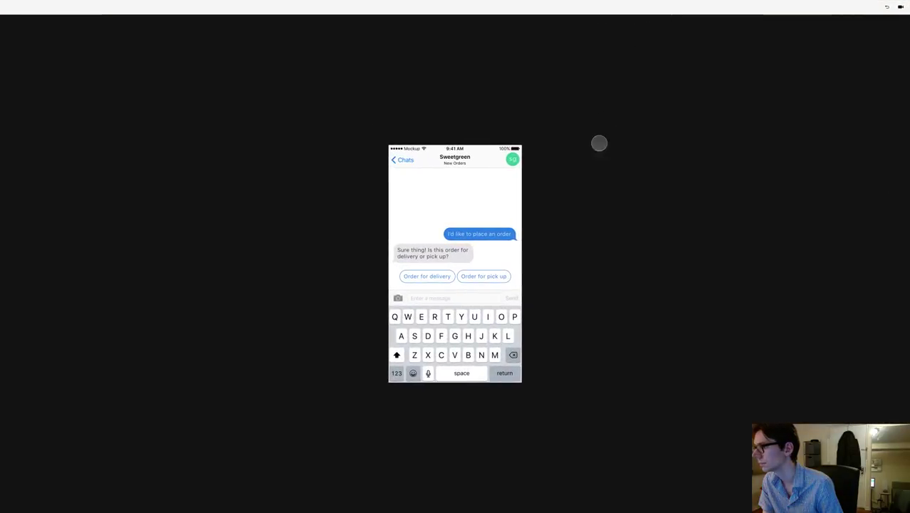
left_click(887, 7)
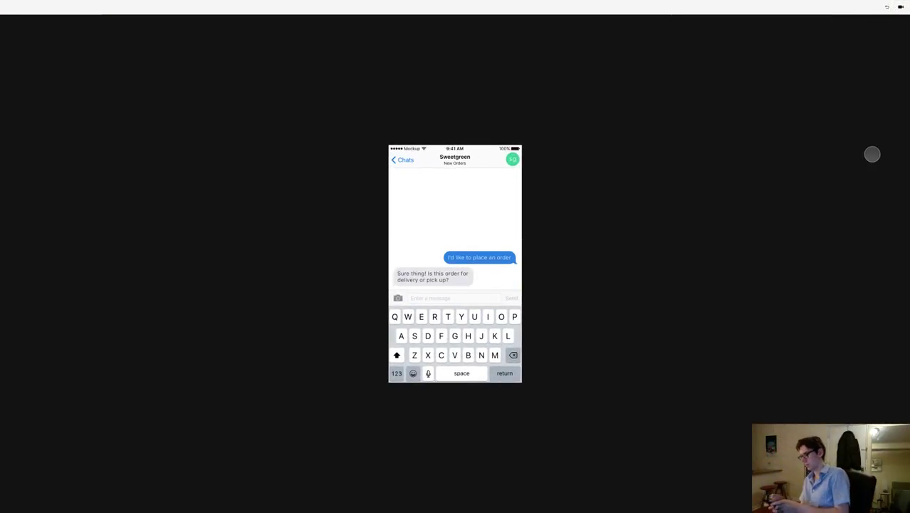
left_click(887, 8)
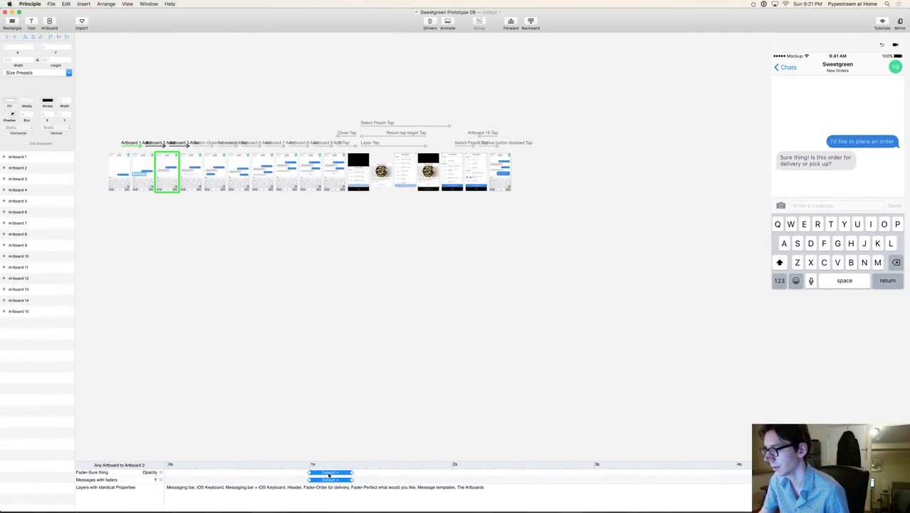
Step: Set the Fader-Sure thing opacity and Messages with faders Y animations to start at 2 s, and save the prototype
left_click_drag(322, 472, 466, 474)
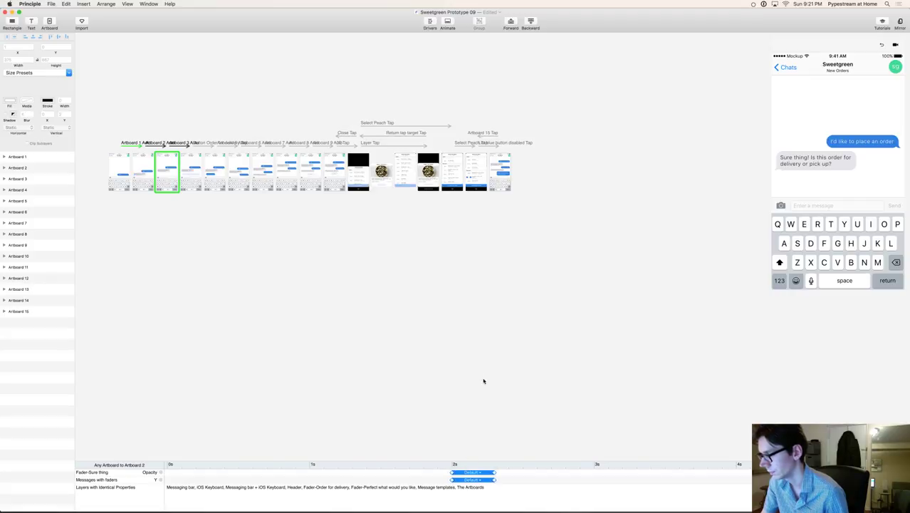
key("super+s")
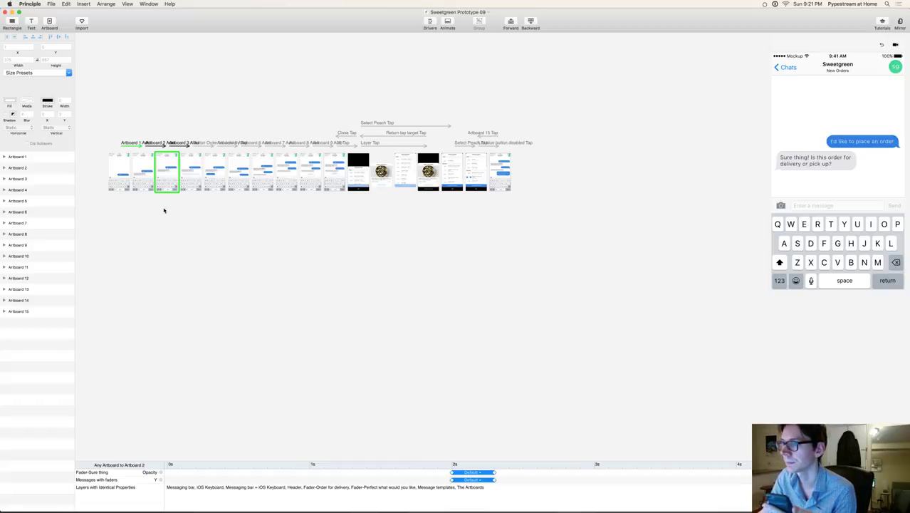
Step: Set the preview back to Artboard 1, the opening chat message
left_click(120, 162)
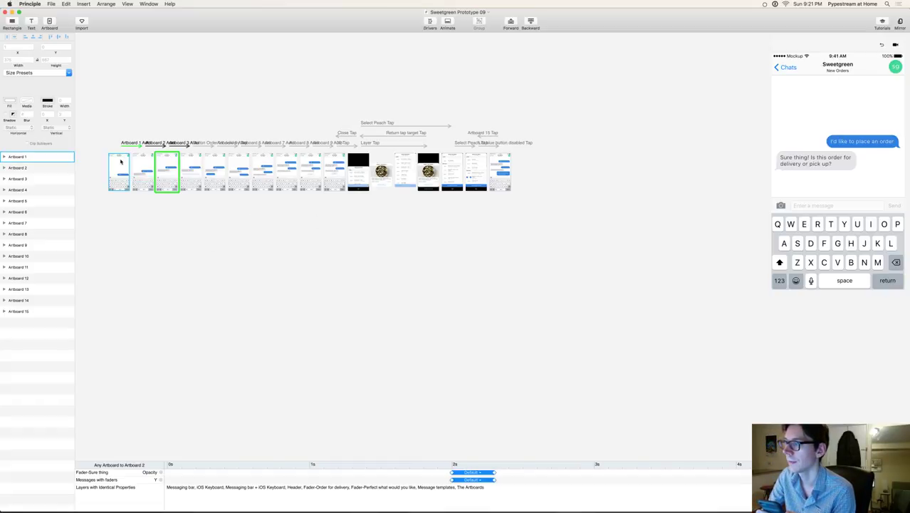
left_click(121, 170)
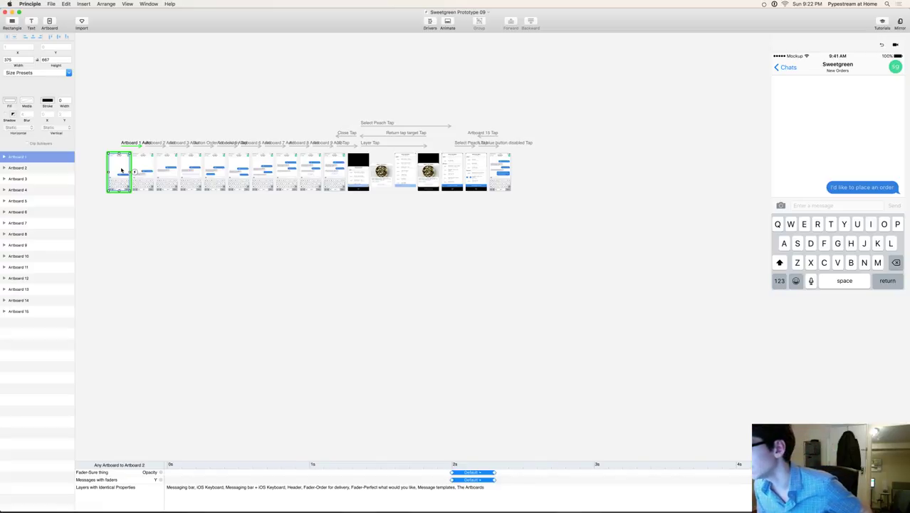
left_click(290, 238)
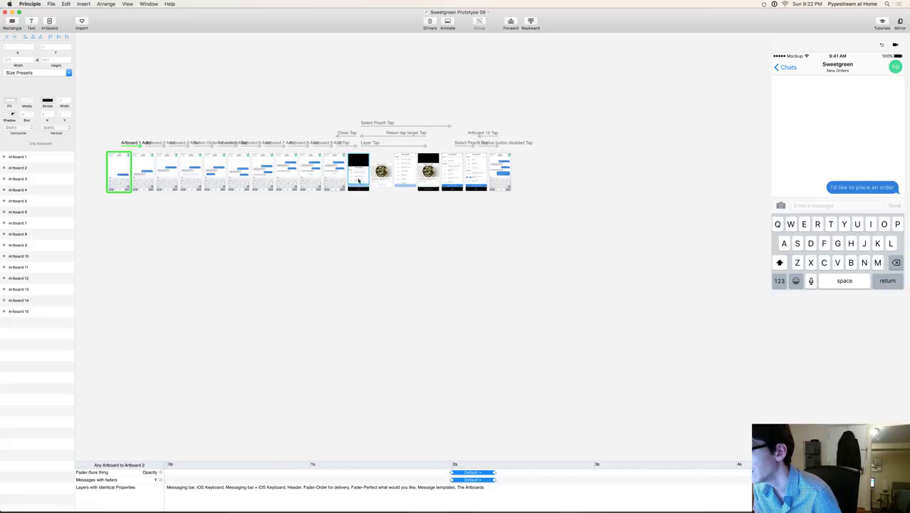
Step: Open the animation timeline of the 02 Tap transition and preview closing and reopening the menu with View menu
left_click(342, 145)
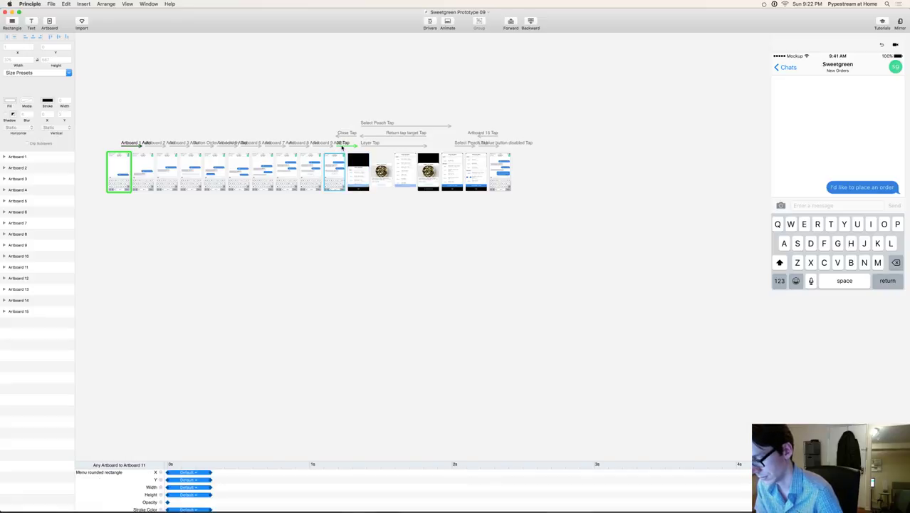
scroll(343, 147, "down", 10)
scroll(327, 185, "up", 10)
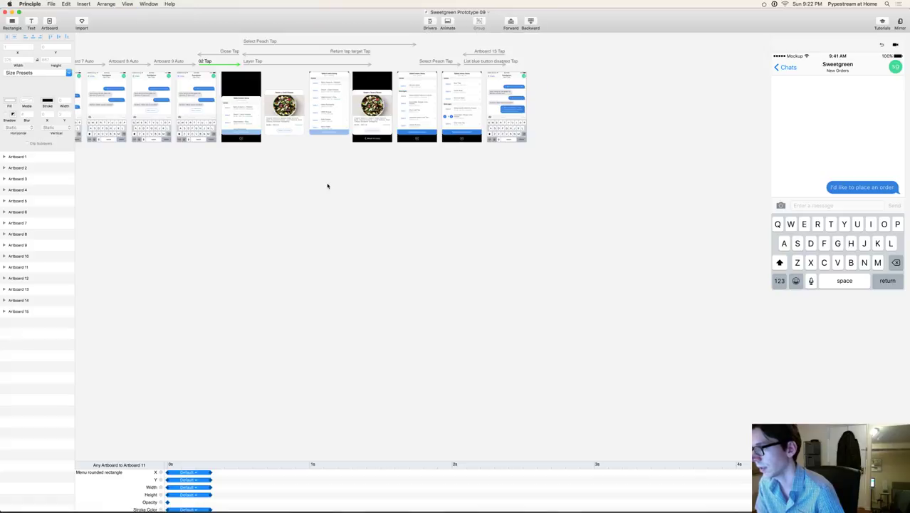
scroll(327, 185, "down", 2)
scroll(435, 357, "up", 5)
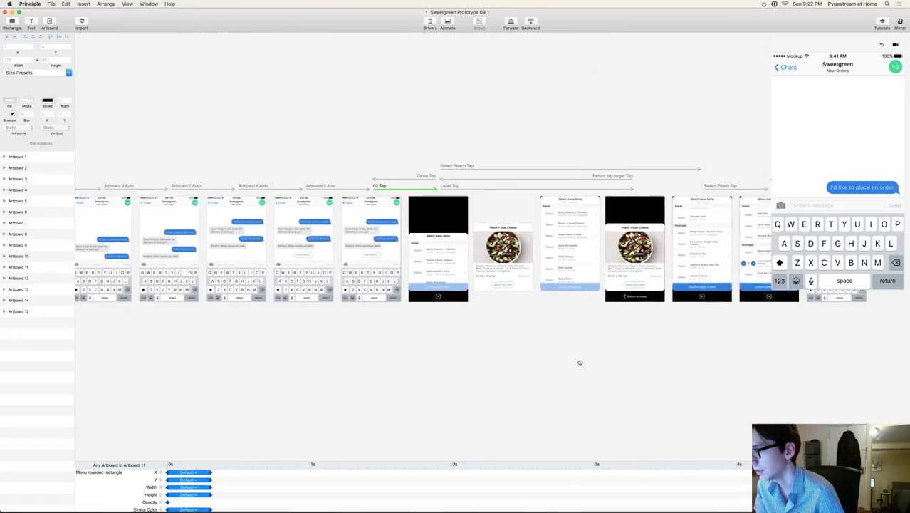
key("super+equal")
scroll(583, 387, "left", 5)
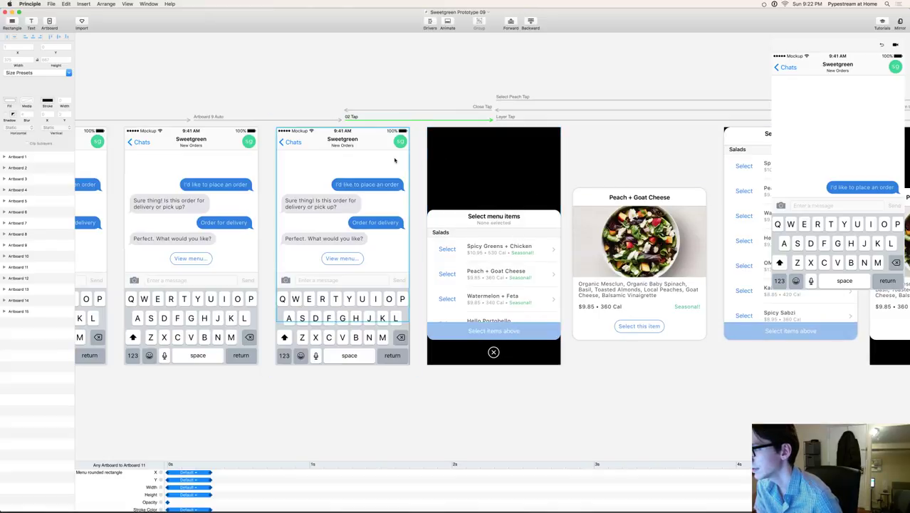
left_click(399, 228)
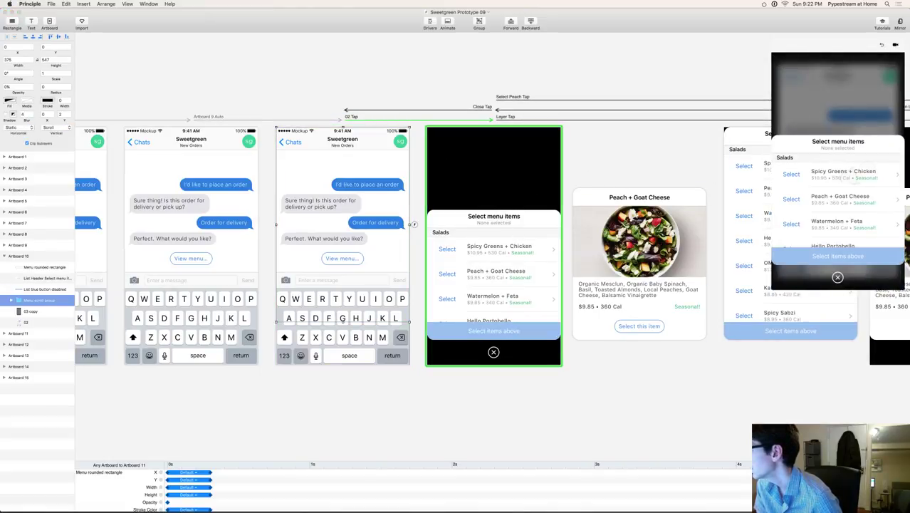
left_click(838, 277)
left_click(840, 187)
left_click(838, 278)
left_click(840, 187)
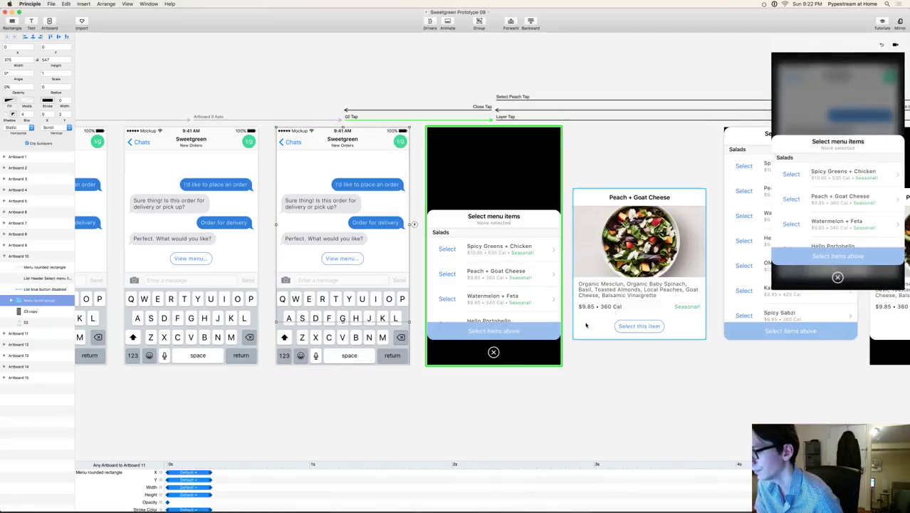
left_click(419, 385)
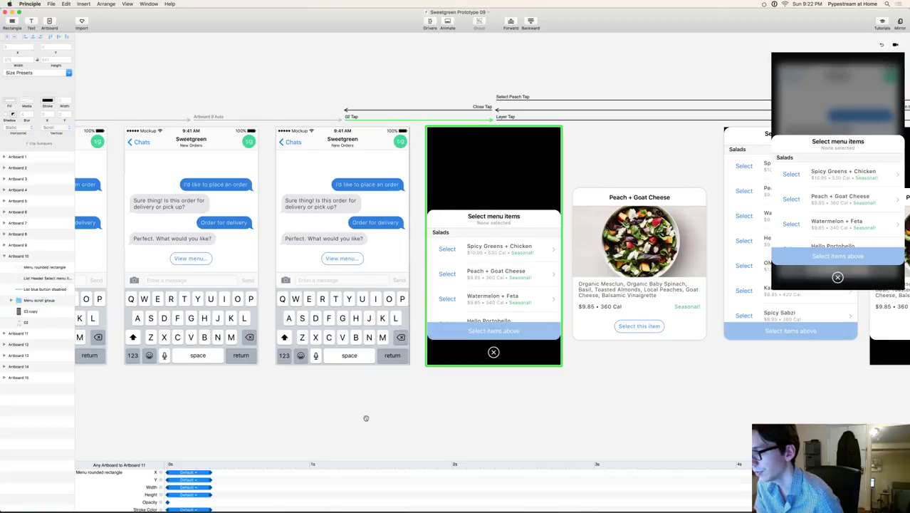
Step: Shorten the Menu rounded rectangle's X animation in the 02 Tap transition to about 0.2 s and test reopening the menu
scroll(366, 417, "right", 5)
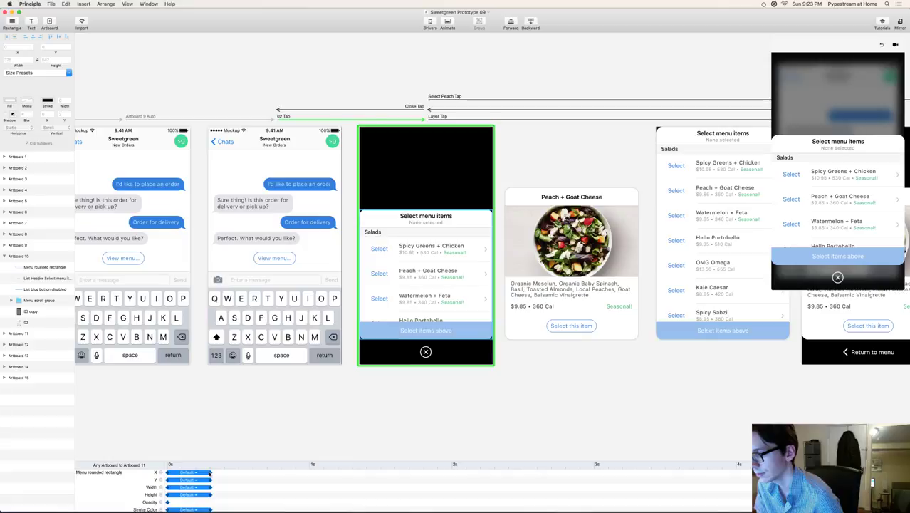
left_click_drag(212, 474, 197, 474)
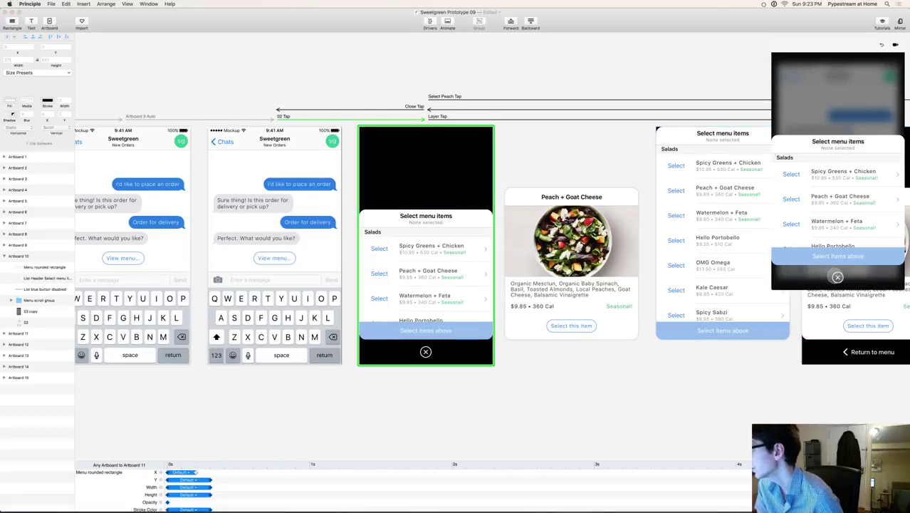
left_click(838, 184)
left_click(837, 277)
left_click(837, 184)
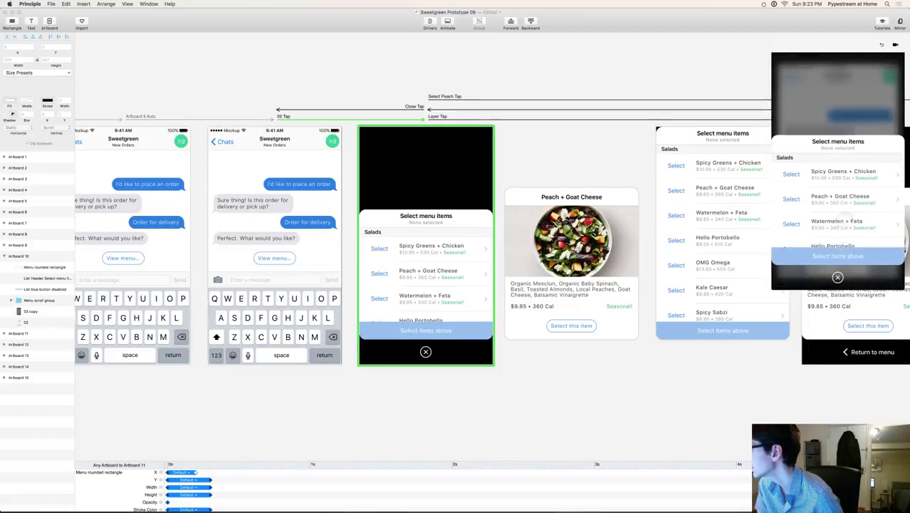
left_click(838, 277)
left_click(837, 184)
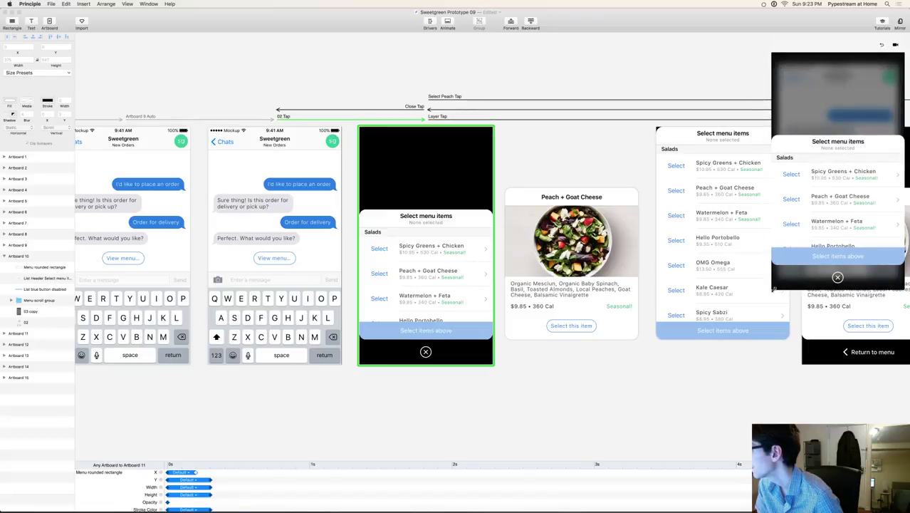
left_click(833, 285)
left_click(838, 186)
Step: Enlarge the preview window and repeatedly close and reopen the menu to examine how the rounded rectangle expands
left_click_drag(765, 305, 743, 330)
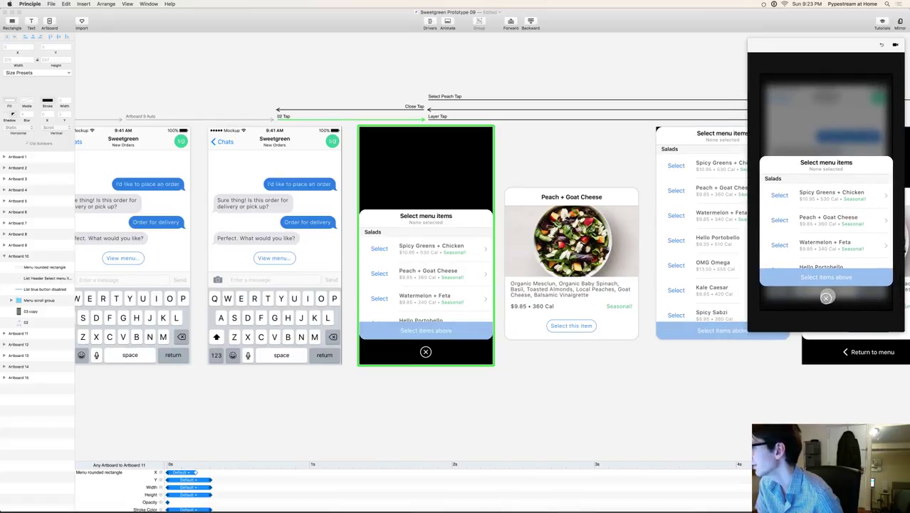
left_click(826, 298)
left_click(838, 206)
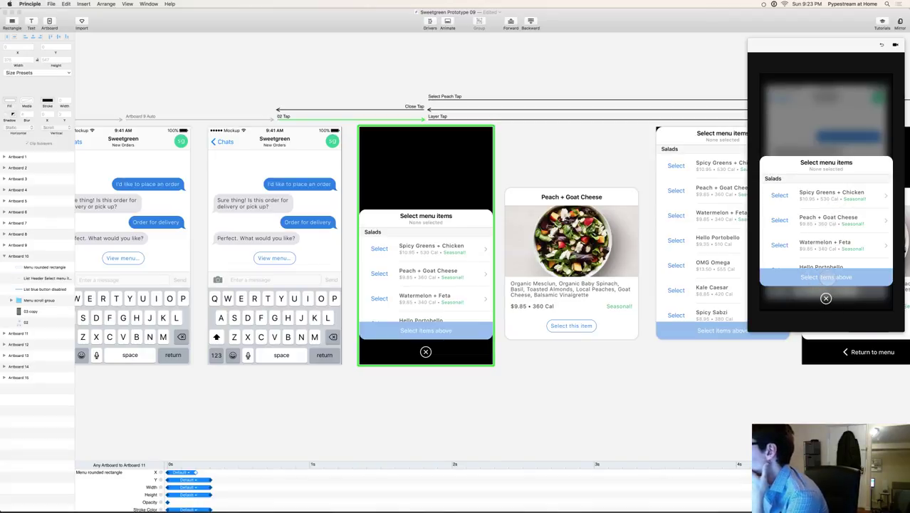
left_click(825, 298)
left_click(815, 209)
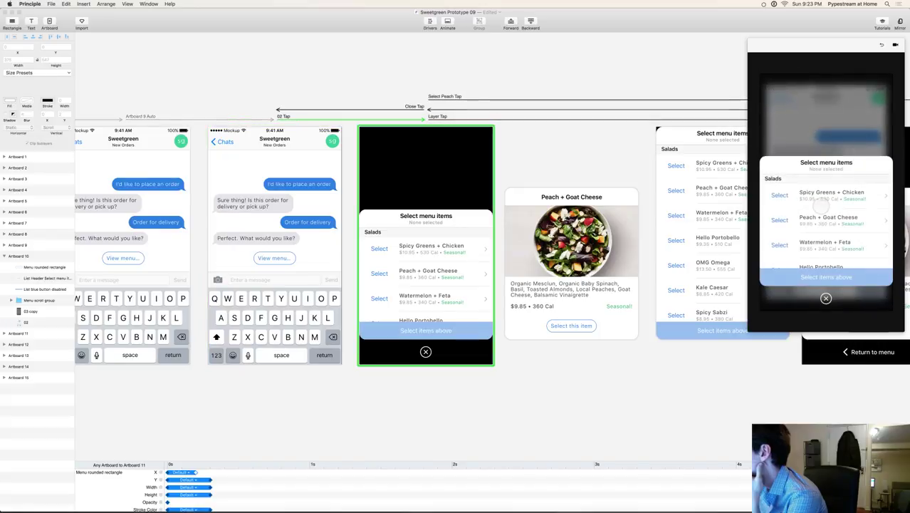
left_click(826, 296)
left_click(829, 214)
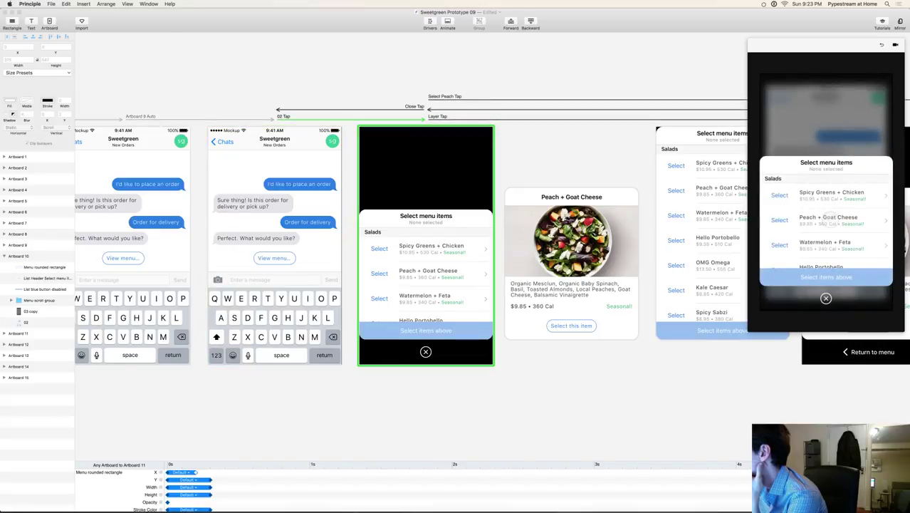
left_click(826, 298)
left_click(827, 209)
left_click(826, 298)
left_click(825, 205)
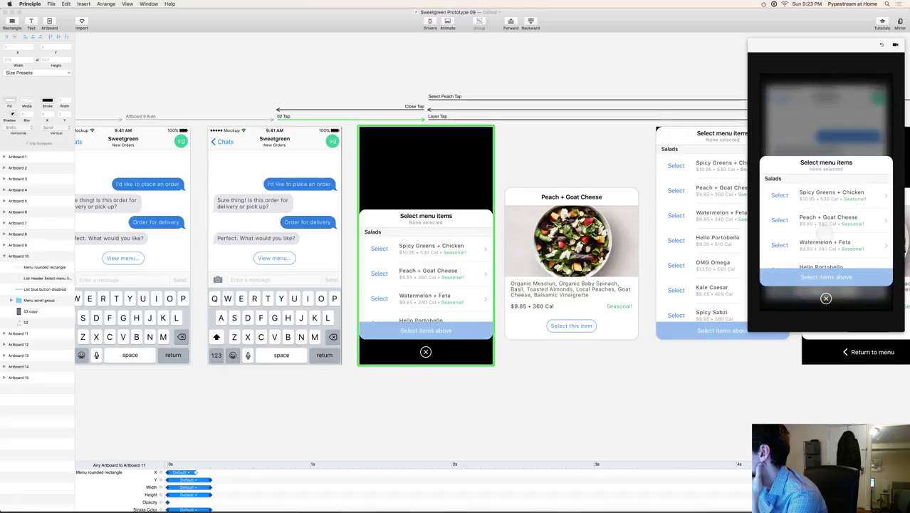
left_click(825, 298)
left_click(826, 207)
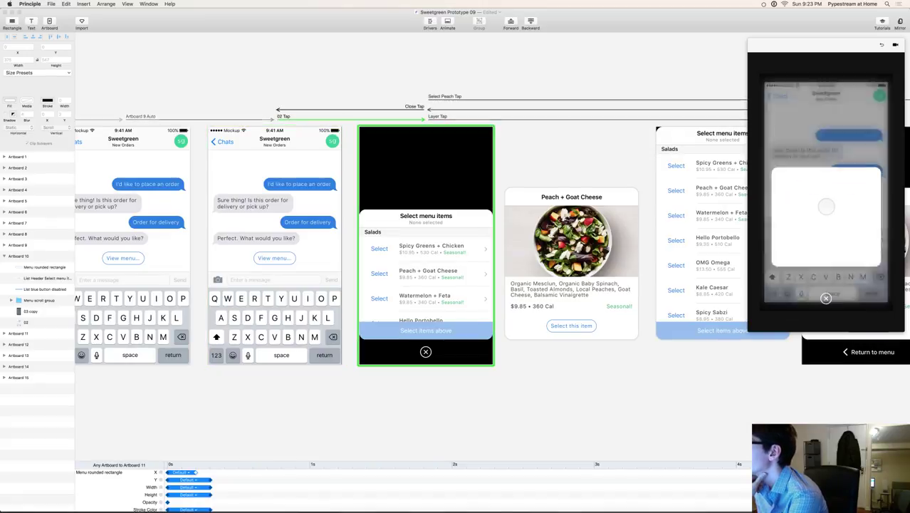
Step: Repeatedly close and reopen the menu in the preview to examine the rounded rectangle's expansion with the shortened X animation
left_click(826, 298)
left_click(826, 206)
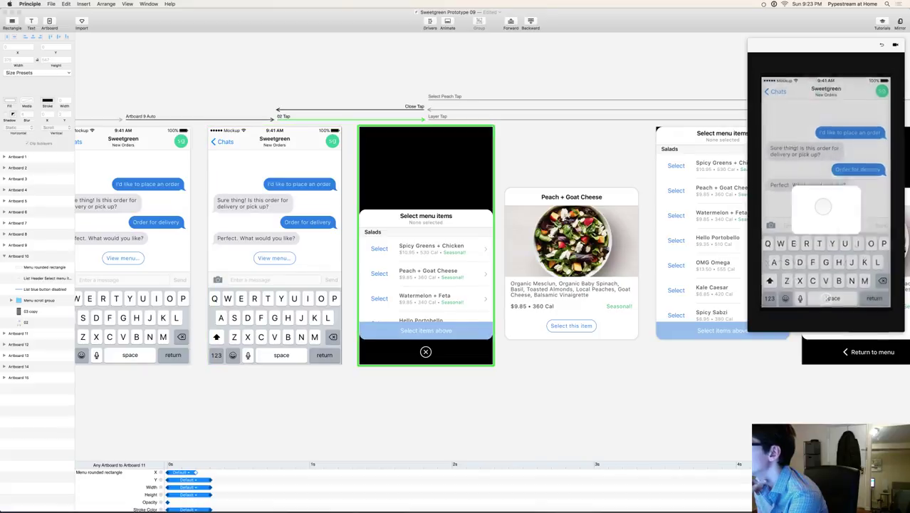
left_click(827, 299)
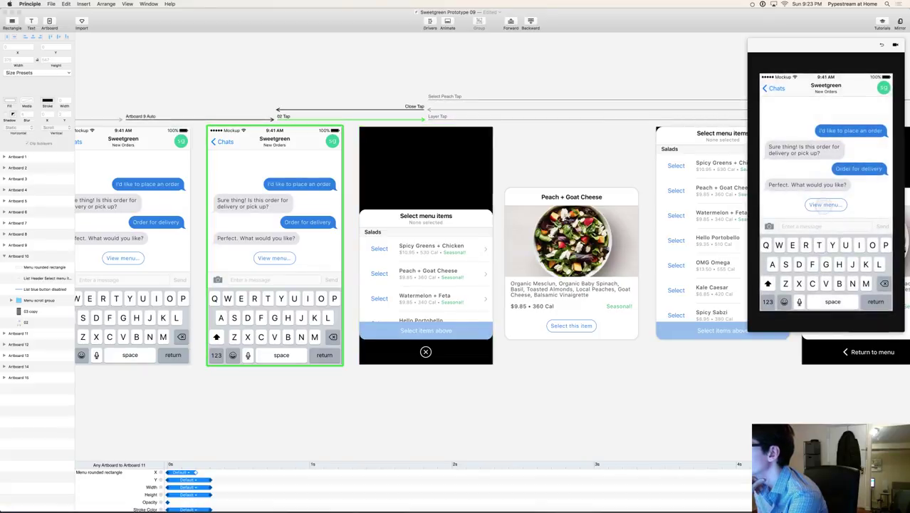
left_click(825, 203)
left_click(826, 298)
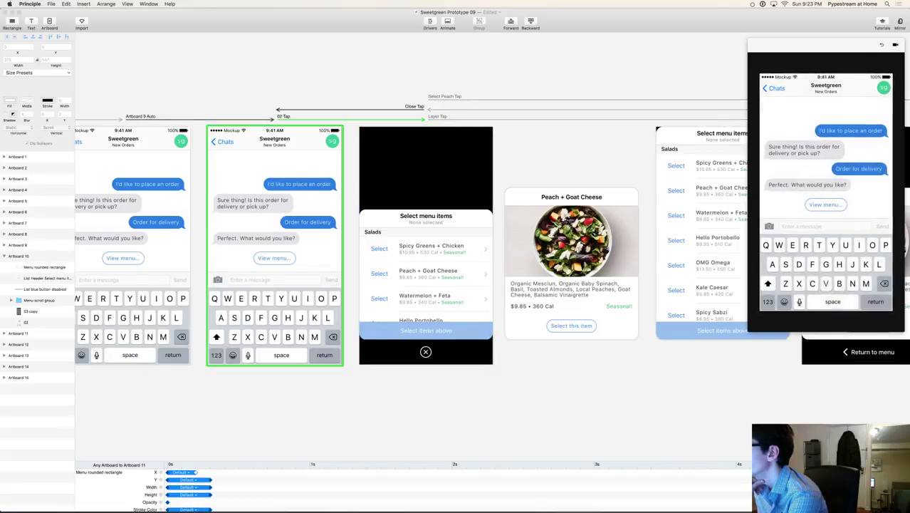
left_click(826, 206)
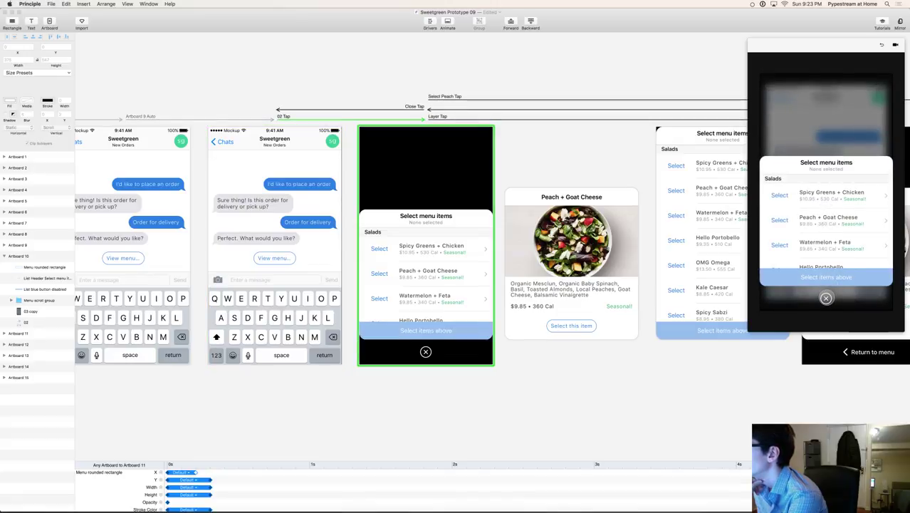
left_click(826, 299)
left_click(824, 204)
left_click(827, 299)
left_click(826, 206)
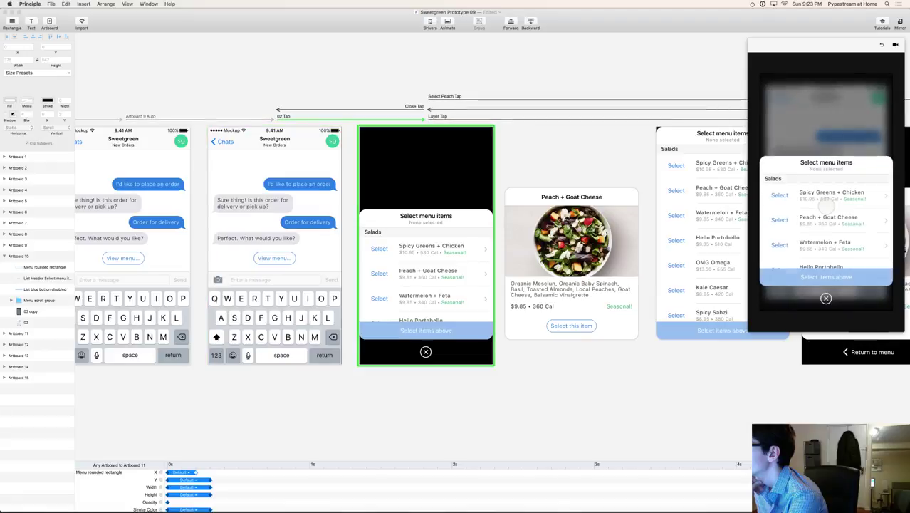
left_click(827, 298)
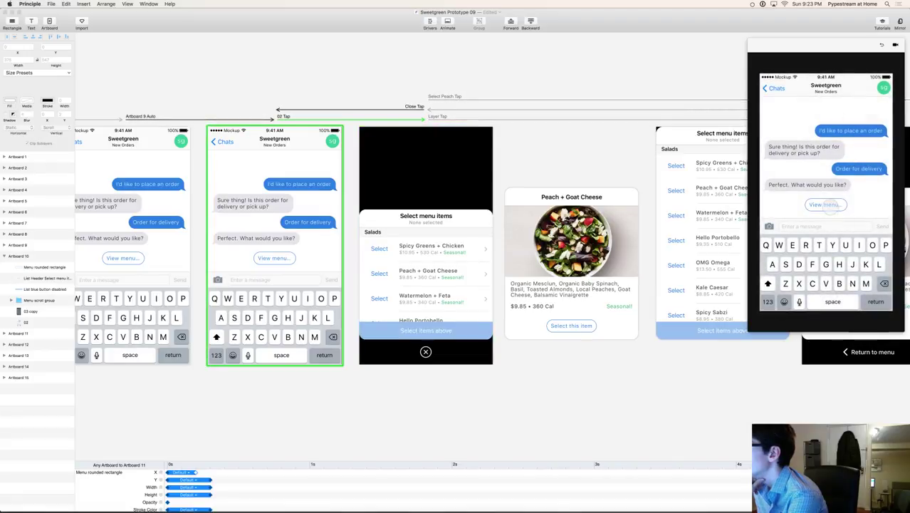
left_click(825, 205)
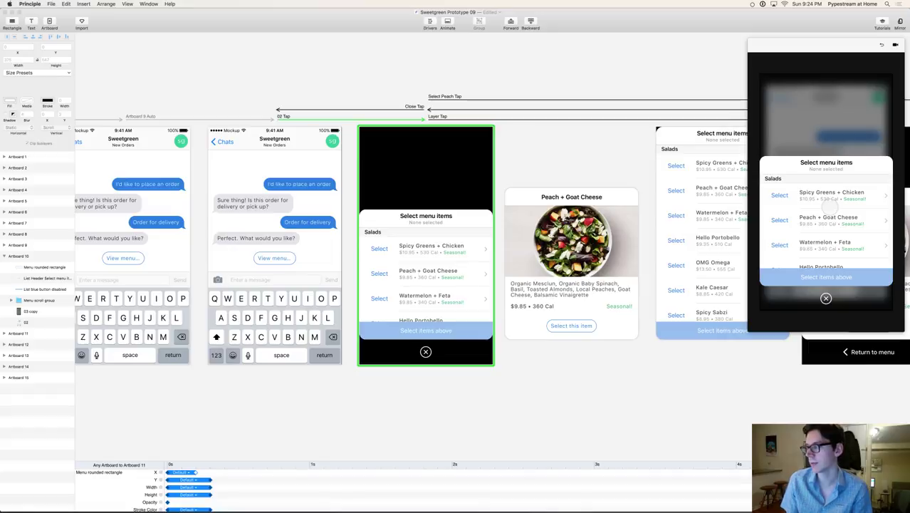
scroll(830, 206, "down", 2)
left_click(827, 298)
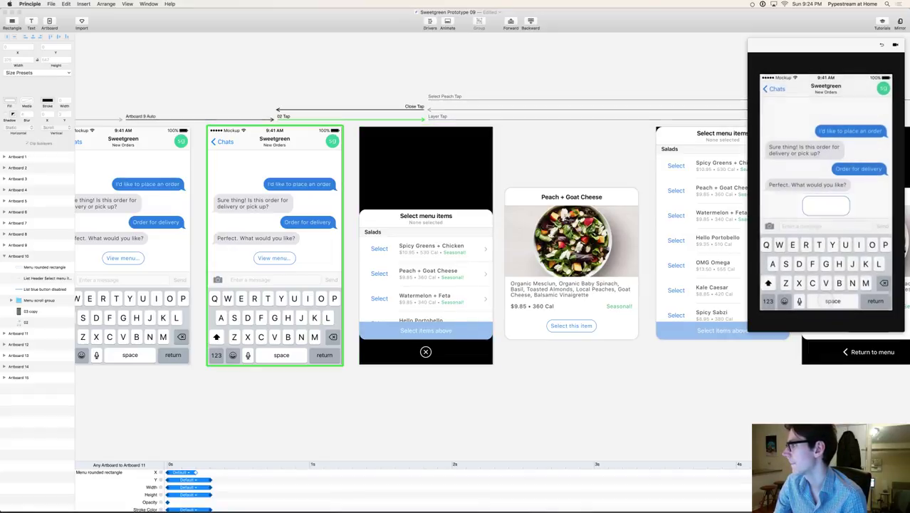
left_click(826, 205)
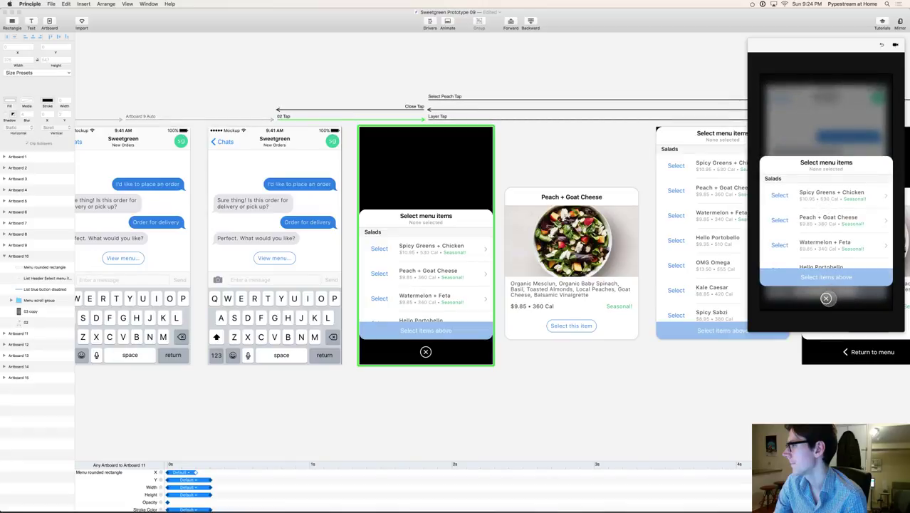
left_click(827, 298)
left_click(827, 205)
left_click(827, 298)
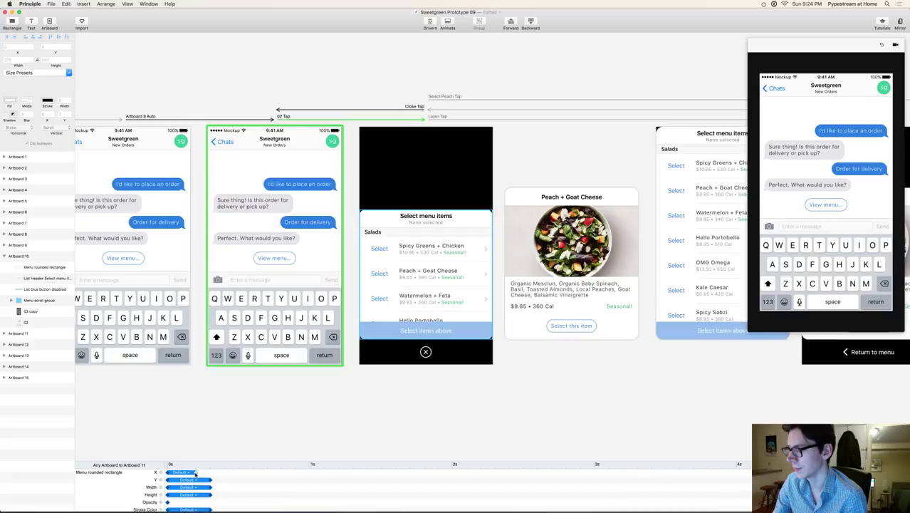
Step: Set the Menu rounded rectangle's X animation to about 0.3 s and its Width animation to about 0.2 s, and test reopening the menu
left_click_drag(190, 473, 211, 473)
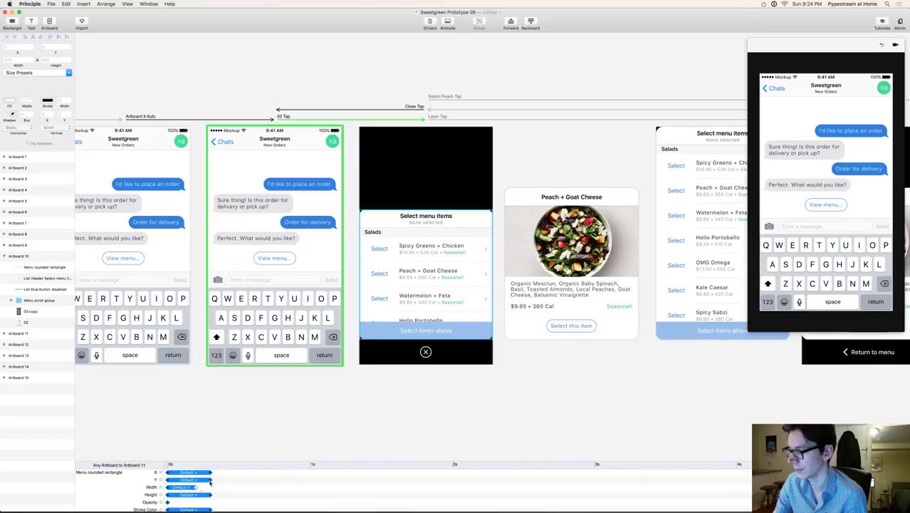
left_click(834, 207)
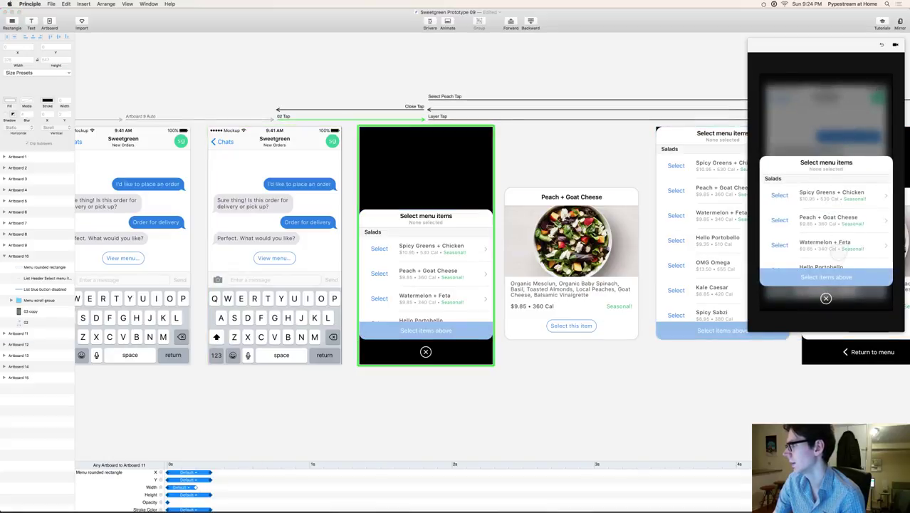
left_click(827, 298)
left_click(827, 205)
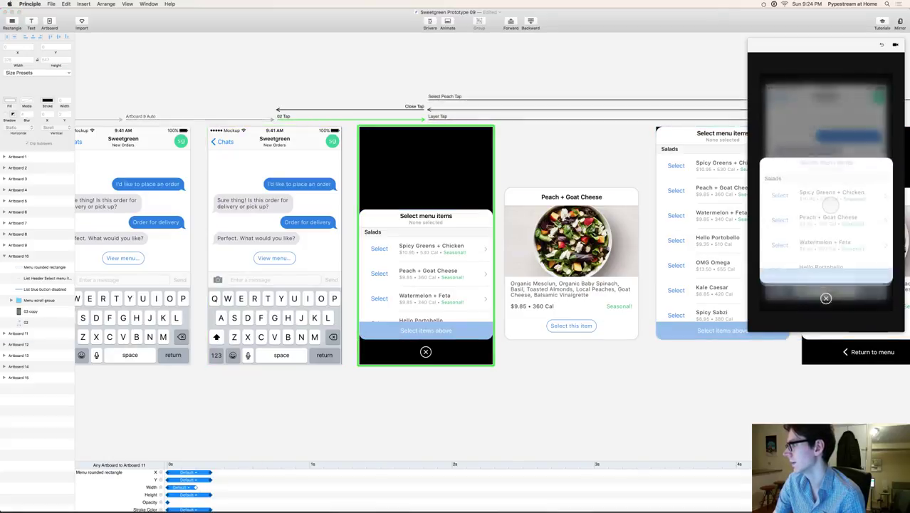
left_click(826, 298)
left_click(827, 204)
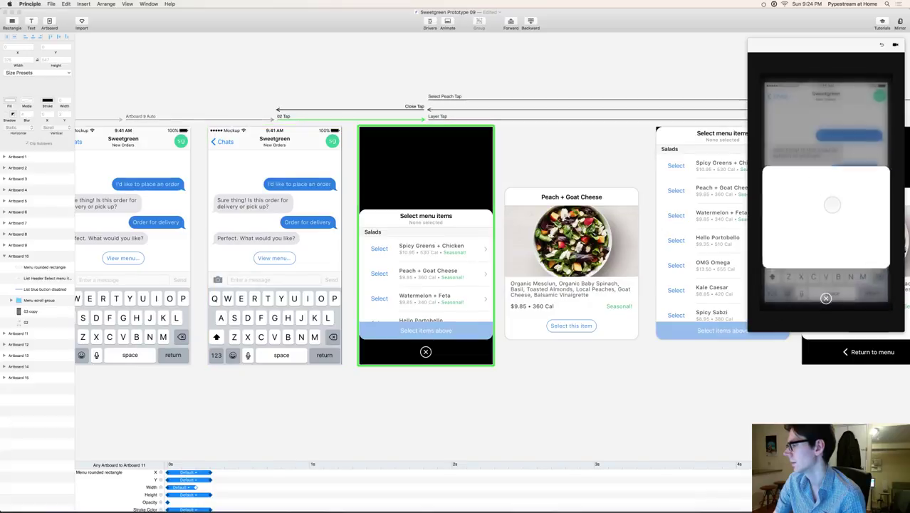
left_click(826, 298)
left_click(830, 205)
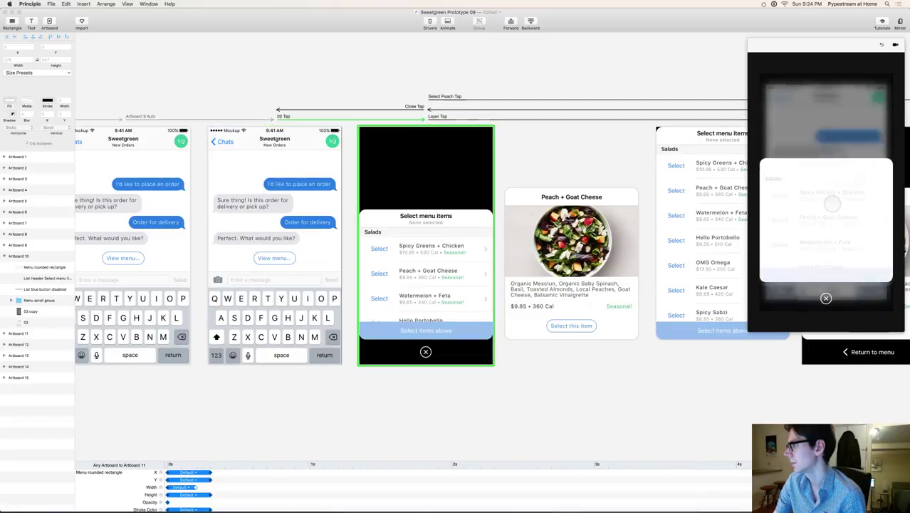
left_click(826, 295)
left_click(828, 205)
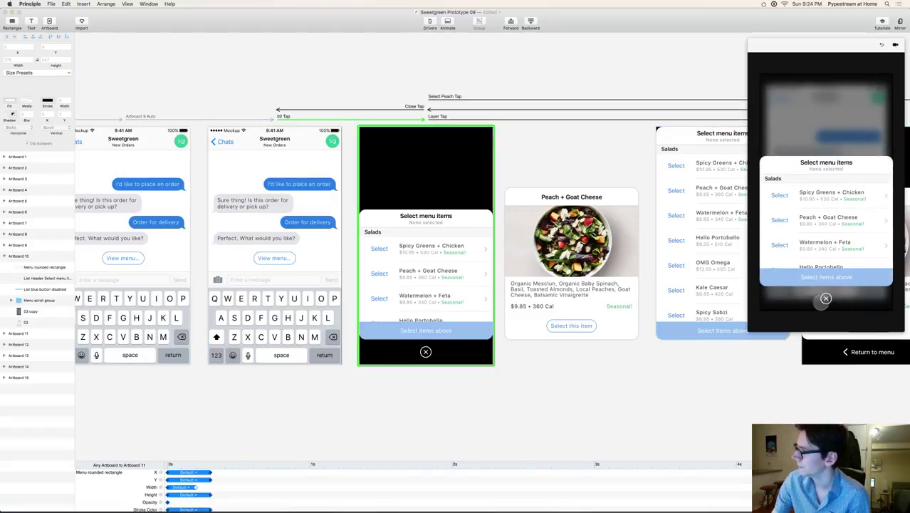
Step: Try shortening the Menu rounded rectangle's Y animation to about 0.2 s and repeatedly close and reopen the menu in the preview
scroll(292, 488, "down", 3)
scroll(293, 489, "up", 3)
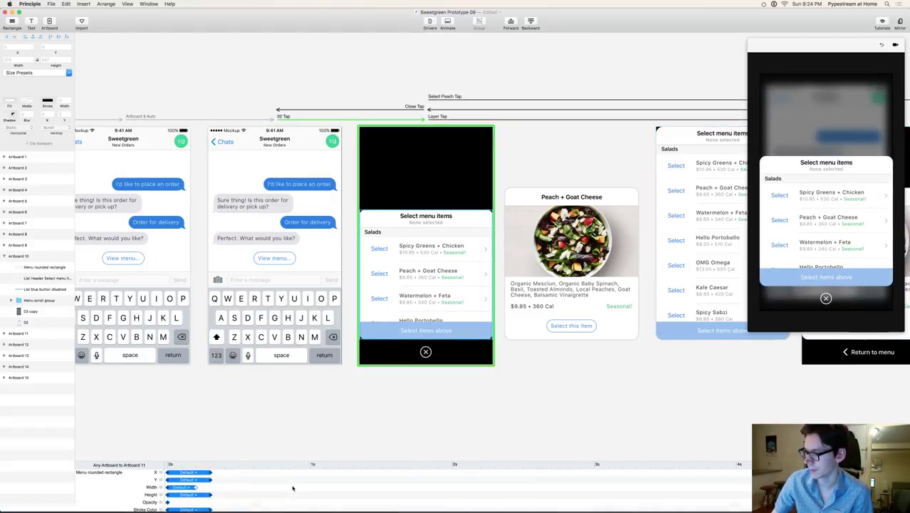
left_click(826, 298)
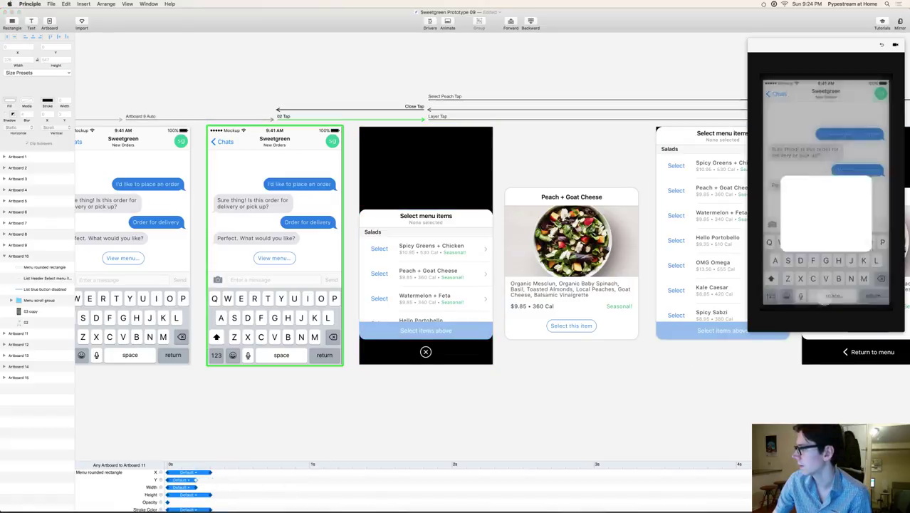
left_click(825, 205)
left_click(826, 298)
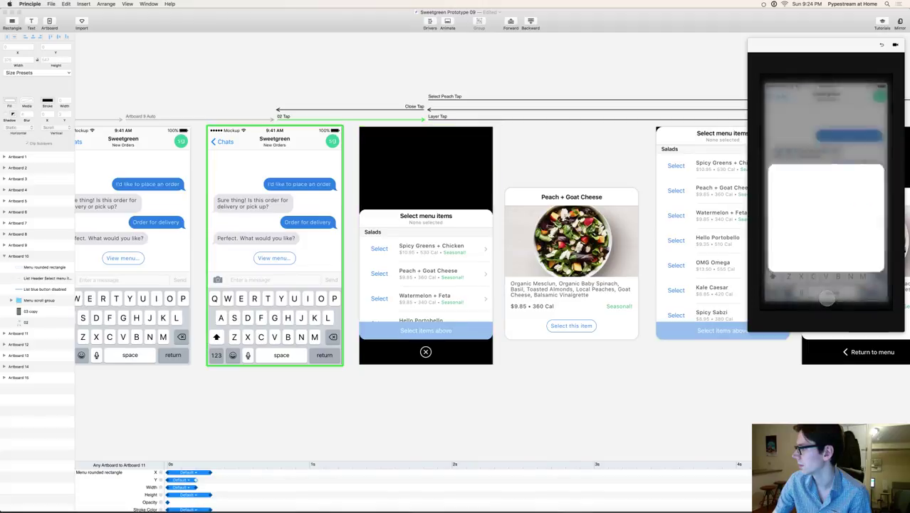
left_click(832, 206)
left_click(827, 298)
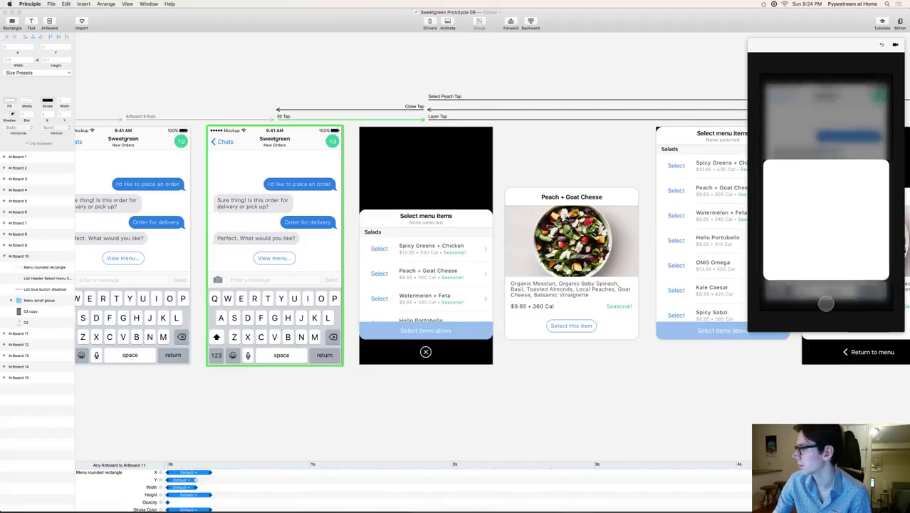
left_click(825, 205)
left_click(826, 297)
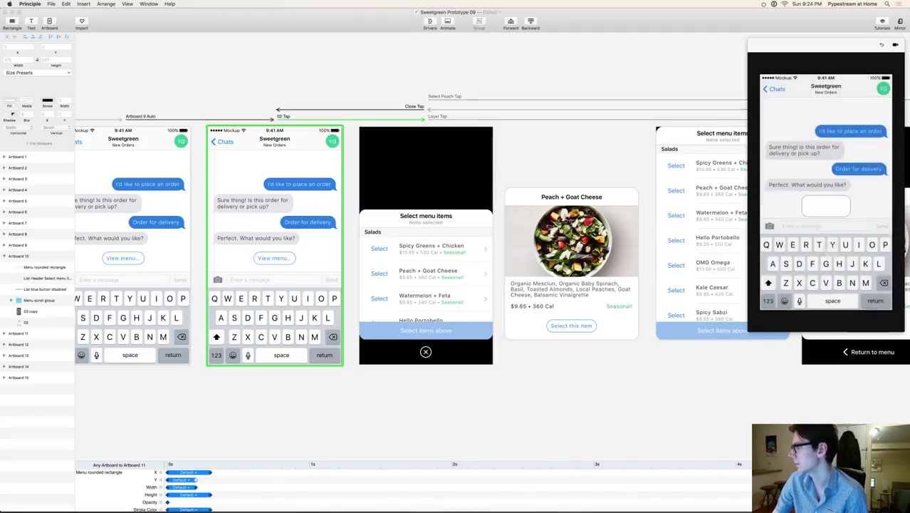
left_click(825, 204)
left_click(827, 298)
left_click(828, 206)
left_click(826, 298)
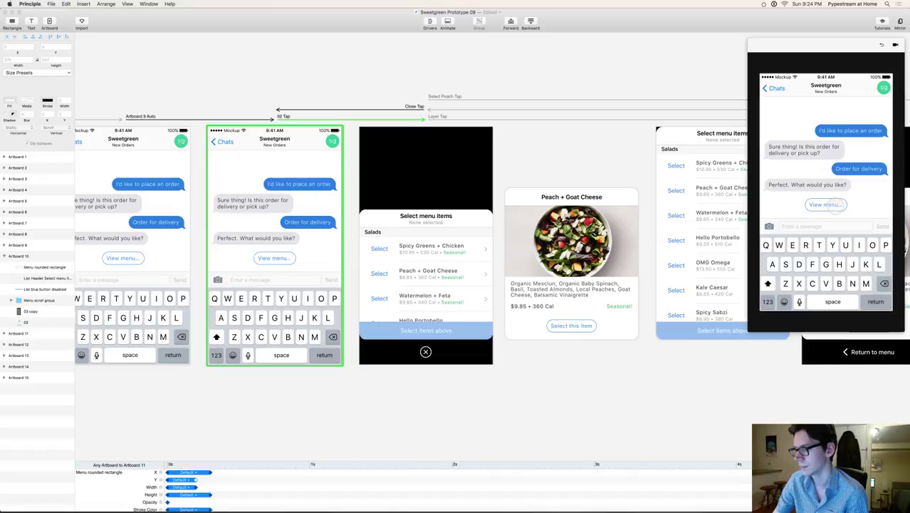
left_click(827, 205)
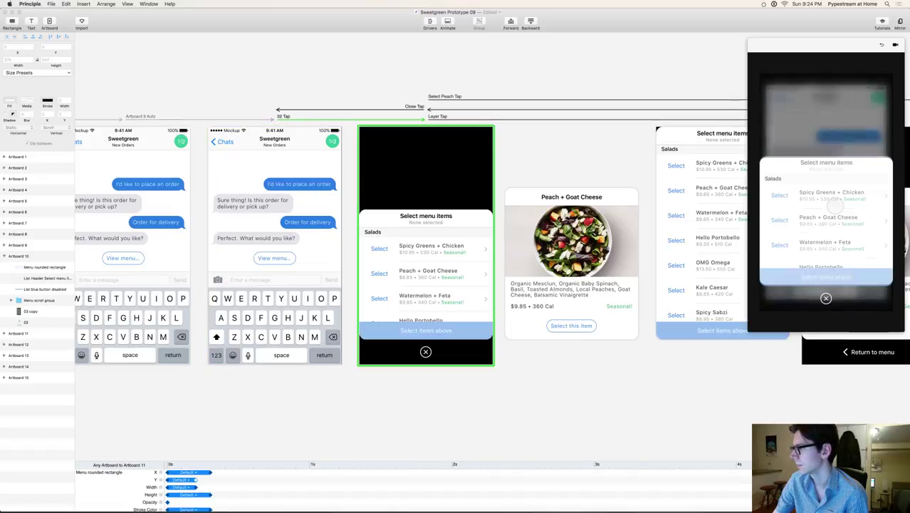
left_click(826, 298)
left_click(826, 204)
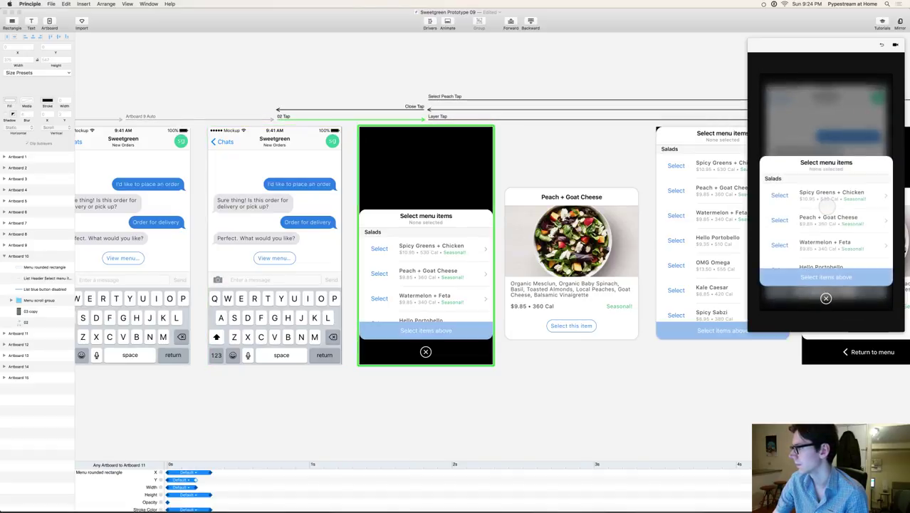
left_click(828, 298)
left_click(827, 204)
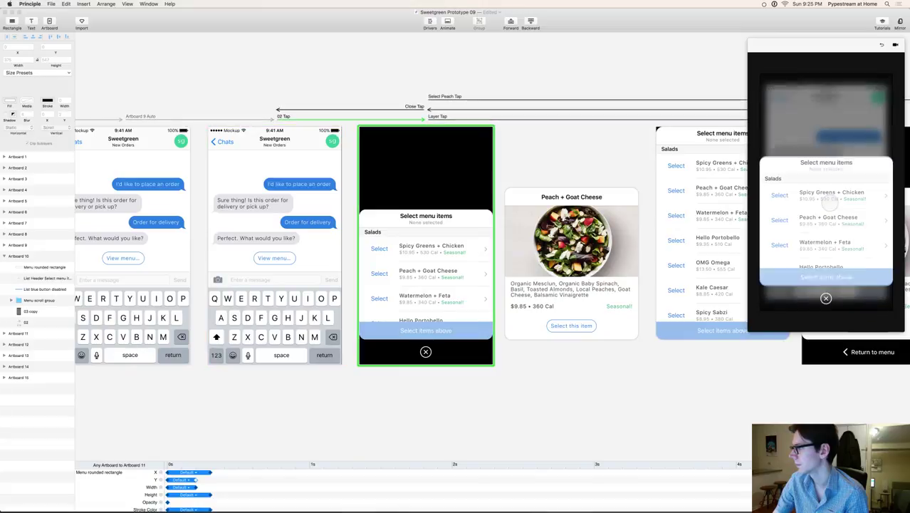
Step: Set the Menu rounded rectangle's Y animation back to about 0.3 s, shorten its Height animation to about 0.2 s and test the menu opening
scroll(218, 488, "down", 3)
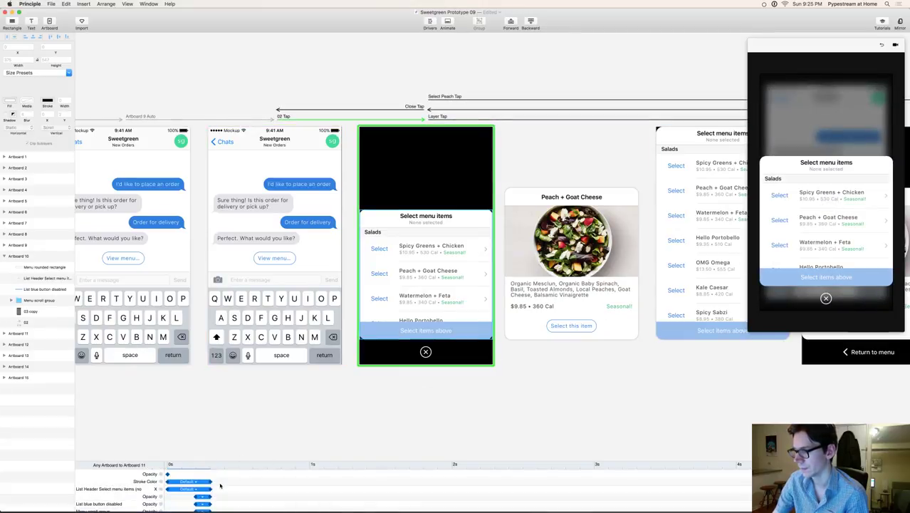
scroll(221, 485, "up", 3)
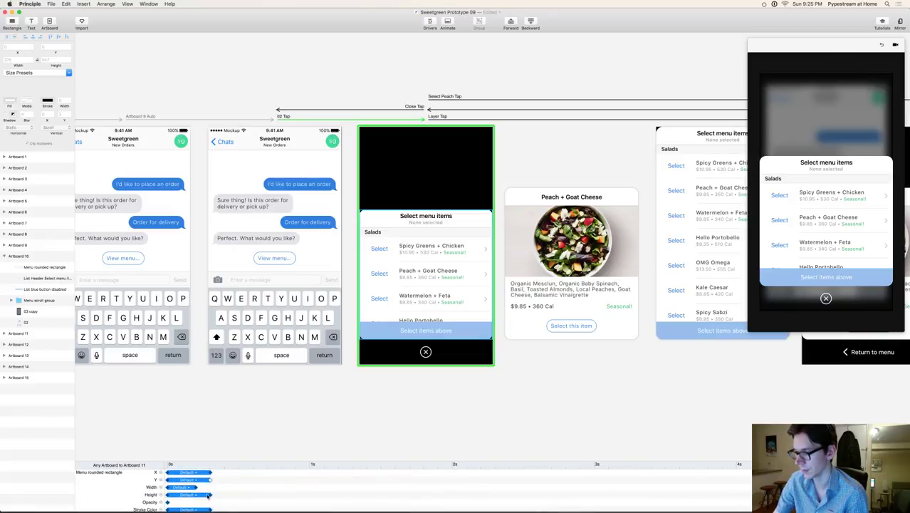
left_click(826, 298)
left_click(825, 204)
left_click(825, 297)
left_click(828, 206)
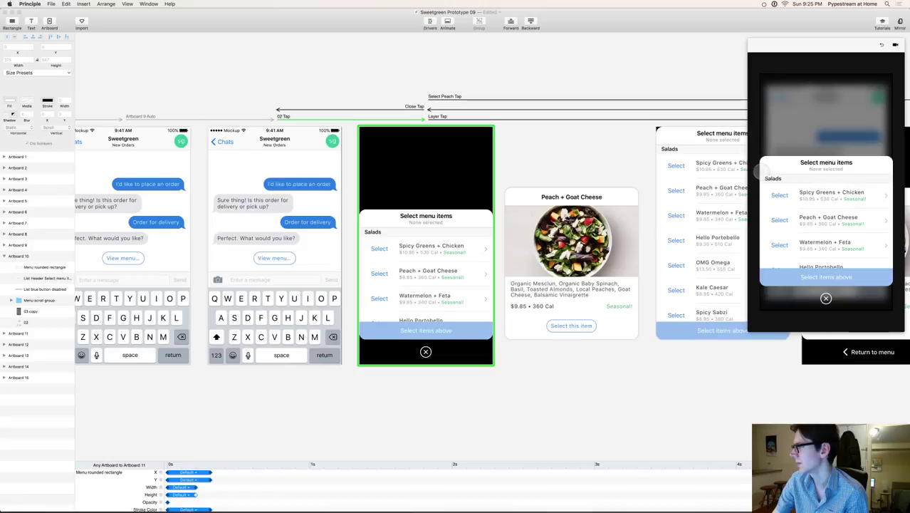
left_click(826, 299)
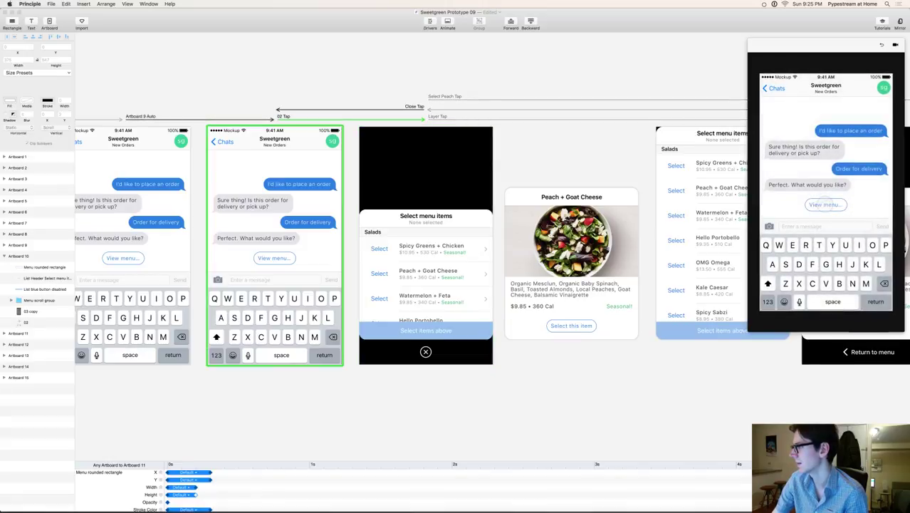
left_click(825, 204)
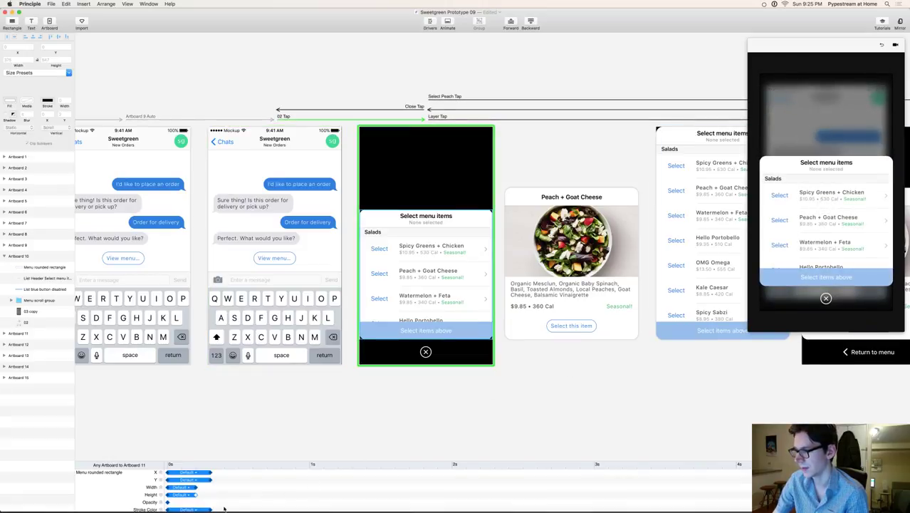
Step: Extend the Menu rounded rectangle's Height animation to about 0.3 s and test closing and reopening the menu in the preview
left_click_drag(819, 225, 796, 281)
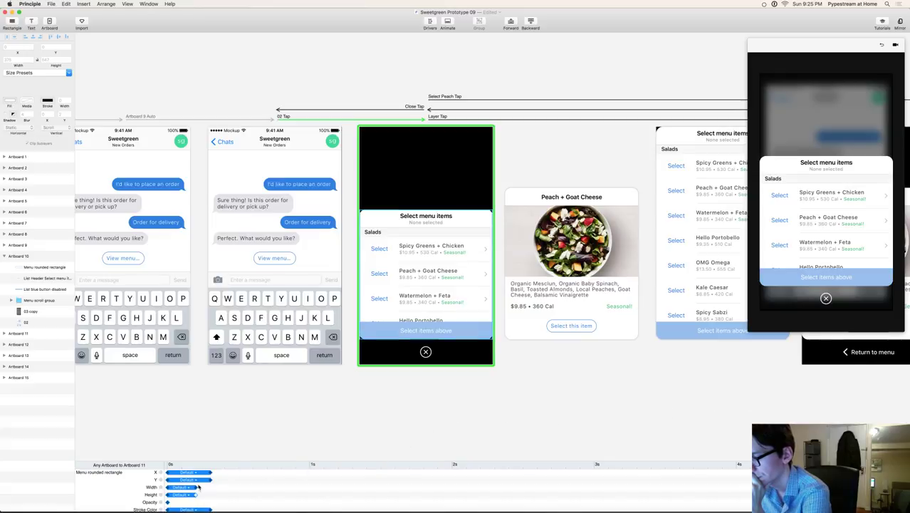
left_click_drag(197, 497, 211, 499)
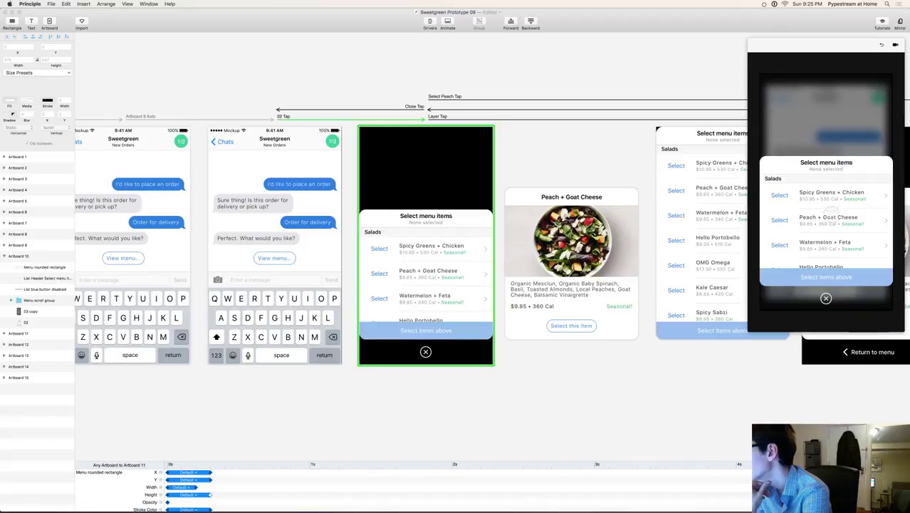
left_click(831, 205)
left_click(832, 207)
left_click(826, 297)
left_click(827, 204)
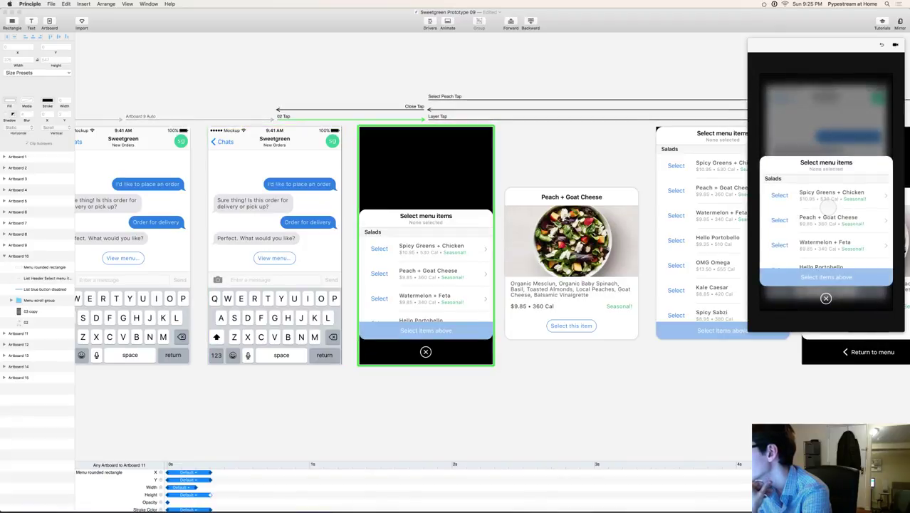
left_click(828, 297)
left_click(826, 204)
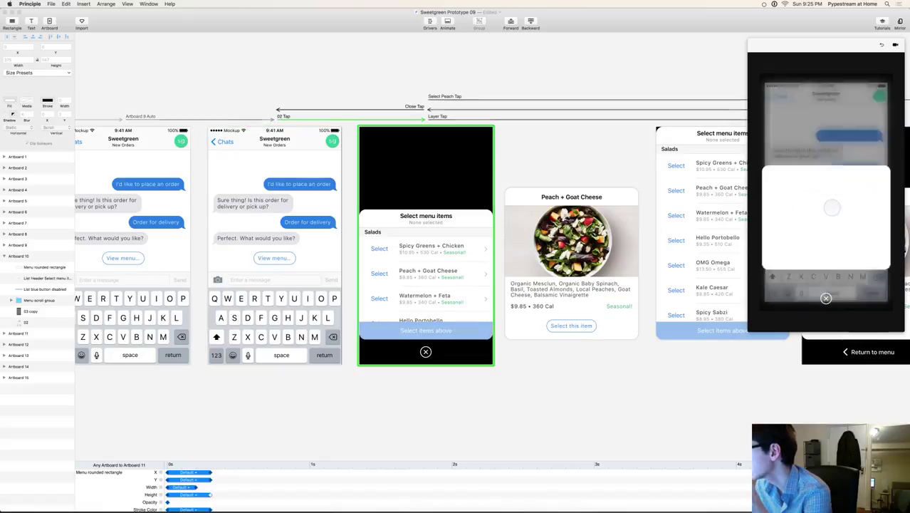
left_click(827, 298)
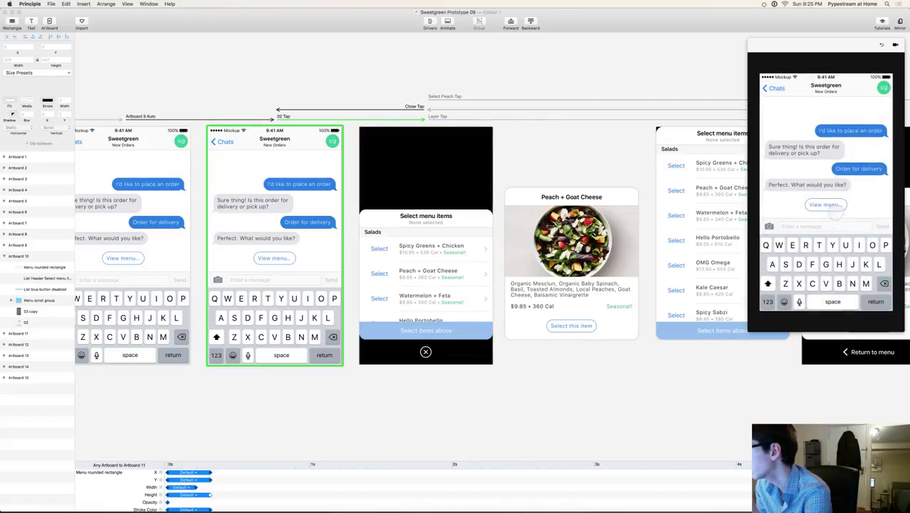
Step: Test opening the menu in the preview, scroll it, view the Peach + Goat Cheese details and return to the menu
left_click(835, 210)
left_click_drag(826, 237, 838, 161)
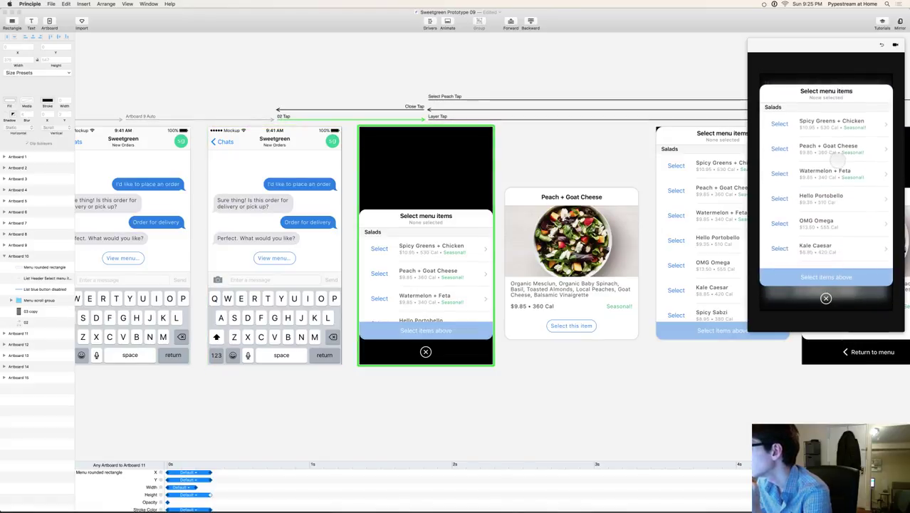
left_click(838, 177)
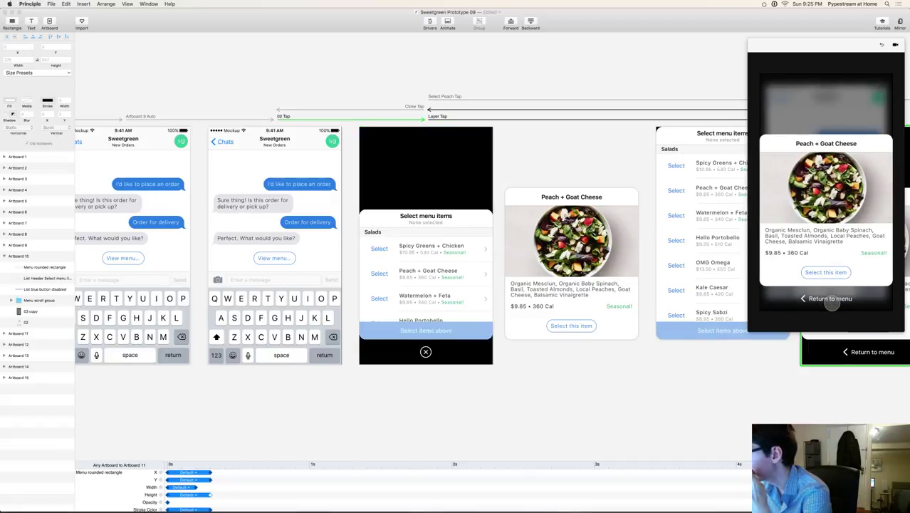
left_click(831, 299)
Step: Test ordering in the preview by selecting Peach + Goat Cheese and Cucumber Ginger Lime Fresca and confirming the order
left_click(780, 174)
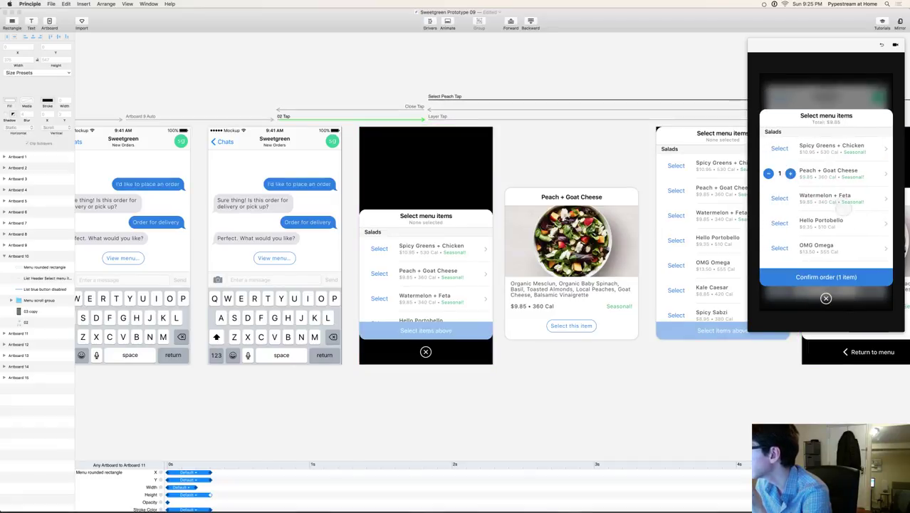
scroll(827, 185, "down", 5)
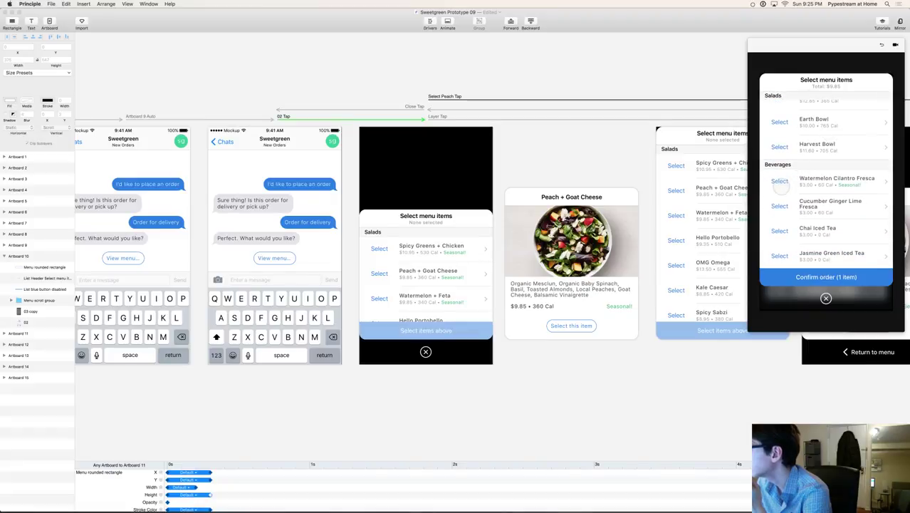
left_click(780, 206)
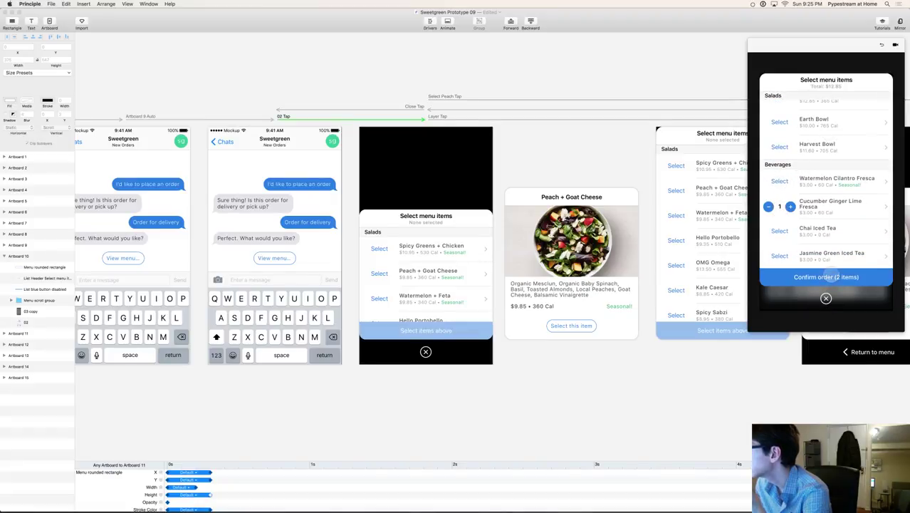
left_click(829, 277)
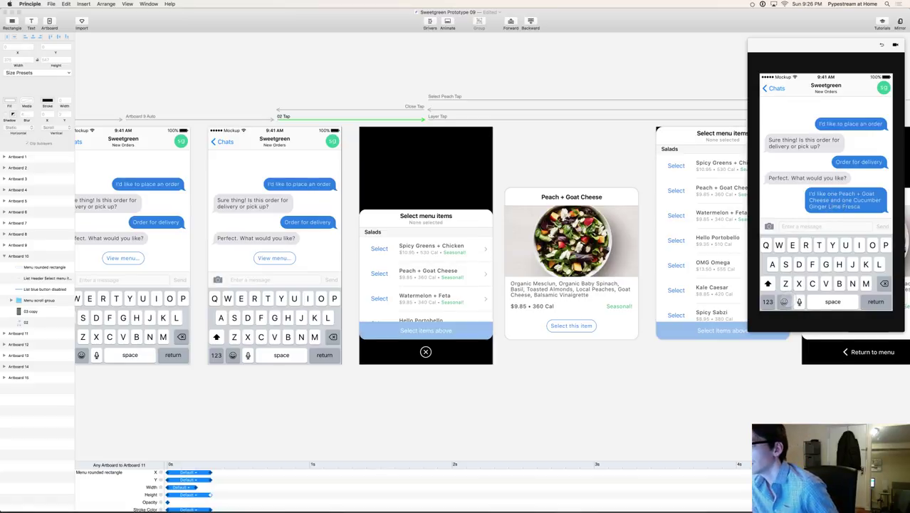
Step: Save the prototype and record the preview with the touch cursor while ordering for delivery and opening and scrolling the menu
key("super+s")
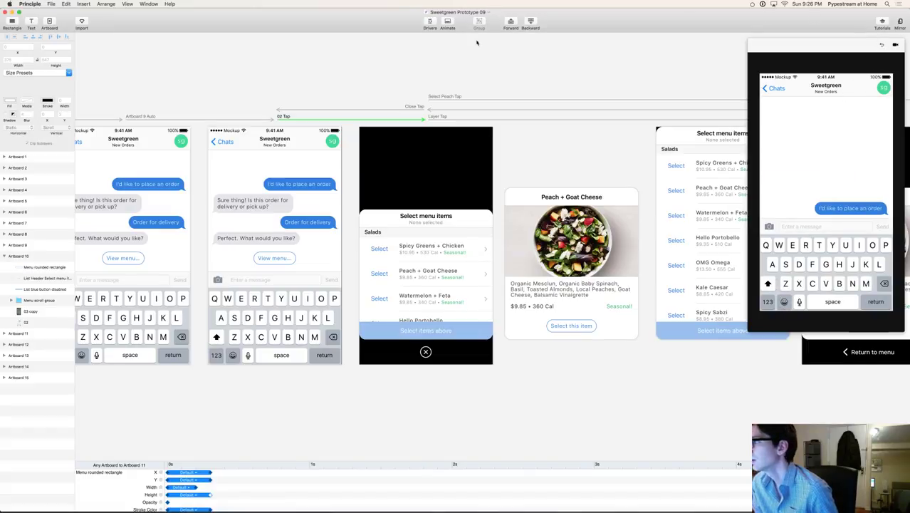
left_click(896, 46)
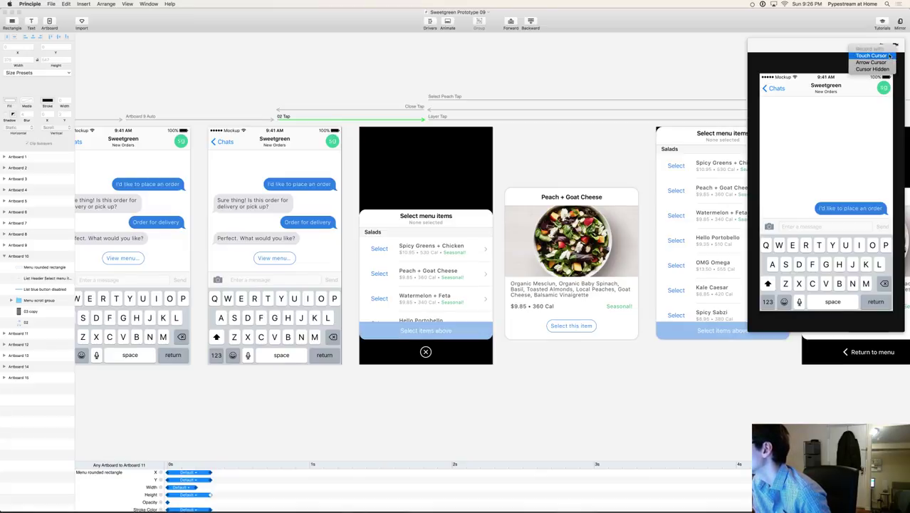
left_click(890, 55)
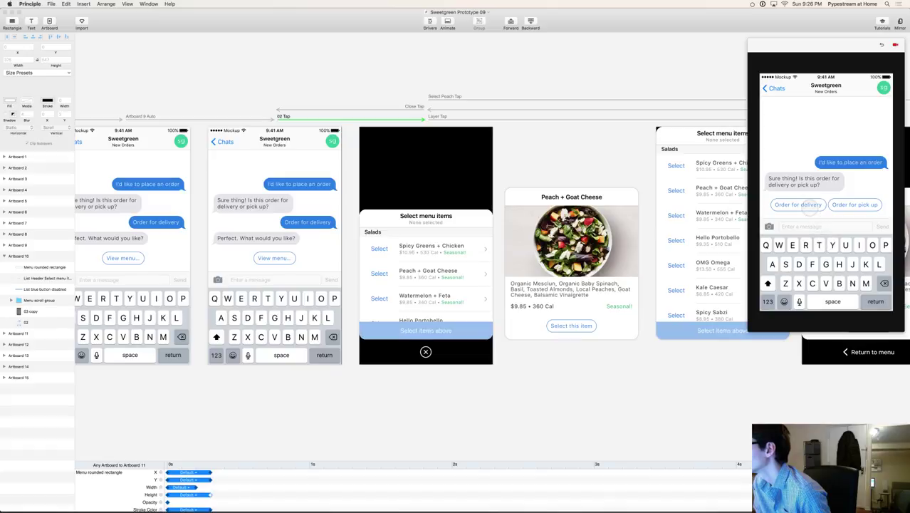
left_click(811, 205)
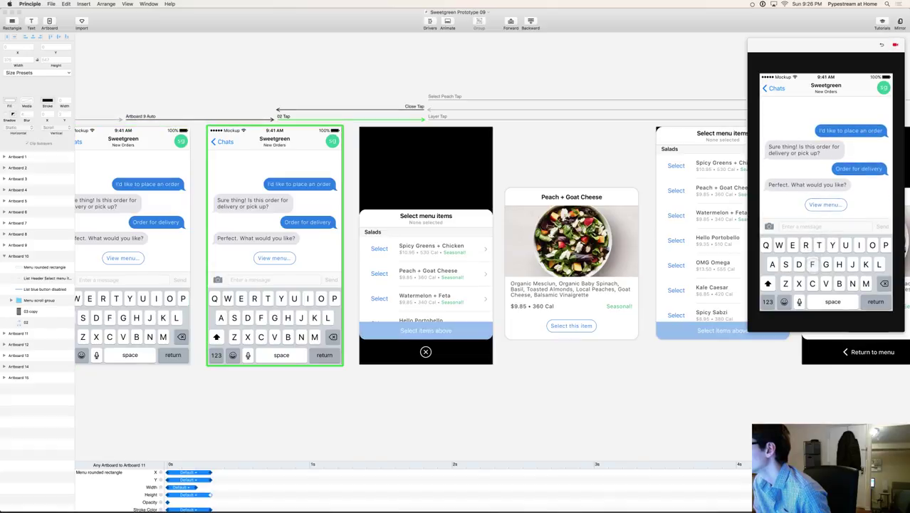
left_click(824, 204)
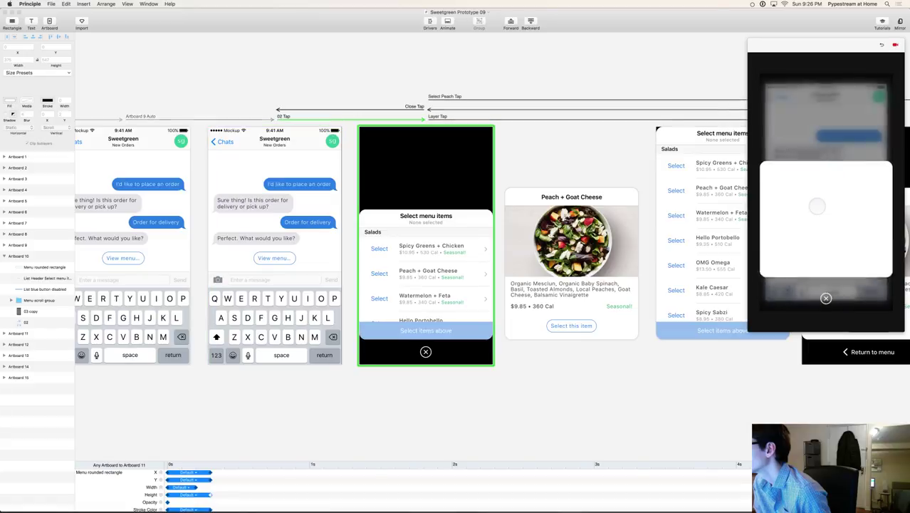
left_click_drag(819, 238, 818, 206)
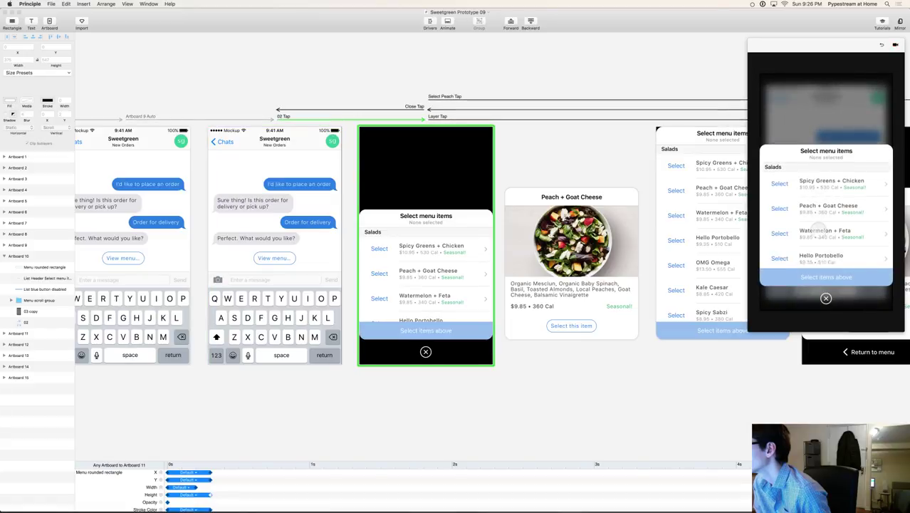
left_click(896, 45)
key("Return")
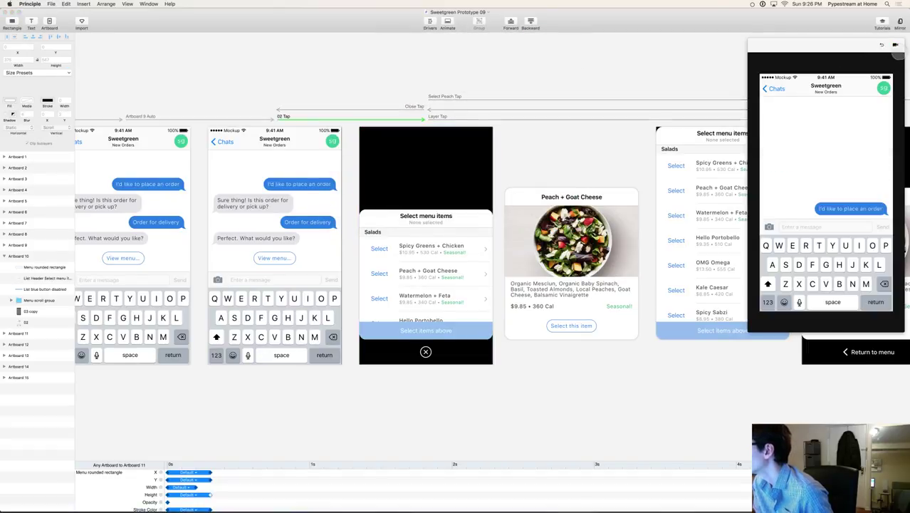
Step: Replay the prototype from the start several times and choose Order for delivery to examine how the chat messages move
left_click(896, 45)
left_click(869, 64)
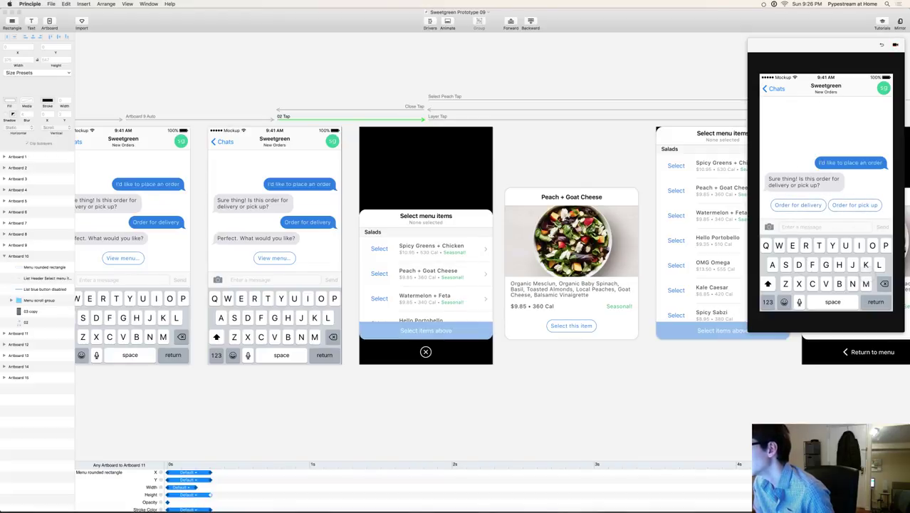
left_click(882, 45)
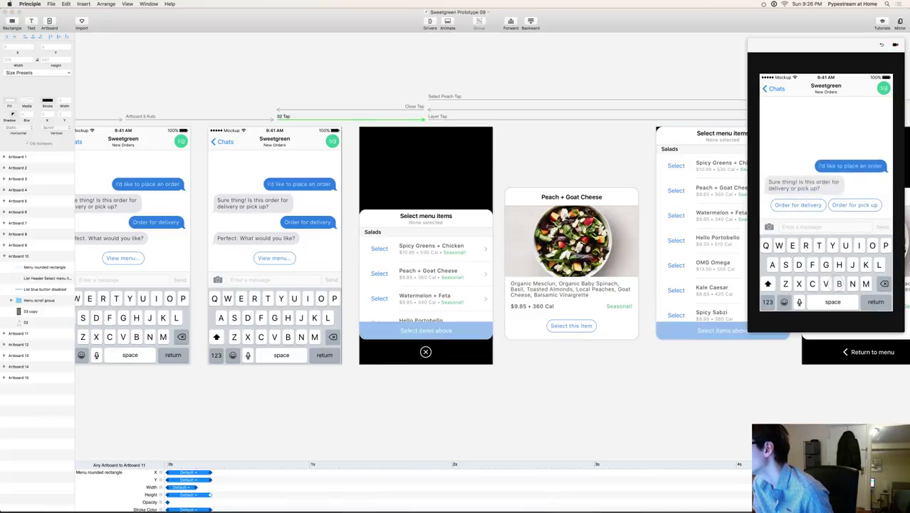
left_click(882, 45)
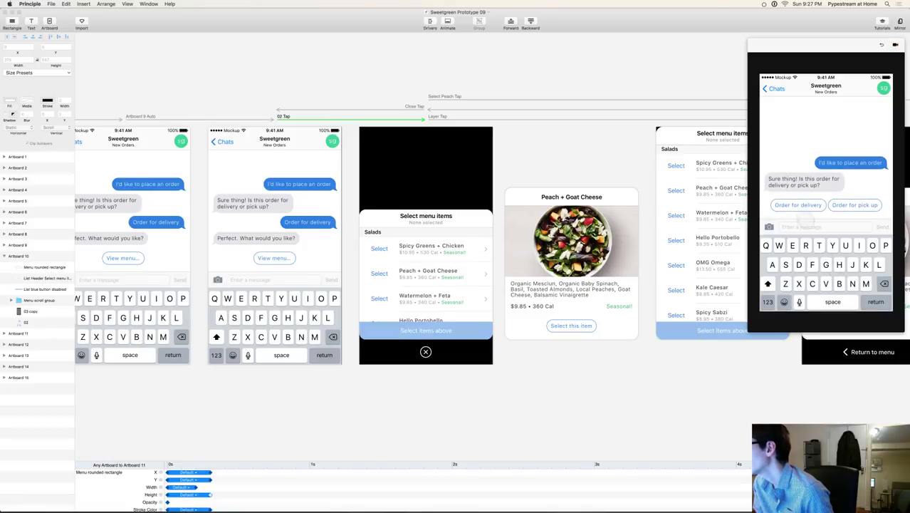
left_click(798, 205)
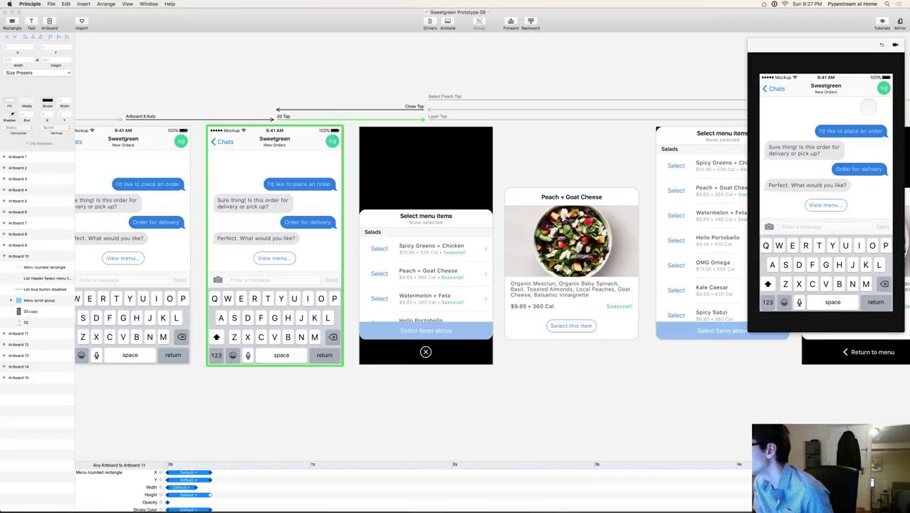
left_click(882, 46)
key("Return")
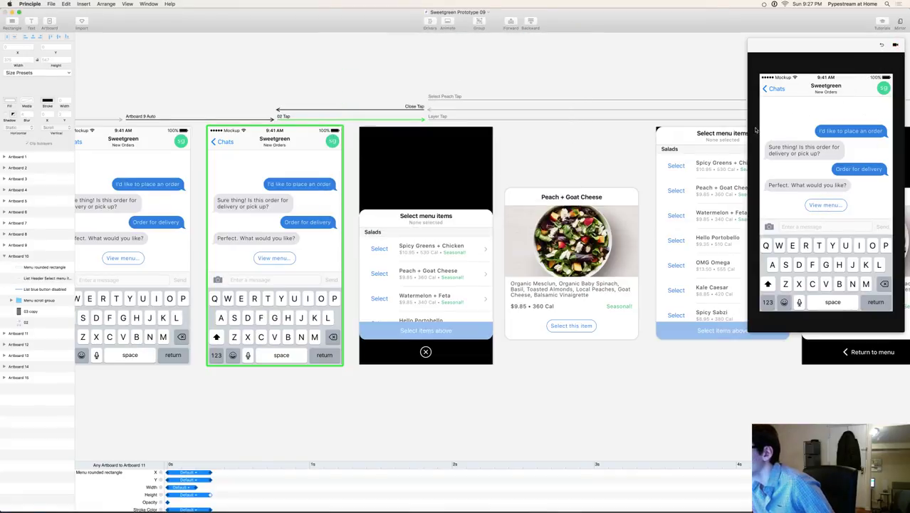
Step: Set the X position of Artboard 9's message group to -0.5
left_click(436, 78)
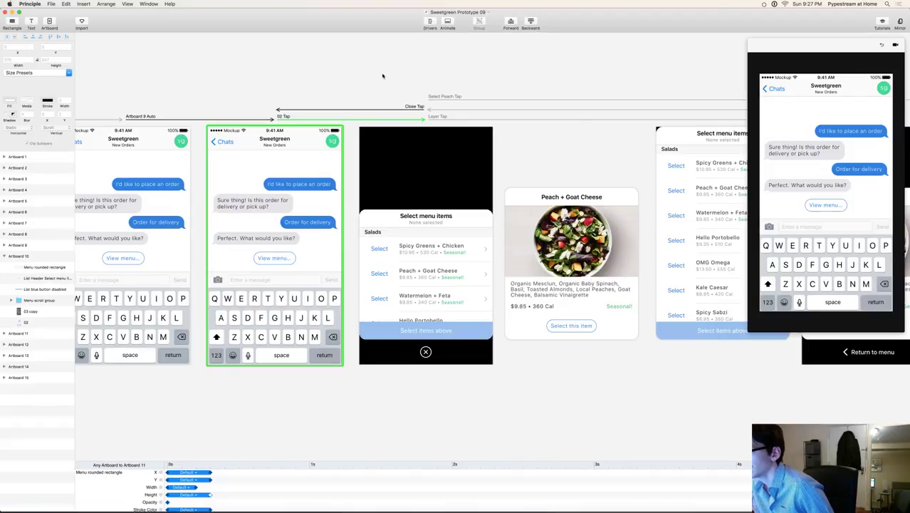
scroll(319, 69, "left", 5)
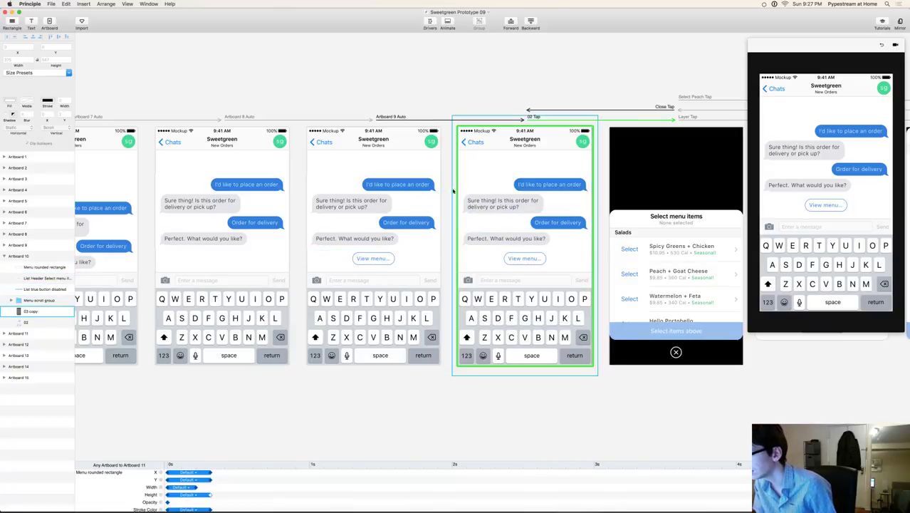
key("super+equal")
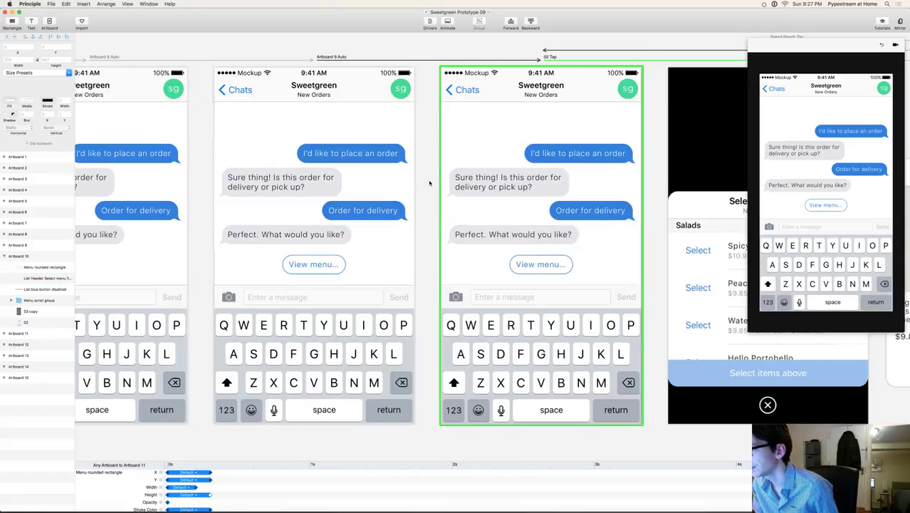
left_click(399, 113)
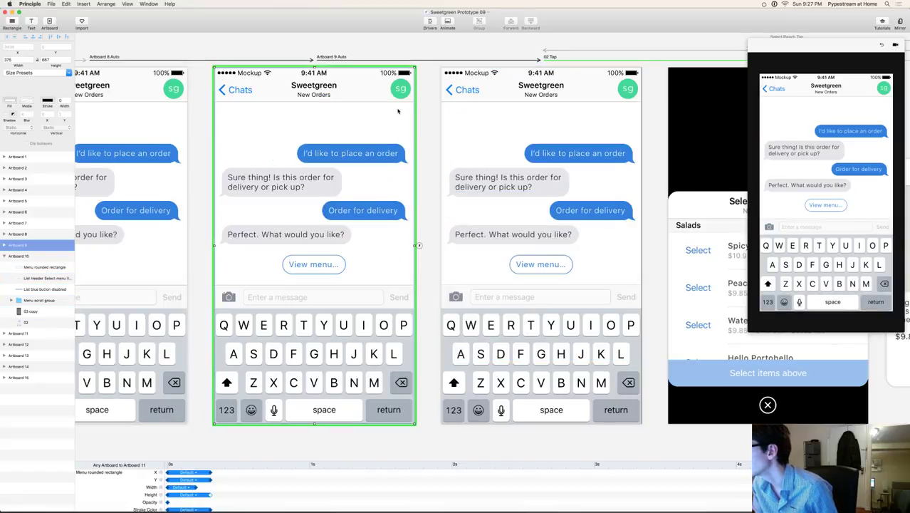
left_click(321, 171)
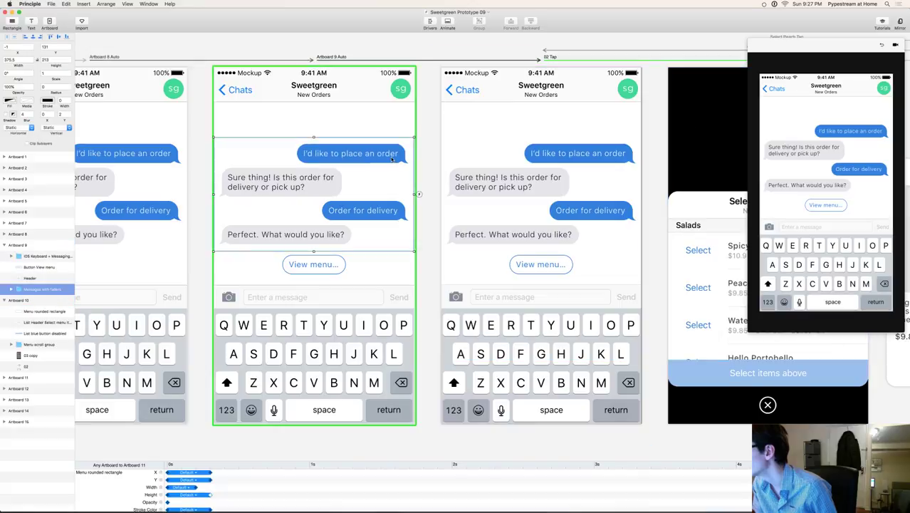
key("Escape")
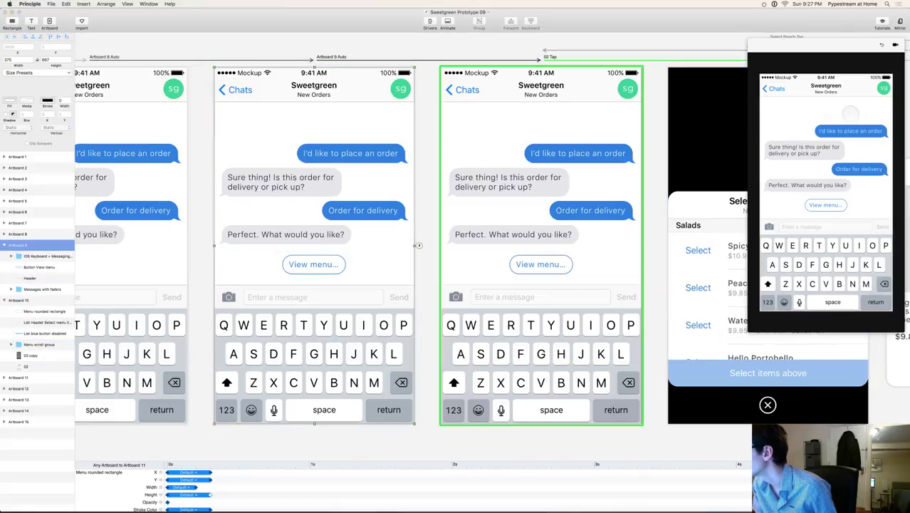
key("Return")
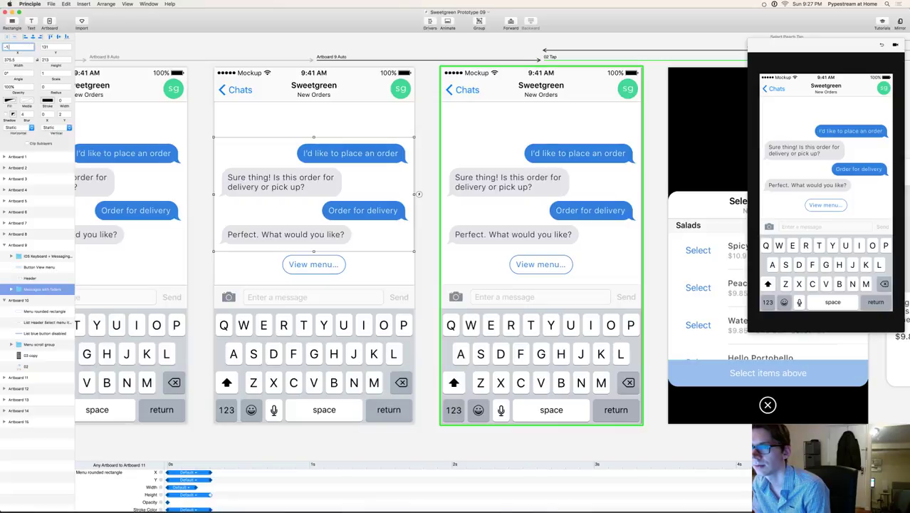
key("Up")
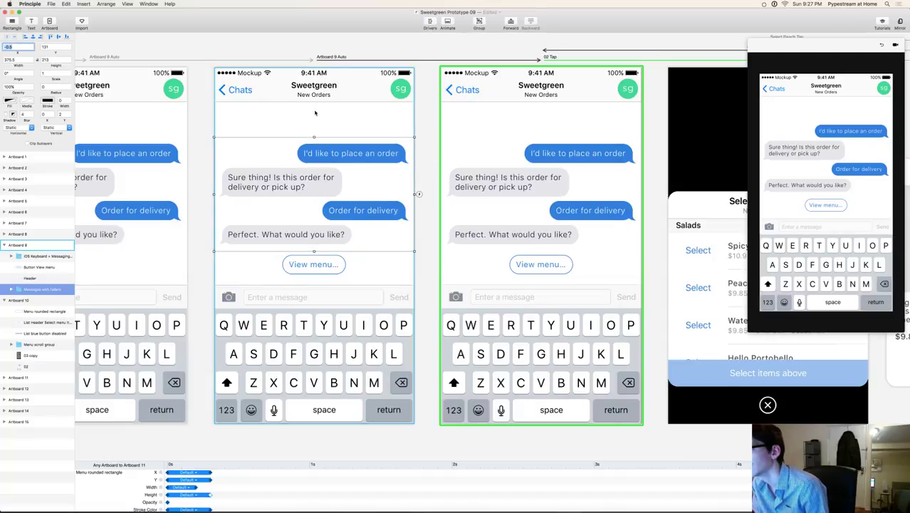
Step: Preview the automatic transitions from Artboard 9 and Artboard 8 to check the messages' horizontal alignment
left_click(406, 115)
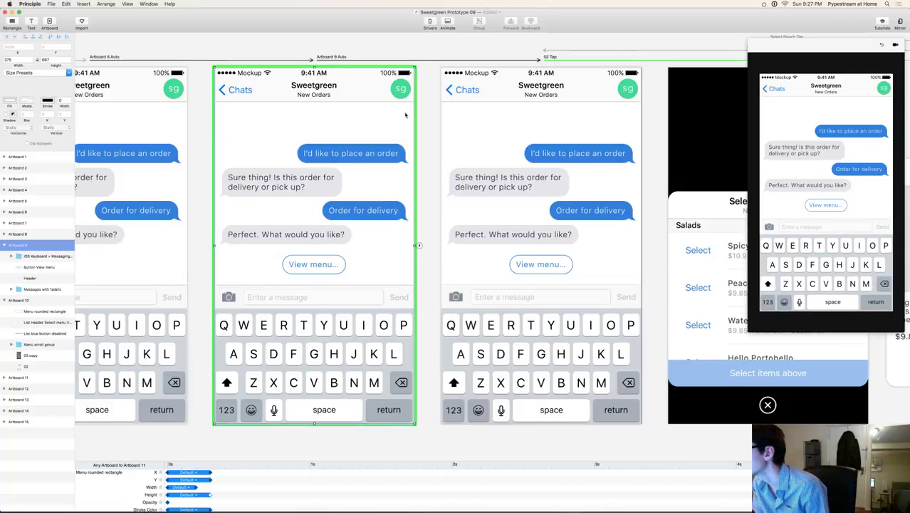
left_click(384, 141)
key("Escape")
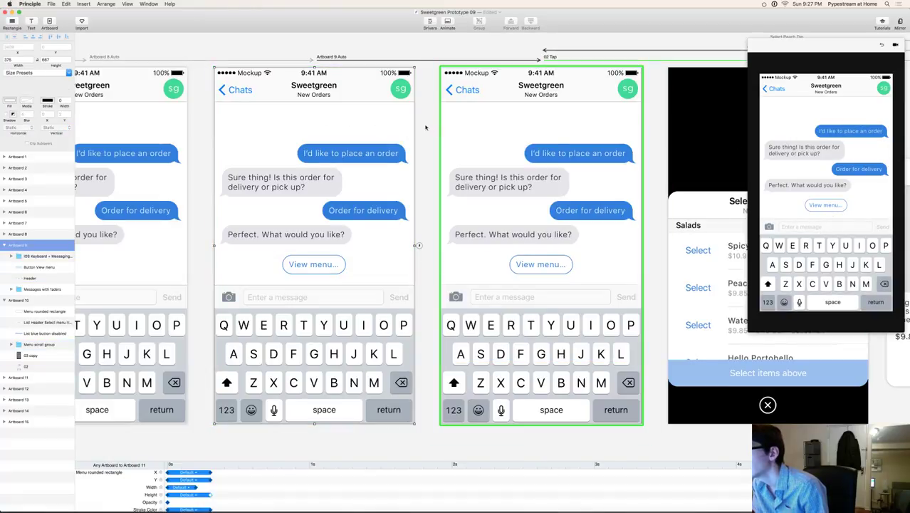
key("shift+Tab")
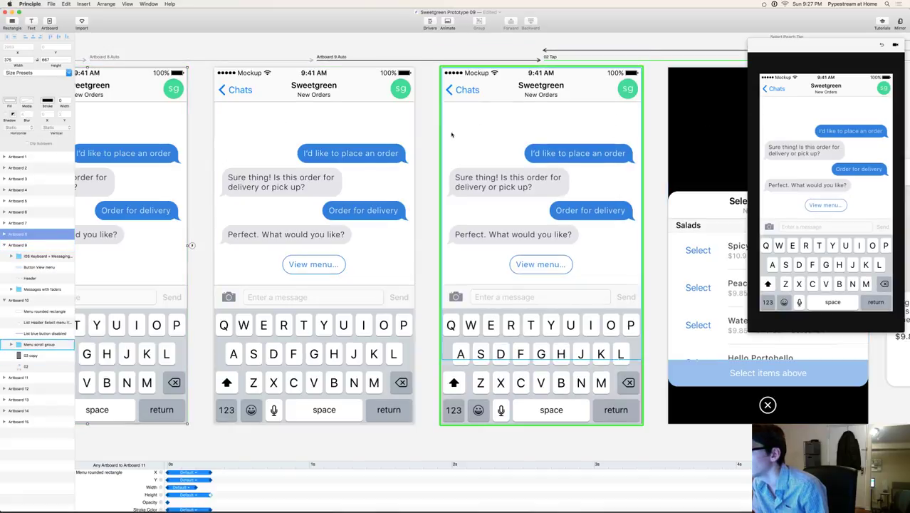
key("Escape")
Step: Set the X position of Artboard 8's message group to -0.5
scroll(521, 165, "left", 5)
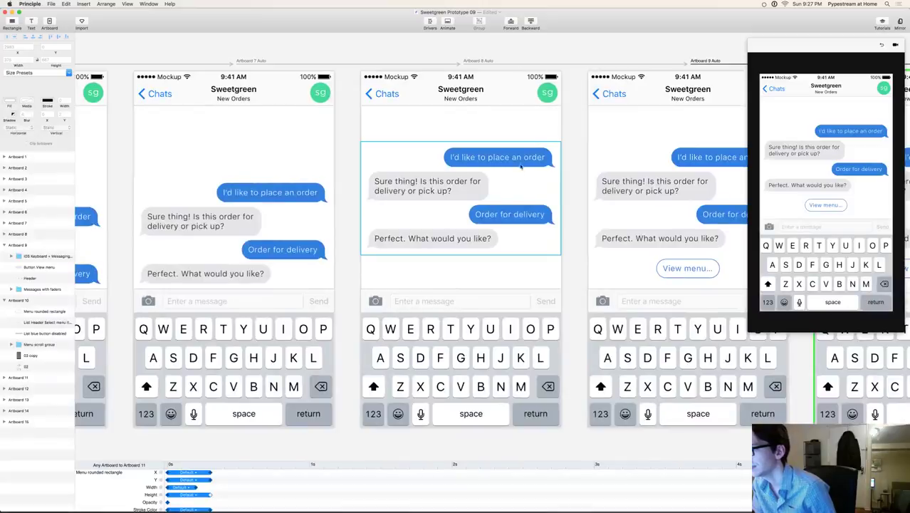
left_click(520, 172)
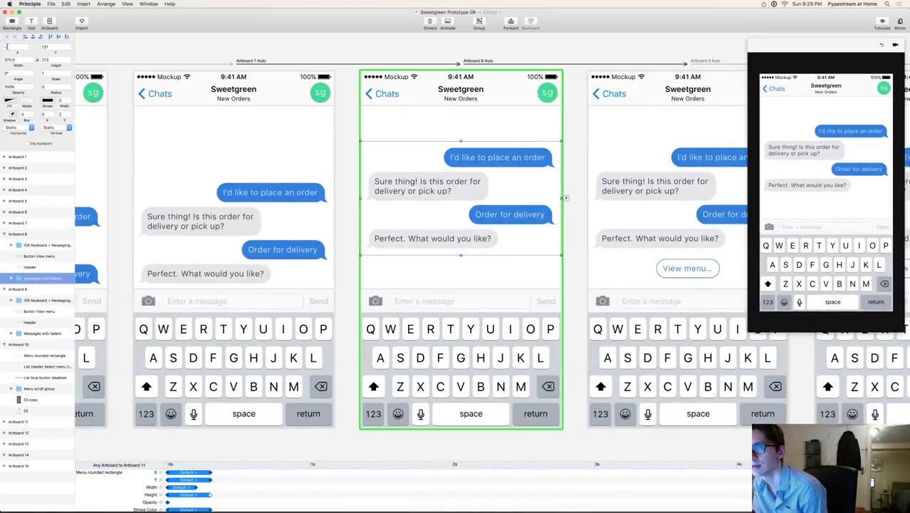
key("Escape")
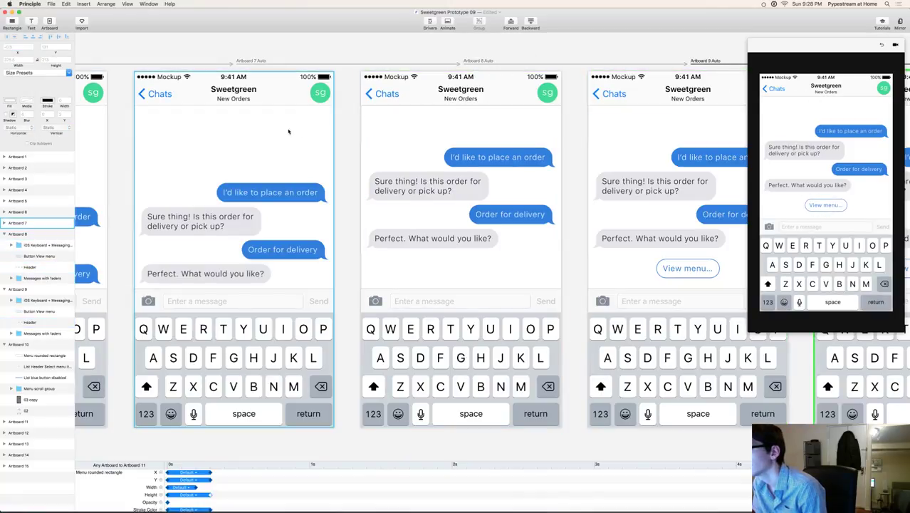
Step: Replay the automatic transition from Artboard 7 to Artboard 8 in the preview to check the messages for sideways shift
left_click(297, 131)
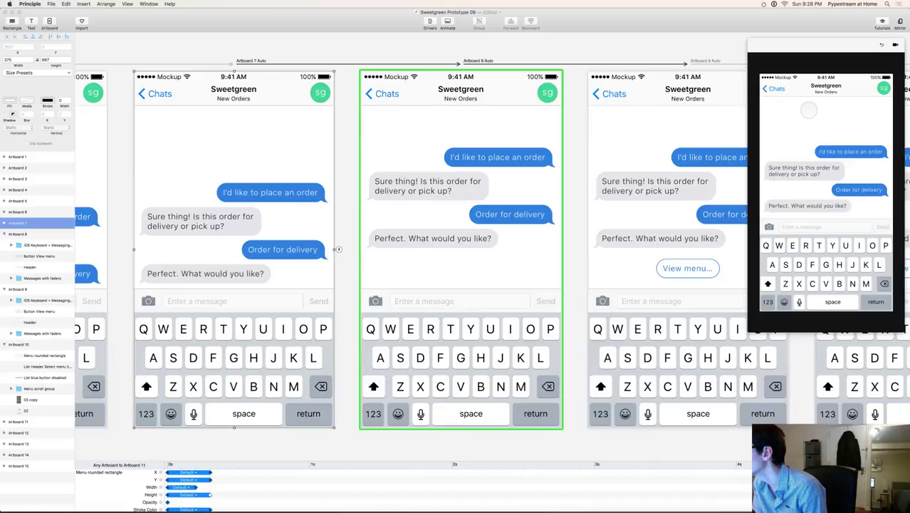
left_click(206, 128)
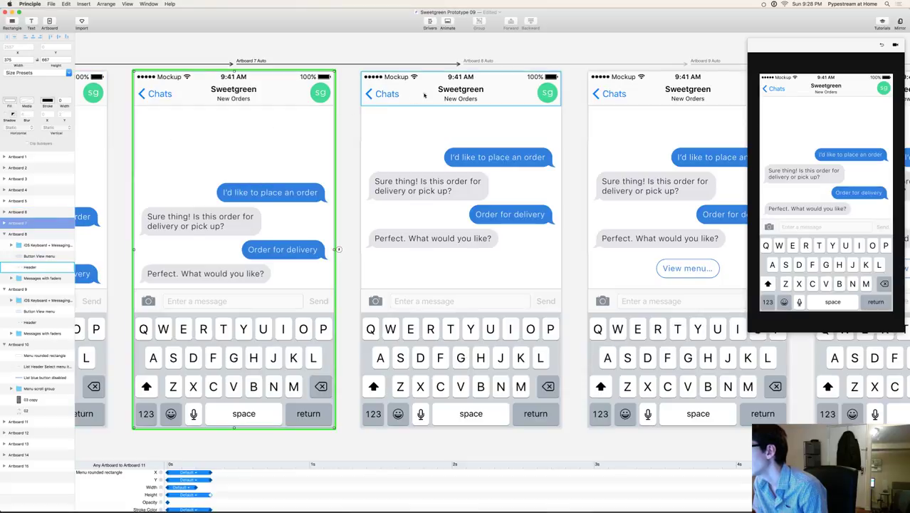
left_click(792, 91)
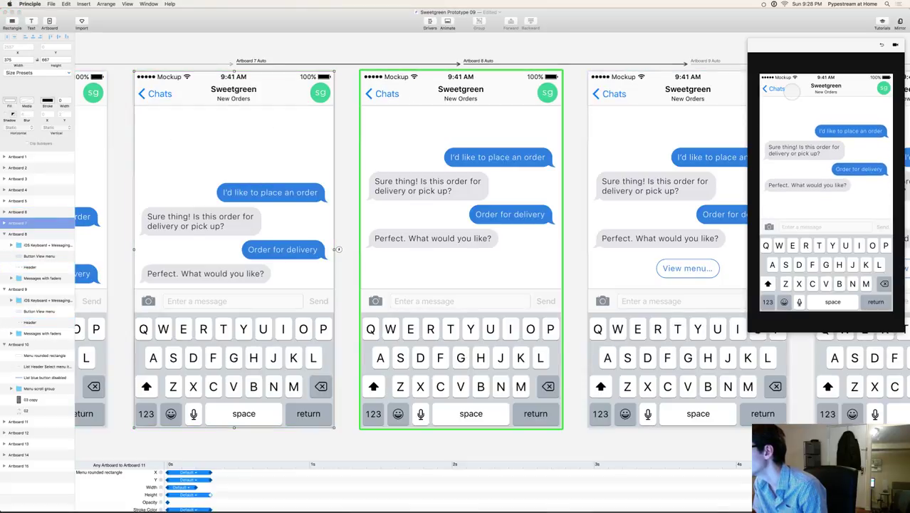
Step: Replay the automatic transitions from Artboard 6 in the preview to check the messages for sideways shift
left_click(200, 154)
left_click(828, 134)
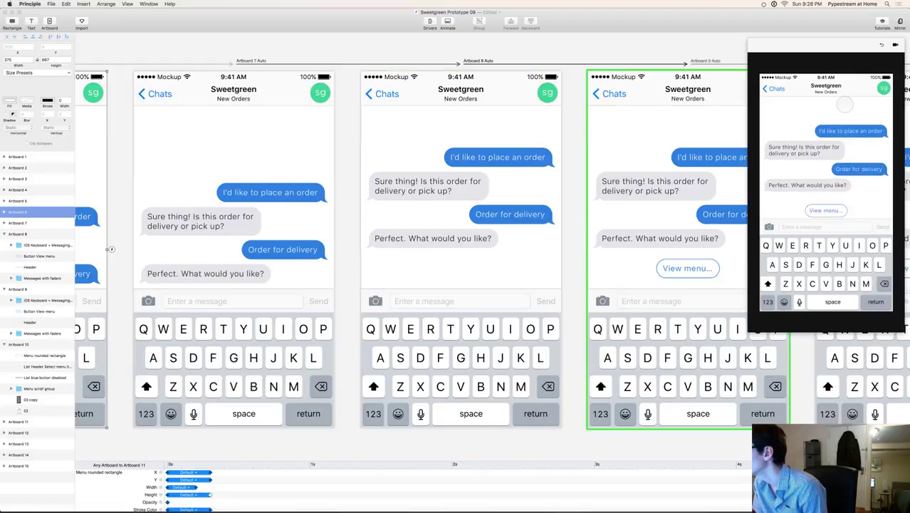
Step: Compare the message groups on Artboards 7 and 8, and set the X position of Artboard 7's group to -0.5
scroll(287, 59, "right", 3)
scroll(286, 58, "left", 2)
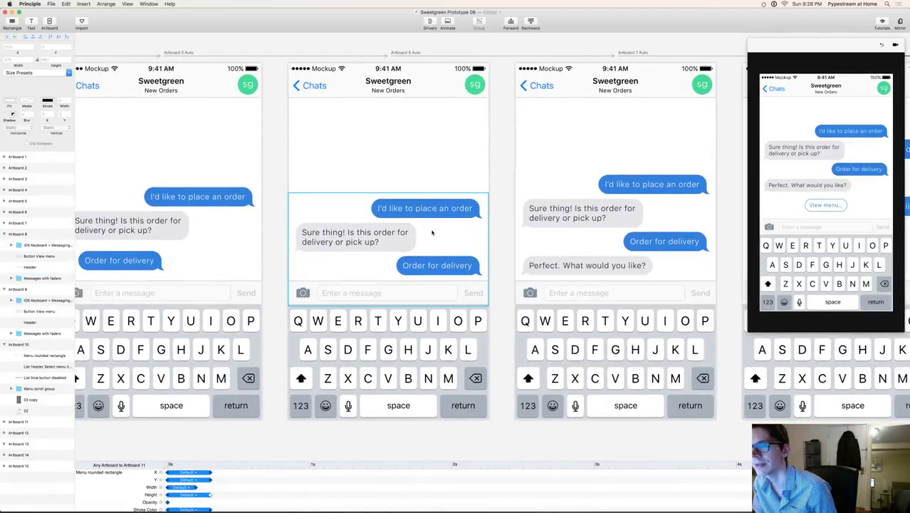
left_click(587, 214)
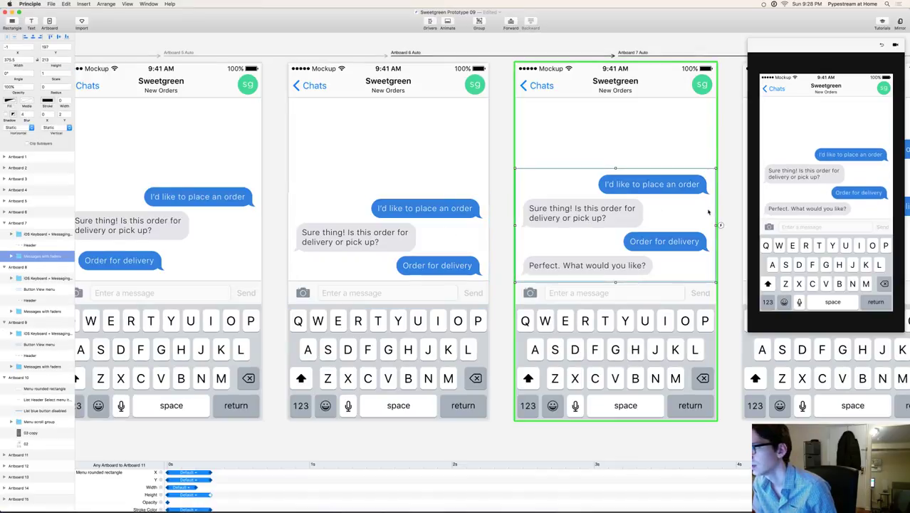
scroll(719, 242, "right", 5)
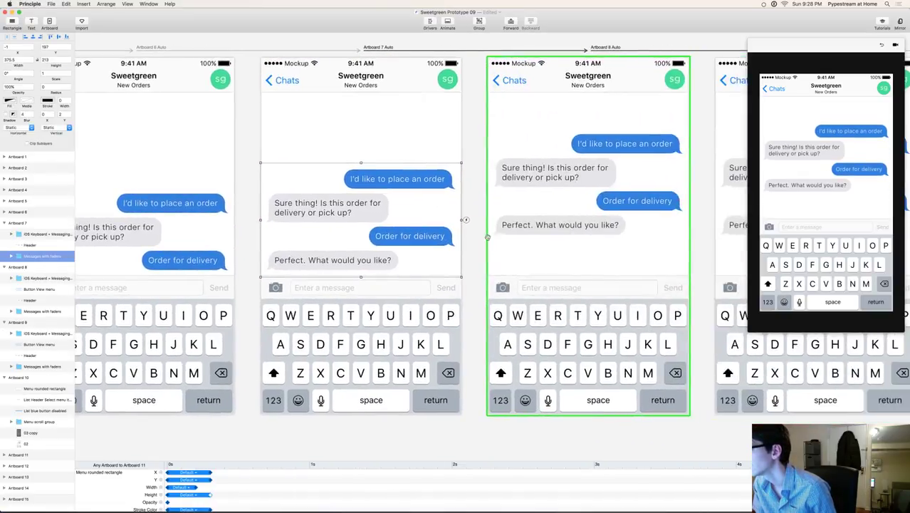
left_click(531, 232)
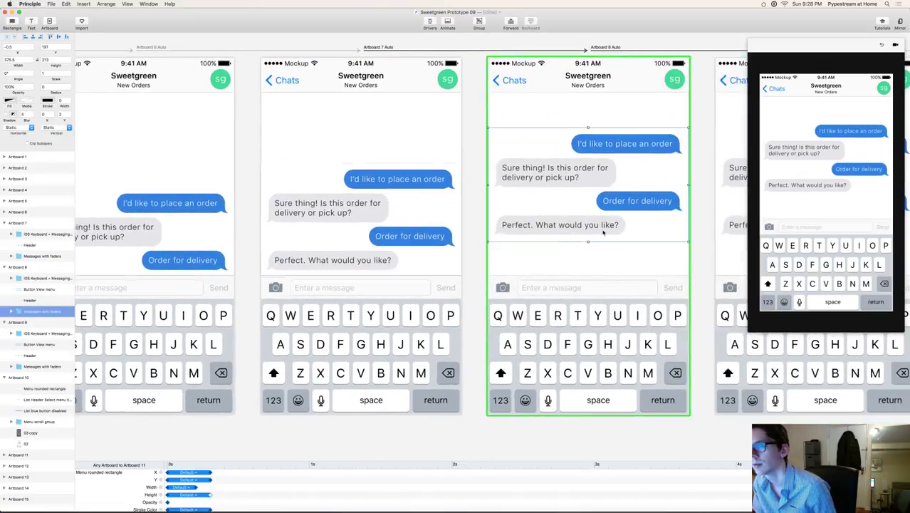
left_click(430, 241)
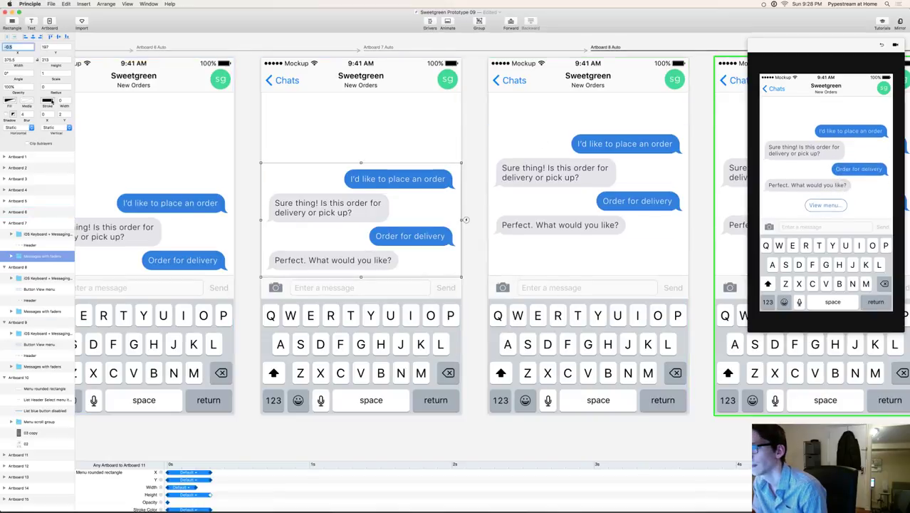
key("Escape")
Step: Preview the flow from Artboard 5, opening the View menu overlay and closing it again
scroll(359, 37, "left", 5)
scroll(359, 37, "left", 2)
left_click(296, 71)
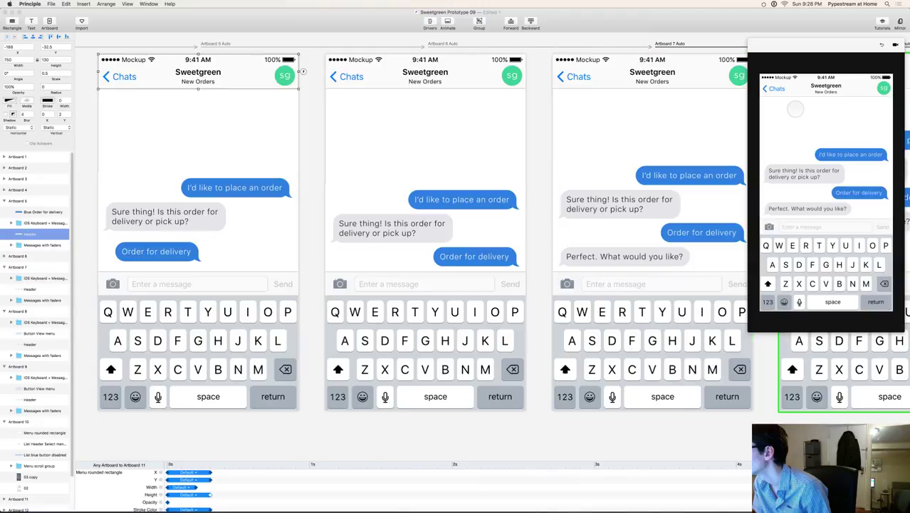
left_click(206, 126)
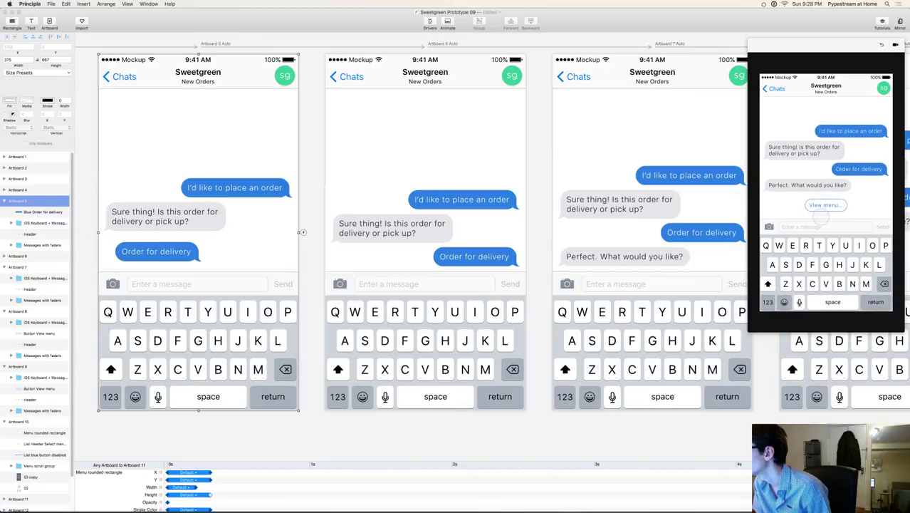
left_click(817, 204)
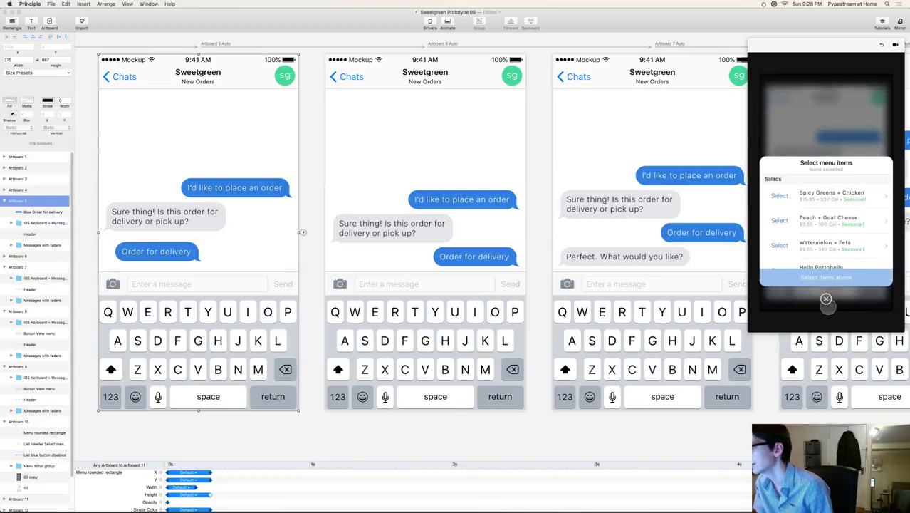
left_click(827, 297)
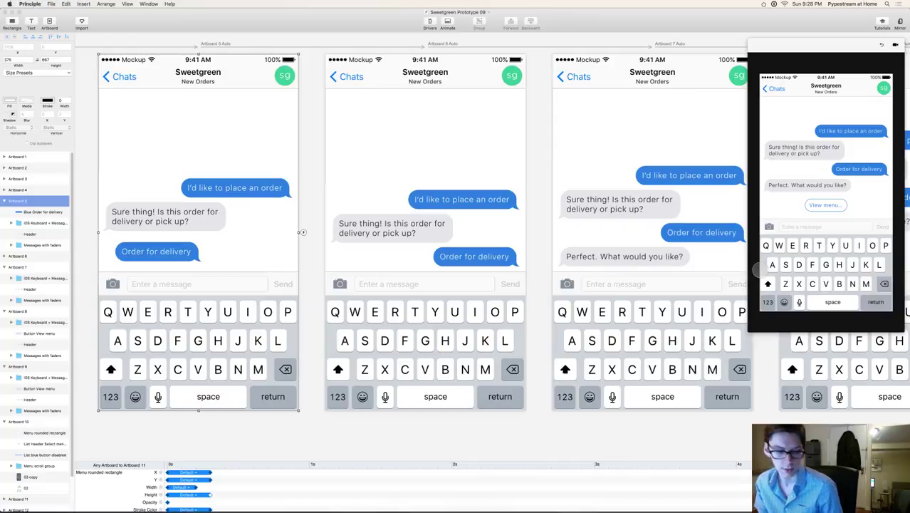
Step: Show the preview window full screen and start recording the prototype from the beginning with the Touch Cursor
left_click(734, 106)
key("Escape")
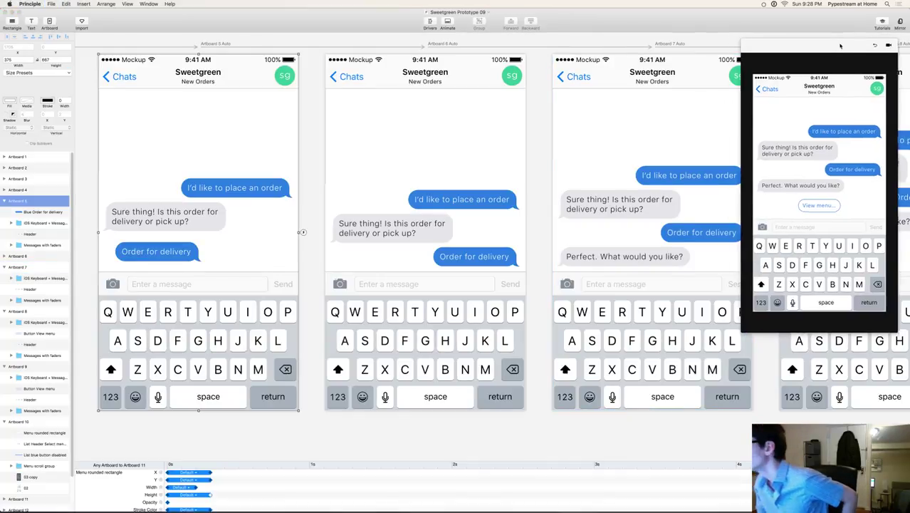
left_click_drag(846, 45, 500, 24)
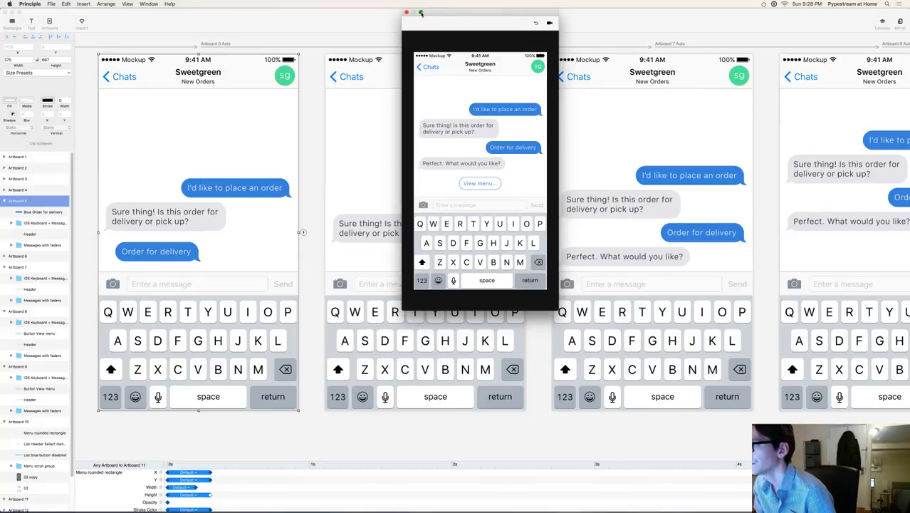
left_click(421, 13)
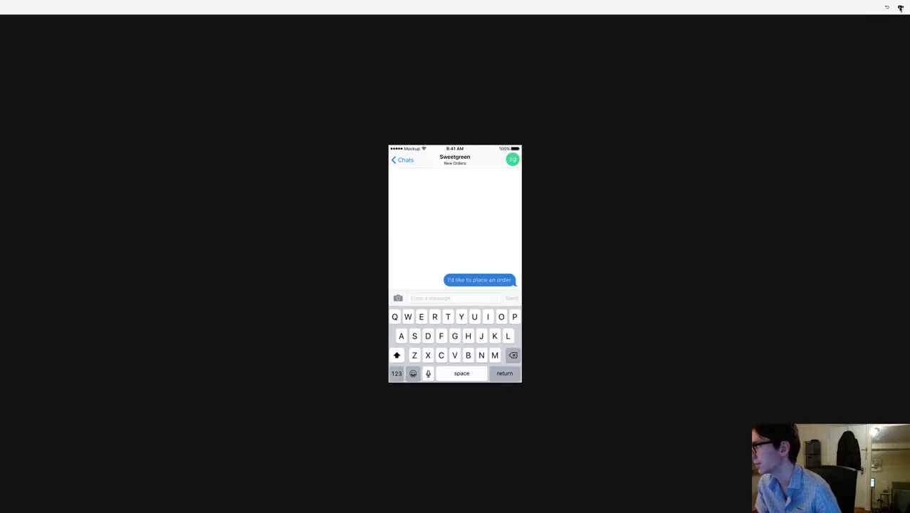
left_click(901, 7)
left_click(873, 18)
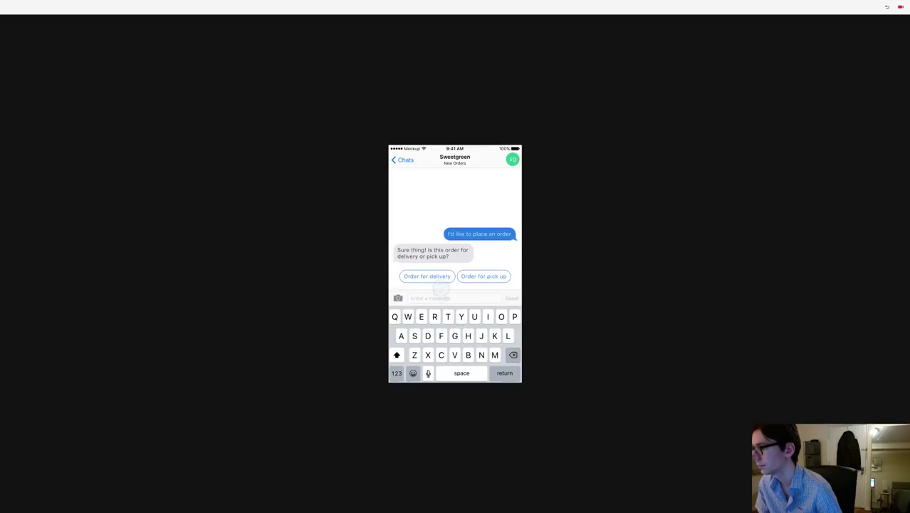
Step: In the recorded preview, choose Order for delivery, open the menu, view the Peach + Goat Cheese details and return to the menu
left_click(436, 278)
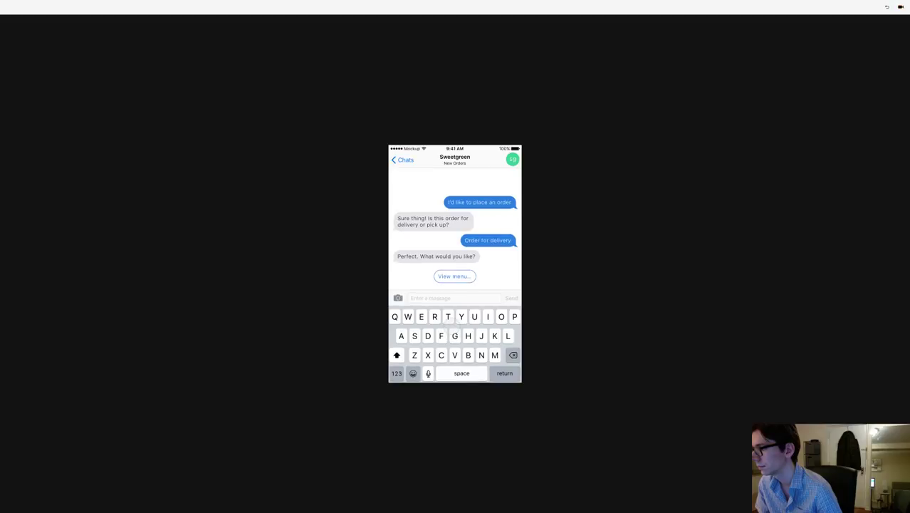
left_click(454, 278)
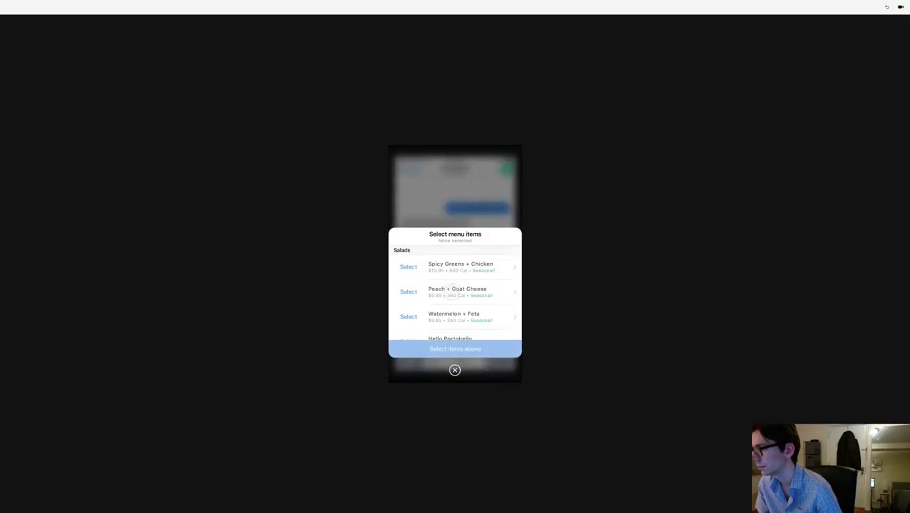
left_click_drag(437, 316, 443, 280)
left_click(464, 257)
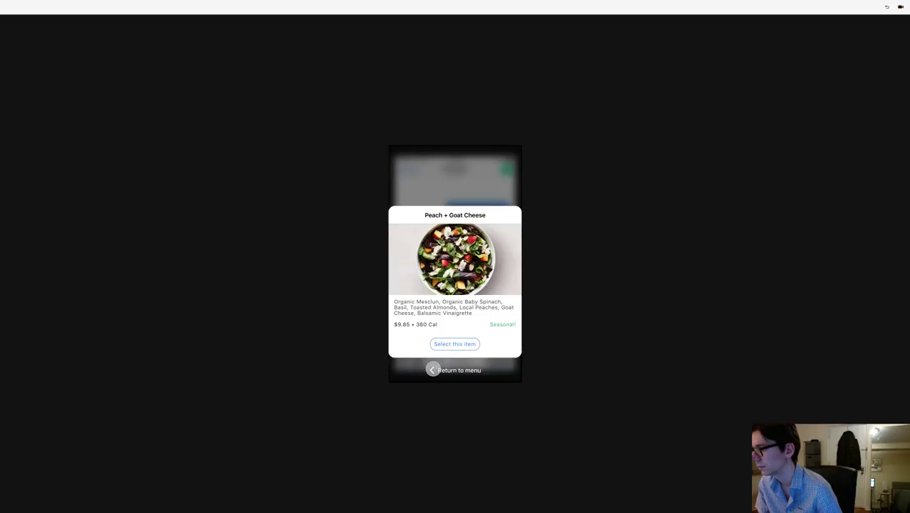
left_click(433, 370)
Step: Add one Peach + Goat Cheese and one Cucumber Ginger Lime Fresca, and confirm the order
left_click(408, 256)
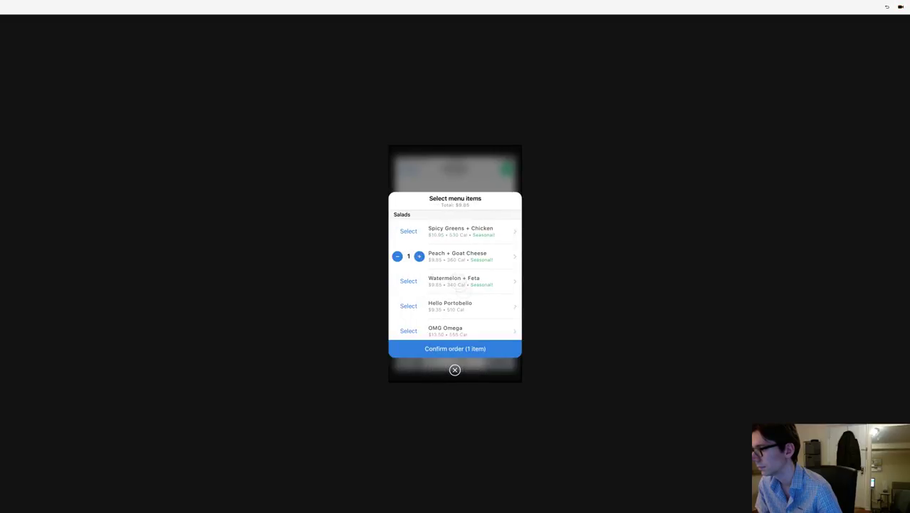
scroll(471, 310, "down", 10)
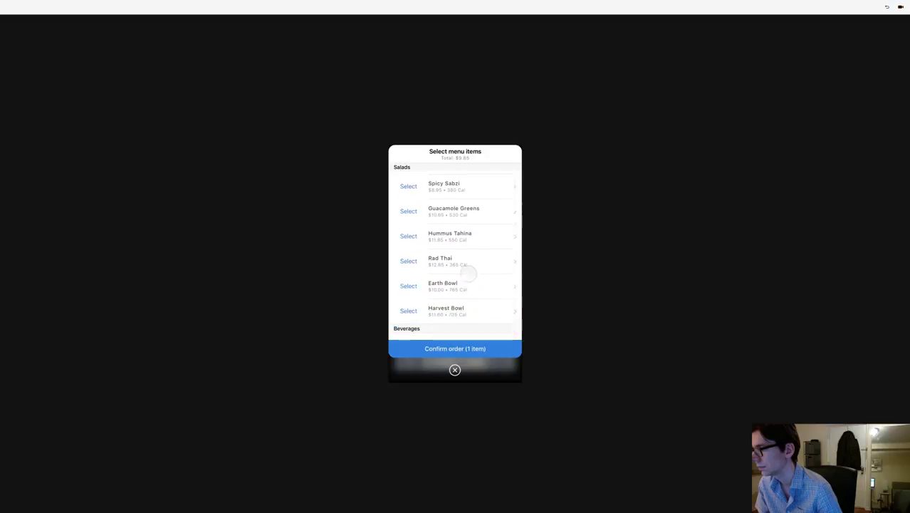
scroll(467, 303, "down", 2)
left_click(408, 274)
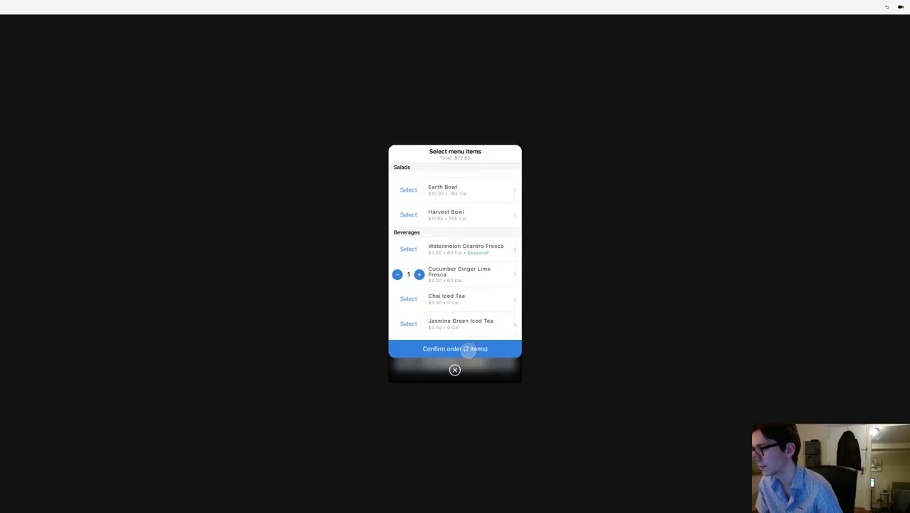
left_click(470, 348)
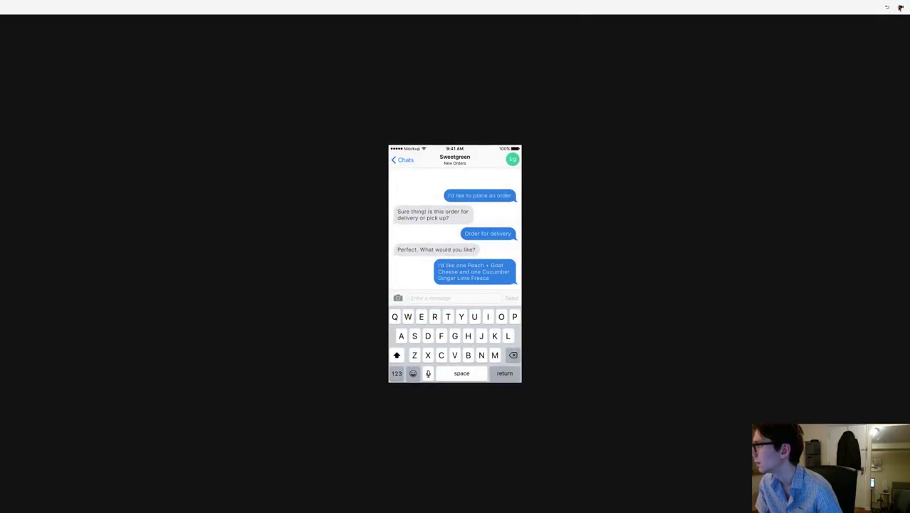
Step: Stop the recording and save it as the .mov file Sweetgreen Prototype 09 in a new Videos folder inside Exports
left_click(901, 7)
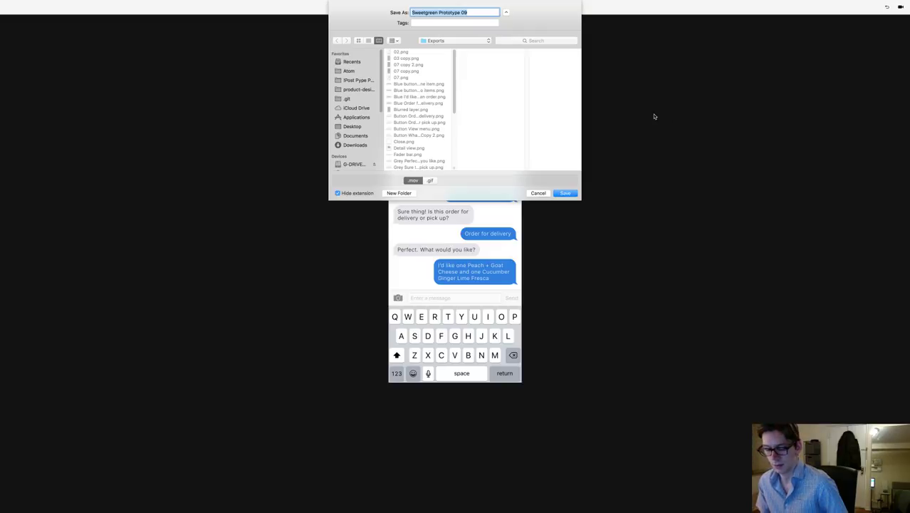
scroll(420, 138, "up", 5)
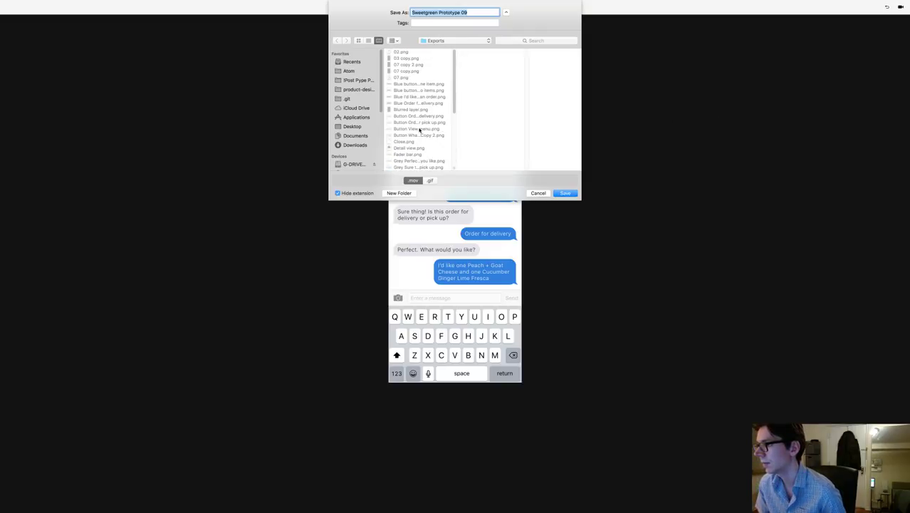
left_click(399, 193)
type("Videos")
key("Return")
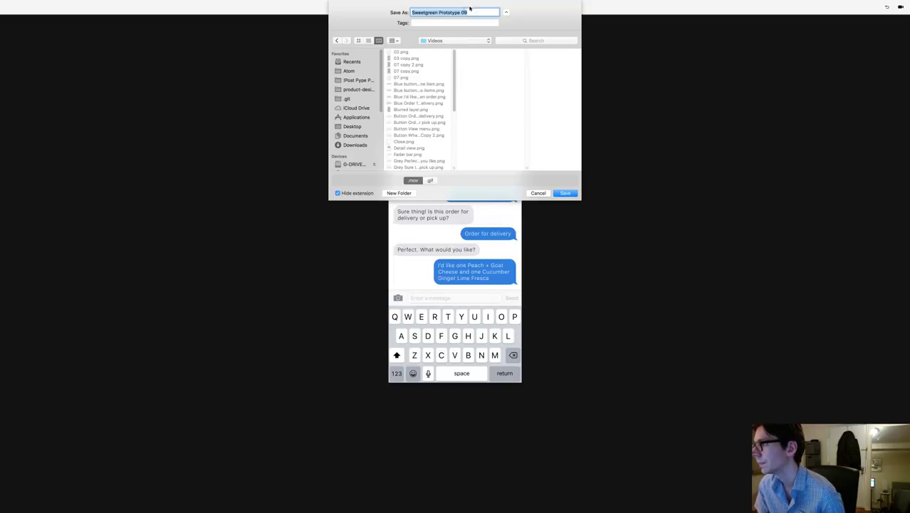
mouse_move(490, 10)
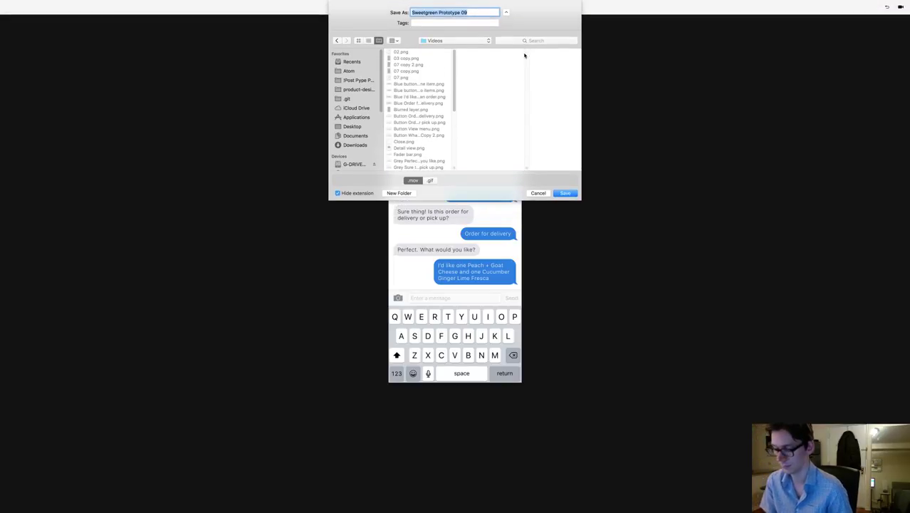
key("Return")
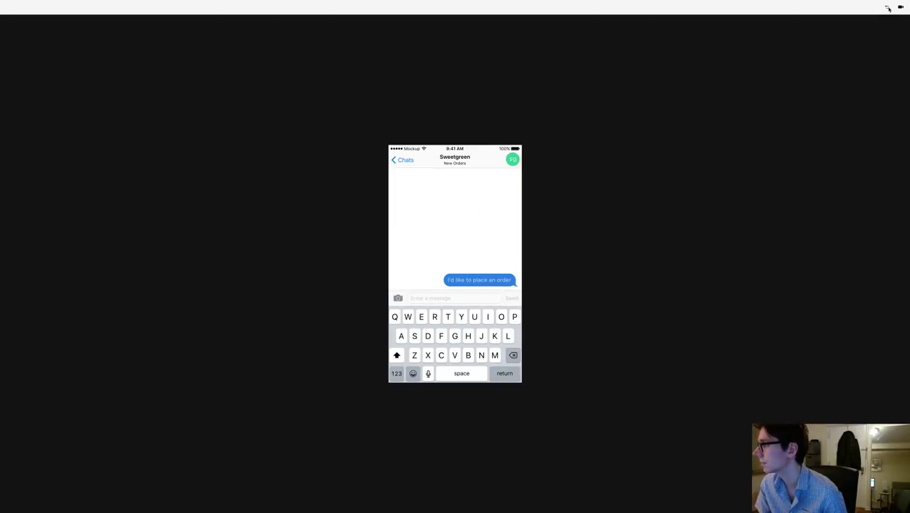
Step: Start a second Touch Cursor recording, playing the flow from Order for delivery through the Peach + Goat Cheese details and back to the menu
left_click(901, 8)
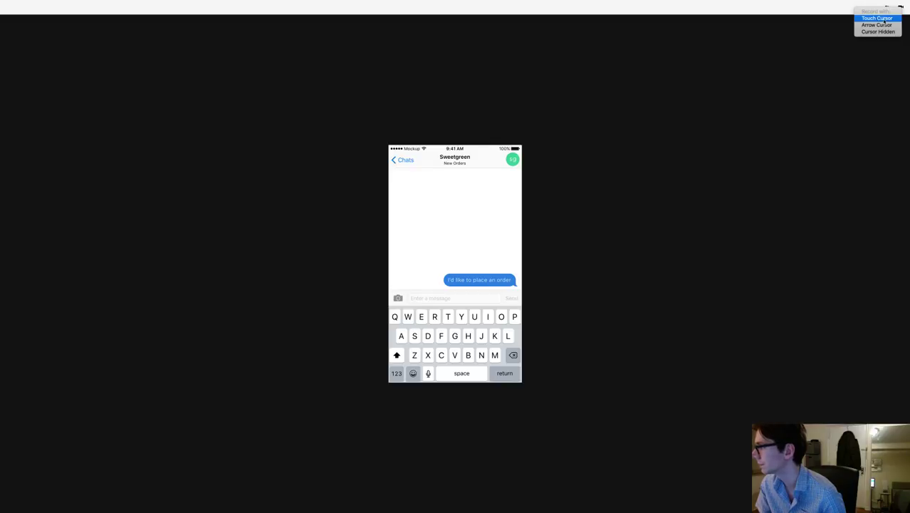
left_click(884, 19)
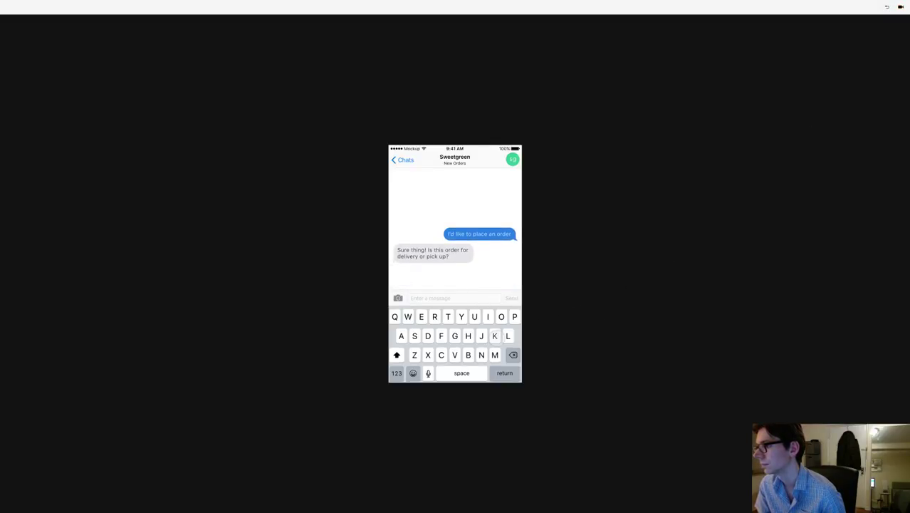
left_click(427, 276)
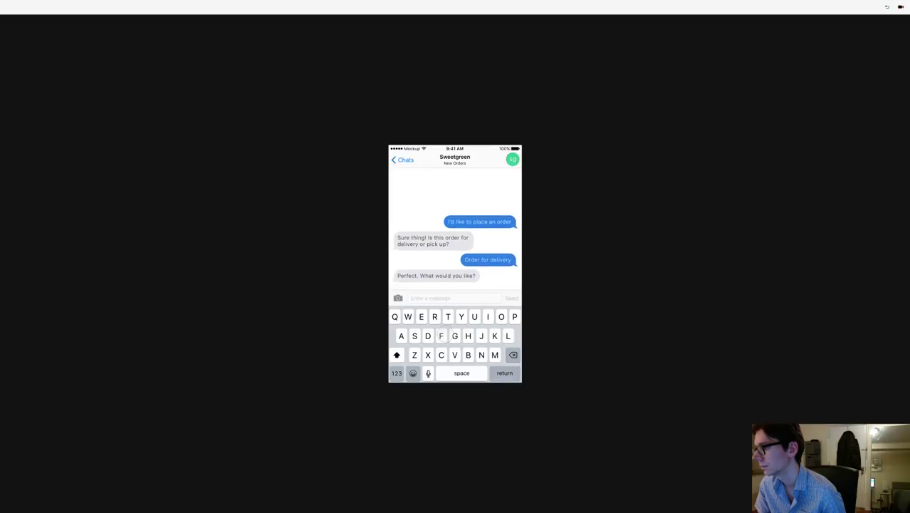
left_click(450, 276)
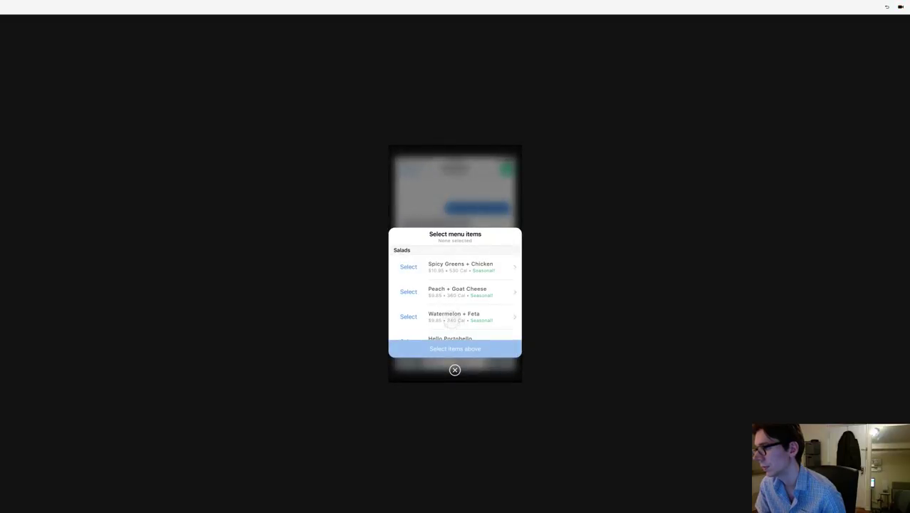
left_click(450, 254)
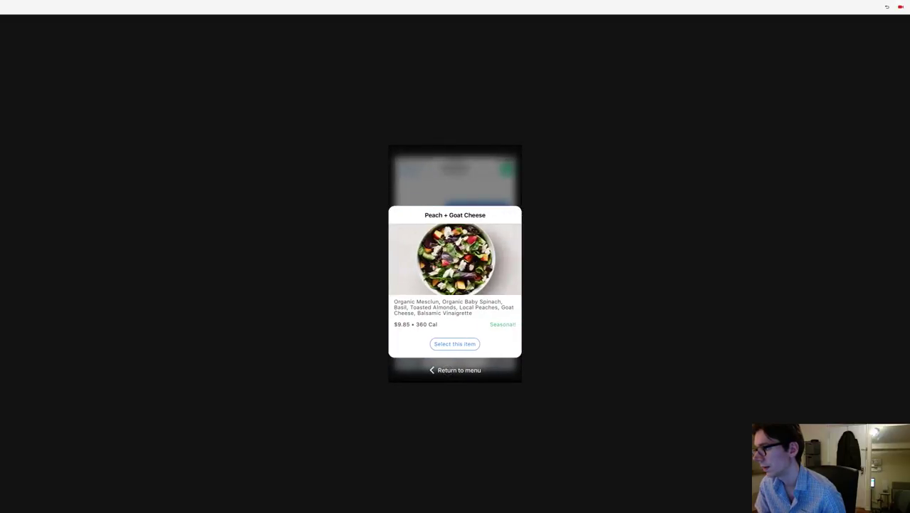
left_click(441, 369)
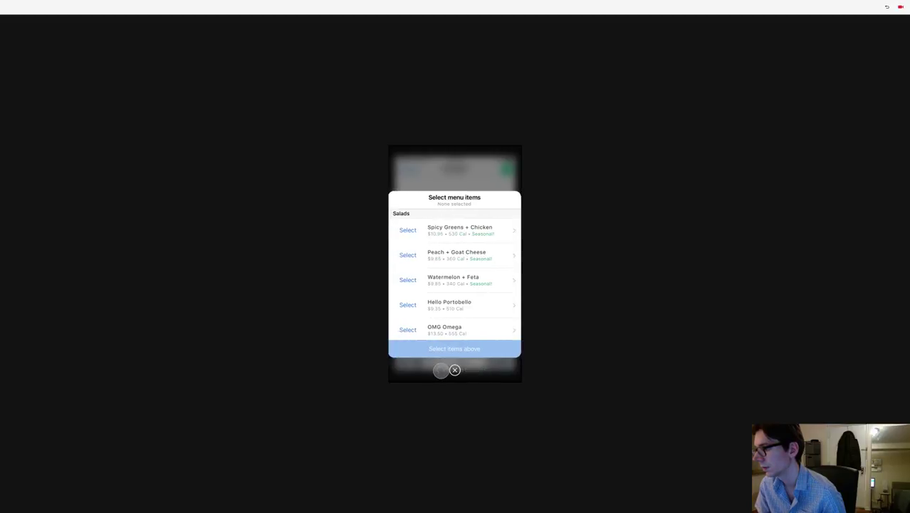
Step: Select one Peach + Goat Cheese and one Cucumber Ginger Lime Fresca in the second recording, and confirm the order
left_click(409, 255)
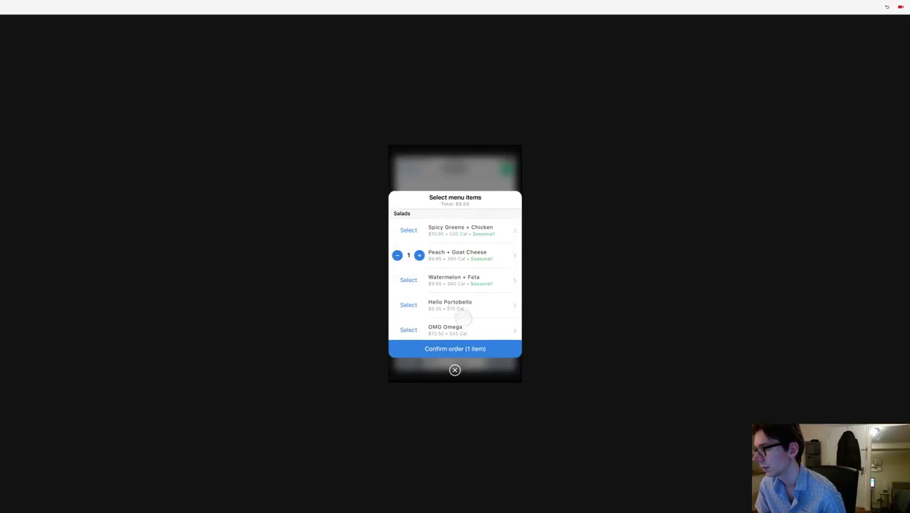
scroll(463, 319, "down", 10)
scroll(454, 260, "down", 3)
left_click(409, 259)
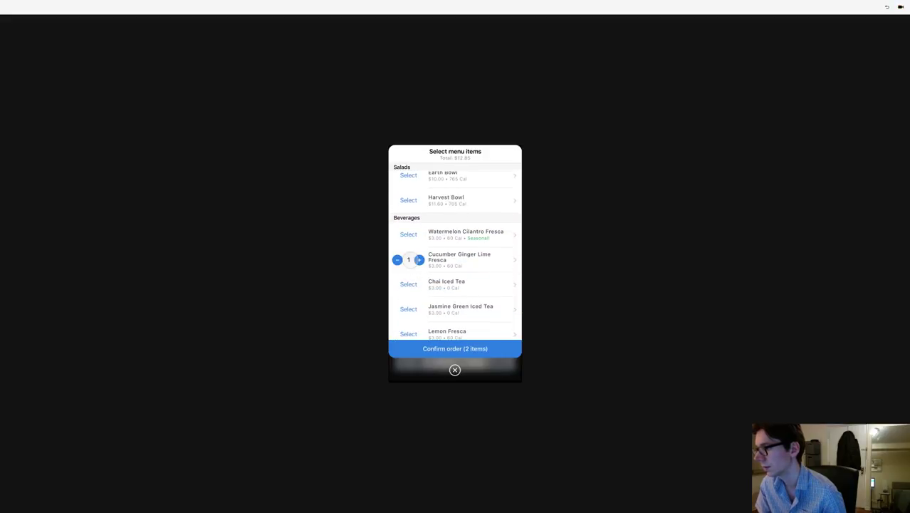
left_click(456, 349)
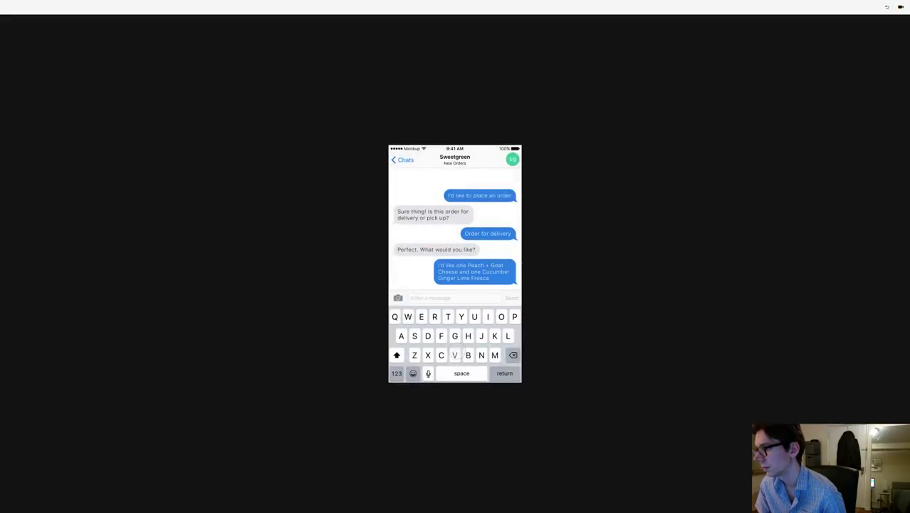
Step: Stop the second recording and save it as the .mov file 02 in the Videos folder
mouse_move(902, 3)
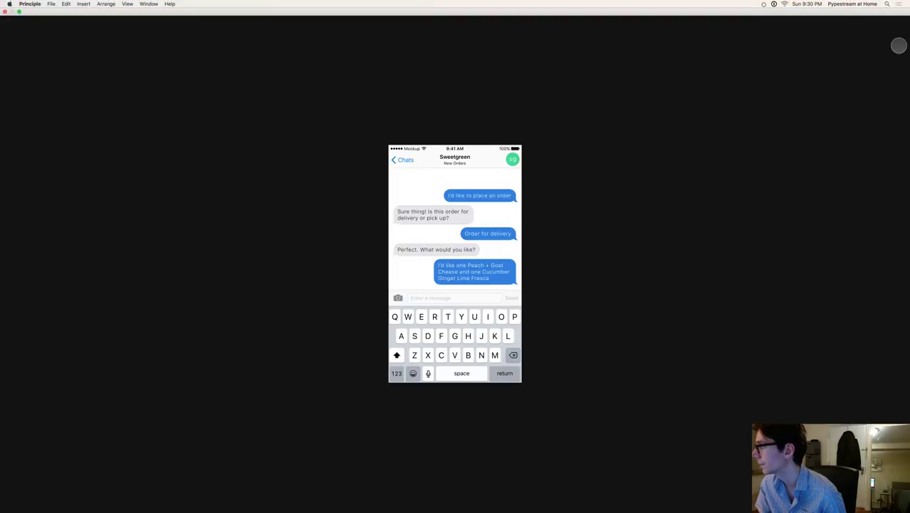
left_click(900, 7)
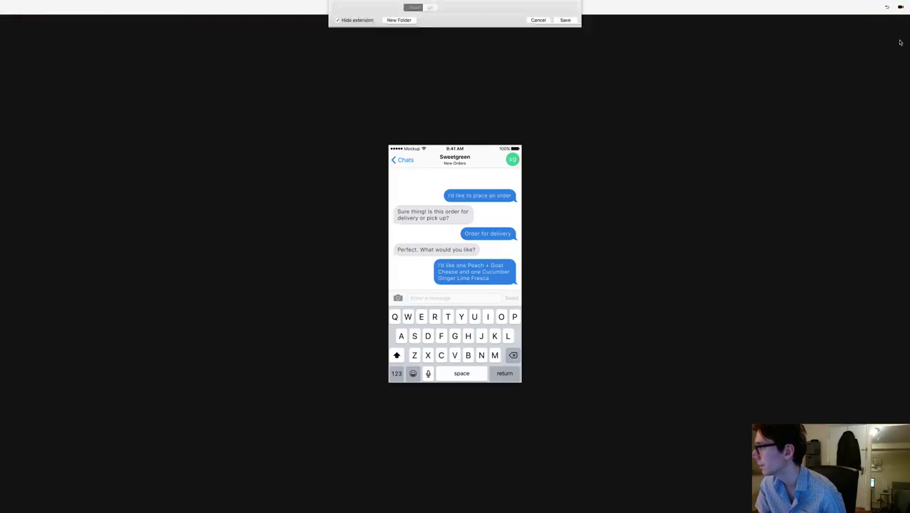
type("02")
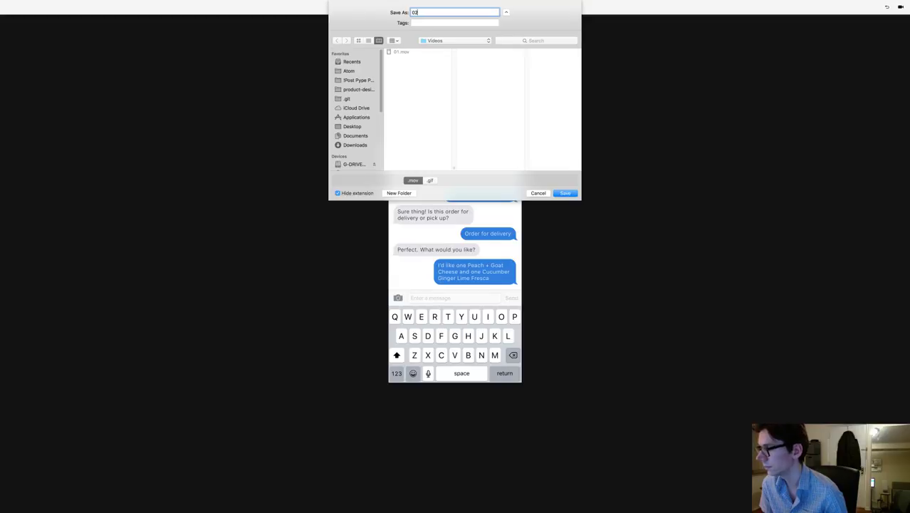
key("Return")
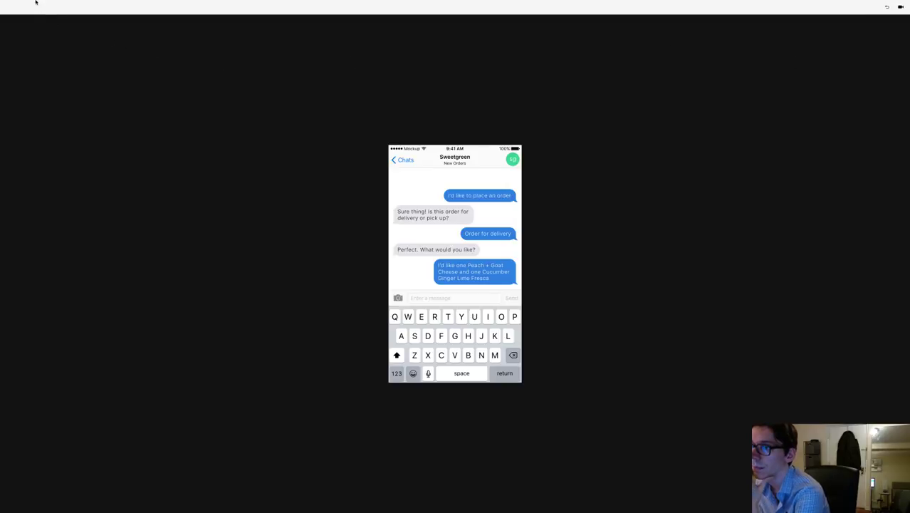
Step: Exit the full-screen preview and bring Artboards 9 and 10 into view on the canvas
mouse_move(35, 4)
left_click(4, 12)
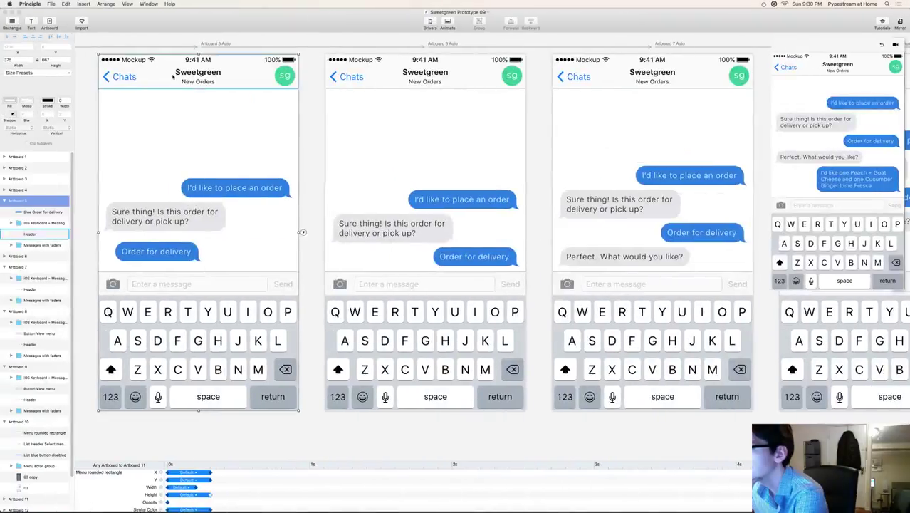
scroll(616, 433, "right", 10)
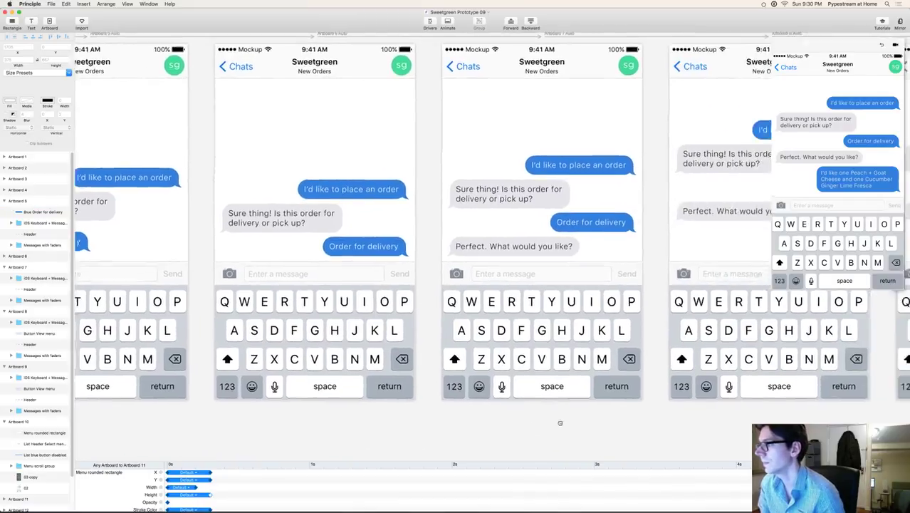
scroll(691, 443, "right", 5)
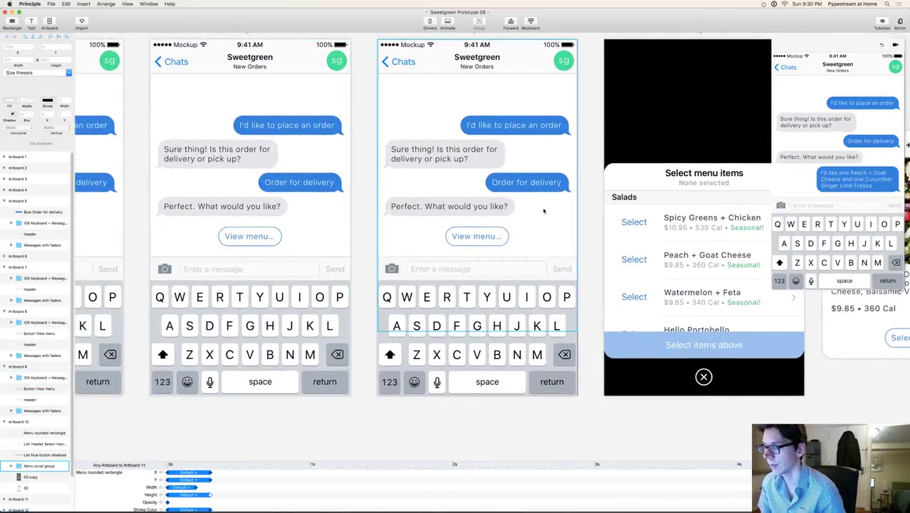
scroll(367, 79, "up", 2)
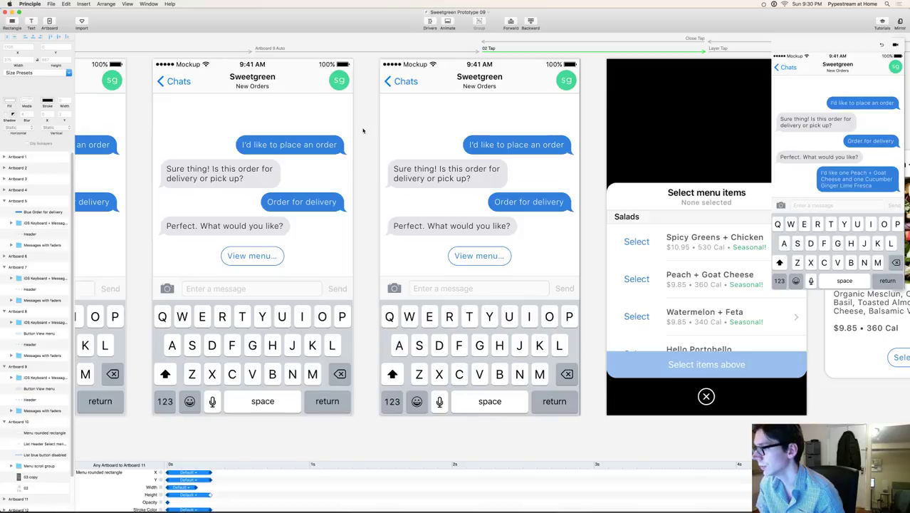
scroll(364, 127, "right", 3)
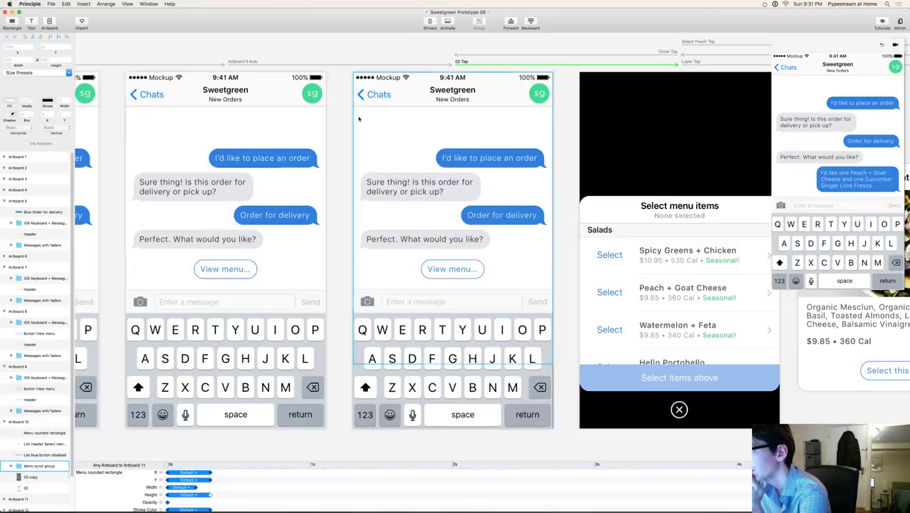
Step: Try setting the X position of Artboard 10's Menu scroll group to 0.5 and compare its edges with the neighbouring artboard
left_click(391, 99)
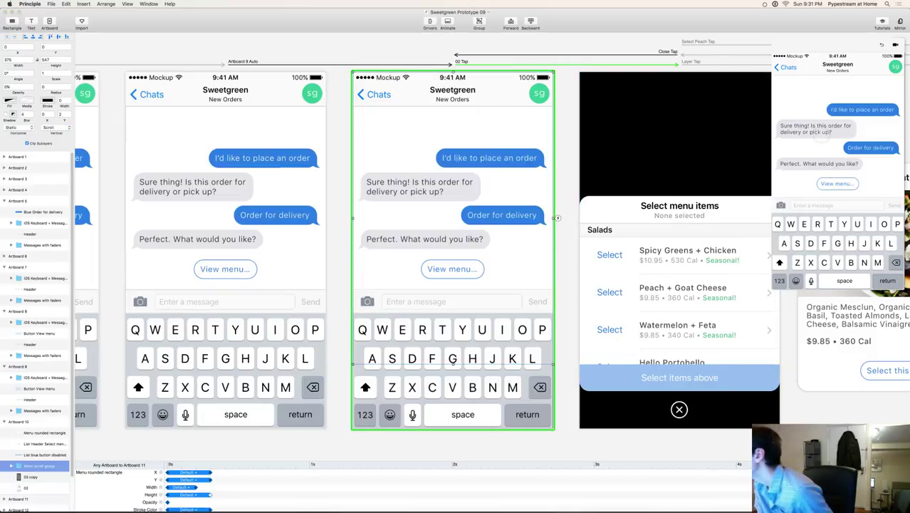
left_click(8, 48)
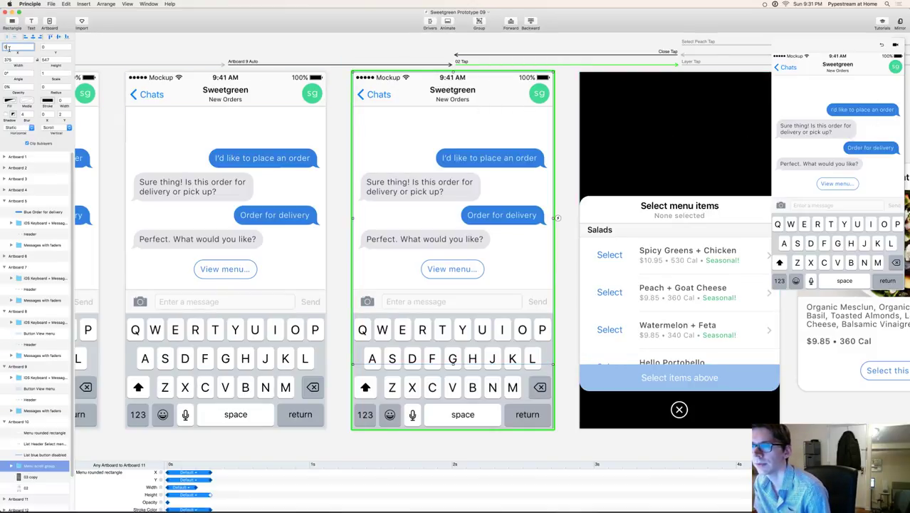
left_click_drag(556, 218, 557, 218)
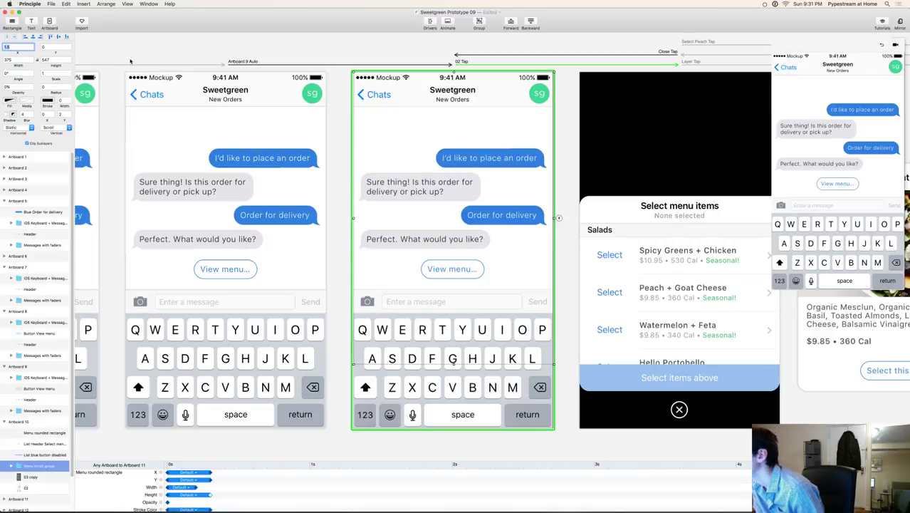
left_click(299, 106)
left_click(467, 150)
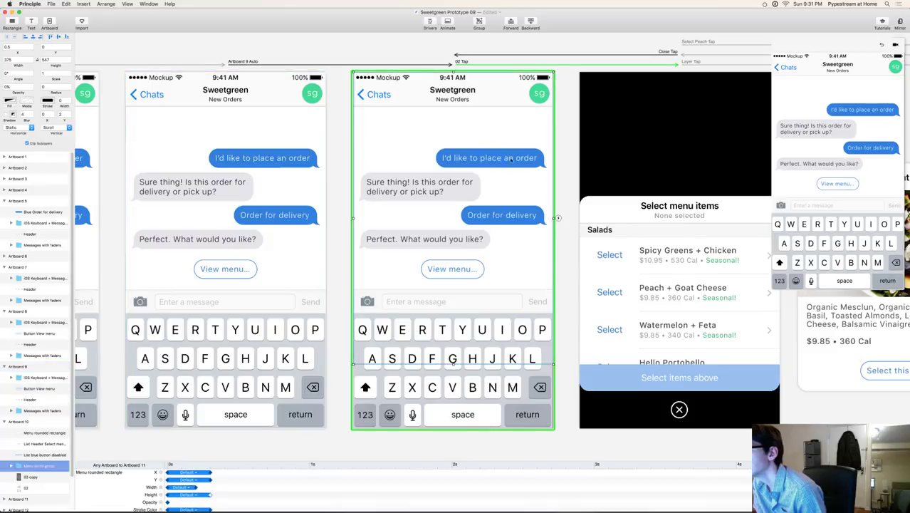
left_click(560, 137)
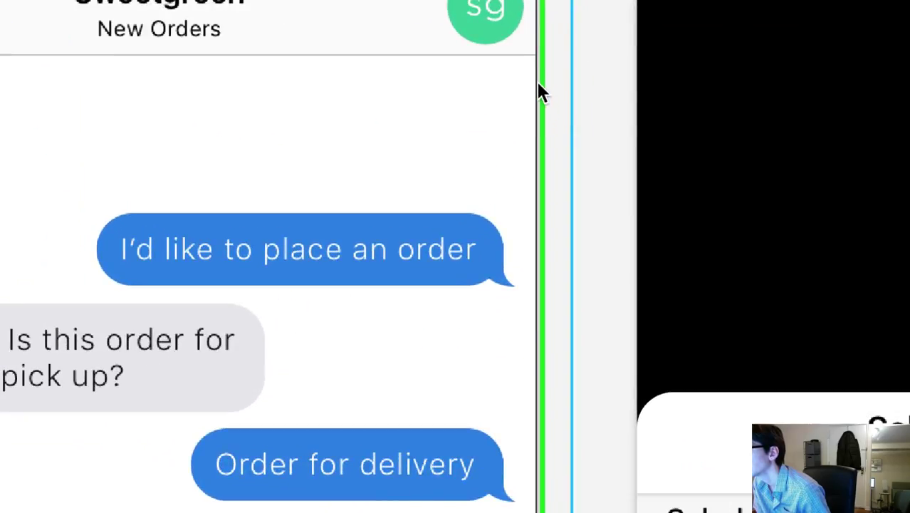
left_click(540, 129)
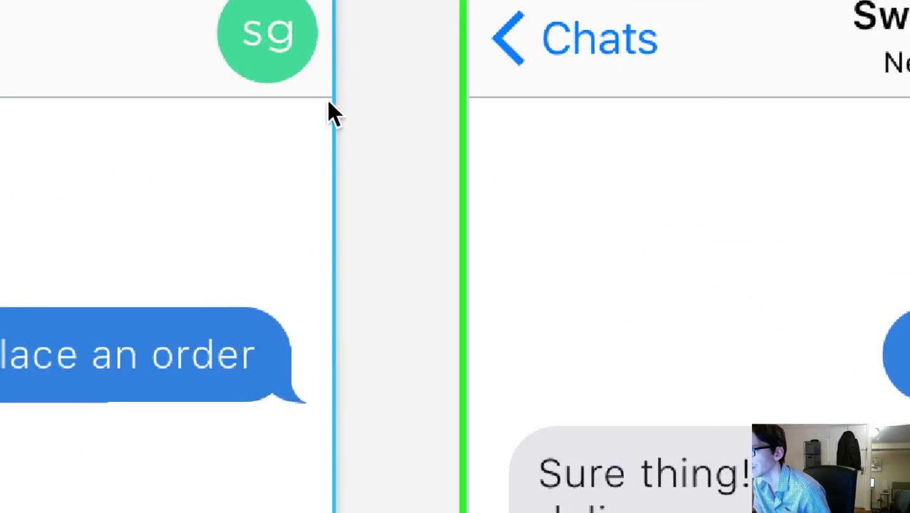
left_click(338, 124)
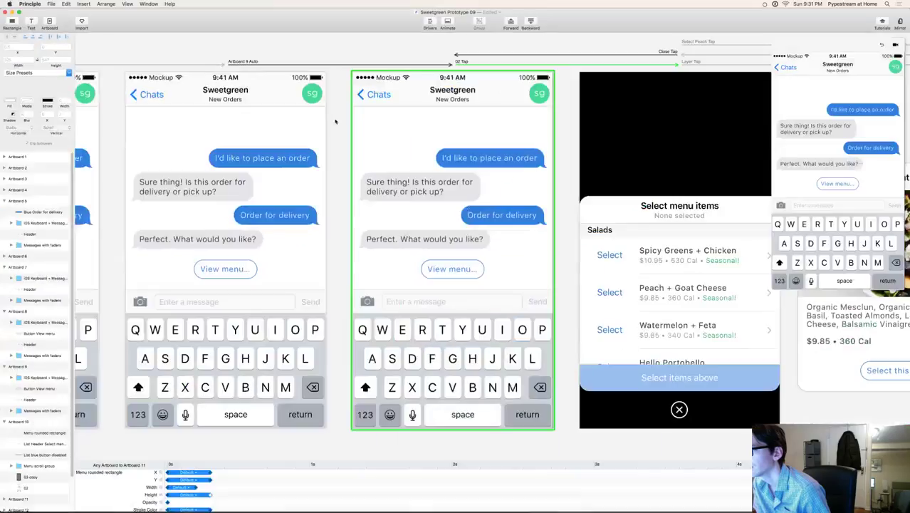
left_click(421, 121)
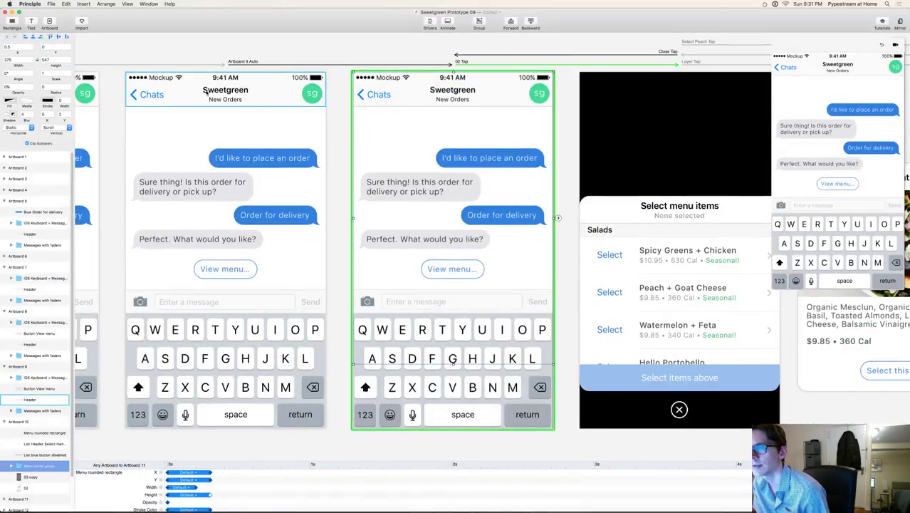
Step: Return the Menu scroll group's X position to 0
left_click(21, 47)
type("10.5")
key("super+z")
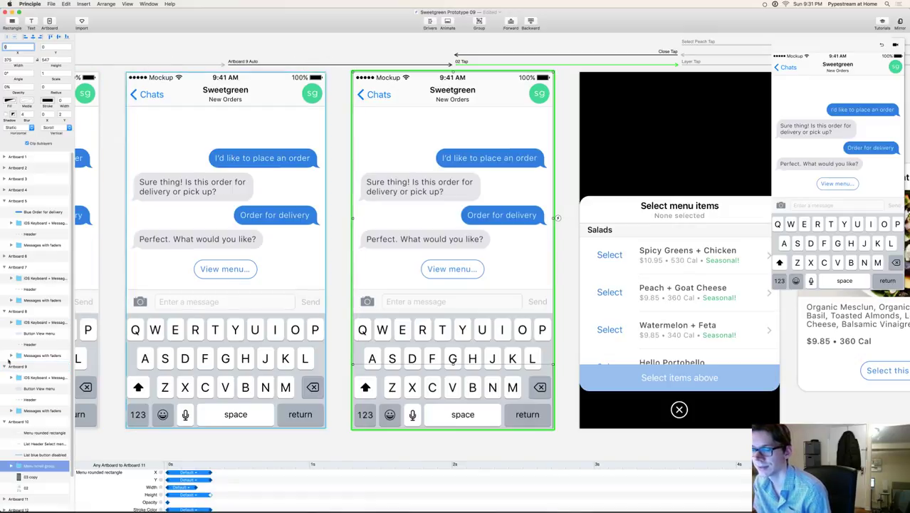
Step: Set the X position of layer 02 in Artboard 10 to -187.5
left_click(28, 488)
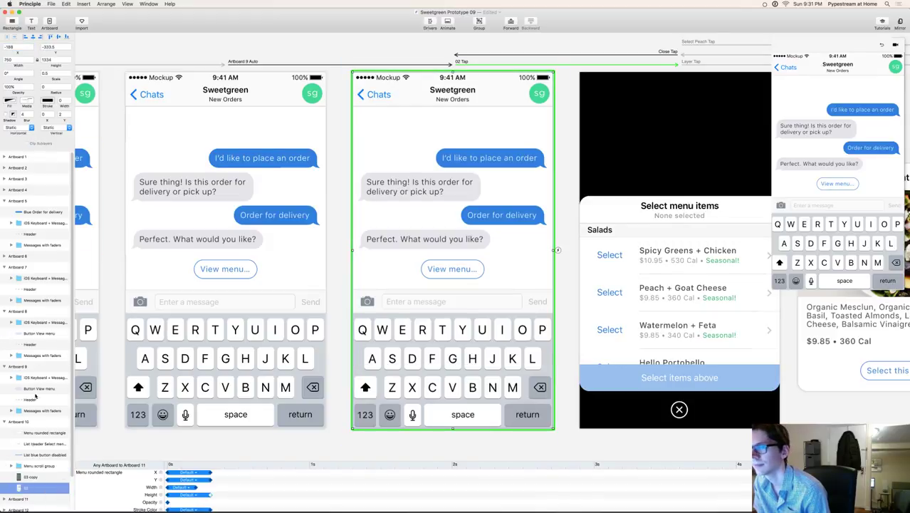
left_click(10, 46)
key("Return")
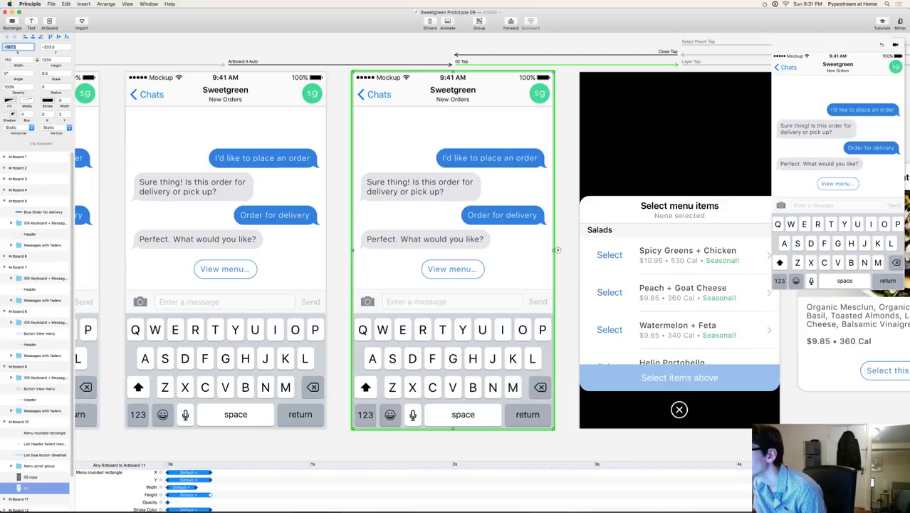
left_click(364, 51)
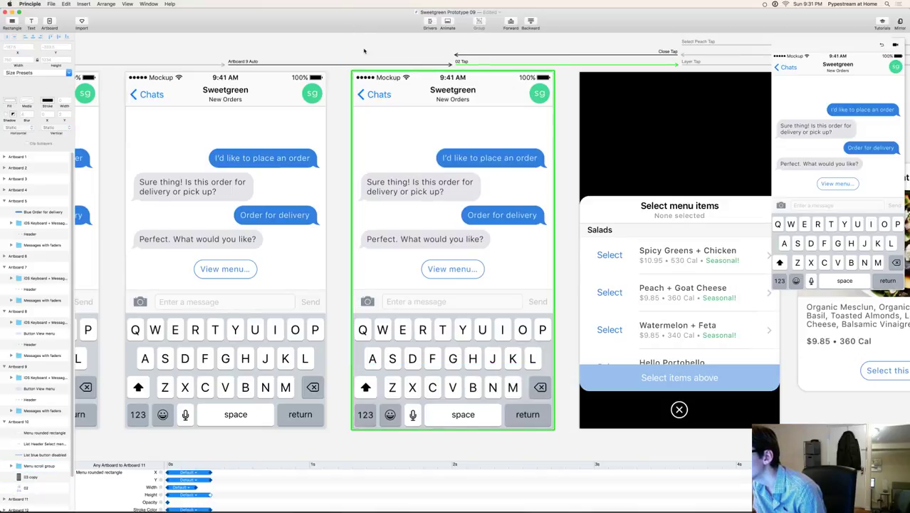
Step: Set the X position of the iOS keyboard and messaging group in Artboard 9 to 0
left_click(287, 124)
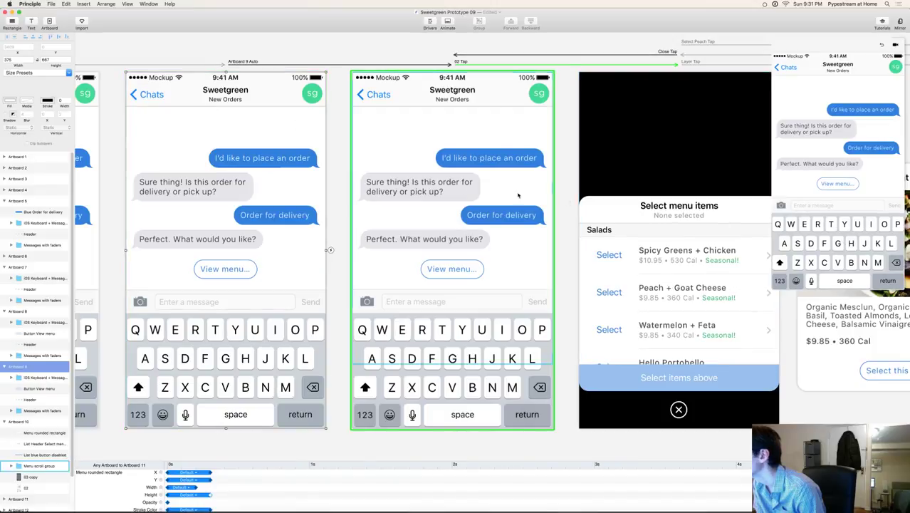
left_click(259, 346)
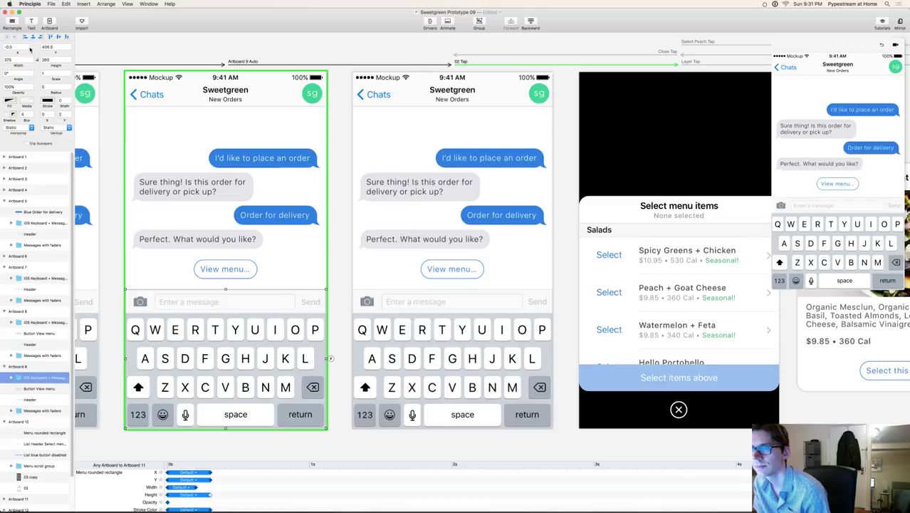
left_click(16, 47)
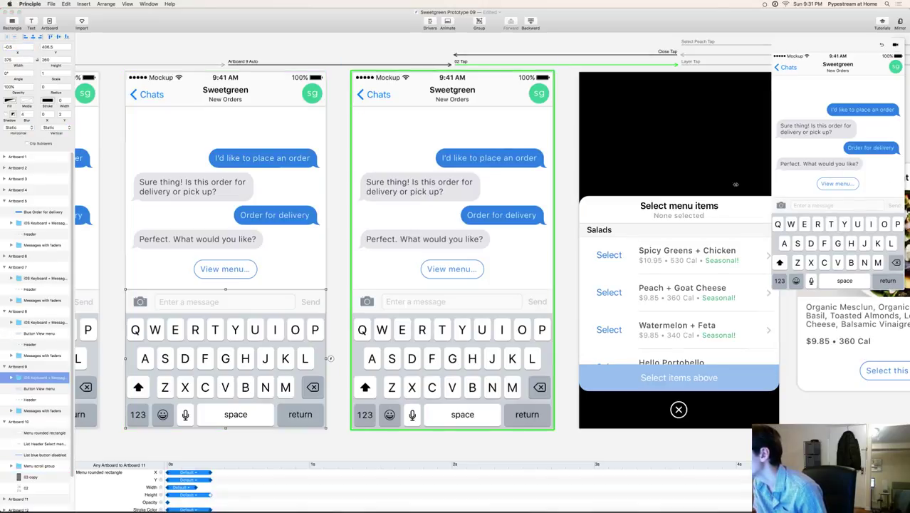
left_click(205, 45)
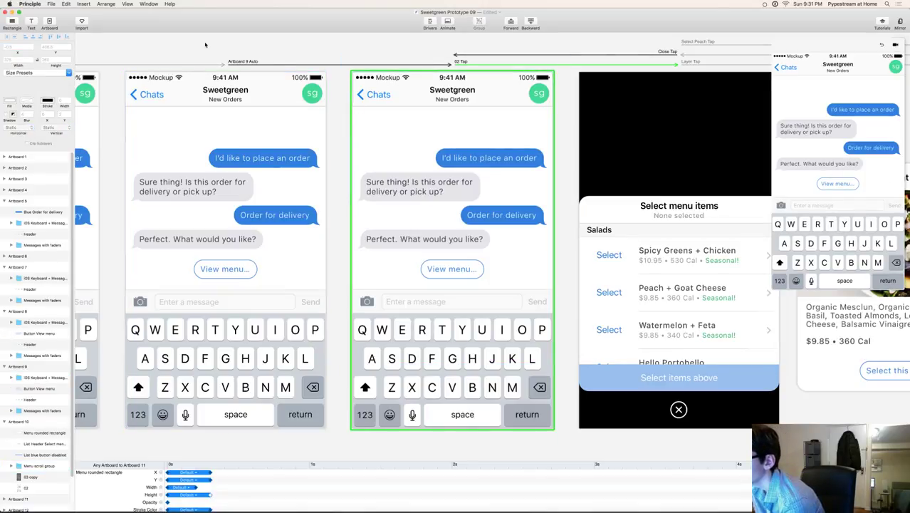
left_click(144, 309)
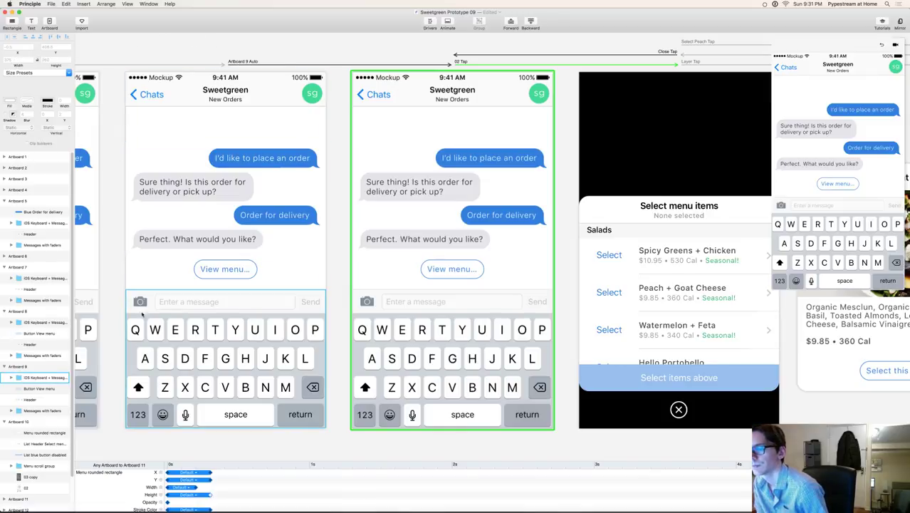
left_click(13, 47)
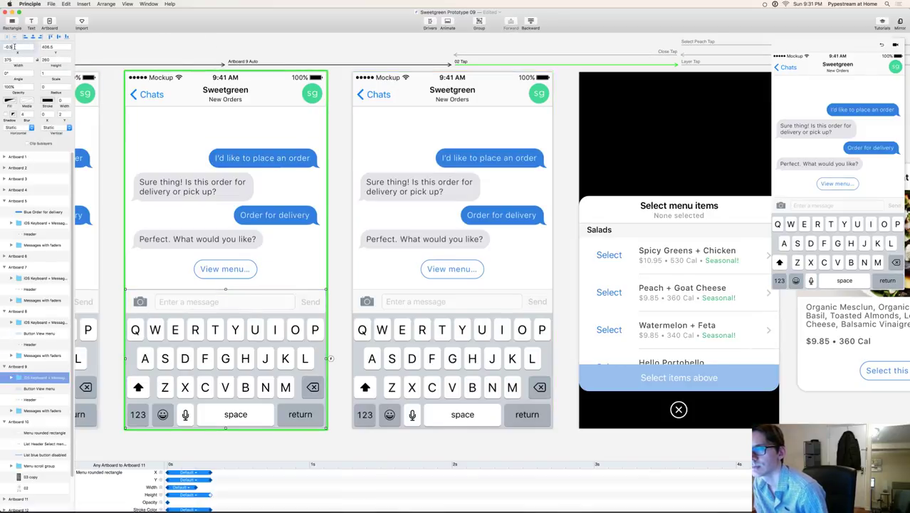
key("Return")
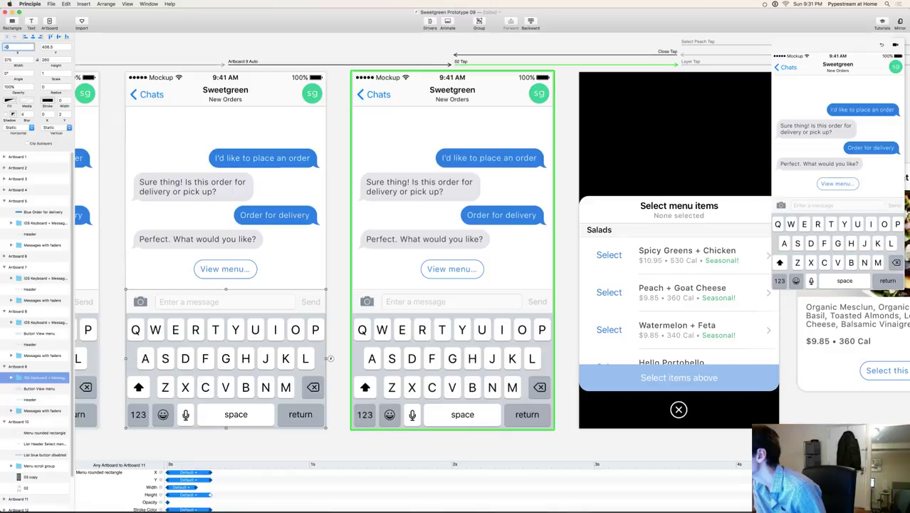
Step: Set the Y position of Artboard 9's keyboard and messaging group to 407
left_click(223, 197)
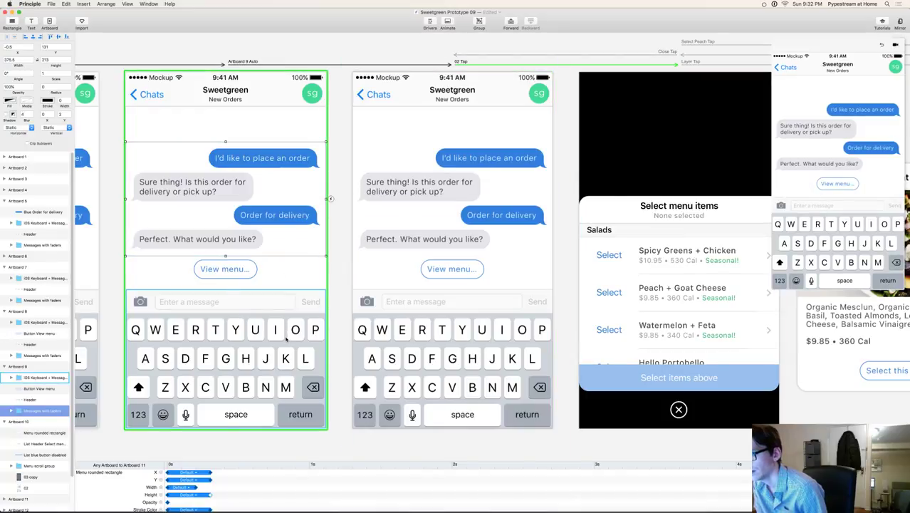
left_click(285, 330)
left_click(54, 46)
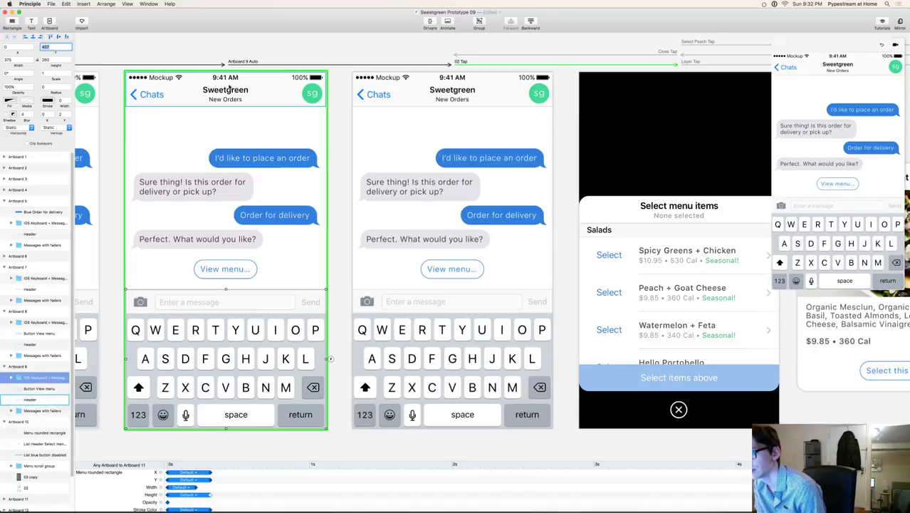
Step: Adjust the Y position of the iOS Keyboard layer inside Artboard 9's keyboard and messaging group
left_click(221, 153)
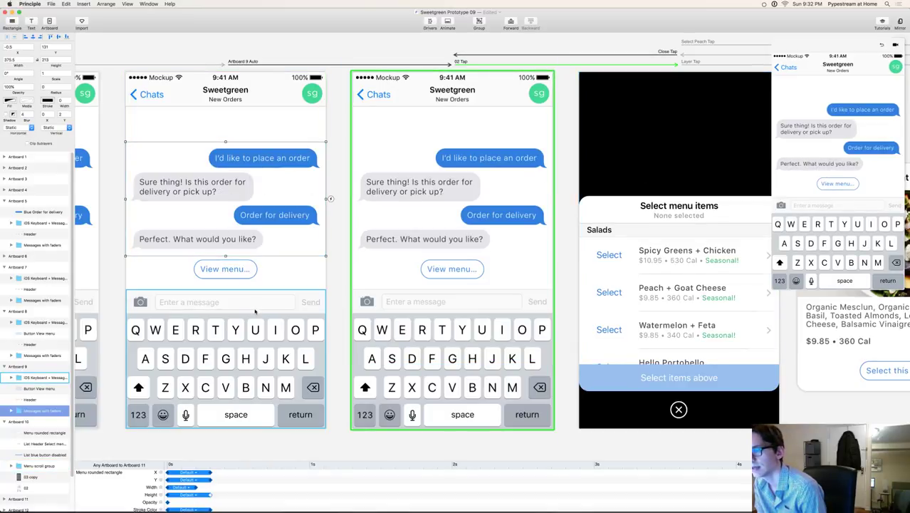
left_click(314, 331)
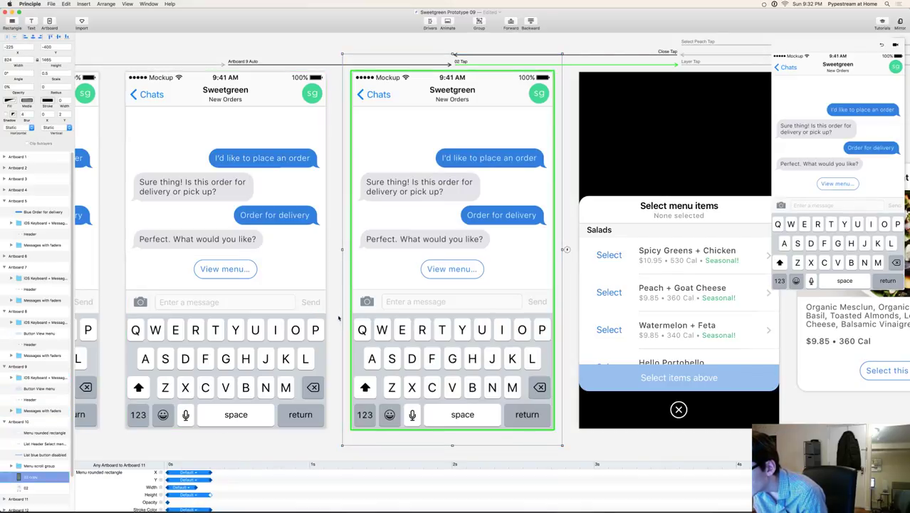
left_click(290, 308)
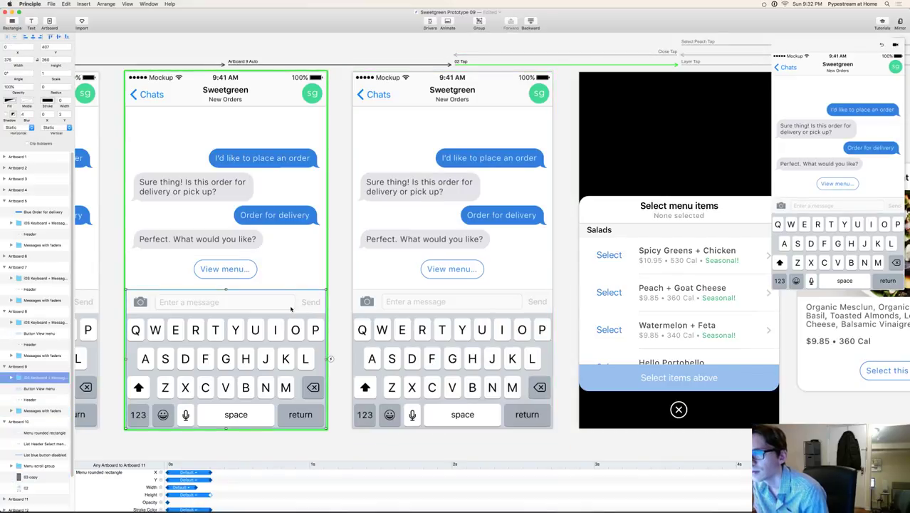
left_click(353, 298)
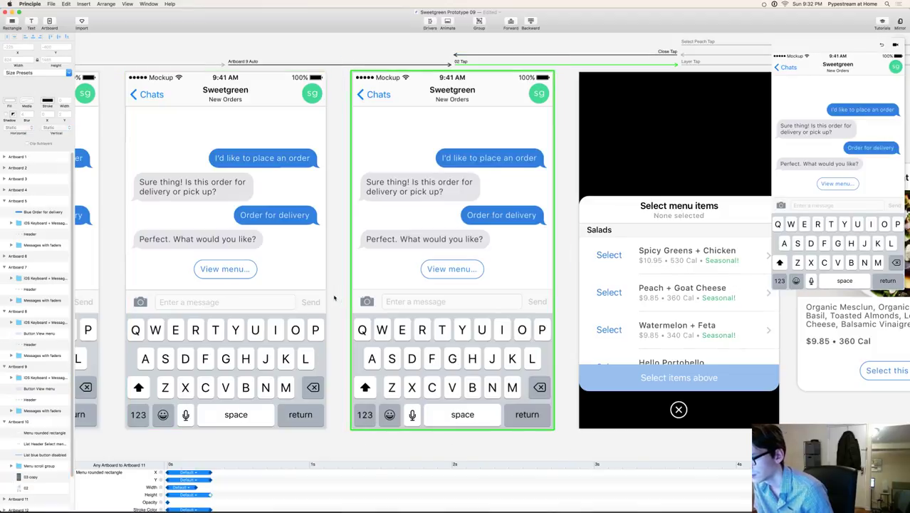
left_click(308, 302)
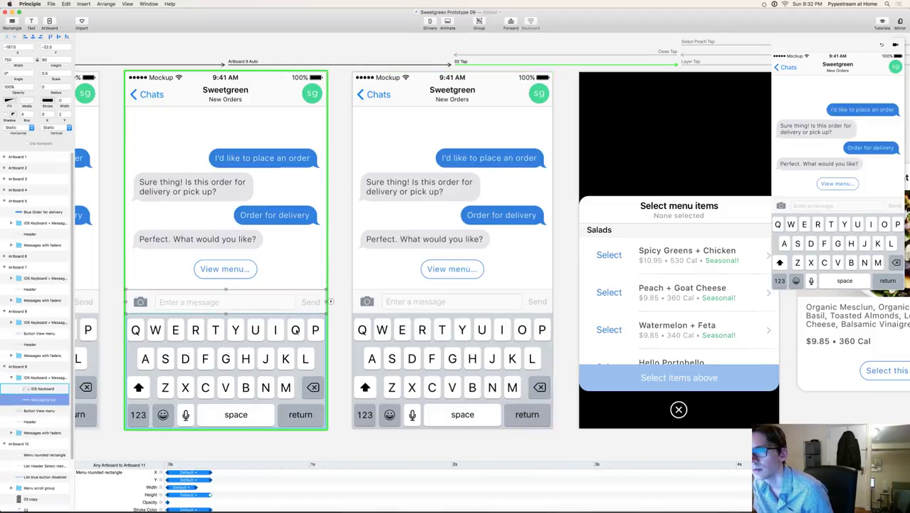
left_click(286, 358)
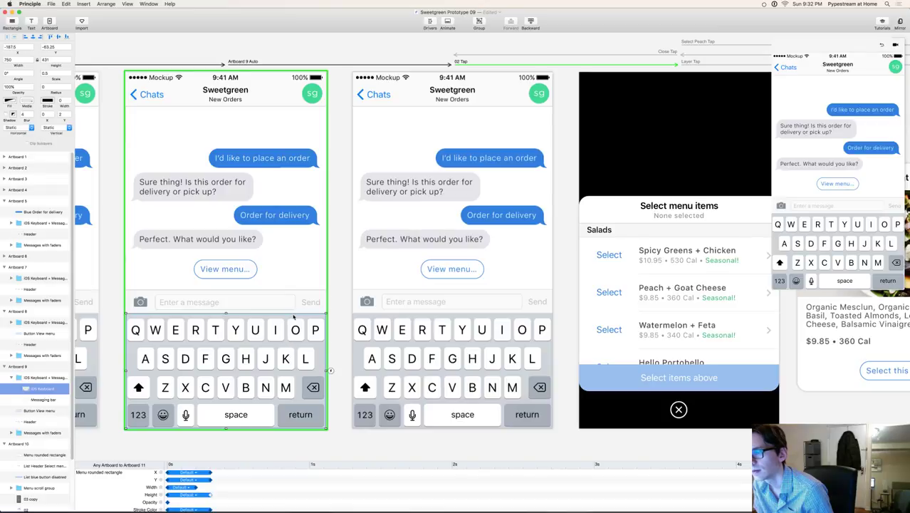
left_click(55, 47)
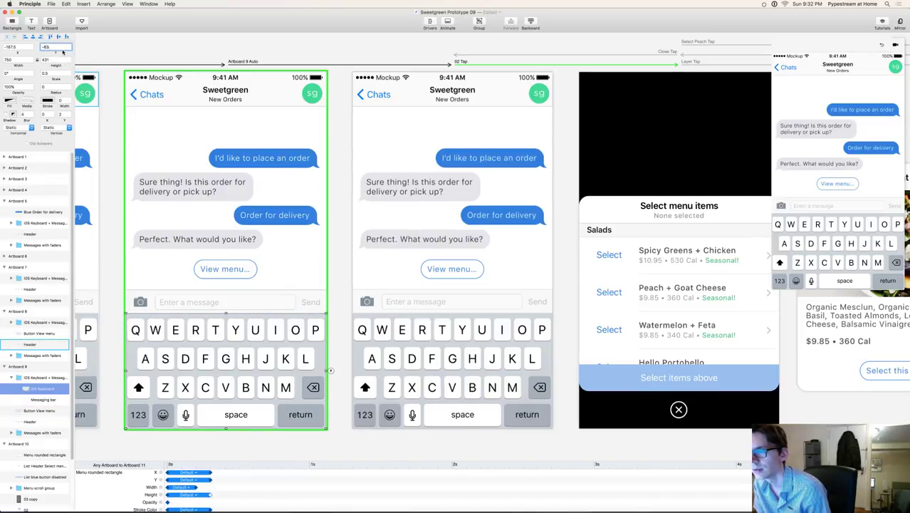
left_click(336, 244)
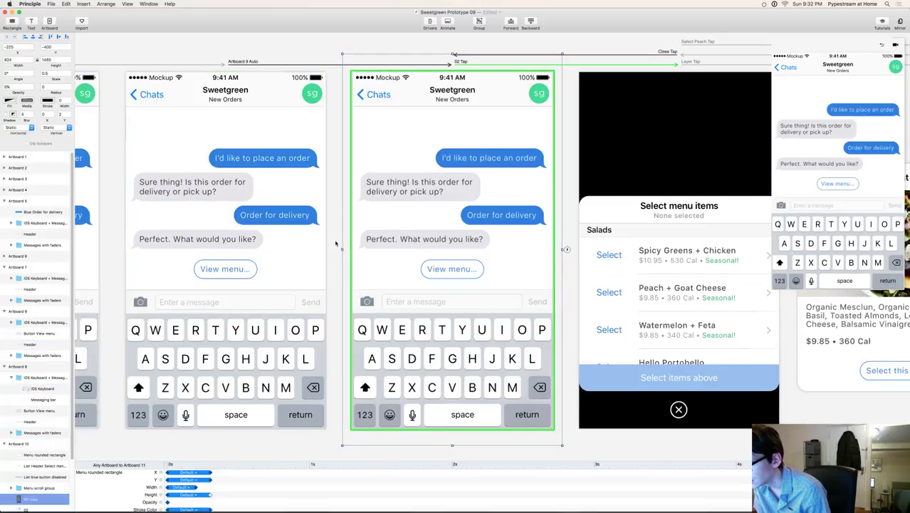
left_click(336, 245)
Step: Copy Artboard 9's keyboard and messaging group into Artboard 10 and nudge the copy to Y 406
left_click(322, 292)
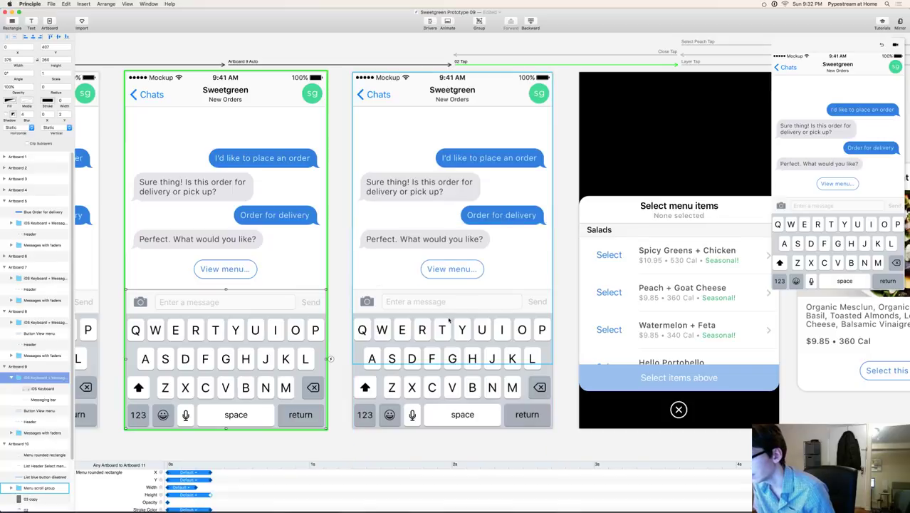
left_click(450, 388)
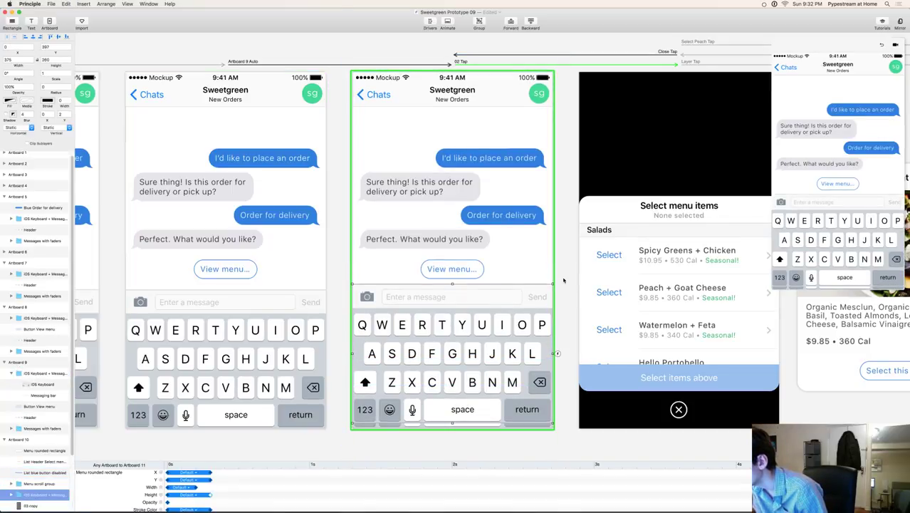
key("shift+Left")
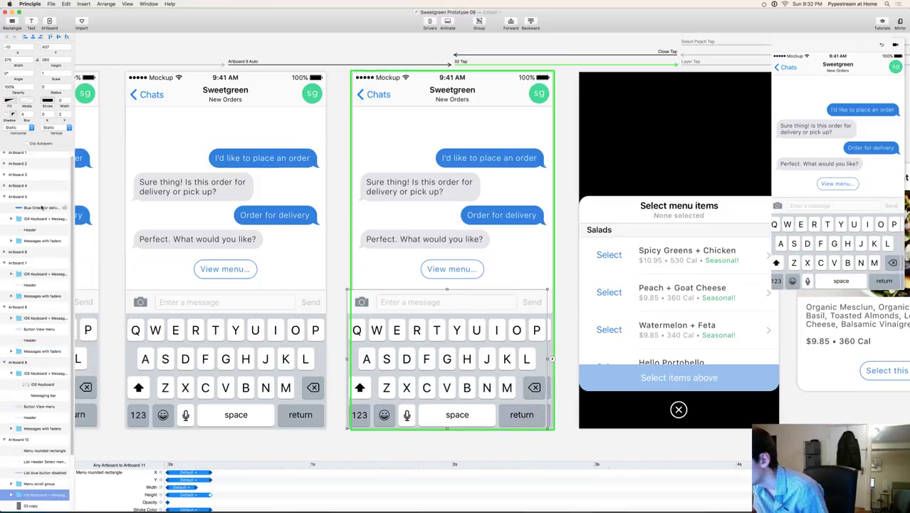
key("Up")
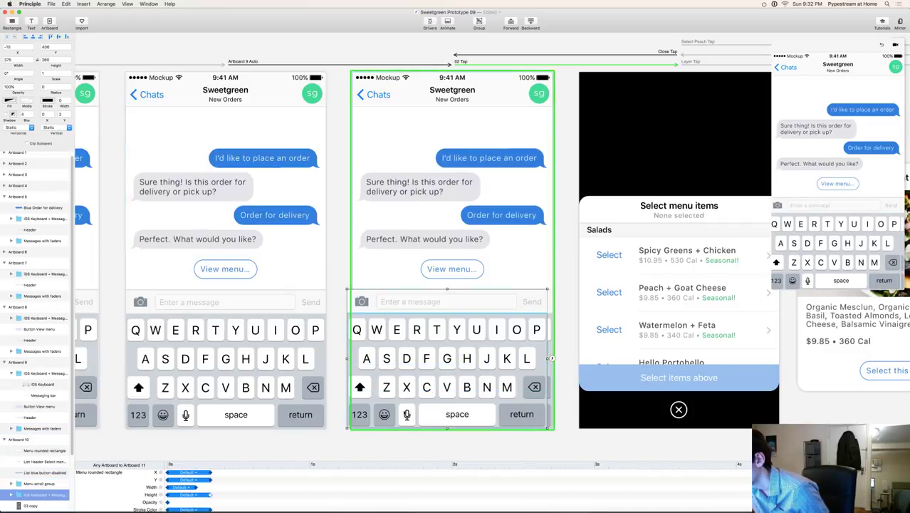
Step: Try to offset the iOS Keyboard layer vertically inside Artboard 10's keyboard and messaging group
double_click(407, 414)
left_click(52, 47)
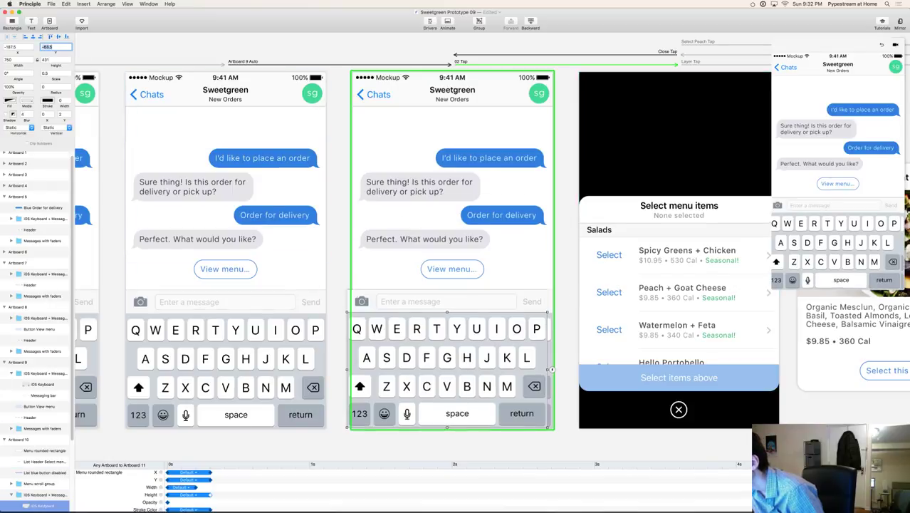
left_click(471, 396)
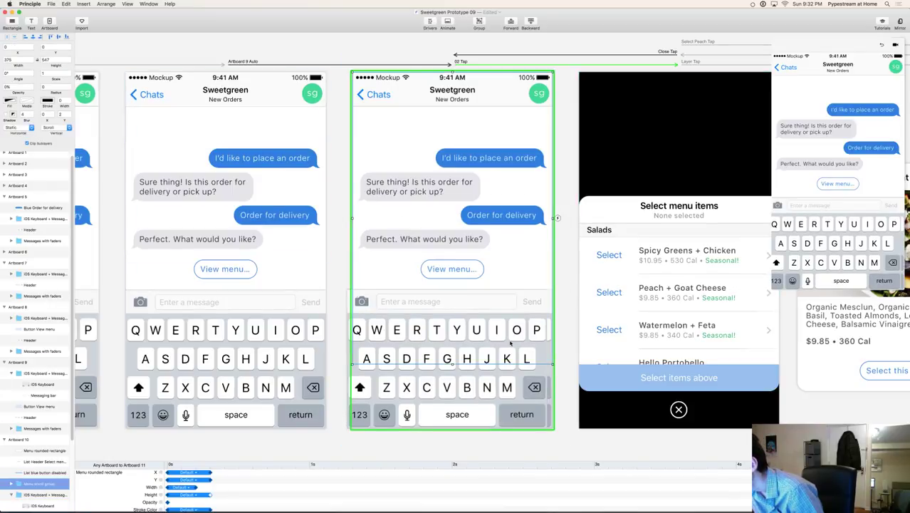
Step: Nudge Artboard 10's keyboard and messaging group back to X 0 and Y 406
left_click(471, 396)
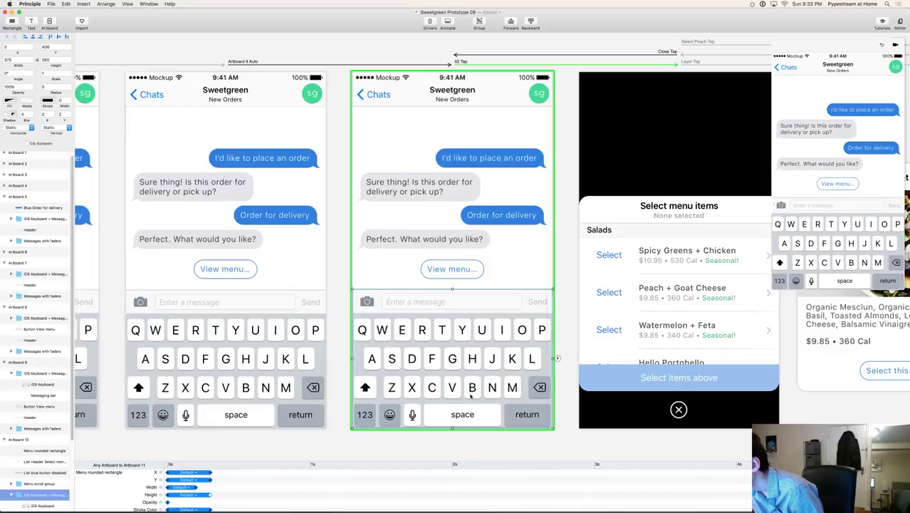
key("shift+Left")
key("shift+Right")
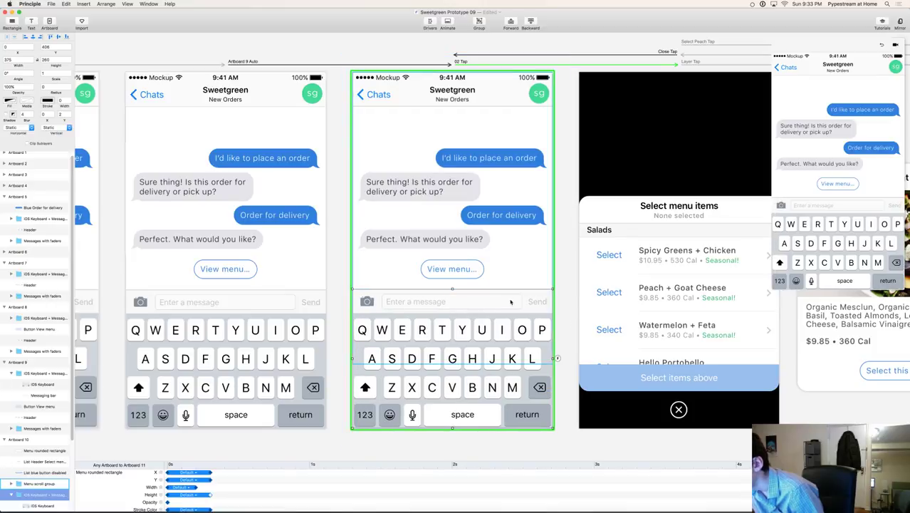
key("shift+Down")
key("shift+Down")
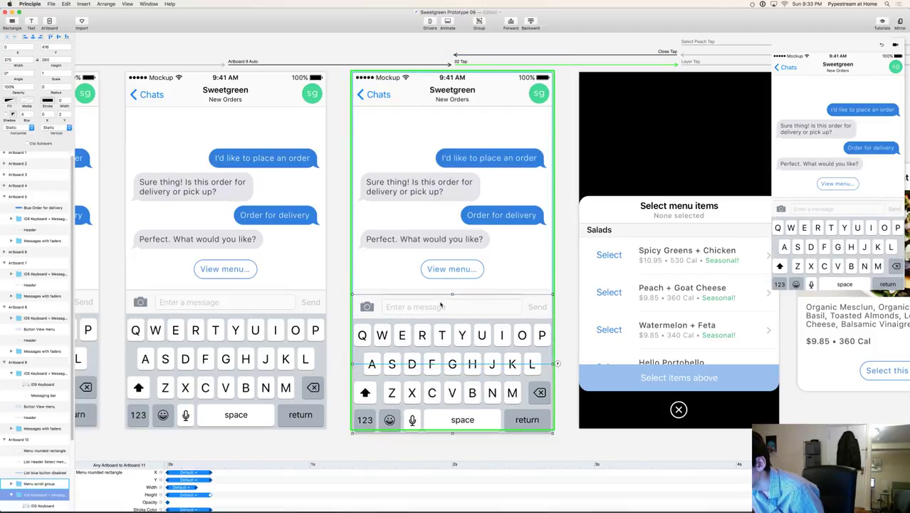
key("shift+Up")
key("shift+Up")
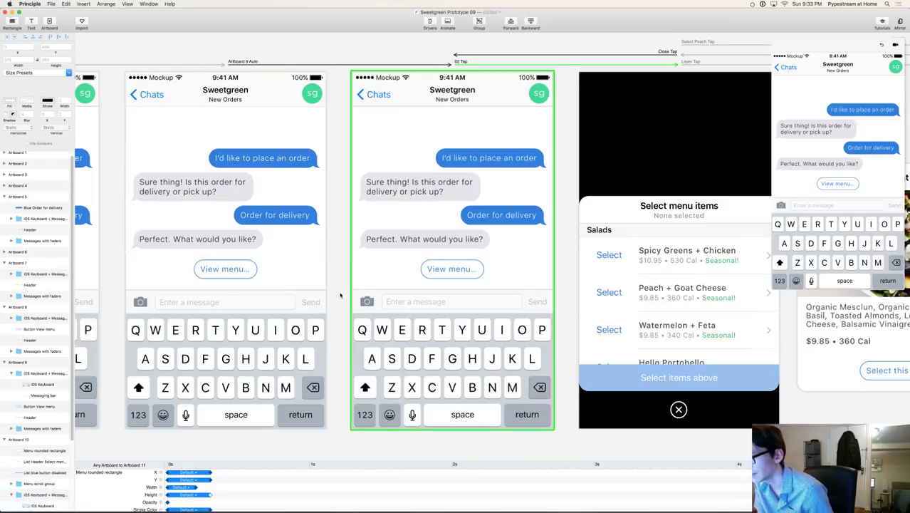
Step: Replace Artboard 9's keyboard and messaging group with a copy of the one from Artboard 10
left_click(409, 399)
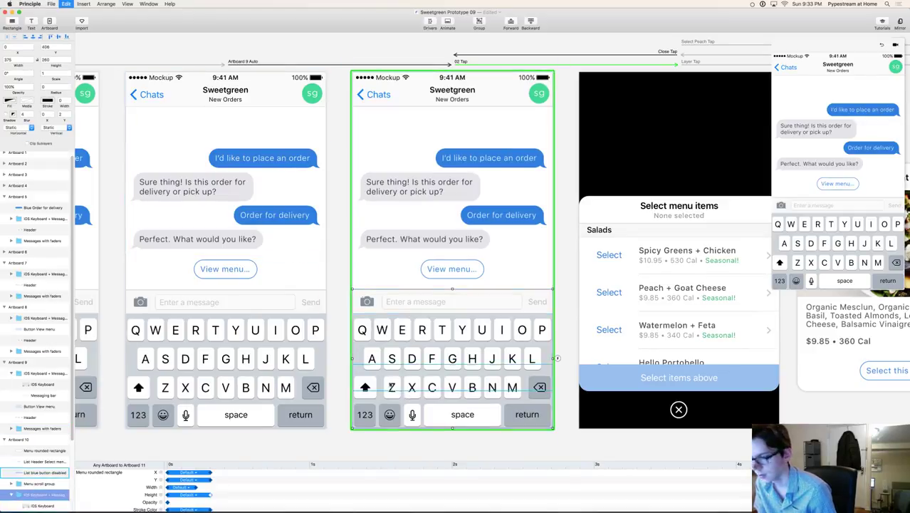
left_click(297, 357)
left_click_drag(297, 357, 297, 356)
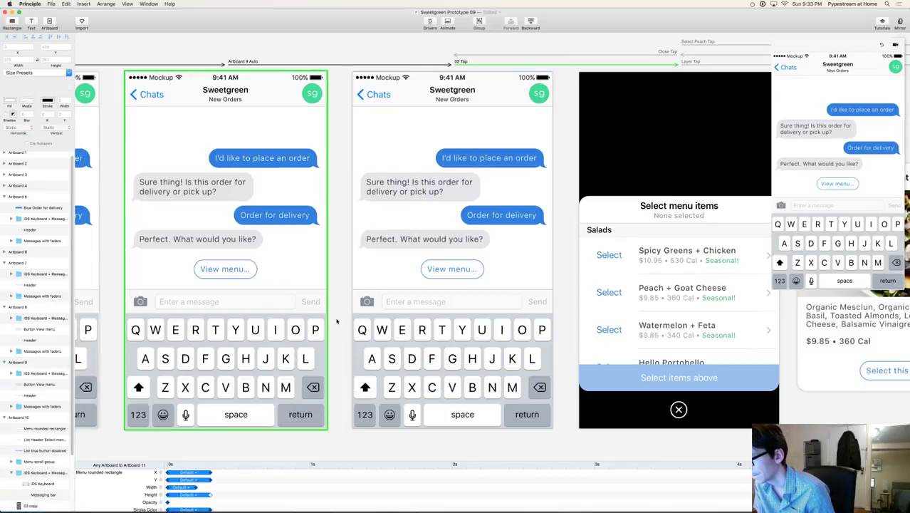
Step: Compare the position of the keyboard and messaging group between Artboards 9 and 10
left_click(291, 282)
key("Tab")
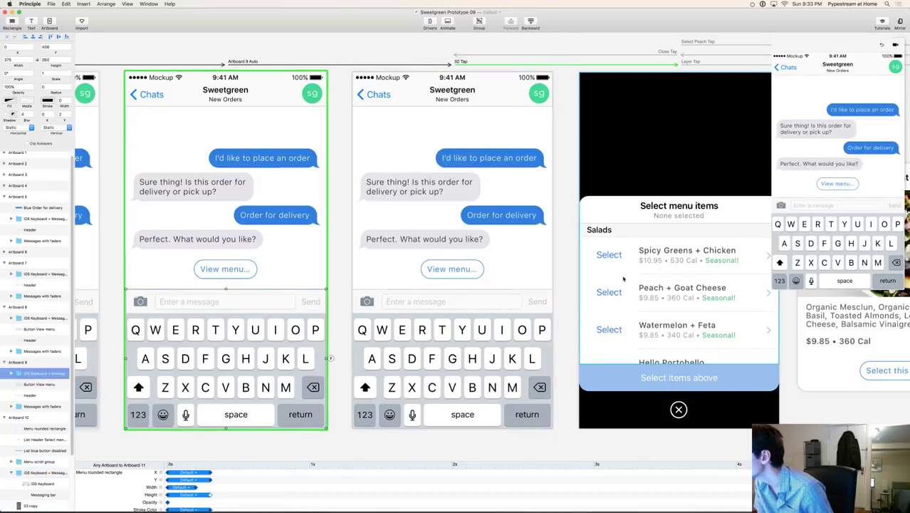
left_click(257, 344)
key("Tab")
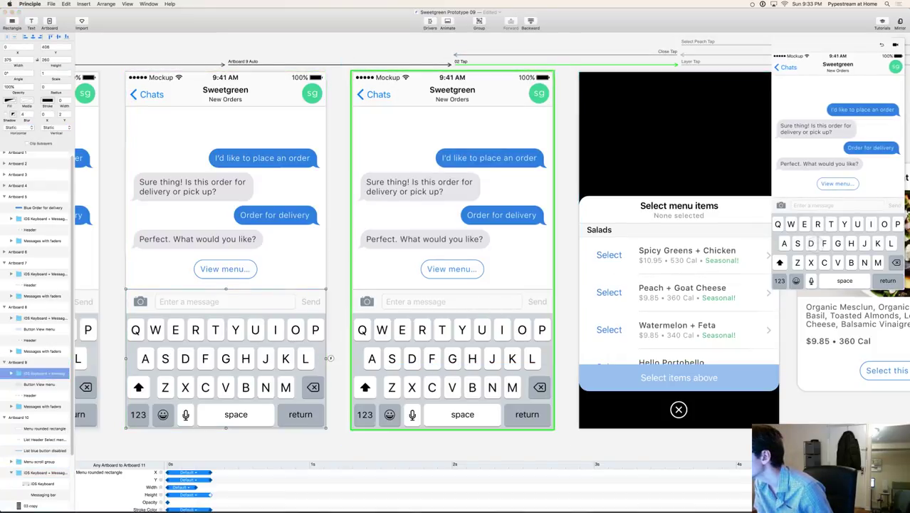
left_click(266, 358)
key("Tab")
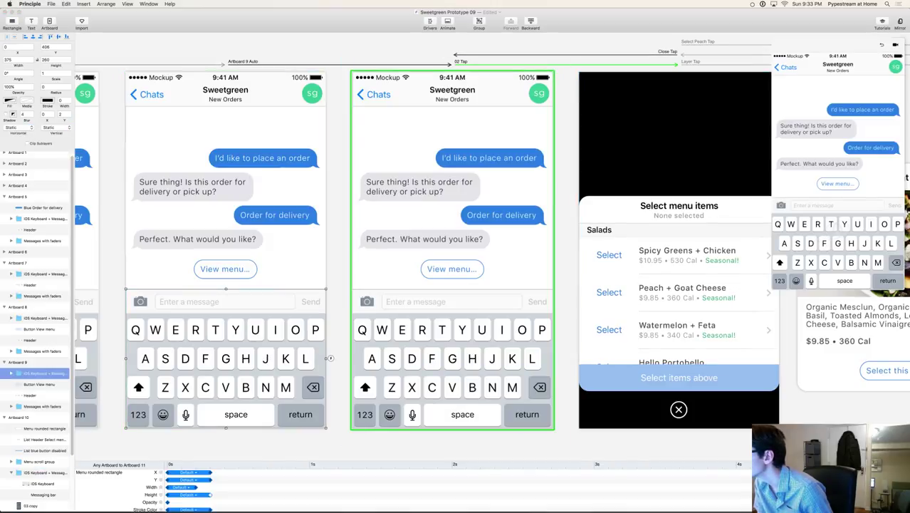
left_click(265, 359)
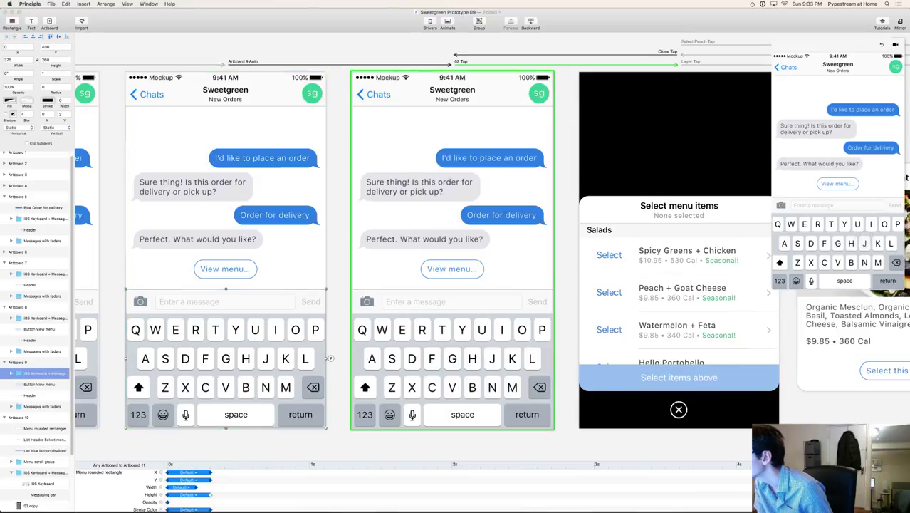
double_click(751, 48)
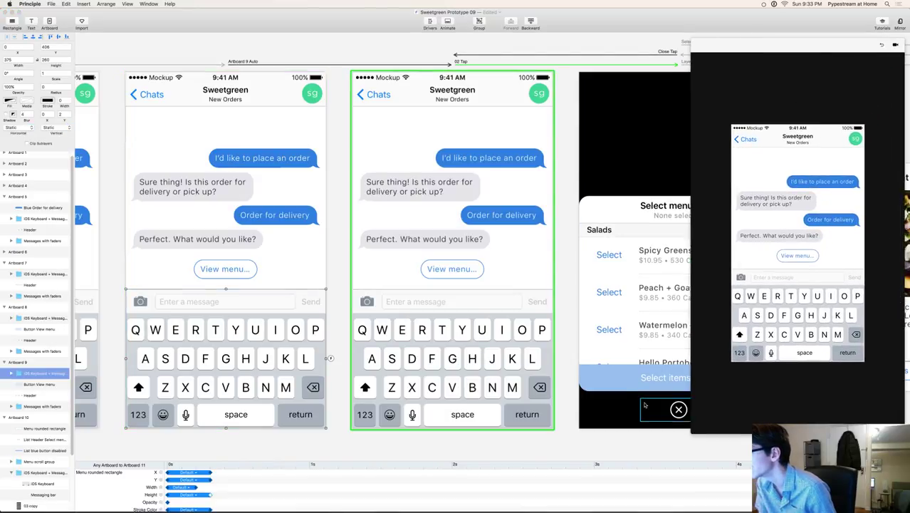
left_click_drag(752, 48, 602, 23)
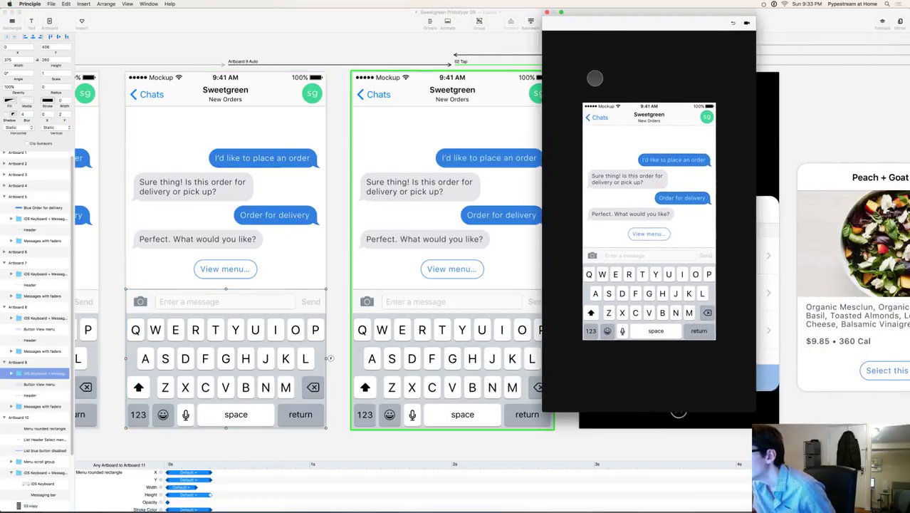
left_click(473, 284)
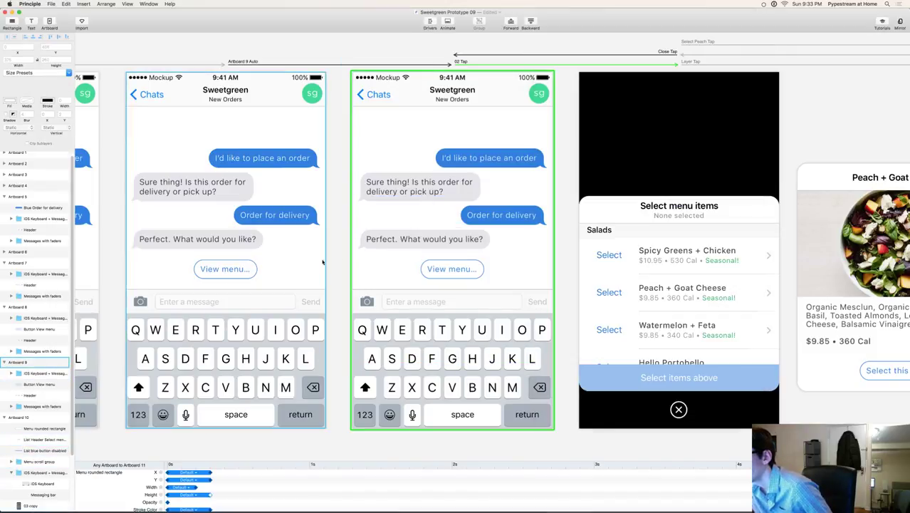
left_click(564, 124)
left_click_drag(546, 16, 776, 43)
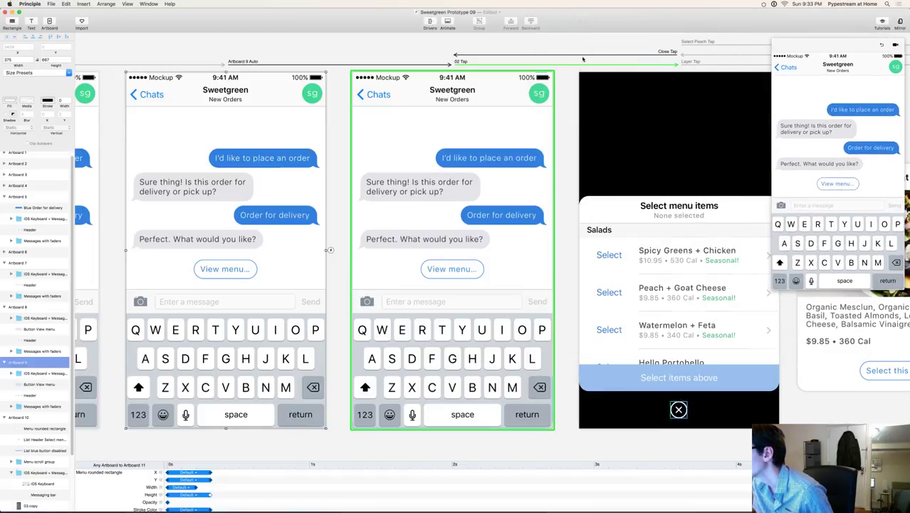
Step: Compare the position of Artboard 9's Messages with faders group with the same messages in Artboard 10
left_click(296, 273)
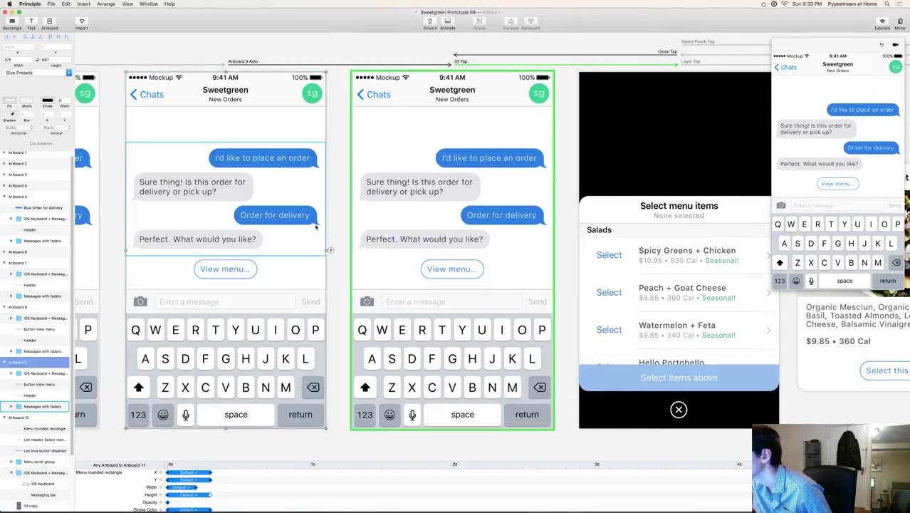
left_click(285, 247)
left_click(311, 238)
left_click(359, 256)
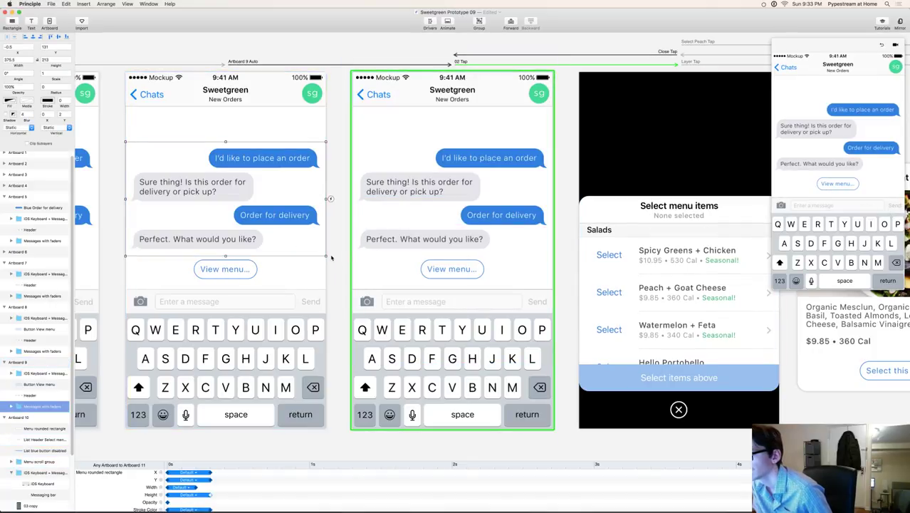
left_click(293, 235)
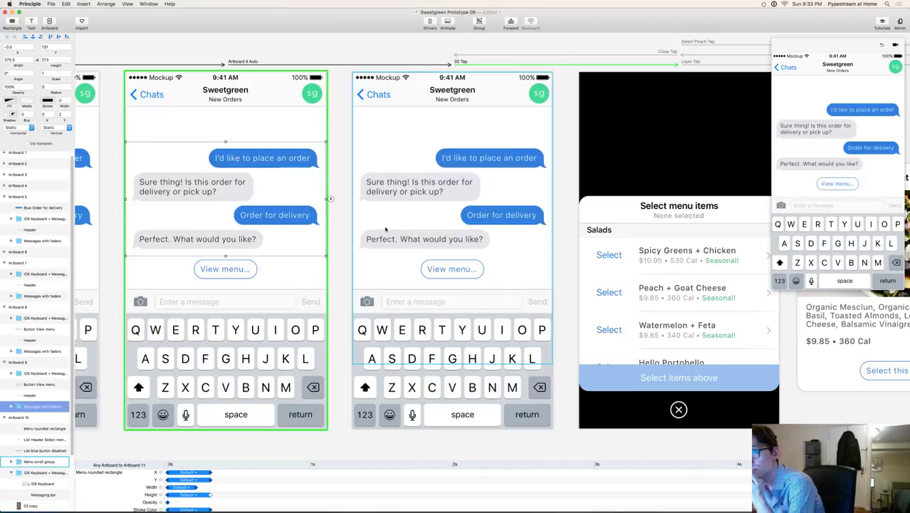
left_click(438, 238)
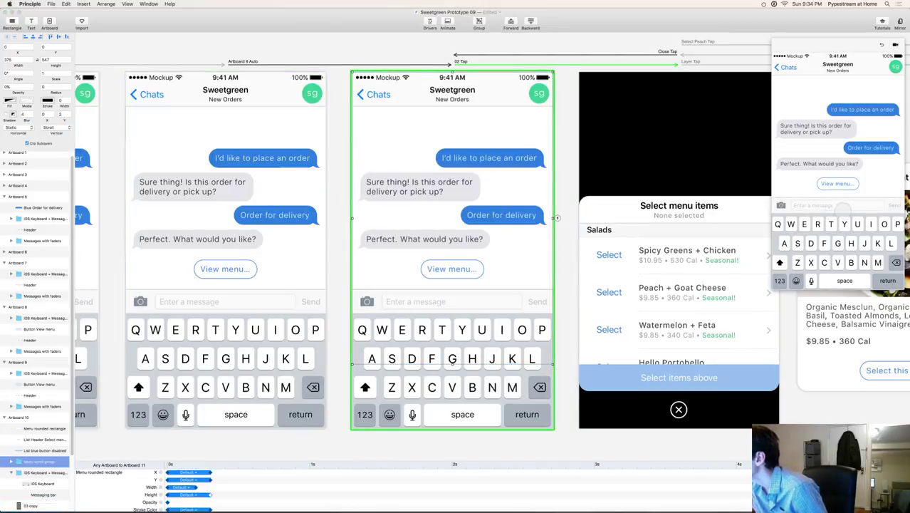
left_click(314, 230)
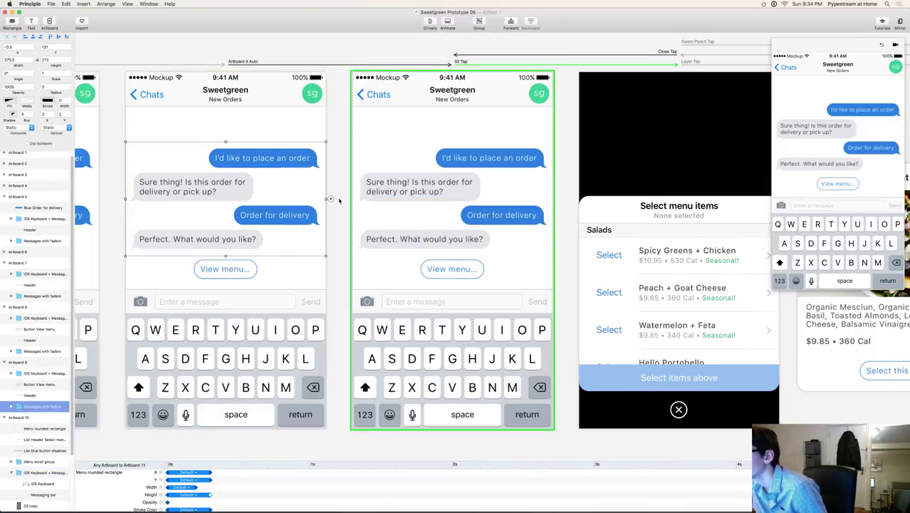
key("Escape")
left_click(308, 206)
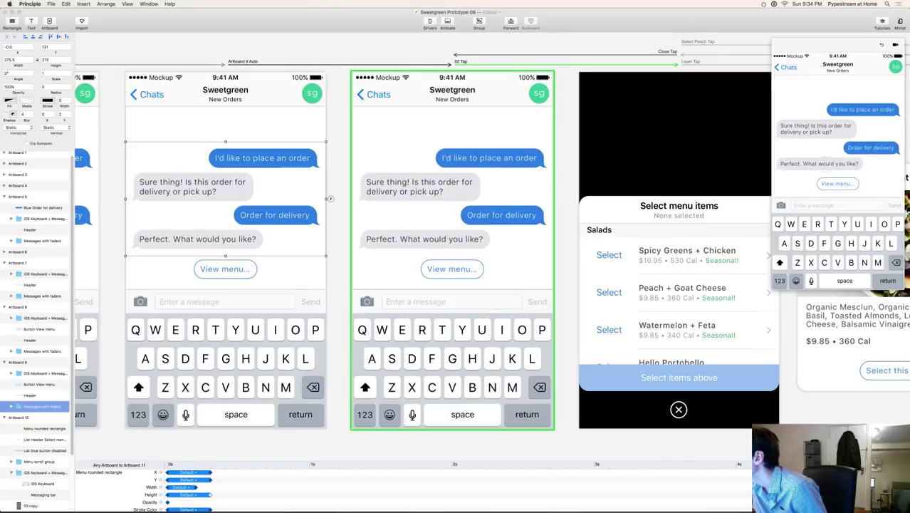
Step: Hide the Menu scroll group and 03 copy layers in Artboard 10, and set the 02 layer's X position to -187
left_click(456, 161)
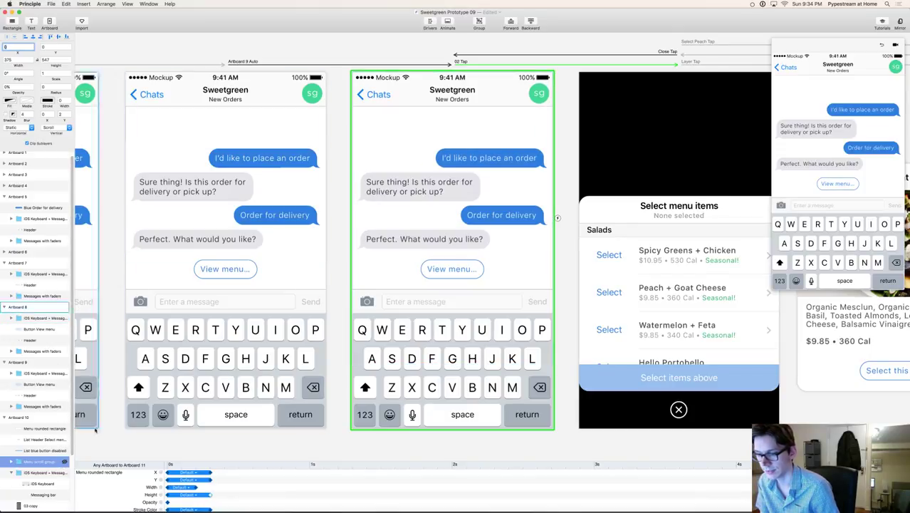
left_click(336, 54)
left_click(65, 507)
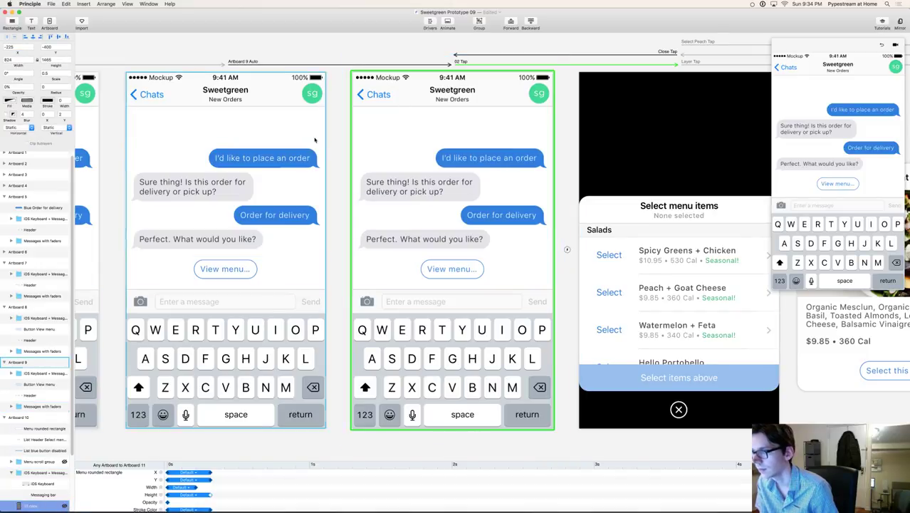
key("super+v")
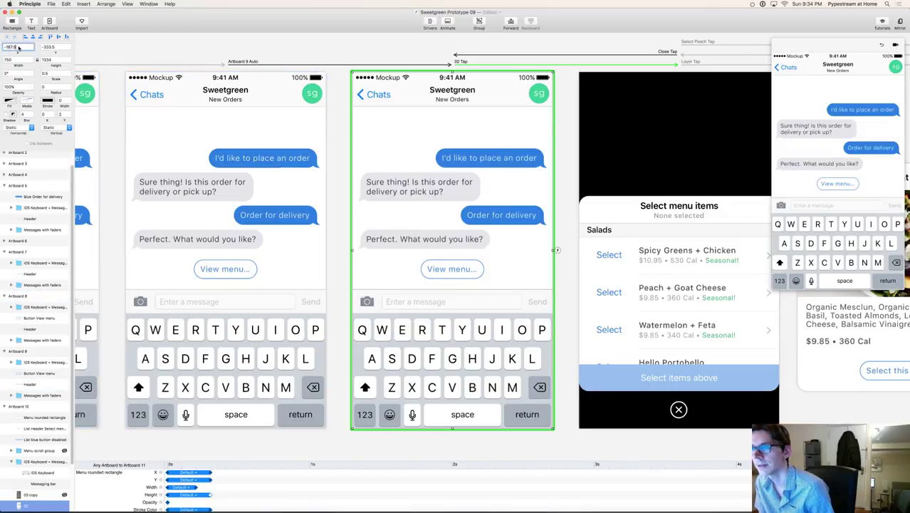
double_click(18, 47)
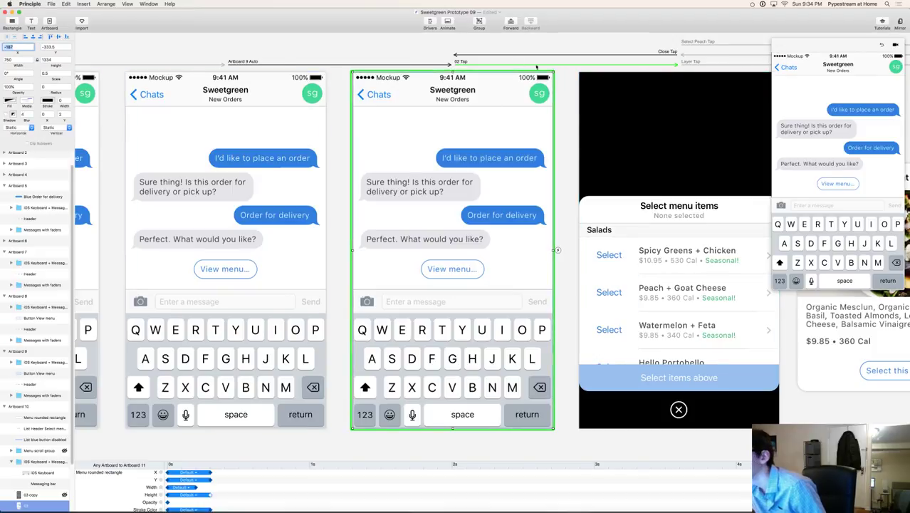
Step: Check the horizontal alignment of Artboard 9's Messages with faders group against Artboard 10's 02 layer
left_click(301, 147)
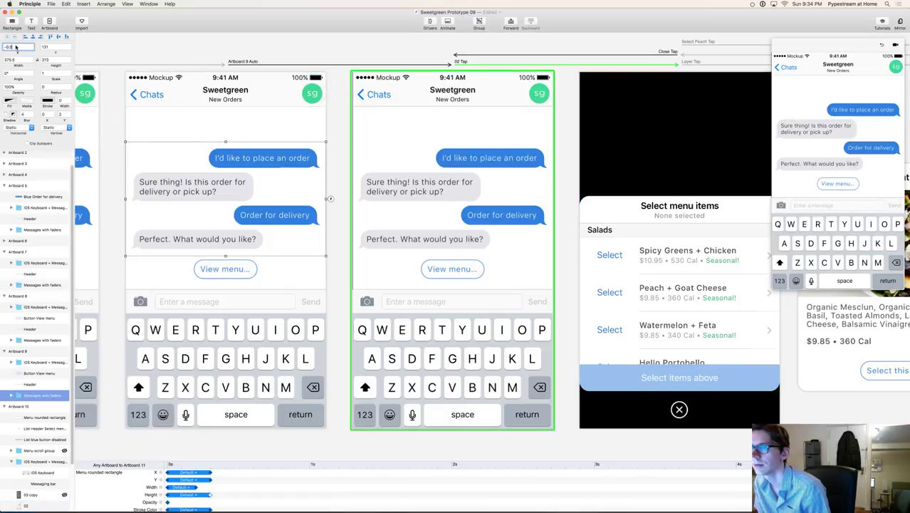
left_click(421, 140)
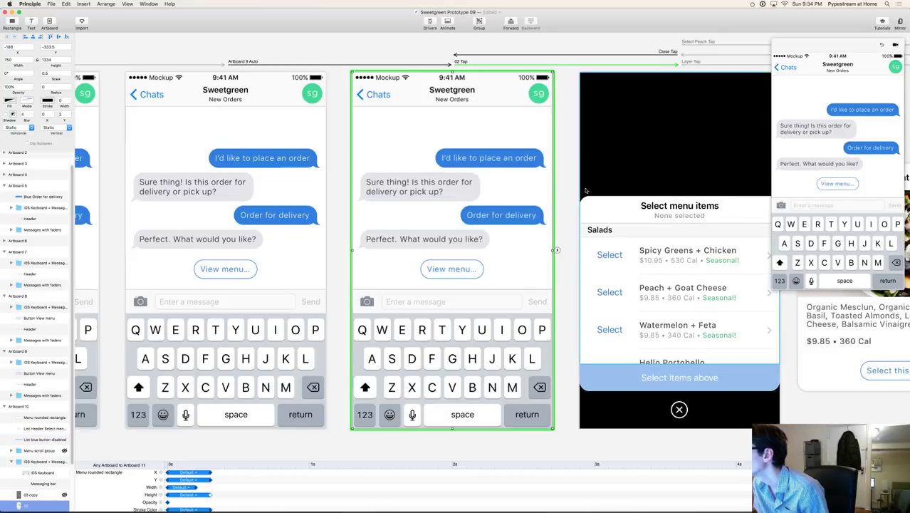
left_click(250, 141)
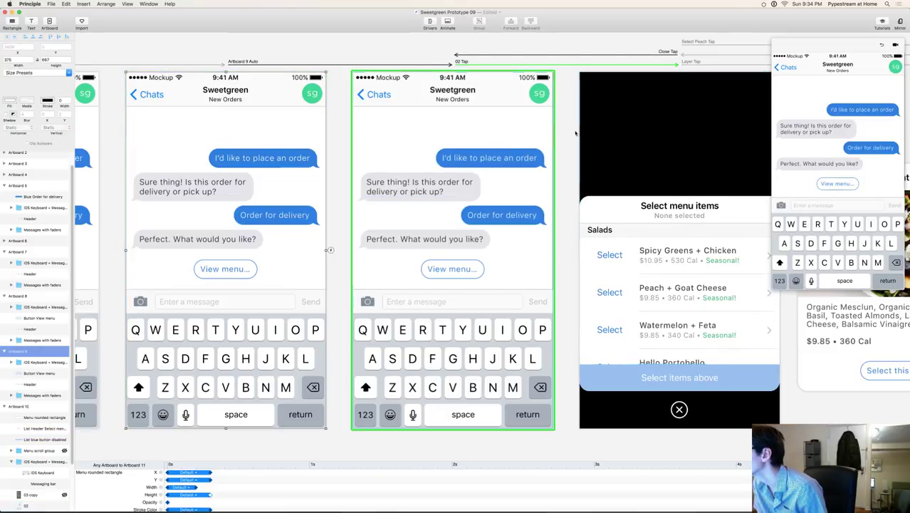
left_click(281, 153)
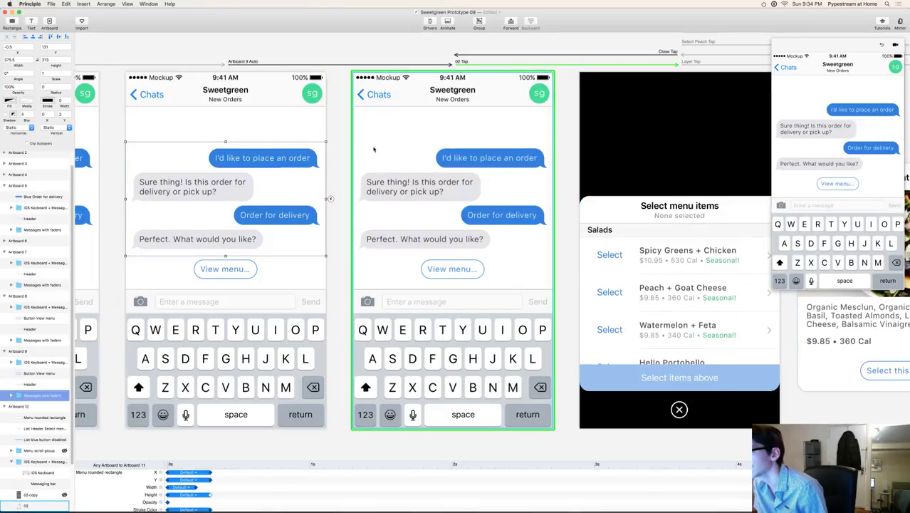
key("Escape")
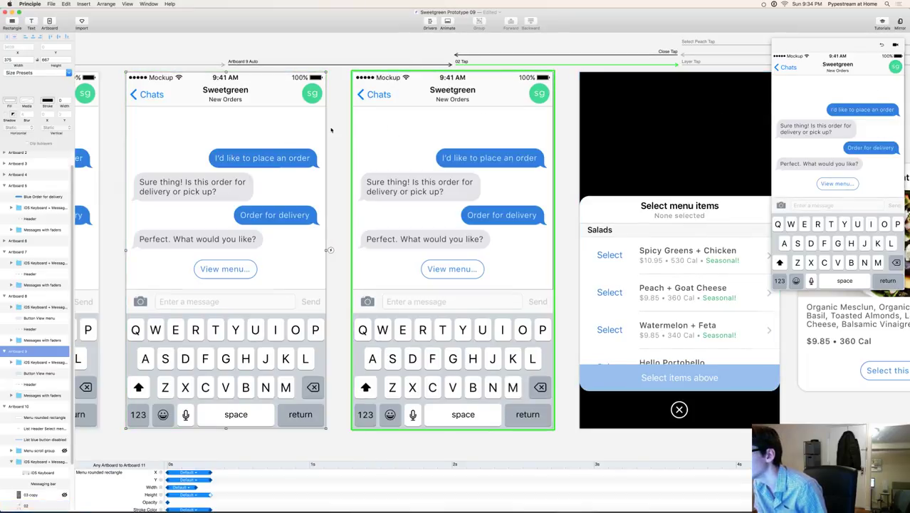
left_click(203, 149)
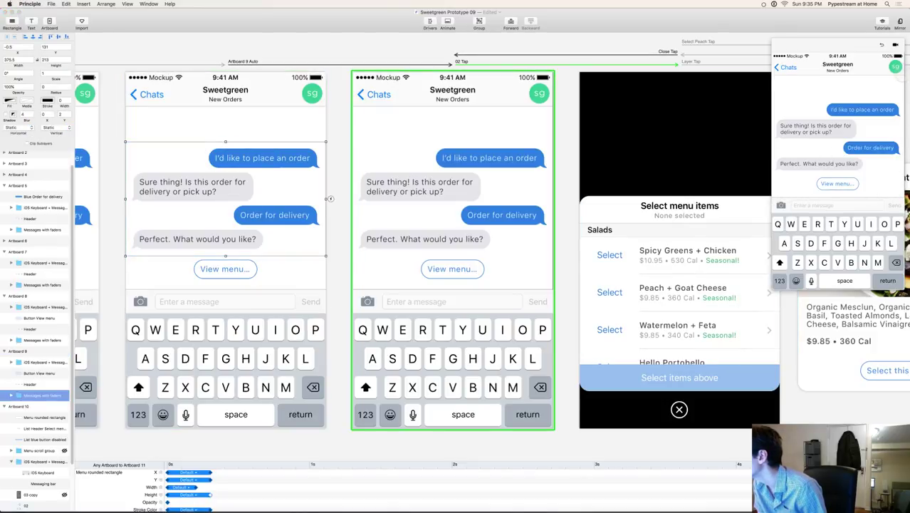
Step: Add a rectangle about 375 by 498 at the origin of Artboard 10 and move it beneath the 02 layer
left_click(371, 139)
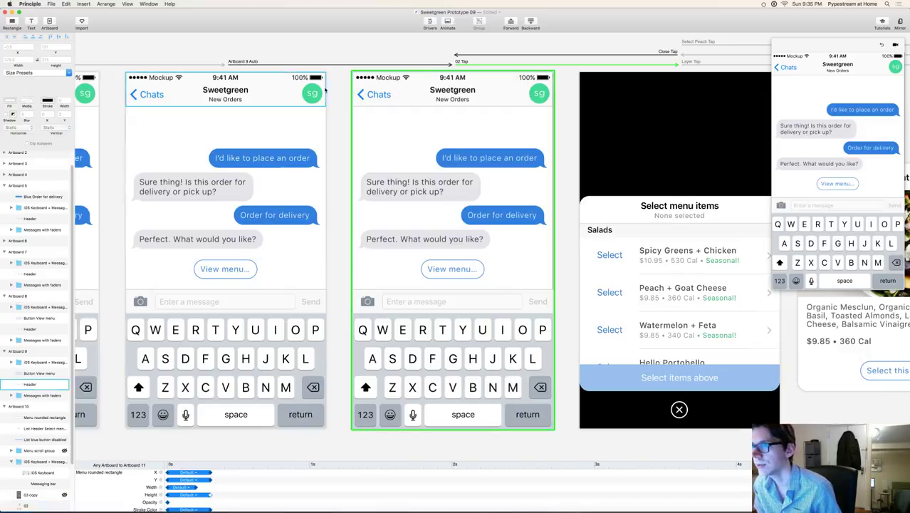
left_click(12, 23)
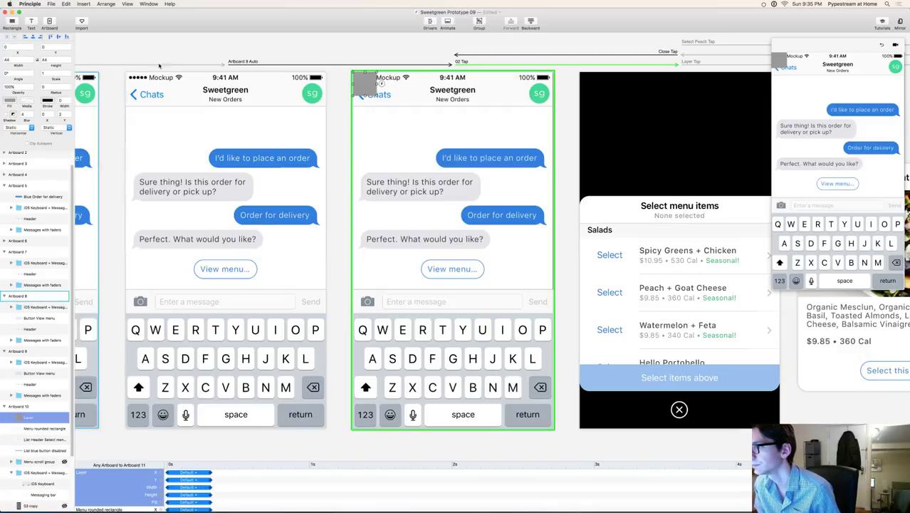
left_click_drag(377, 98, 563, 339)
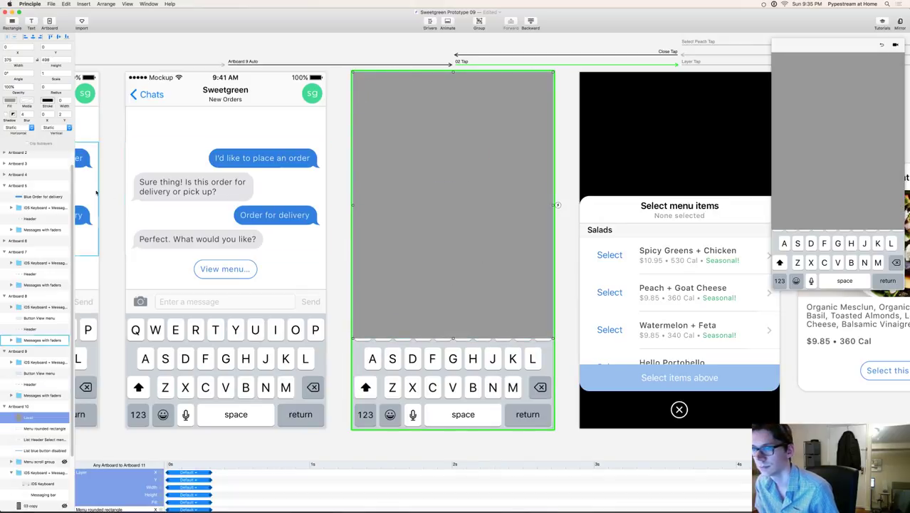
scroll(41, 406, "down", 3)
left_click_drag(41, 406, 36, 459)
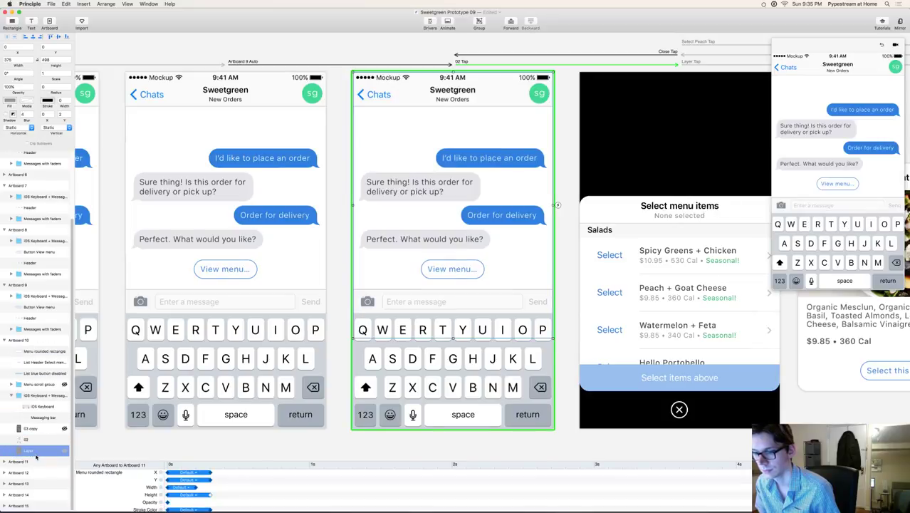
Step: Fill the new rectangle with white (FFFFFF) and rename it White bg
left_click(10, 100)
left_click(9, 113)
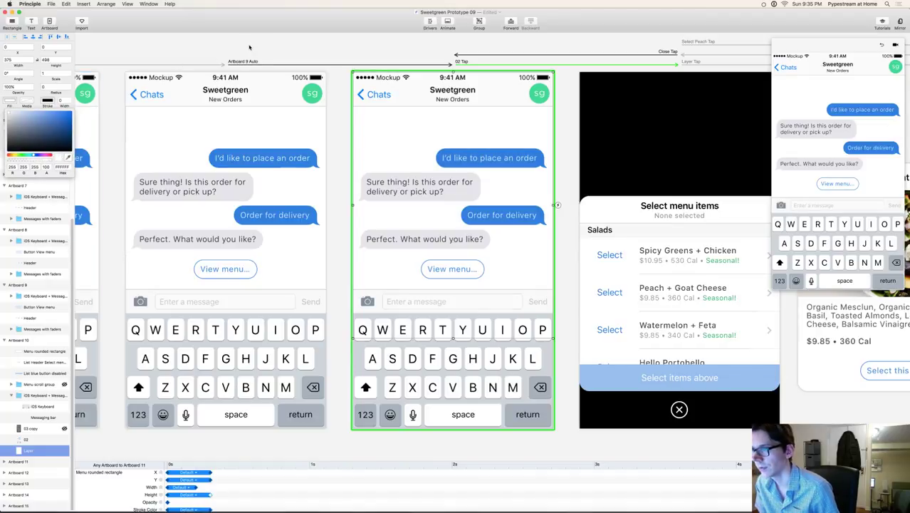
double_click(29, 451)
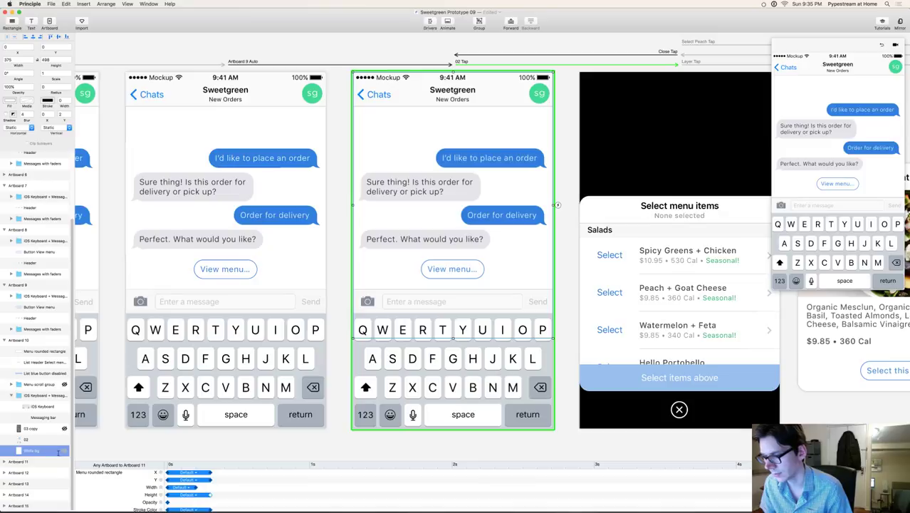
Step: Compare Artboards 9 and 10, temporarily removing Artboard 10's keyboard and messaging group and putting it back in place
left_click(288, 120)
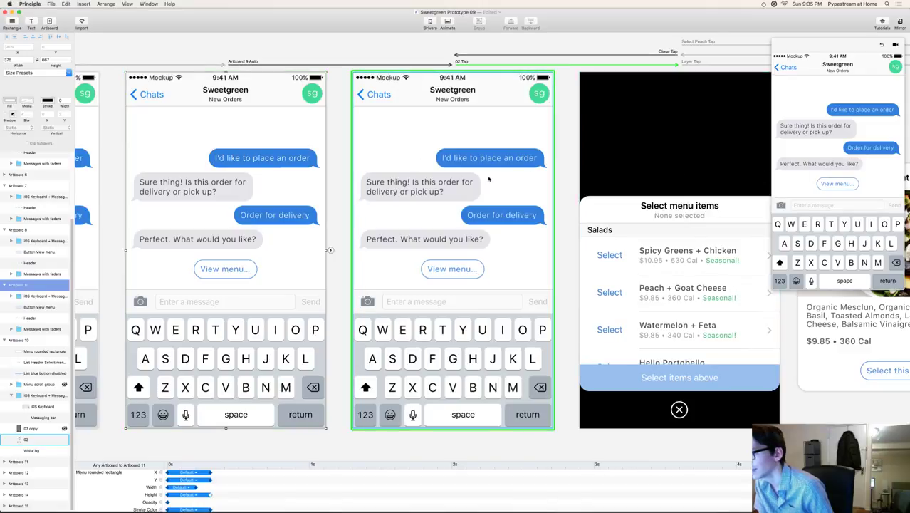
left_click(273, 187)
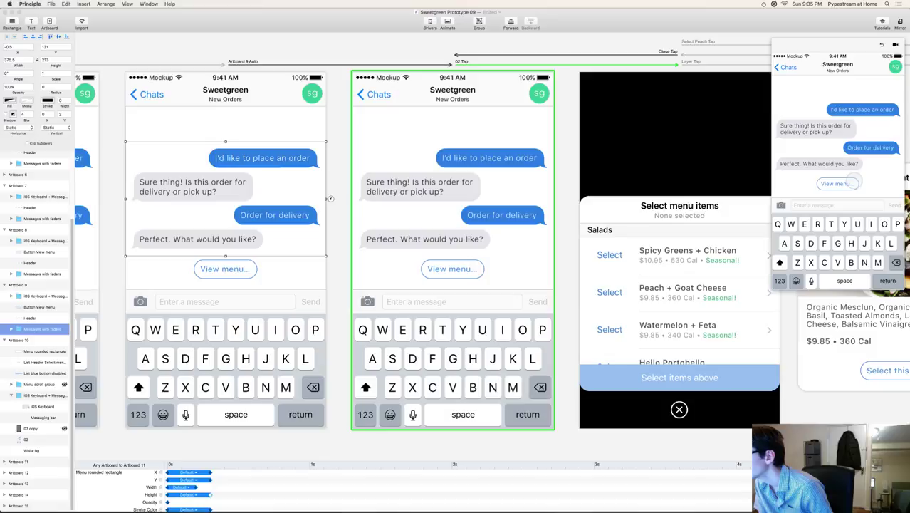
left_click(404, 293)
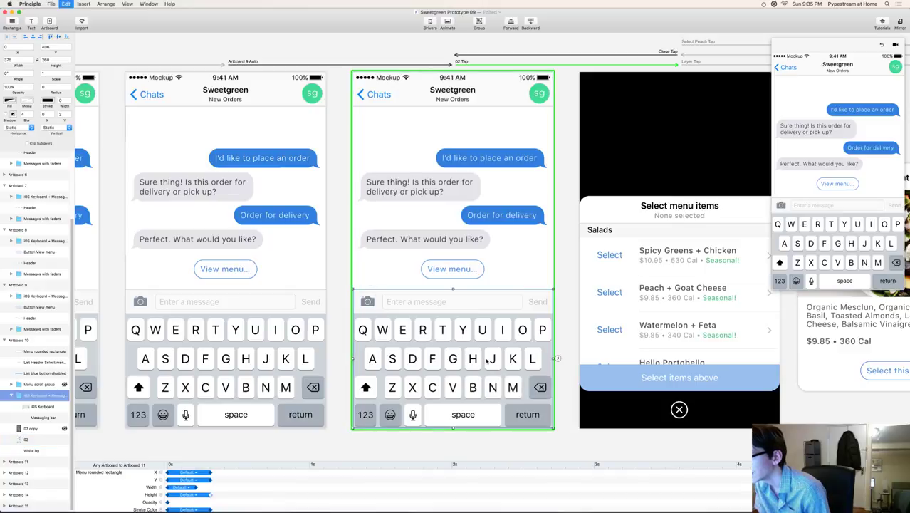
key("Escape")
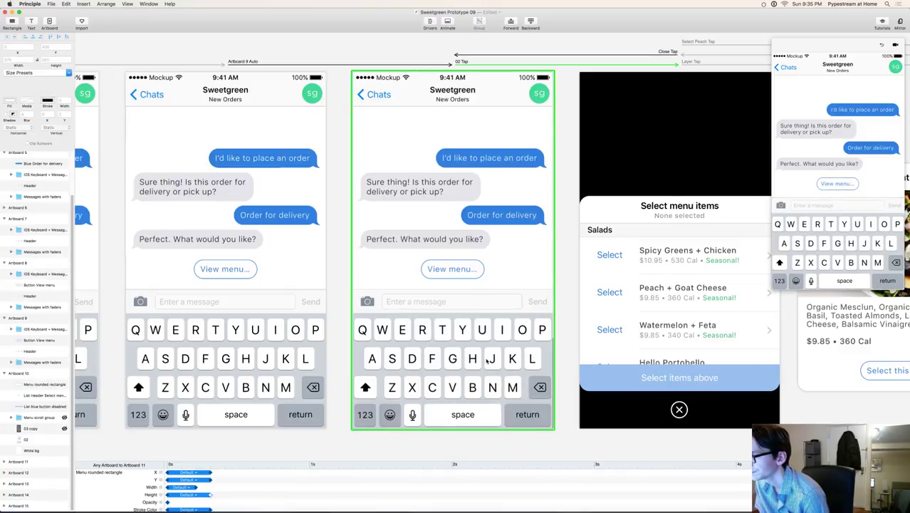
key("super+v")
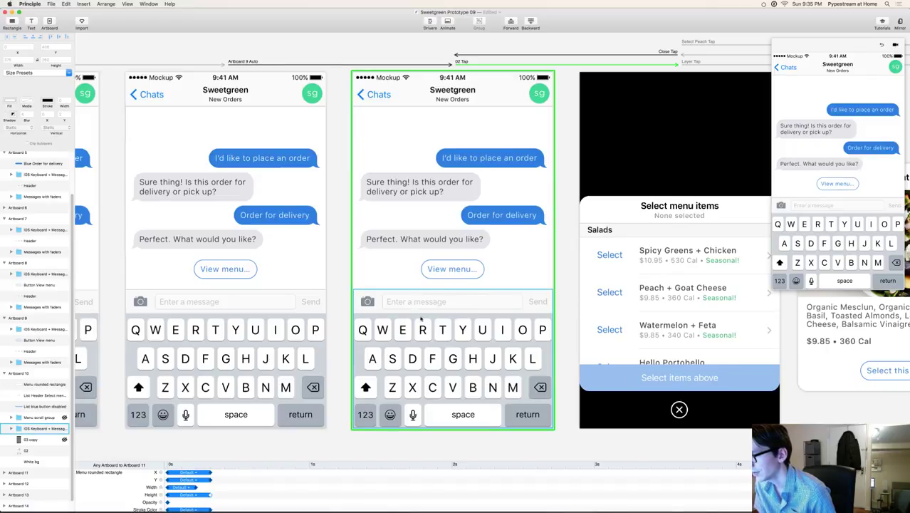
left_click(372, 340)
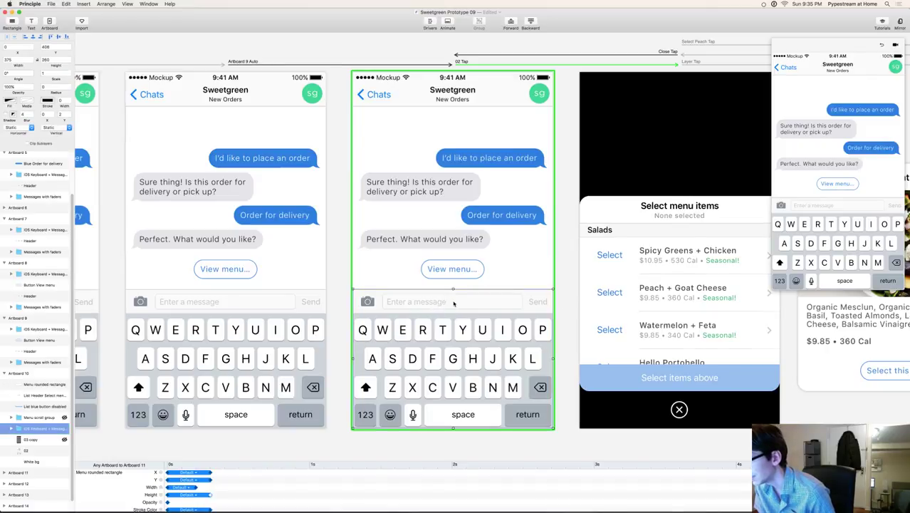
left_click(567, 295)
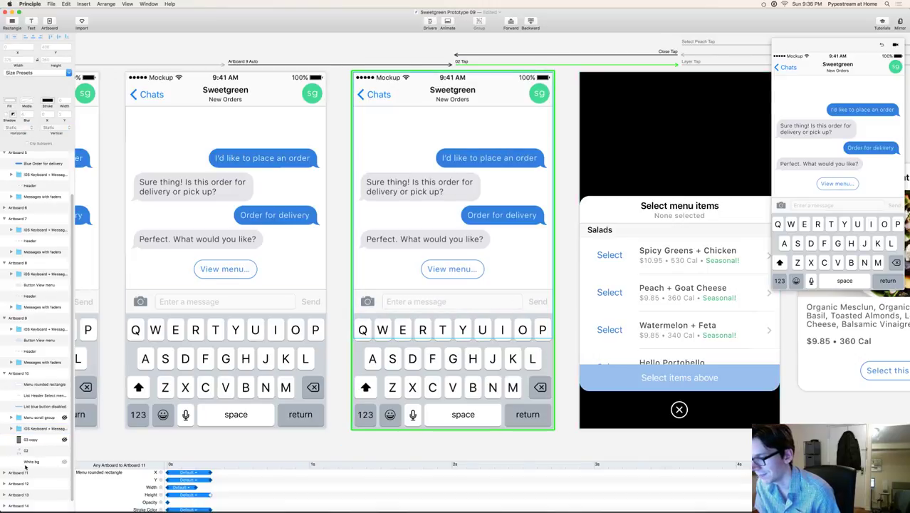
Step: Duplicate White bg into Artboard 10's keyboard and messaging group and shorten the copy to 375 by 106 behind the messaging bar area
left_click(27, 463)
key("super+d")
left_click_drag(31, 463, 32, 436)
left_click_drag(453, 72, 443, 283)
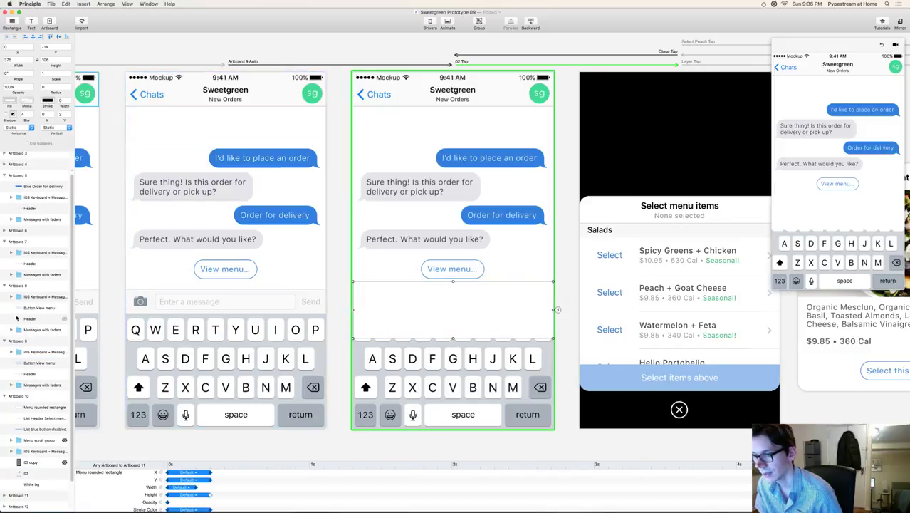
Step: Move the White bg 2 layer beneath Messaging bar inside Artboard 10's keyboard and messaging group
scroll(19, 319, "up", 3)
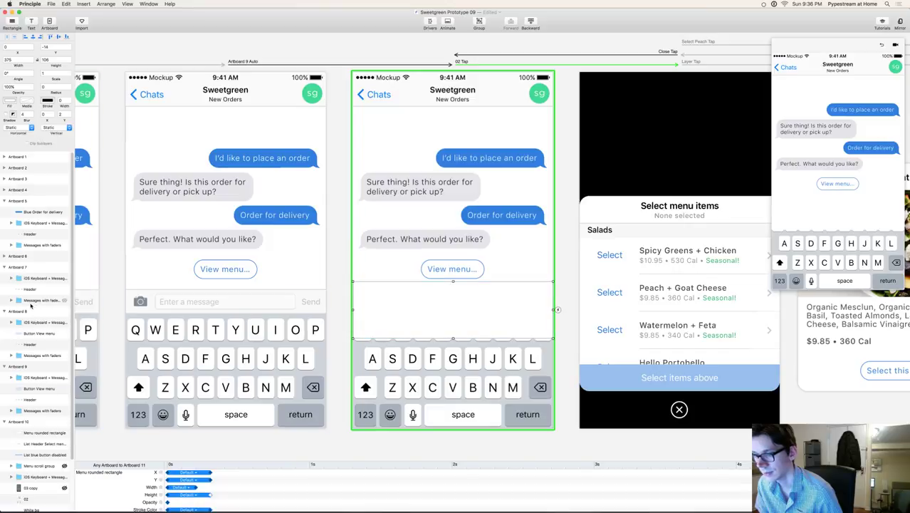
left_click(129, 329)
left_click_drag(419, 290, 423, 316)
left_click(39, 418)
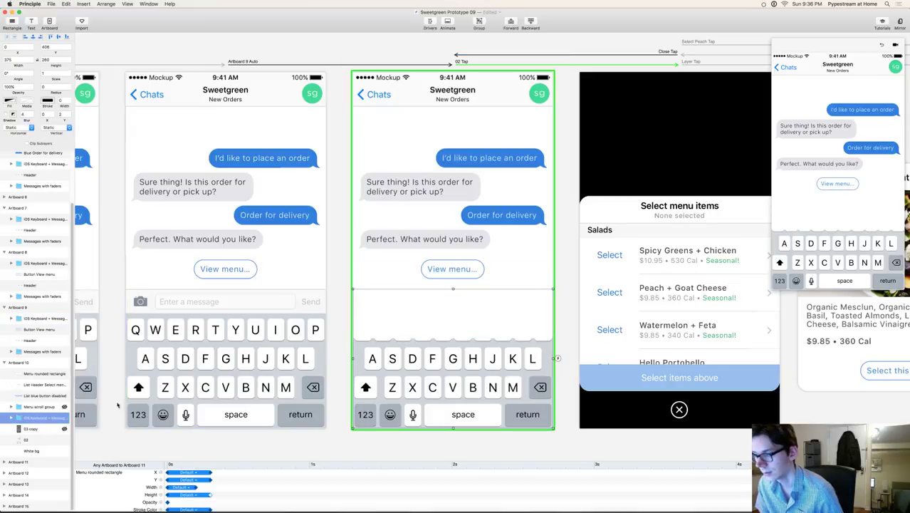
left_click(401, 319)
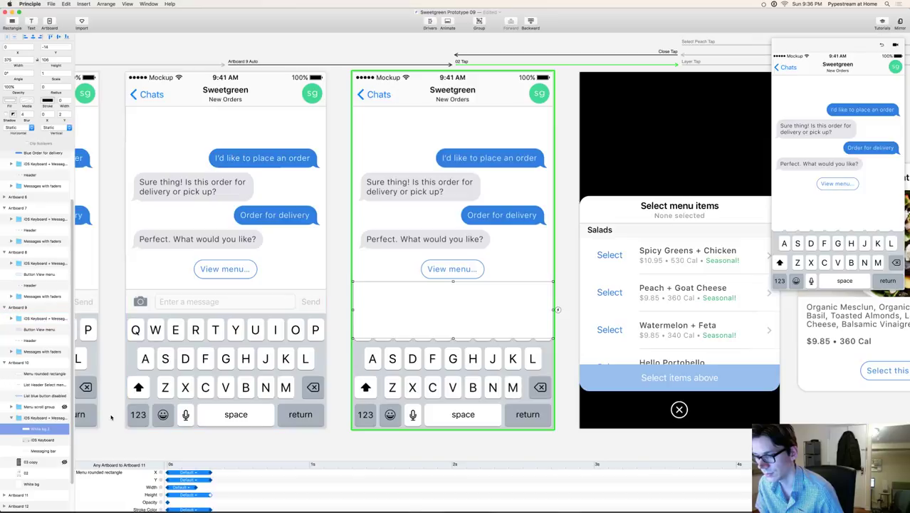
left_click_drag(42, 432, 53, 455)
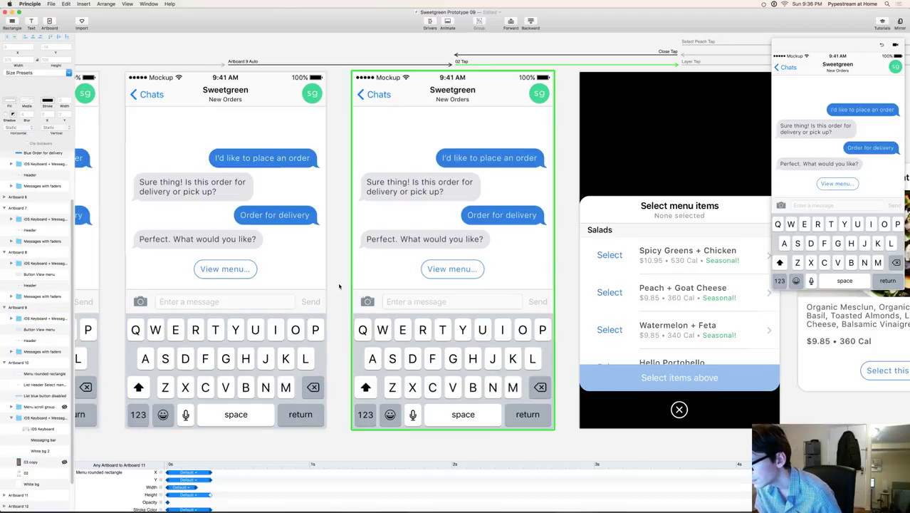
Step: Check the View menu button and messages across Artboards 8, 9 and 10, and save the prototype document
left_click(606, 240)
left_click(225, 268)
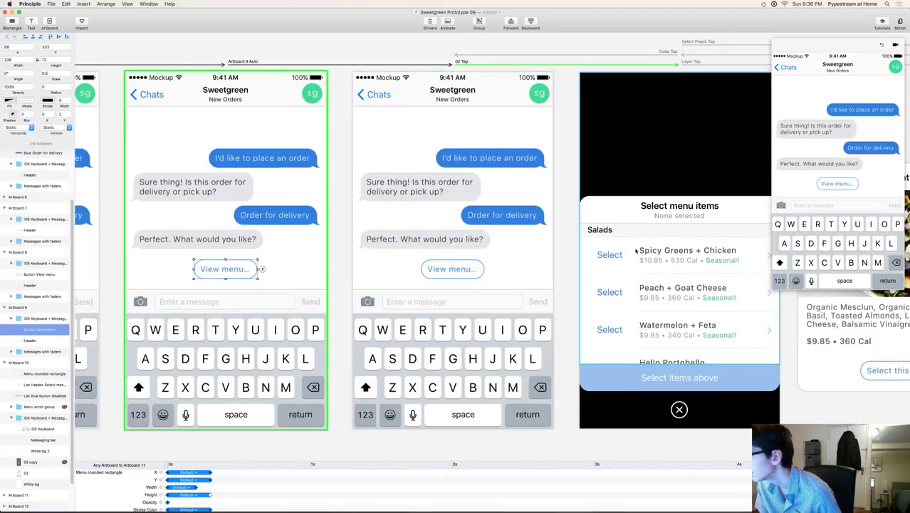
key("Escape")
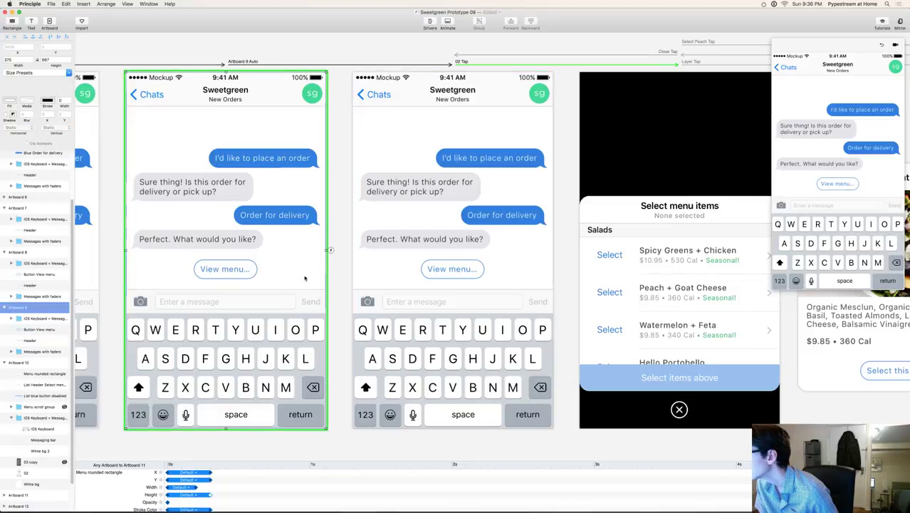
left_click(319, 214)
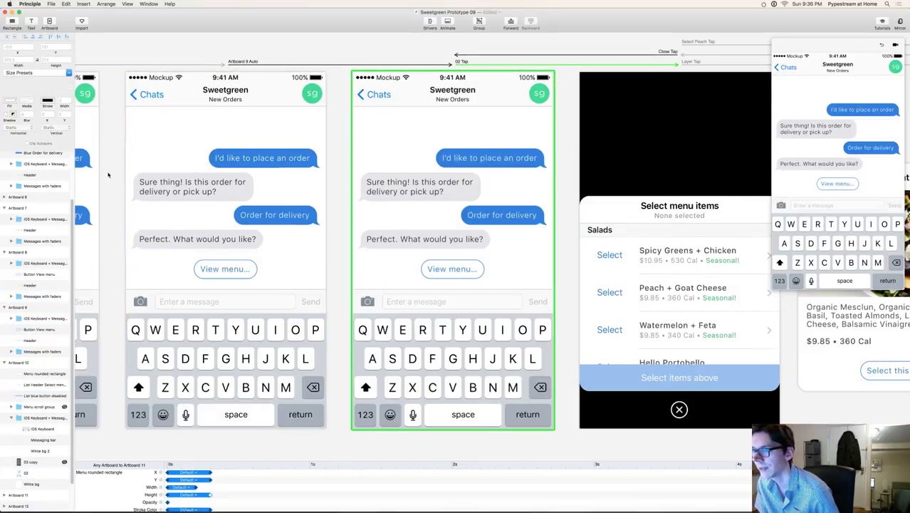
key("Escape")
scroll(270, 184, "left", 6)
left_click(271, 183)
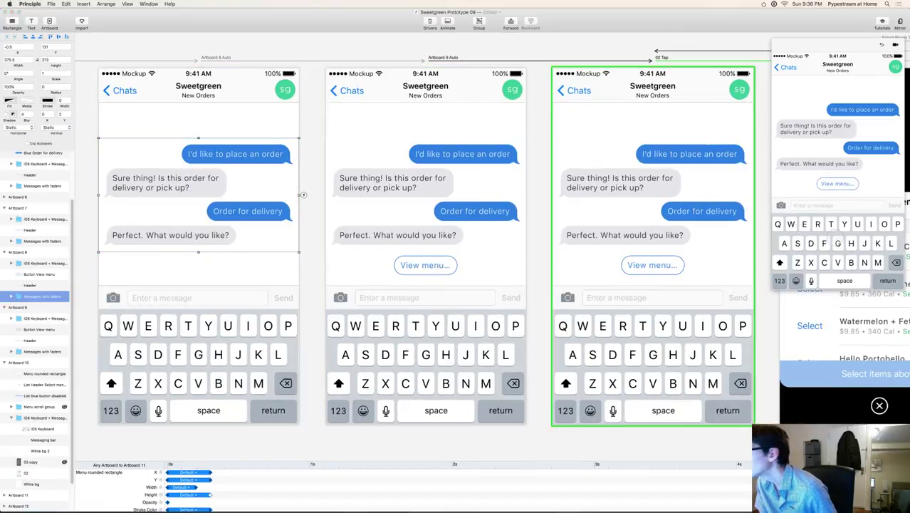
left_click(343, 42)
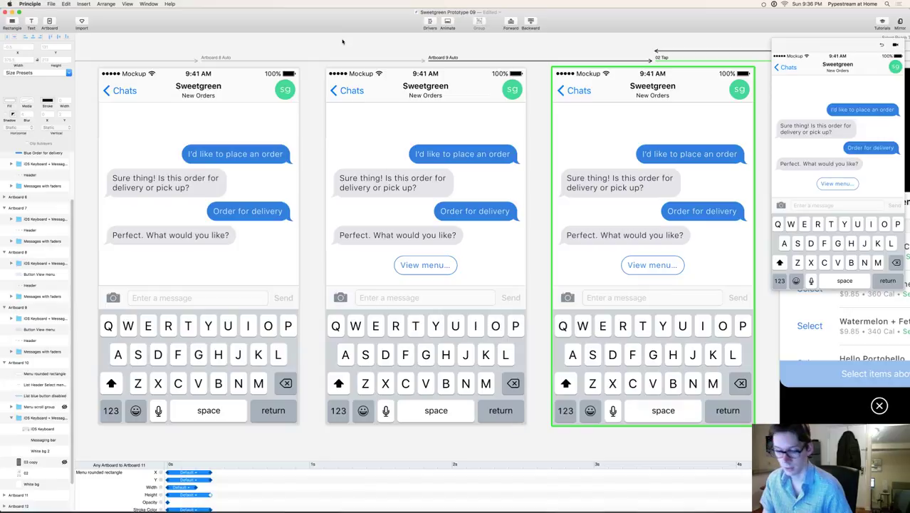
key("super+s")
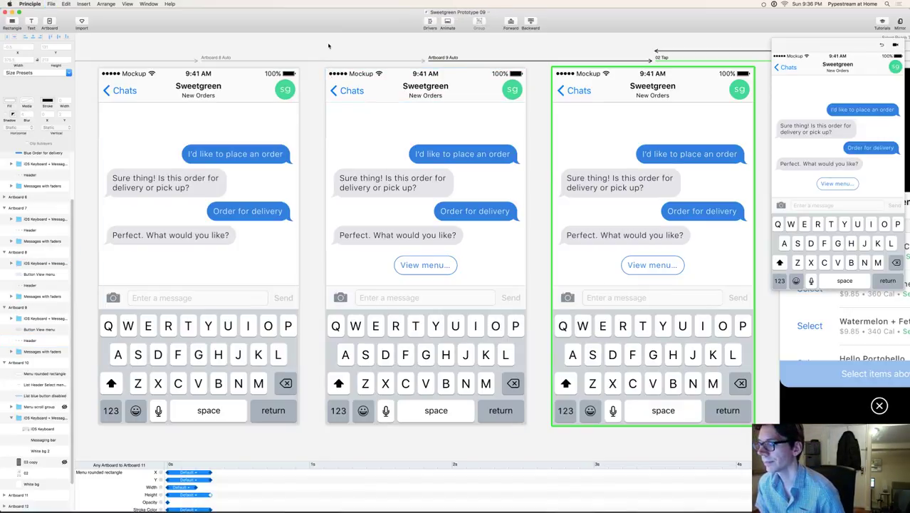
Step: Show the prototype preview in full screen and restart the prototype from the beginning
left_click_drag(788, 35, 533, 14)
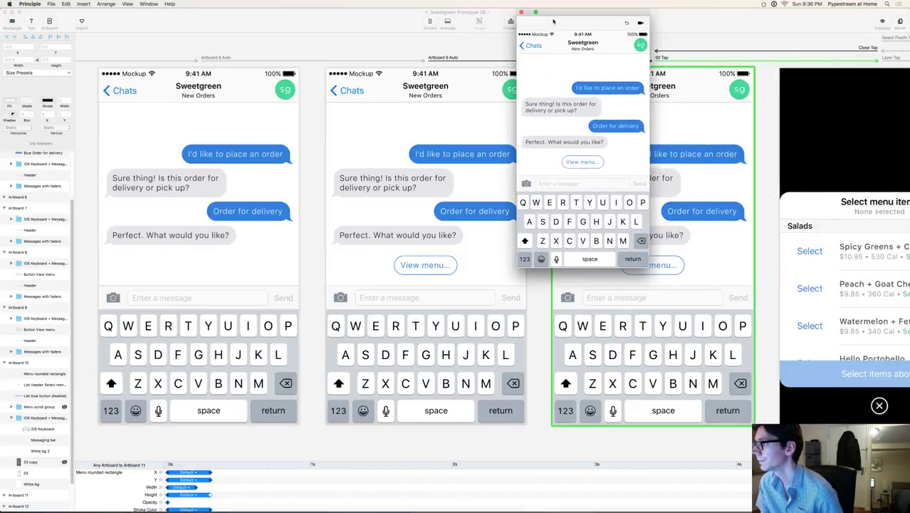
left_click(535, 14)
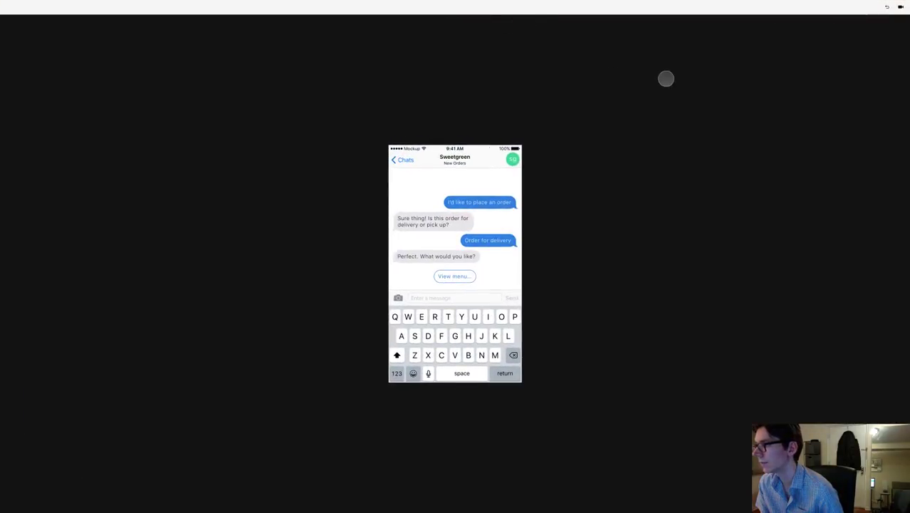
left_click(887, 8)
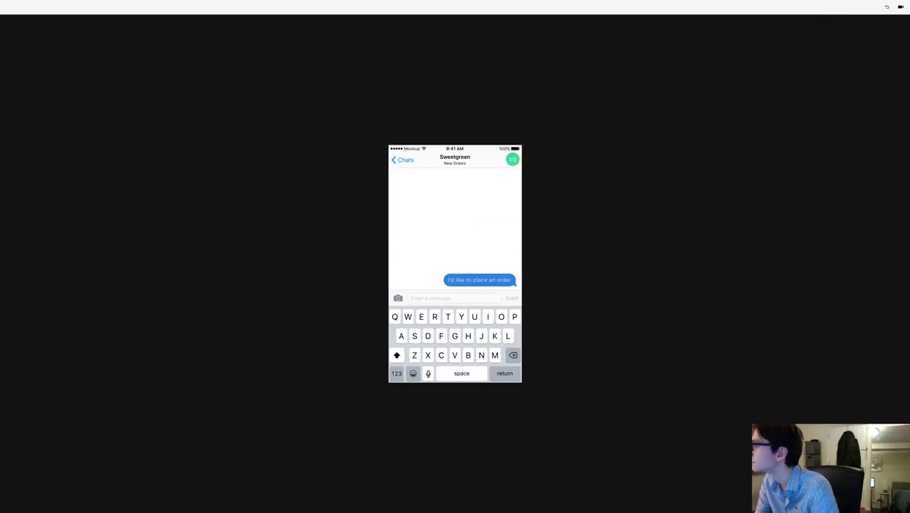
left_click(901, 7)
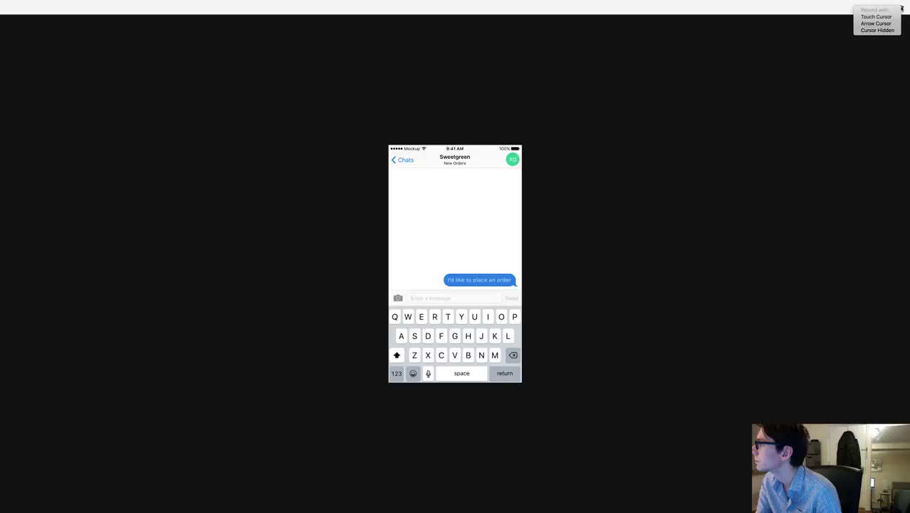
left_click(888, 17)
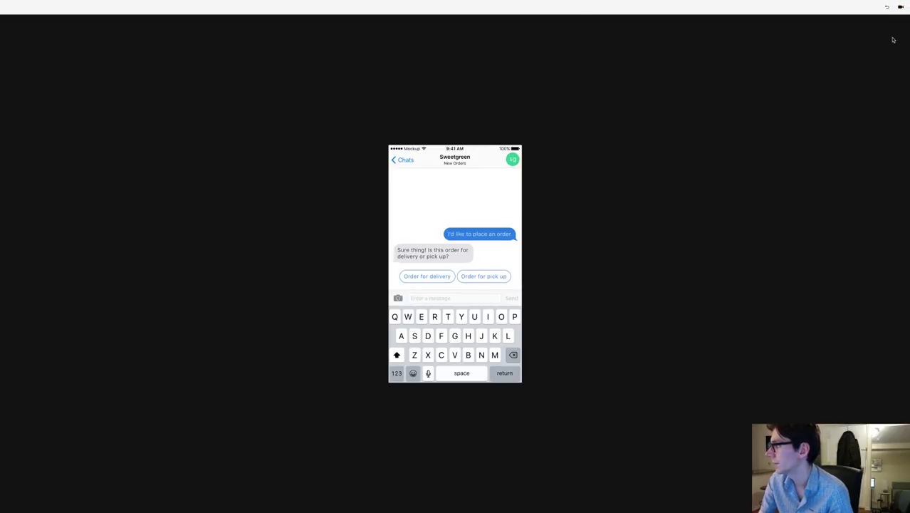
key("super+s")
key("Escape")
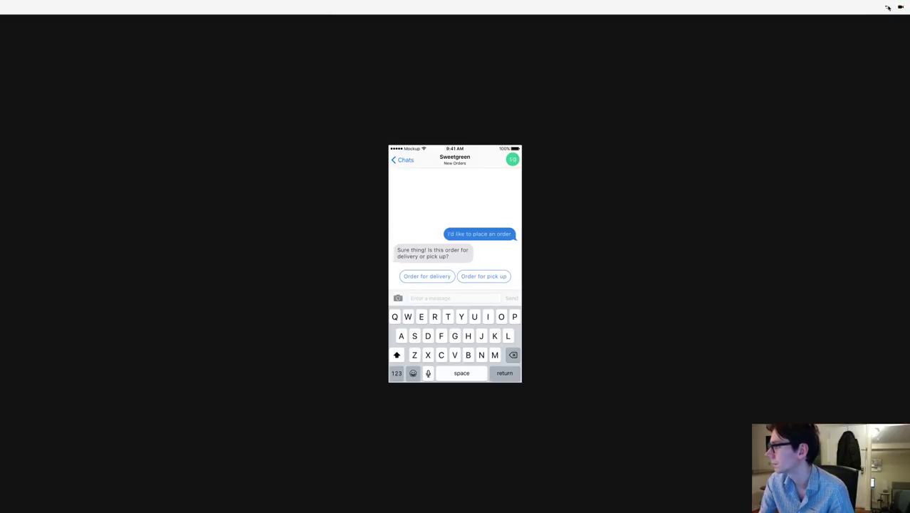
Step: Rehearse the restarted flow: order for delivery, open the menu, view the Peach + Goat Cheese details and return to the menu
left_click(888, 7)
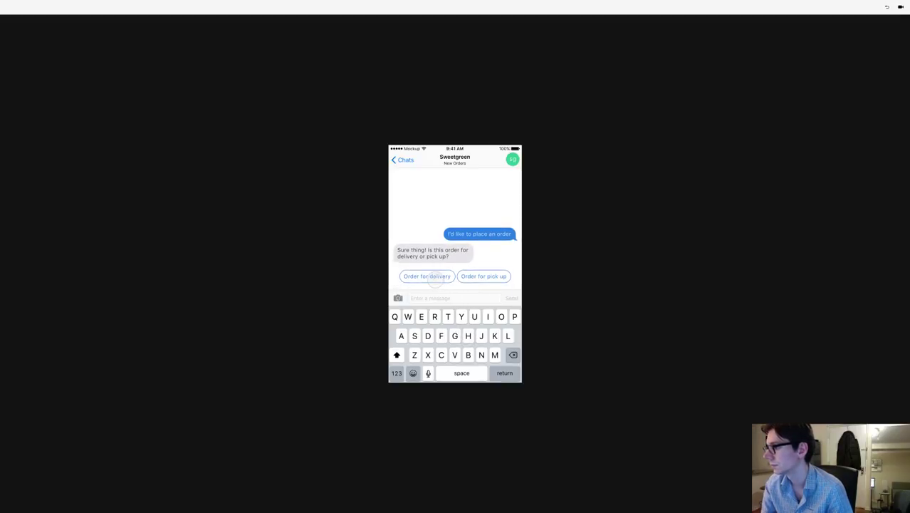
left_click(427, 276)
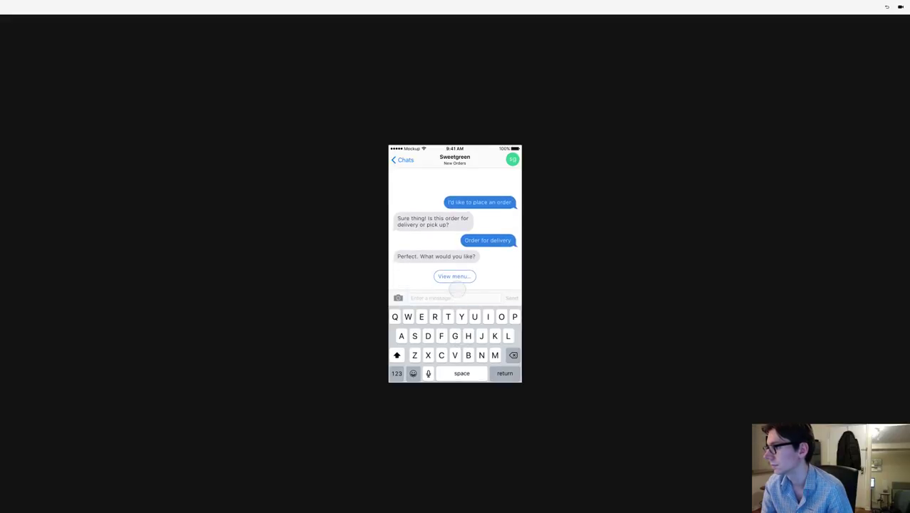
left_click(455, 277)
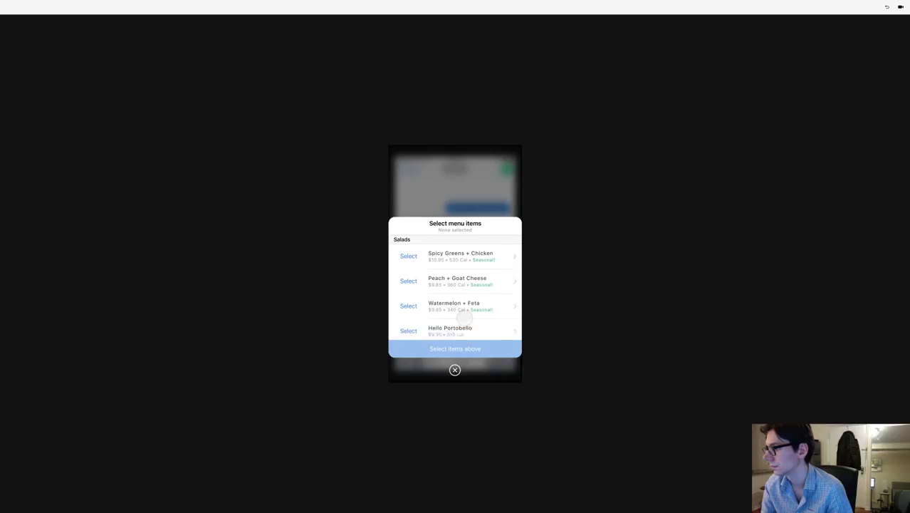
scroll(464, 329, "down", 2)
left_click(461, 270)
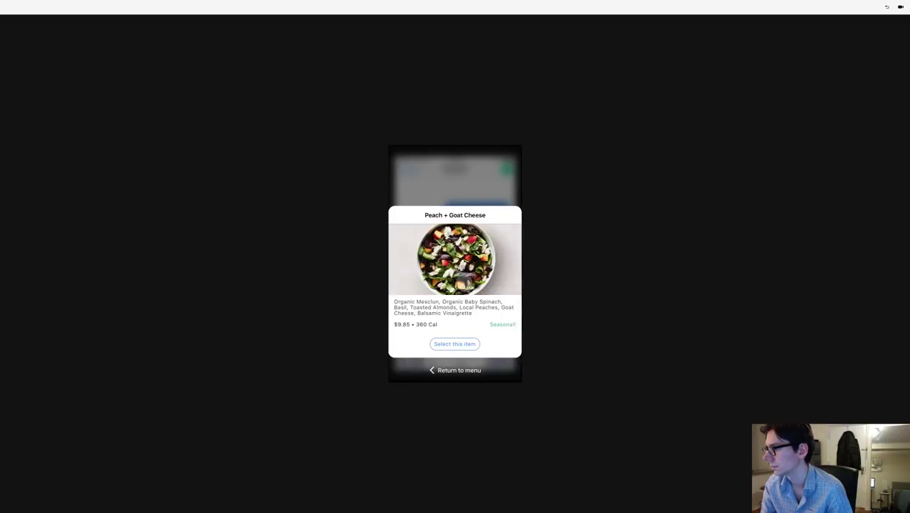
left_click(456, 371)
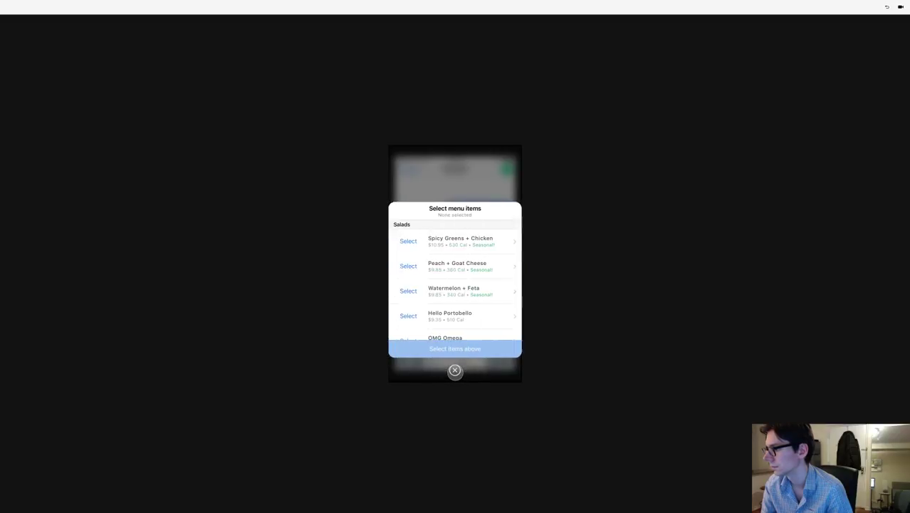
Step: Test ordering one Peach + Goat Cheese and one Cucumber Ginger Lime Fresca in the preview and confirm the order
left_click(418, 273)
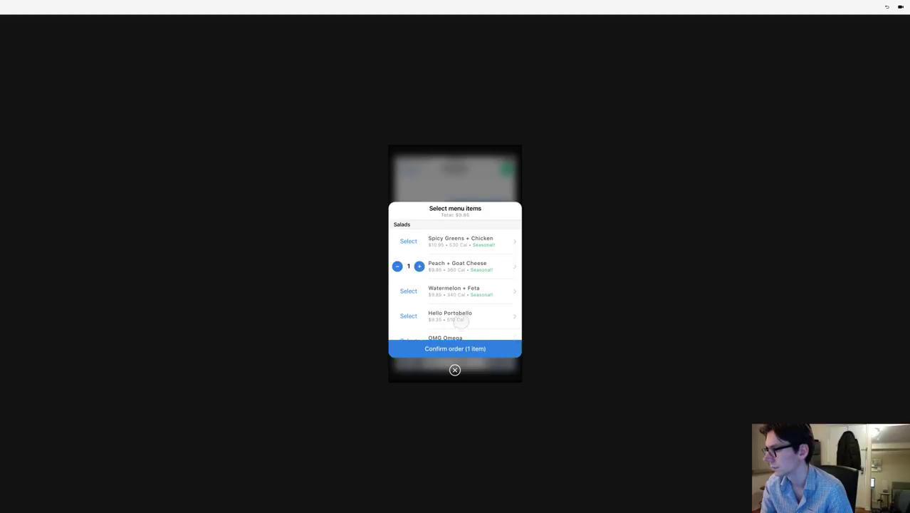
scroll(461, 313, "down", 3)
scroll(471, 302, "down", 5)
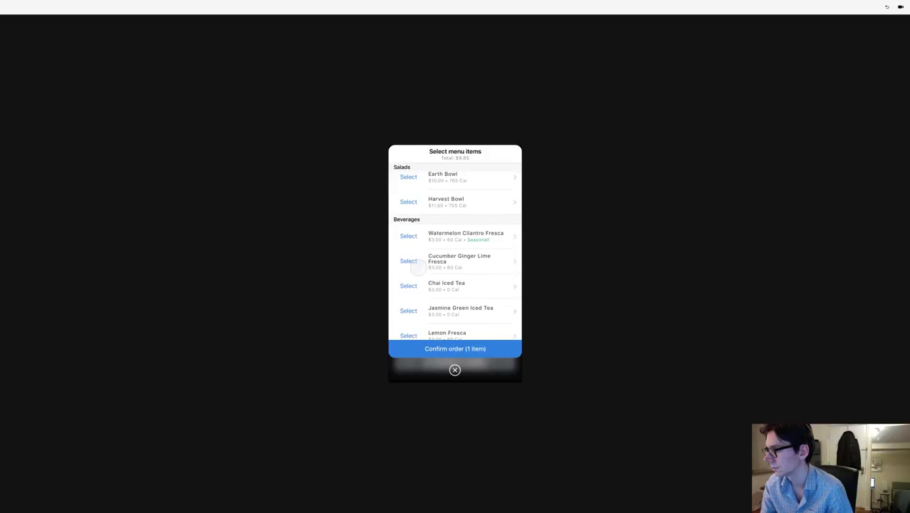
left_click(409, 261)
left_click(453, 349)
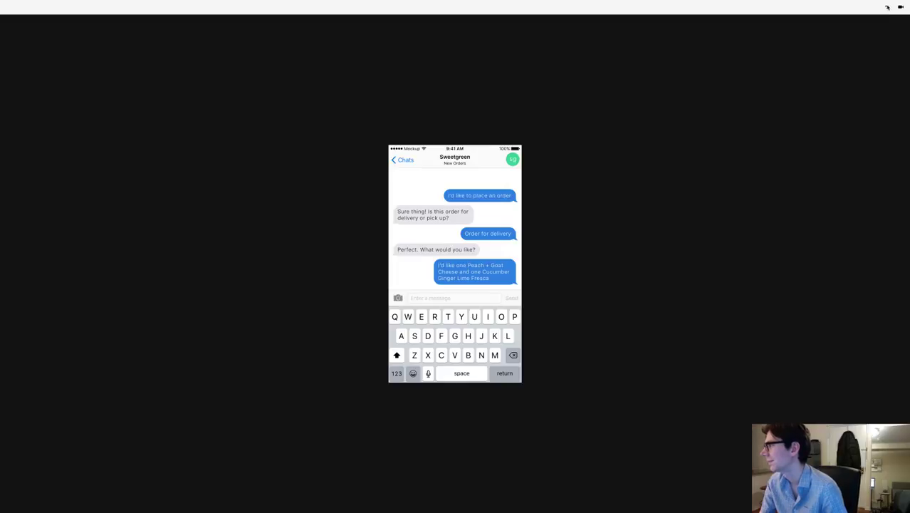
Step: Start recording the preview with the Touch Cursor and restart the prototype
left_click(902, 7)
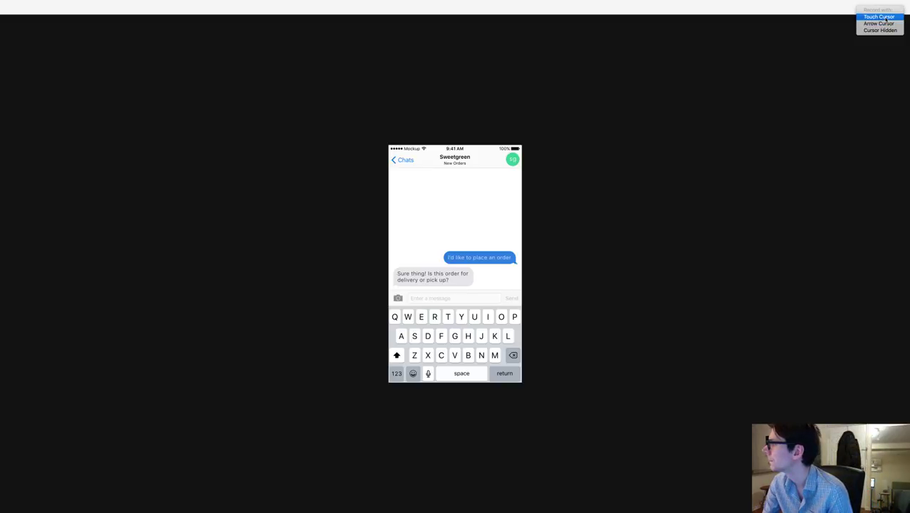
left_click(887, 17)
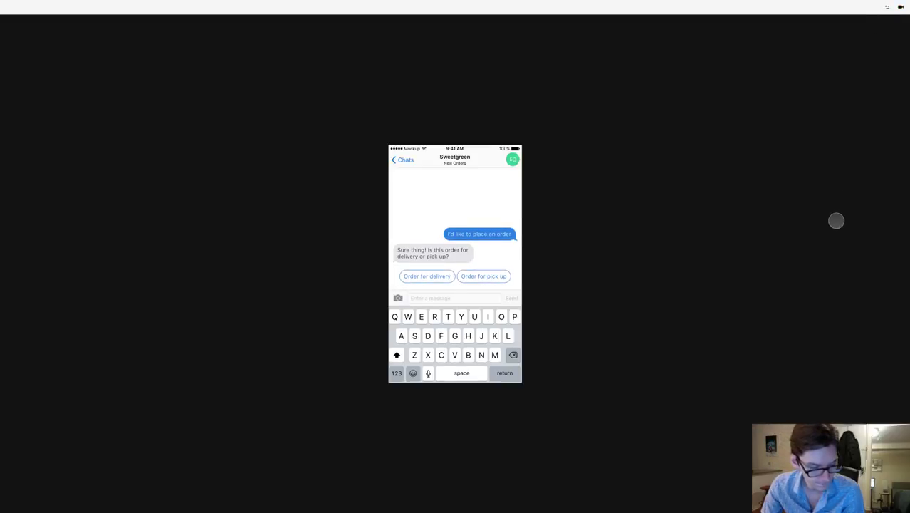
left_click(887, 7)
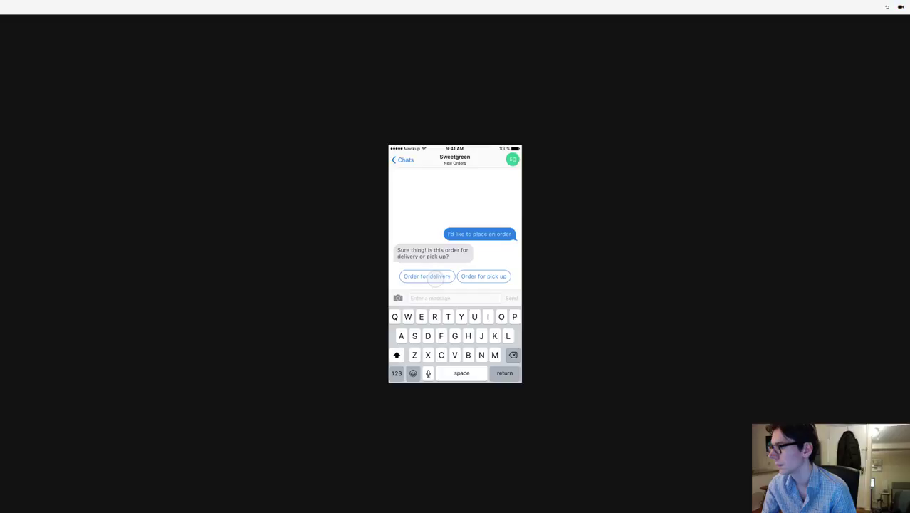
Step: Record choosing Order for delivery, opening the menu, viewing the Peach + Goat Cheese details and returning to the menu
left_click(430, 277)
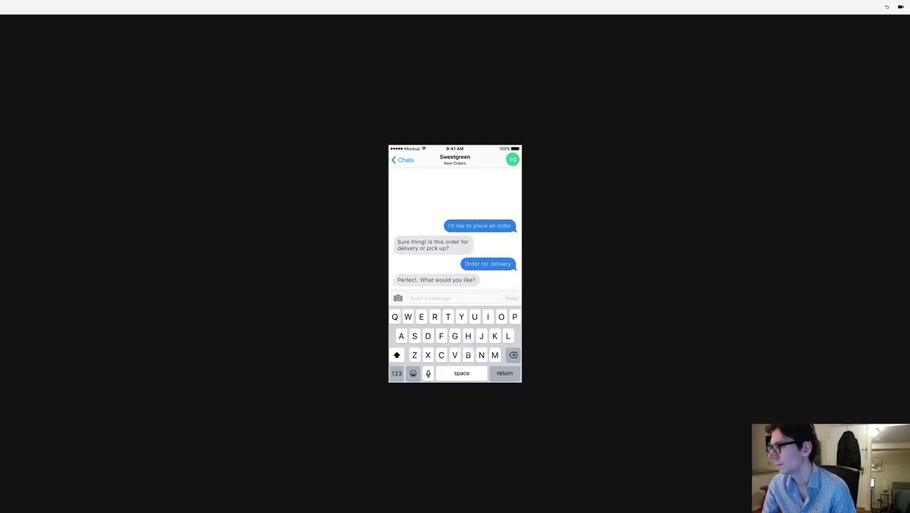
left_click(455, 276)
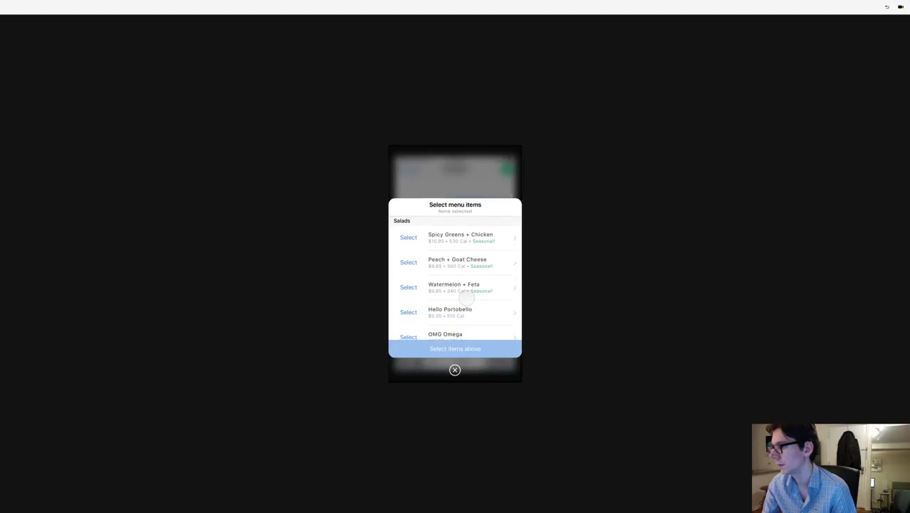
left_click(431, 265)
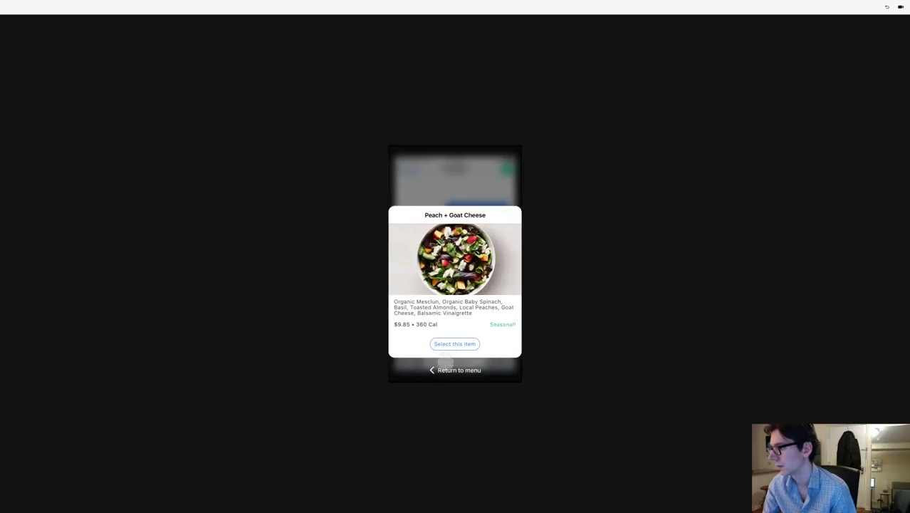
left_click(444, 370)
Step: Record selecting one Peach + Goat Cheese and one Cucumber Ginger Lime Fresca and confirming the two-item order
left_click(408, 262)
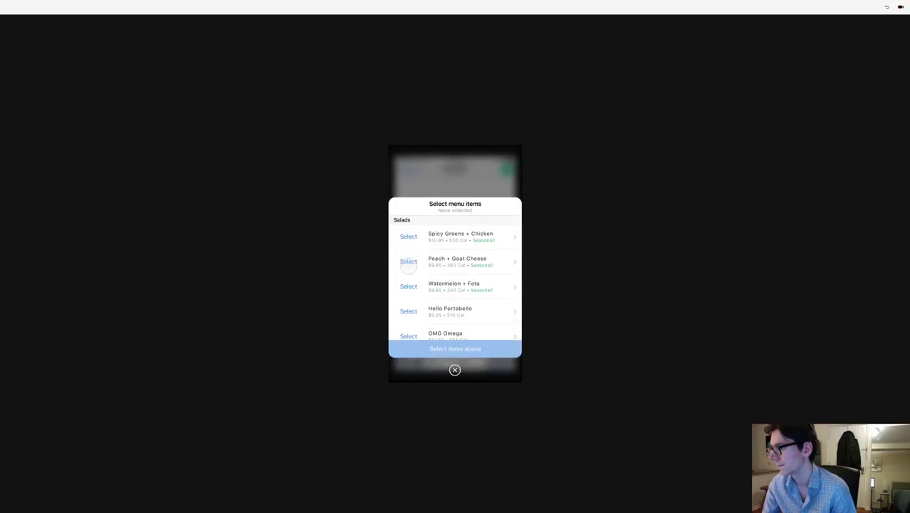
scroll(451, 312, "down", 10)
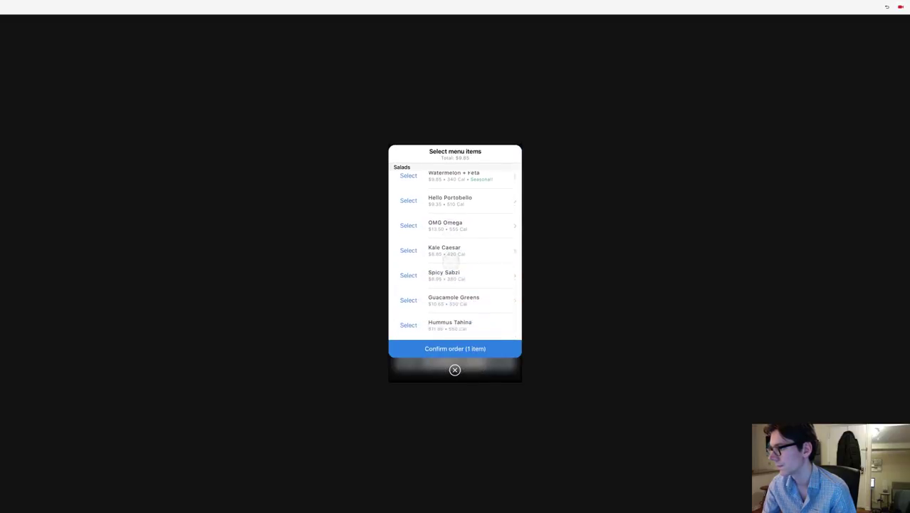
scroll(449, 272, "down", 5)
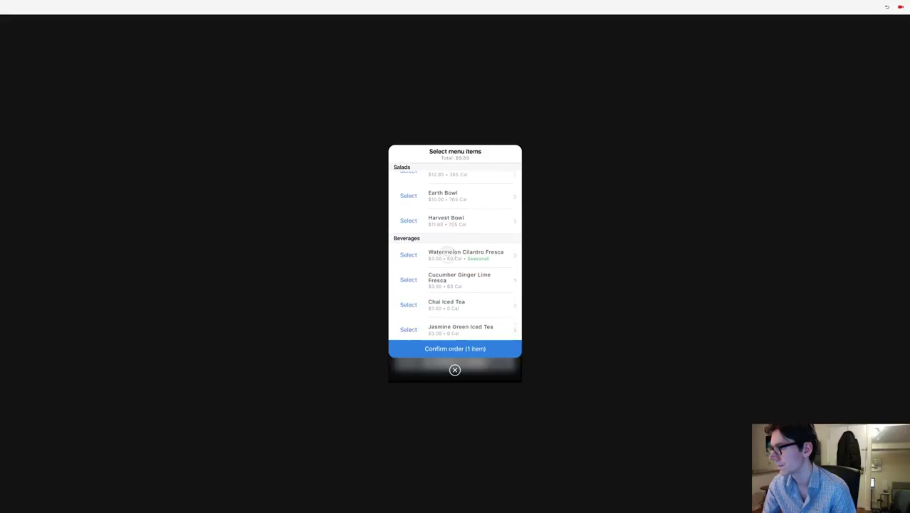
left_click(408, 264)
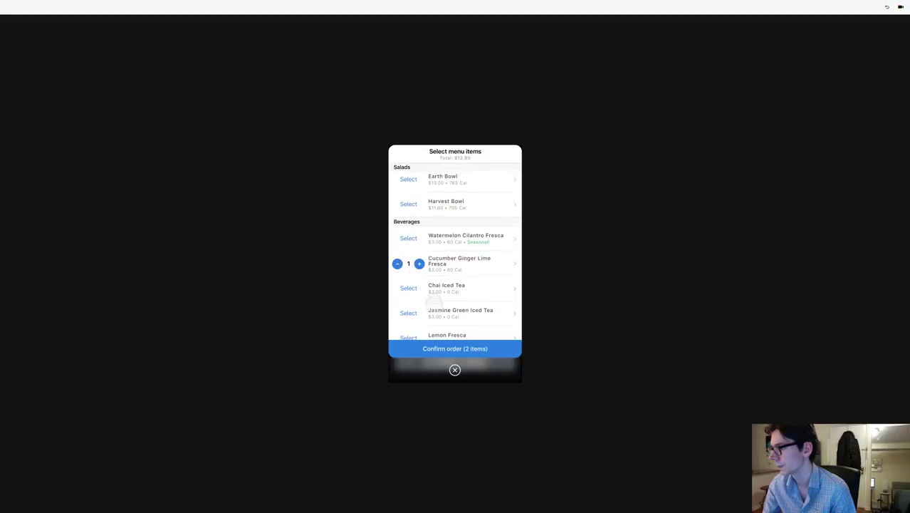
left_click(453, 349)
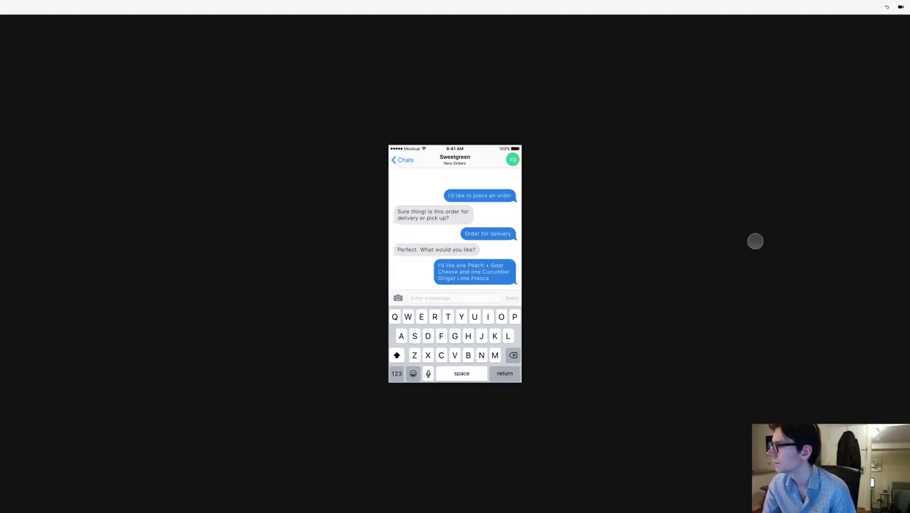
Step: Stop the recording and save it as a .mov named 03 in the Videos folder
left_click(901, 8)
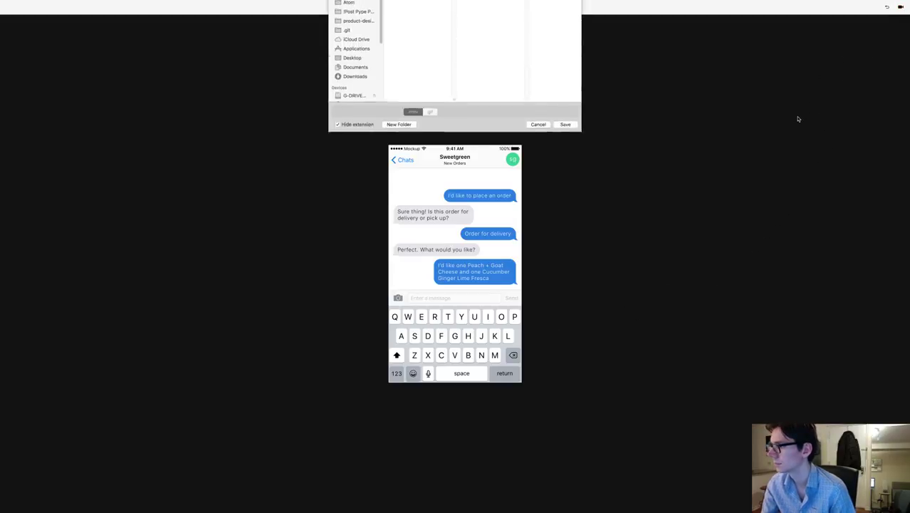
type("10")
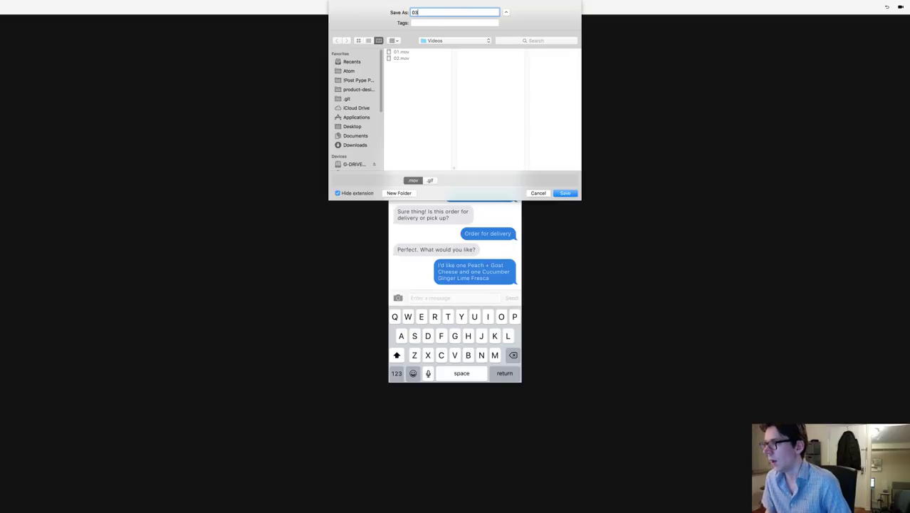
key("Return")
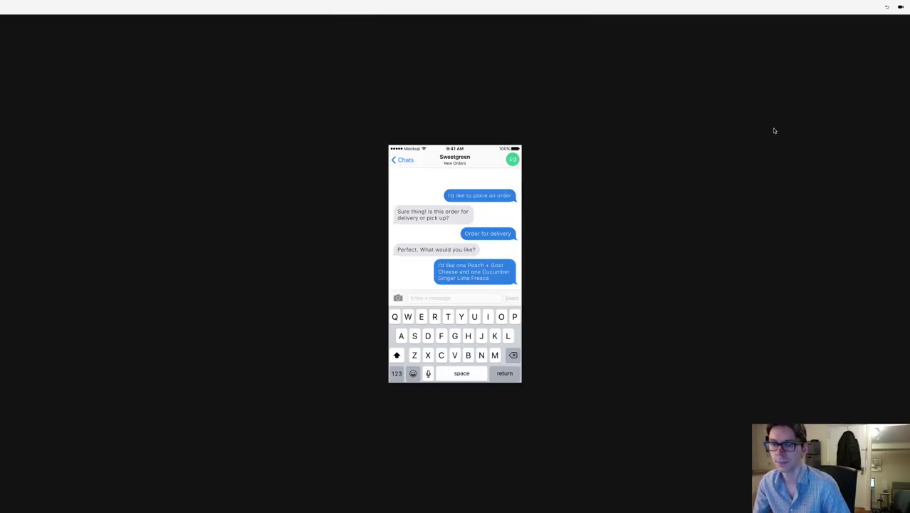